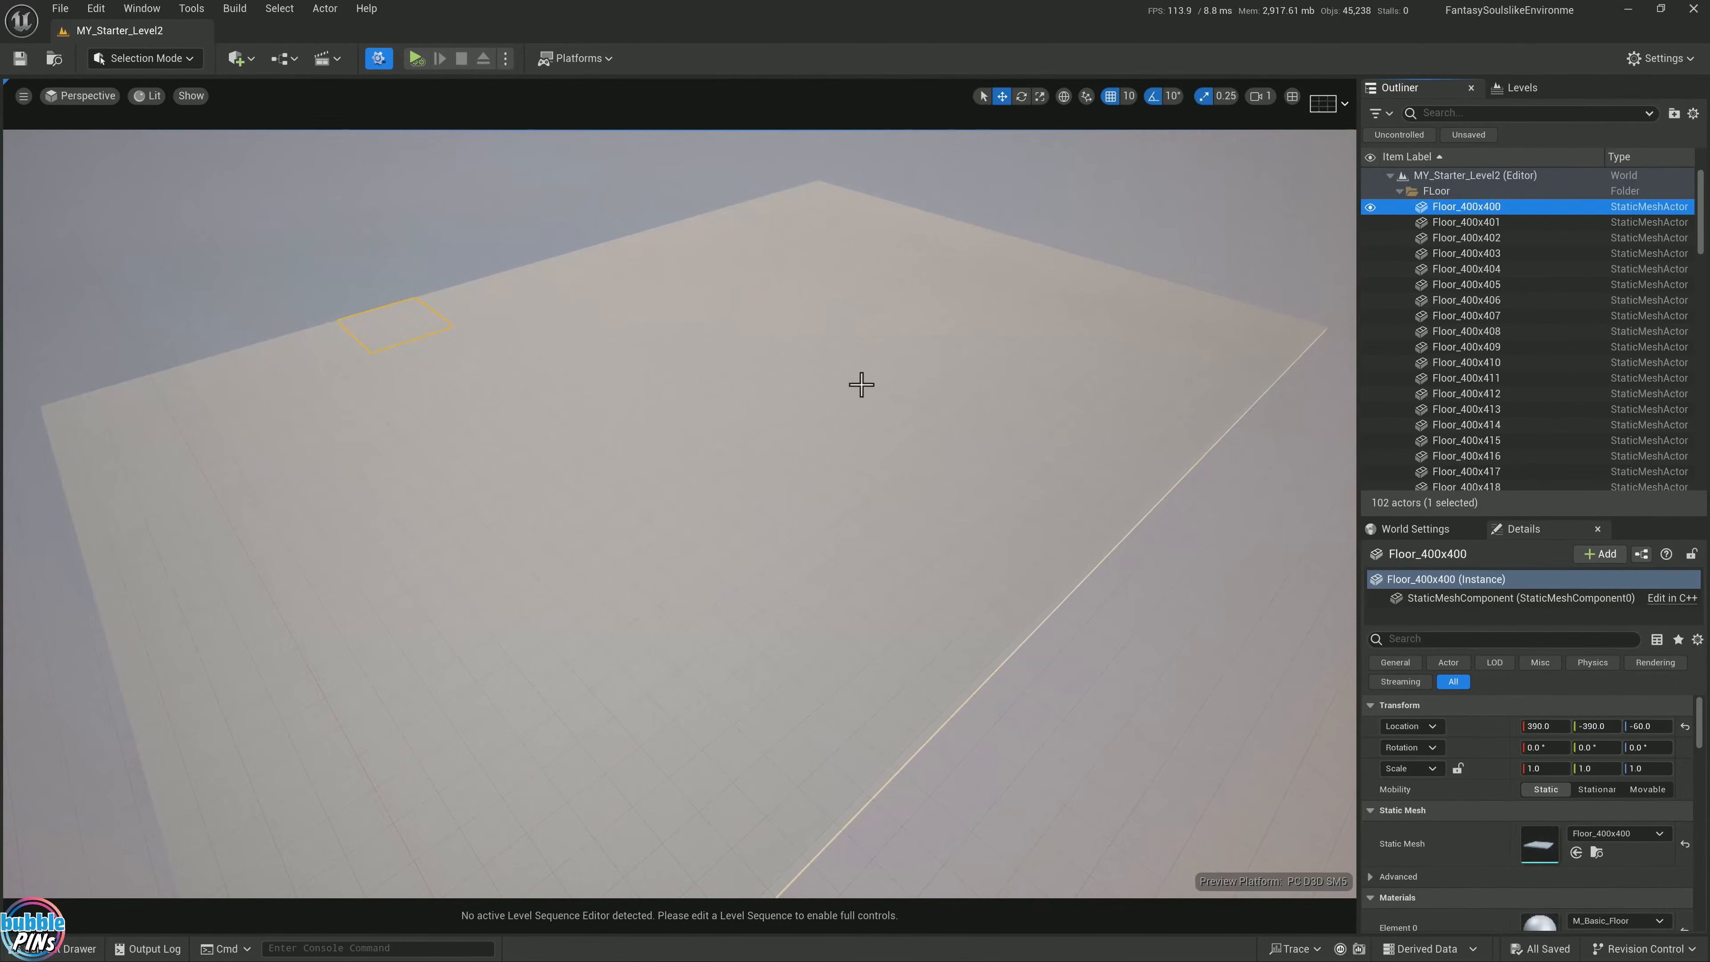
Select a floor tile in the level and collapse the FLoor folder in the outliner
click(279, 430)
mouse_move(1001, 529)
right_down()
mouse_move(946, 563)
mouse_move(973, 532)
right_up()
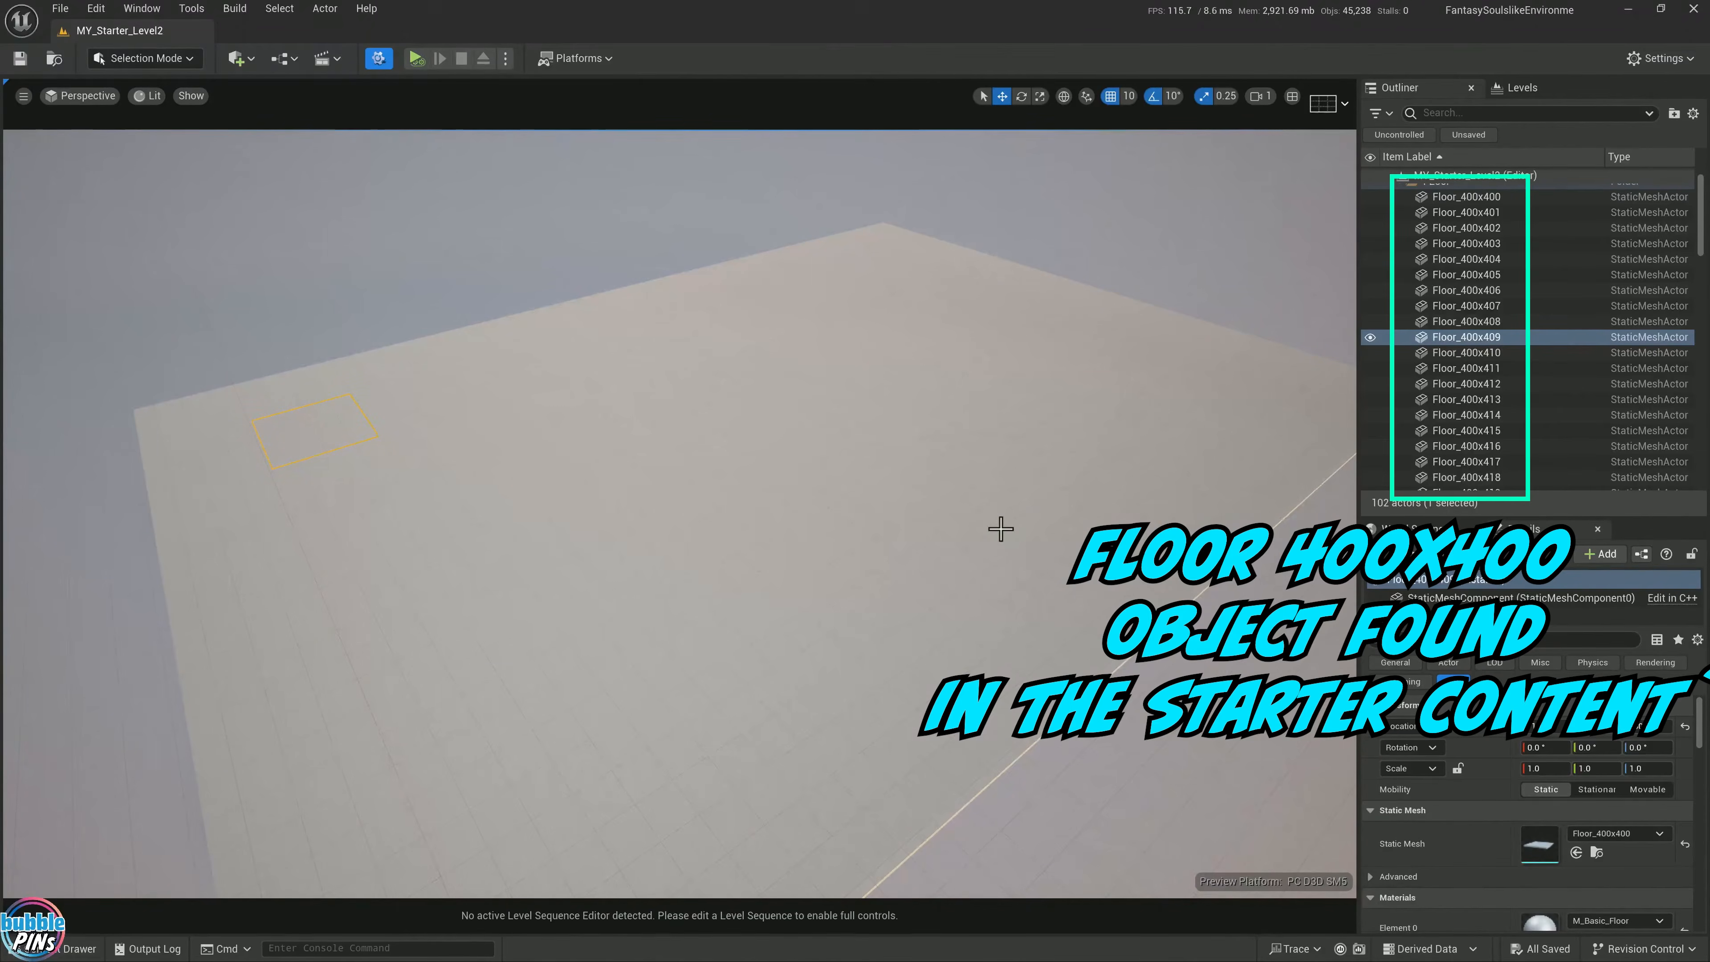
scroll(1504, 297, up, 2)
click(1400, 192)
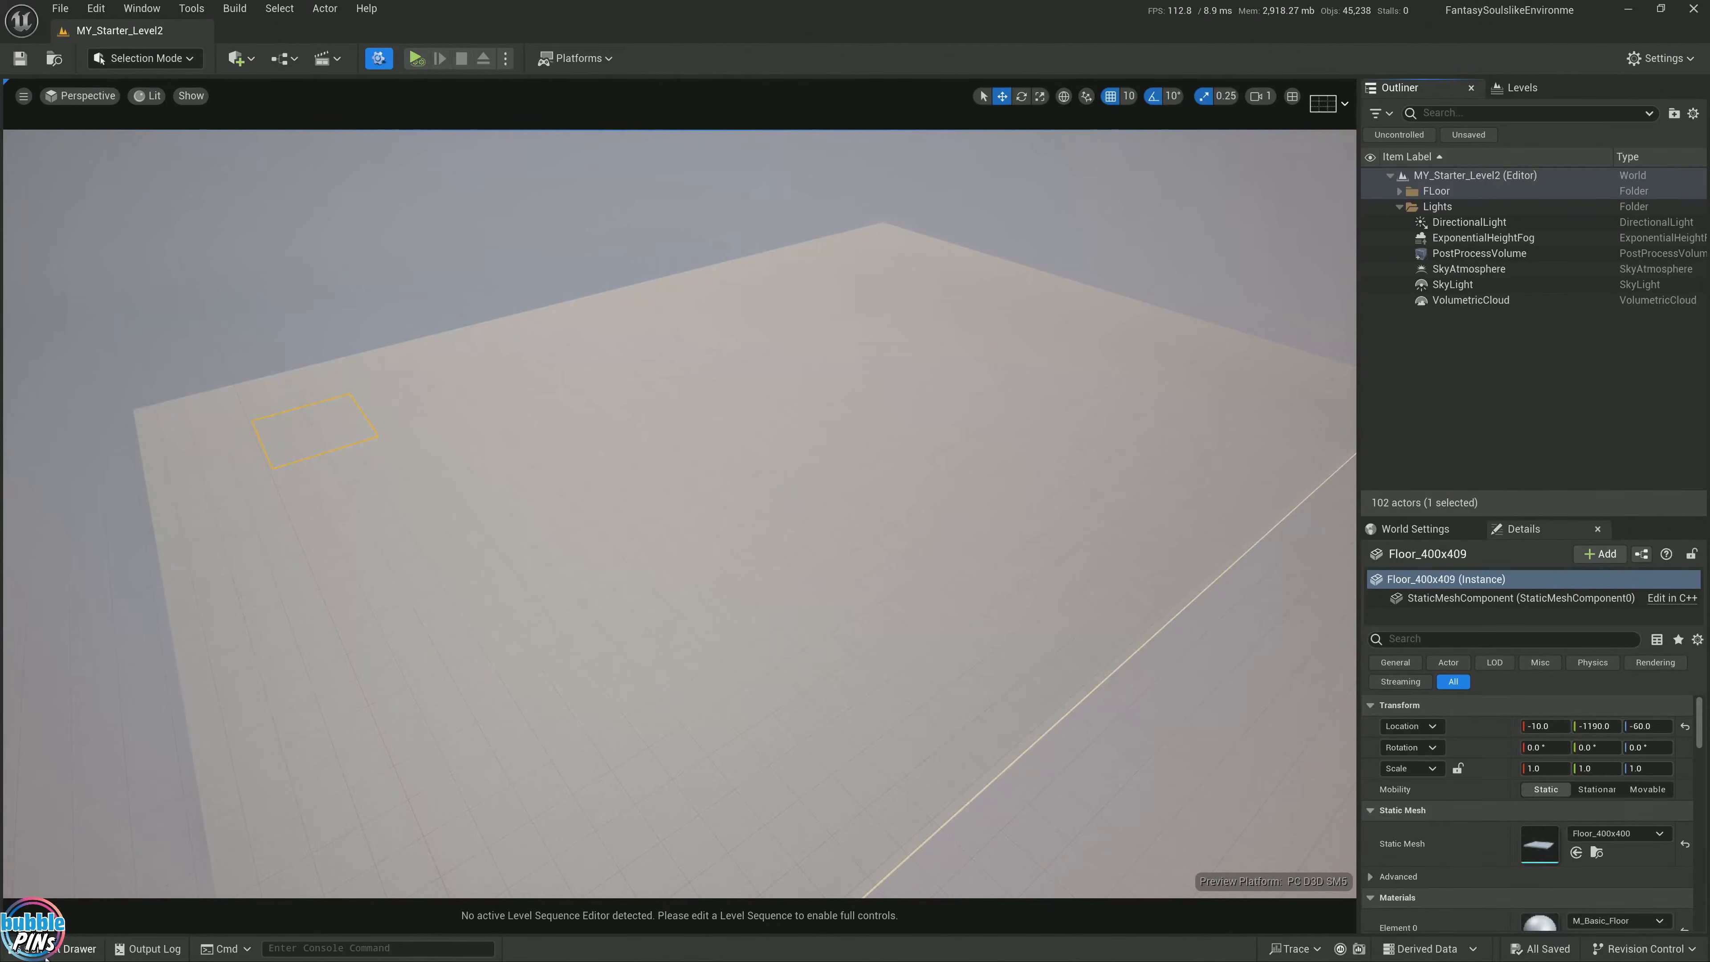
Place the dragon_block_rig_v2_C skeletal mesh in the level and reset its location to 0, 0, 0
click(74, 949)
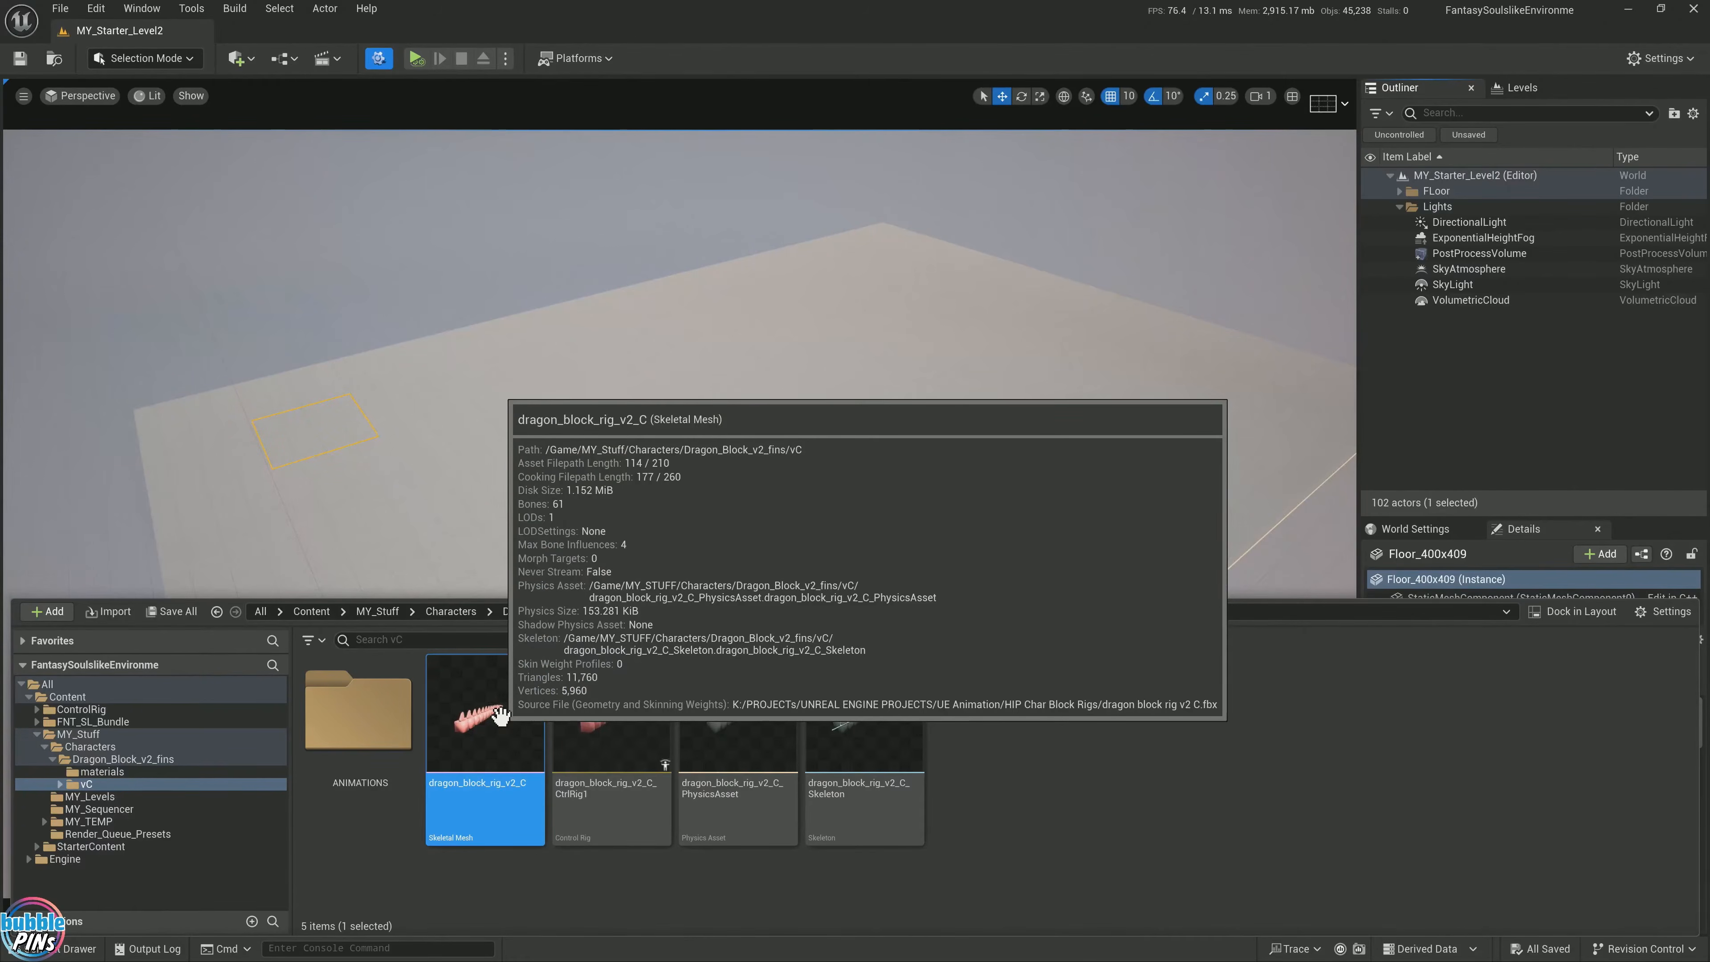
drag(497, 715, 626, 491)
right_drag(627, 492, 1052, 377)
key(s)
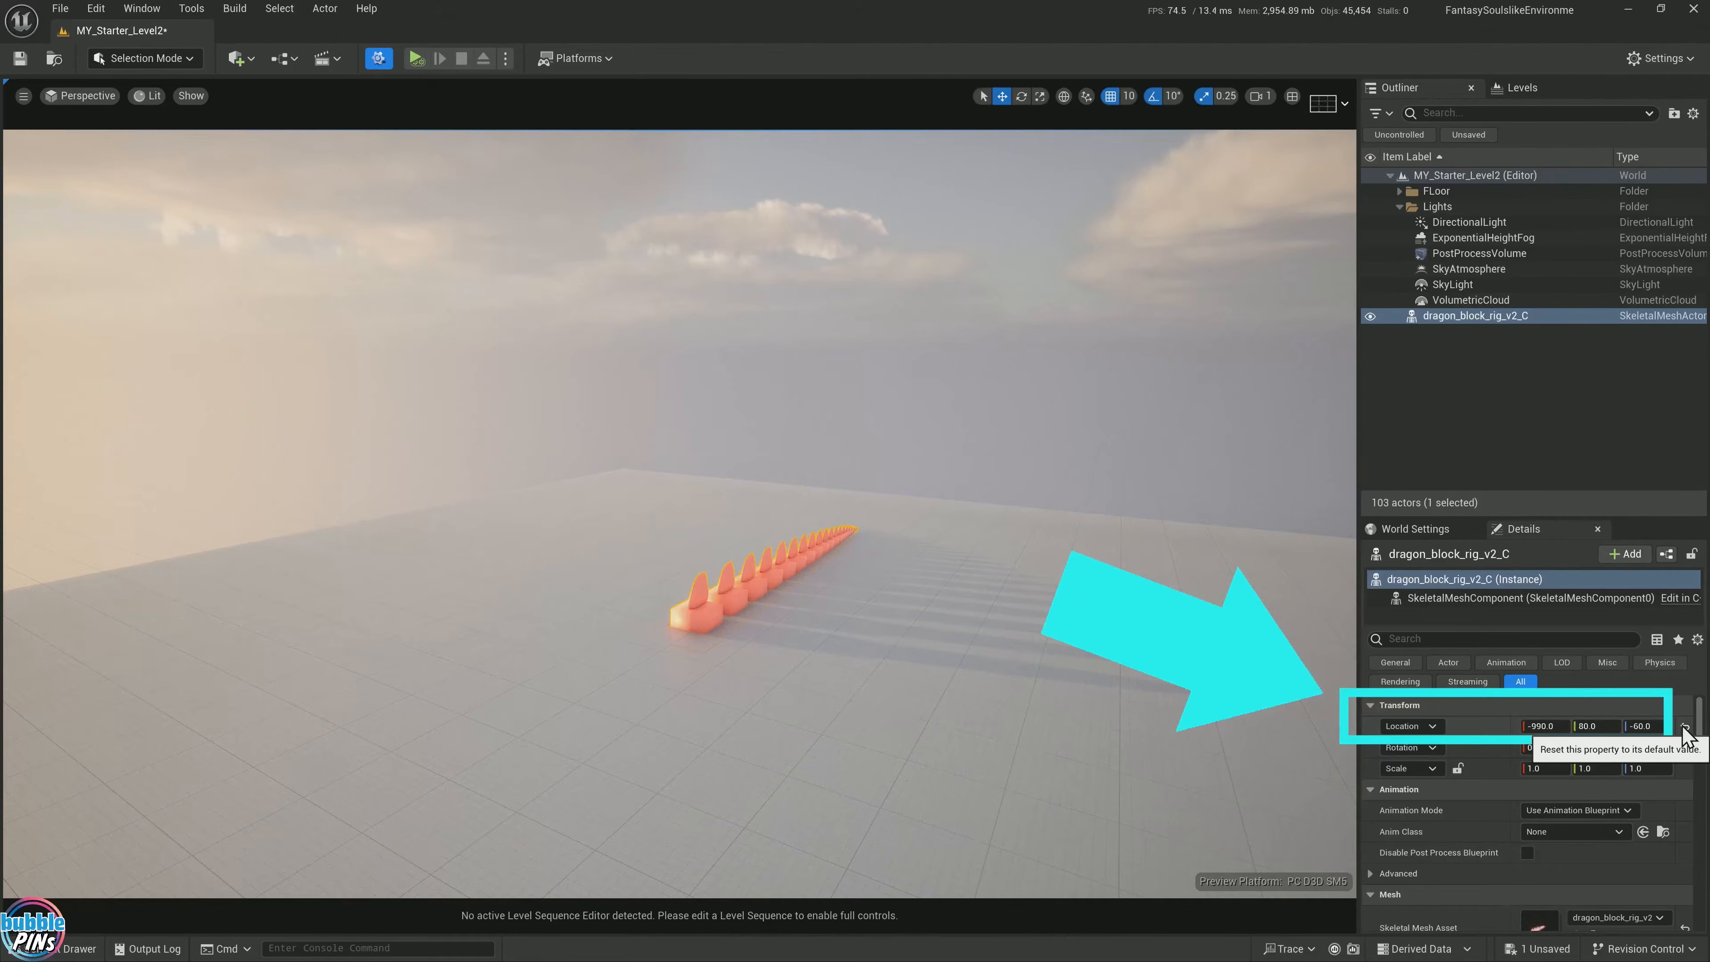
click(1685, 727)
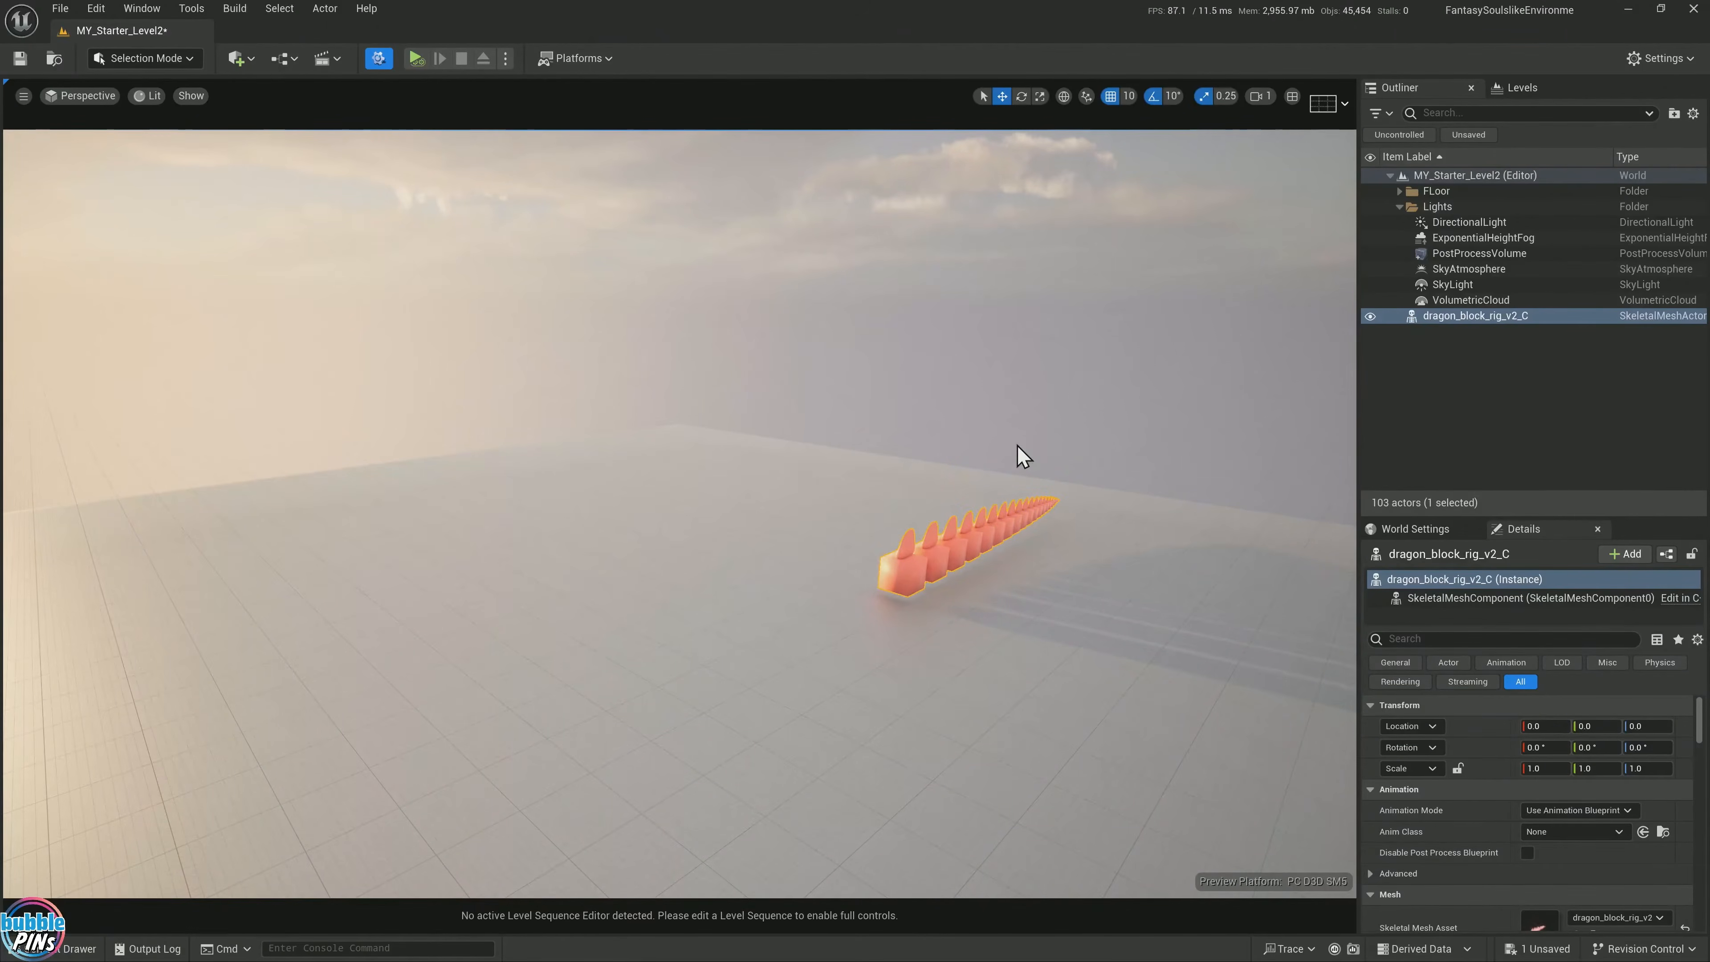
key(ctrl+space)
right_drag(1261, 393, 1229, 495)
right_drag(1027, 398, 1011, 392)
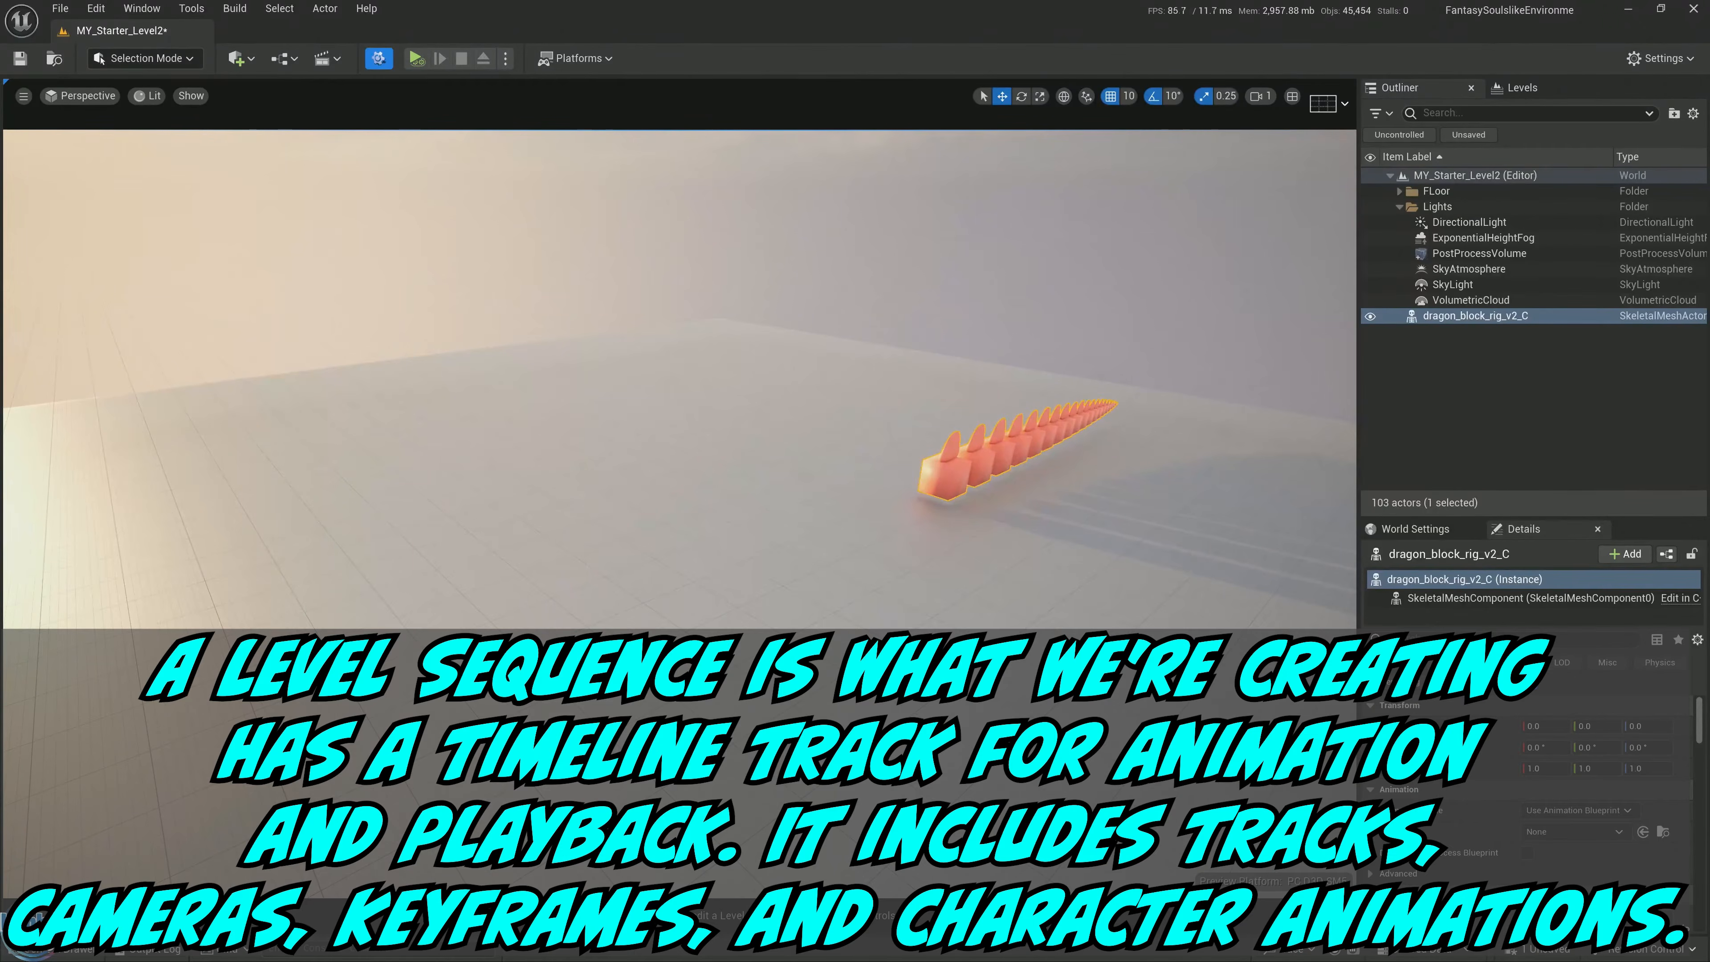
click(339, 59)
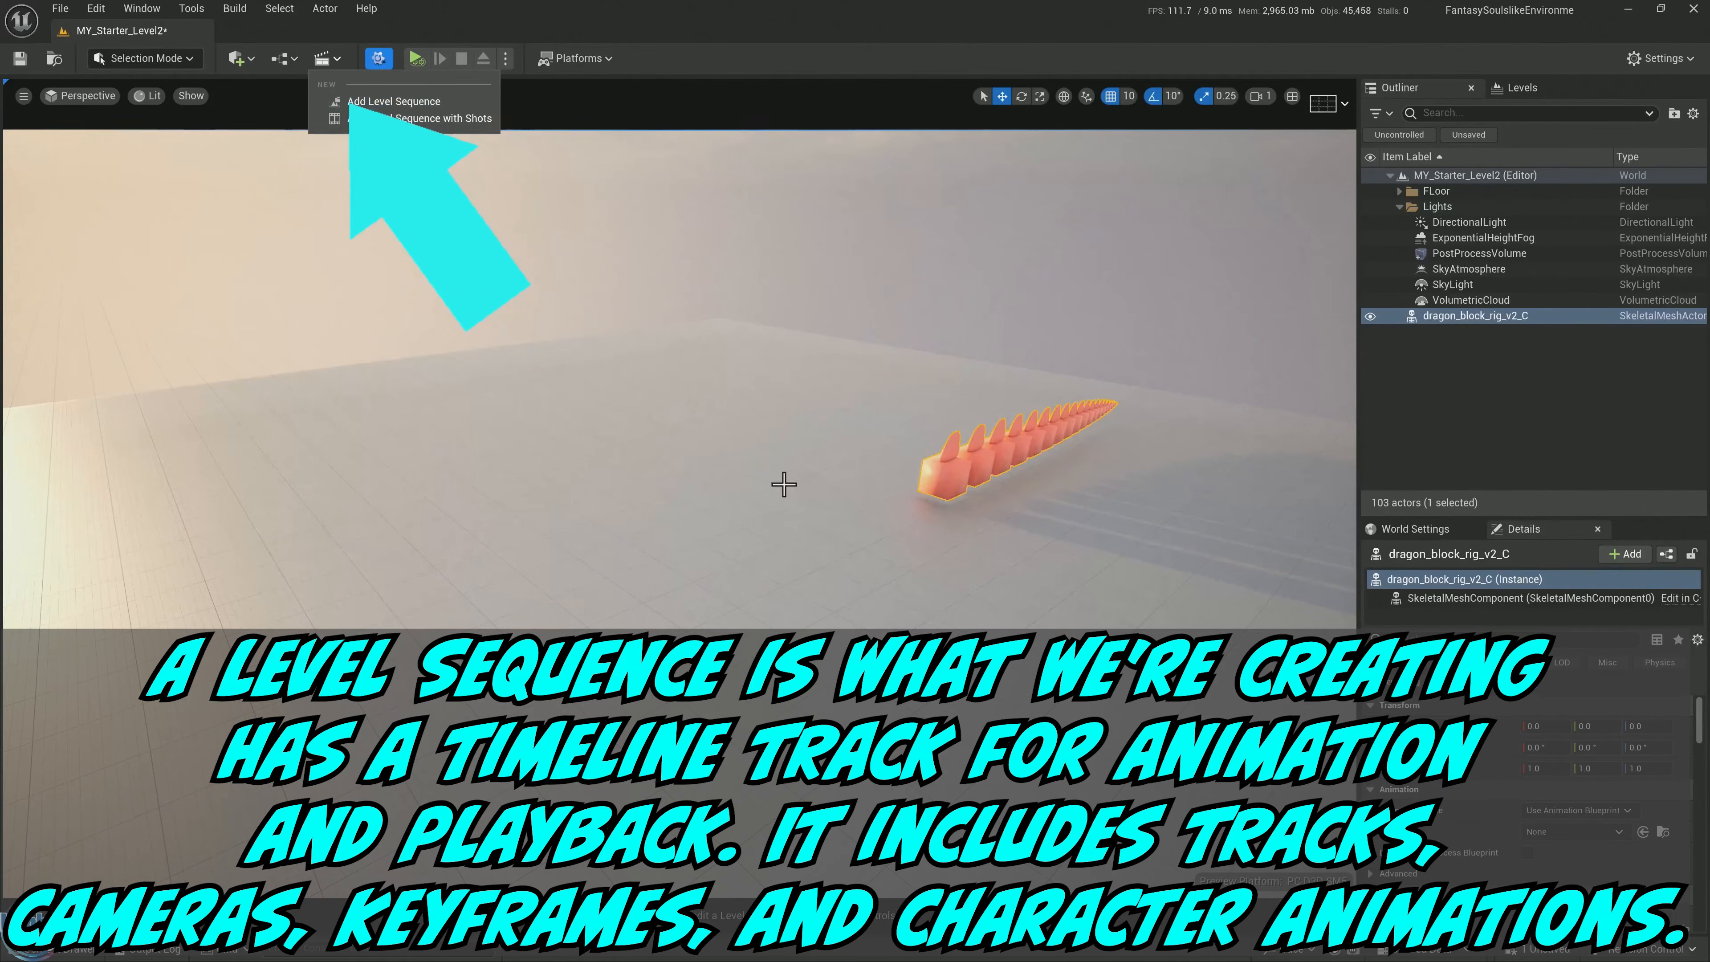
right_drag(784, 485, 720, 475)
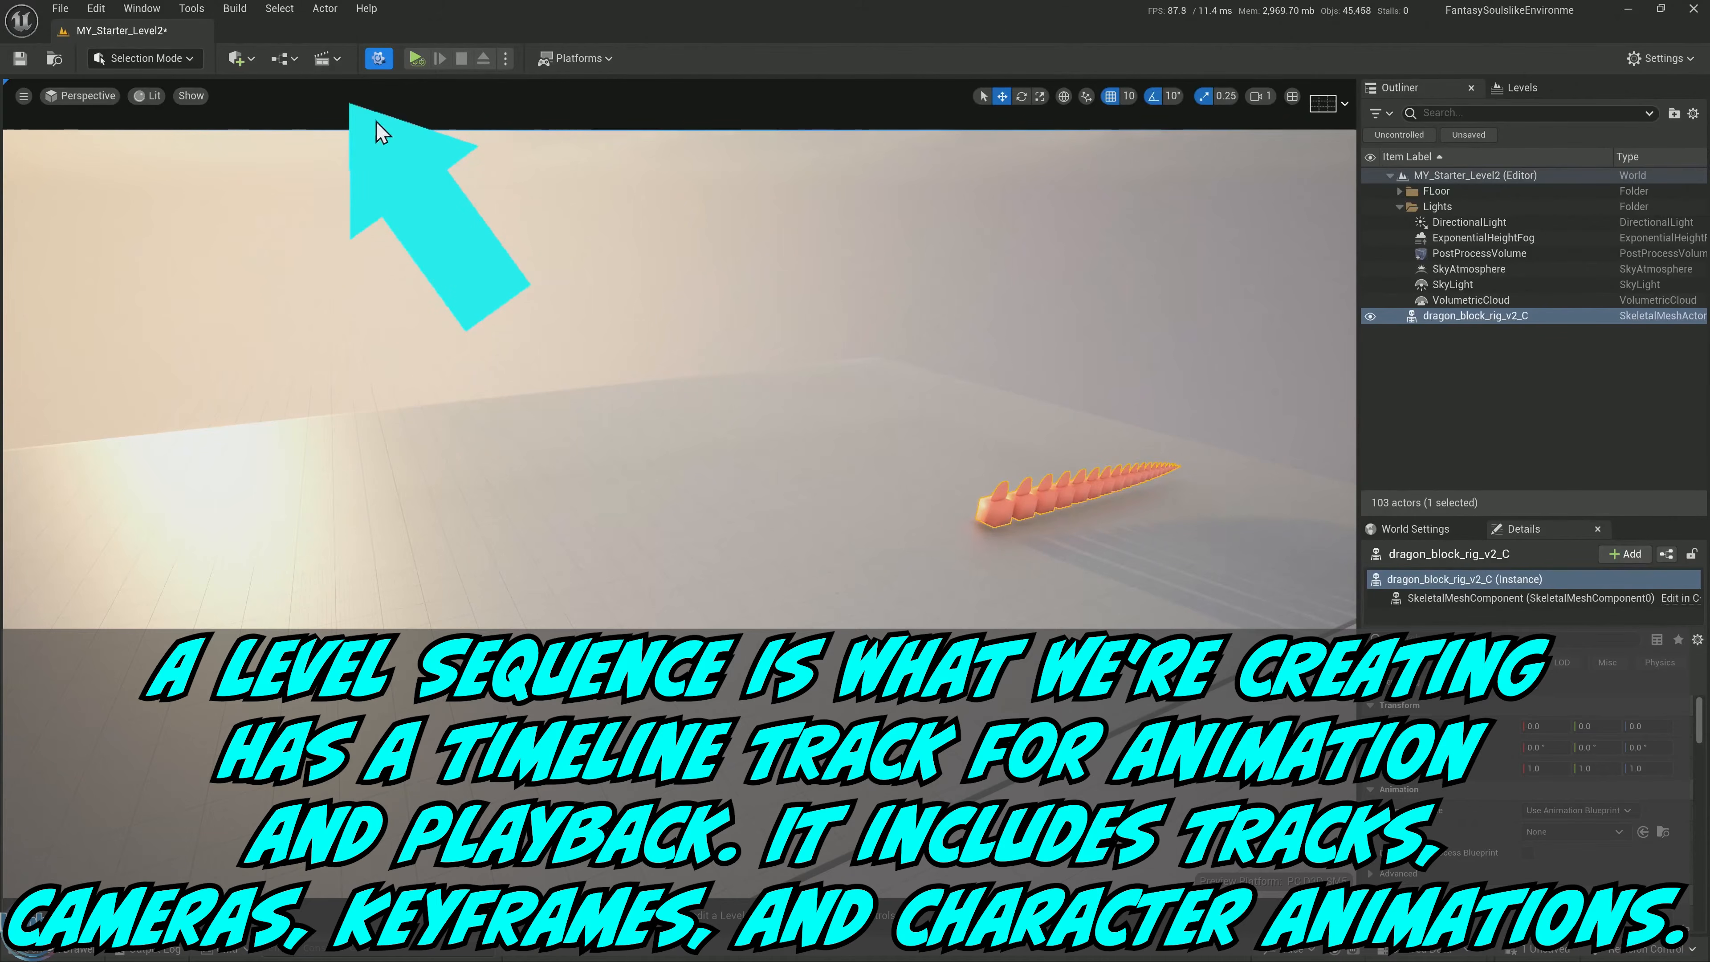
Add a level sequence named Sequence_Test and save it in the MY_Sequencer folder inside MY_Stuff
click(341, 59)
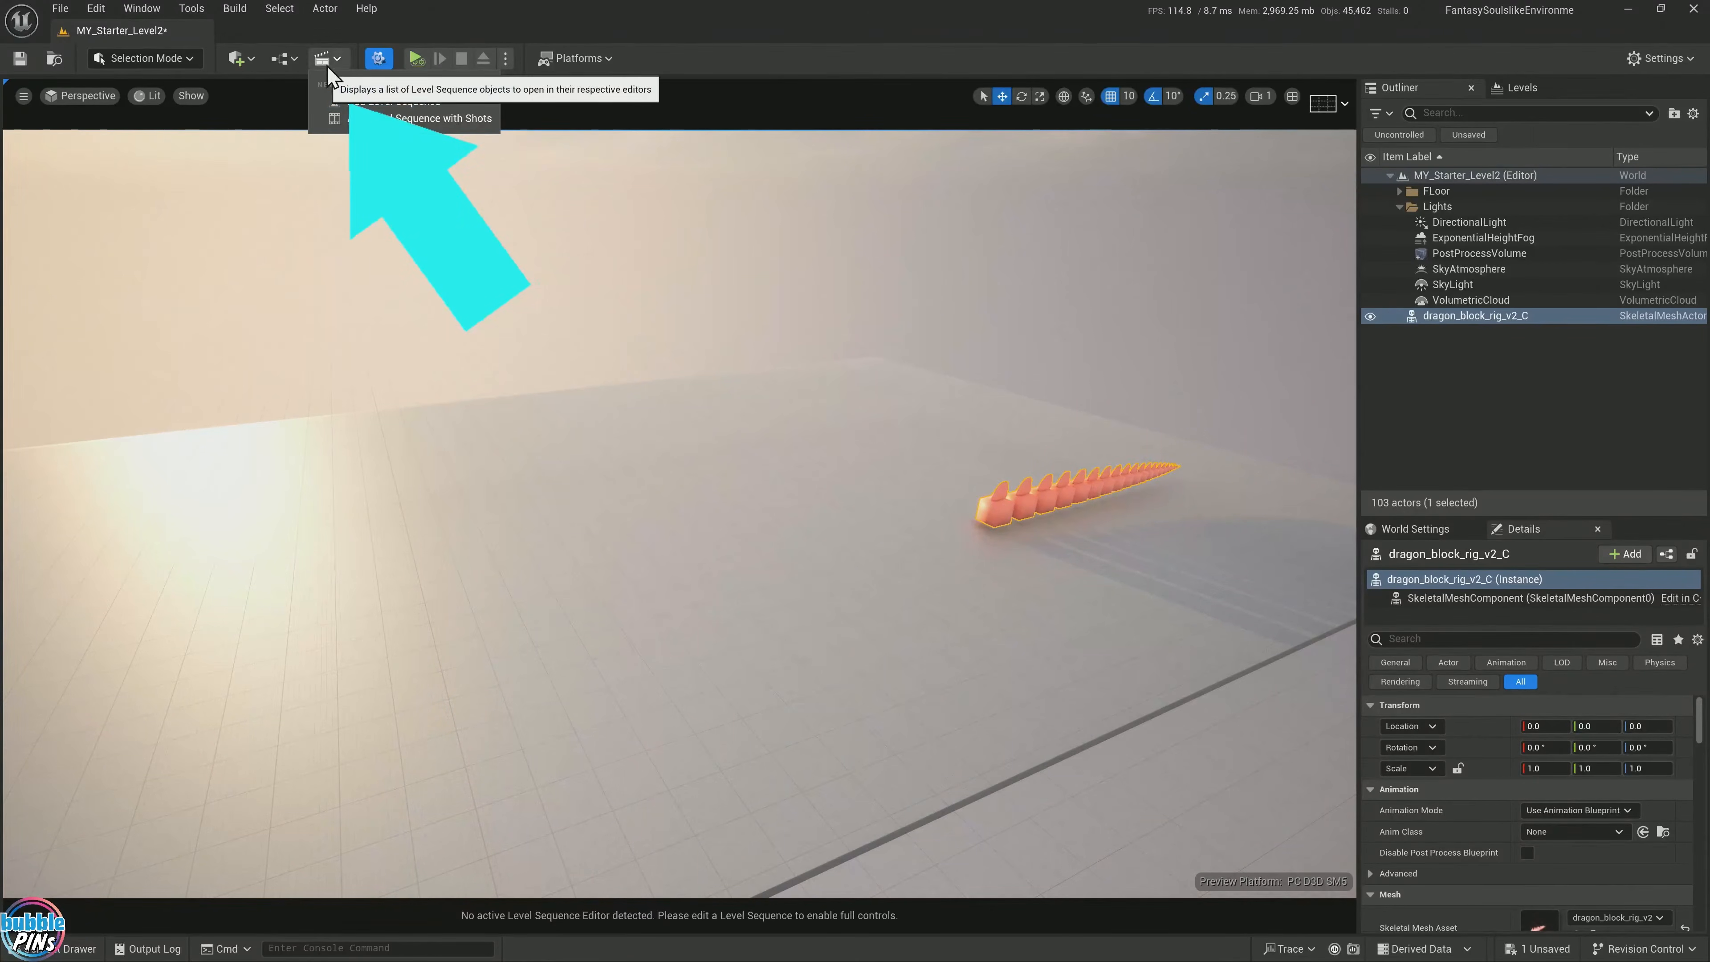
click(393, 101)
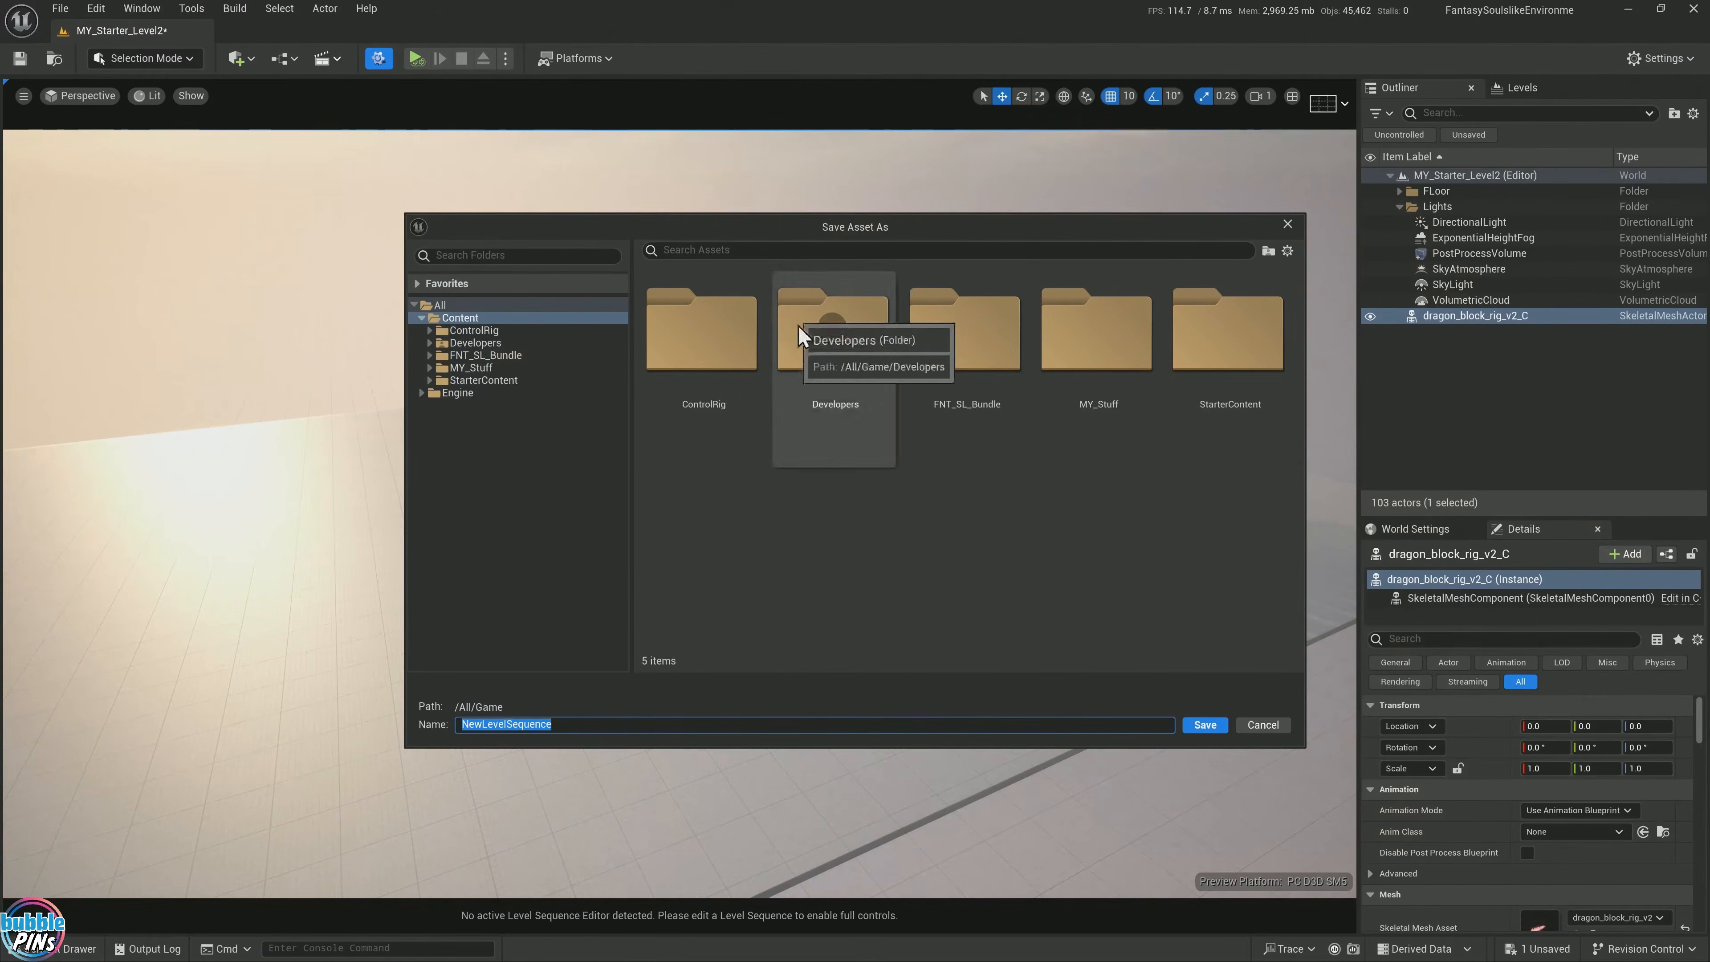
click(471, 368)
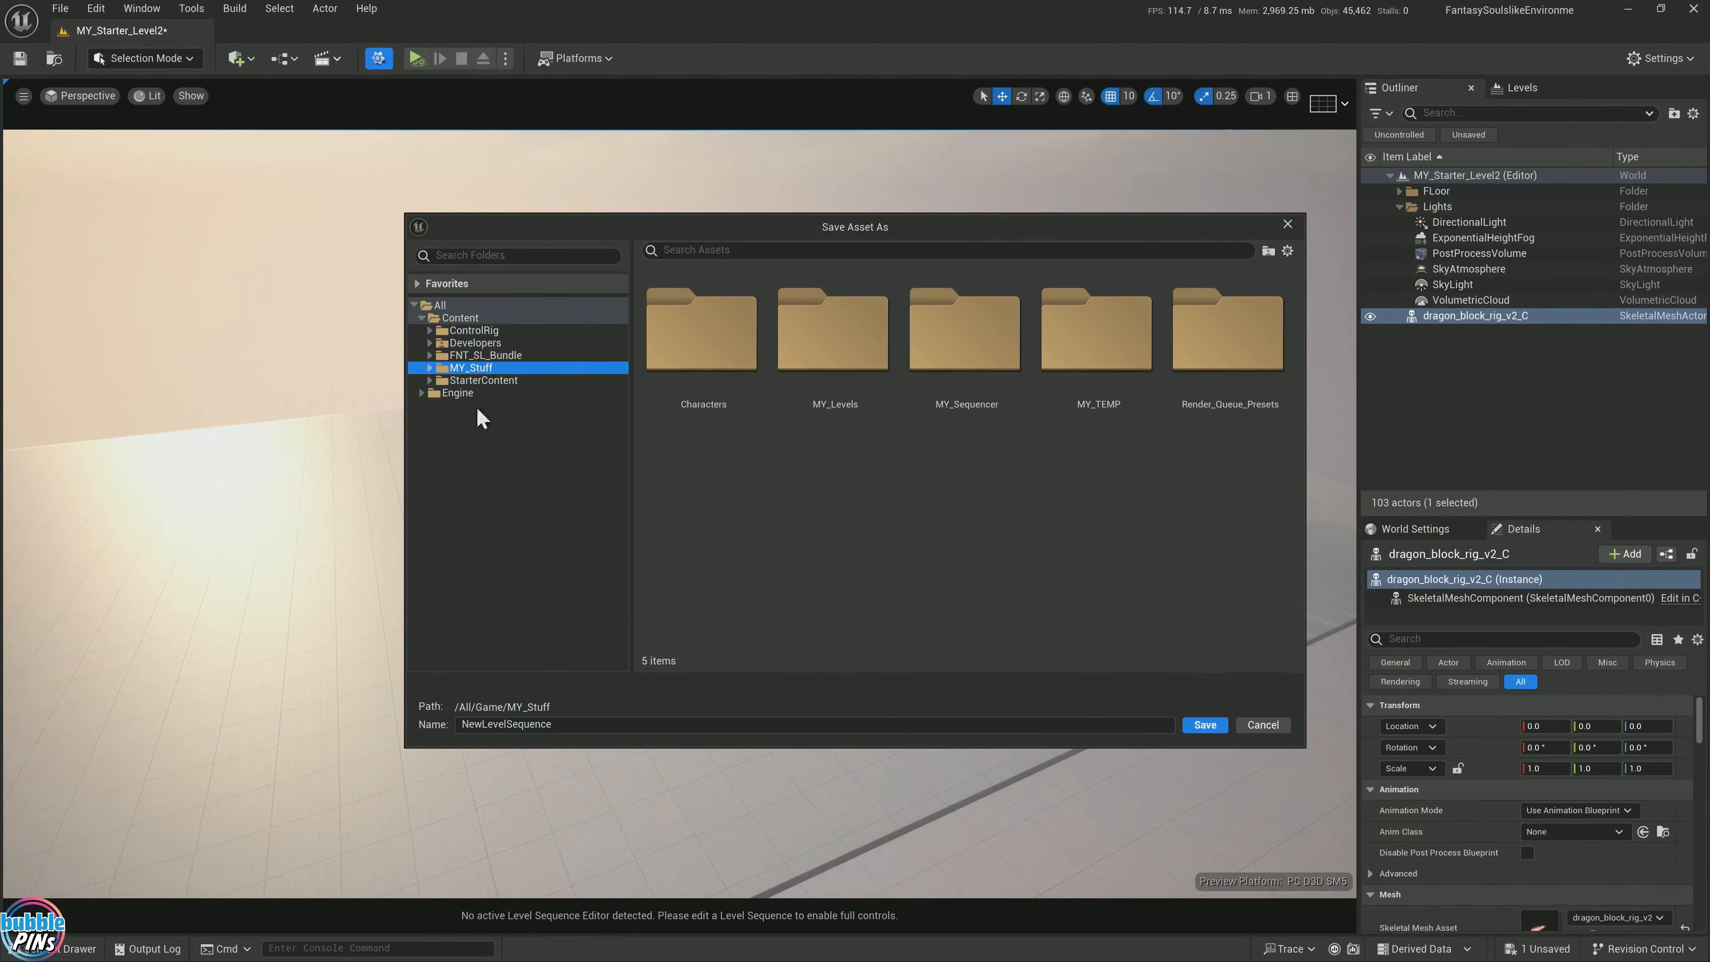
click(430, 368)
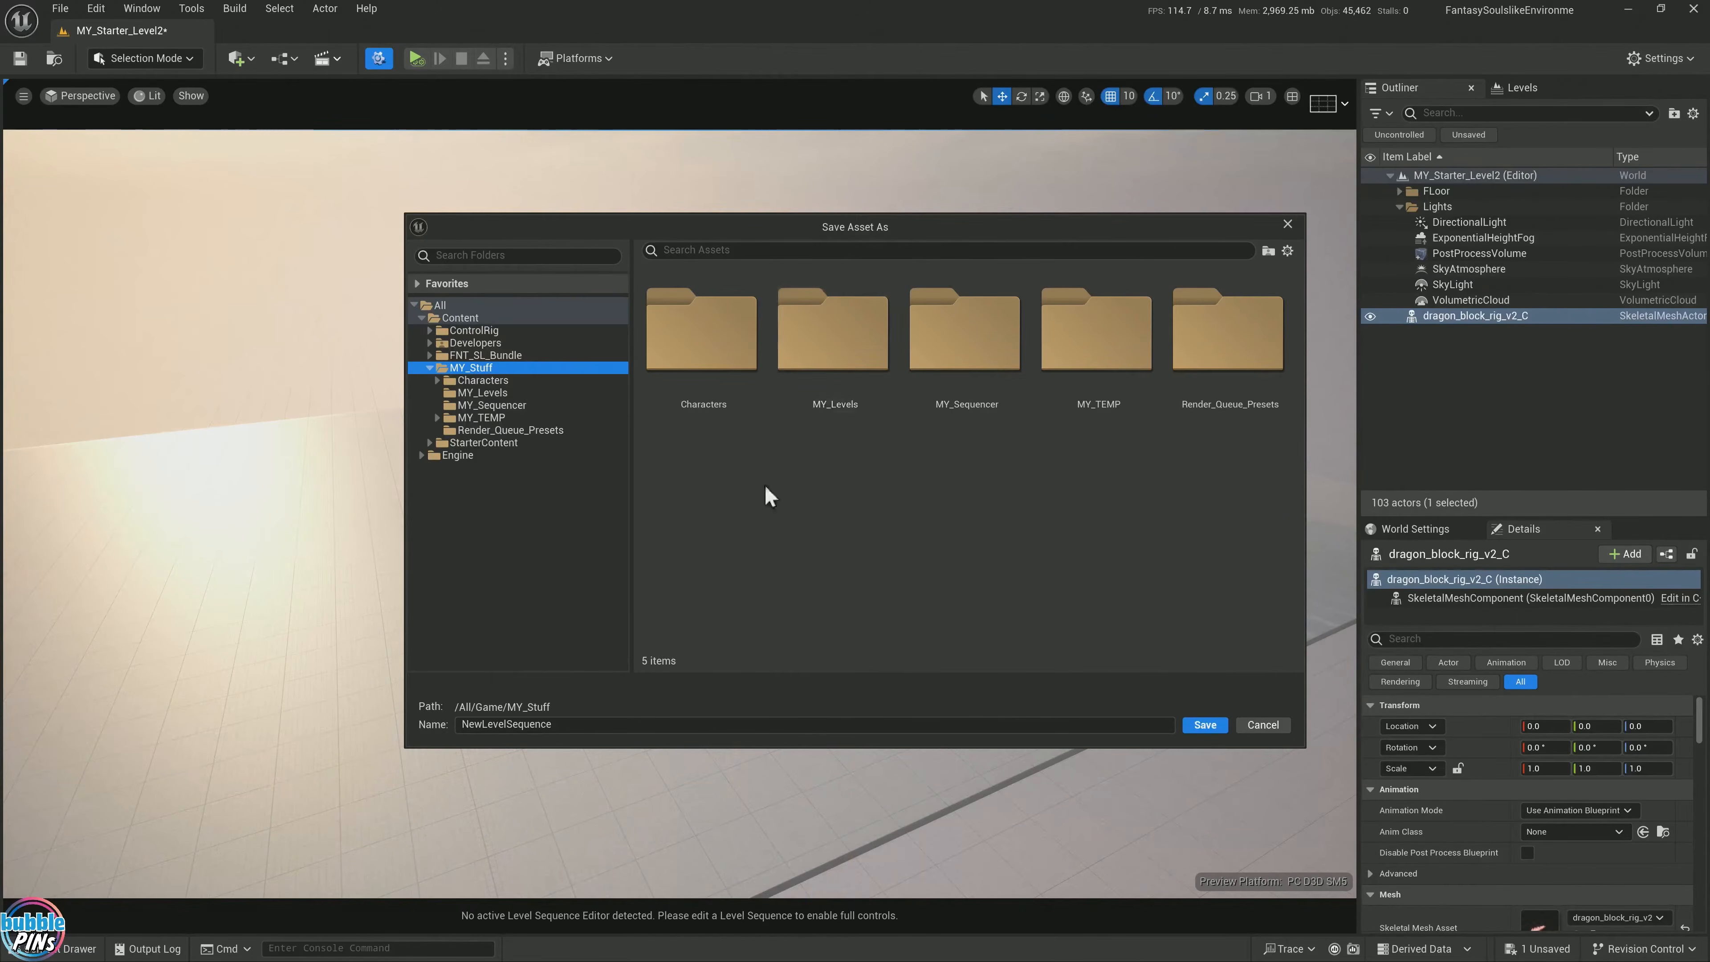
click(485, 406)
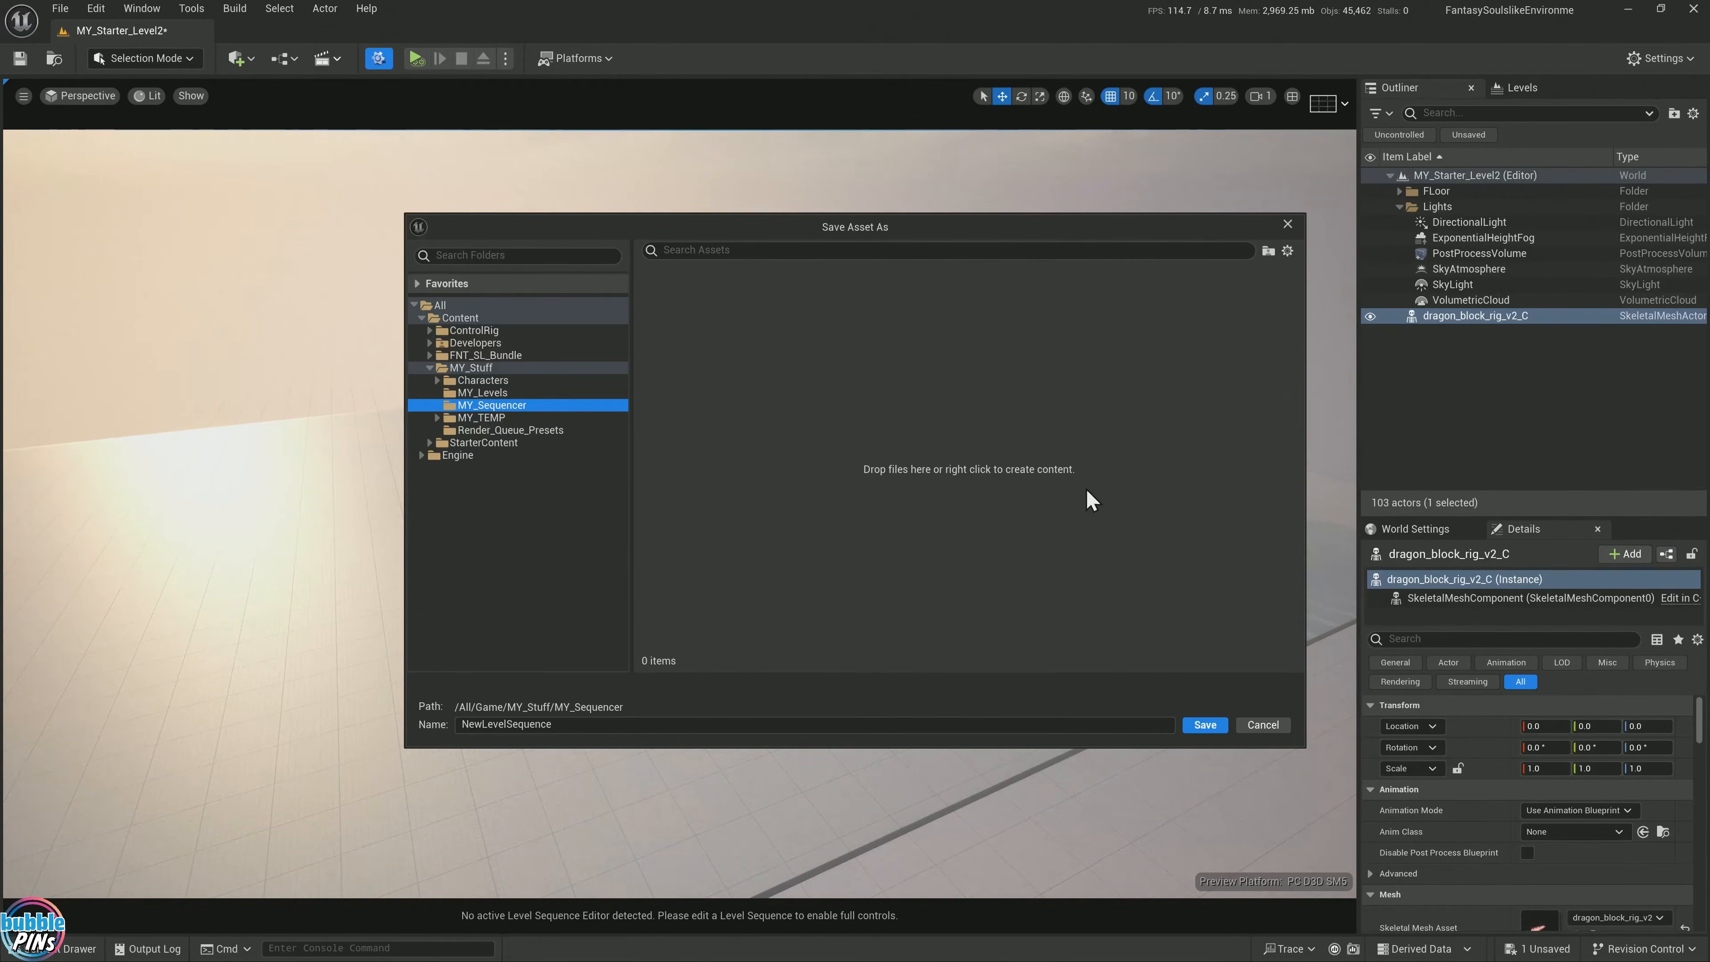
click(577, 725)
double_click(577, 725)
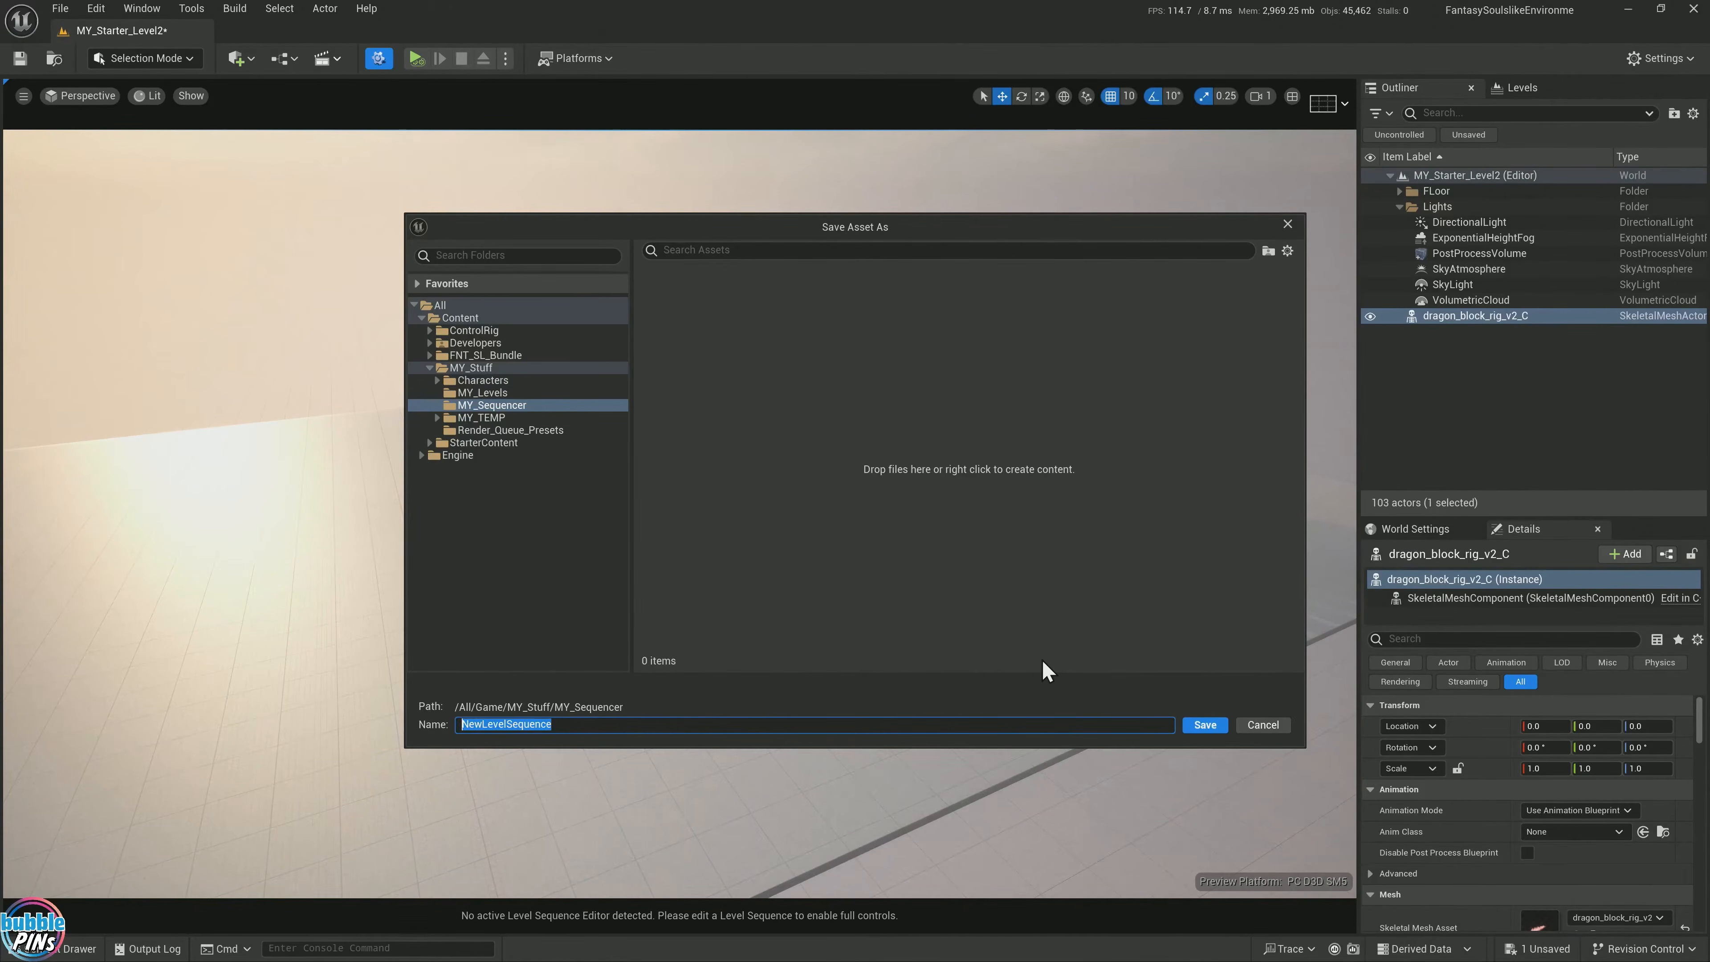
text(Sequence)
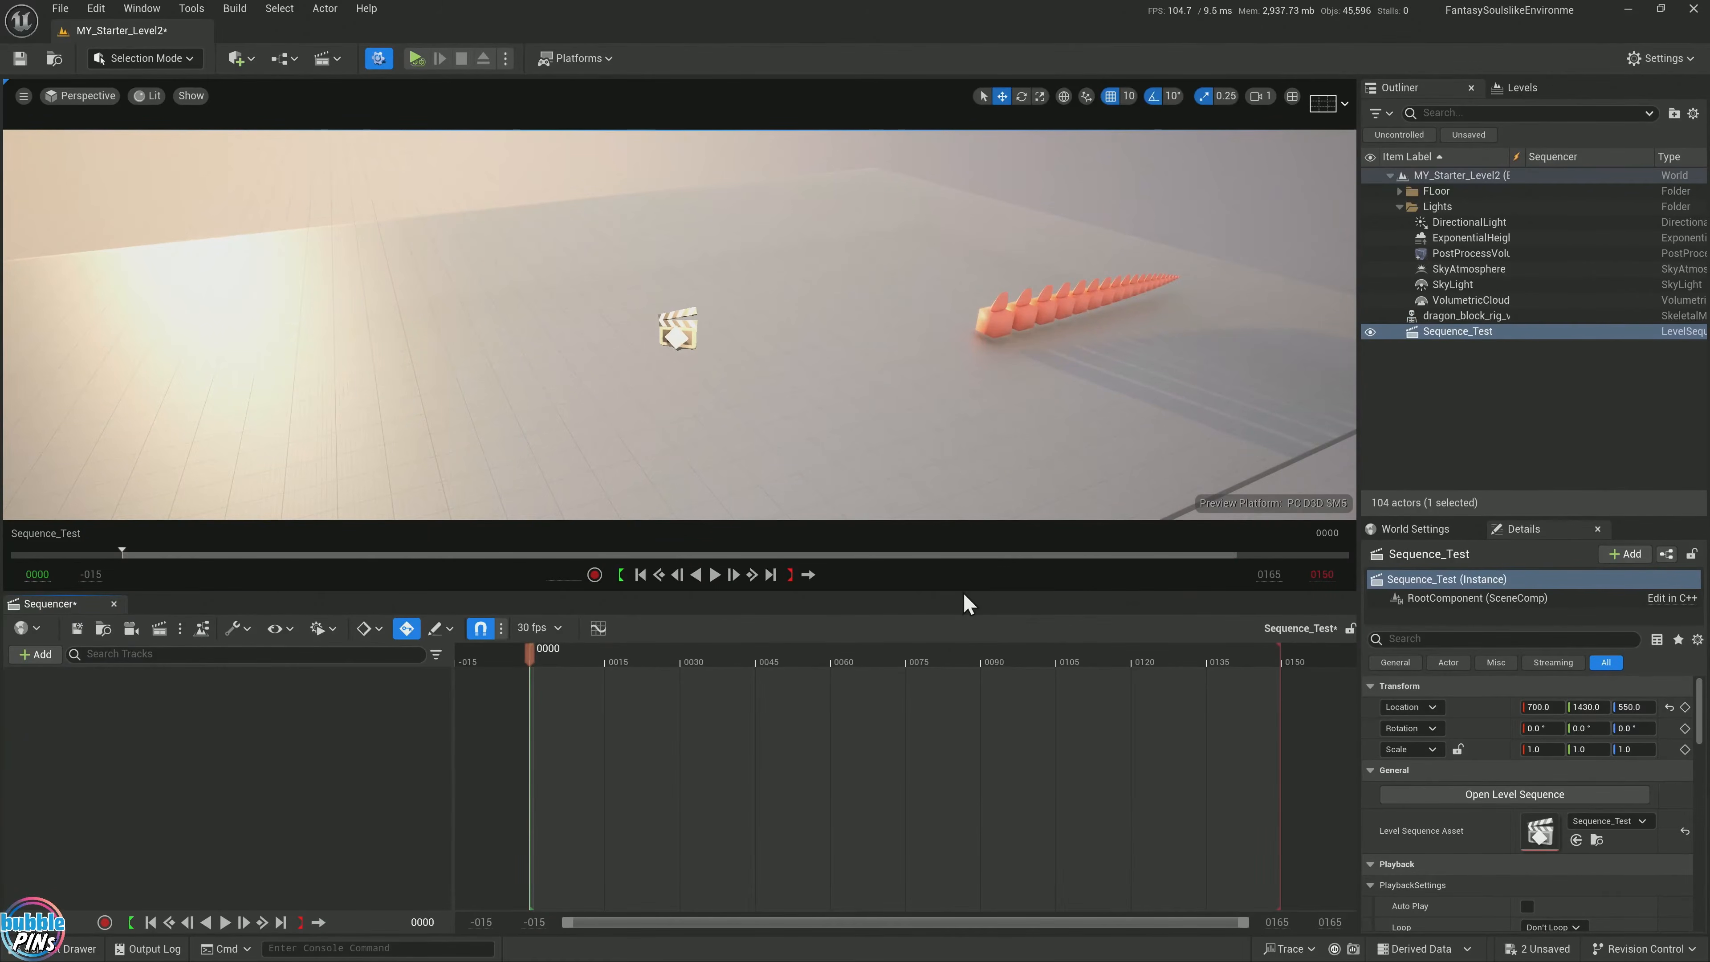
Add the dragon_block_rig_v2_C actor to Sequence_Test as a track
mouse_move(958, 592)
mouse_down()
mouse_move(939, 638)
mouse_move(949, 573)
mouse_up()
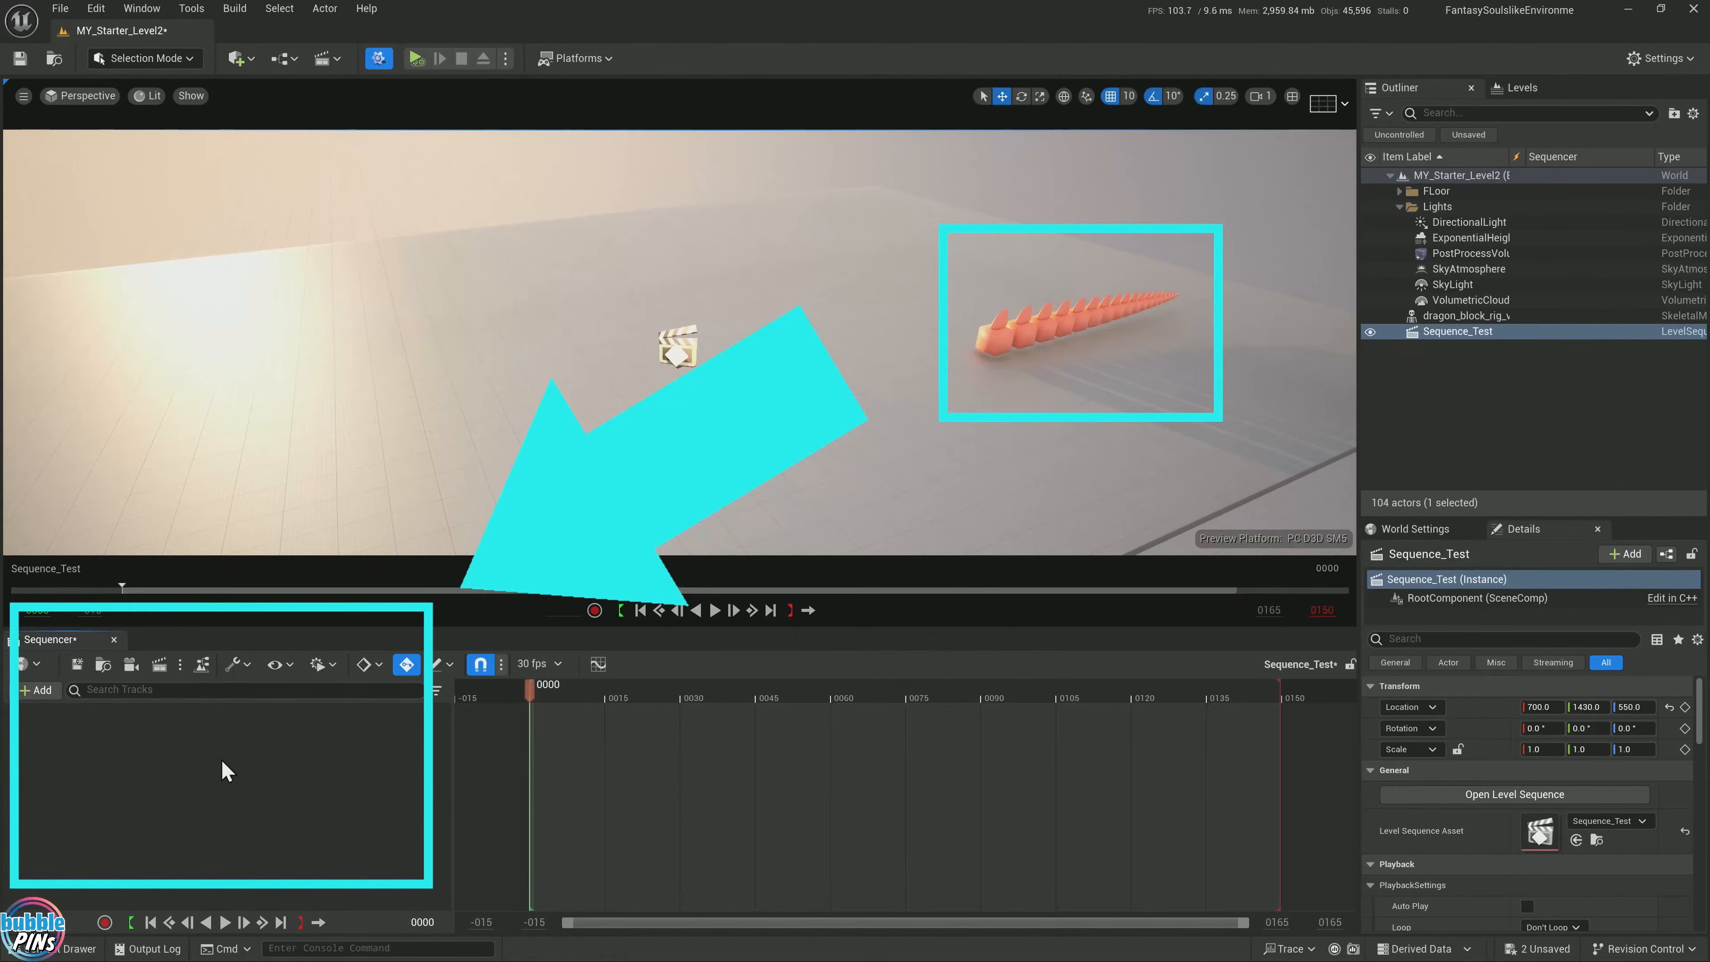
click(42, 692)
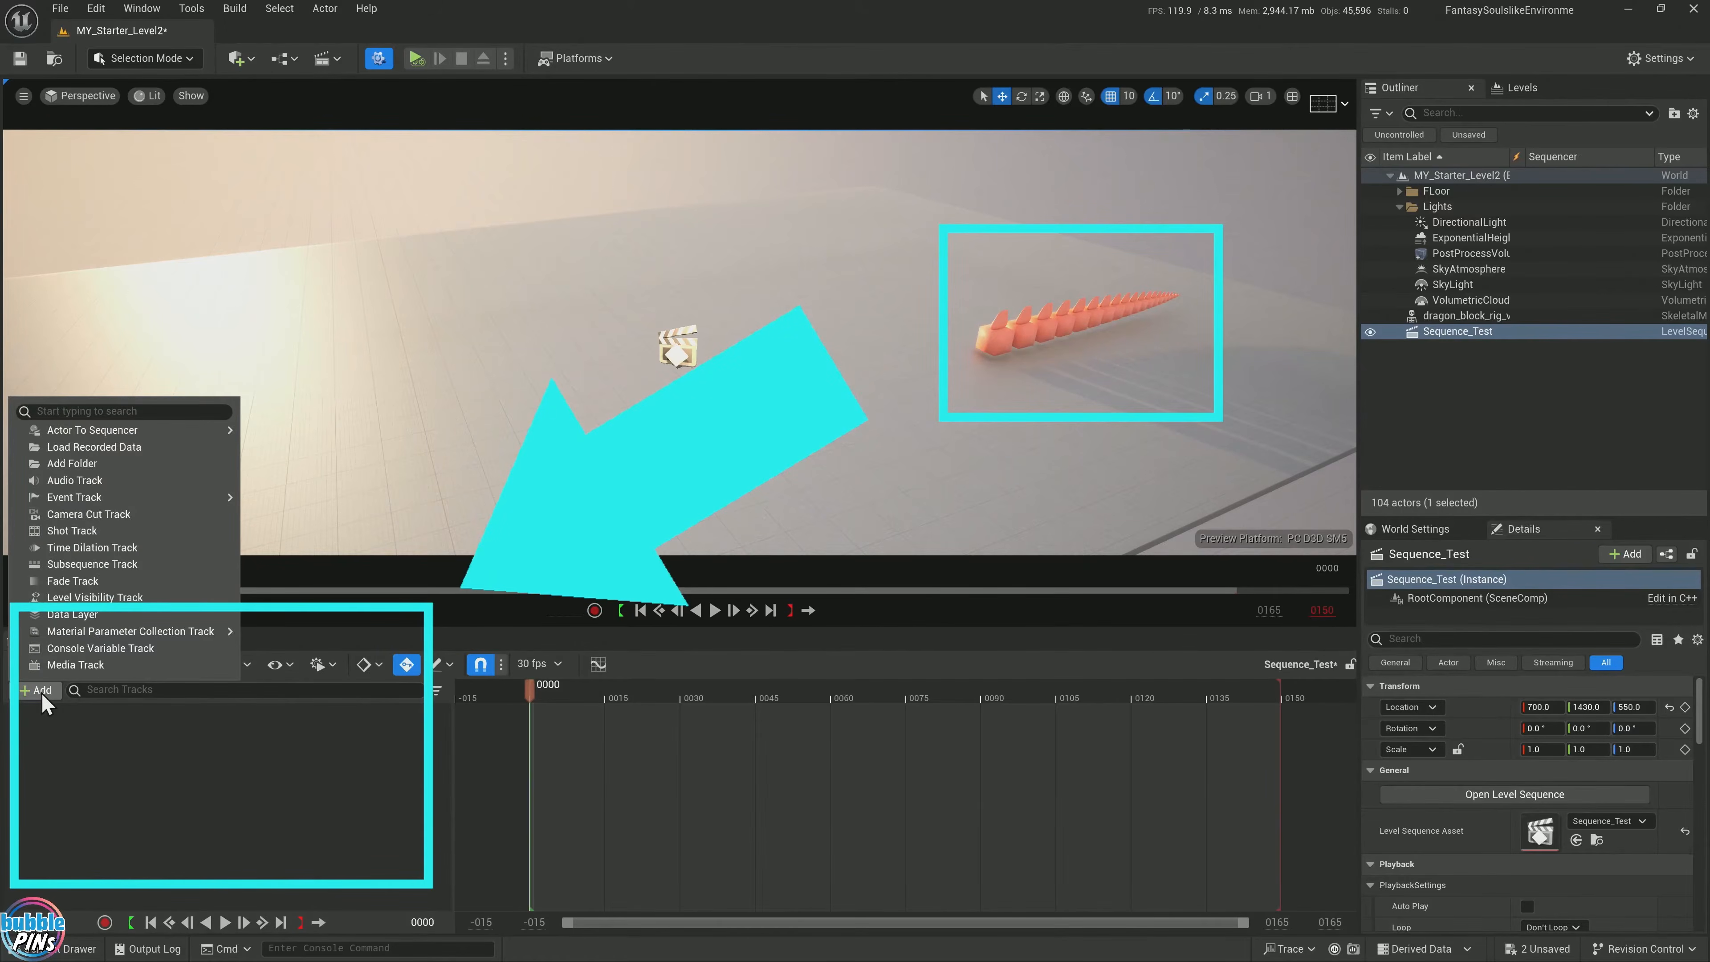
mouse_move(125, 434)
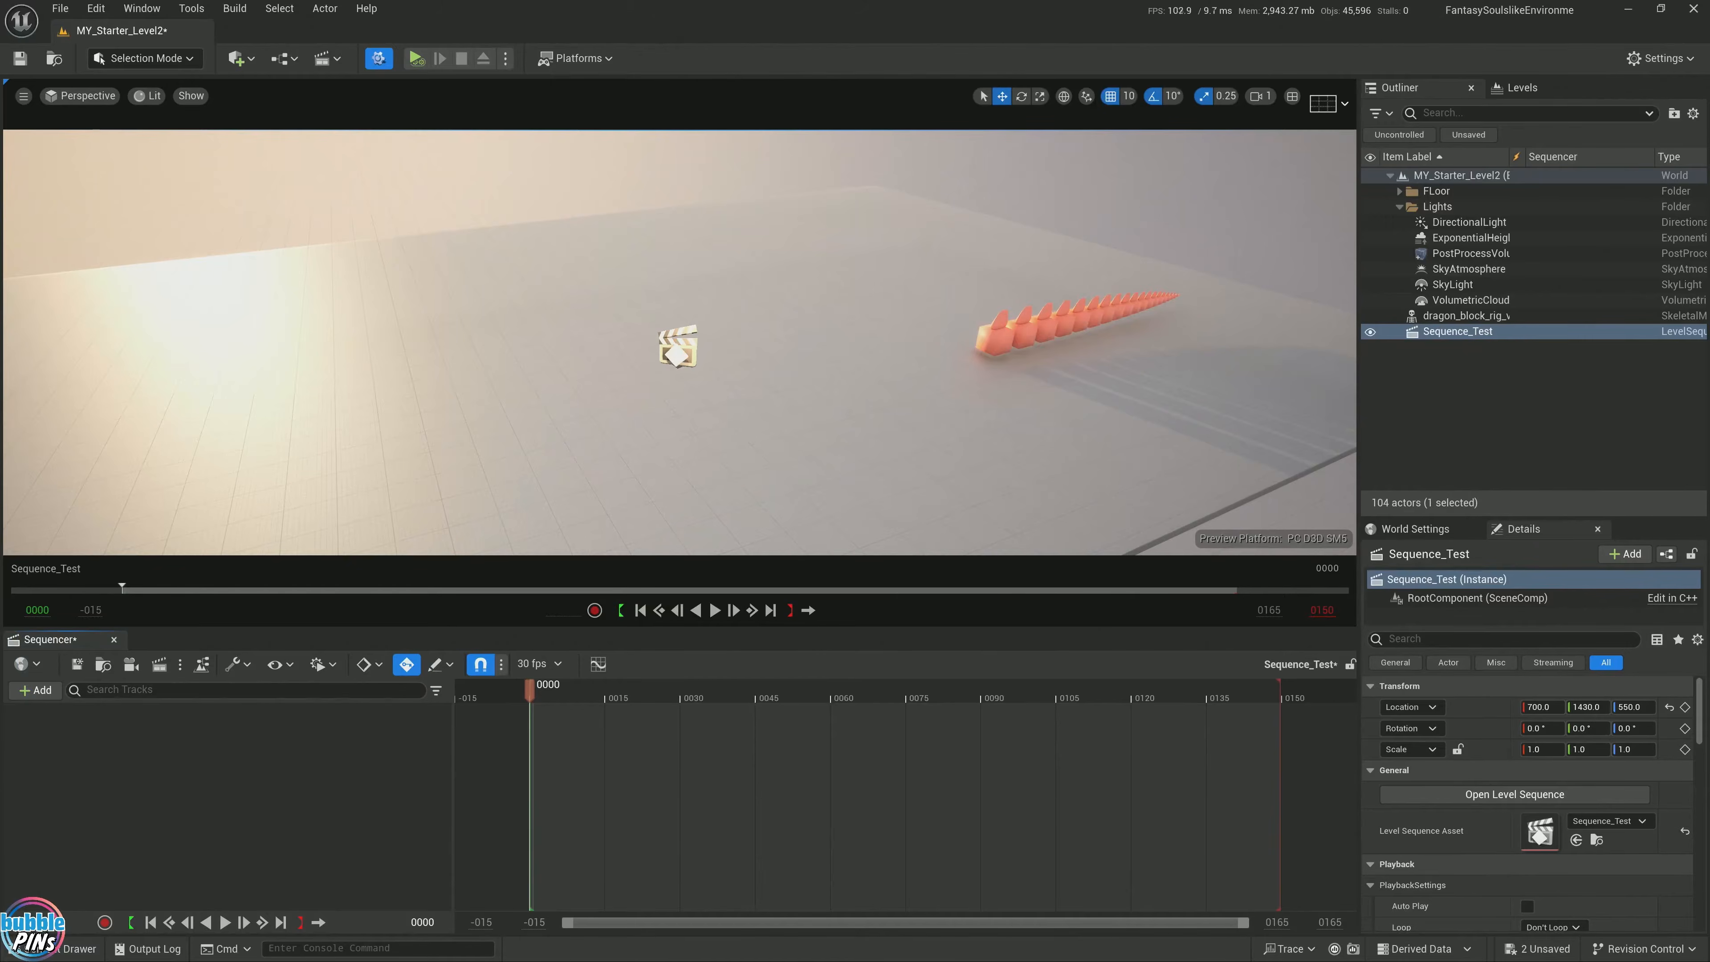
click(35, 689)
mouse_move(99, 424)
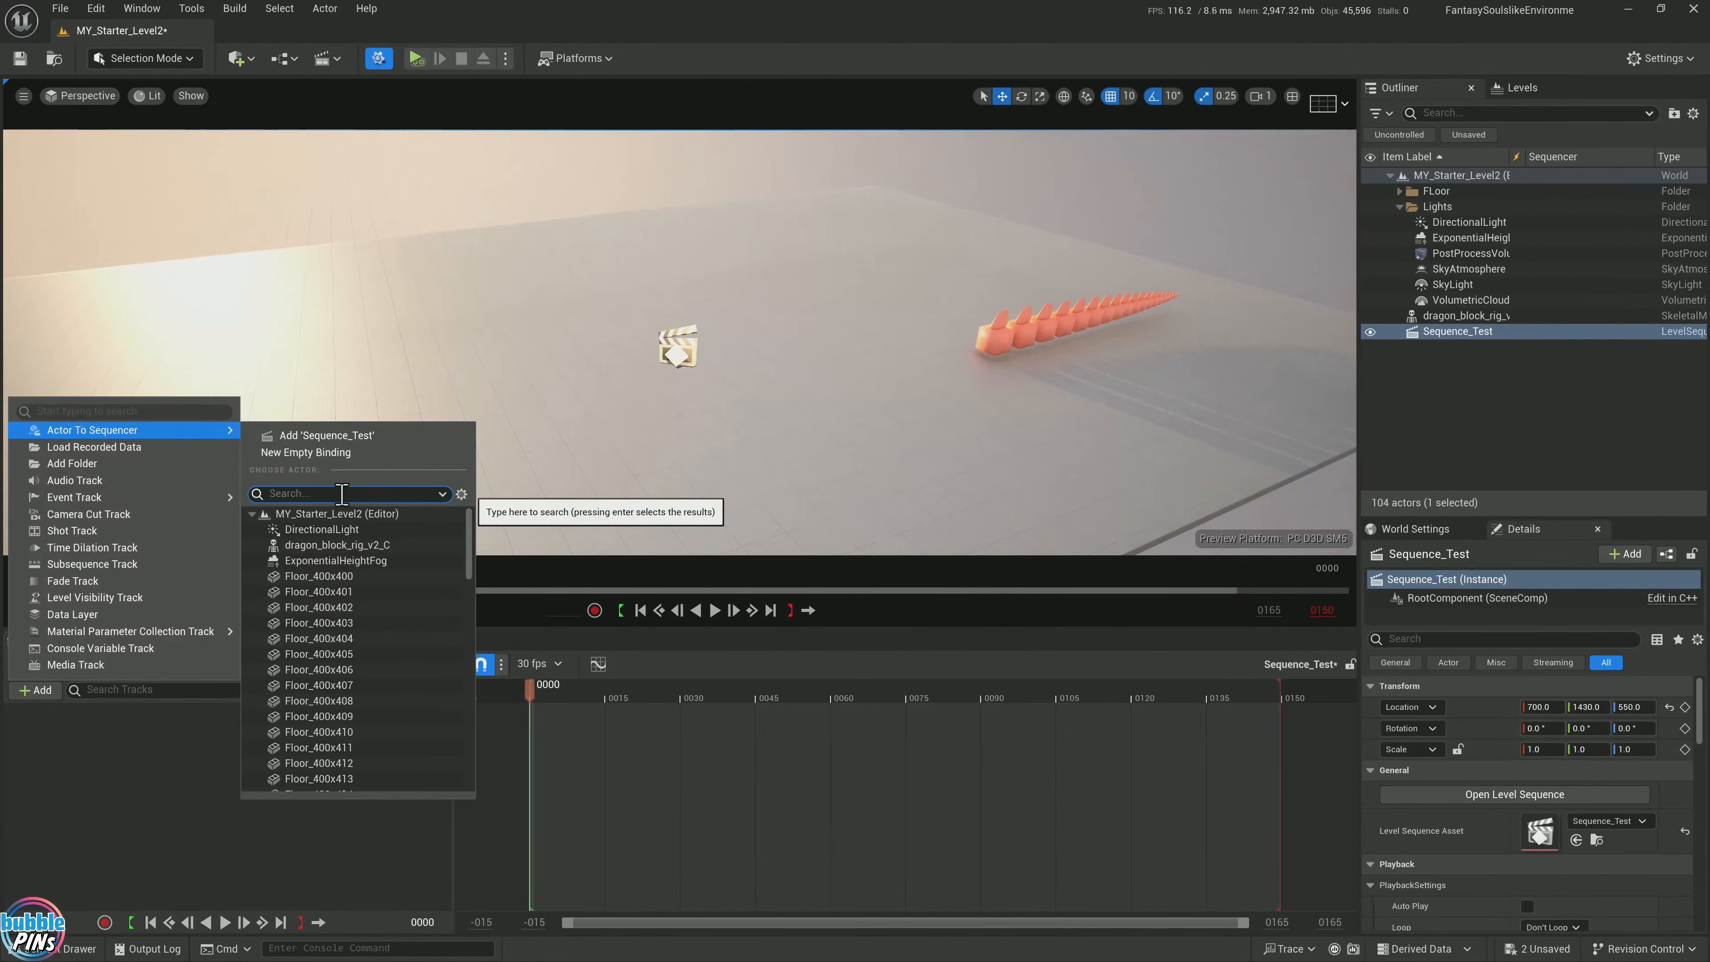
text(drag)
click(323, 529)
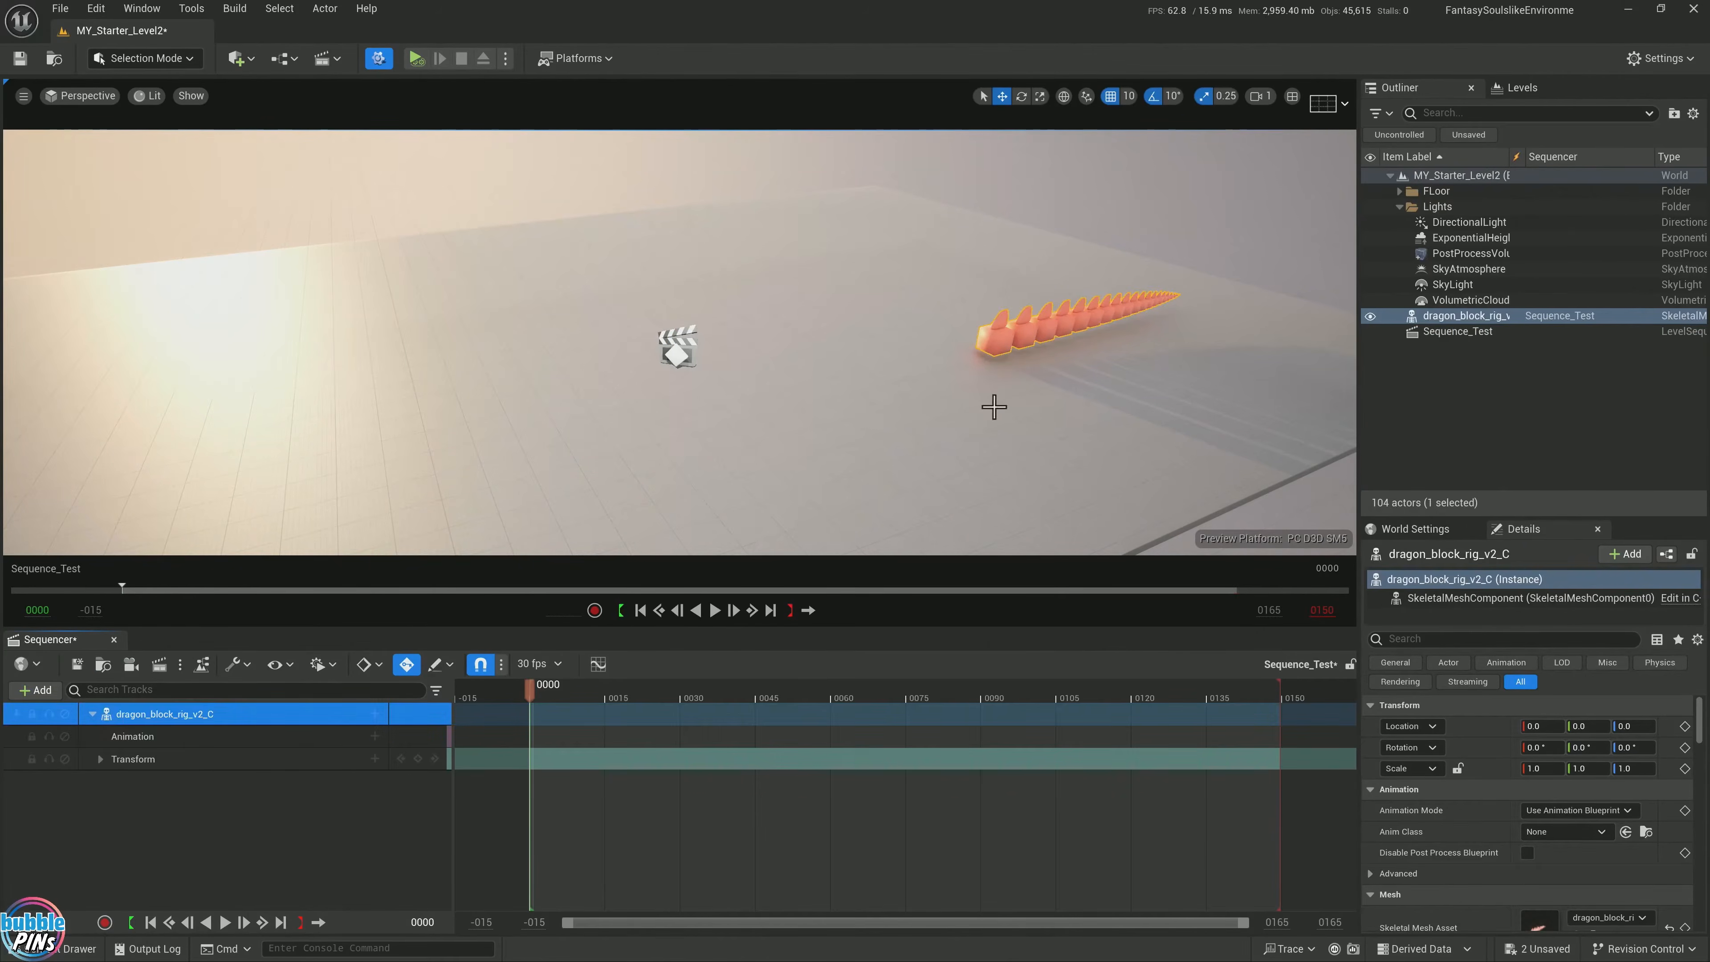
click(924, 809)
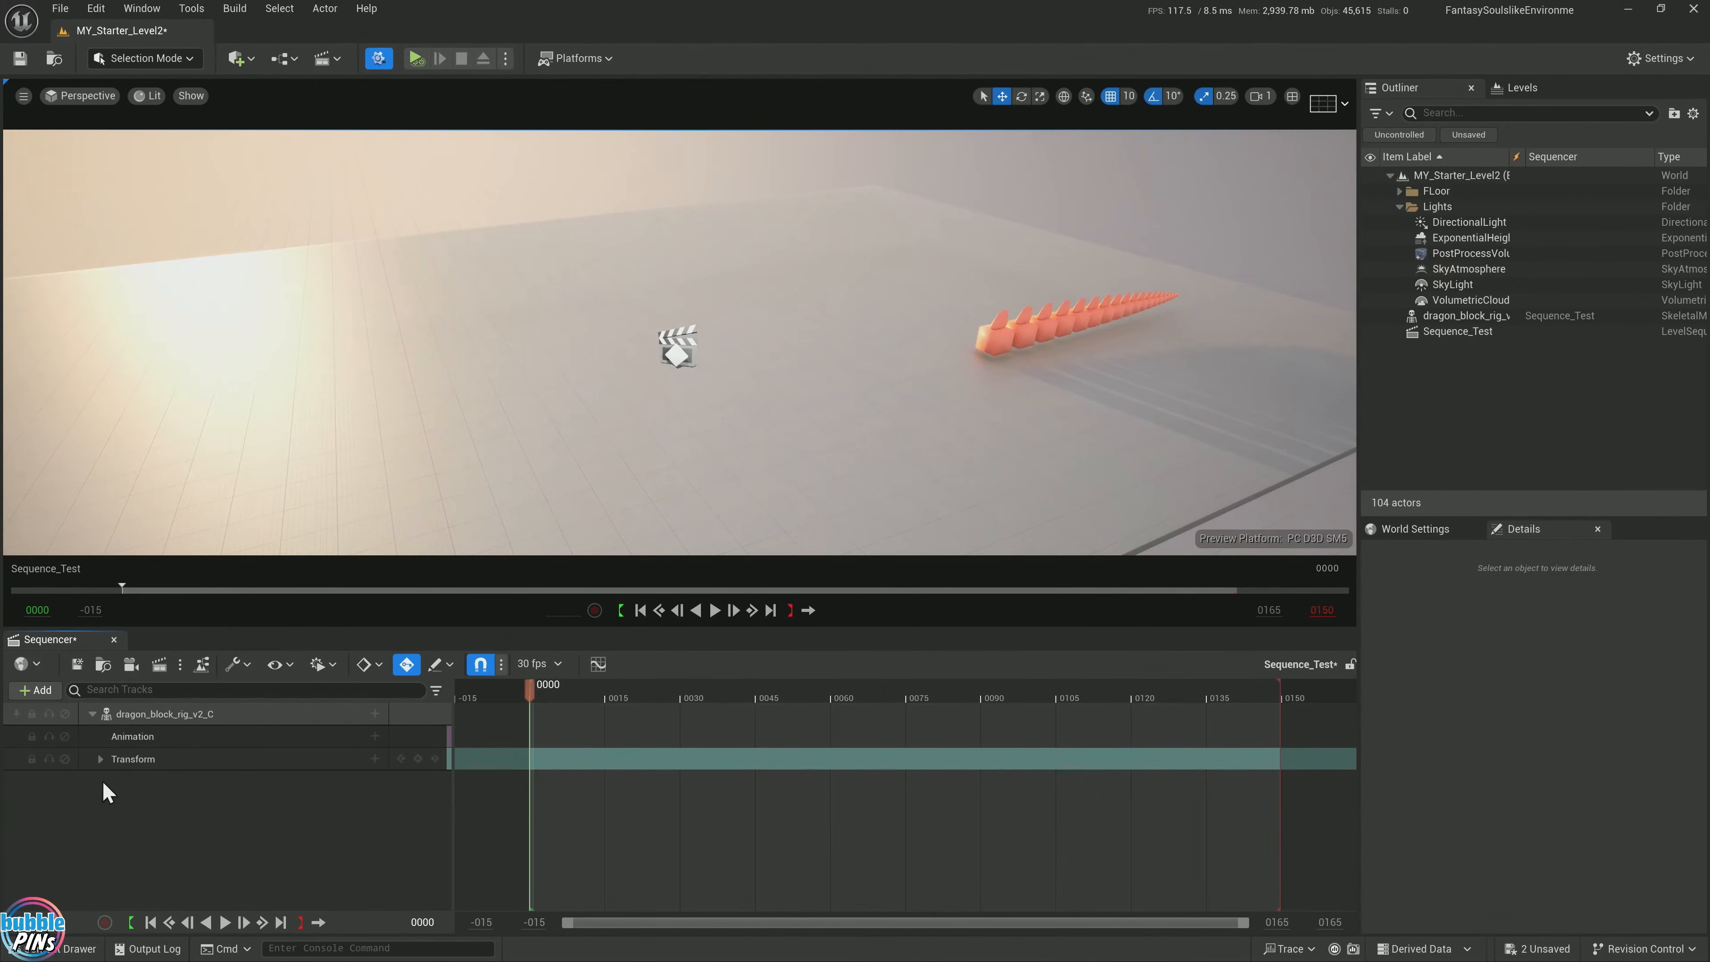
Expand the dragon's Transform and Location channels and keyframe its transform at frame 0
click(100, 759)
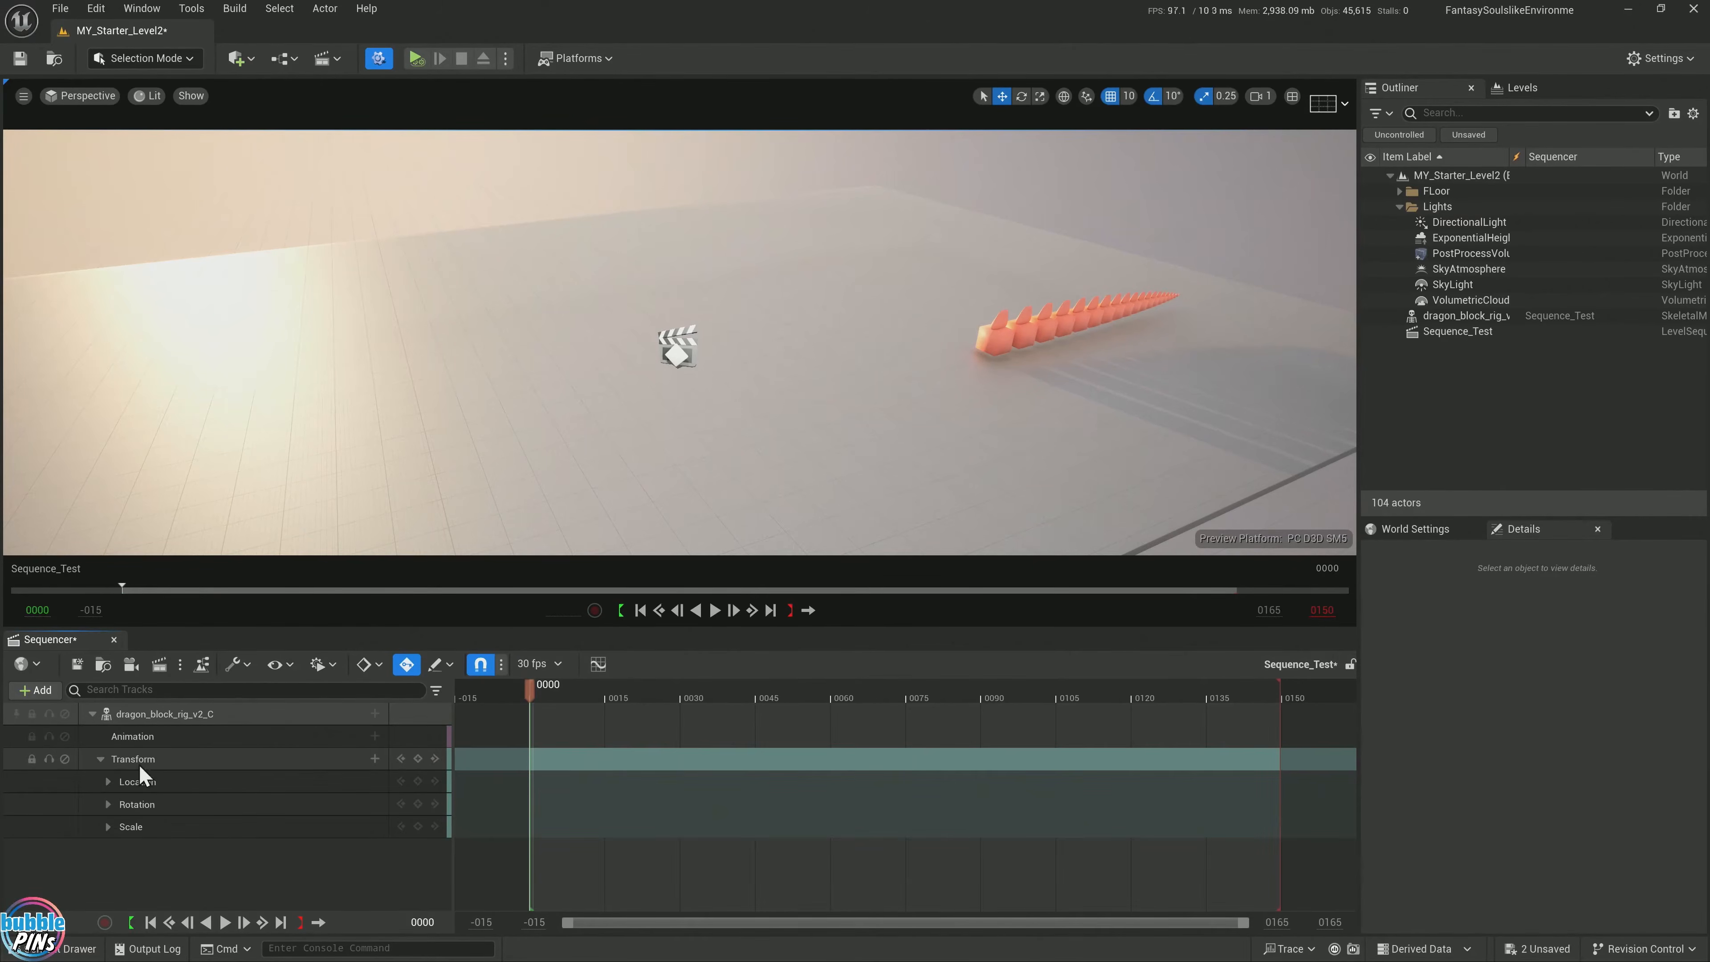
click(138, 765)
click(108, 781)
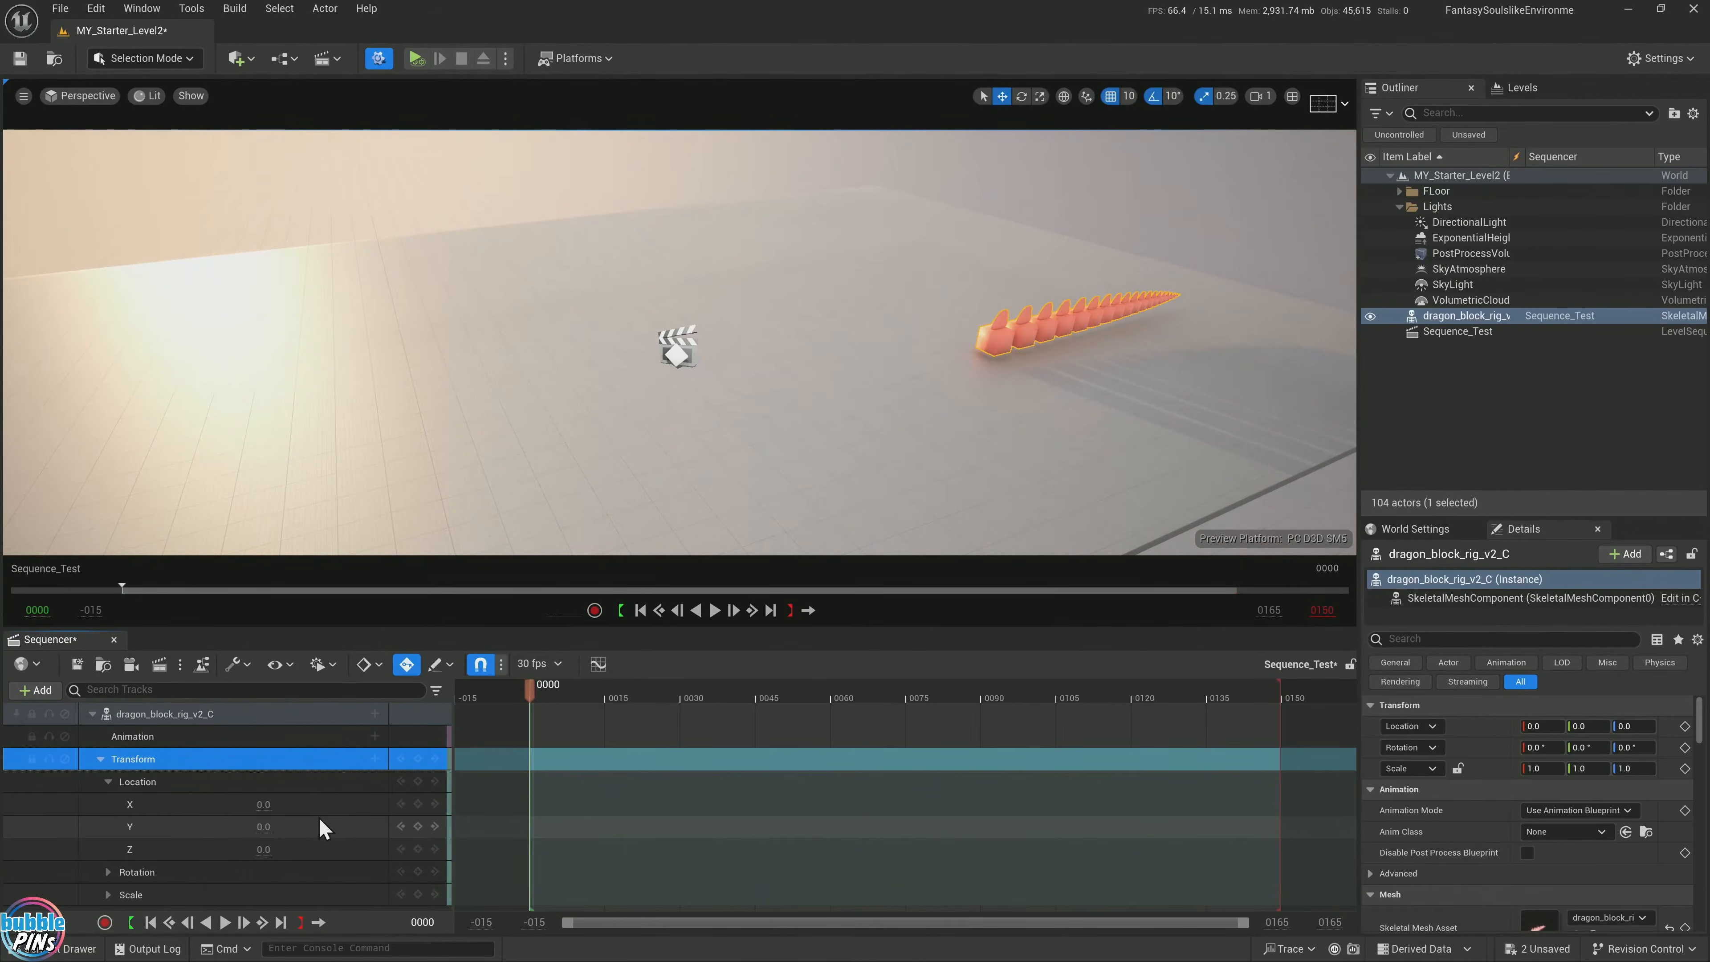
click(1000, 338)
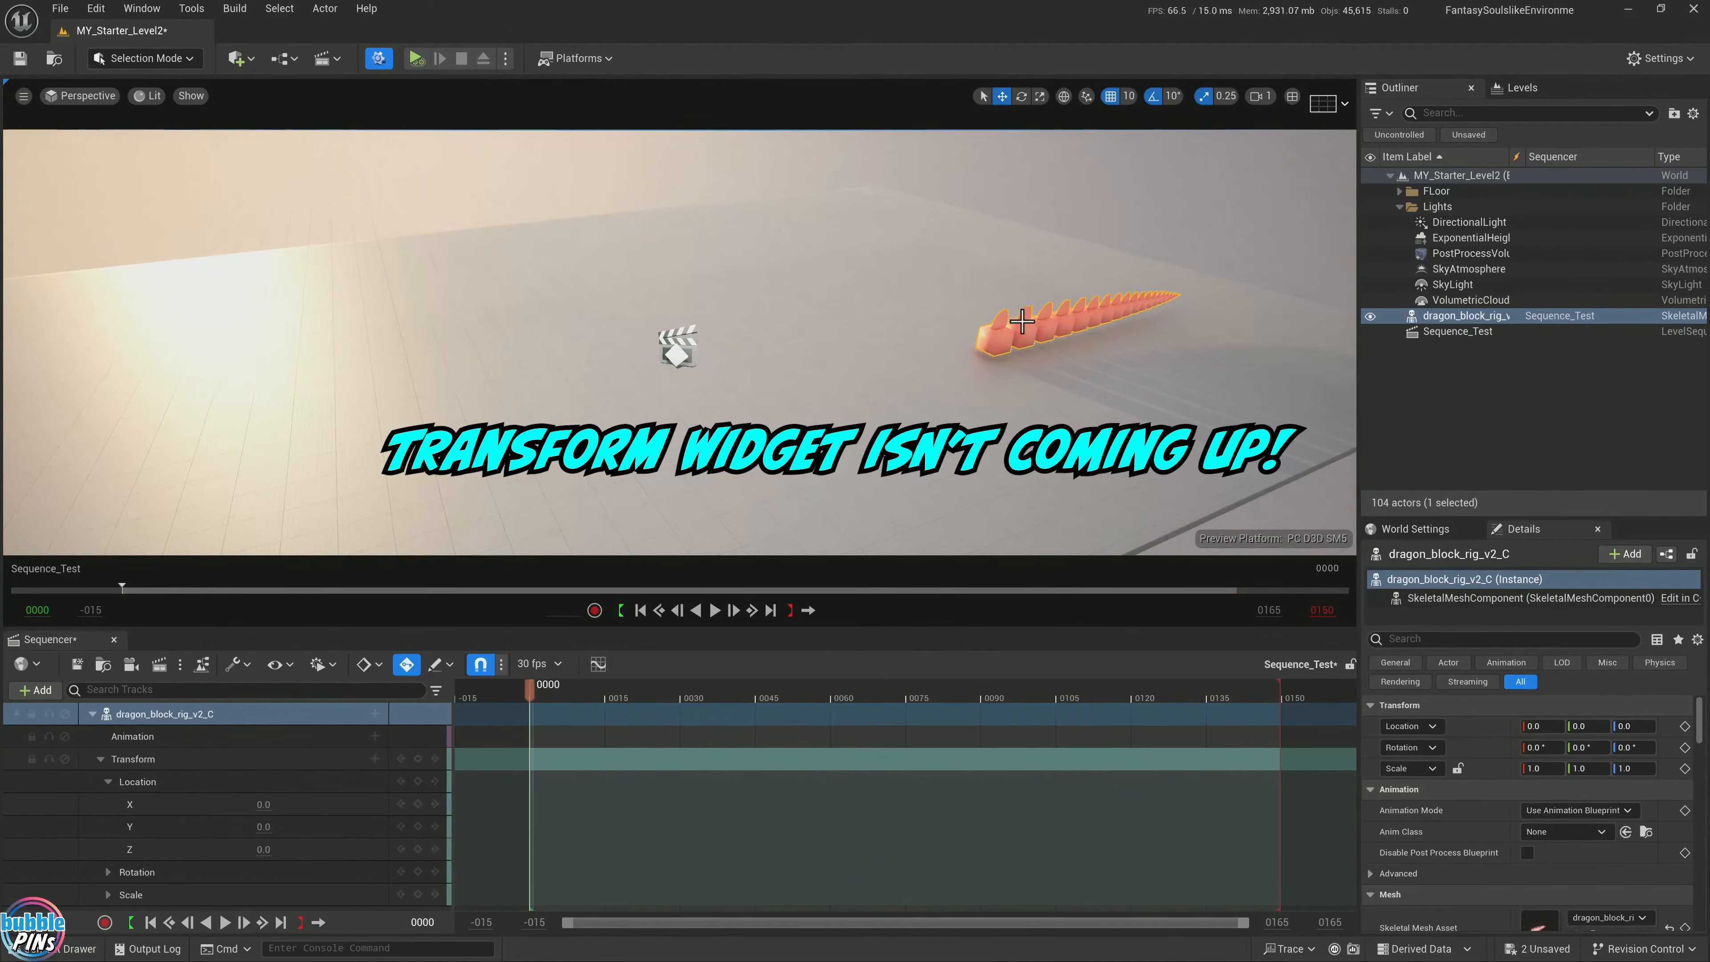
click(1013, 350)
click(995, 335)
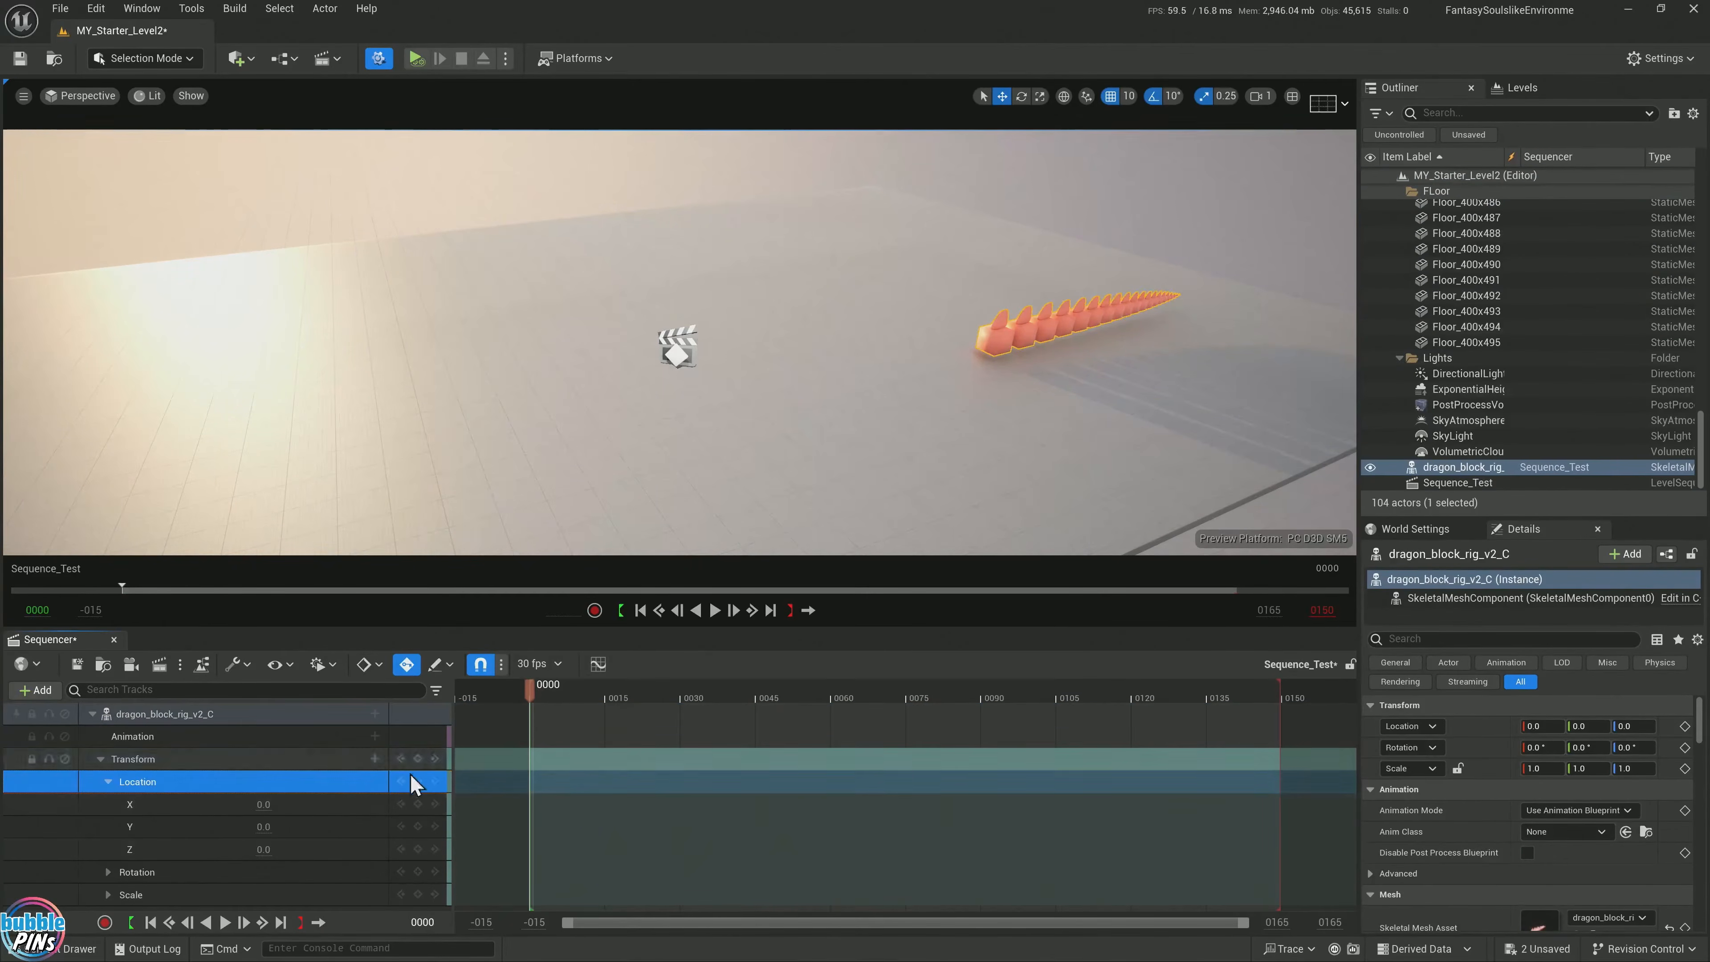
click(418, 805)
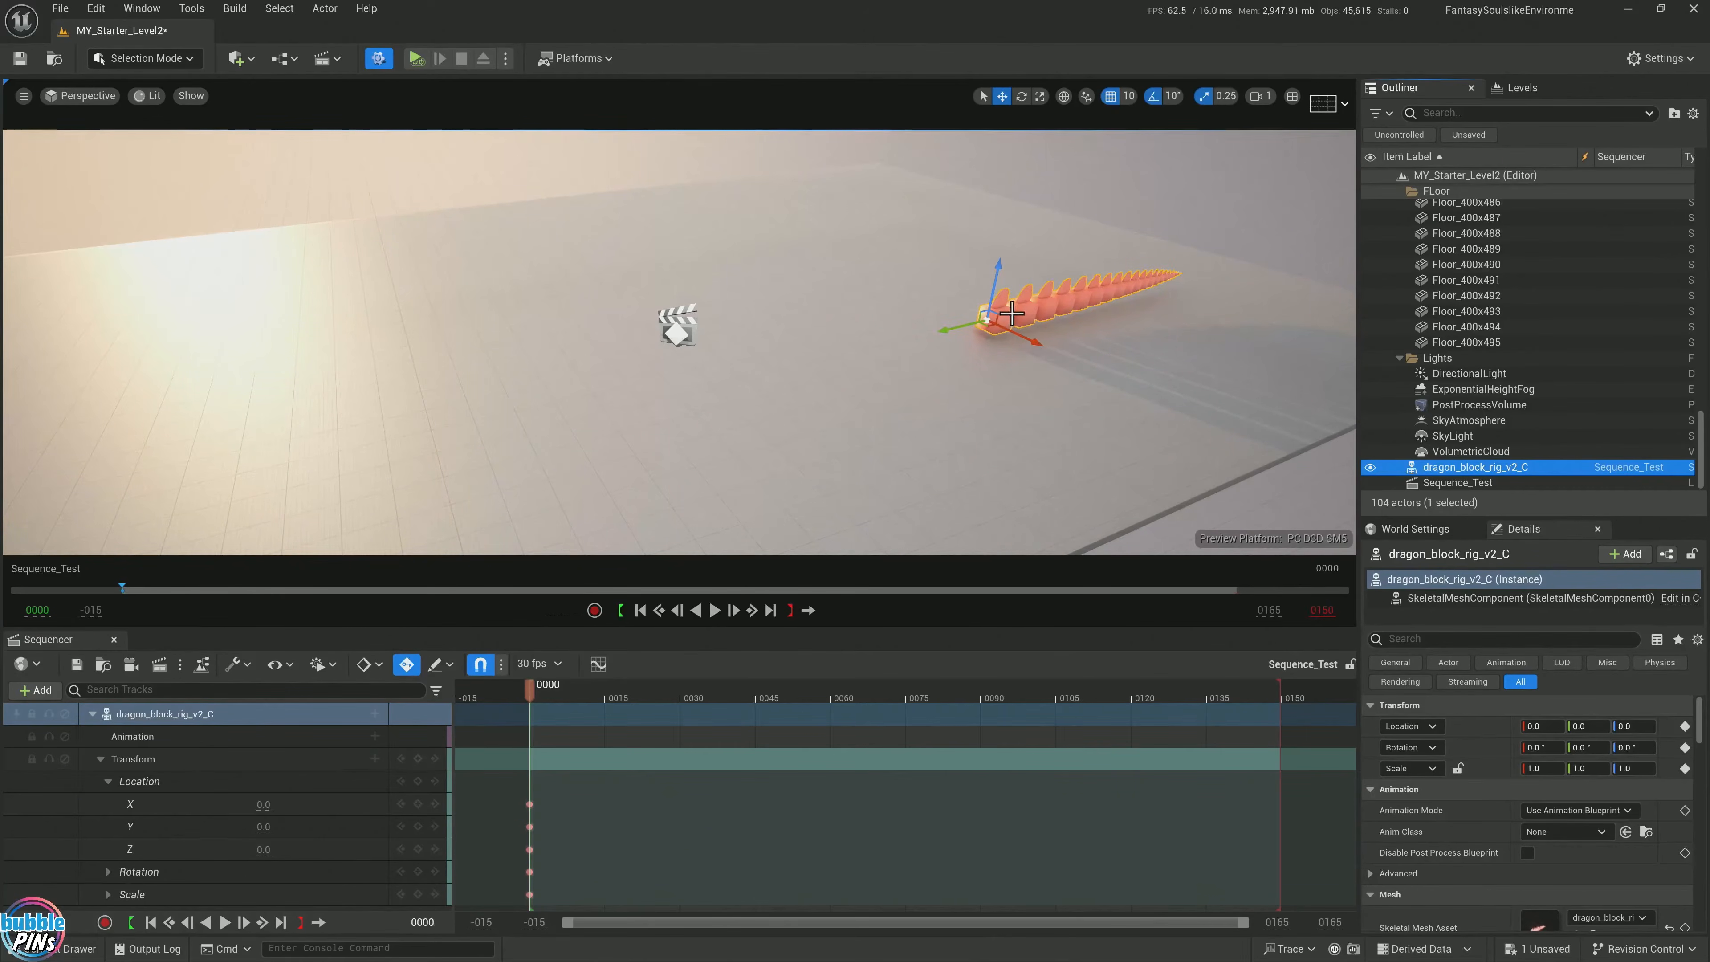
Reselect the dragon with the move gizmo active and save the current sequence
click(846, 411)
click(1007, 315)
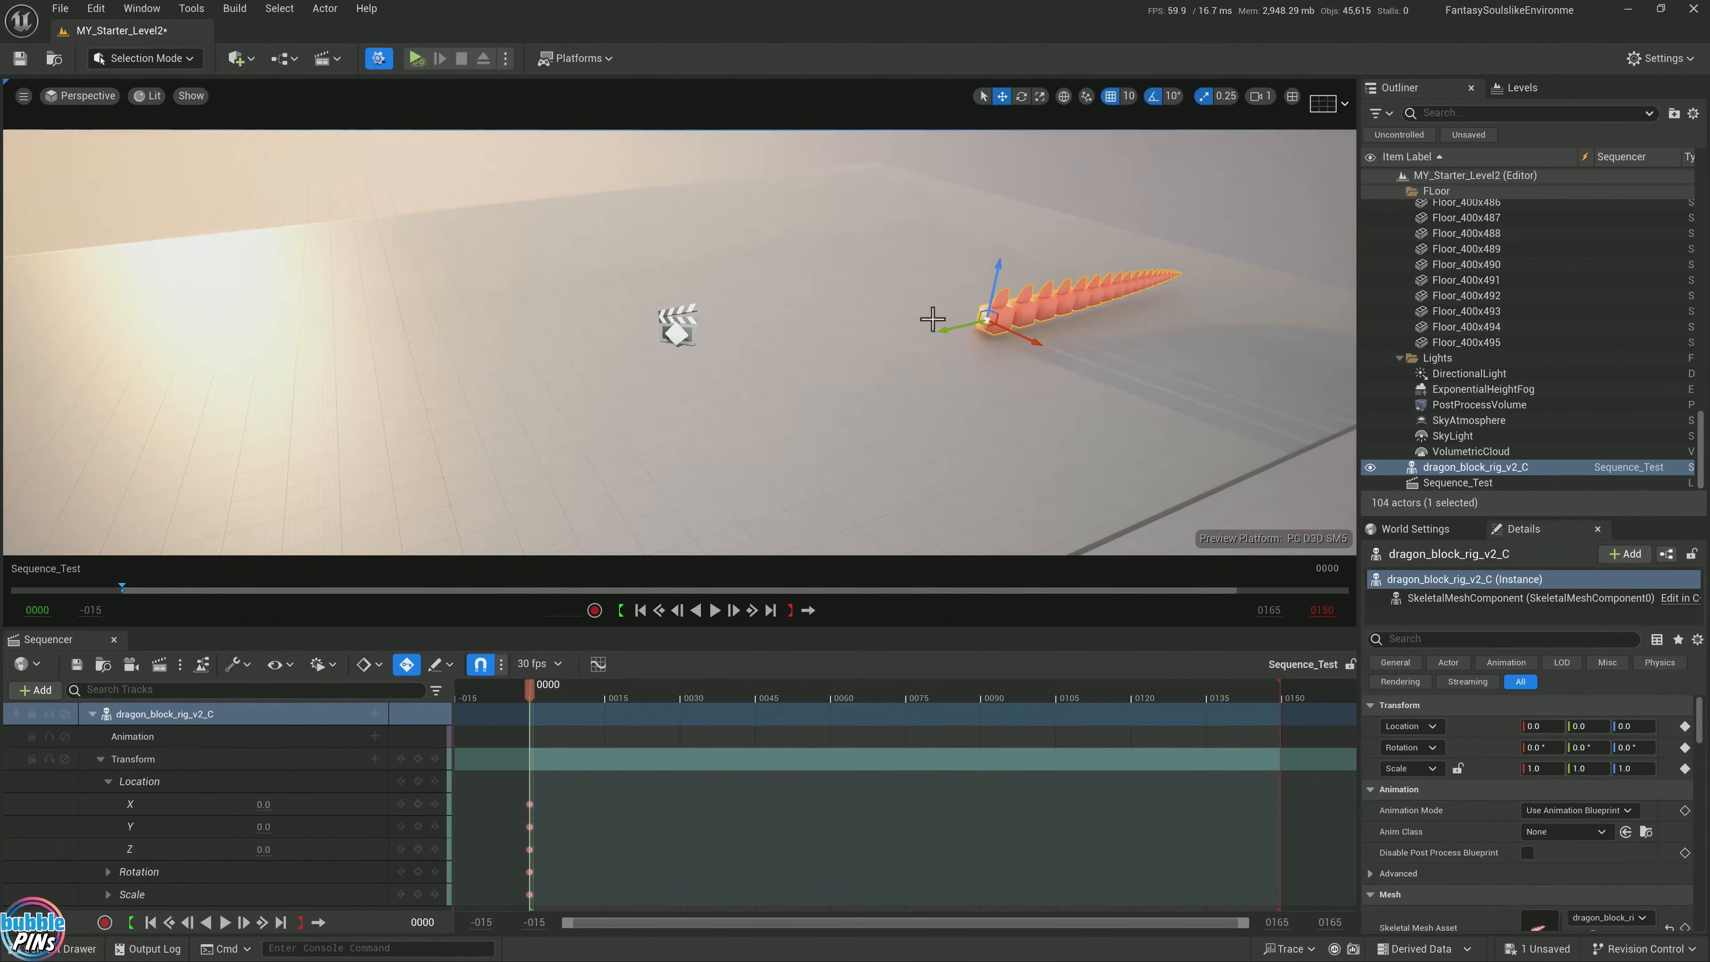
click(983, 96)
click(1002, 96)
click(78, 671)
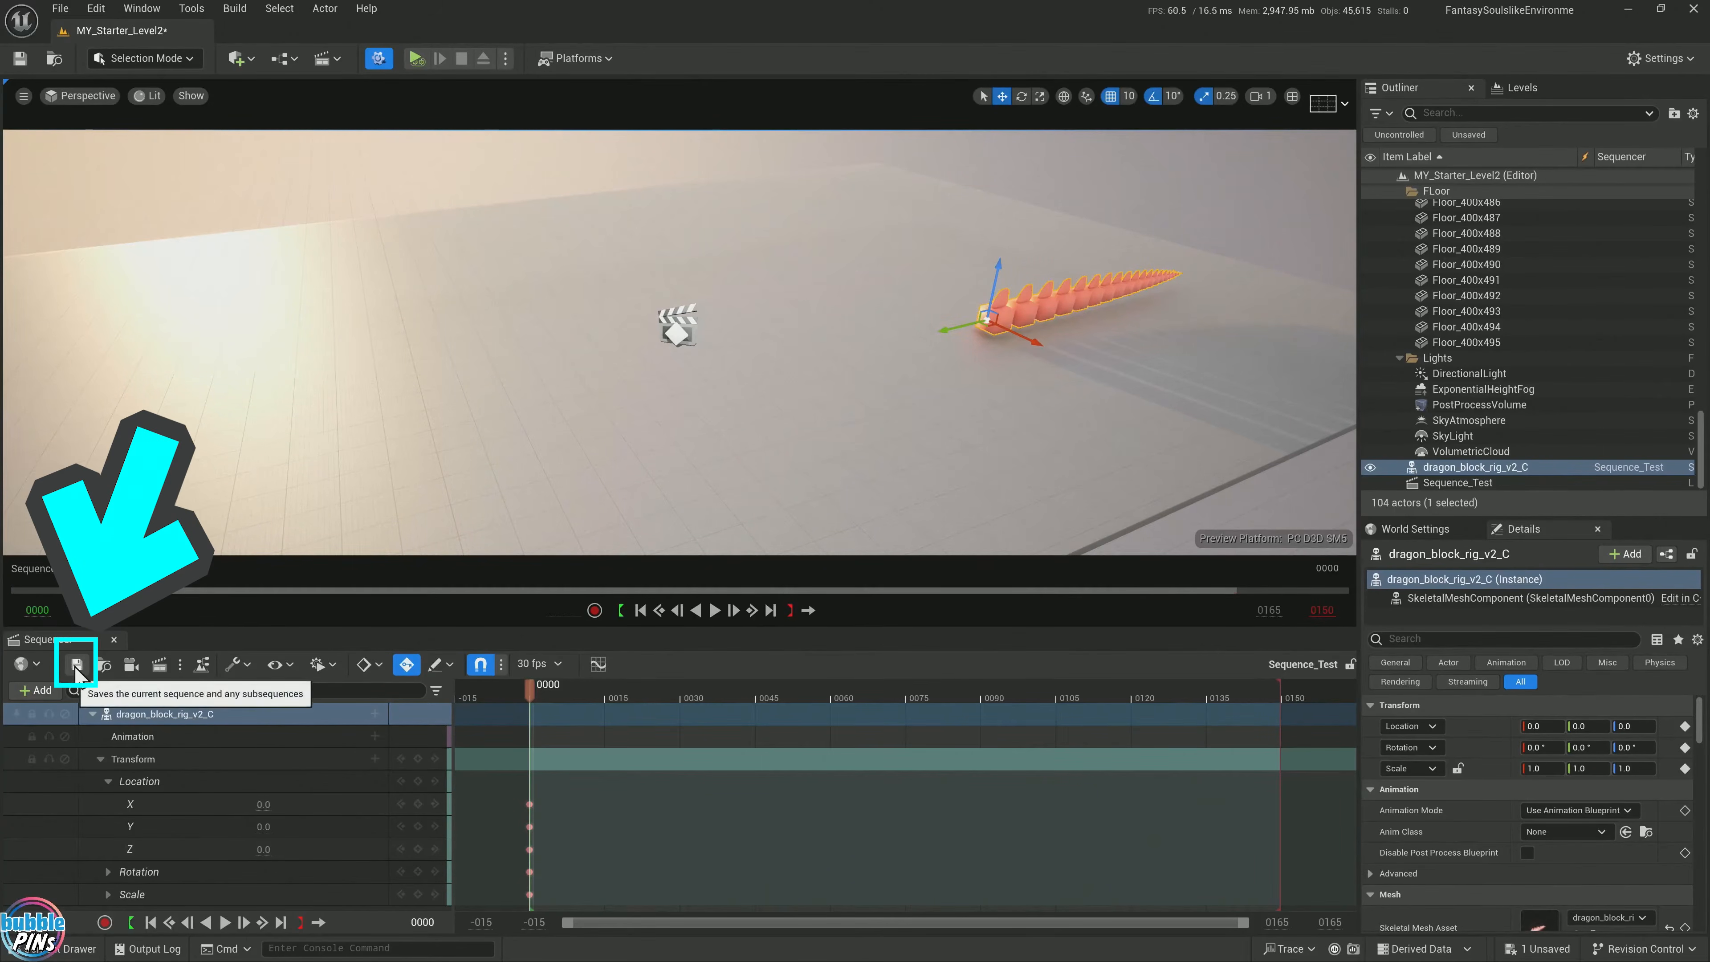
Move the playhead to frame 150, the end of the play range
mouse_move(471, 405)
right_down()
mouse_move(431, 360)
mouse_move(447, 404)
mouse_move(471, 411)
mouse_move(467, 390)
right_up()
right_drag(957, 413, 952, 415)
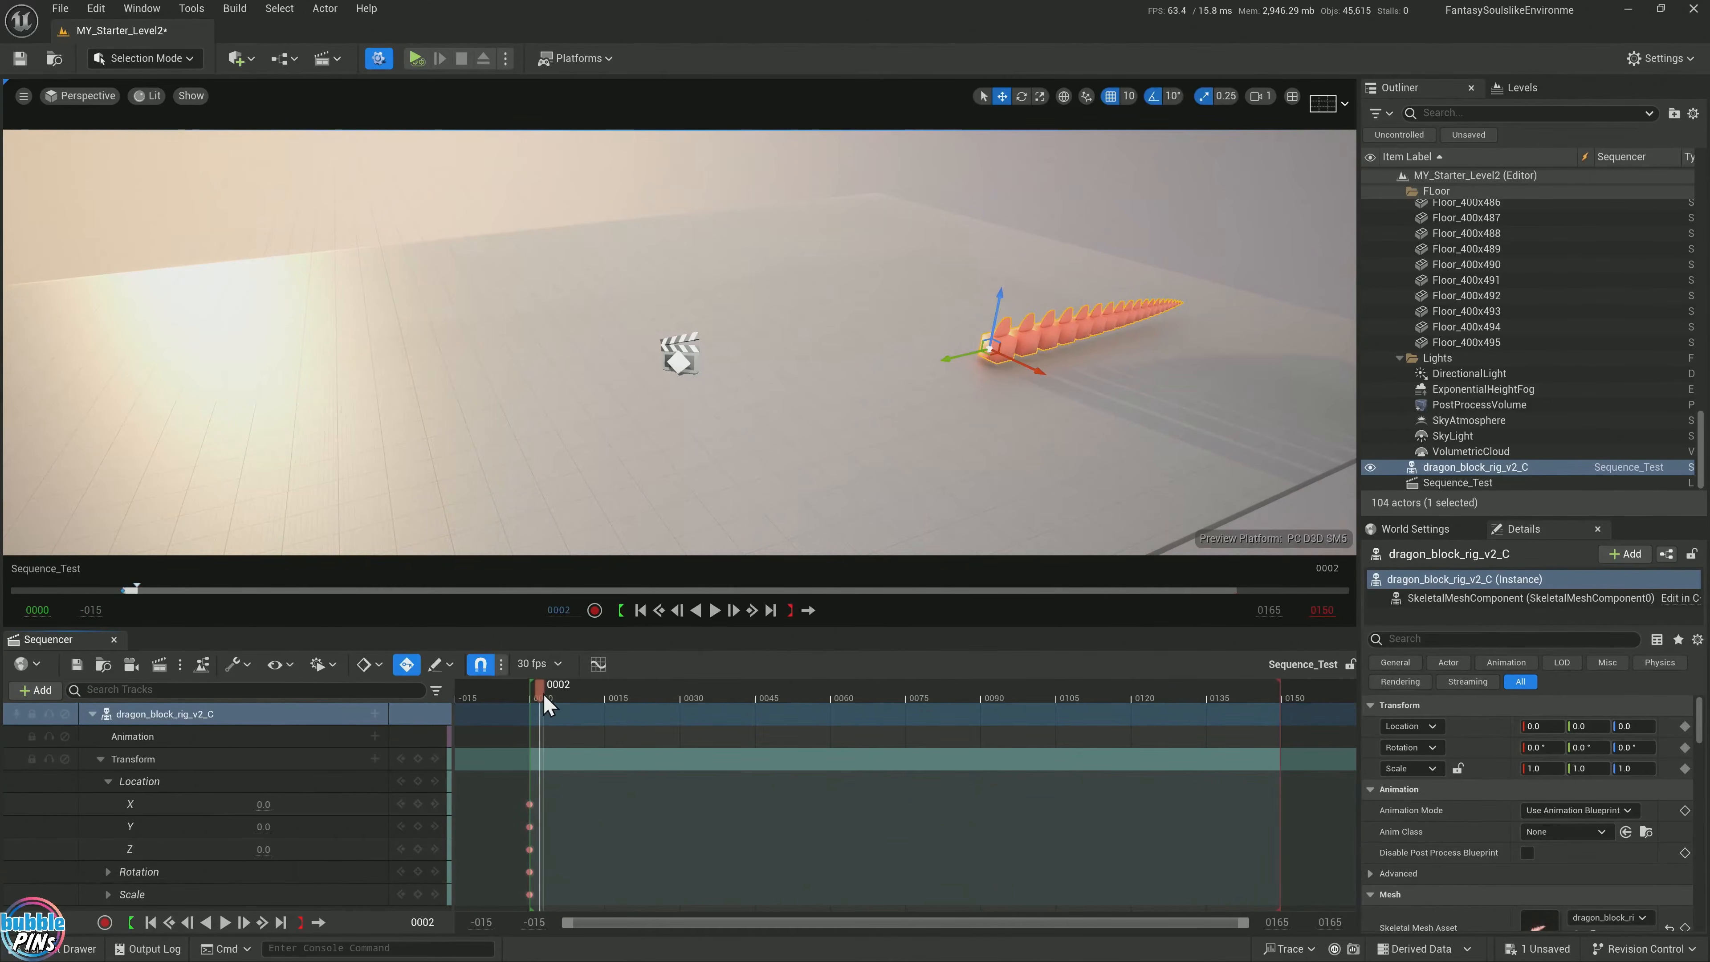
click(574, 698)
drag(593, 706, 1277, 706)
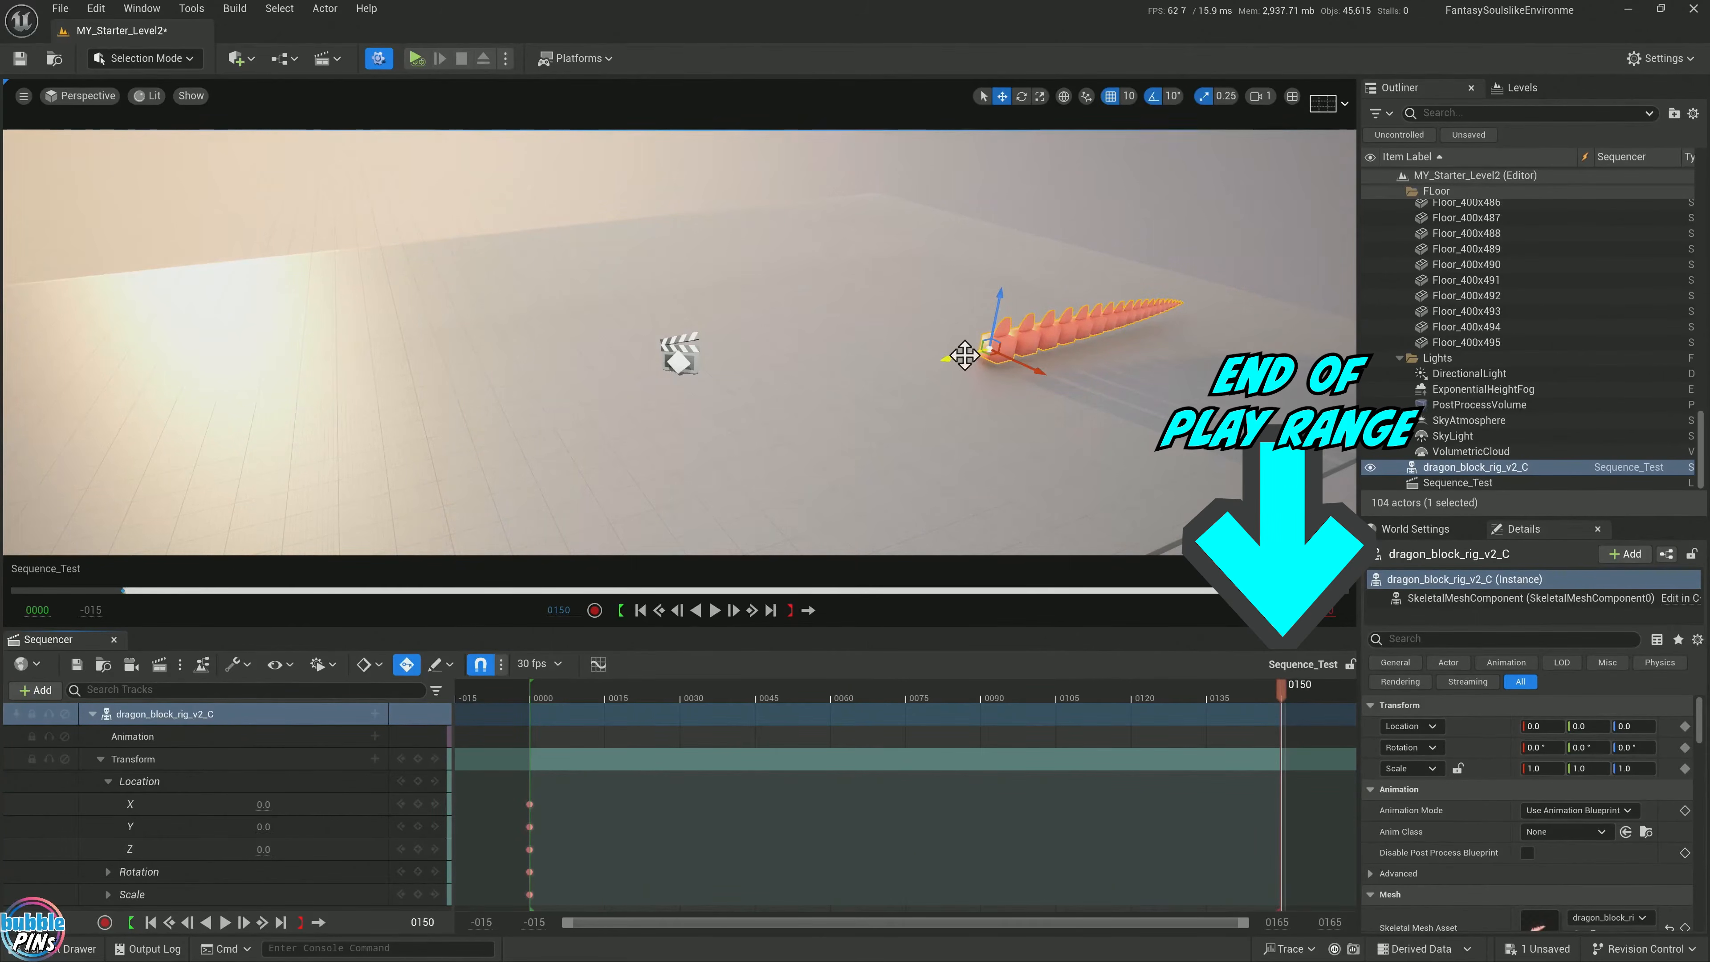
Move the dragon along the Y axis to about 1570 with auto-key on, and undo the move
drag(951, 358, 447, 488)
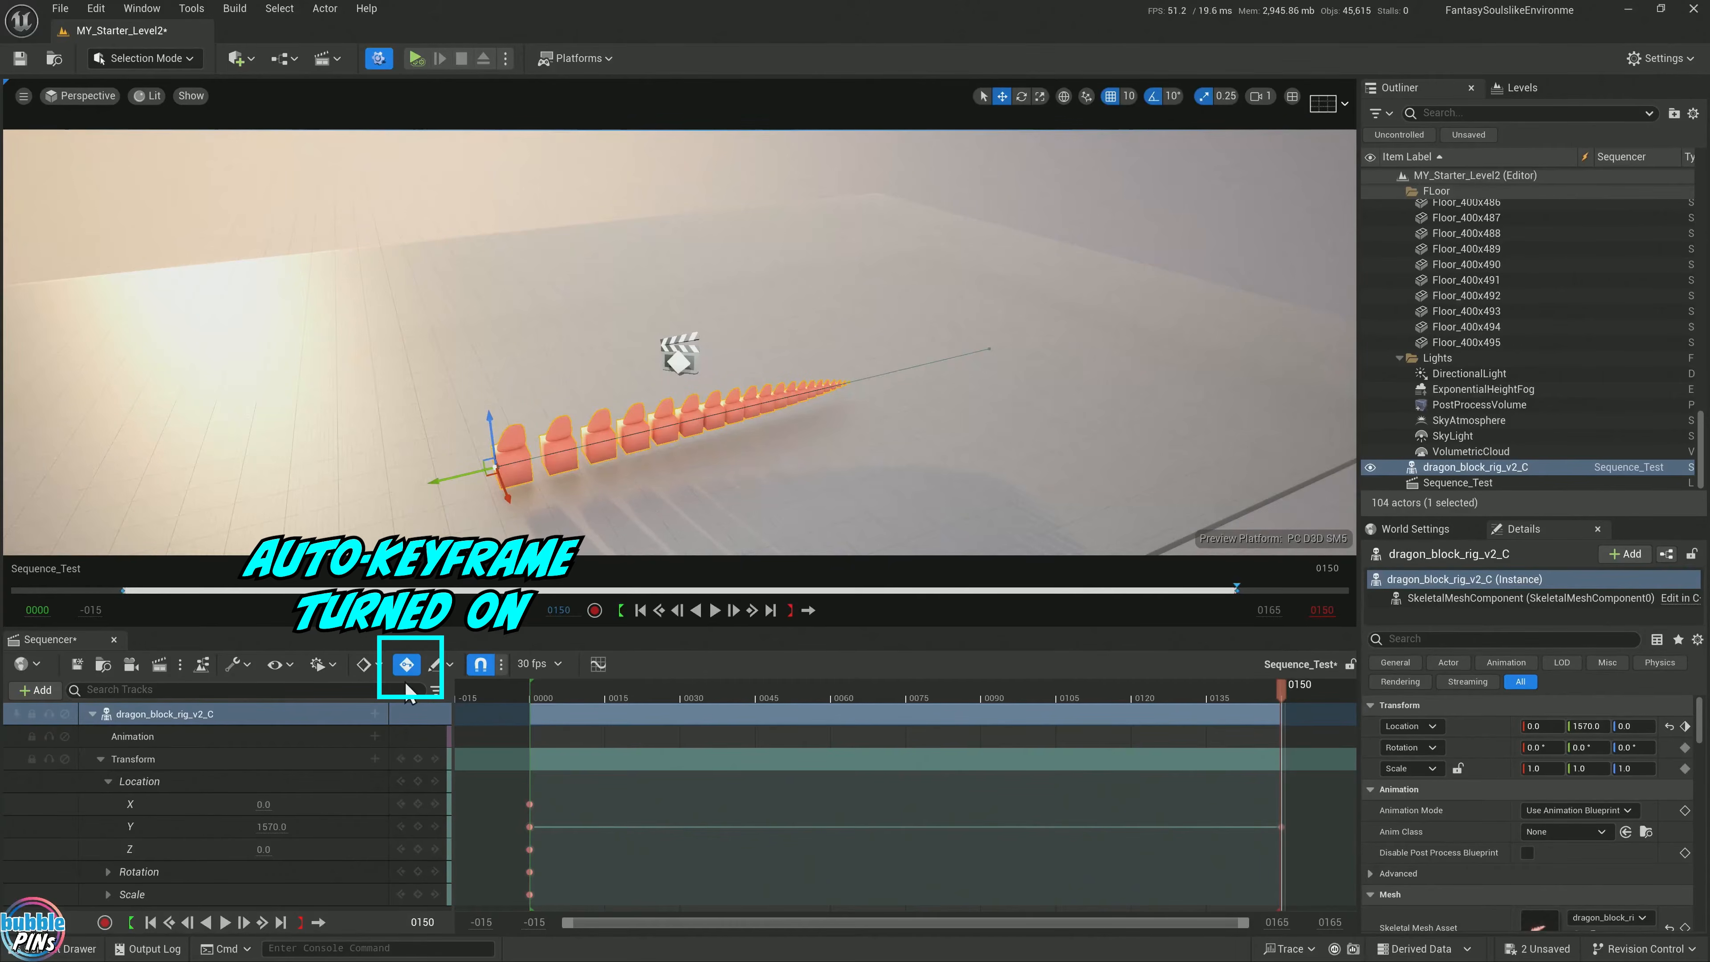
key(ctrl+z)
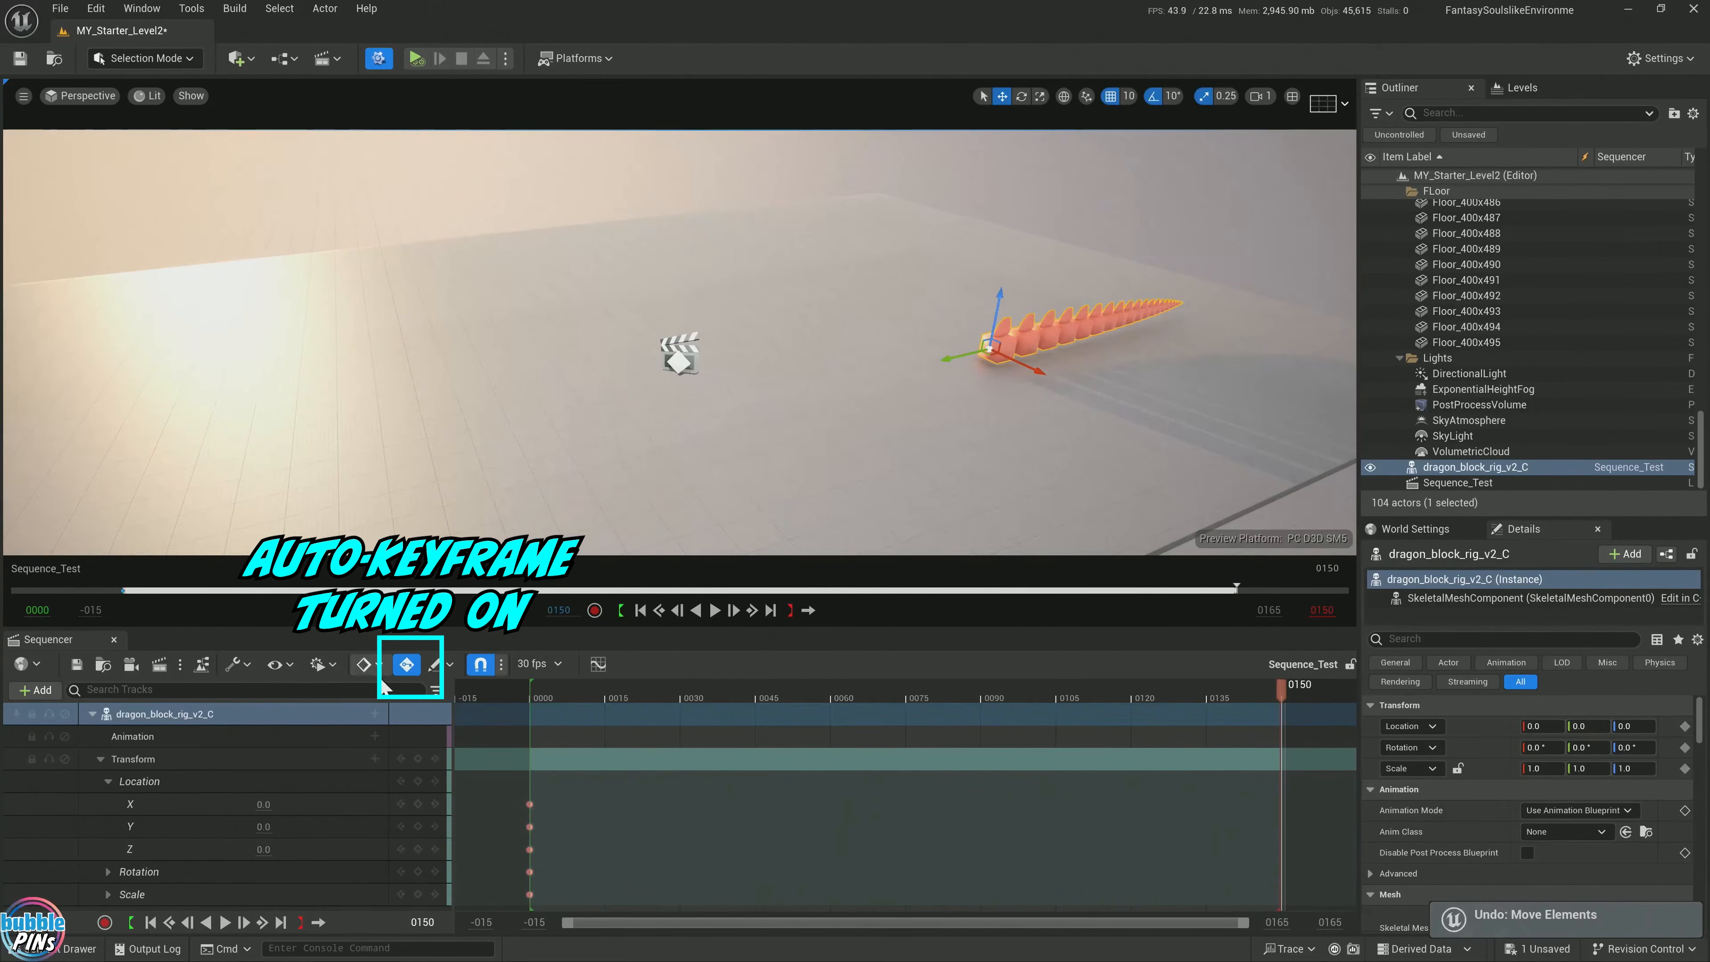
Move the dragon along the Y axis to about 1510 with auto-key off, and re-enable auto-key
click(410, 675)
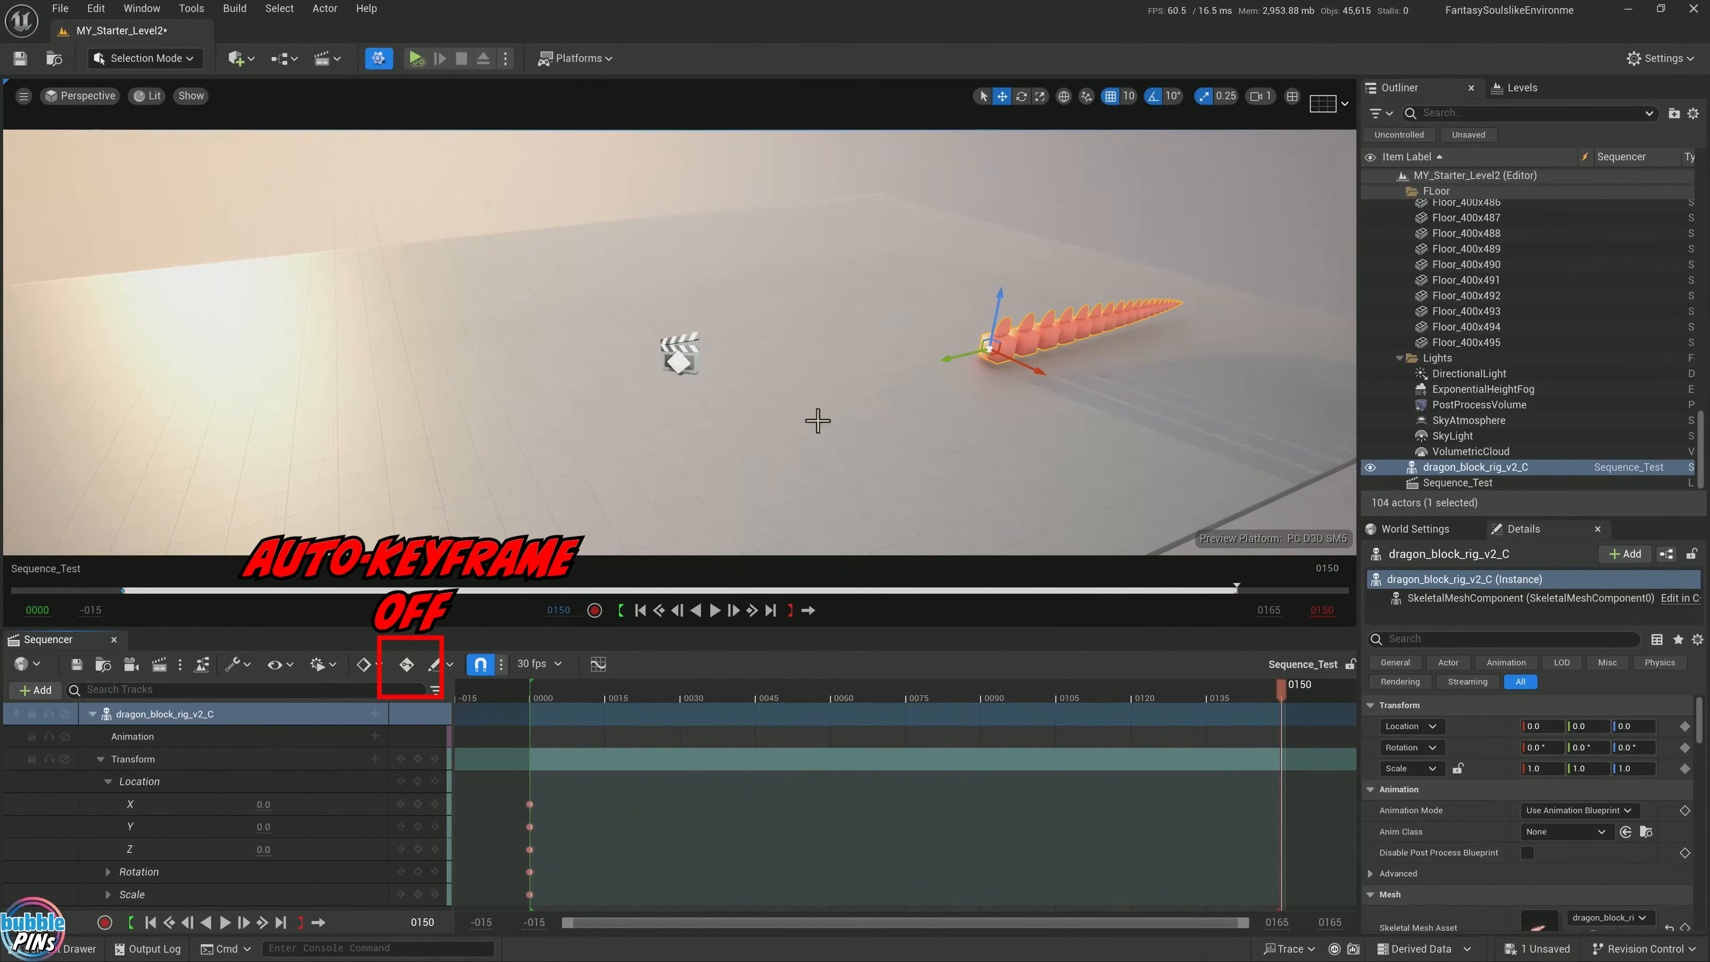
drag(944, 359, 457, 475)
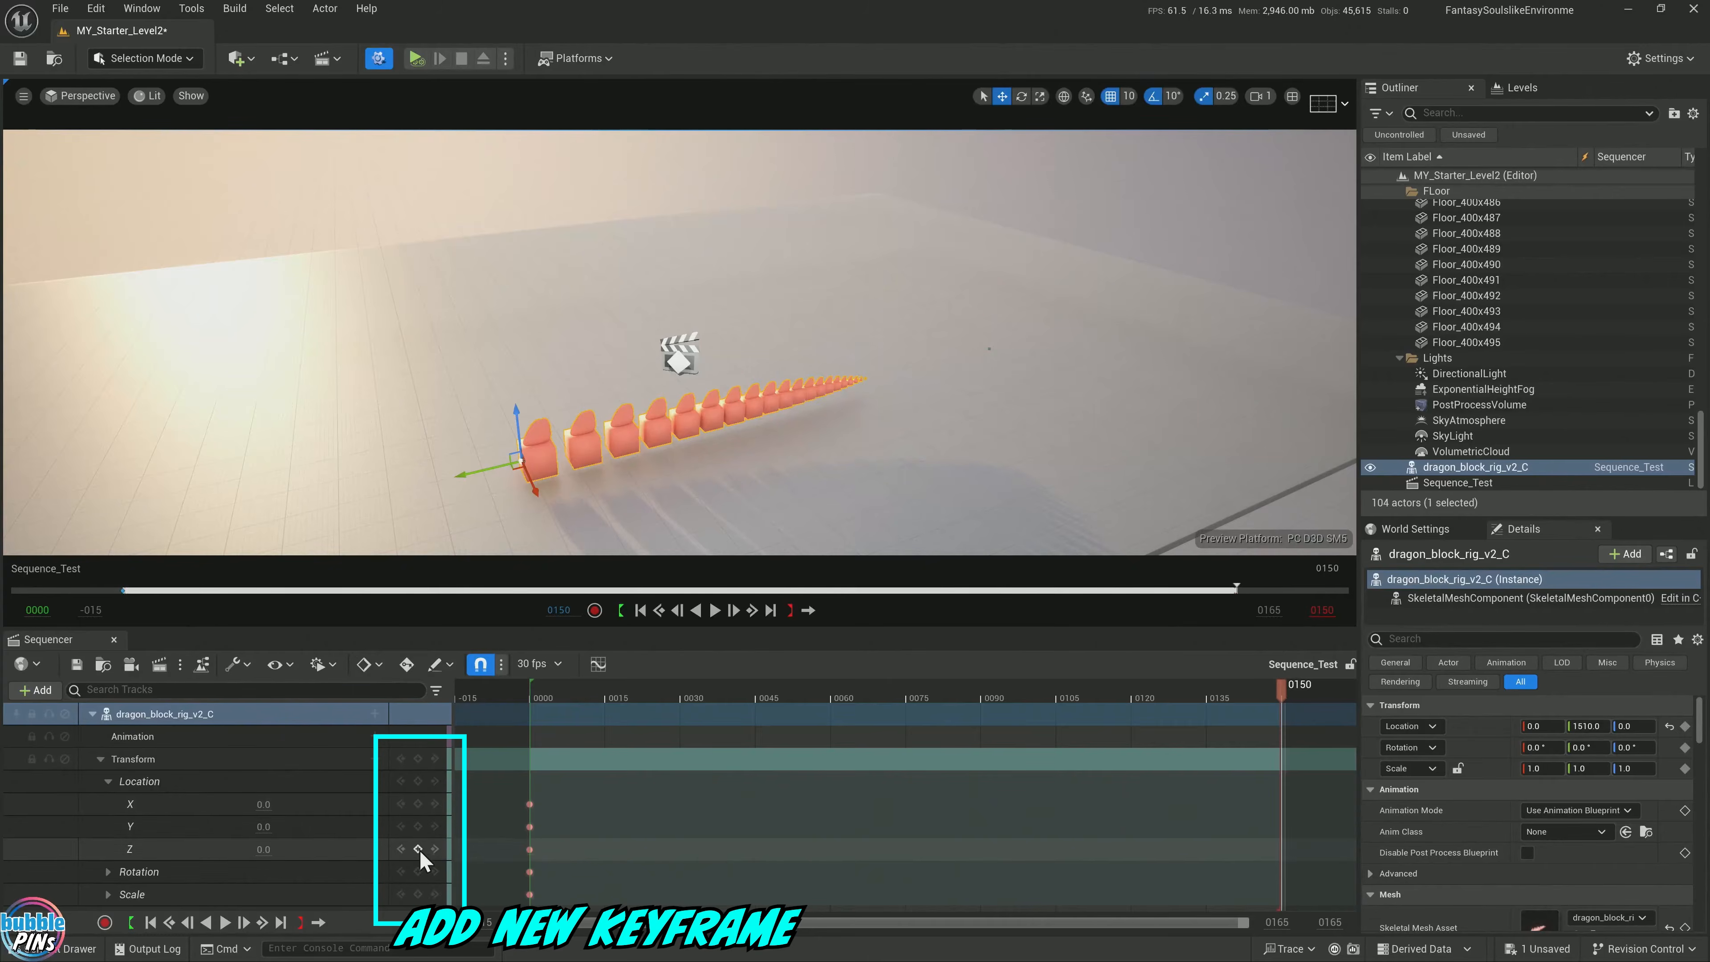
click(406, 665)
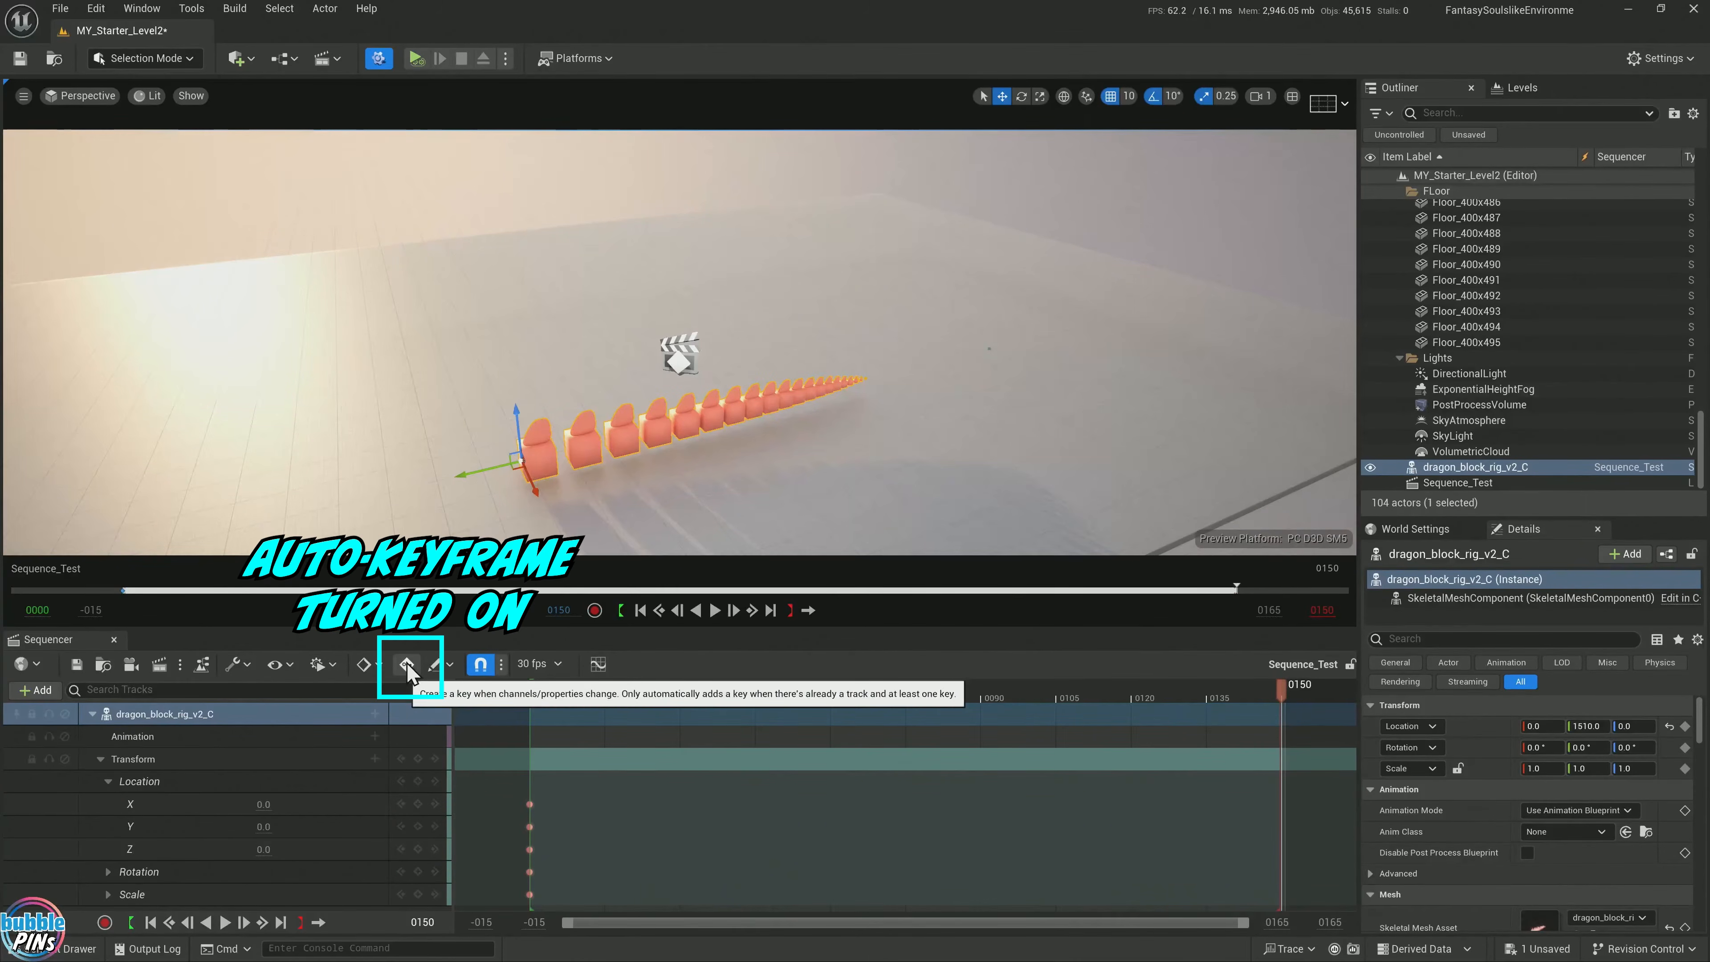
Turn auto-key on, move the dragon along the Y axis to about 1440 at frame 150, and undo the move
click(407, 668)
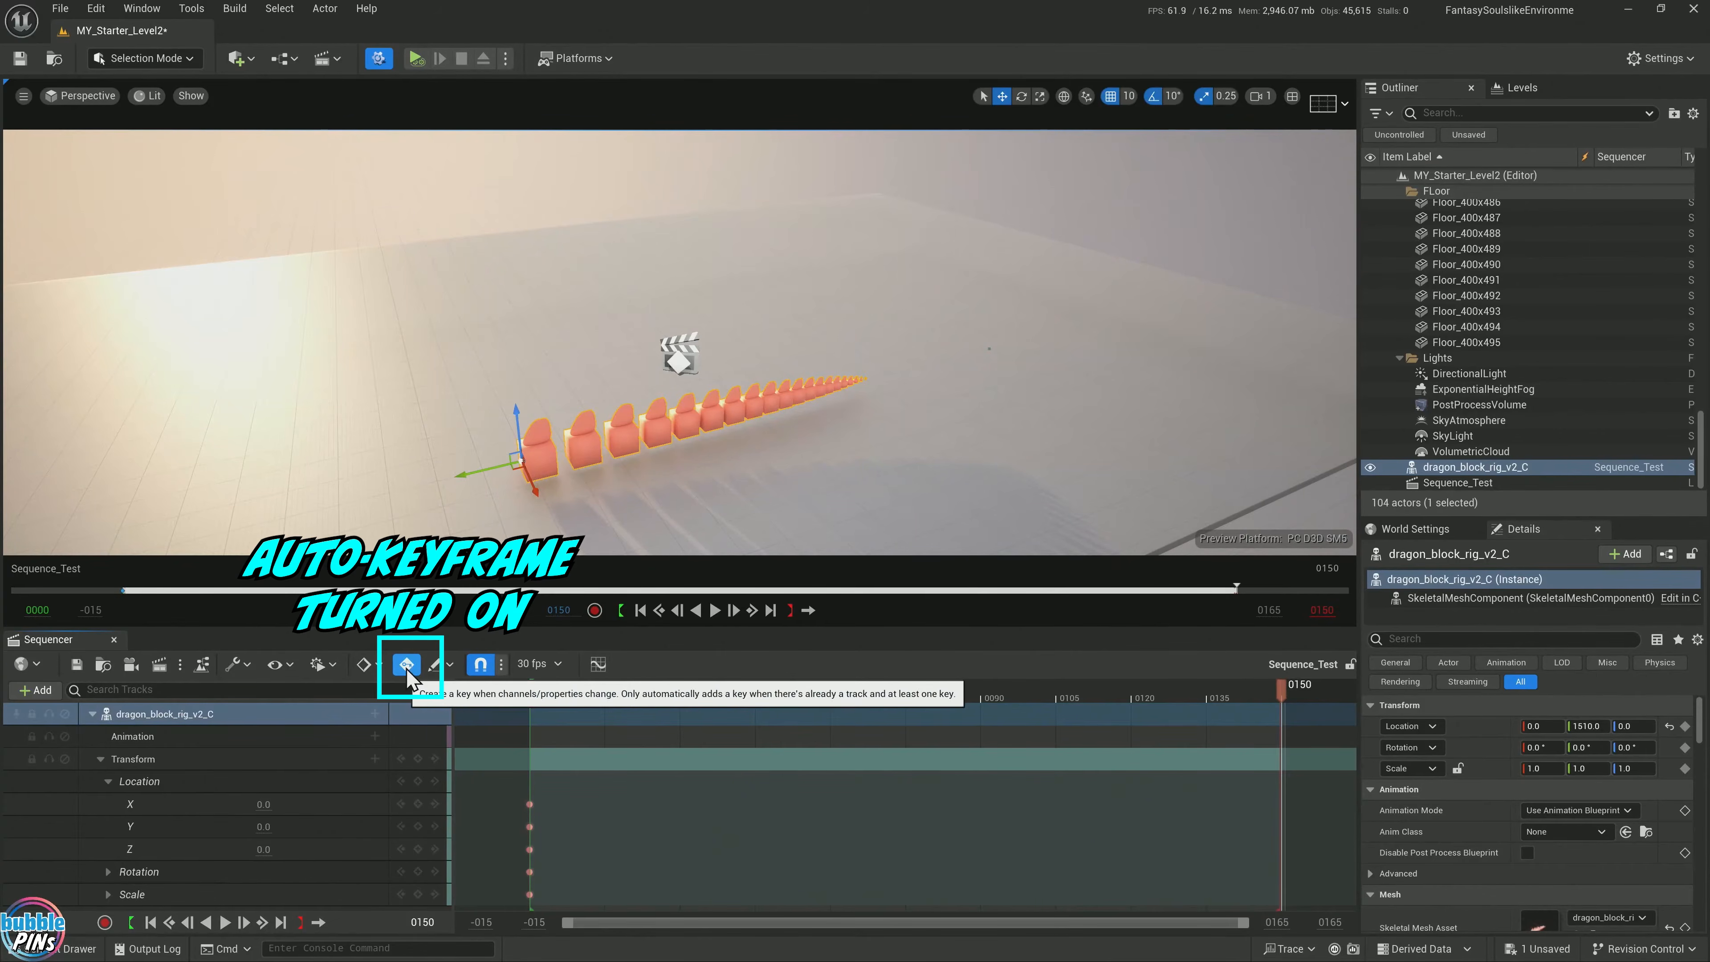
mouse_move(1279, 694)
mouse_down()
mouse_move(1263, 697)
mouse_move(1285, 697)
mouse_up()
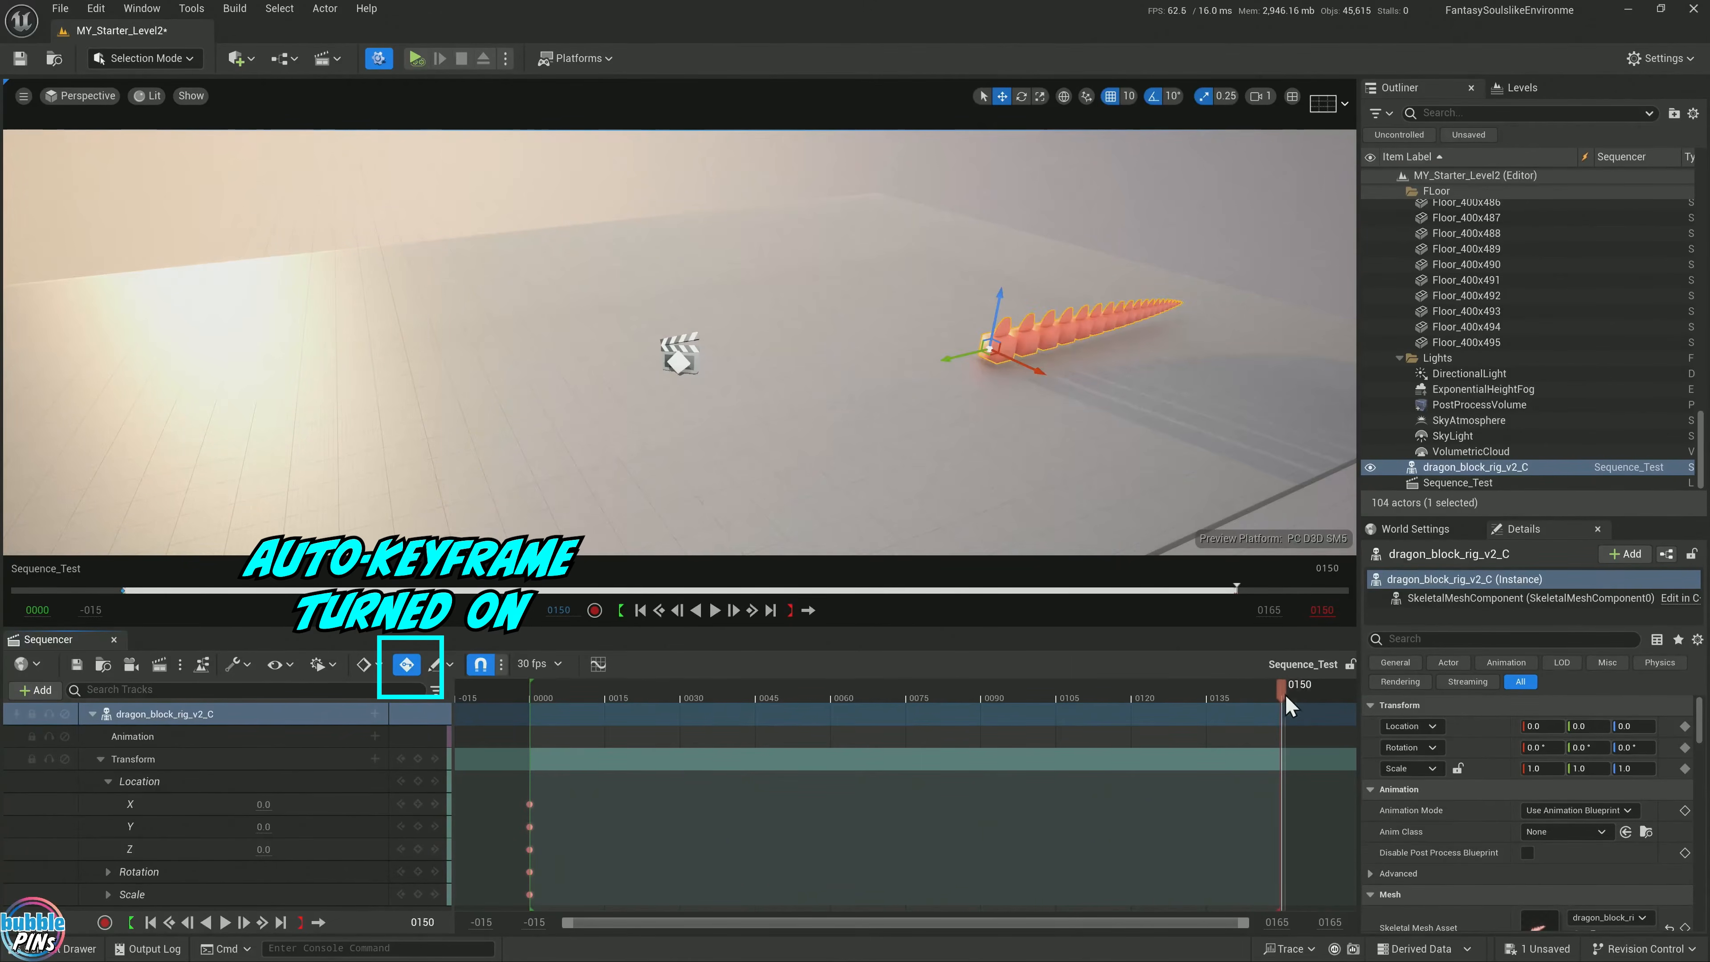
drag(951, 357, 478, 456)
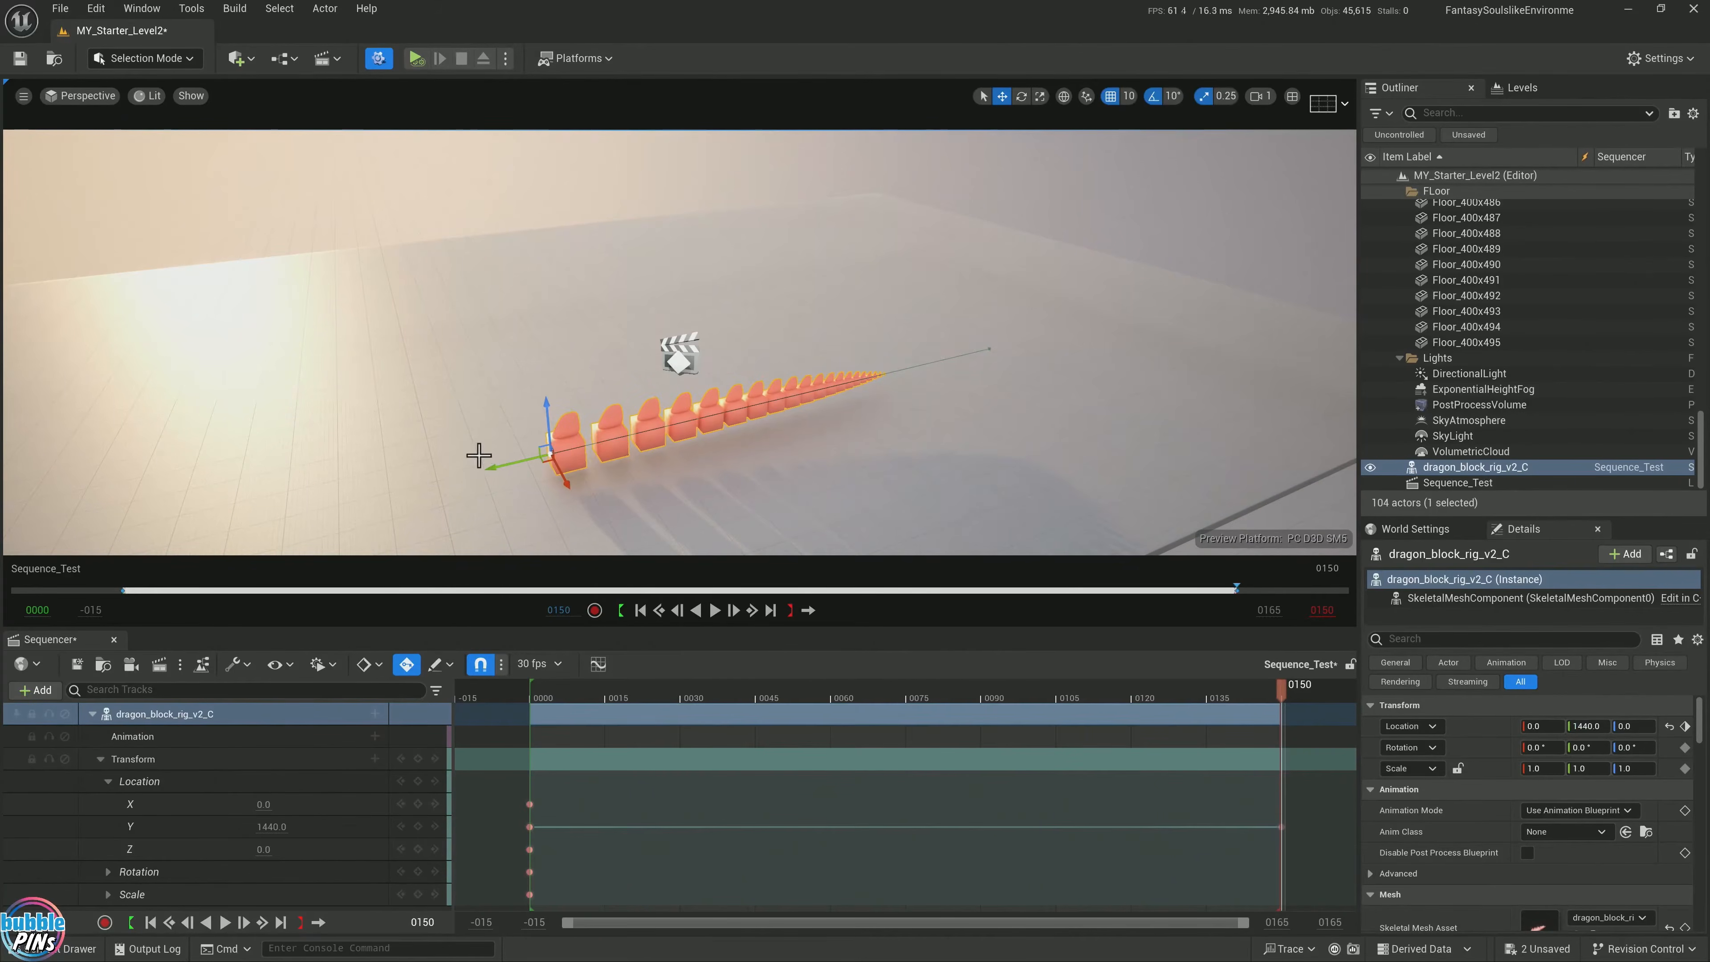
key(ctrl+z)
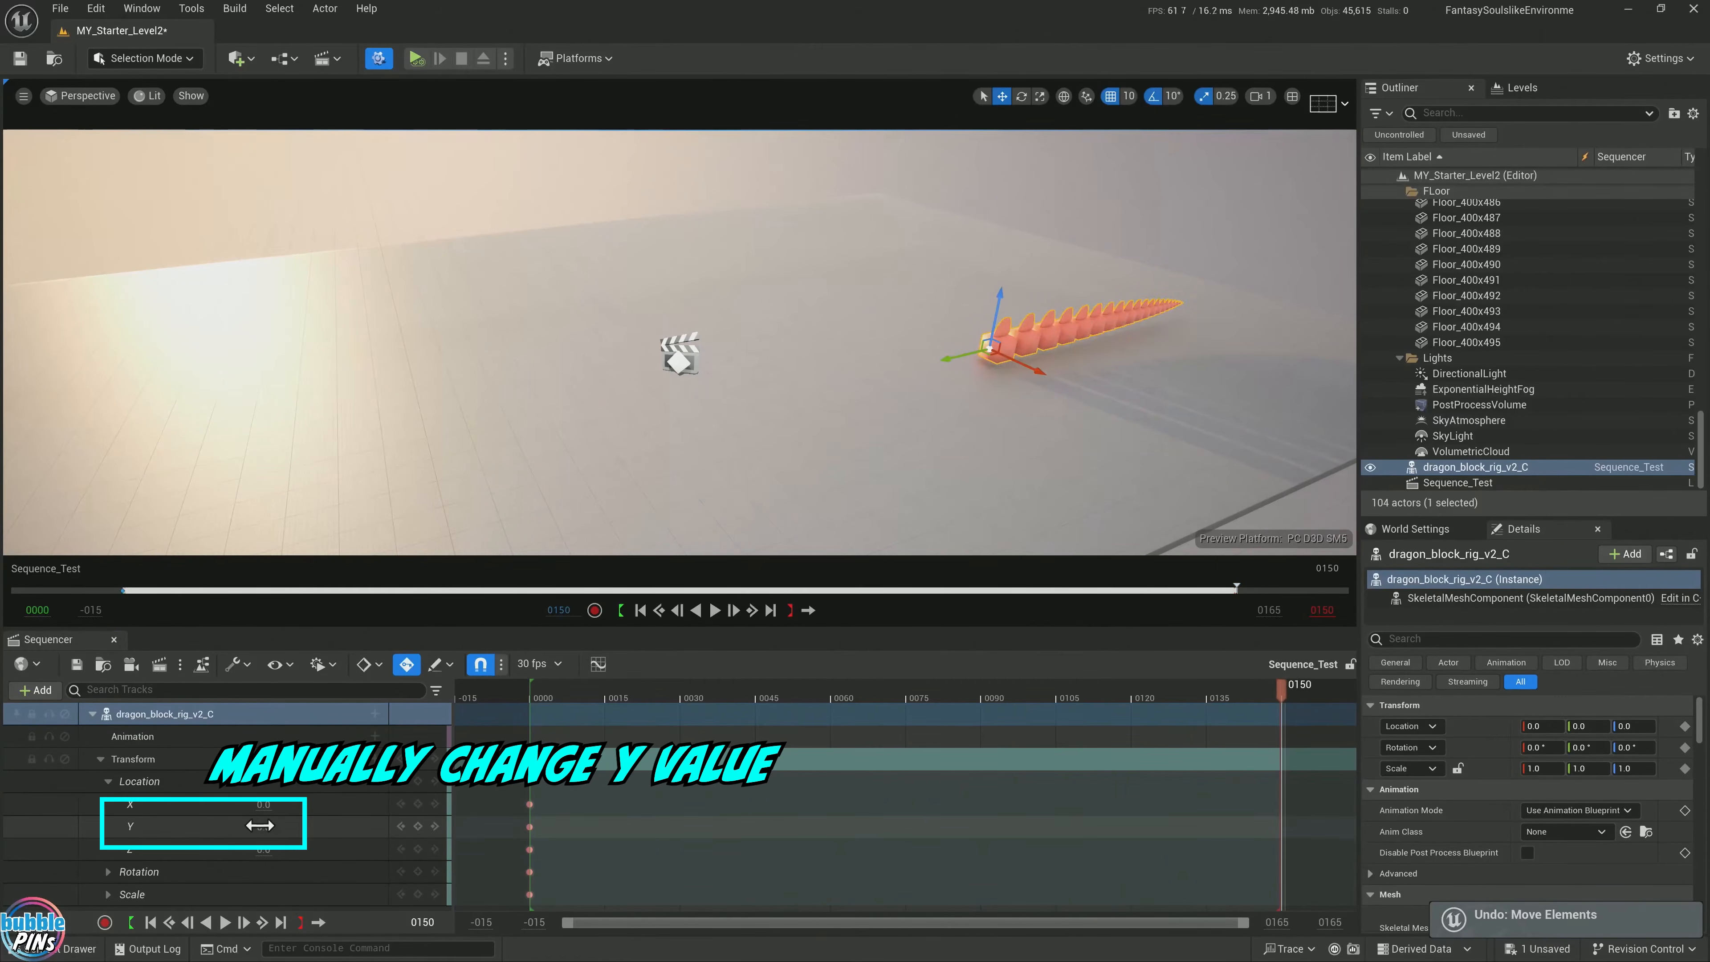
Set the dragon's Location Y value to 1570 at frame 150 in Sequencer and play back the movement
drag(260, 826, 364, 826)
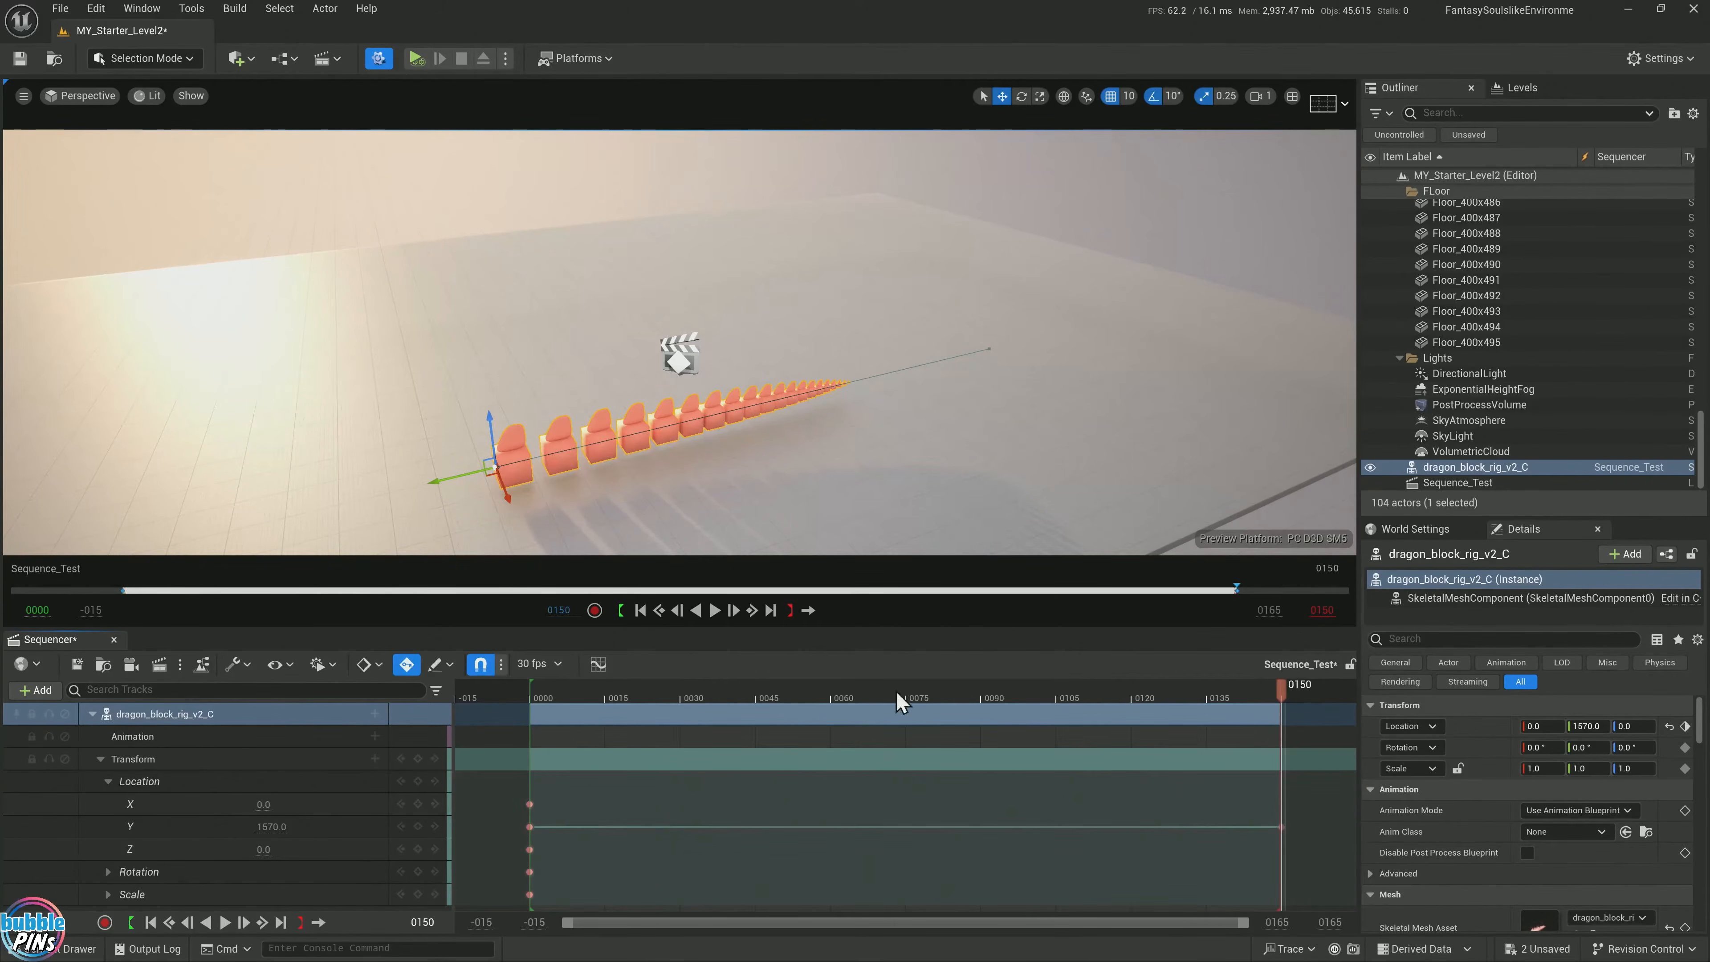
drag(899, 698, 1282, 759)
key(space)
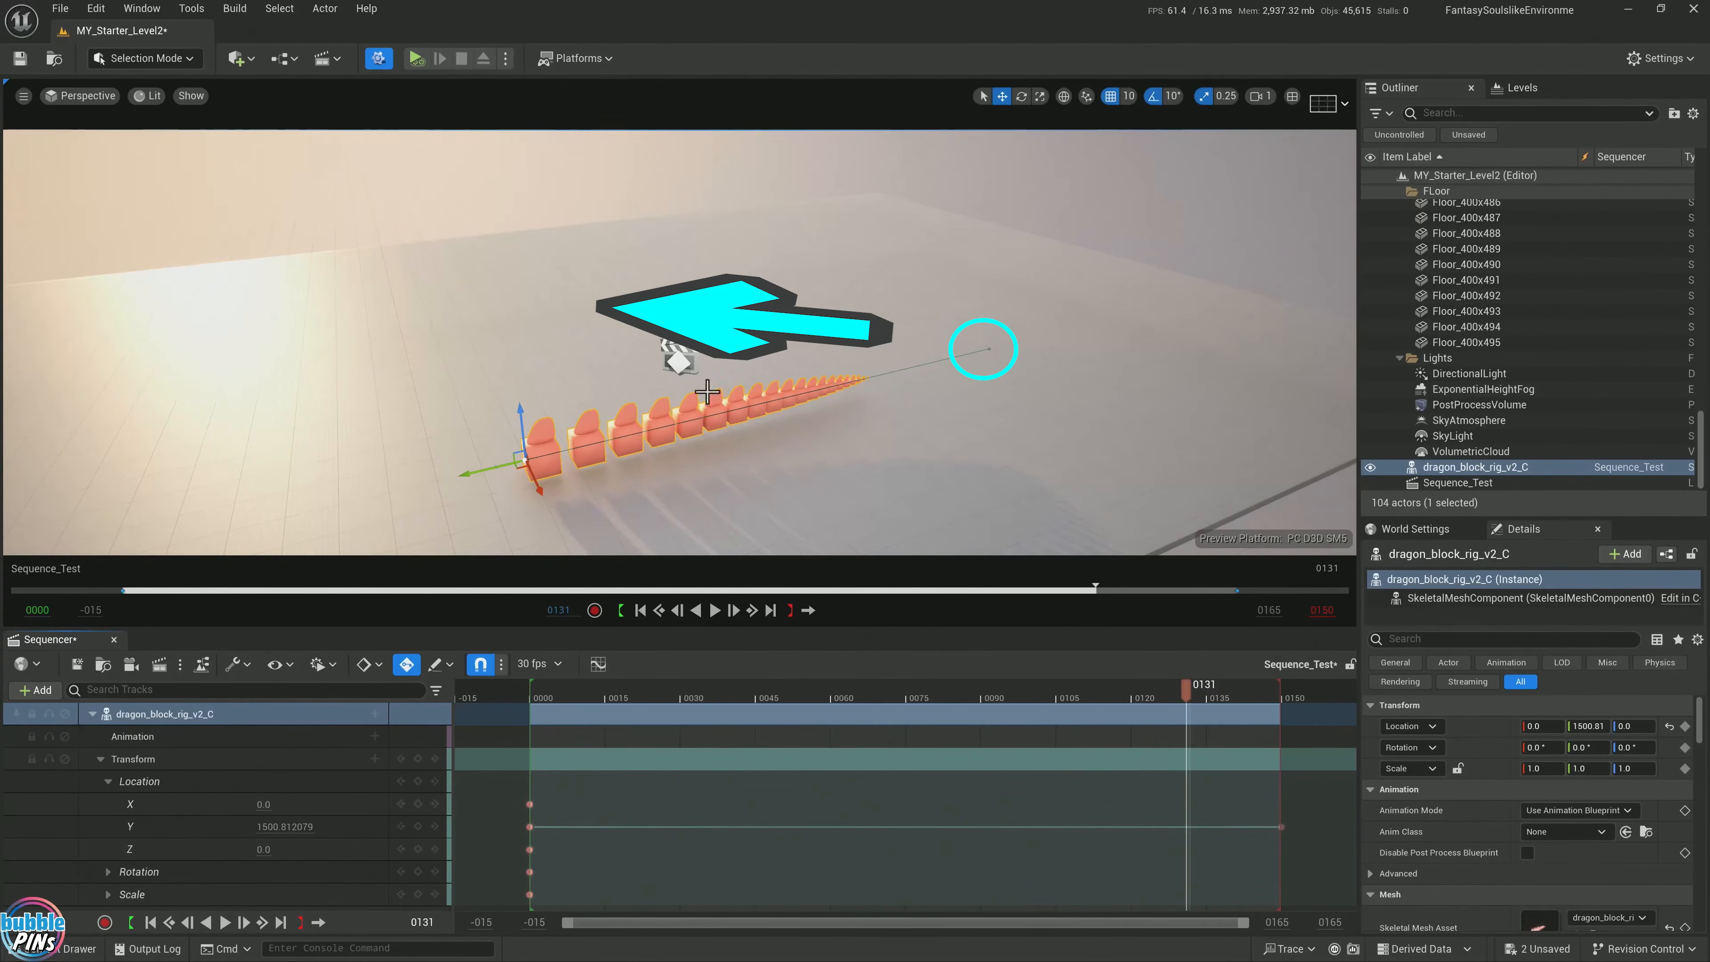
drag(1186, 688, 1278, 736)
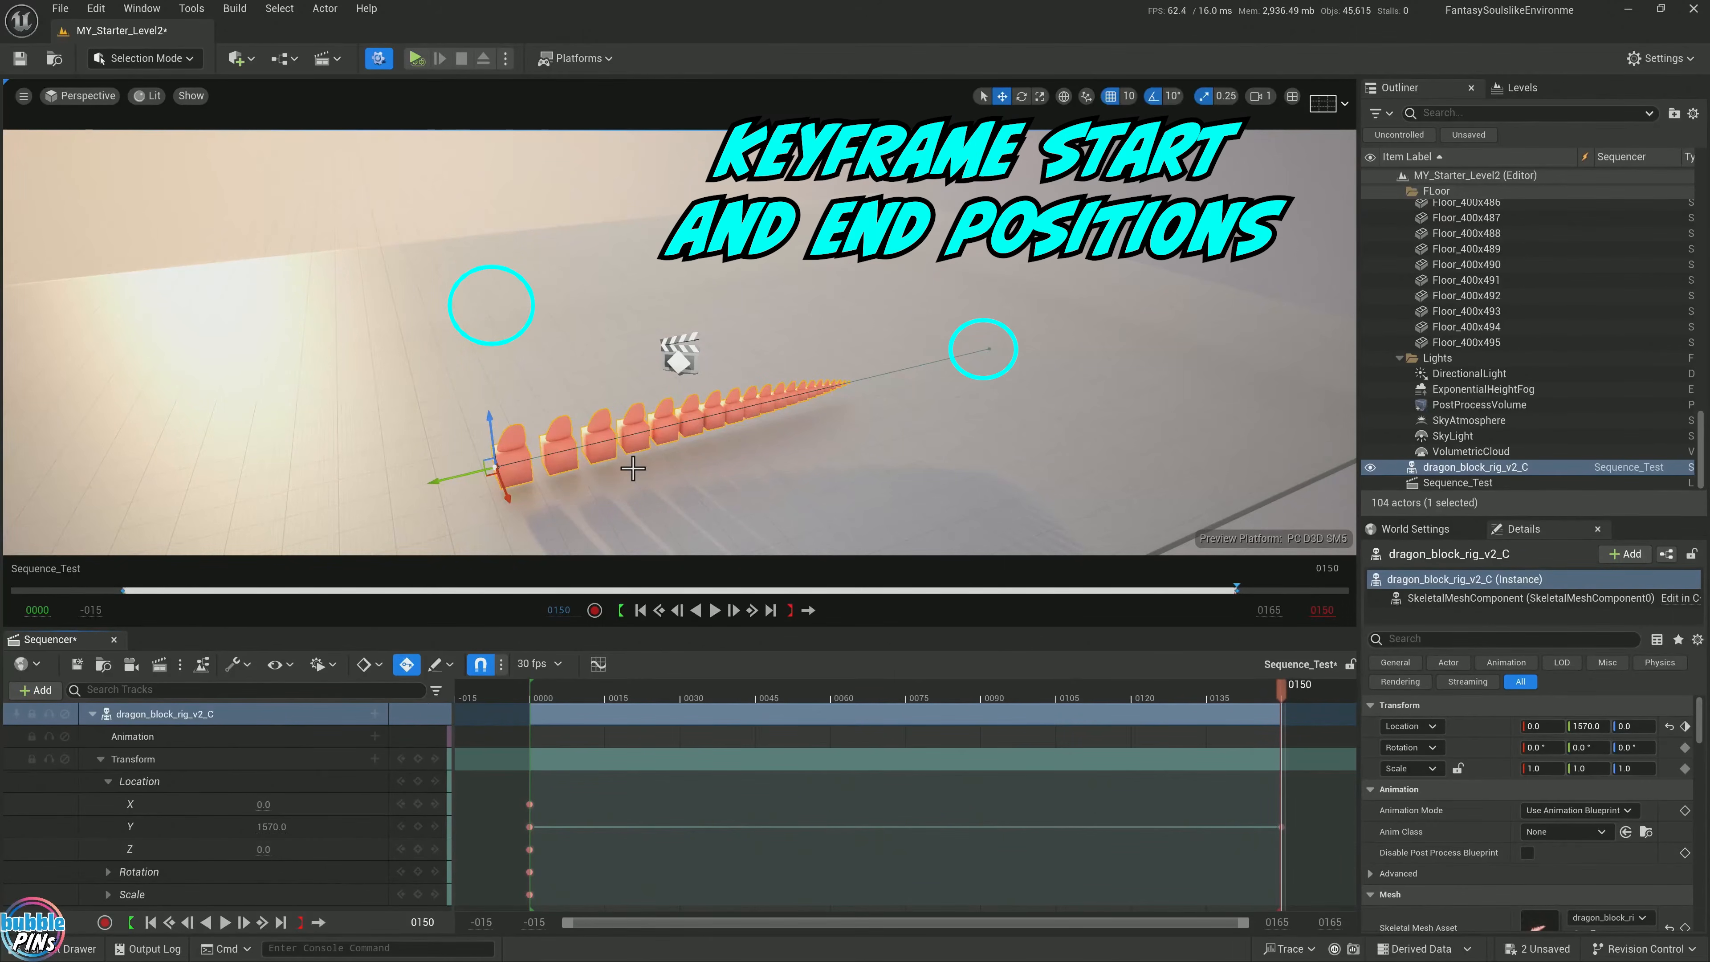
Move the dragon along the X axis to about -1090 at frame 150 and preview the movement, ending at frame 0
drag(508, 497, 442, 330)
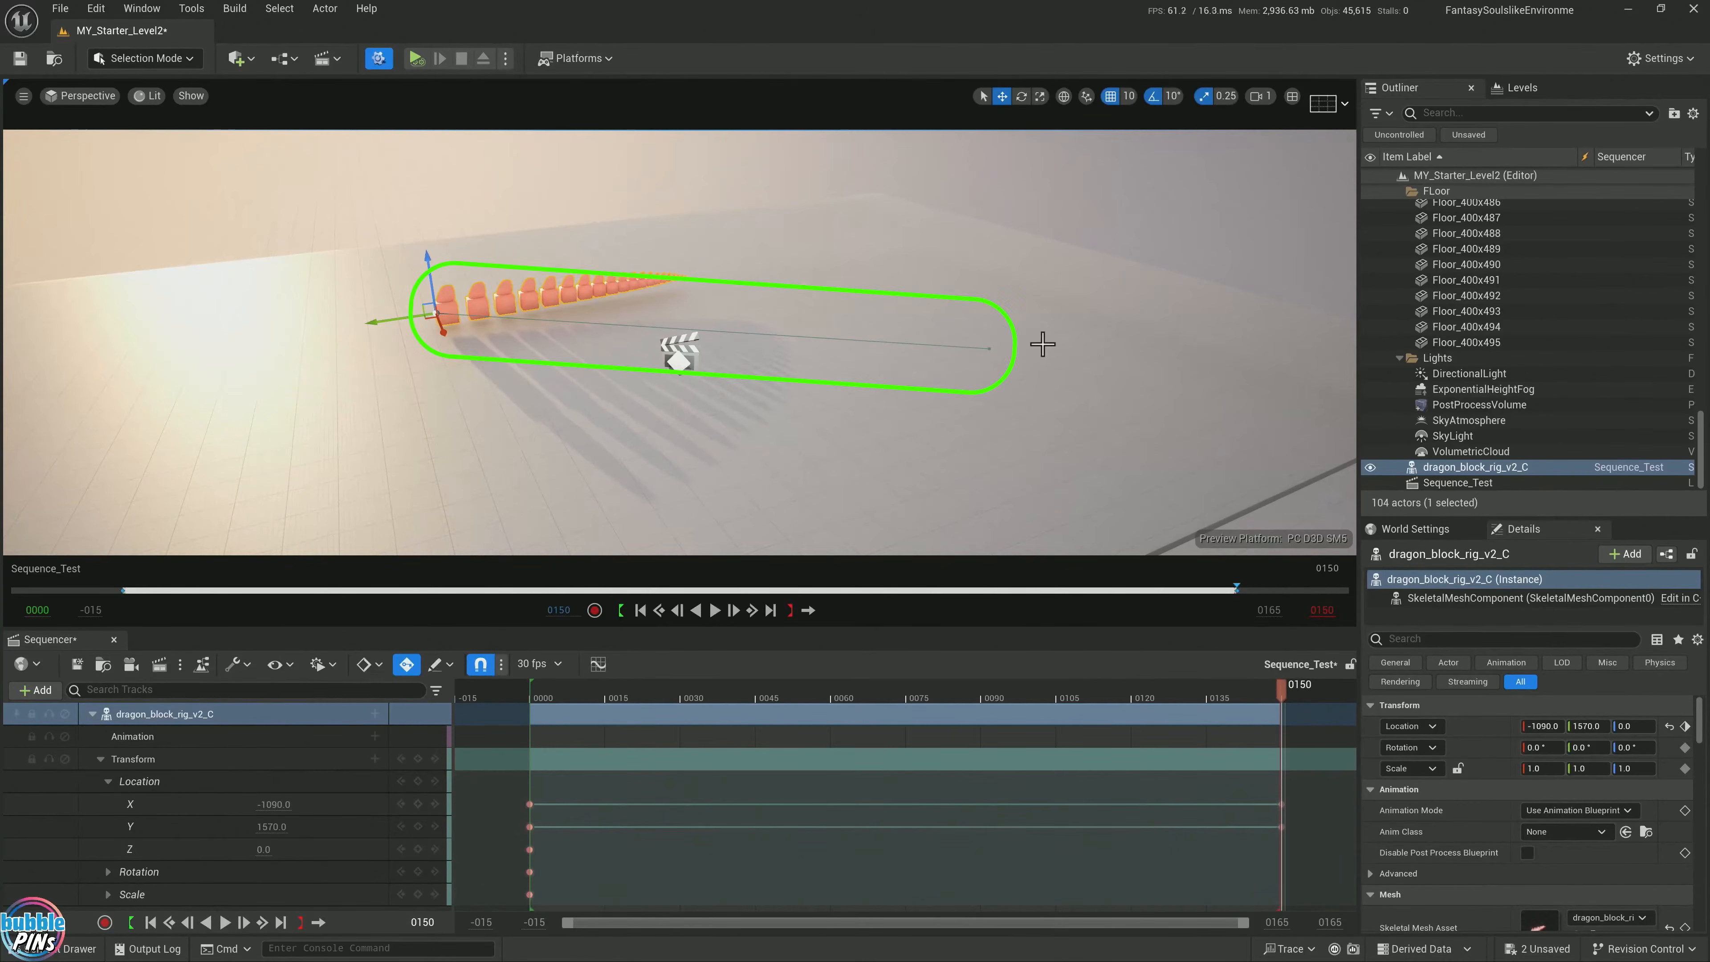
key(space)
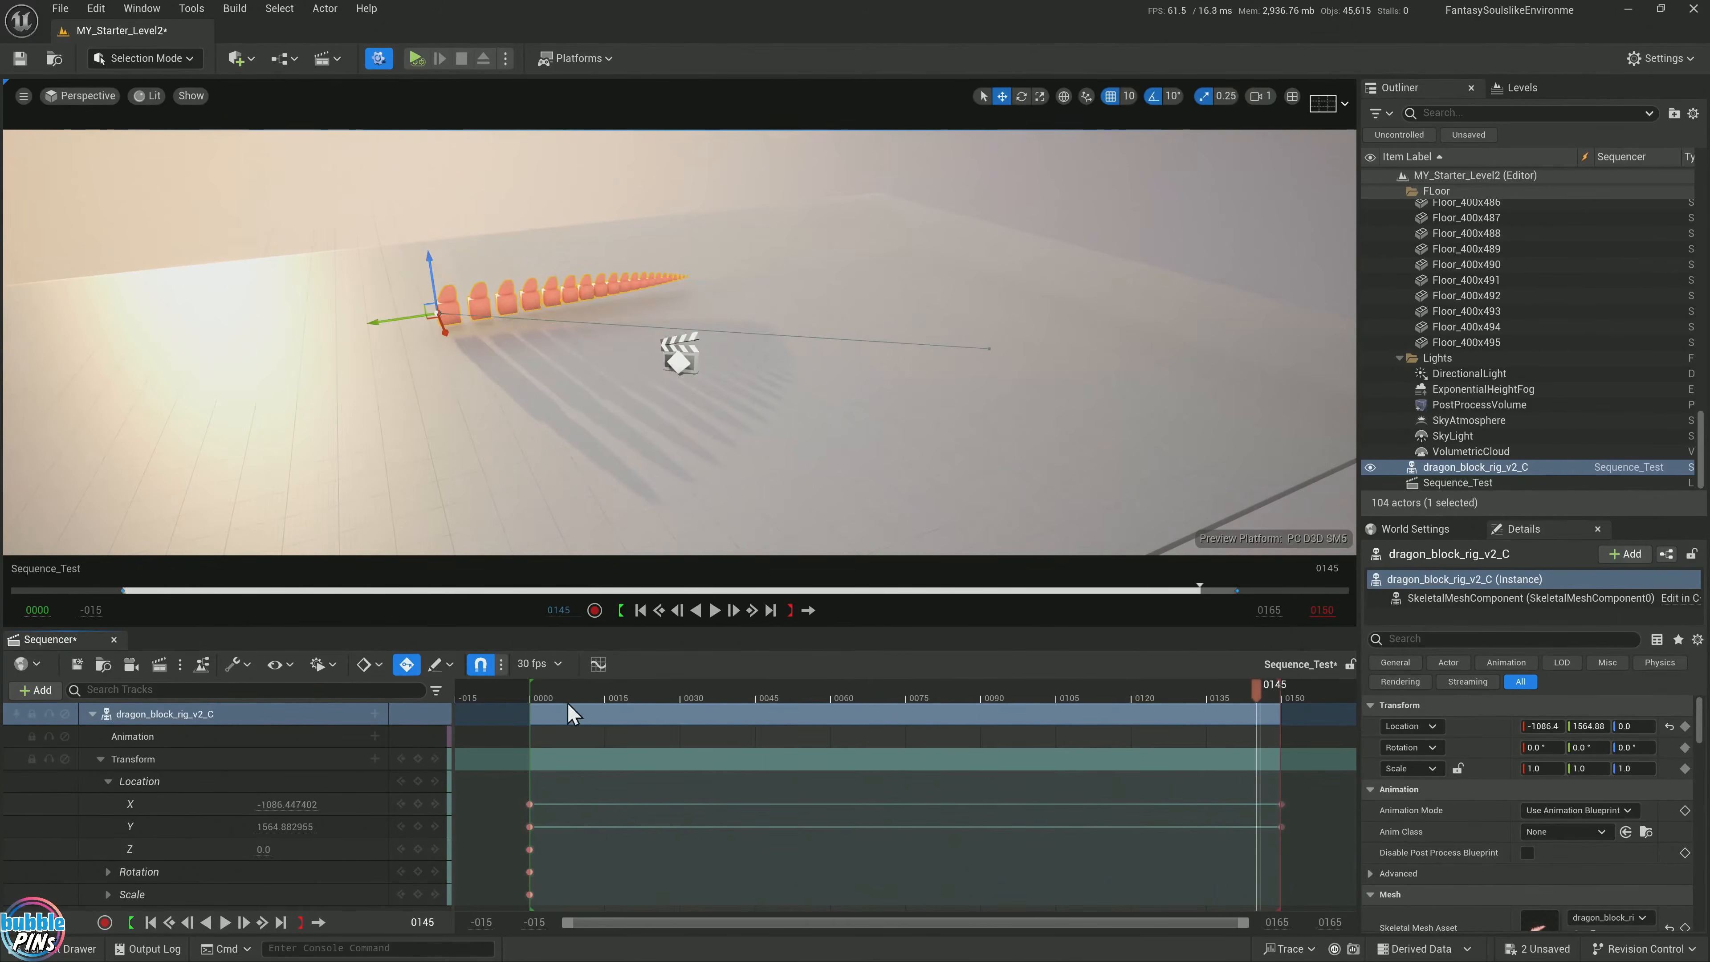
key(Up)
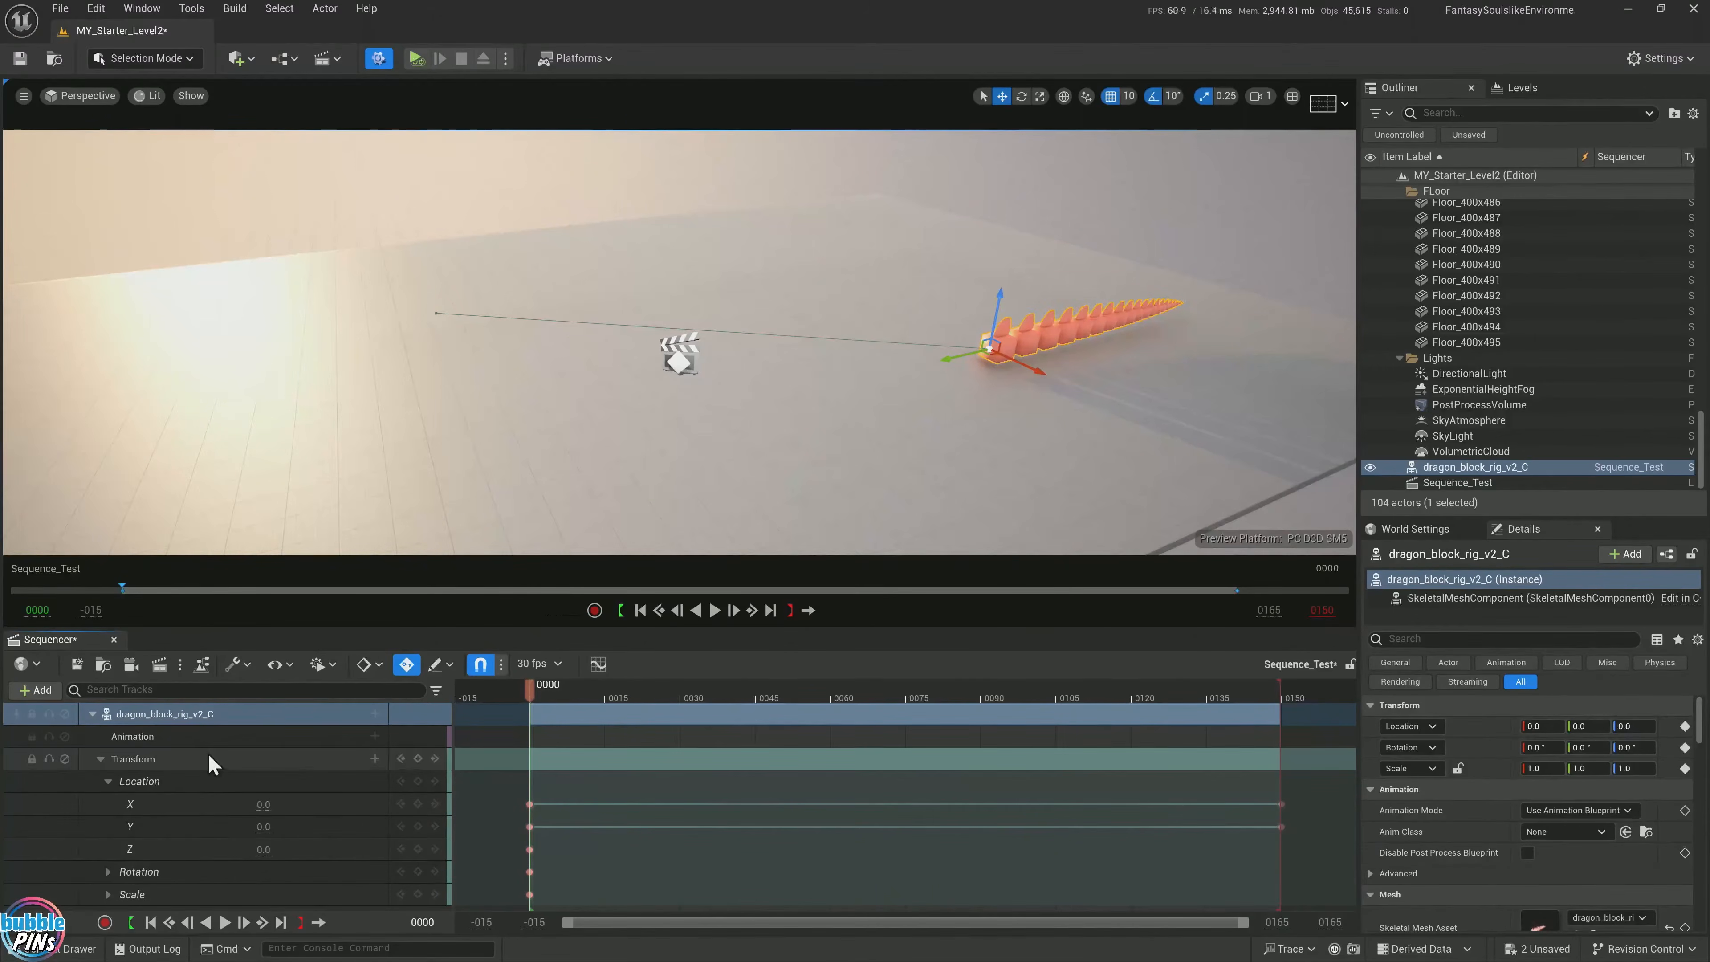
Expand the Rotation channels, select their Roll, Pitch and Yaw keys at frame 0, and activate the rotate gizmo at frame 150
click(108, 873)
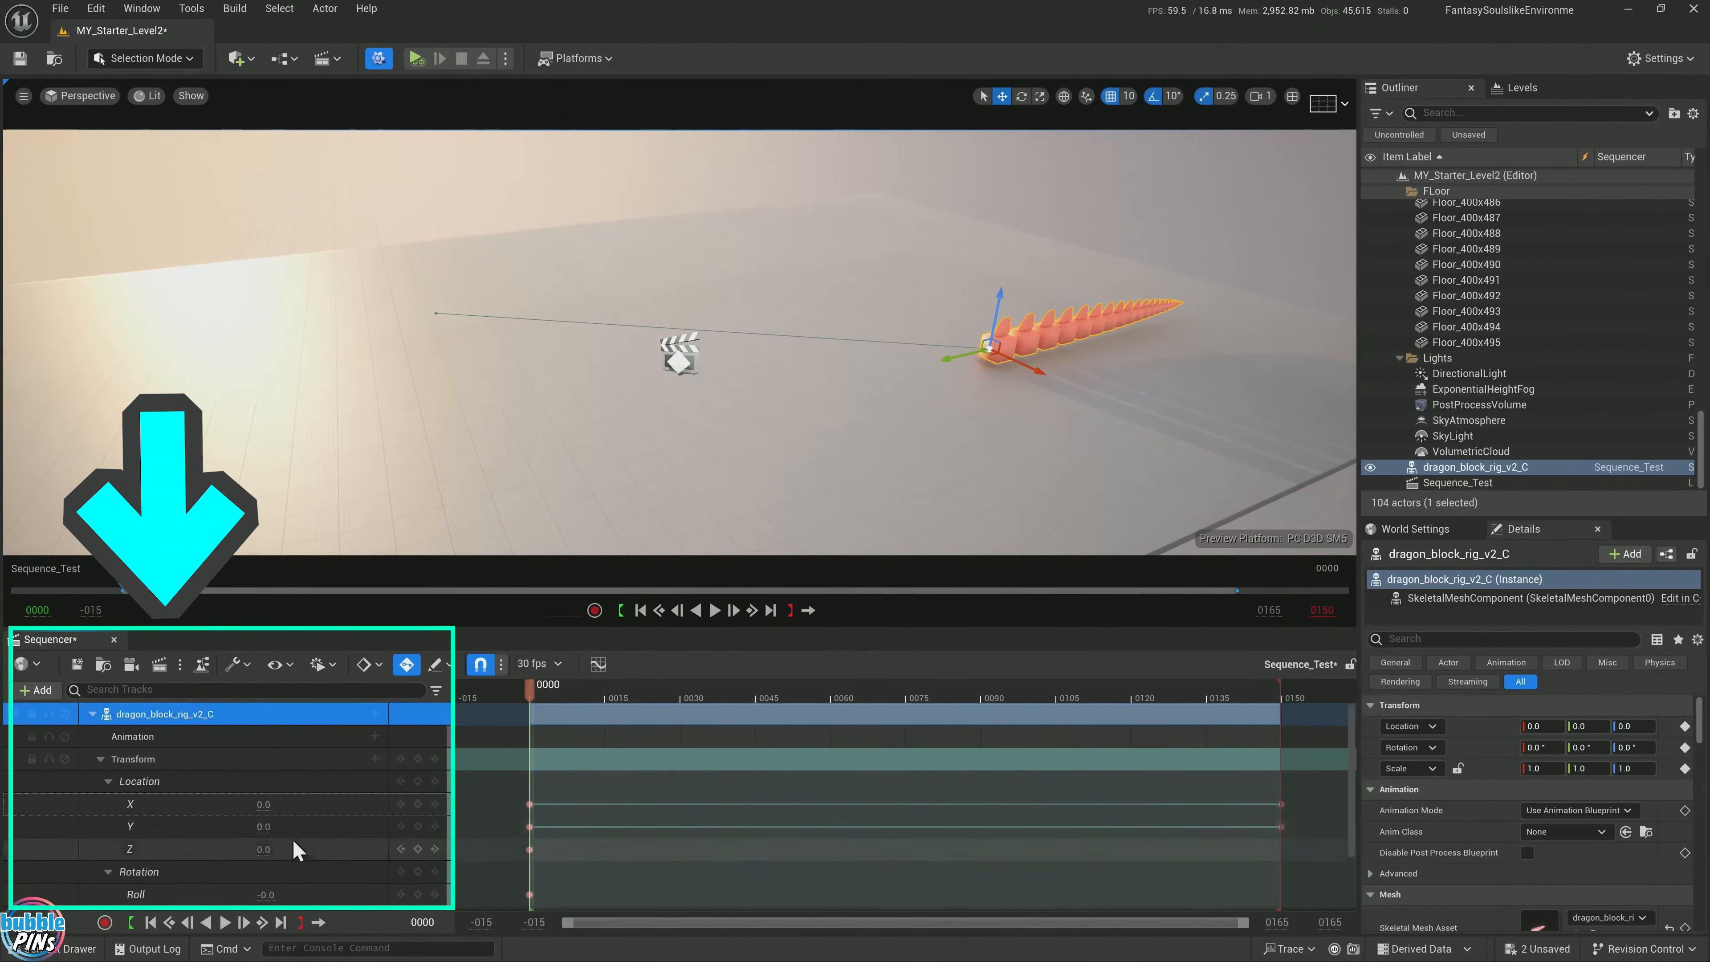
scroll(293, 839, down, 2)
drag(520, 871, 555, 888)
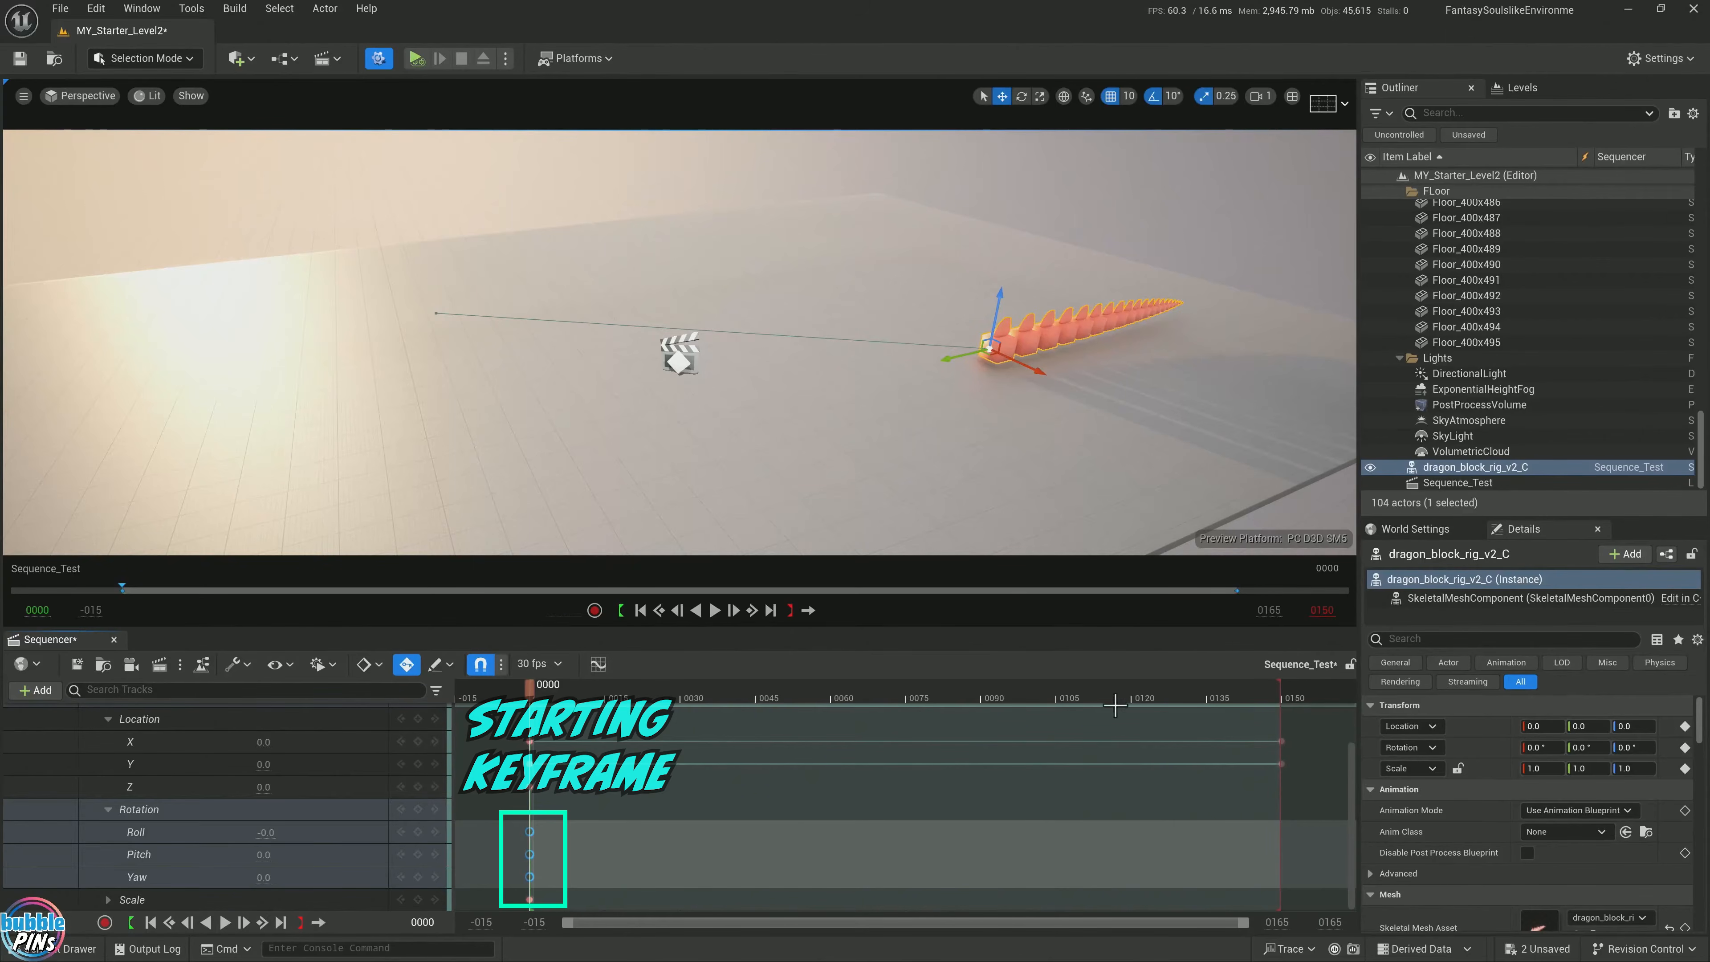
drag(1115, 701, 1281, 707)
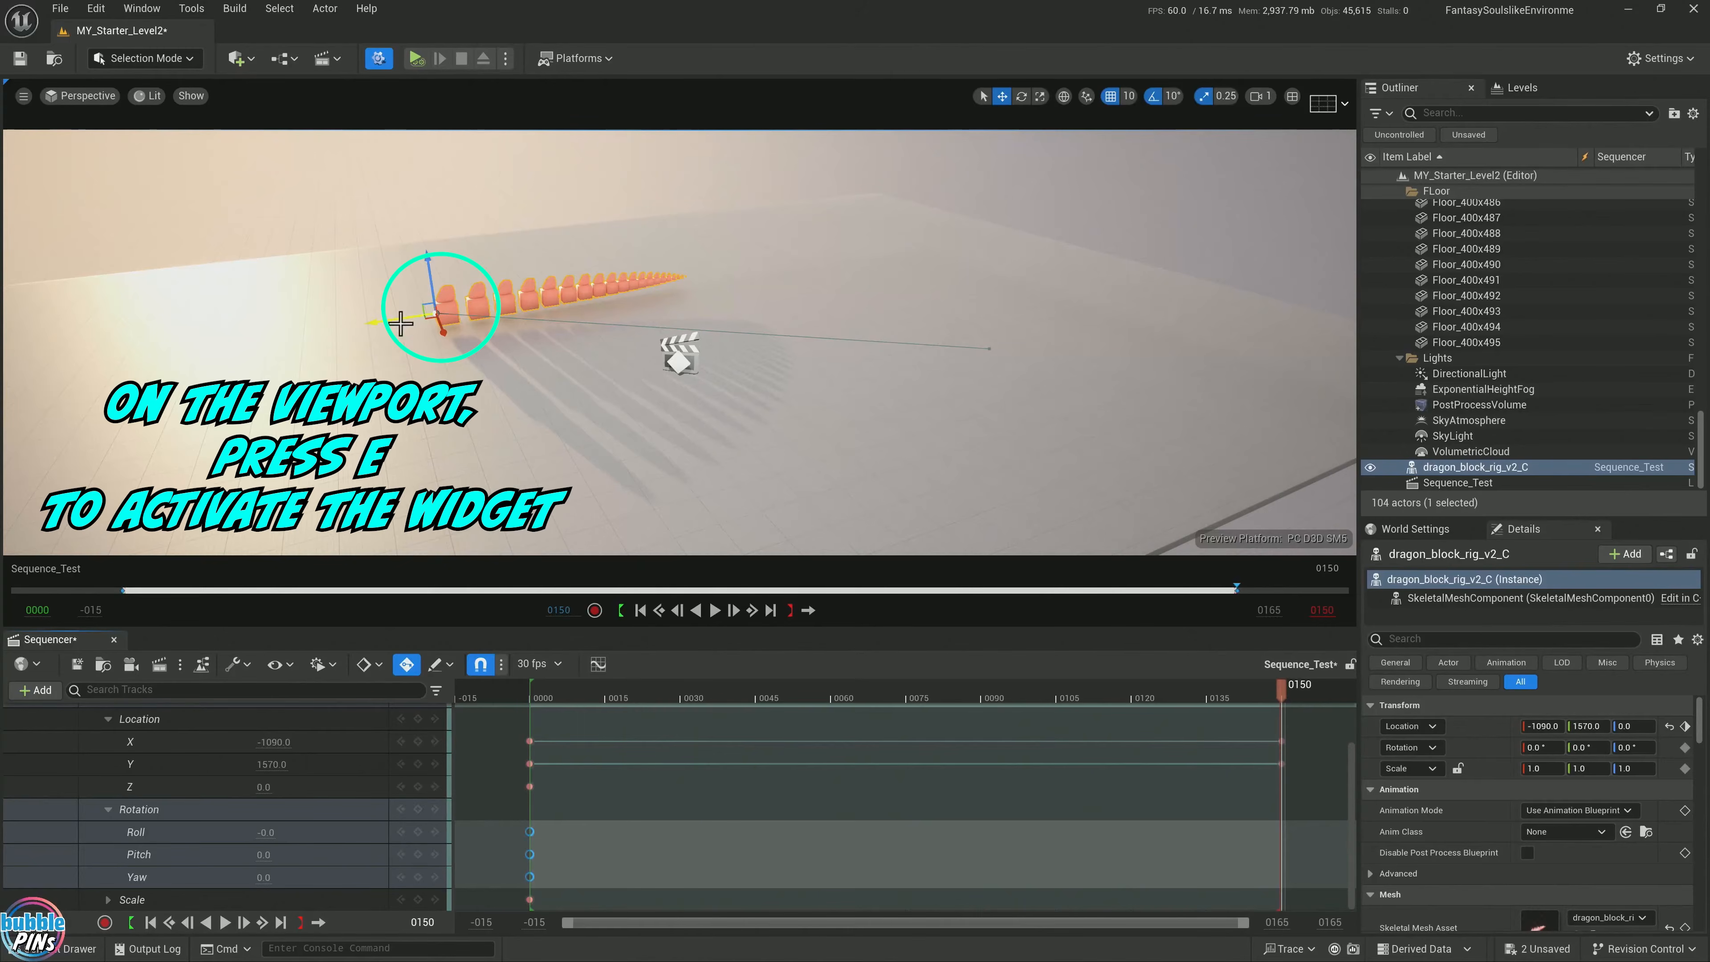
key(e)
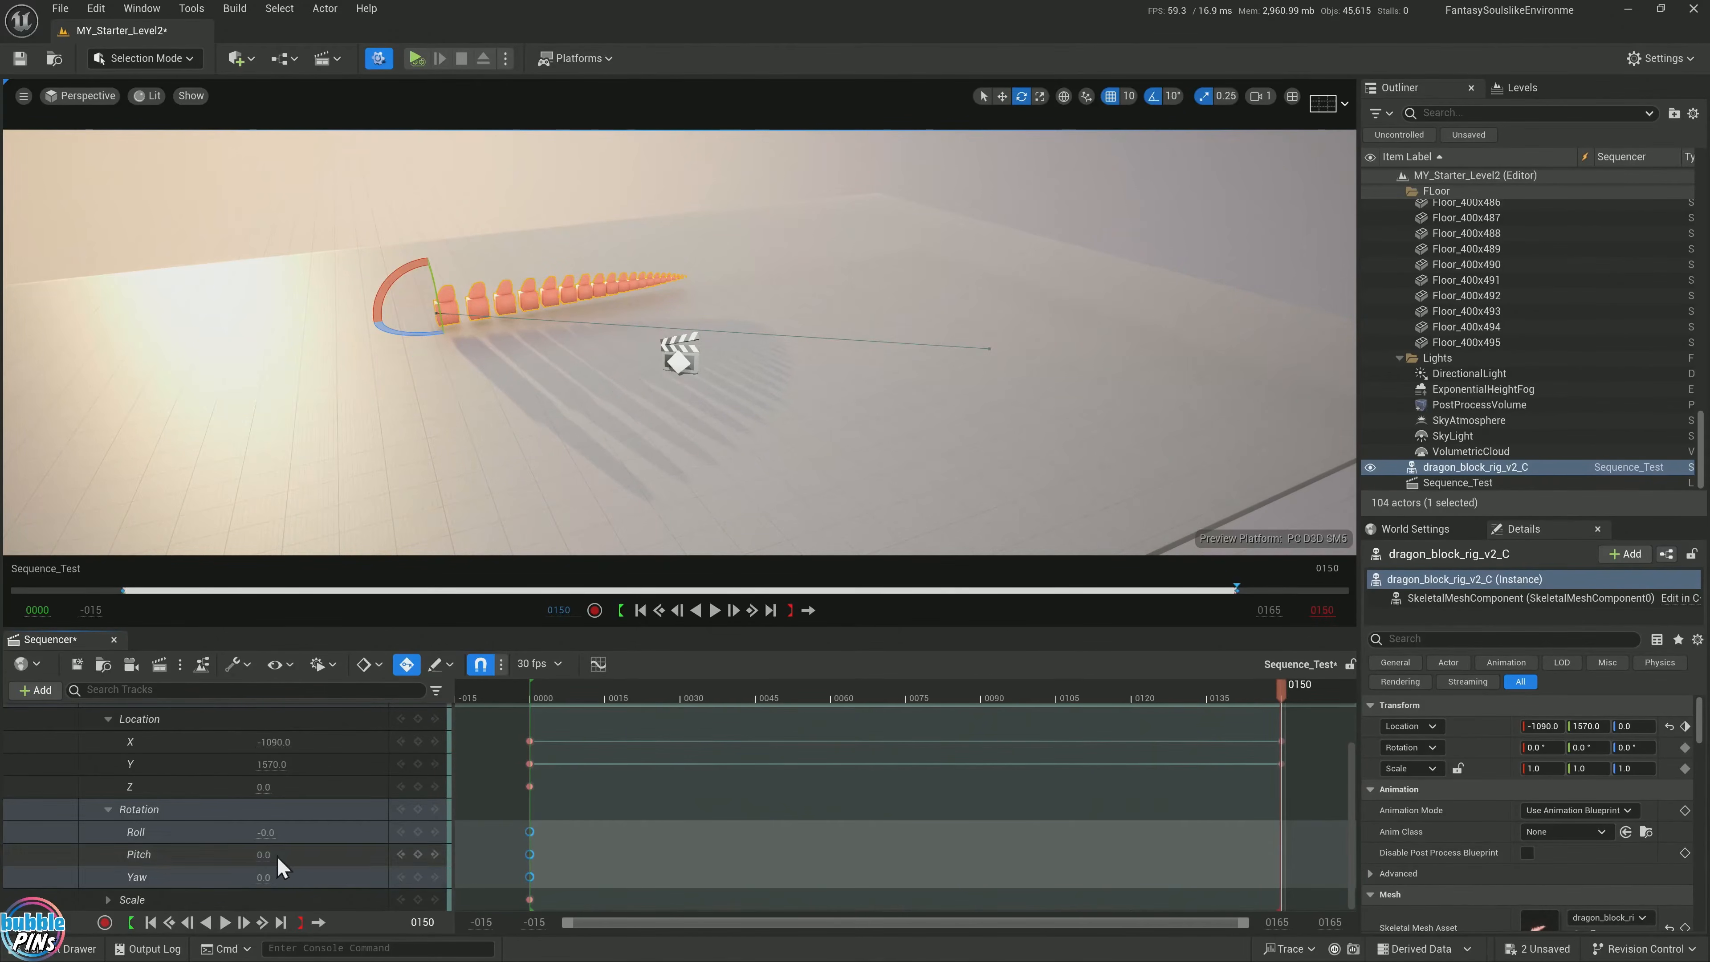
Try setting the dragon's Yaw to 180 through its Sequencer channel value, and undo the change
key(ctrl+z)
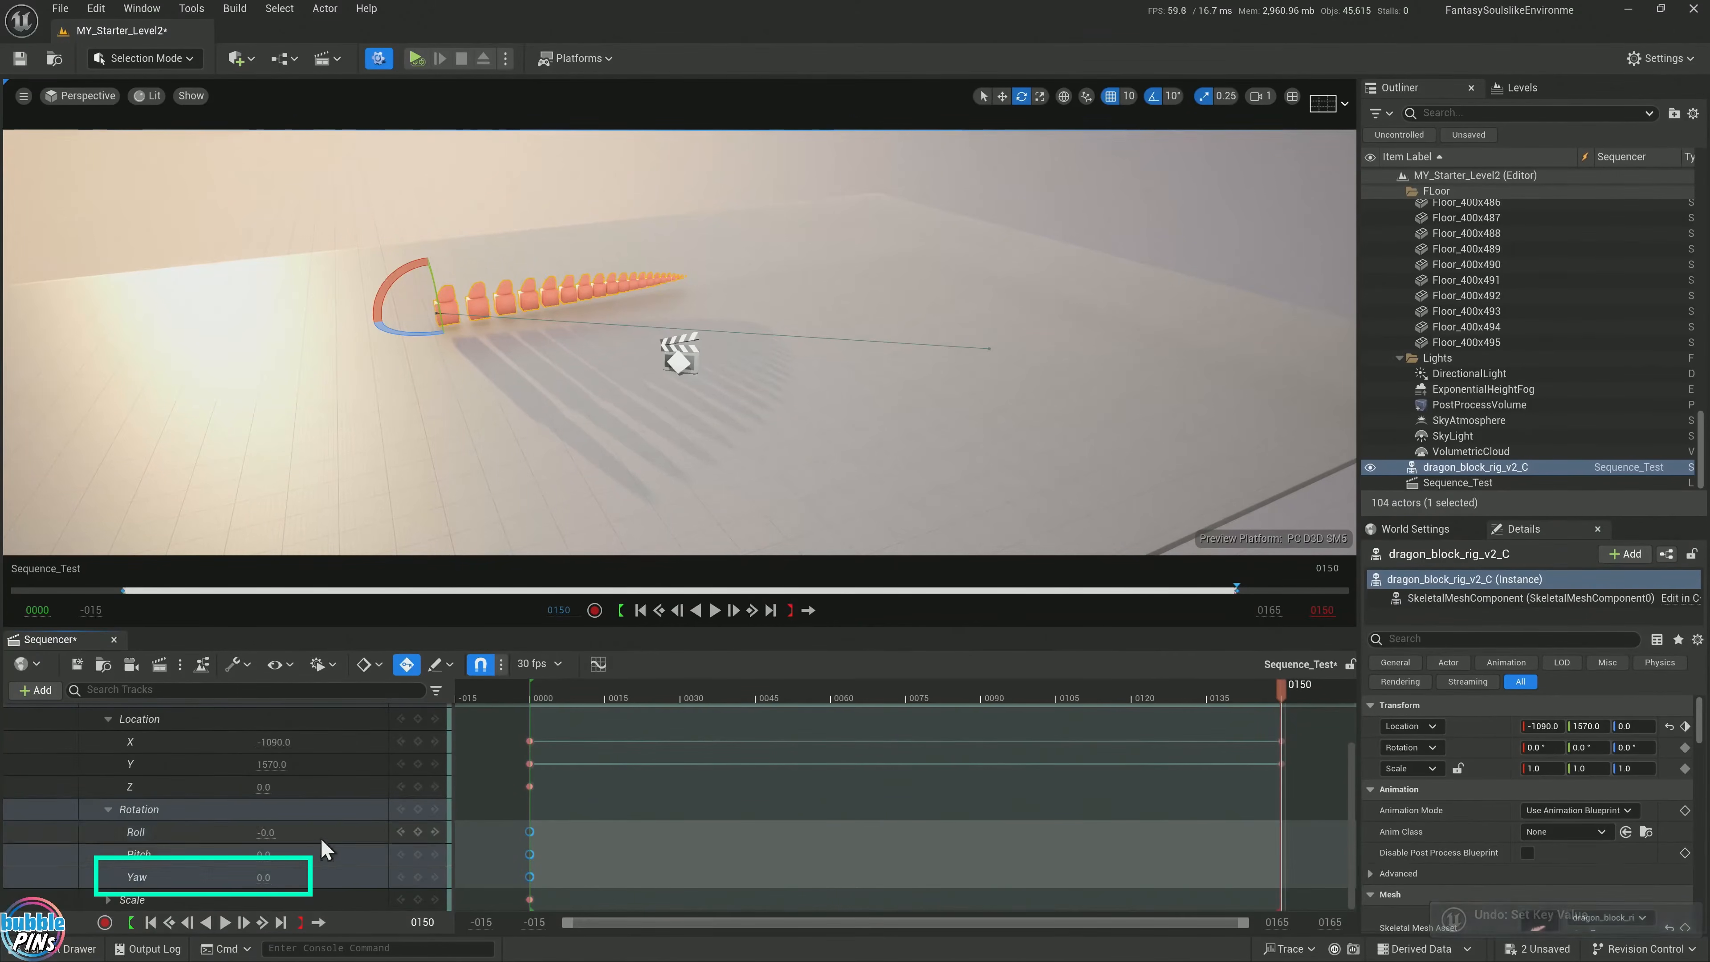
click(506, 867)
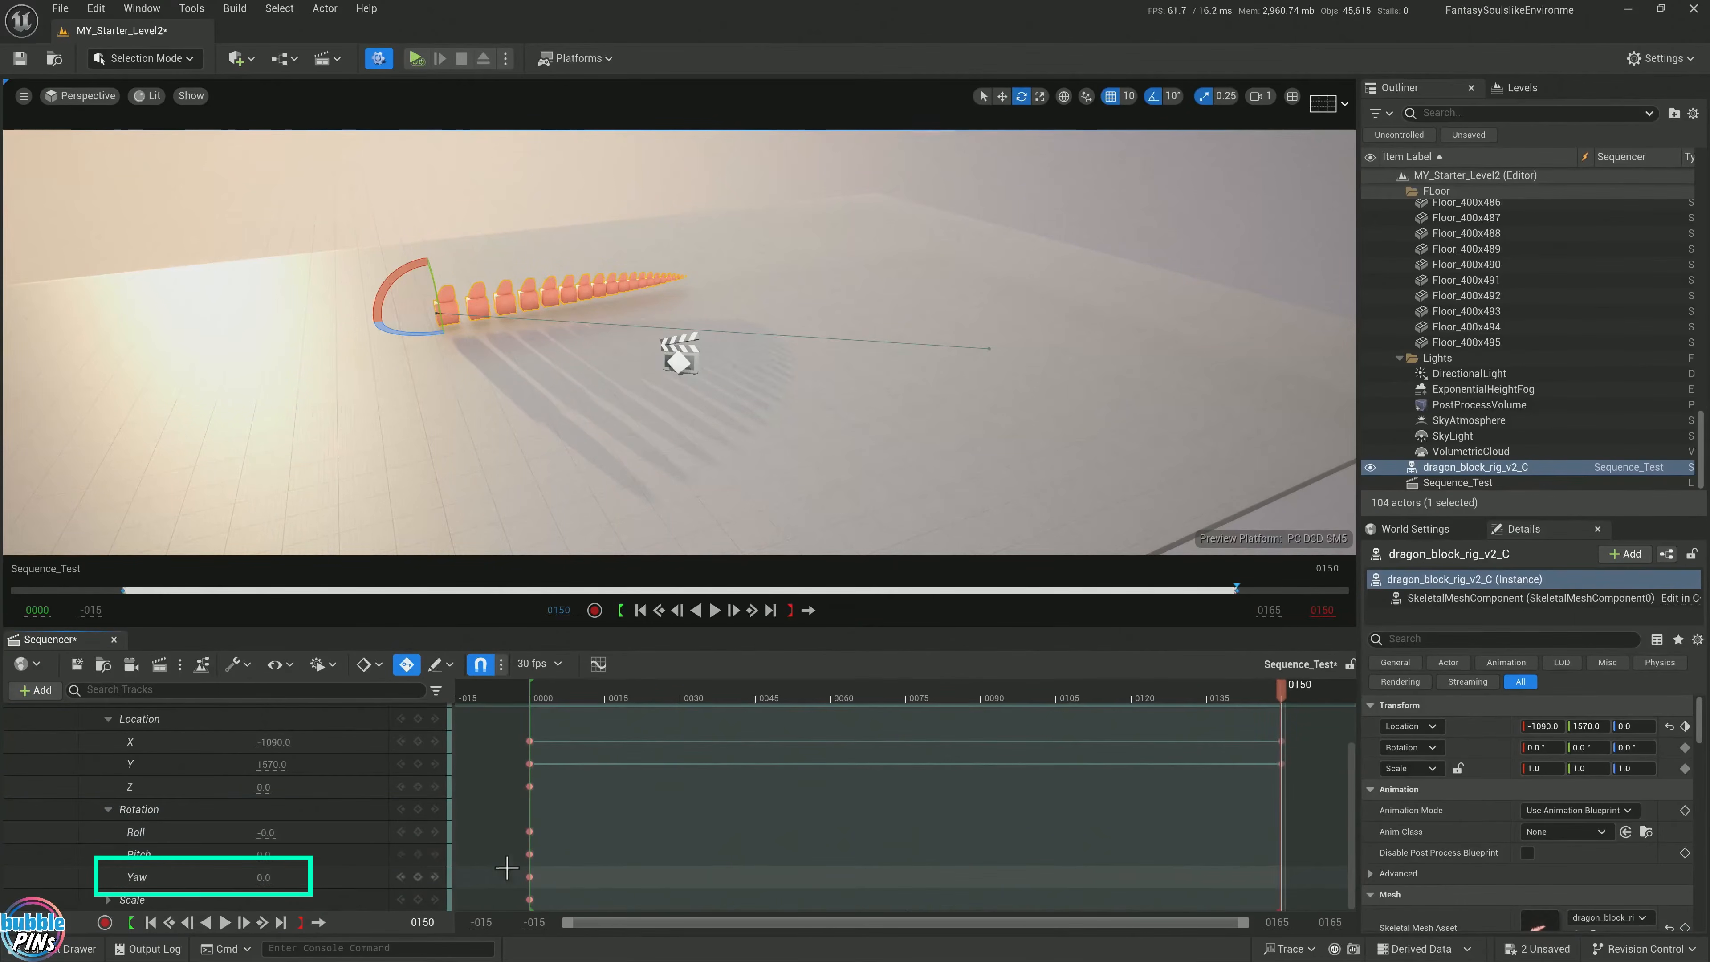
click(530, 876)
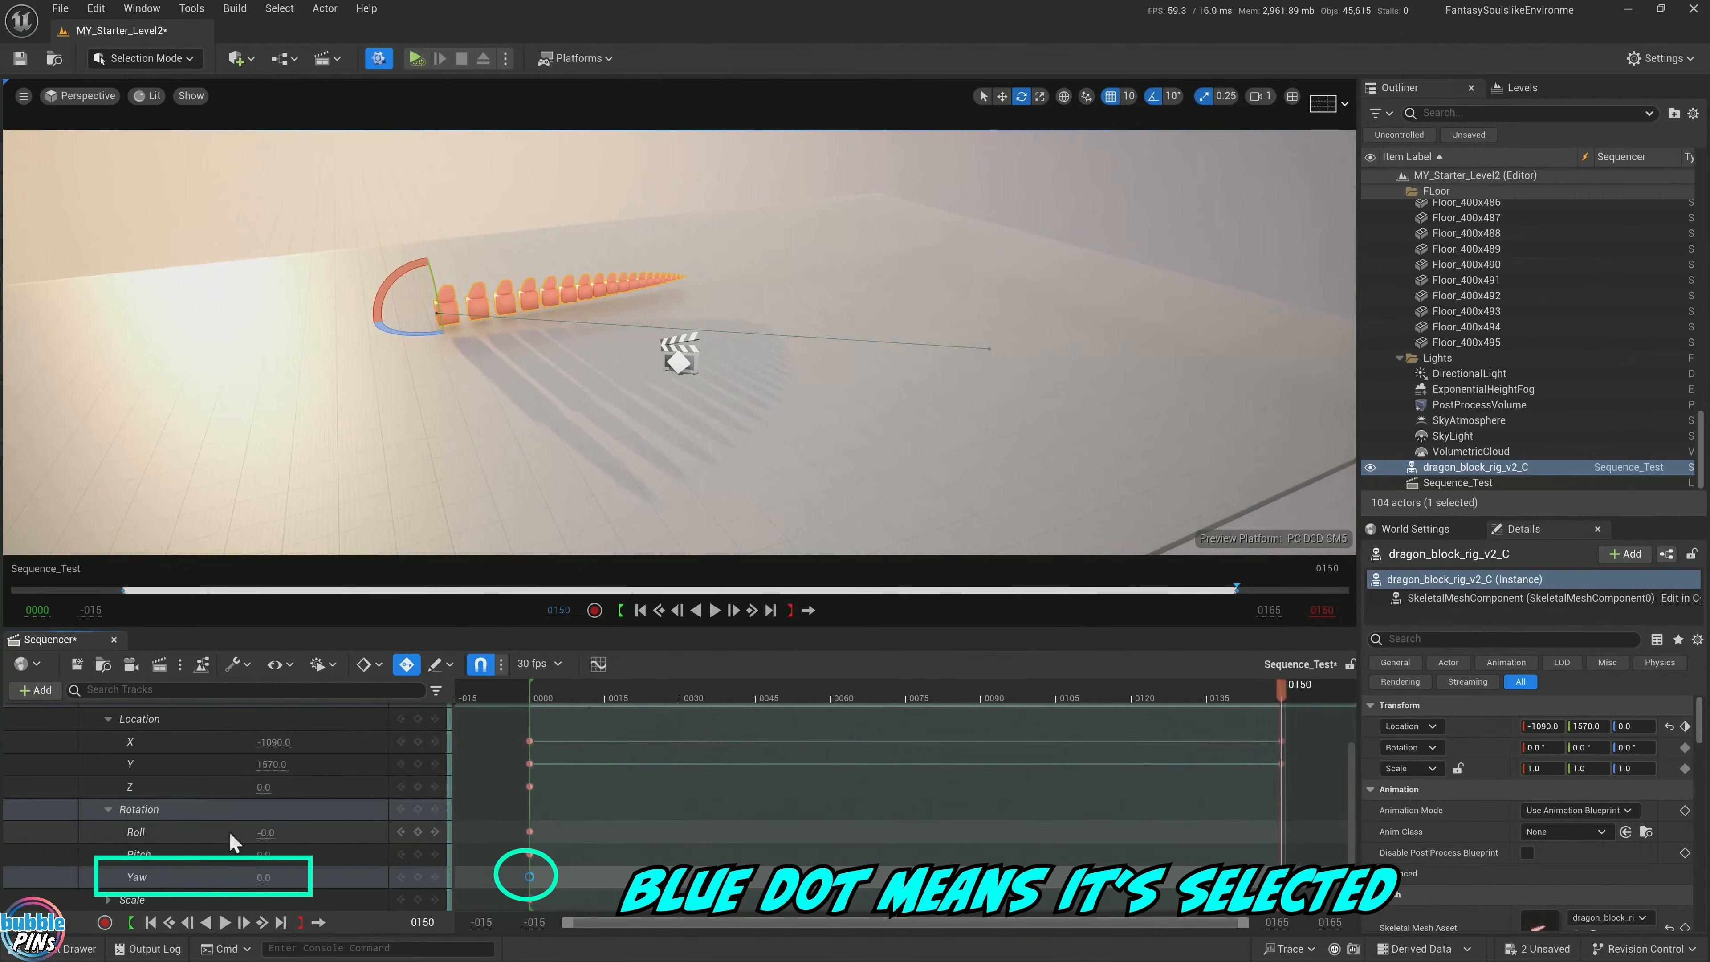
drag(516, 821, 574, 887)
mouse_move(263, 881)
mouse_down()
mouse_move(384, 881)
mouse_move(264, 875)
mouse_up()
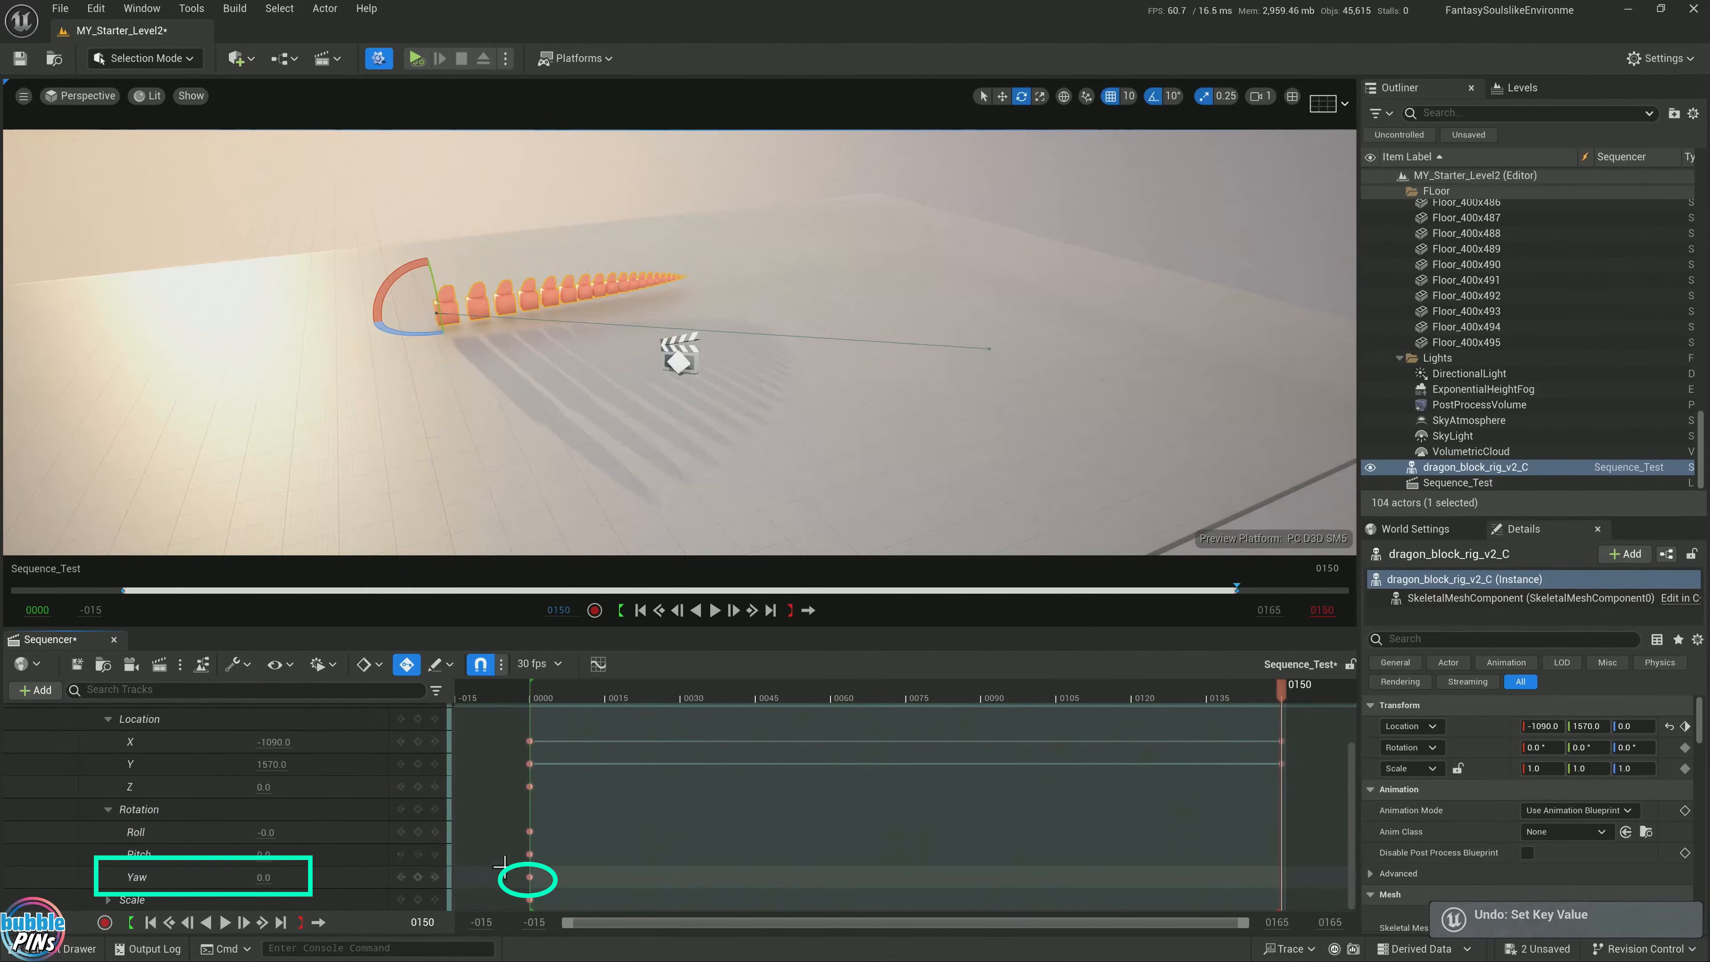
drag(269, 877, 337, 877)
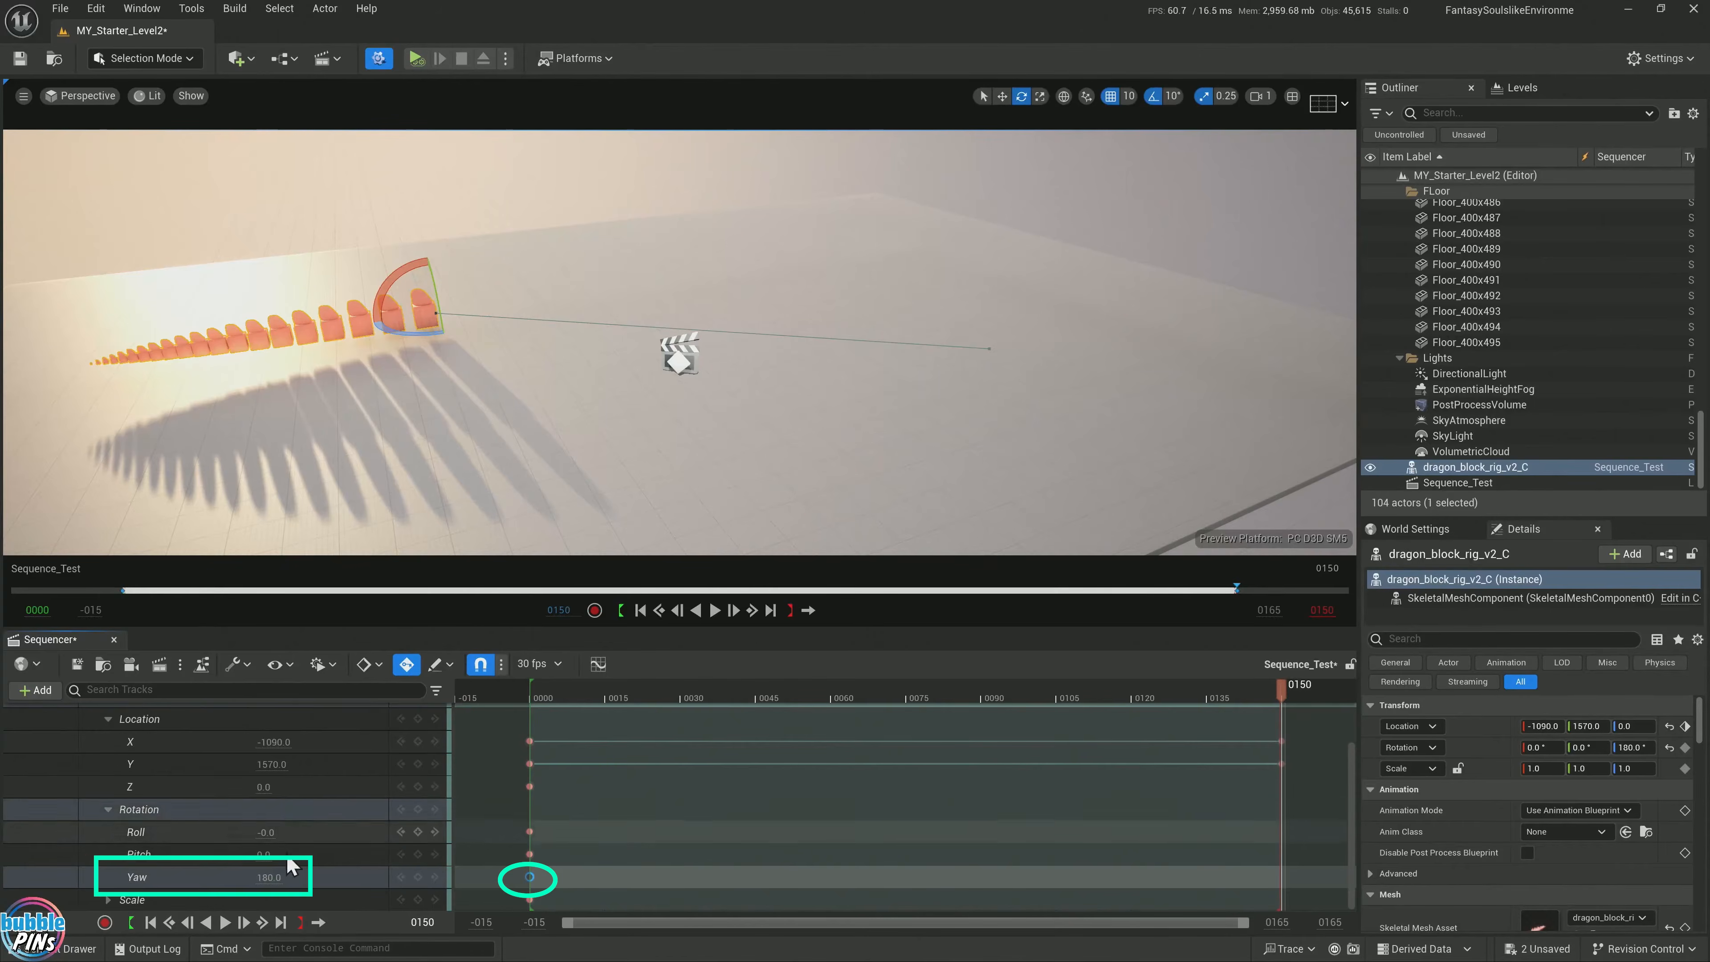
key(ctrl+z)
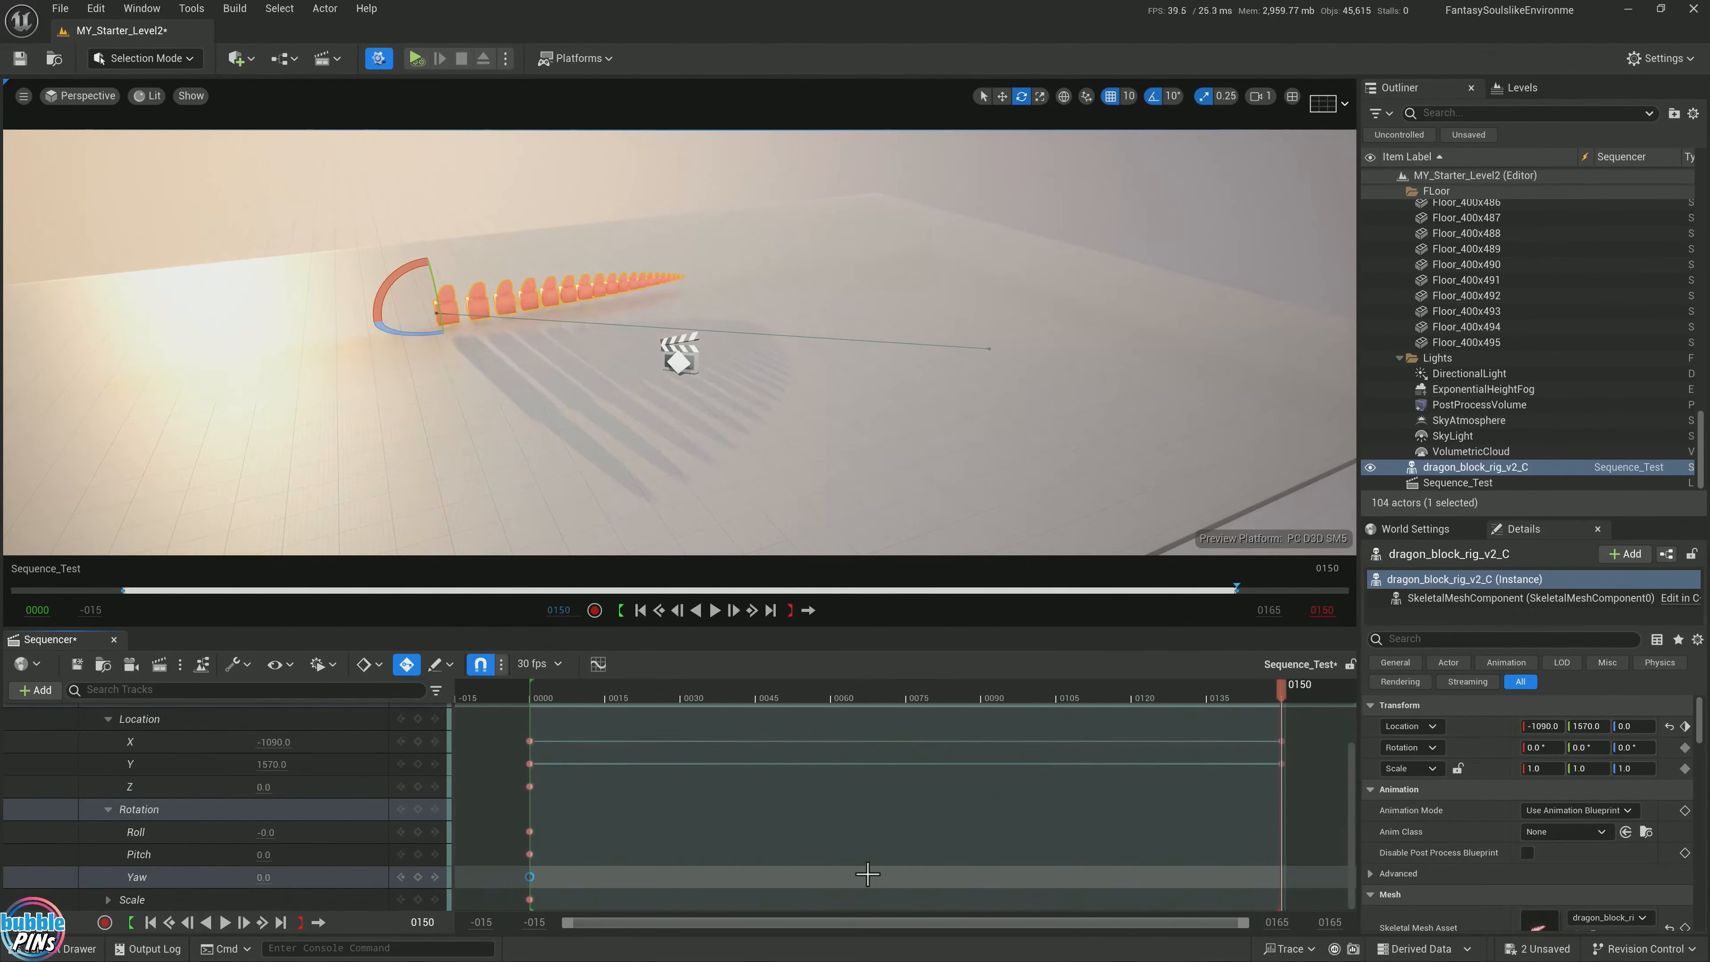
Rotate the dragon to a Yaw of about 110 degrees at frame 150 and play the sequence from the start
drag(405, 342, 733, 382)
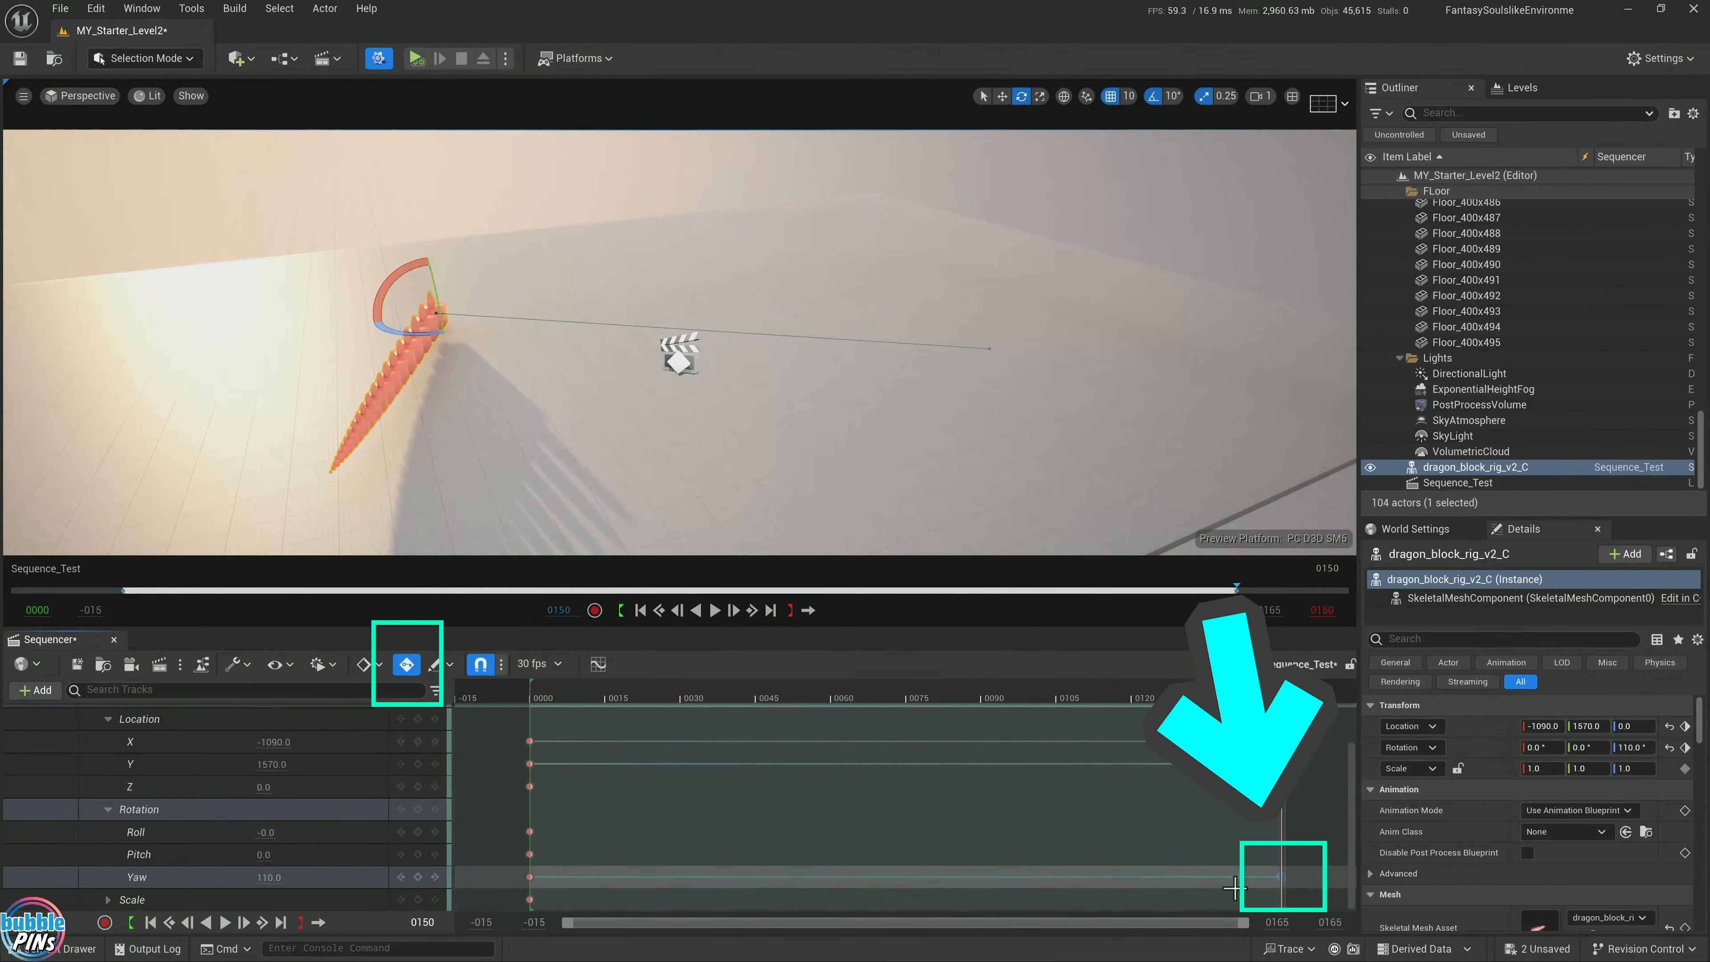
drag(566, 694, 501, 699)
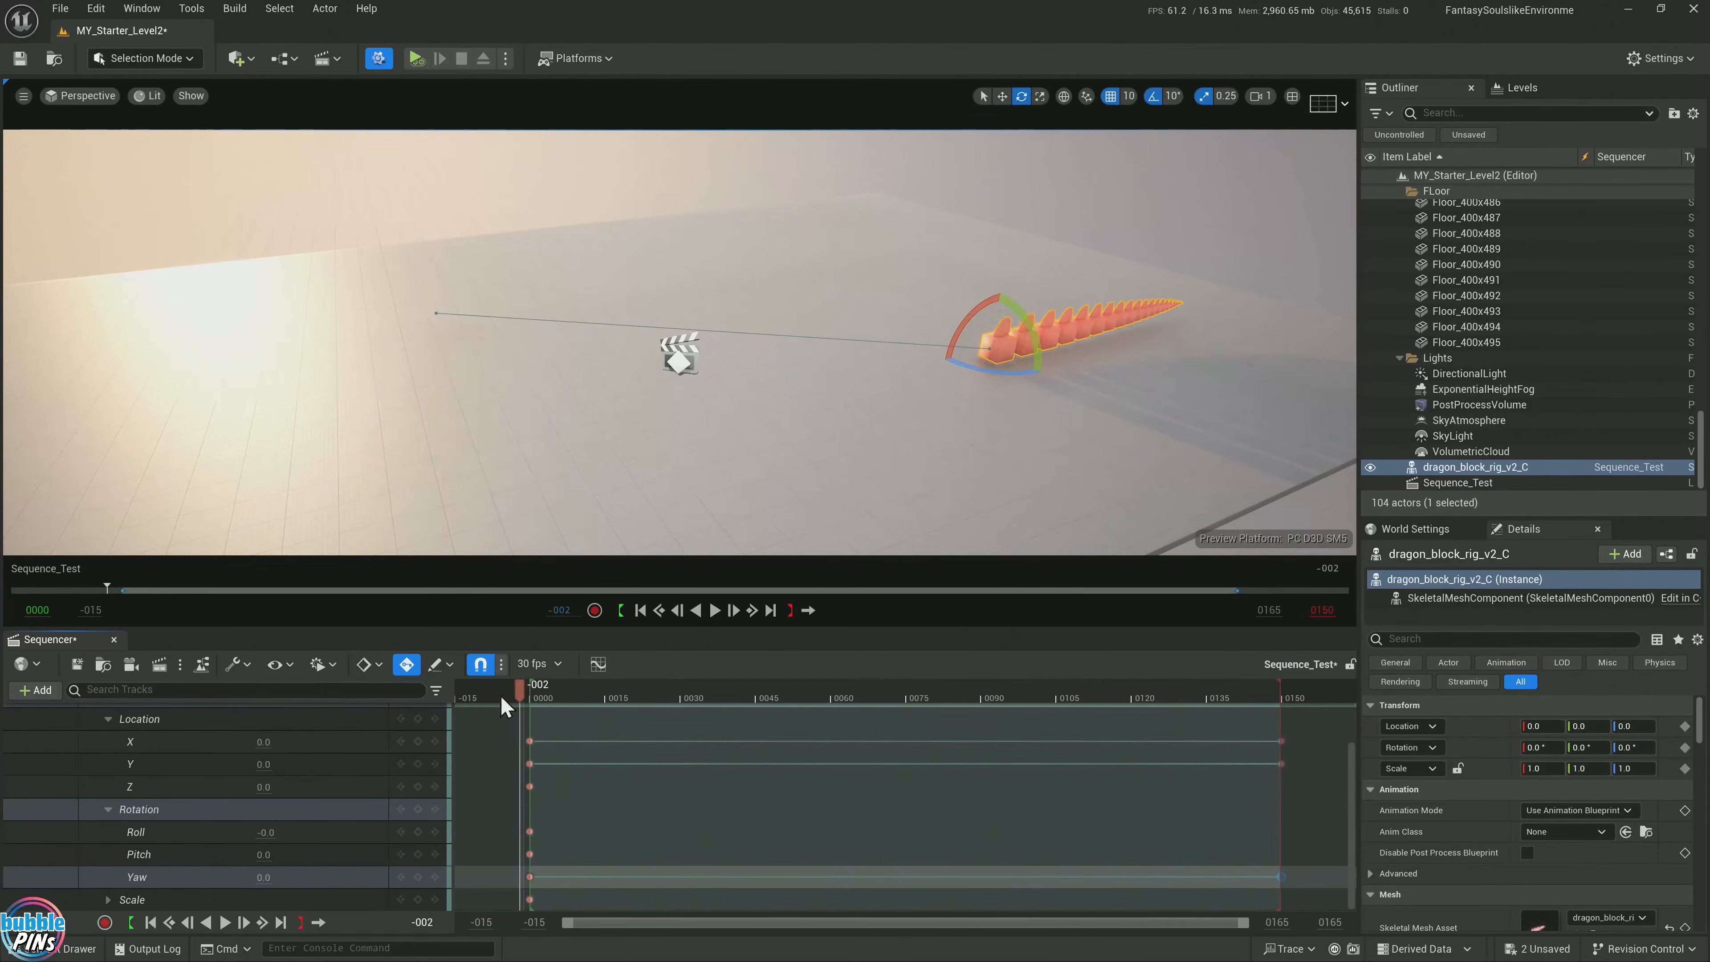
key(space)
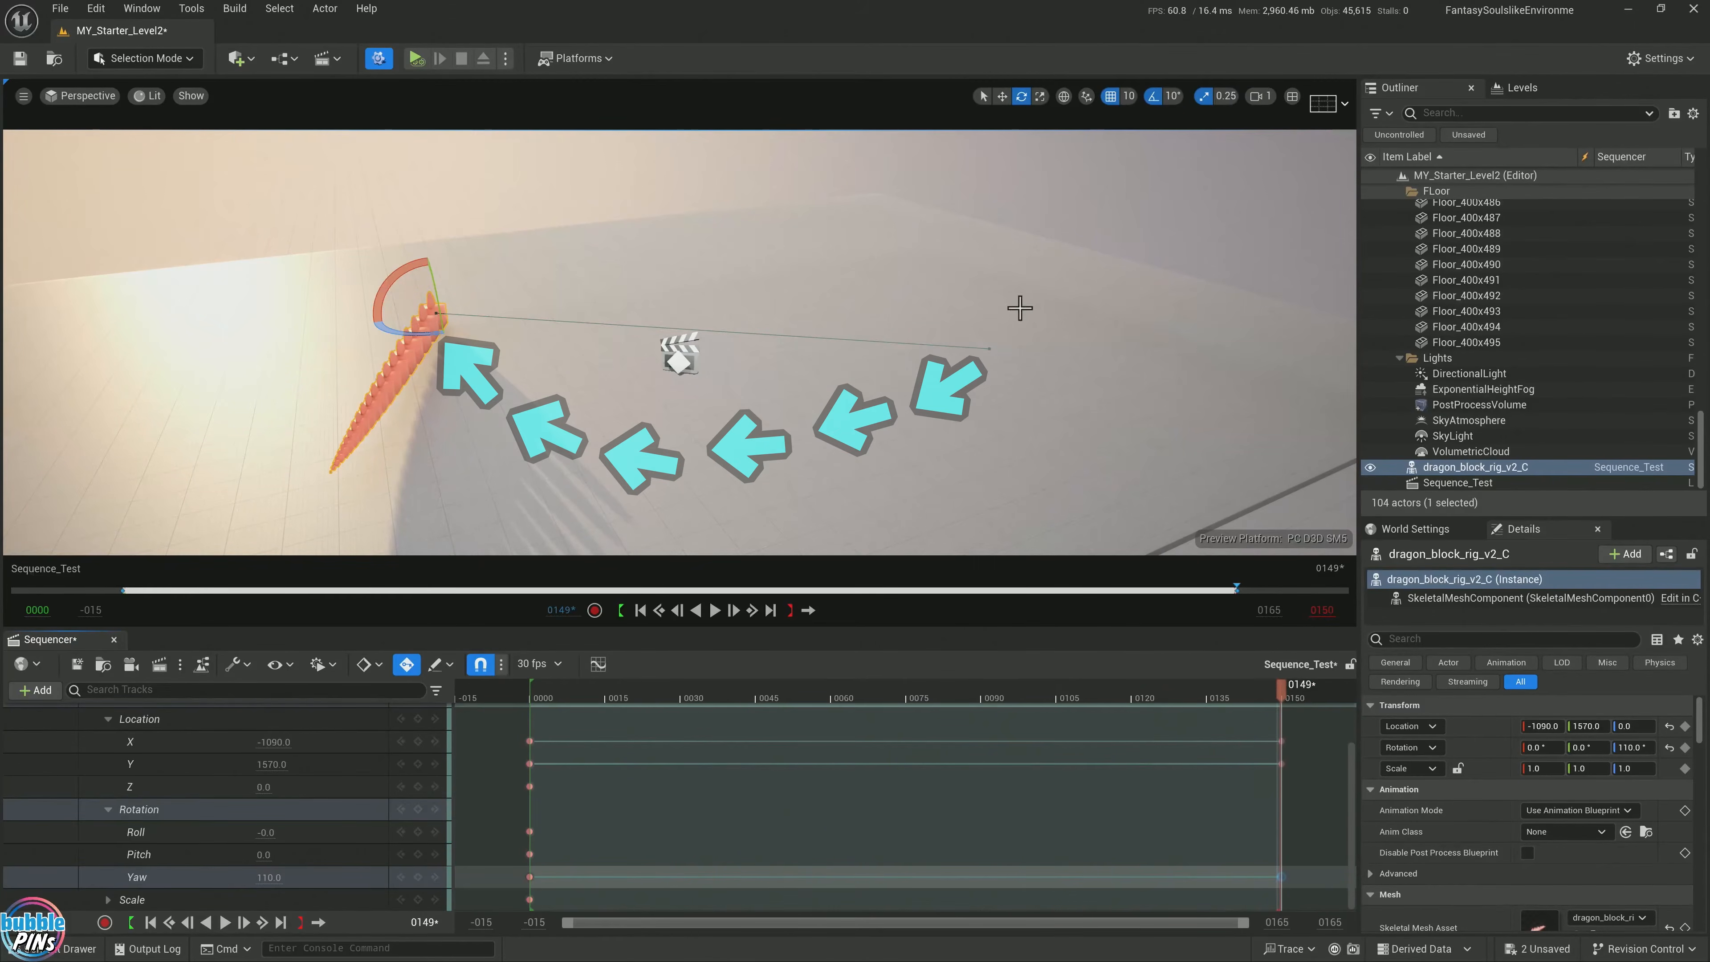
Open the curve editor and compare its curves with the Location X and Y keys in the Sequencer timeline
click(599, 665)
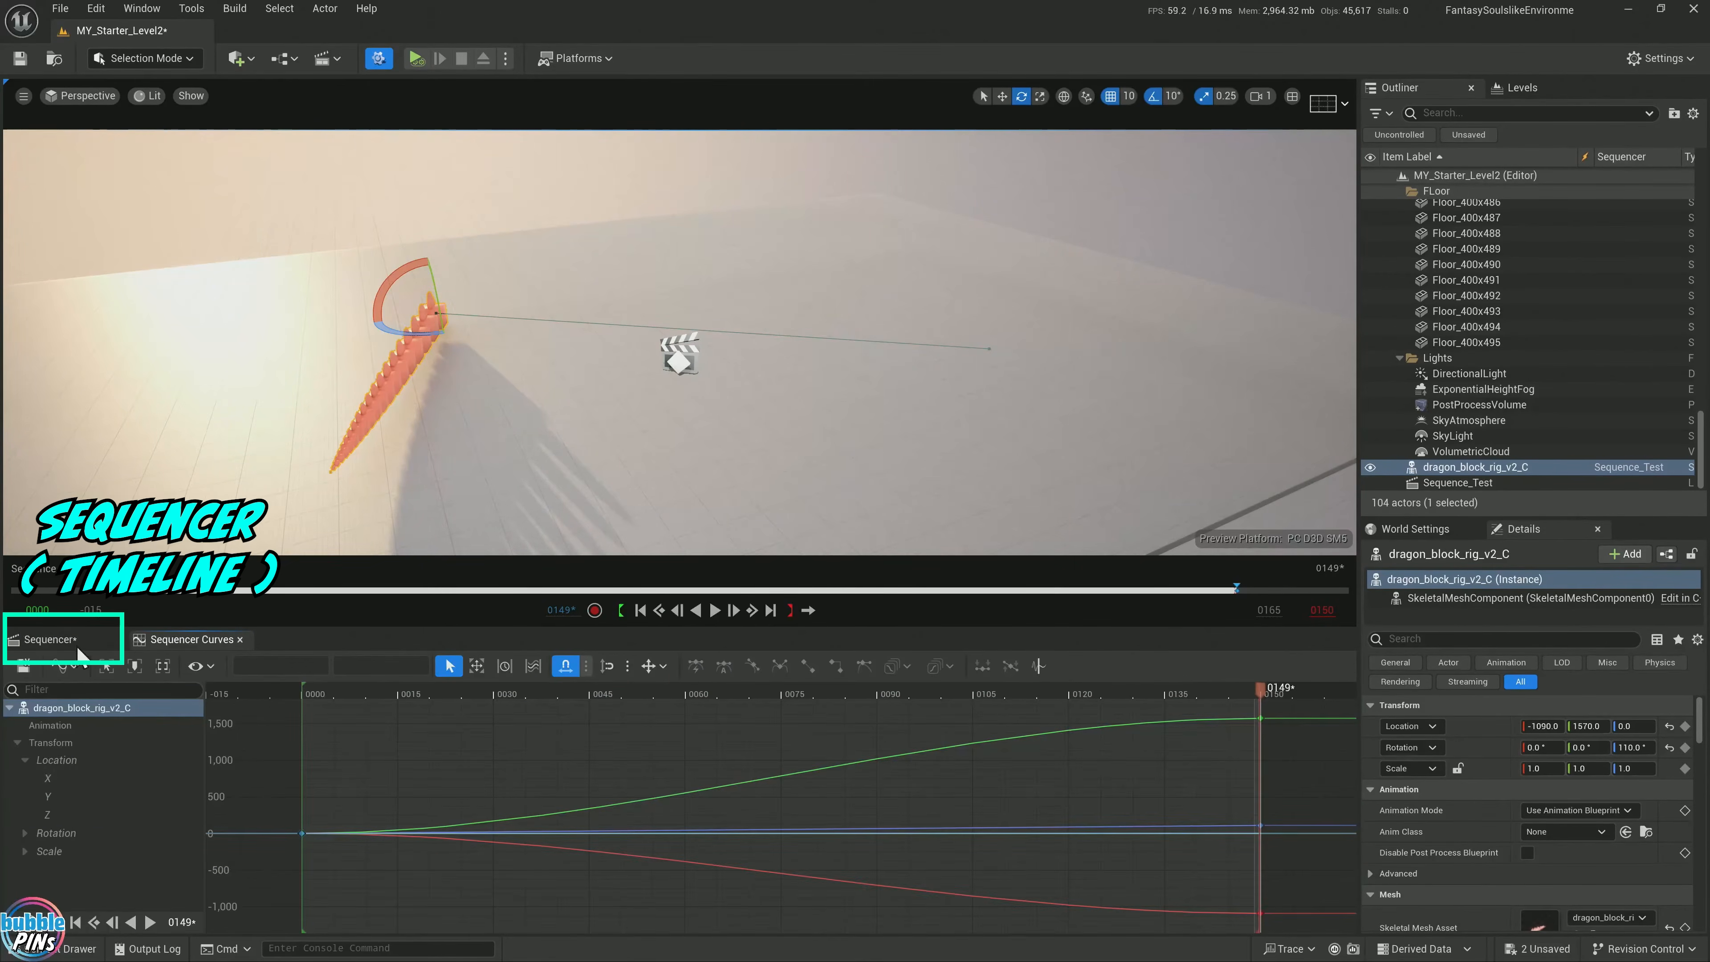
click(54, 640)
drag(502, 731, 1318, 781)
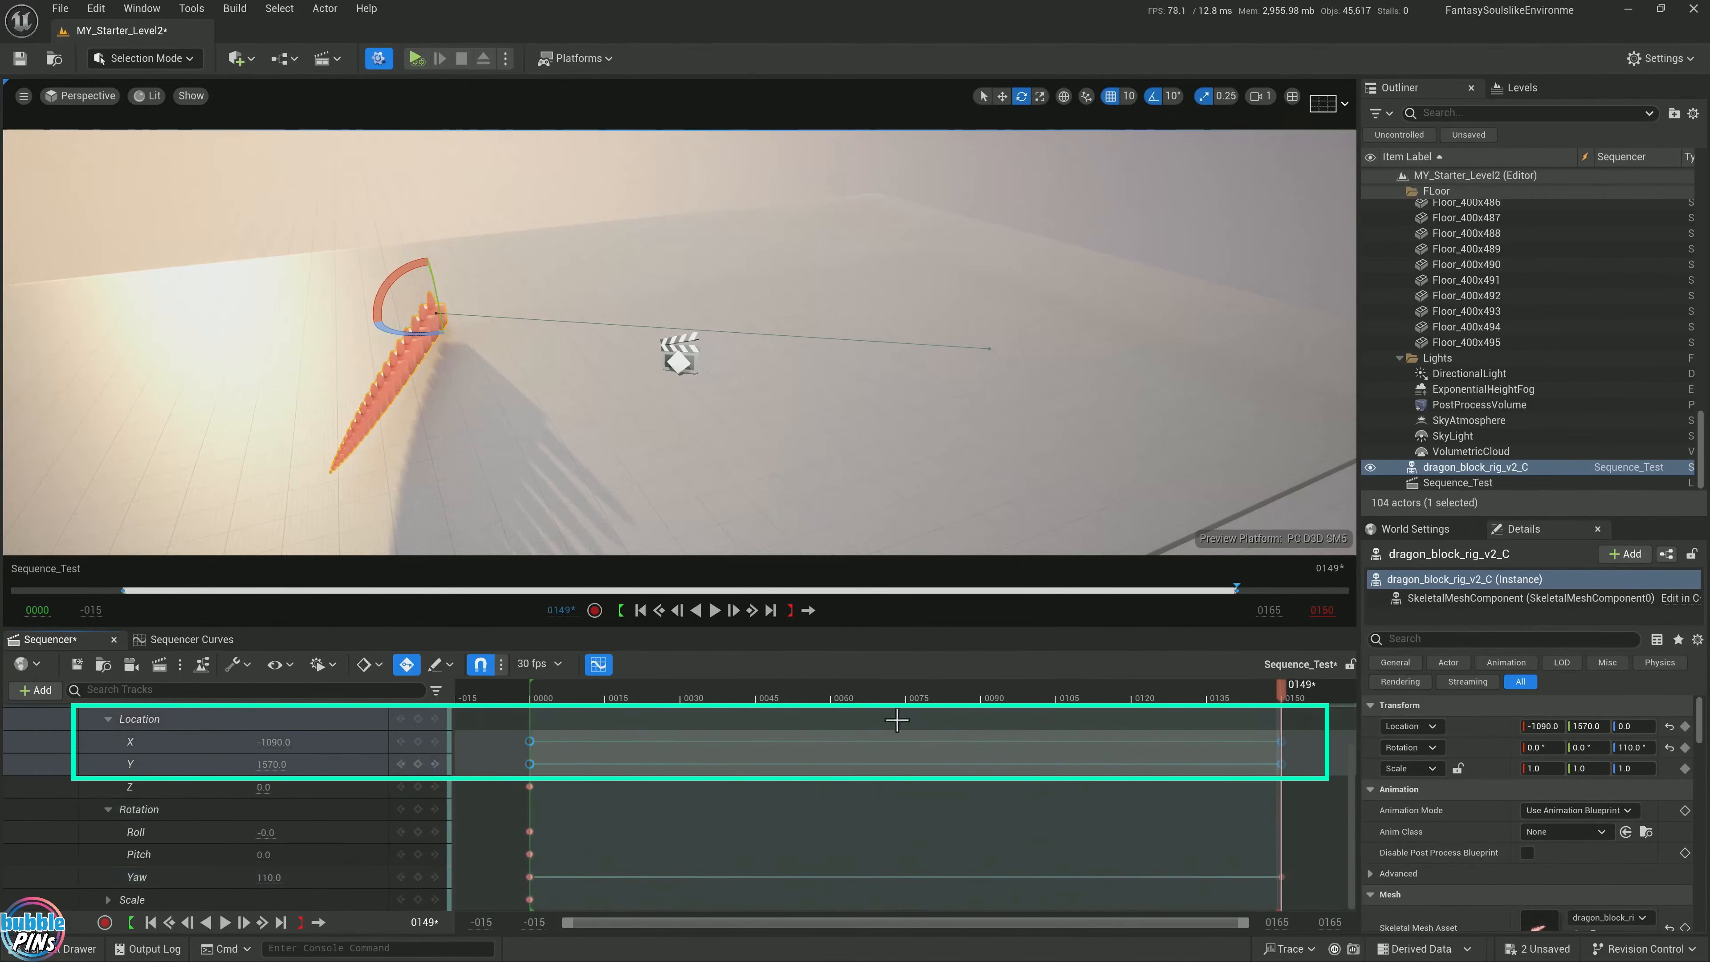
click(508, 746)
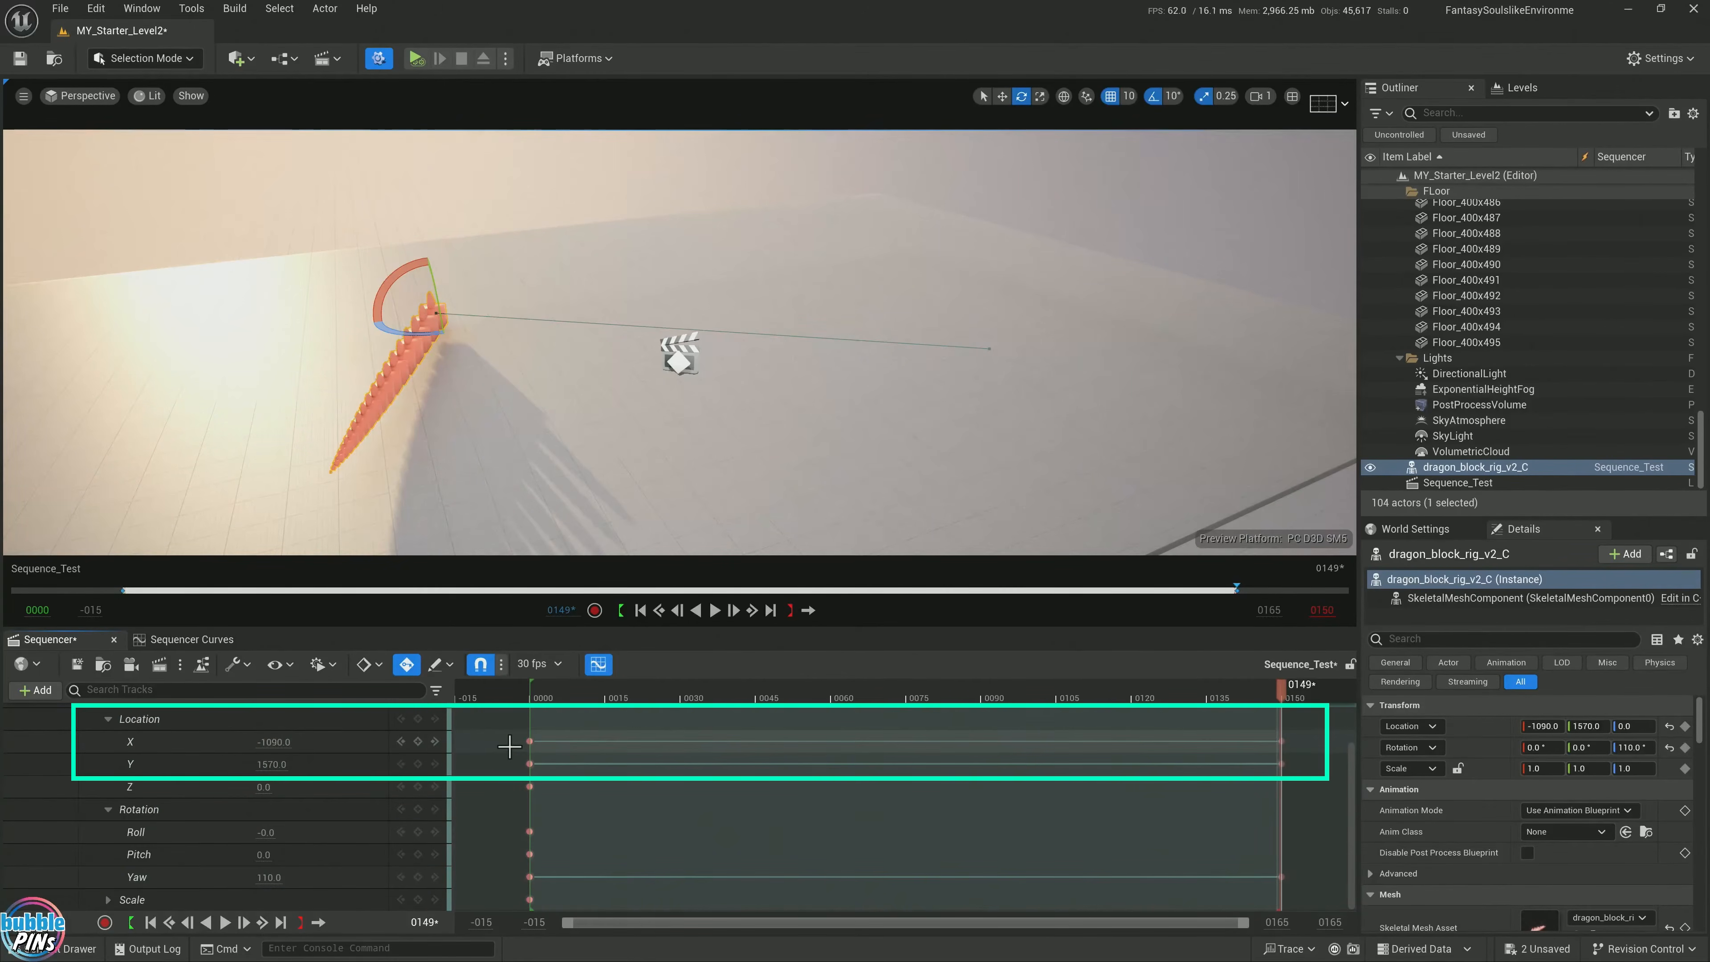
click(212, 644)
click(51, 639)
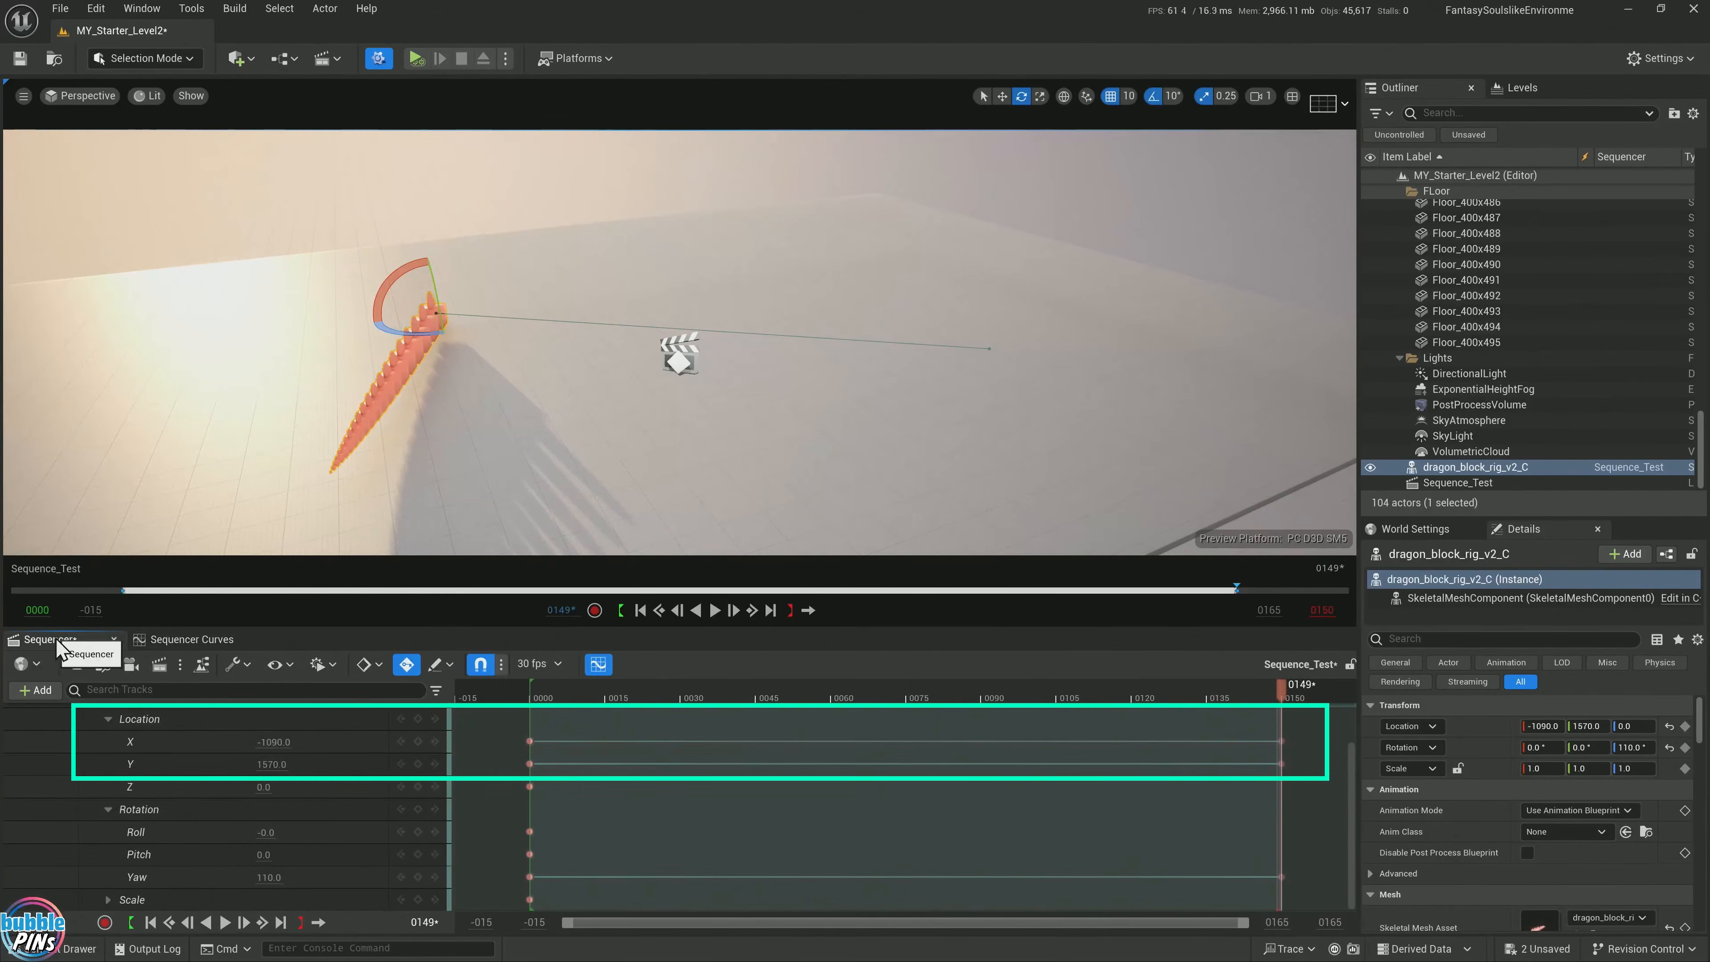
Show only the Location X curve in the curve editor, detached as a floating window, and scrub to frame 100
click(215, 766)
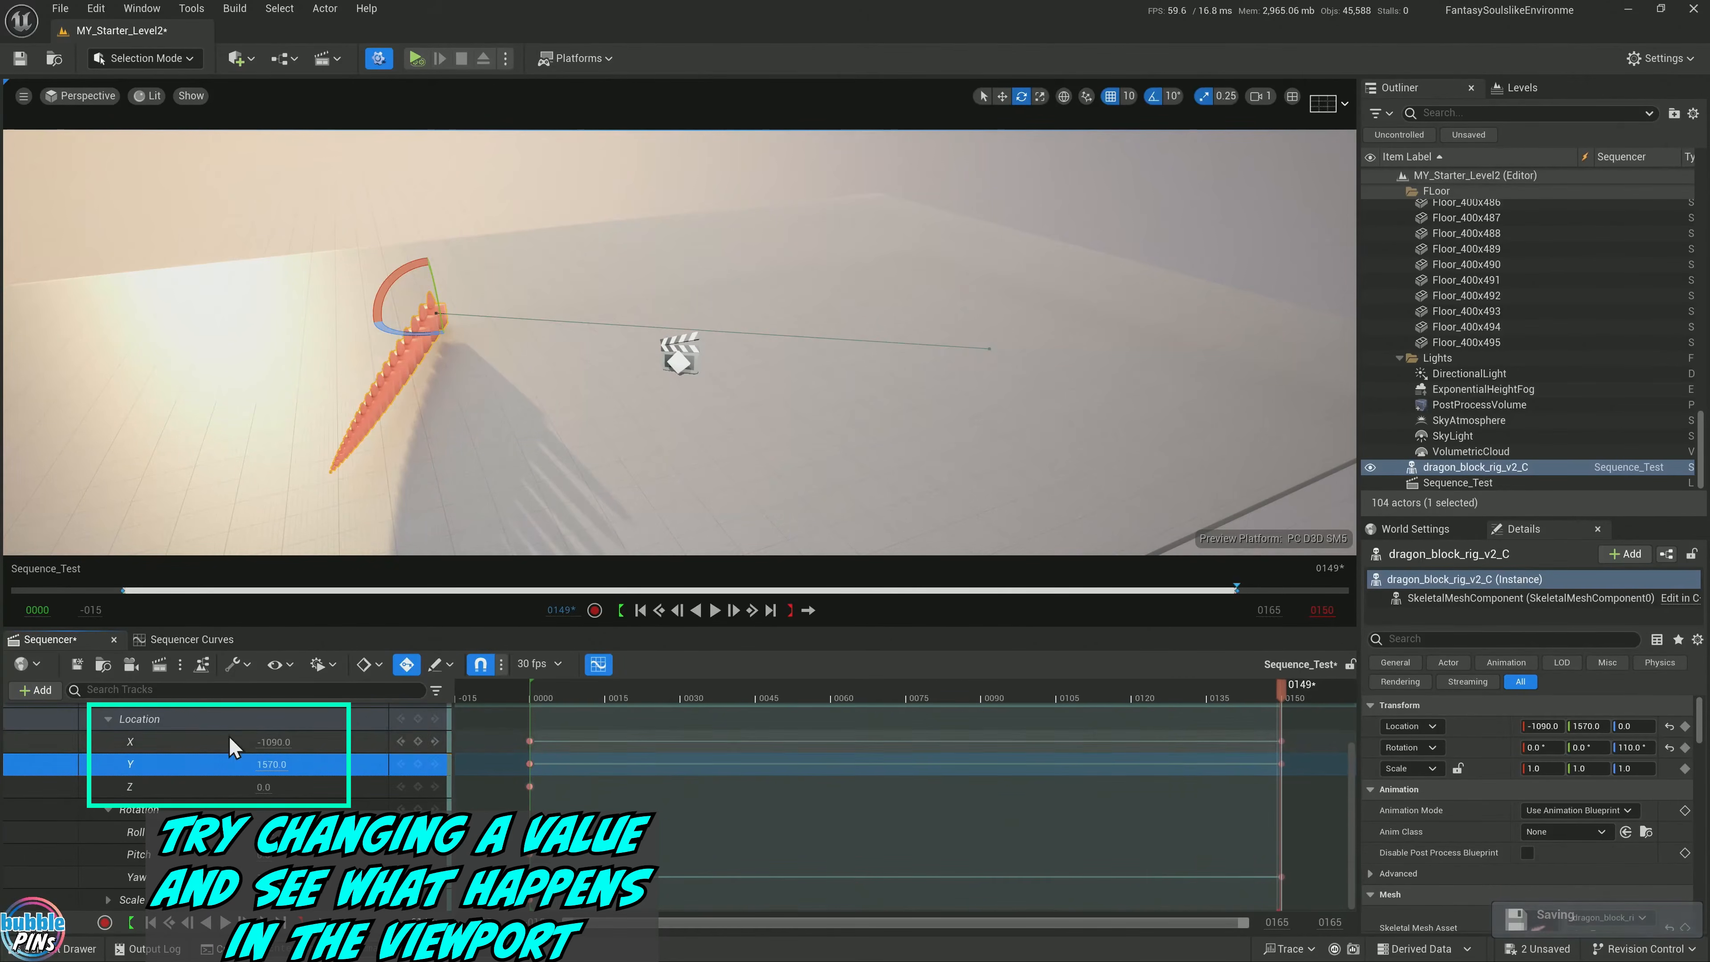
click(174, 748)
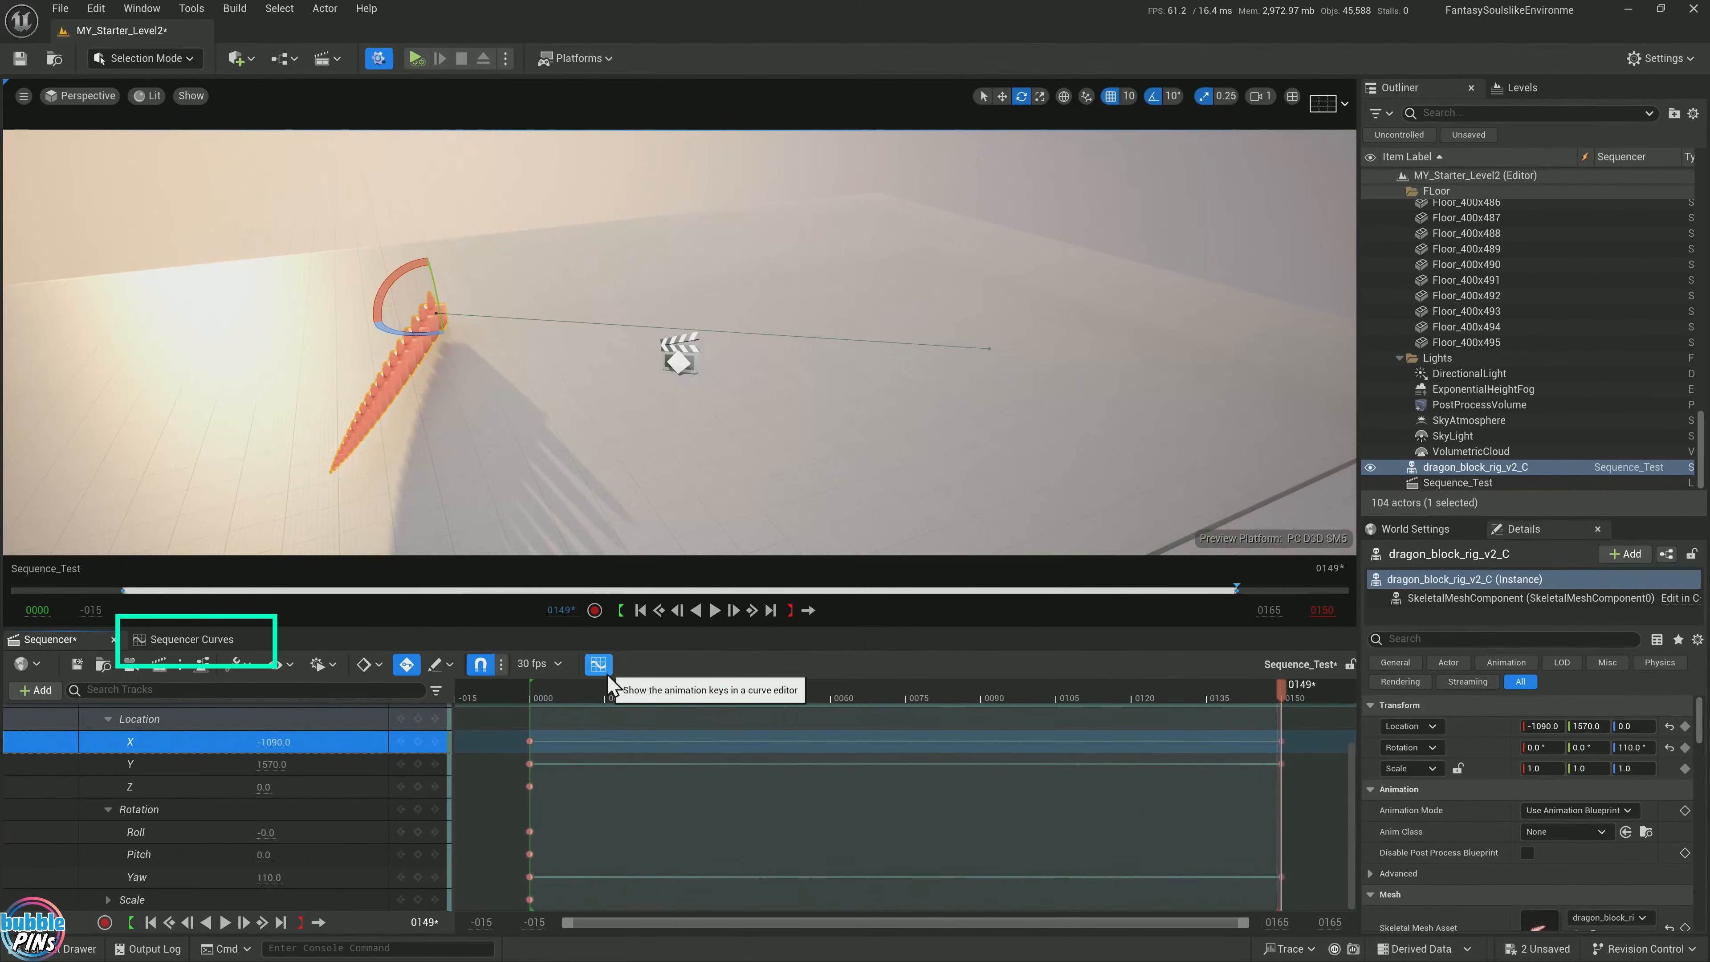
click(213, 643)
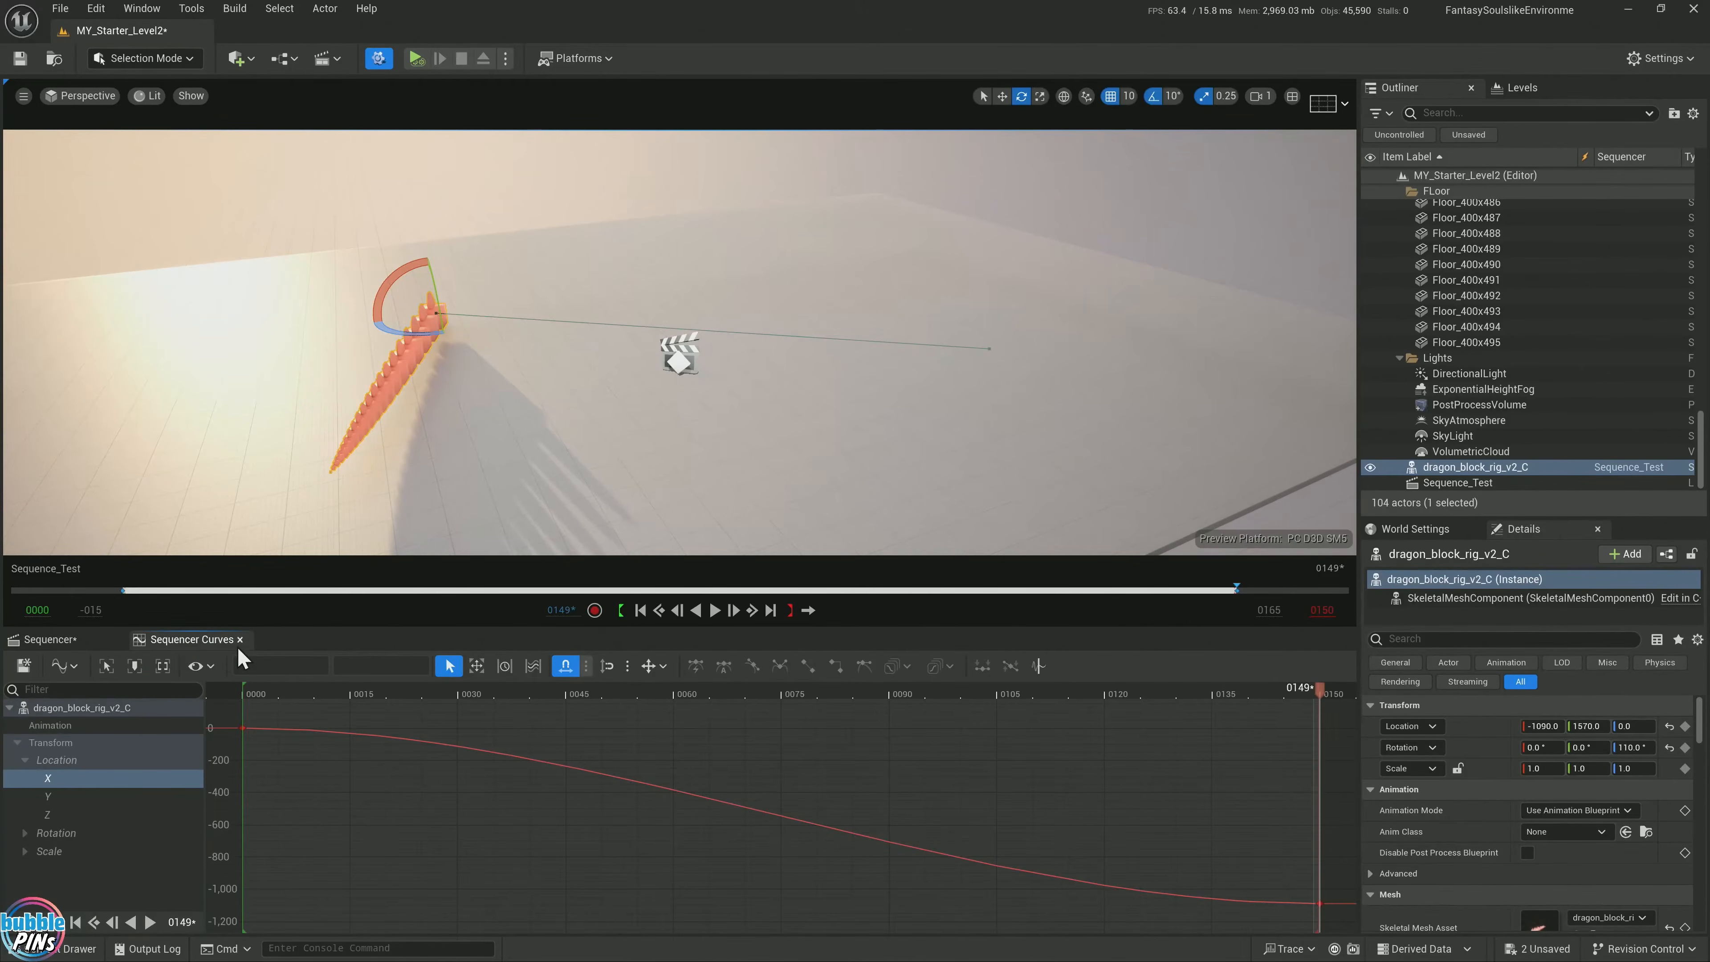
drag(195, 639, 816, 404)
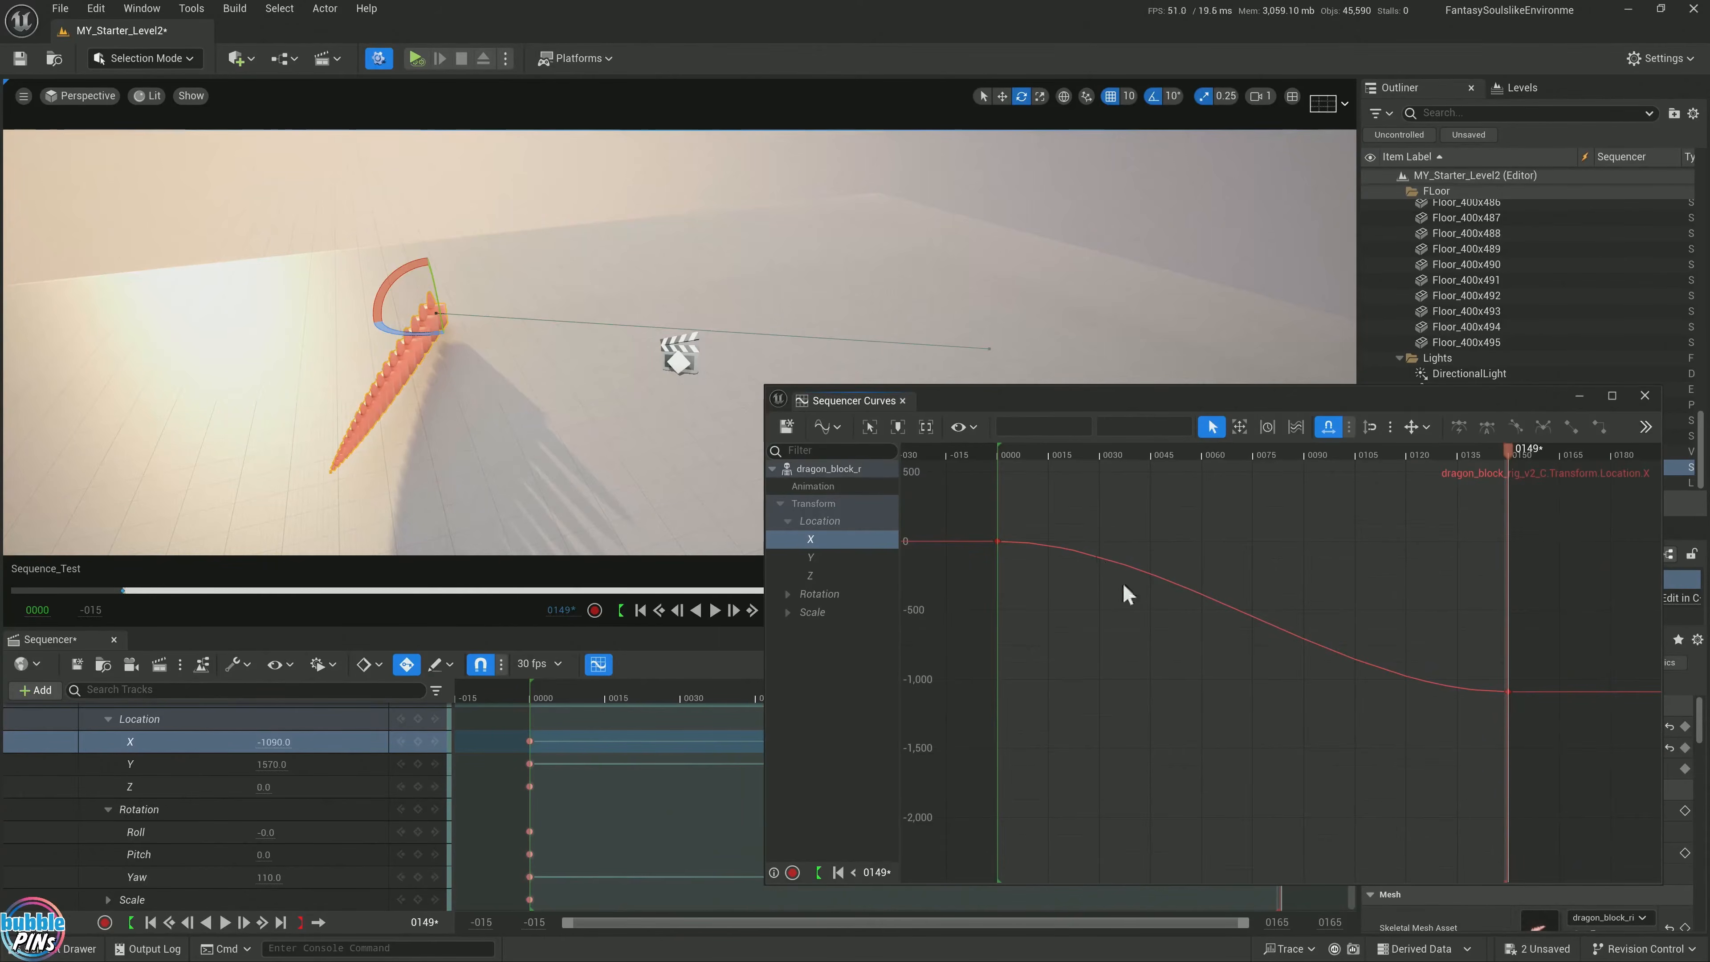
drag(1065, 483, 1337, 507)
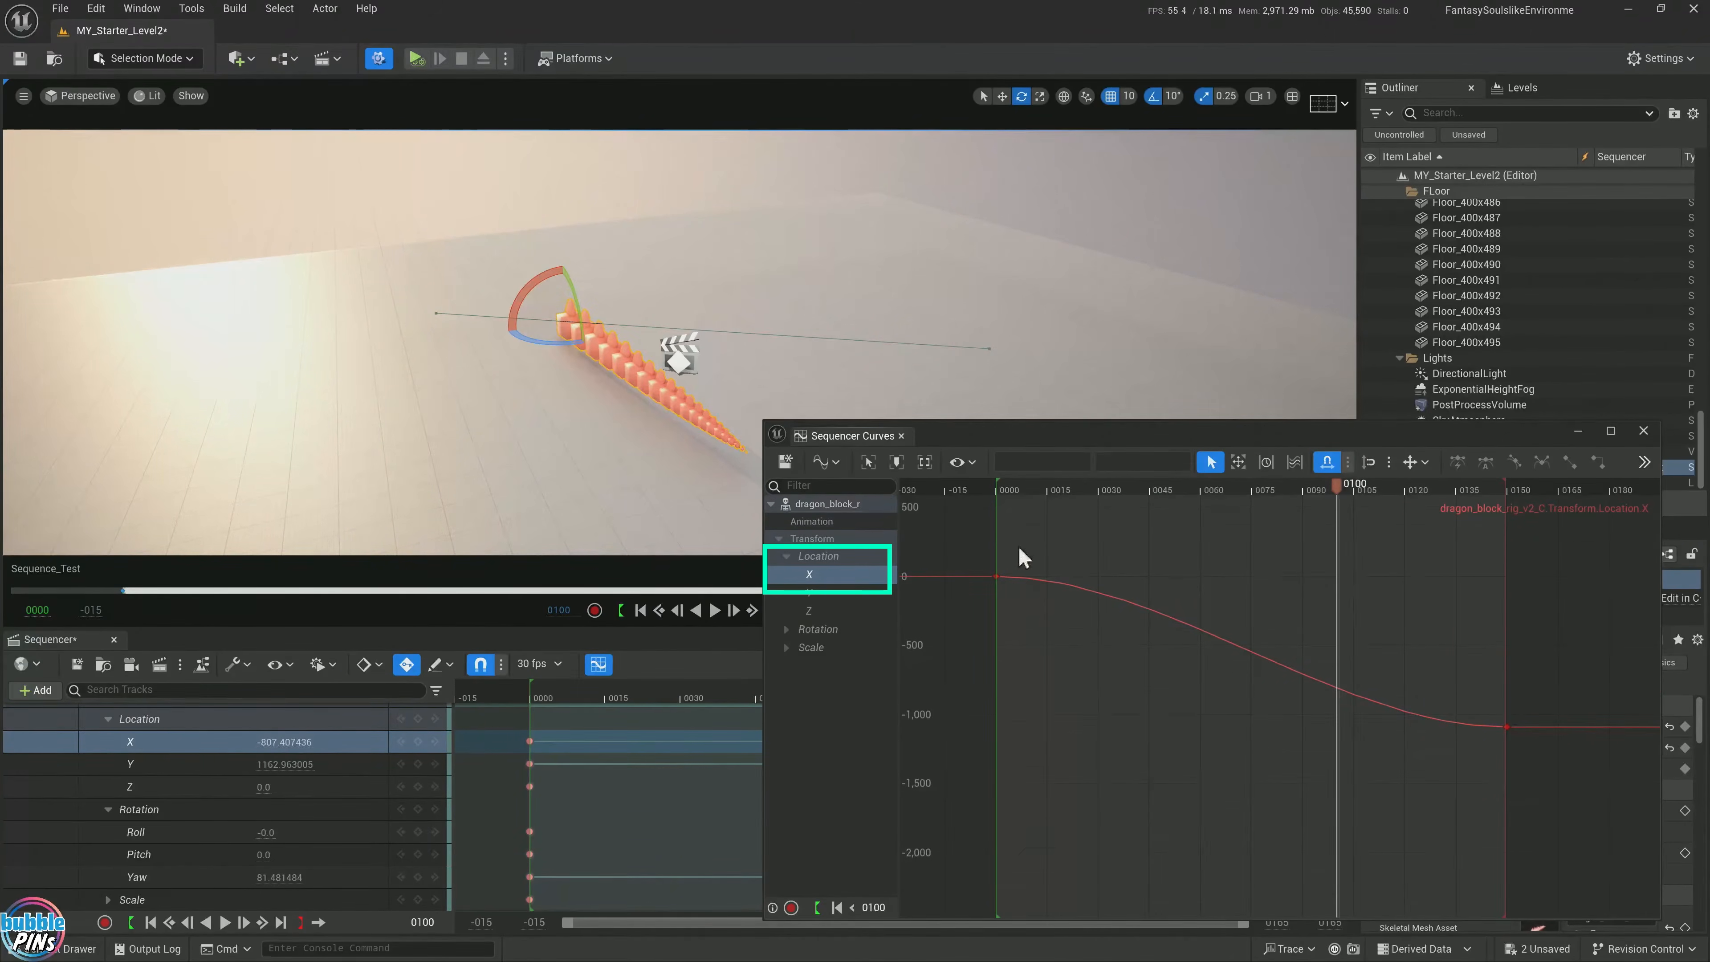
Raise the tangent of the frame 0 key on the Location X curve, play back the curved path, and reselect that key
drag(967, 540, 1034, 551)
key(ctrl+a)
click(1066, 657)
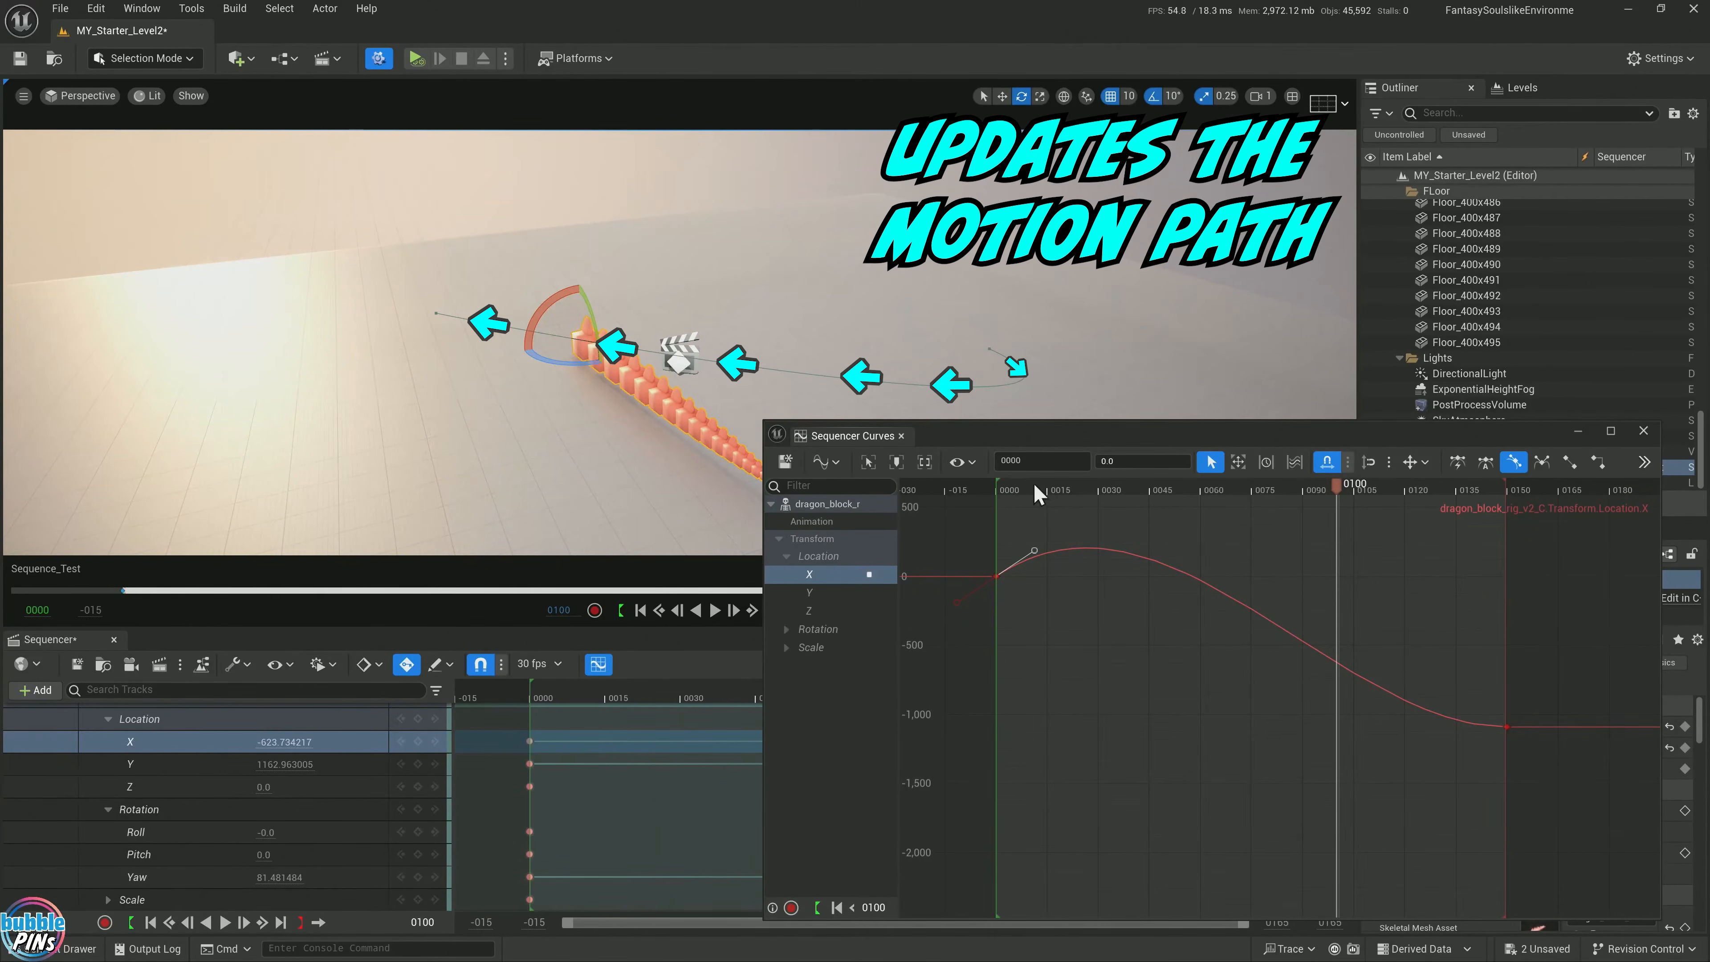
key(space)
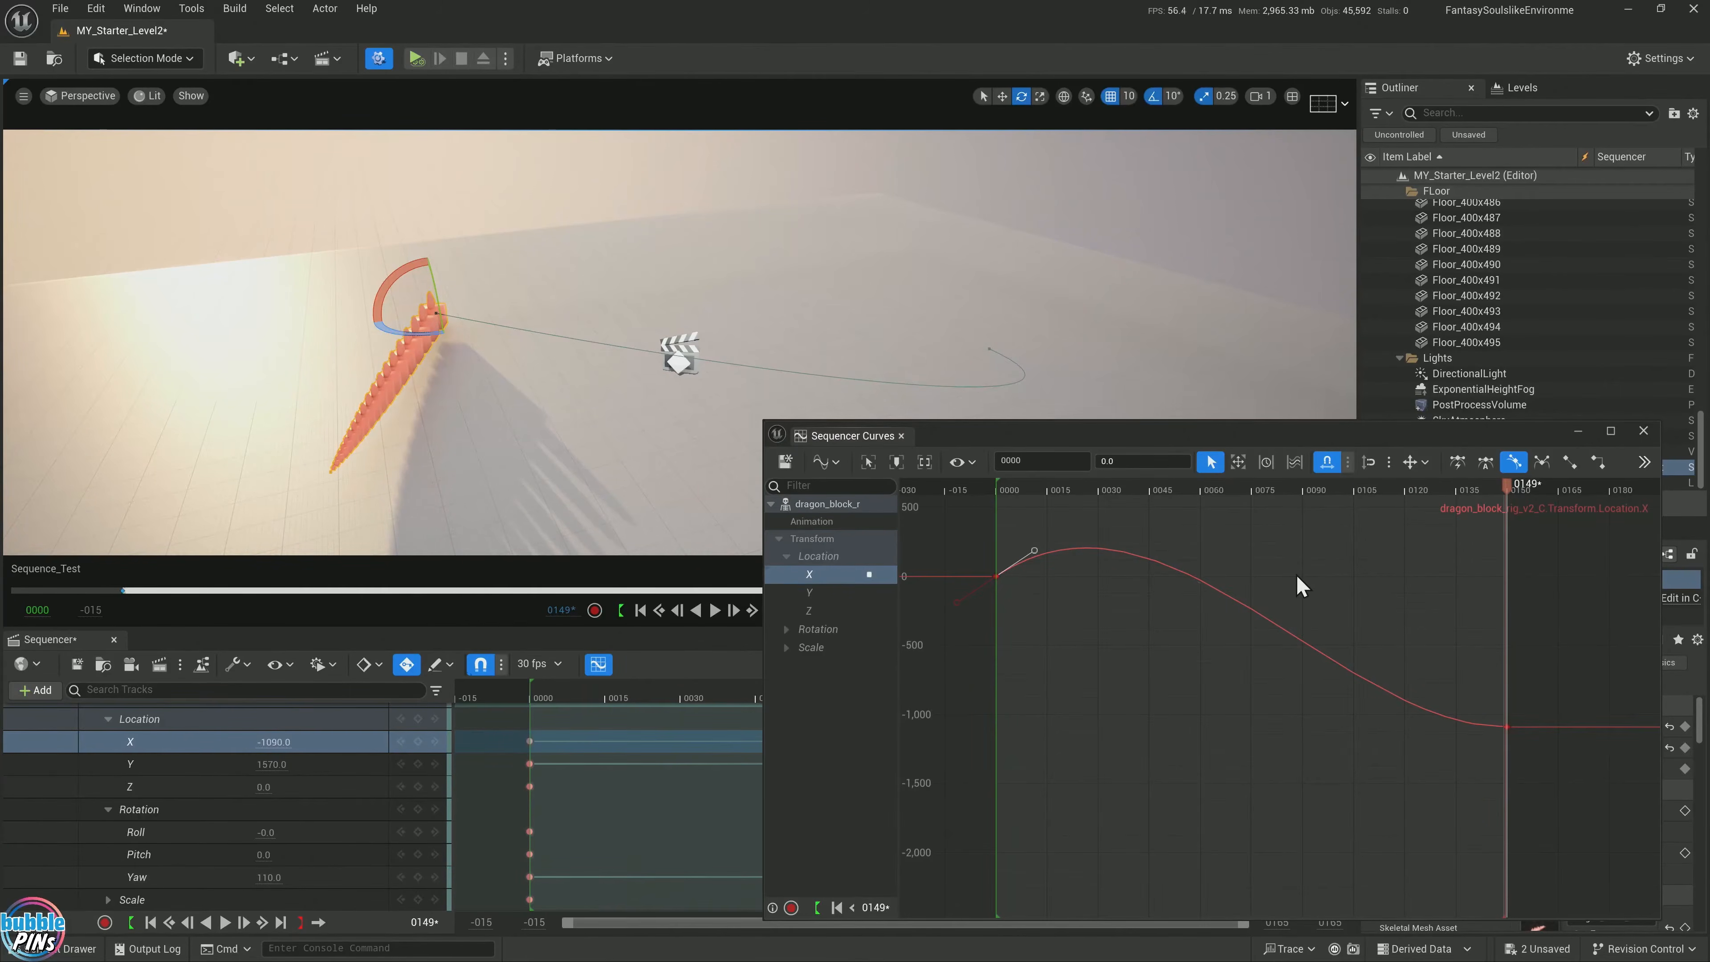
click(997, 575)
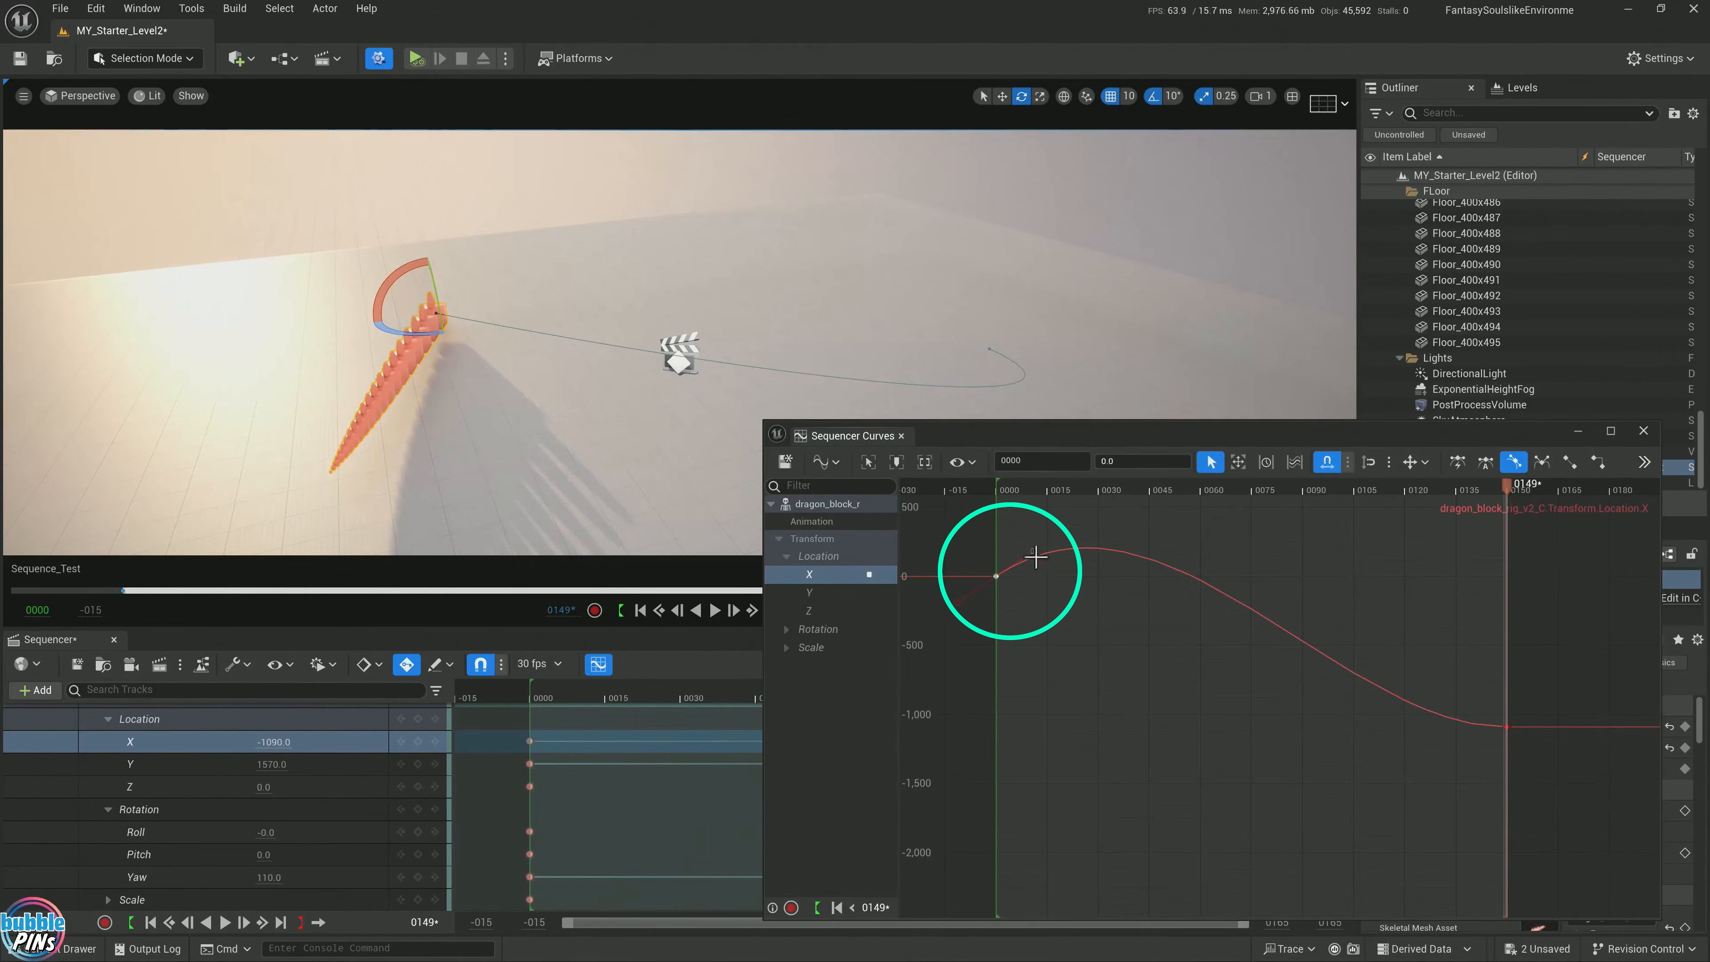
Level the frame 0 tangent on the Location X curve, widen the curve editor window, and try to lengthen the tangent
drag(1036, 558, 1077, 564)
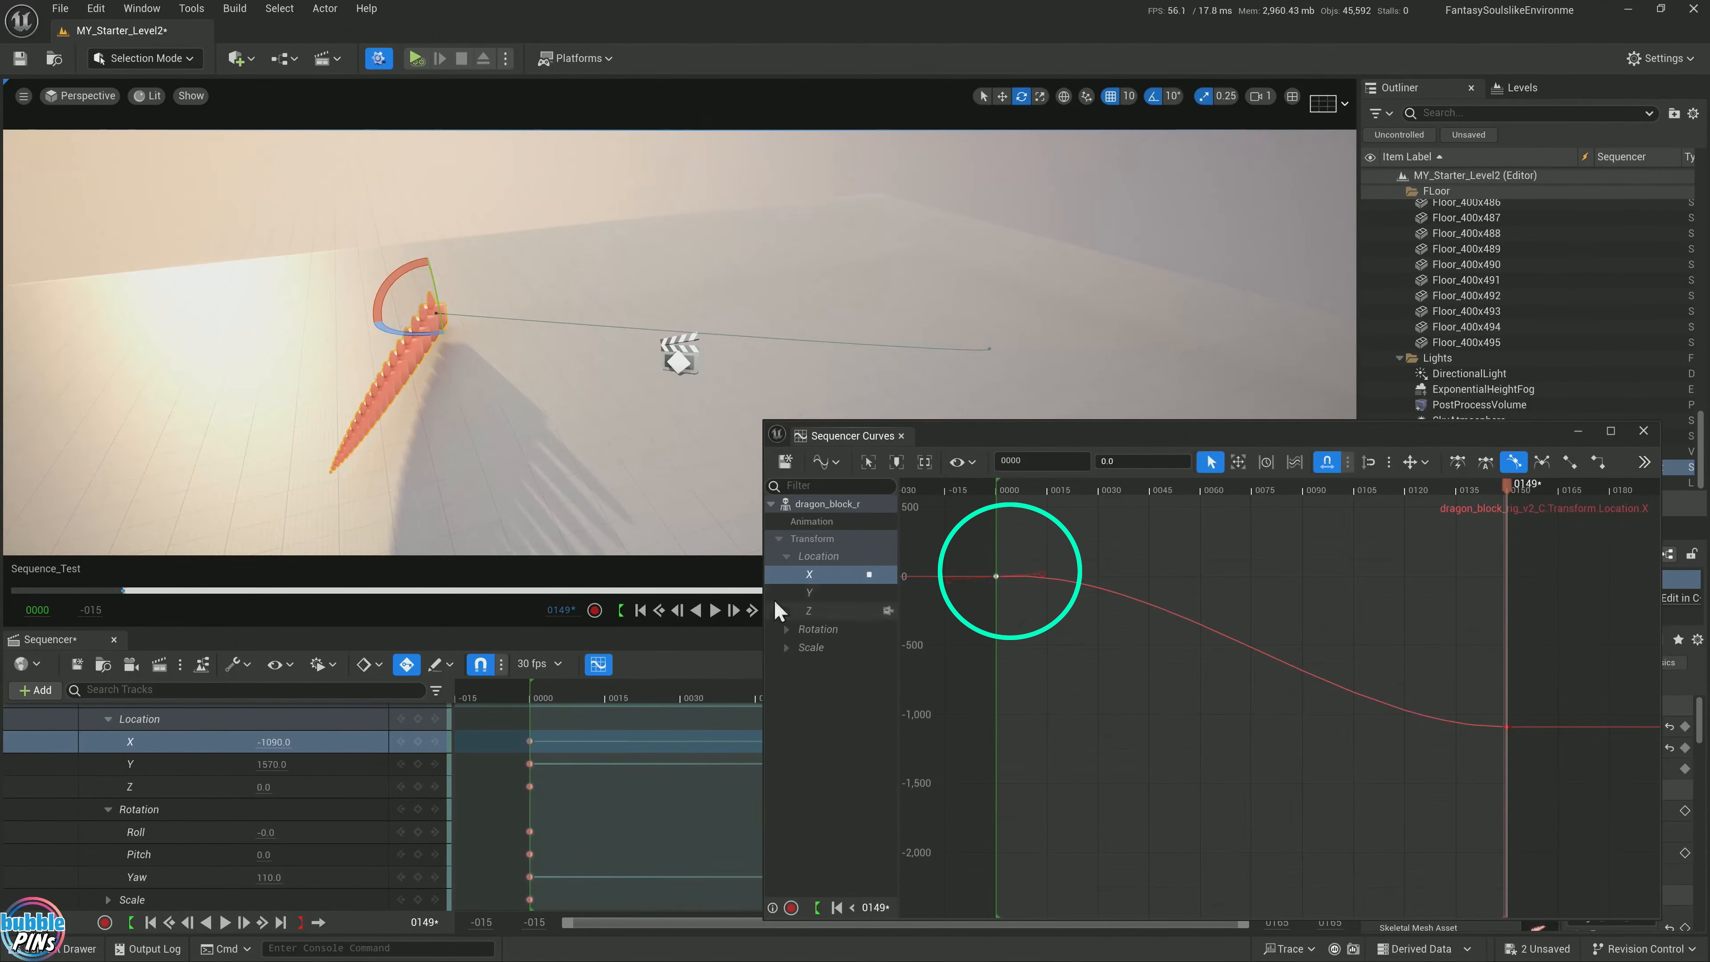
drag(765, 646, 578, 650)
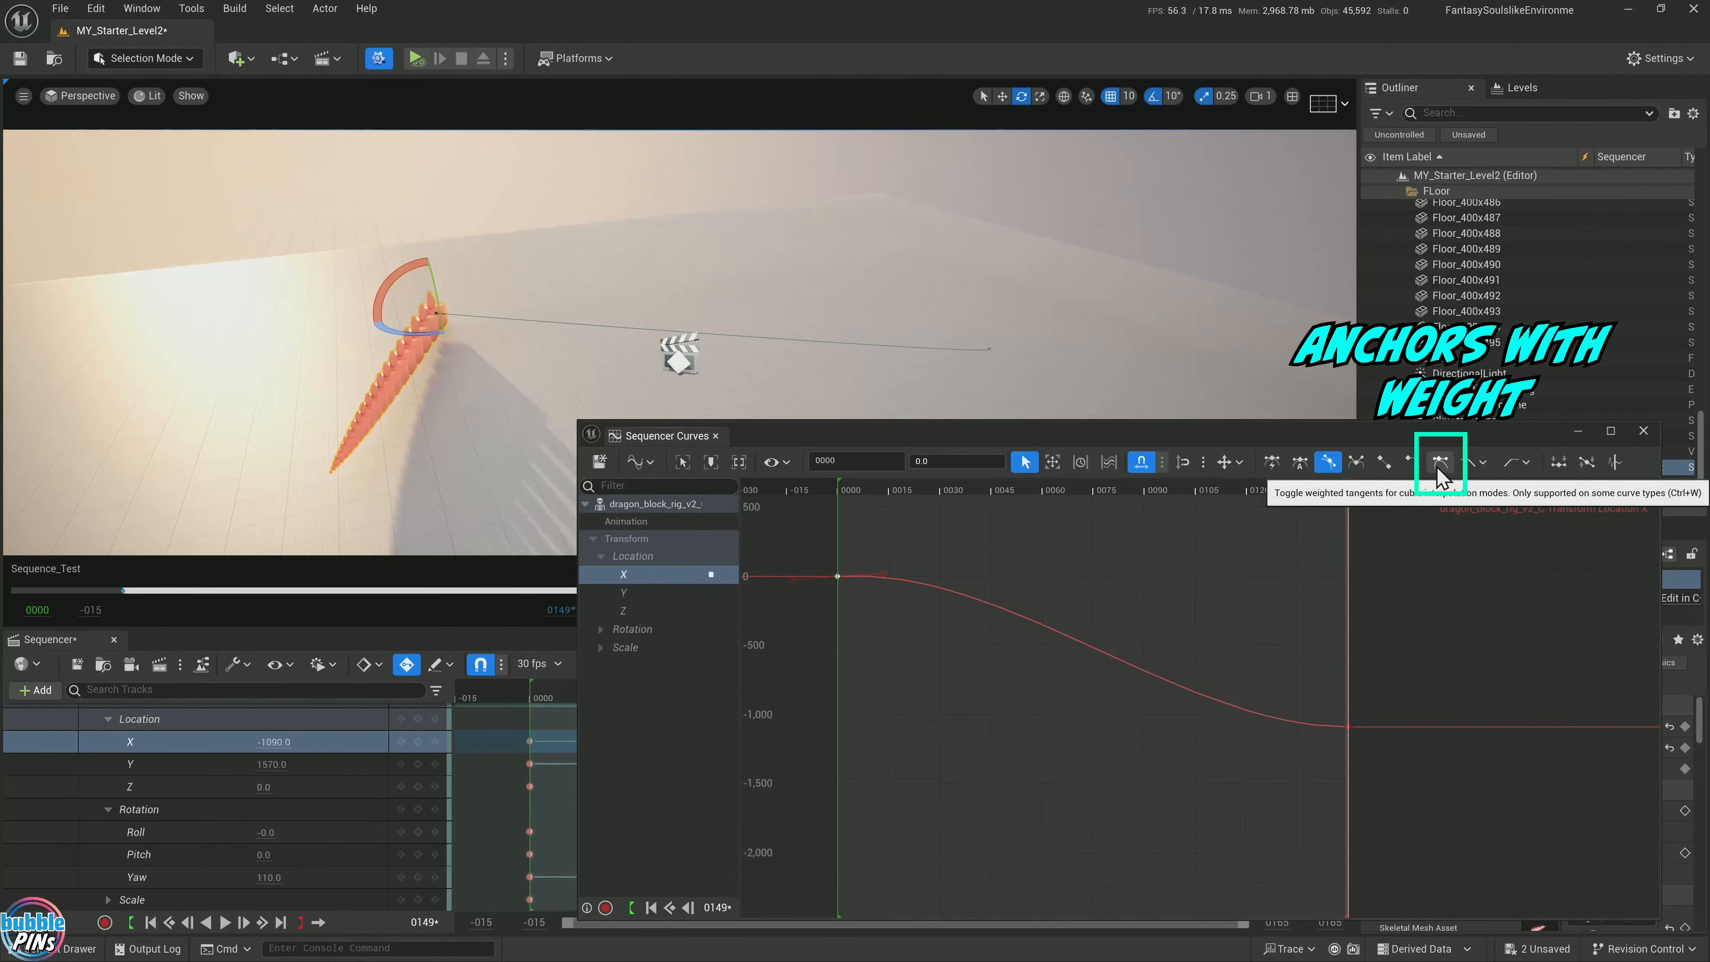
drag(884, 572, 1147, 574)
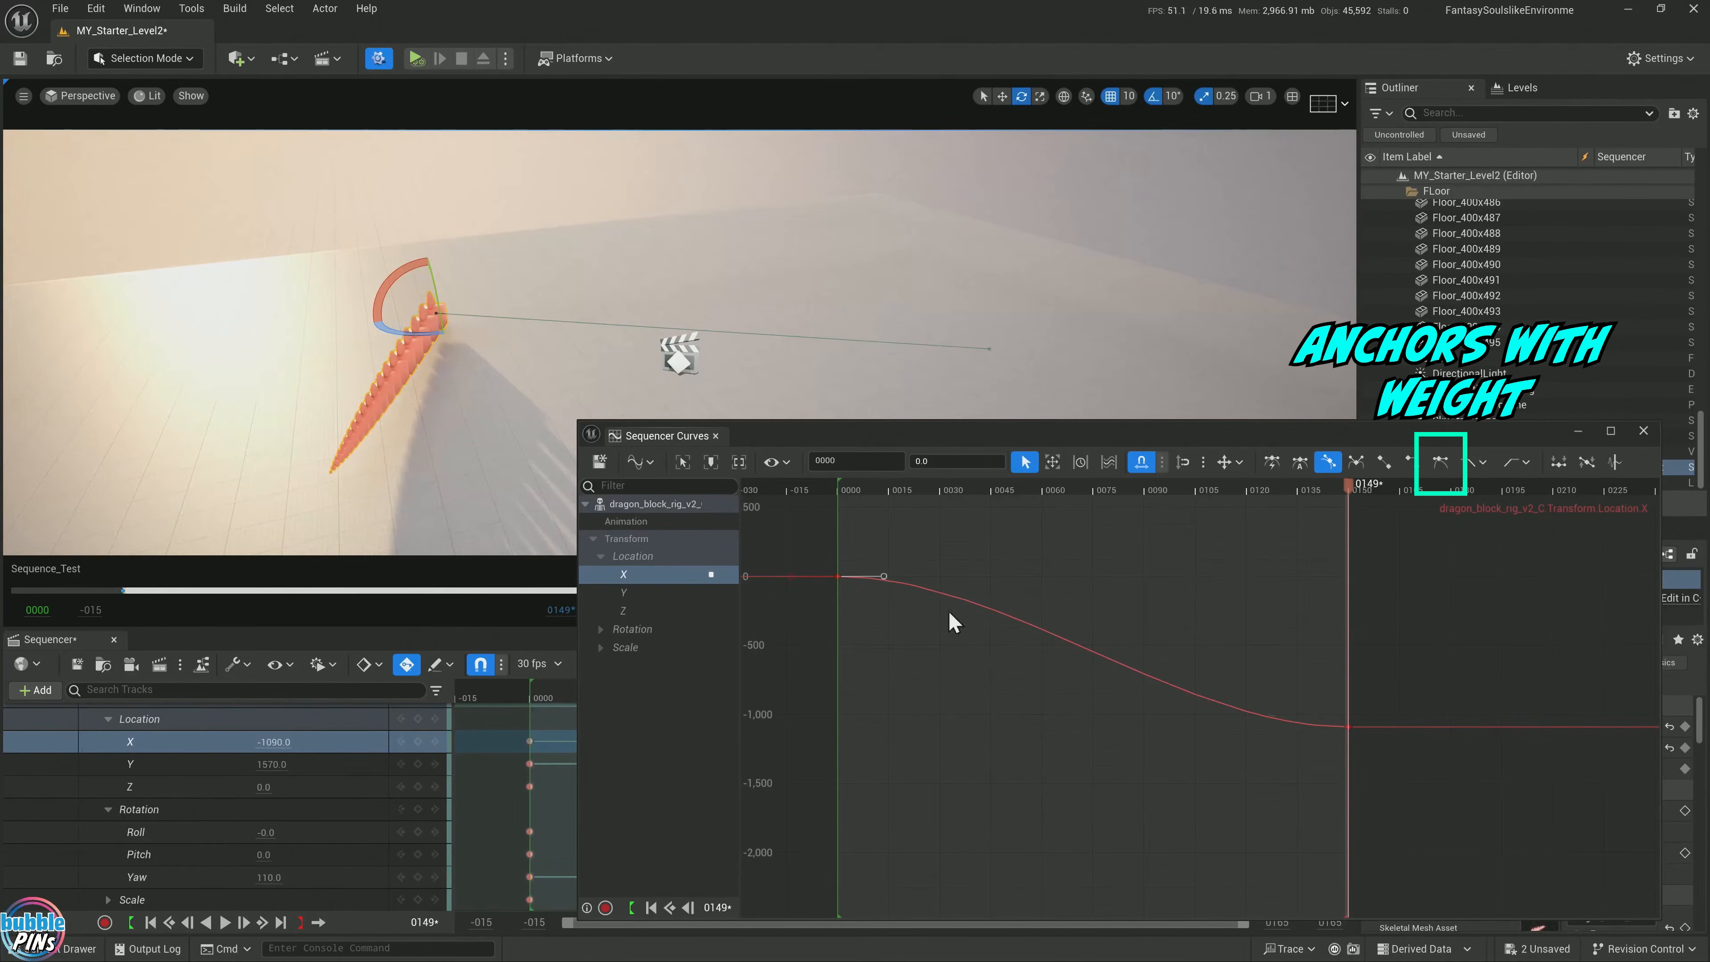
Turn on weighted tangents for both Location X keys, then select only the frame 0 key
drag(933, 655, 799, 545)
shift+drag(1291, 812, 1404, 687)
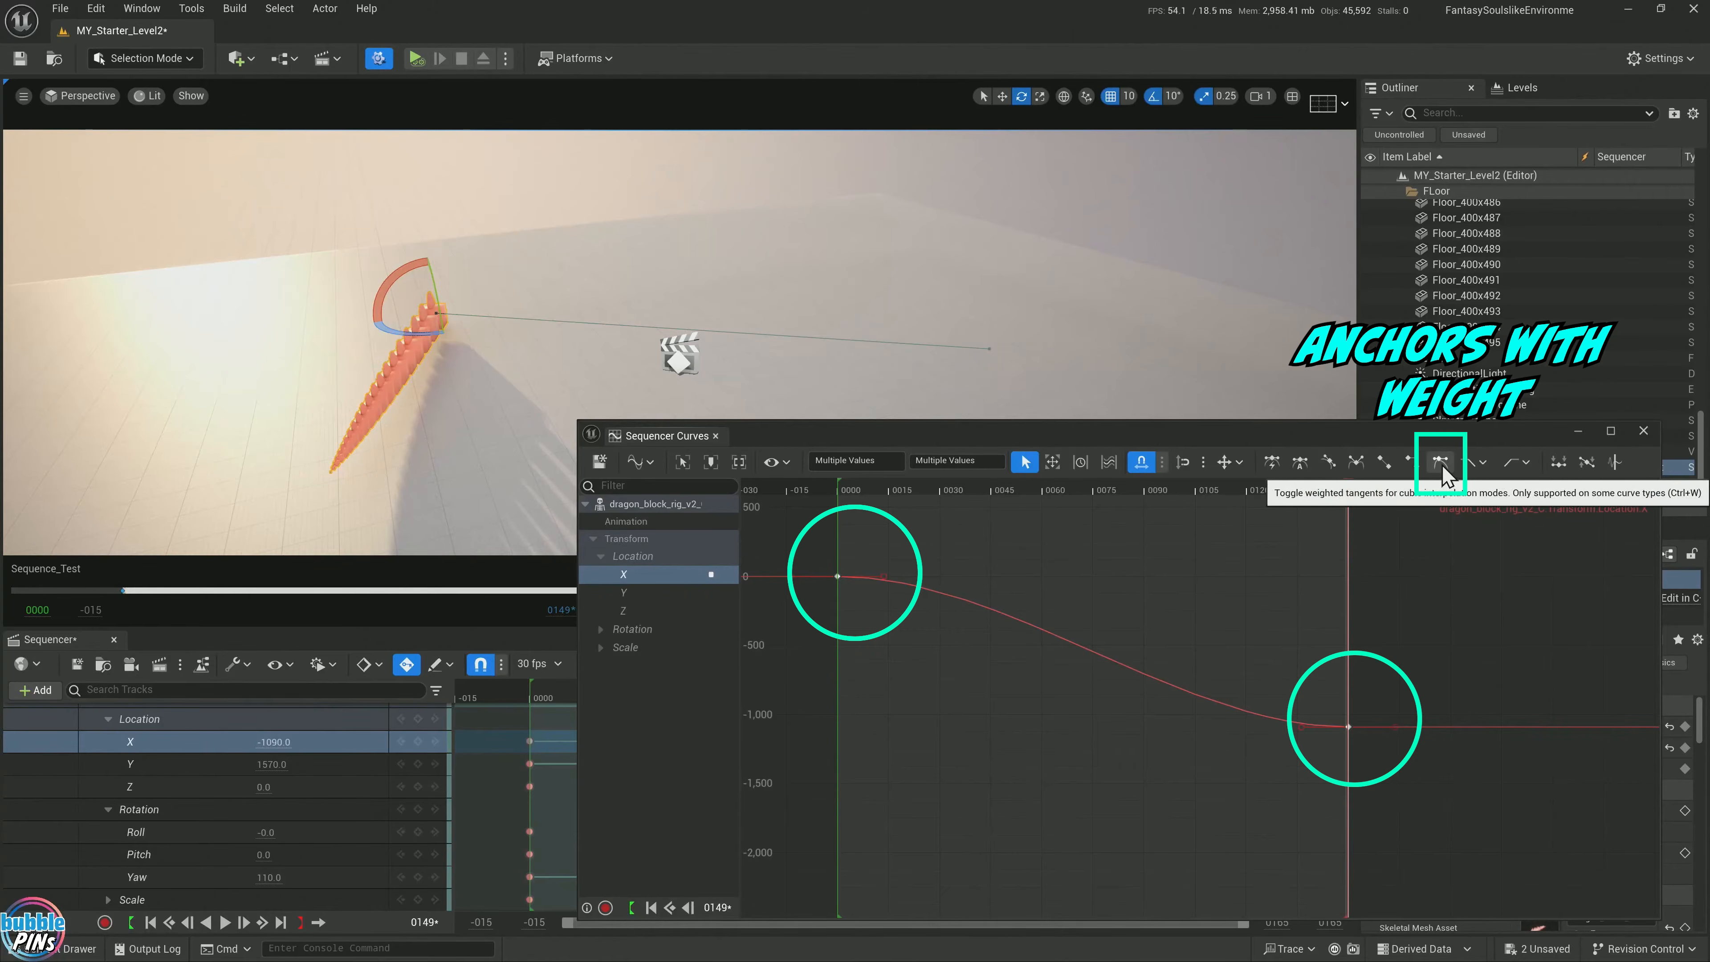
click(1038, 668)
drag(908, 664, 813, 567)
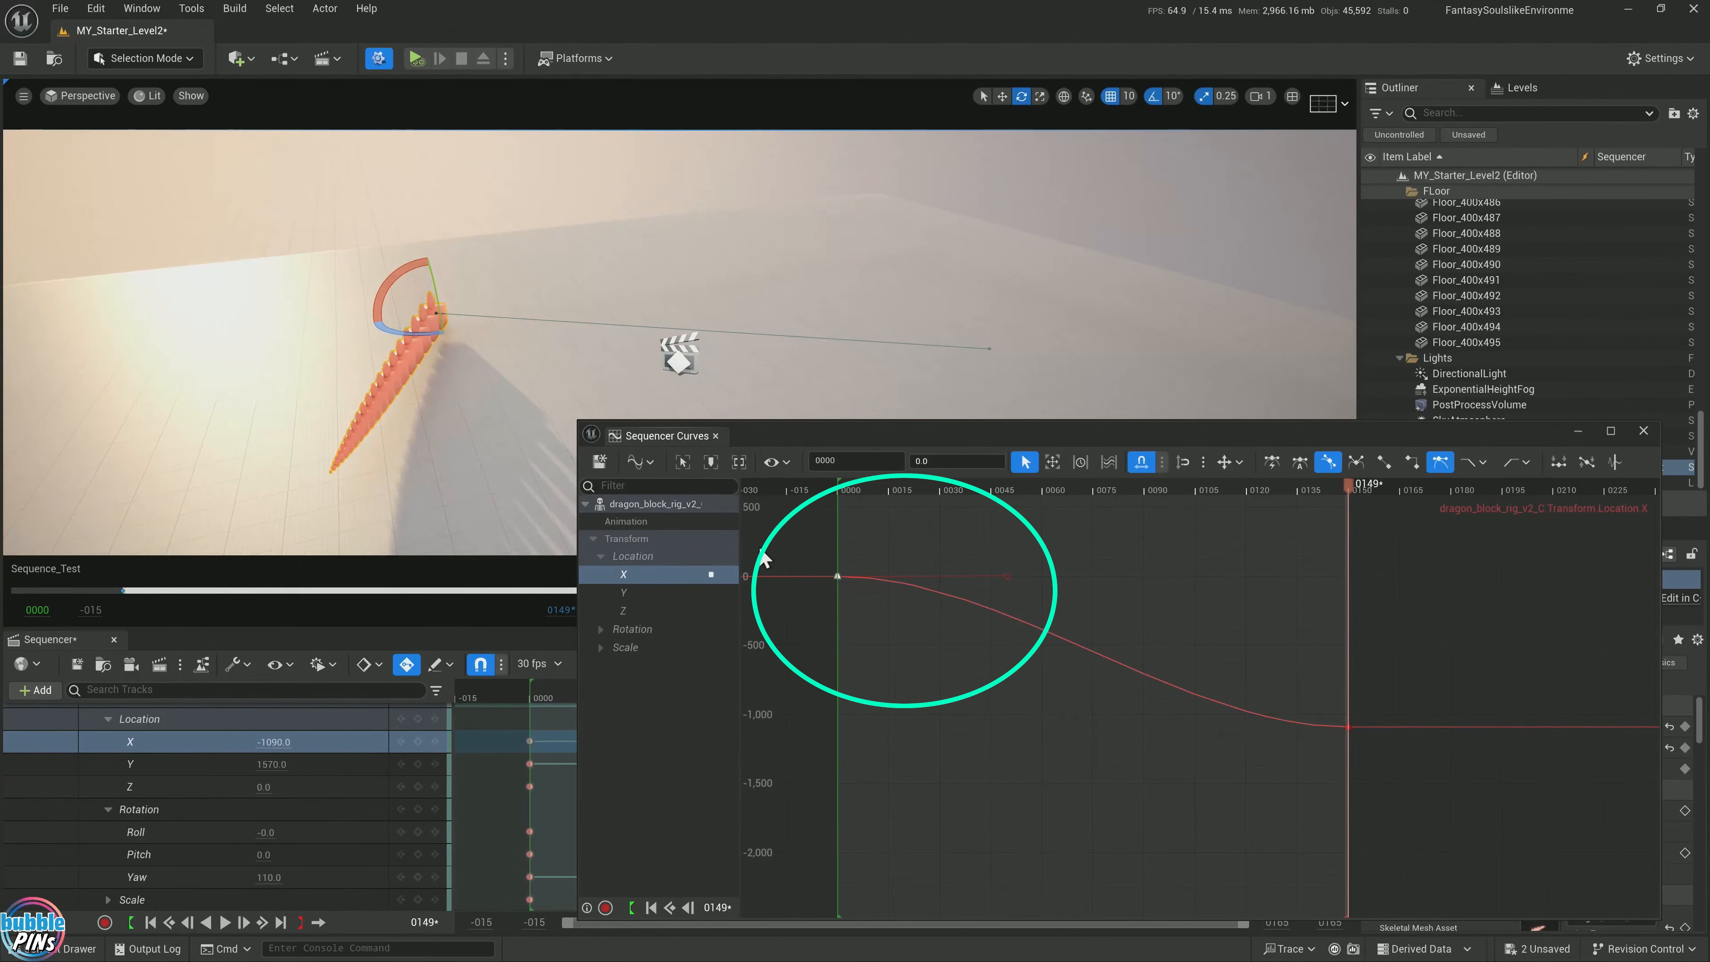
Pull the frame 0 weighted tangent on Location X down to about -1,300 near frame 62 and scrub to frame 53
drag(1007, 577, 1120, 845)
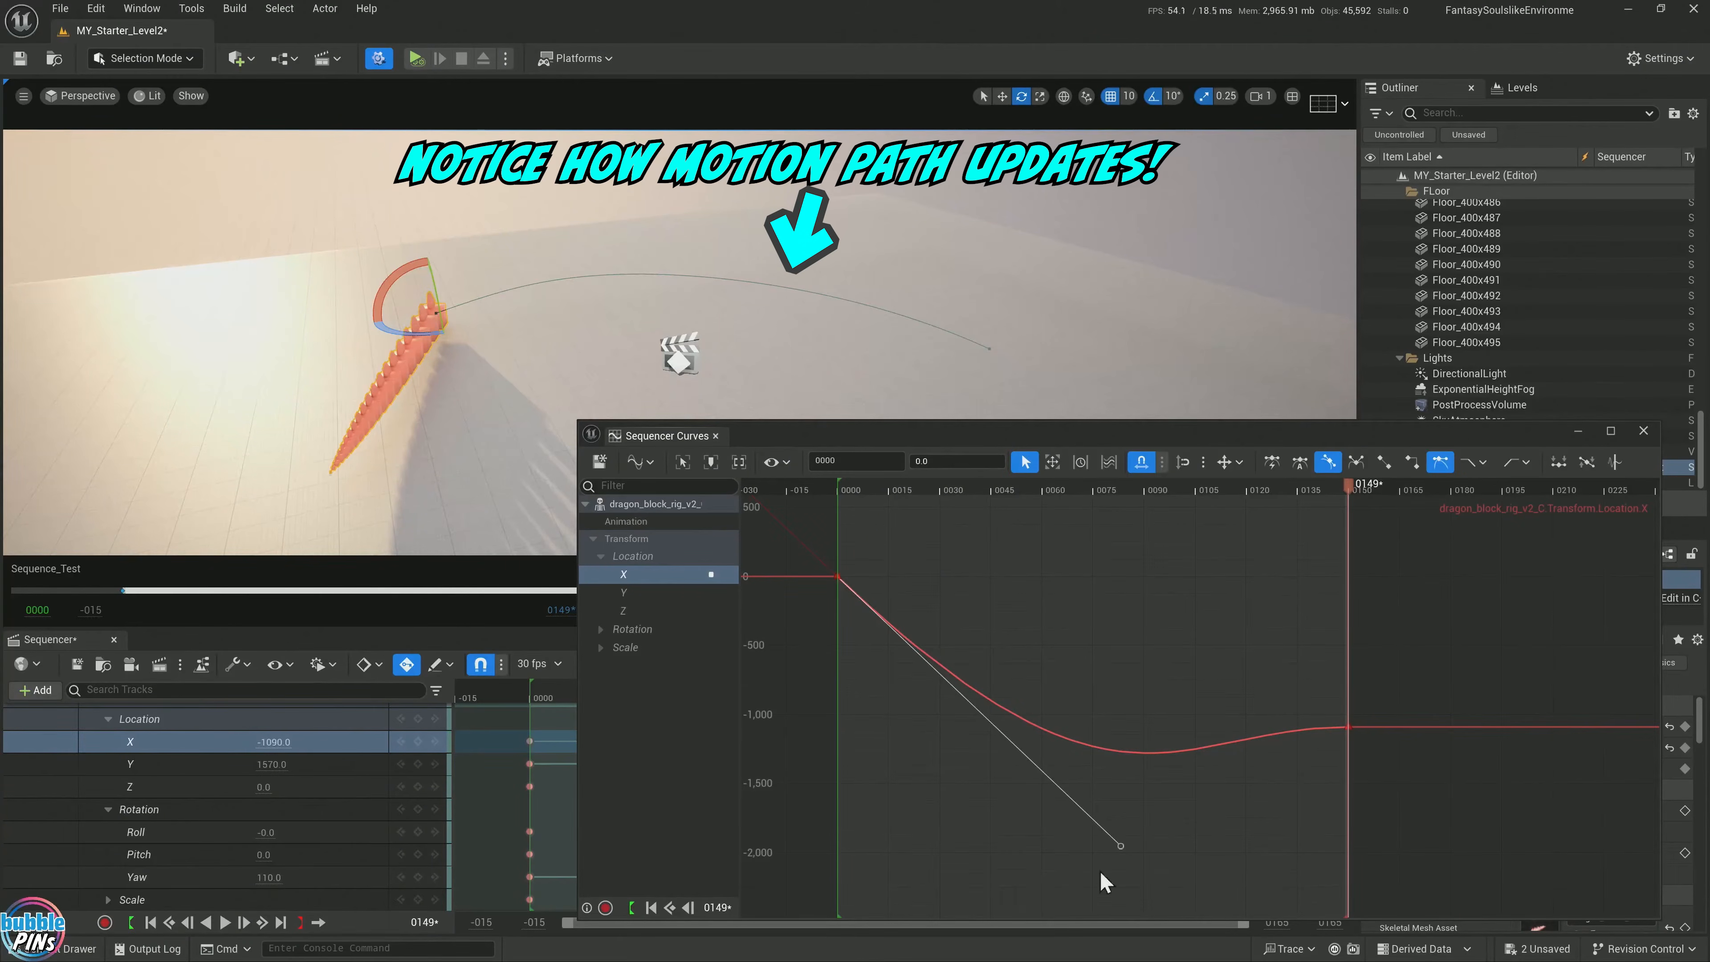
drag(1120, 845, 1056, 764)
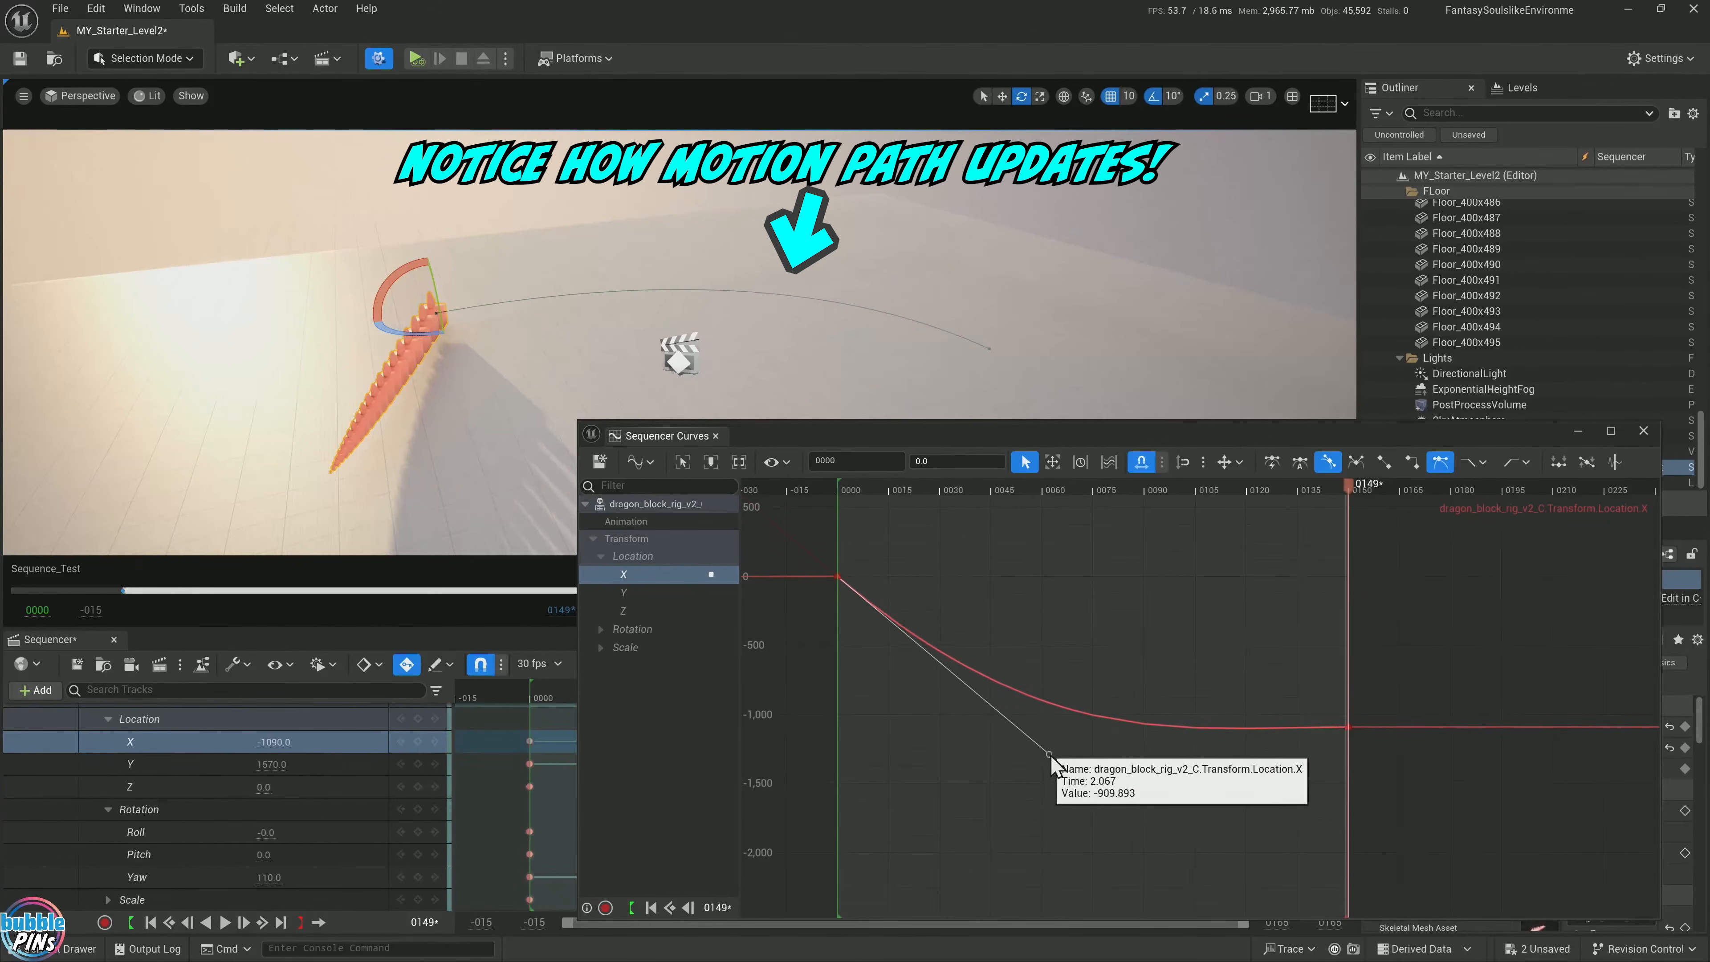
click(890, 486)
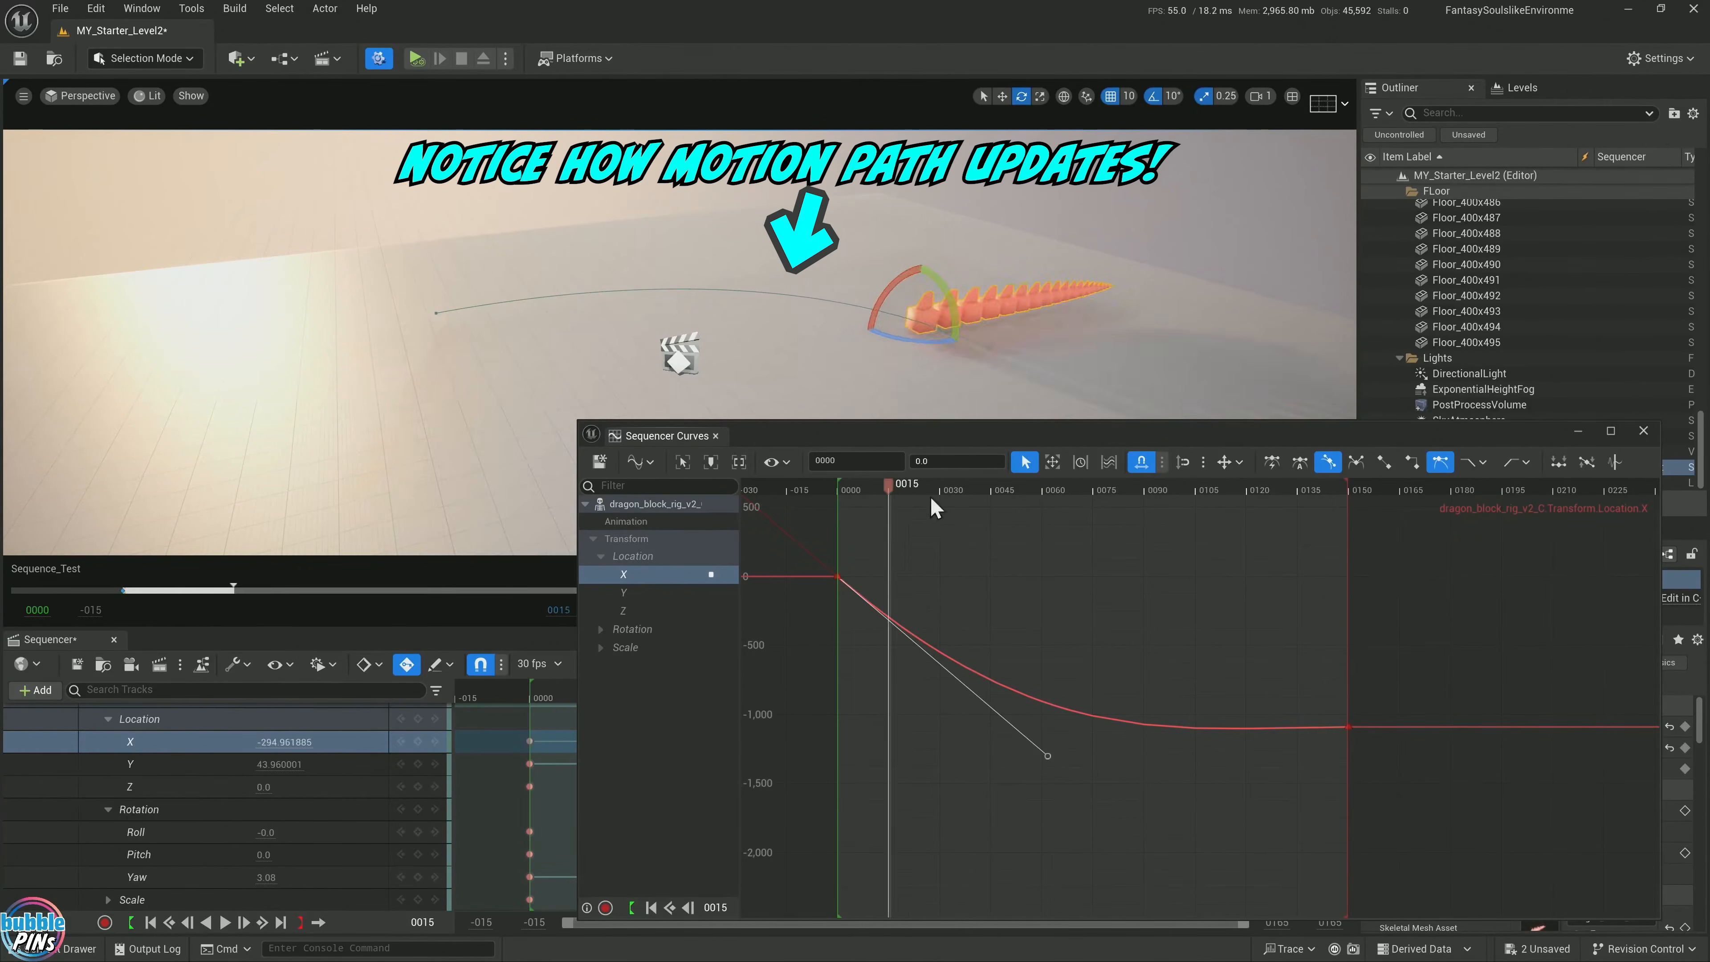
drag(932, 500, 1021, 679)
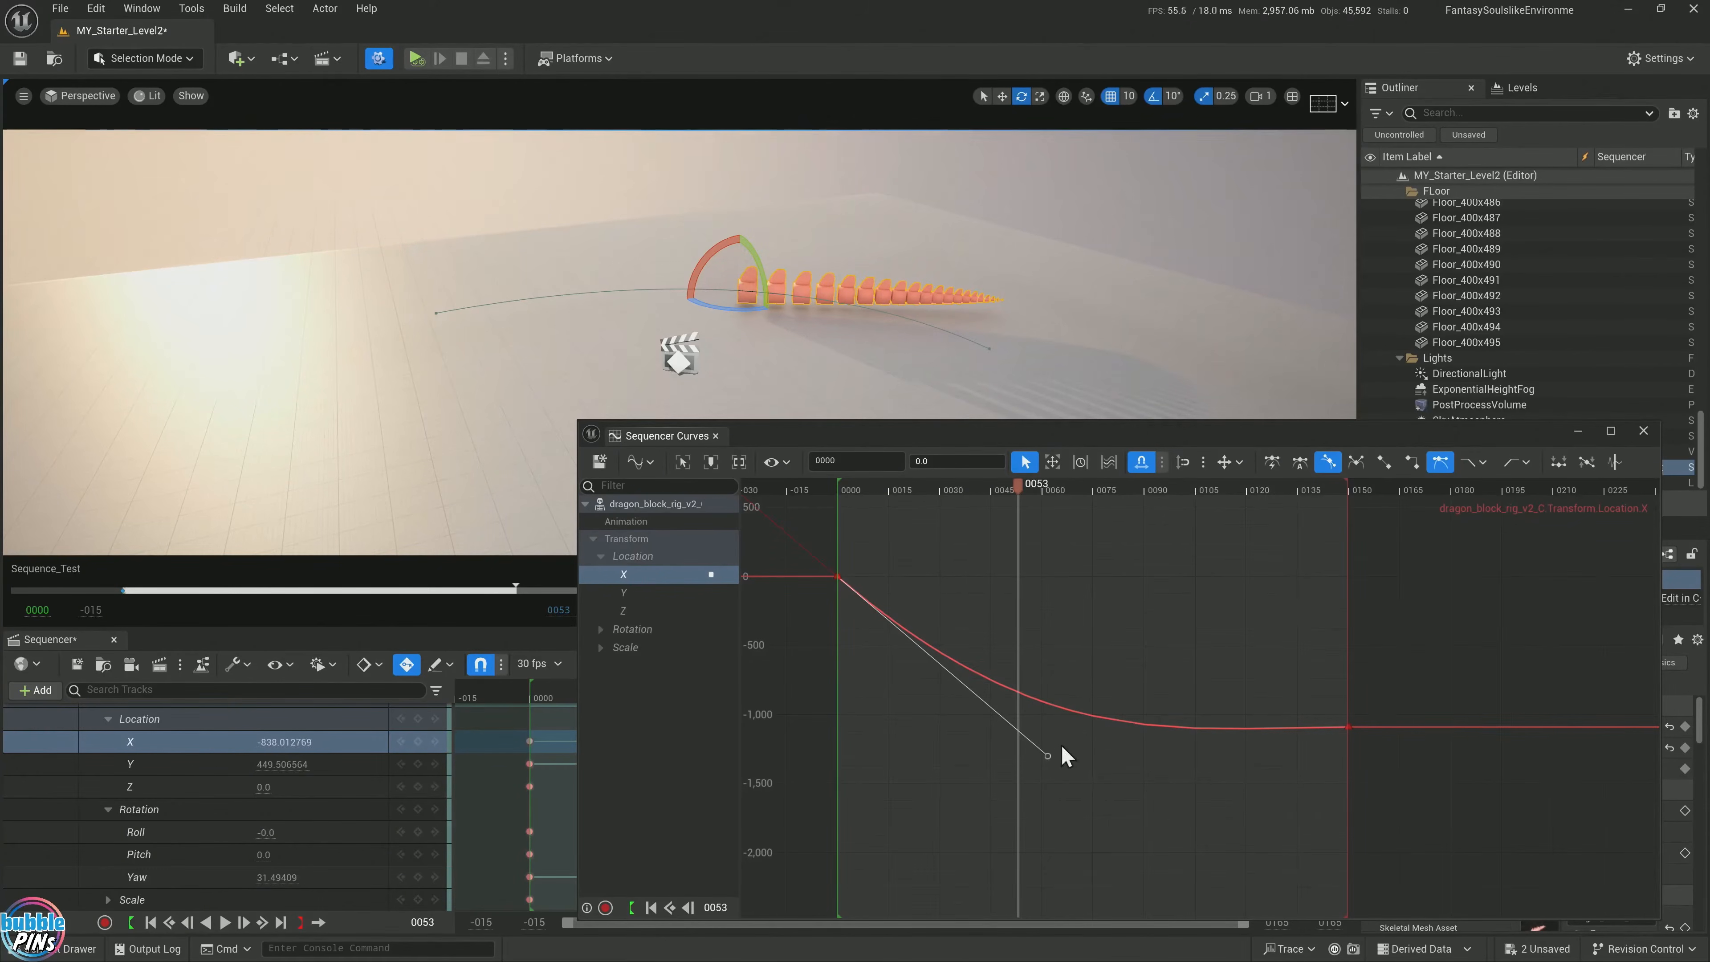
Bring the frame 0 tangent on Location X back to nearly level and raise the frame 150 tangent to about -240 near frame 111
mouse_move(1049, 757)
drag(1049, 757, 946, 581)
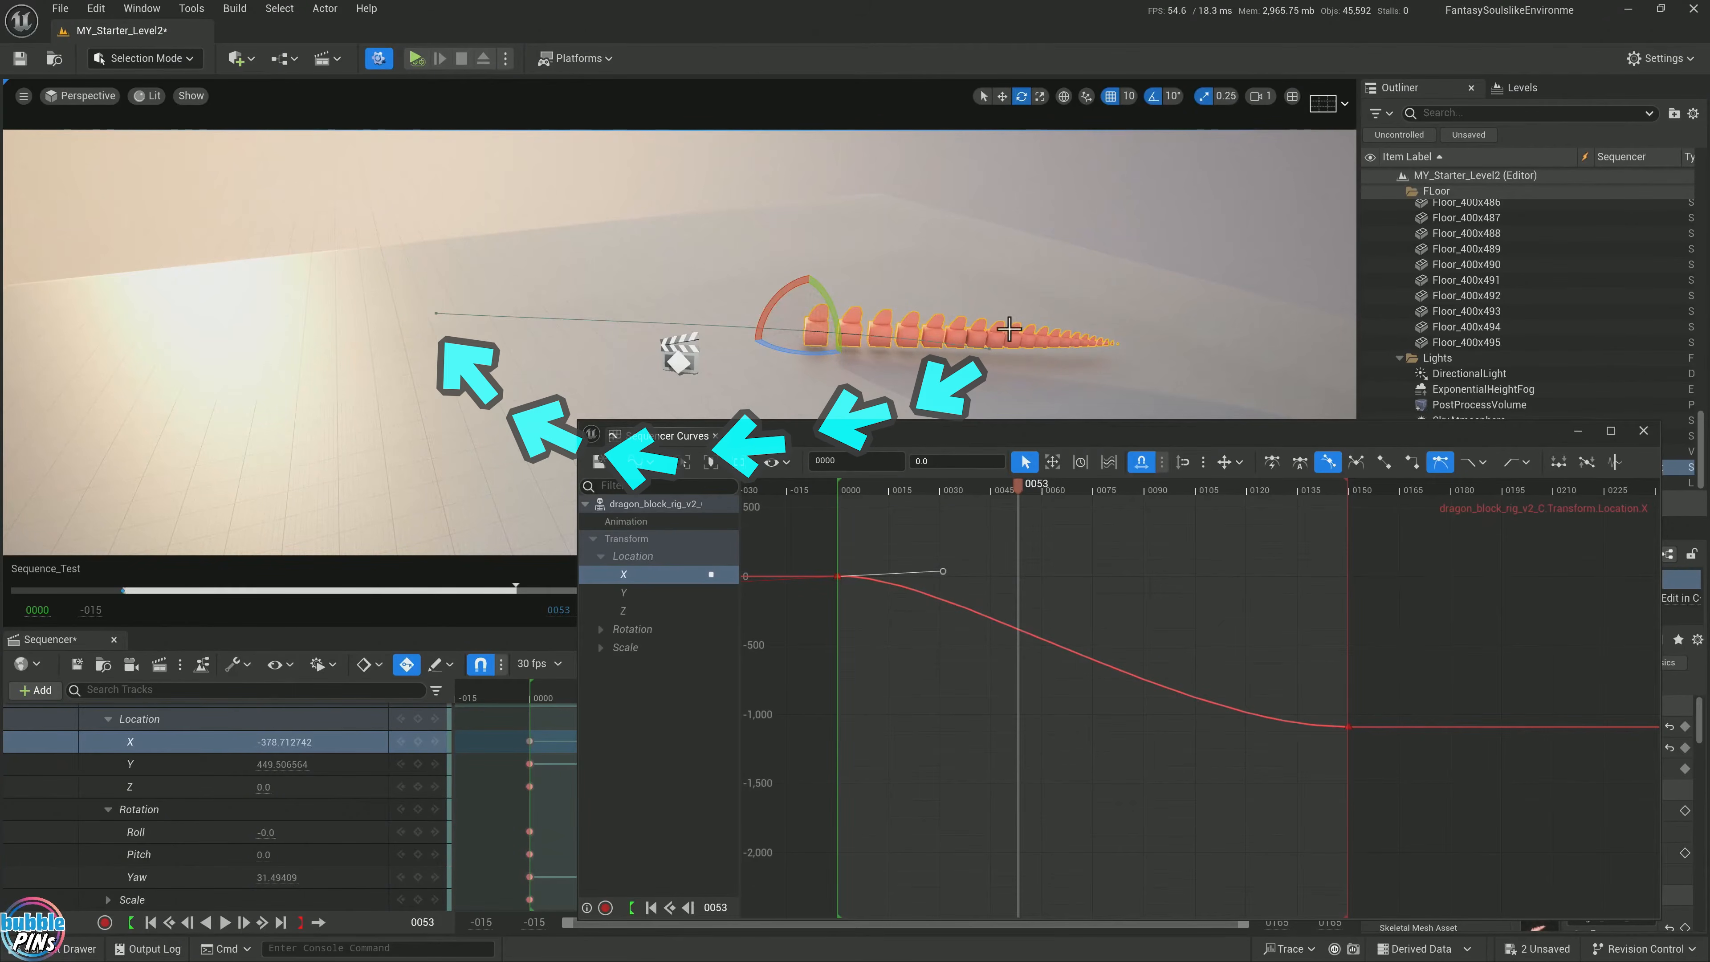
click(1348, 726)
drag(1243, 727, 1304, 598)
click(838, 575)
drag(942, 577, 1481, 677)
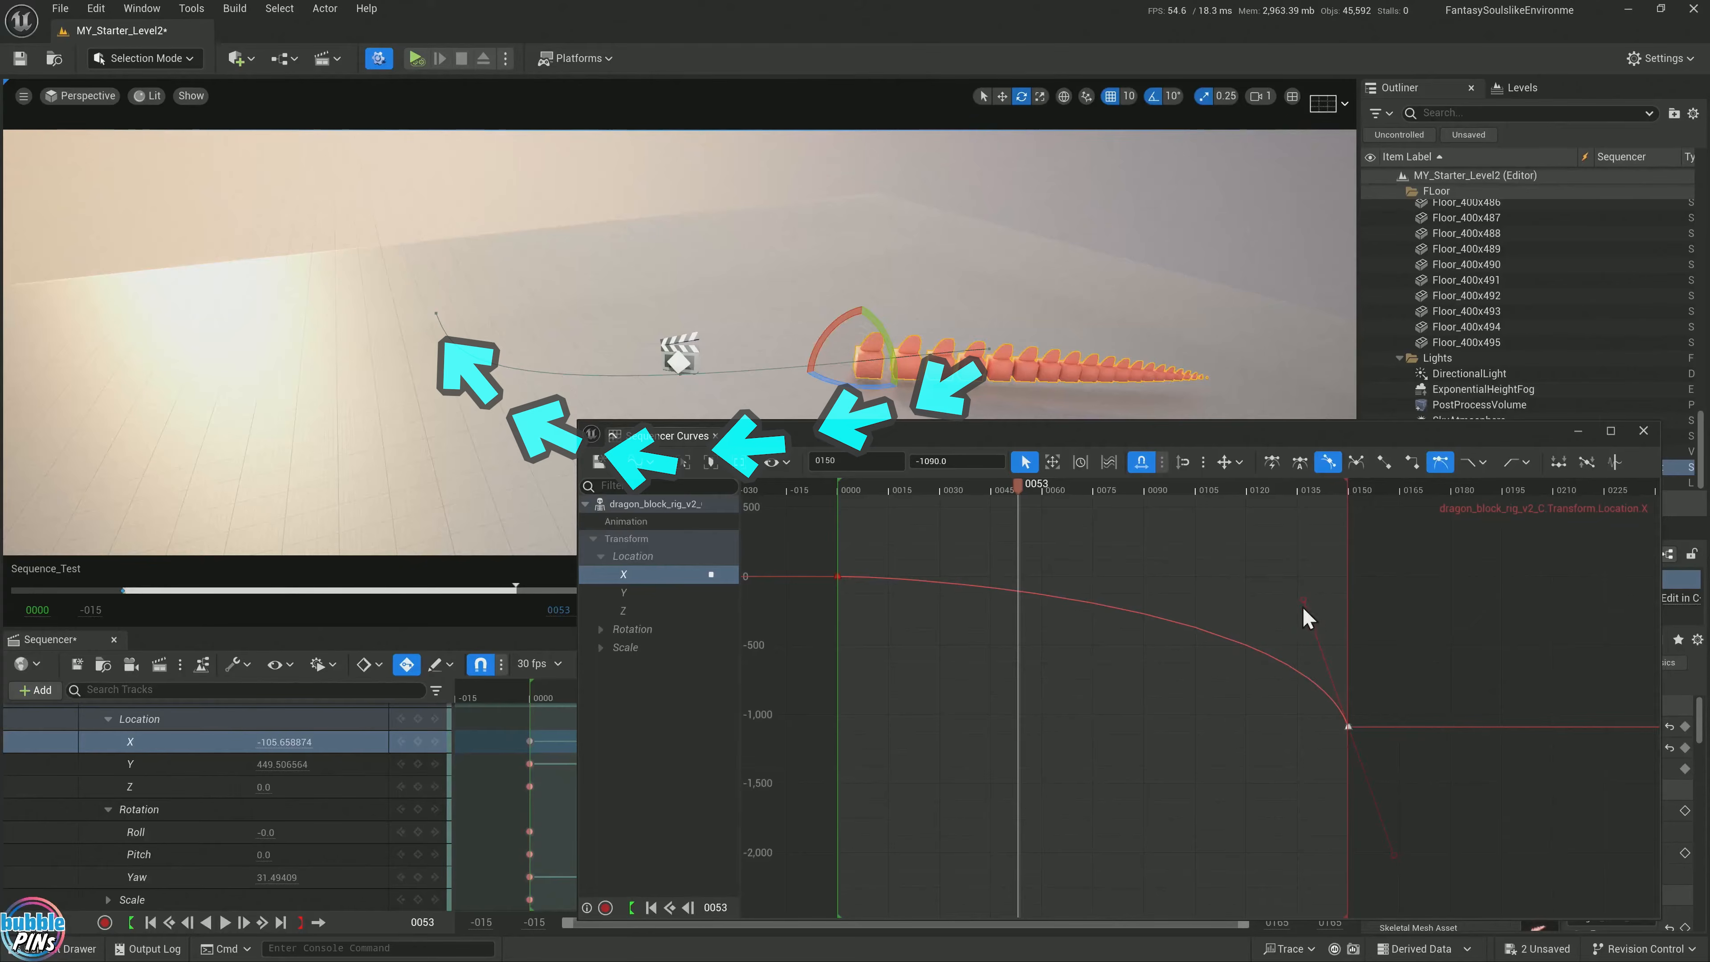
drag(1304, 601, 1216, 609)
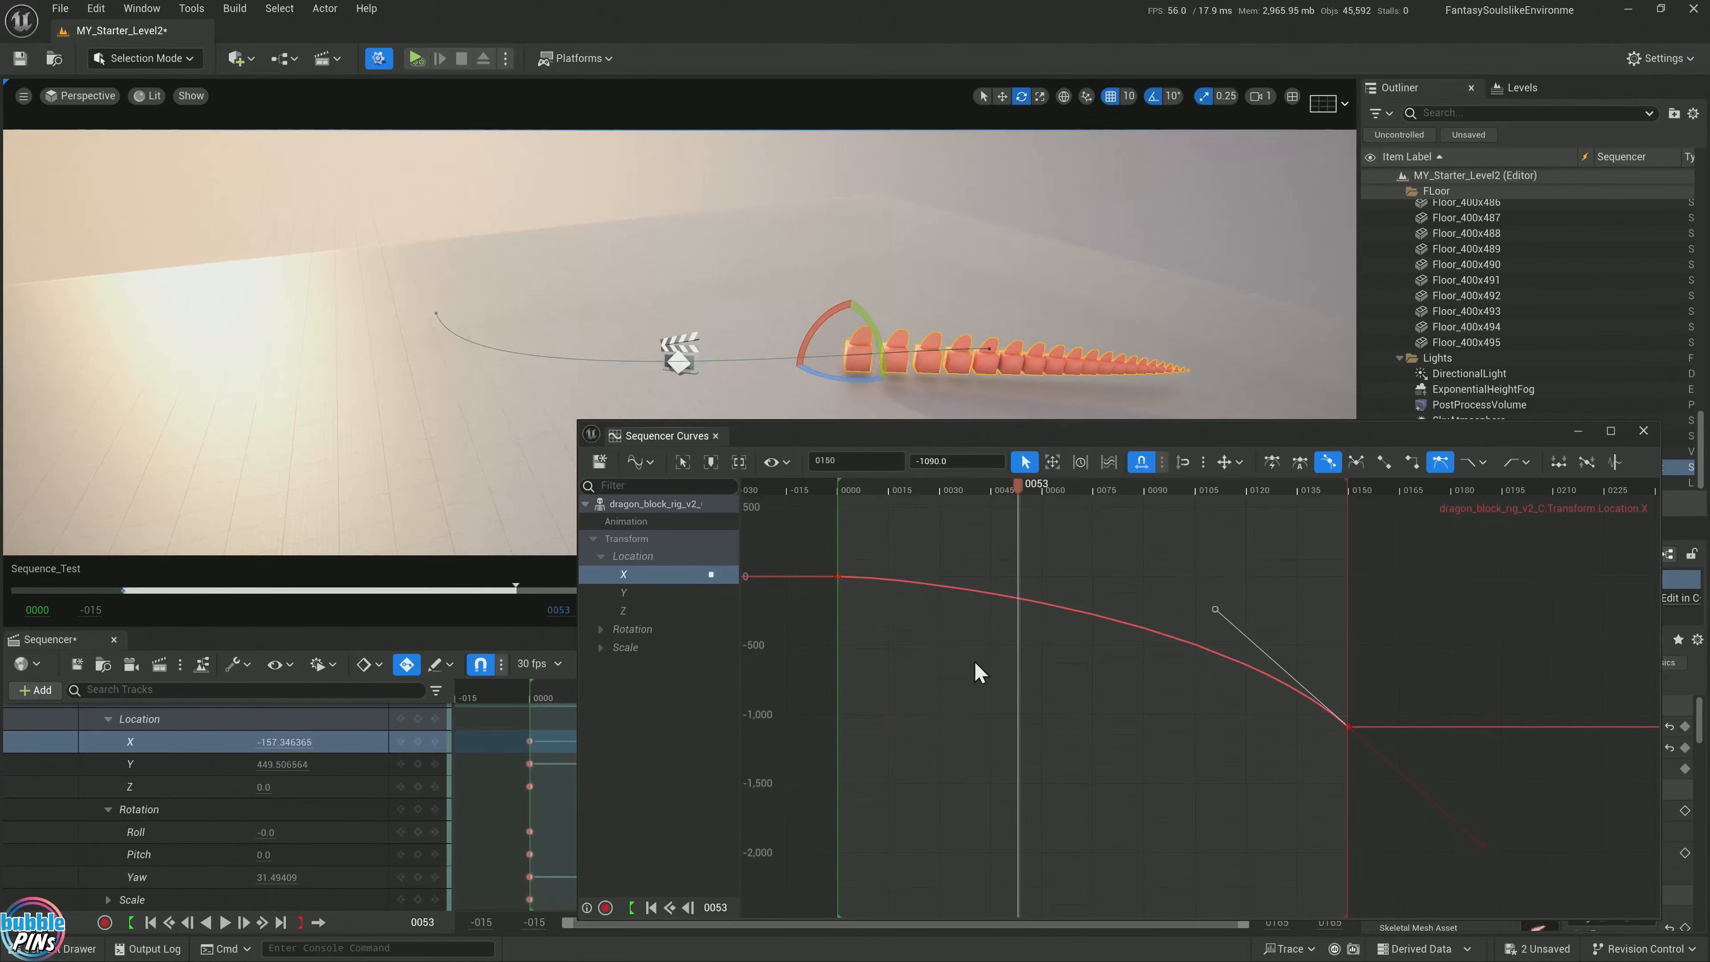
Select the frame 0 key on Location X and play the sequence from frame 4 to check the motion path
drag(895, 599, 831, 549)
drag(931, 490, 850, 491)
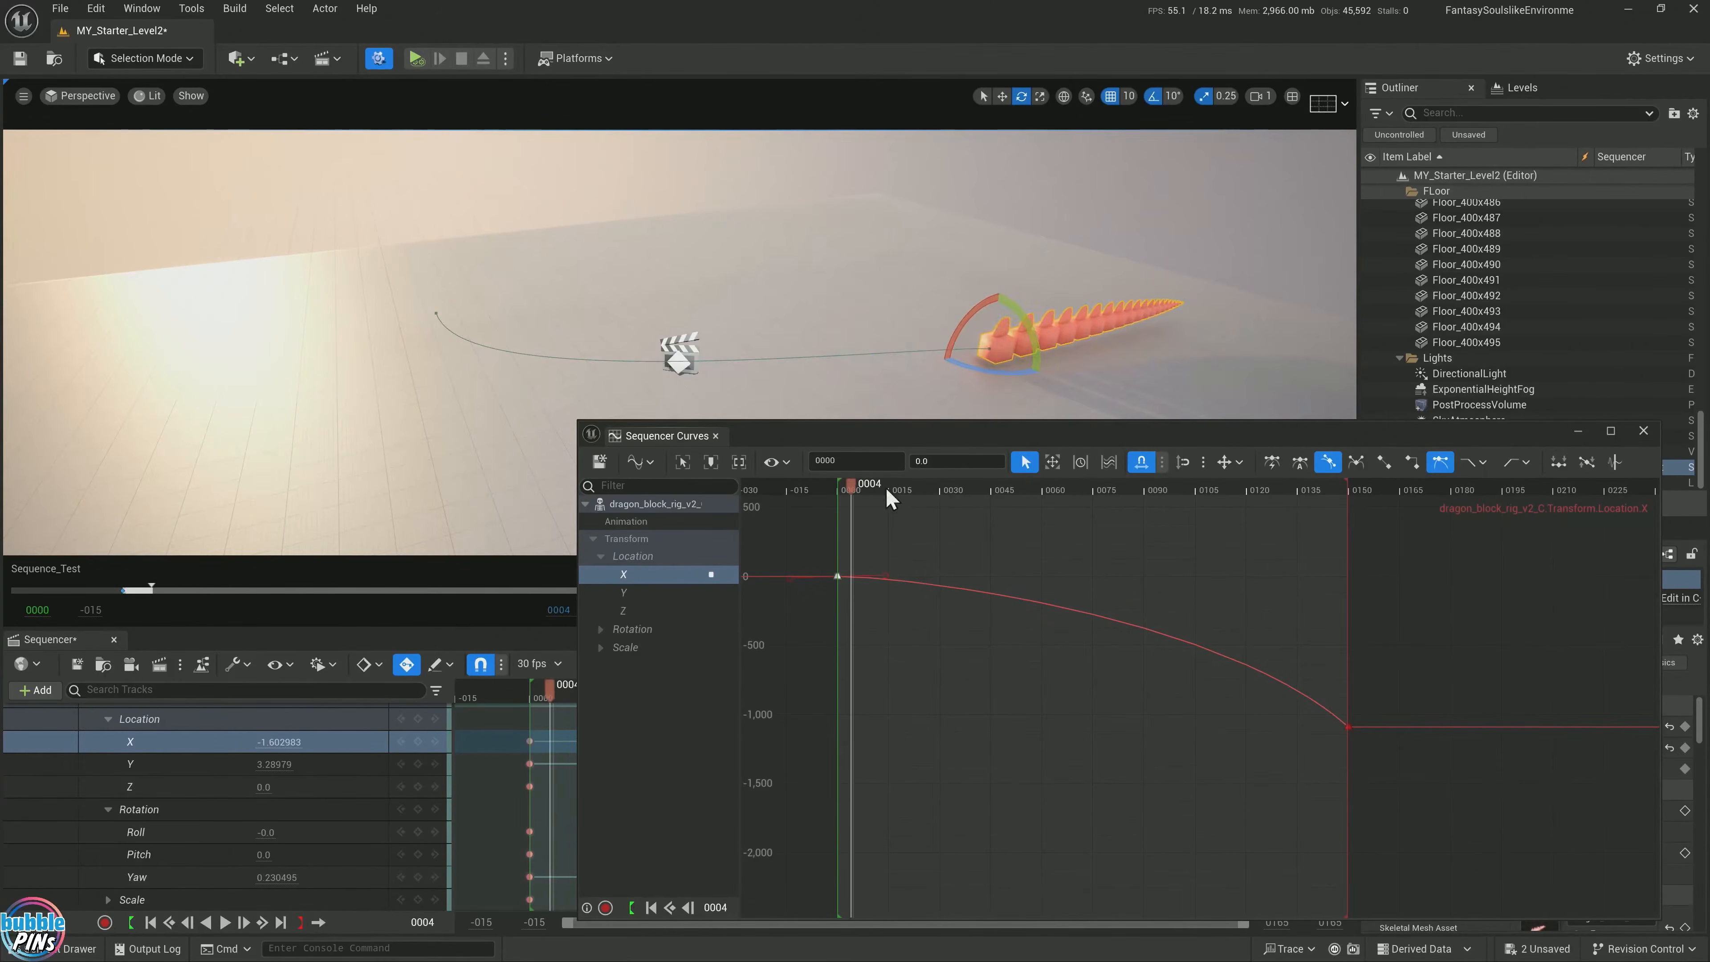
key(space)
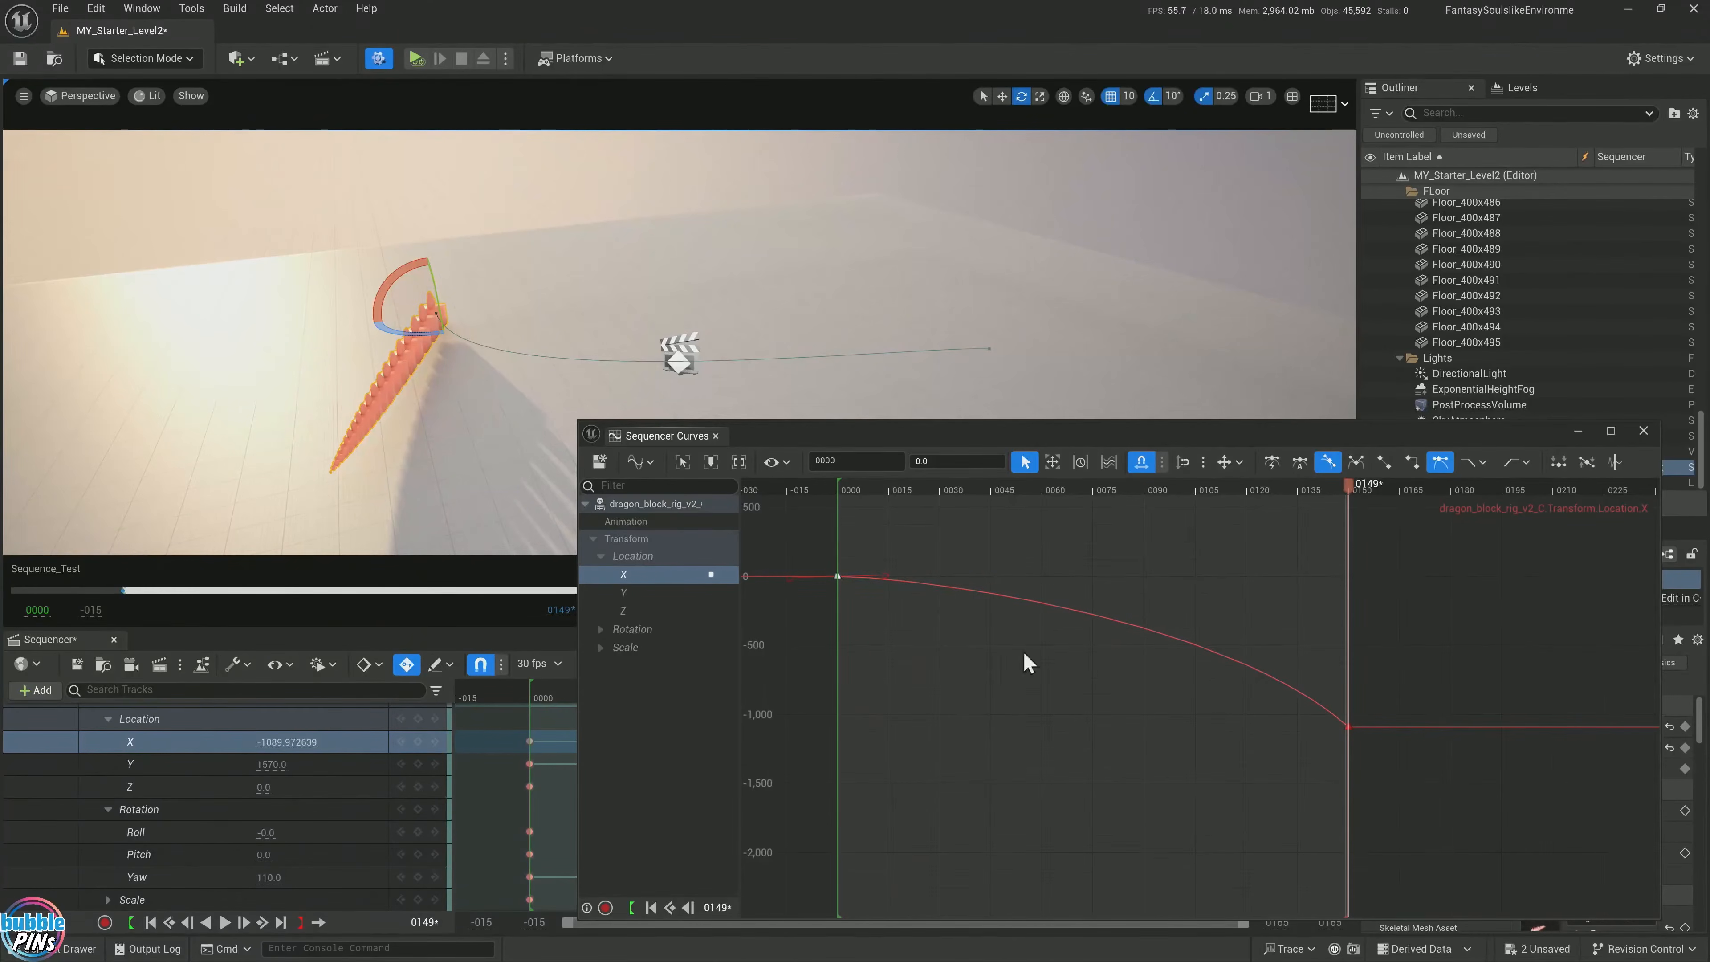
Reset both Location X keys to automatic cubic tangents
drag(1137, 819, 1443, 657)
shift+drag(823, 565, 784, 545)
click(1267, 471)
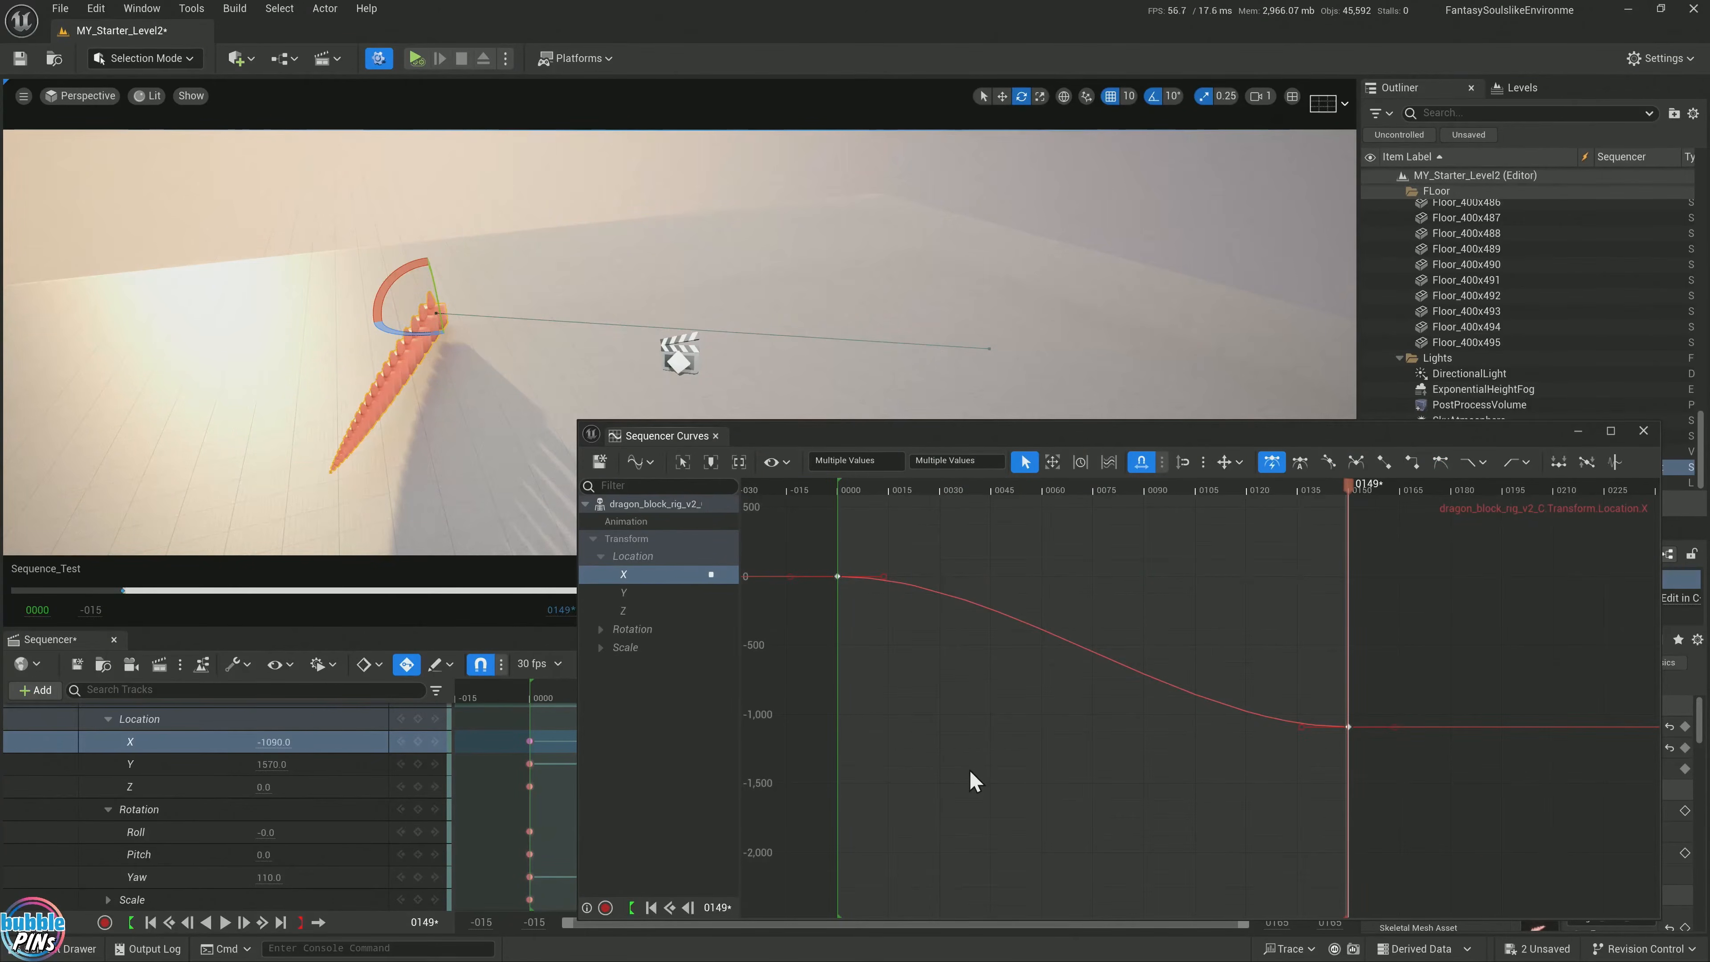
Give both Location Y keys weighted tangents and raise the frame 0 tangent to about 1,430 near frame 14
click(627, 592)
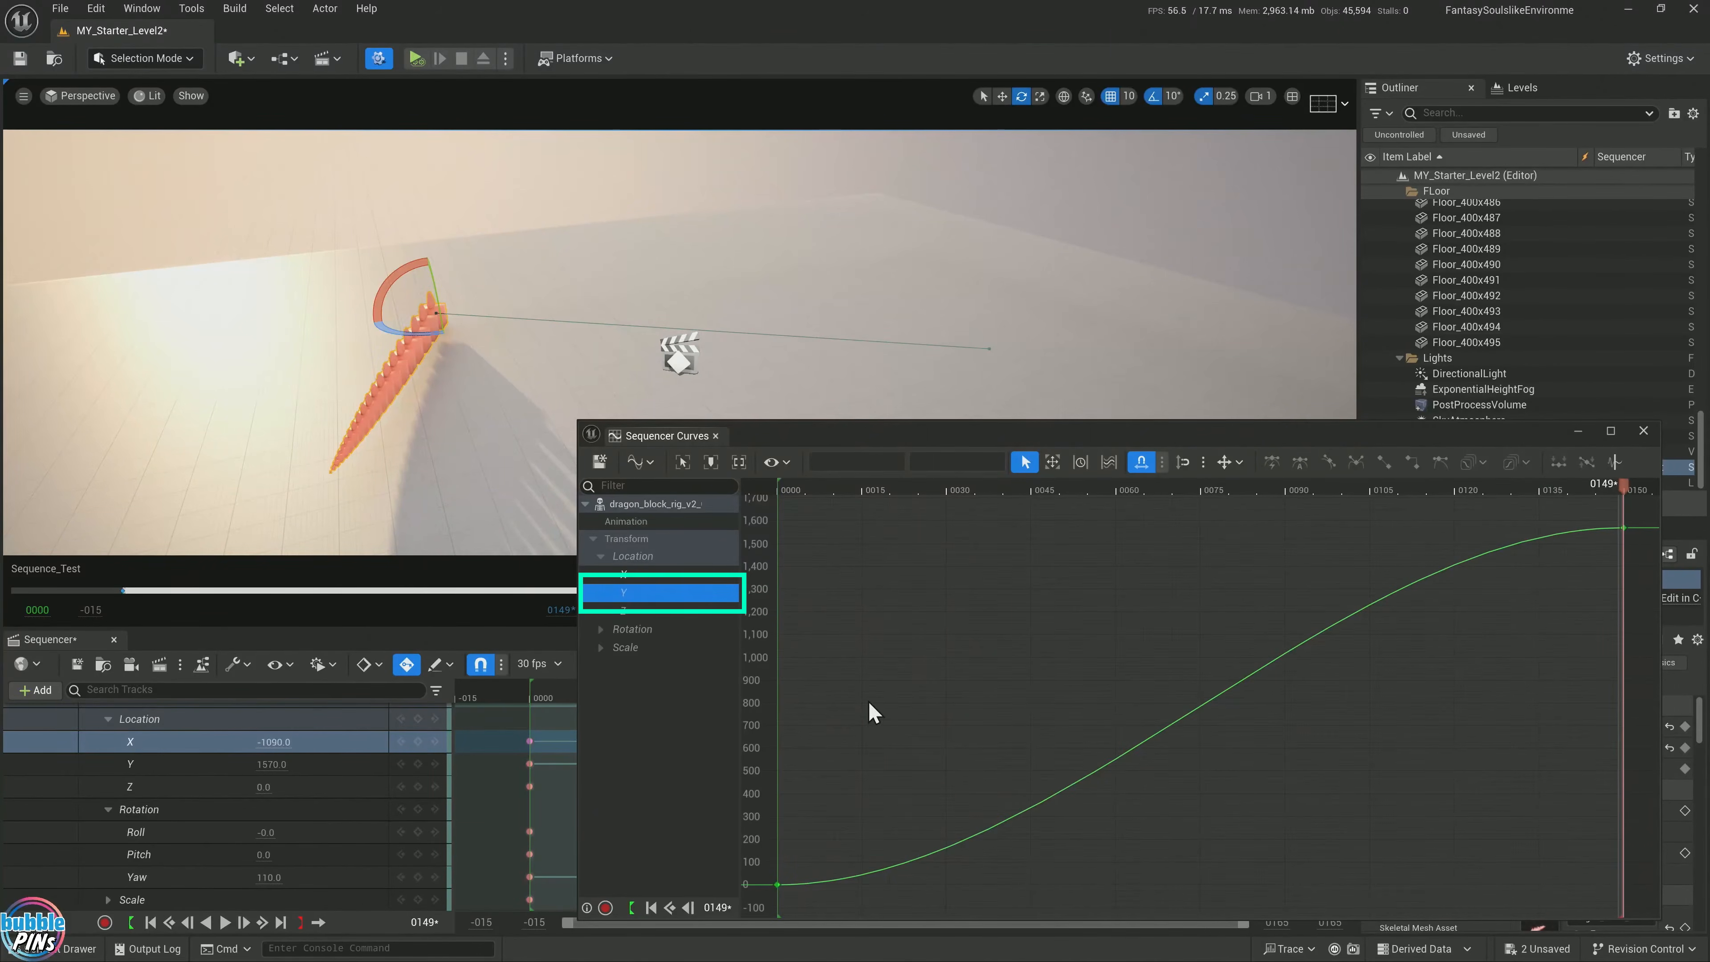
key(ctrl+a)
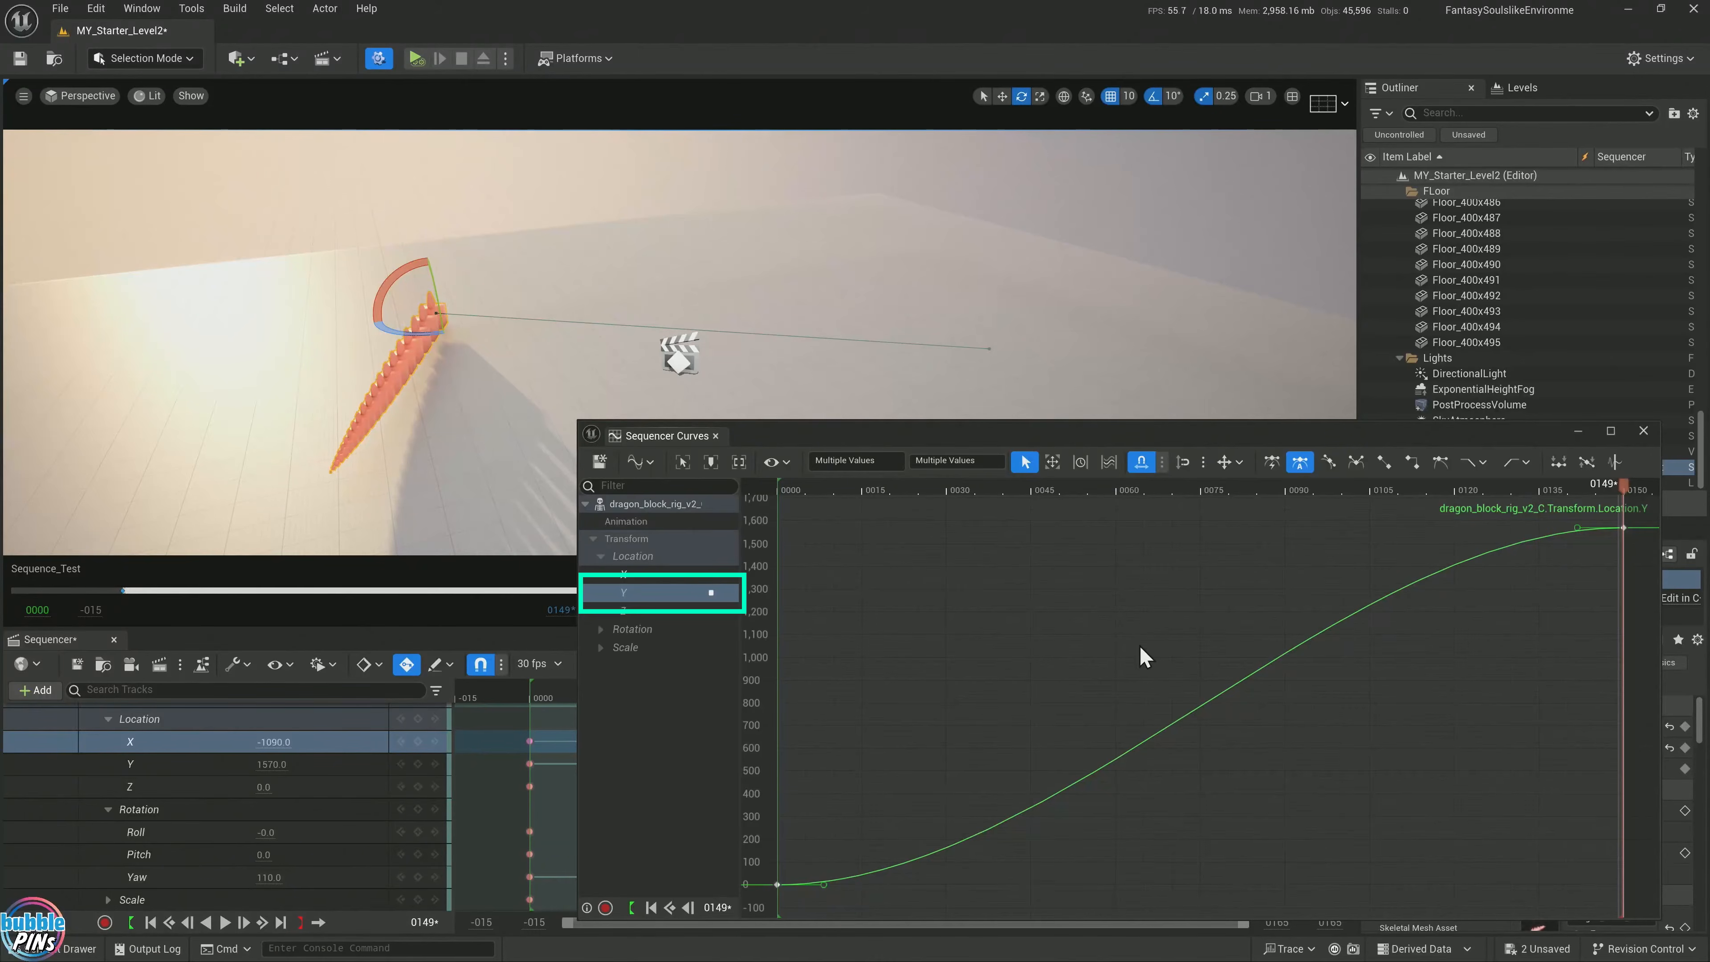
click(1439, 463)
drag(824, 884, 811, 656)
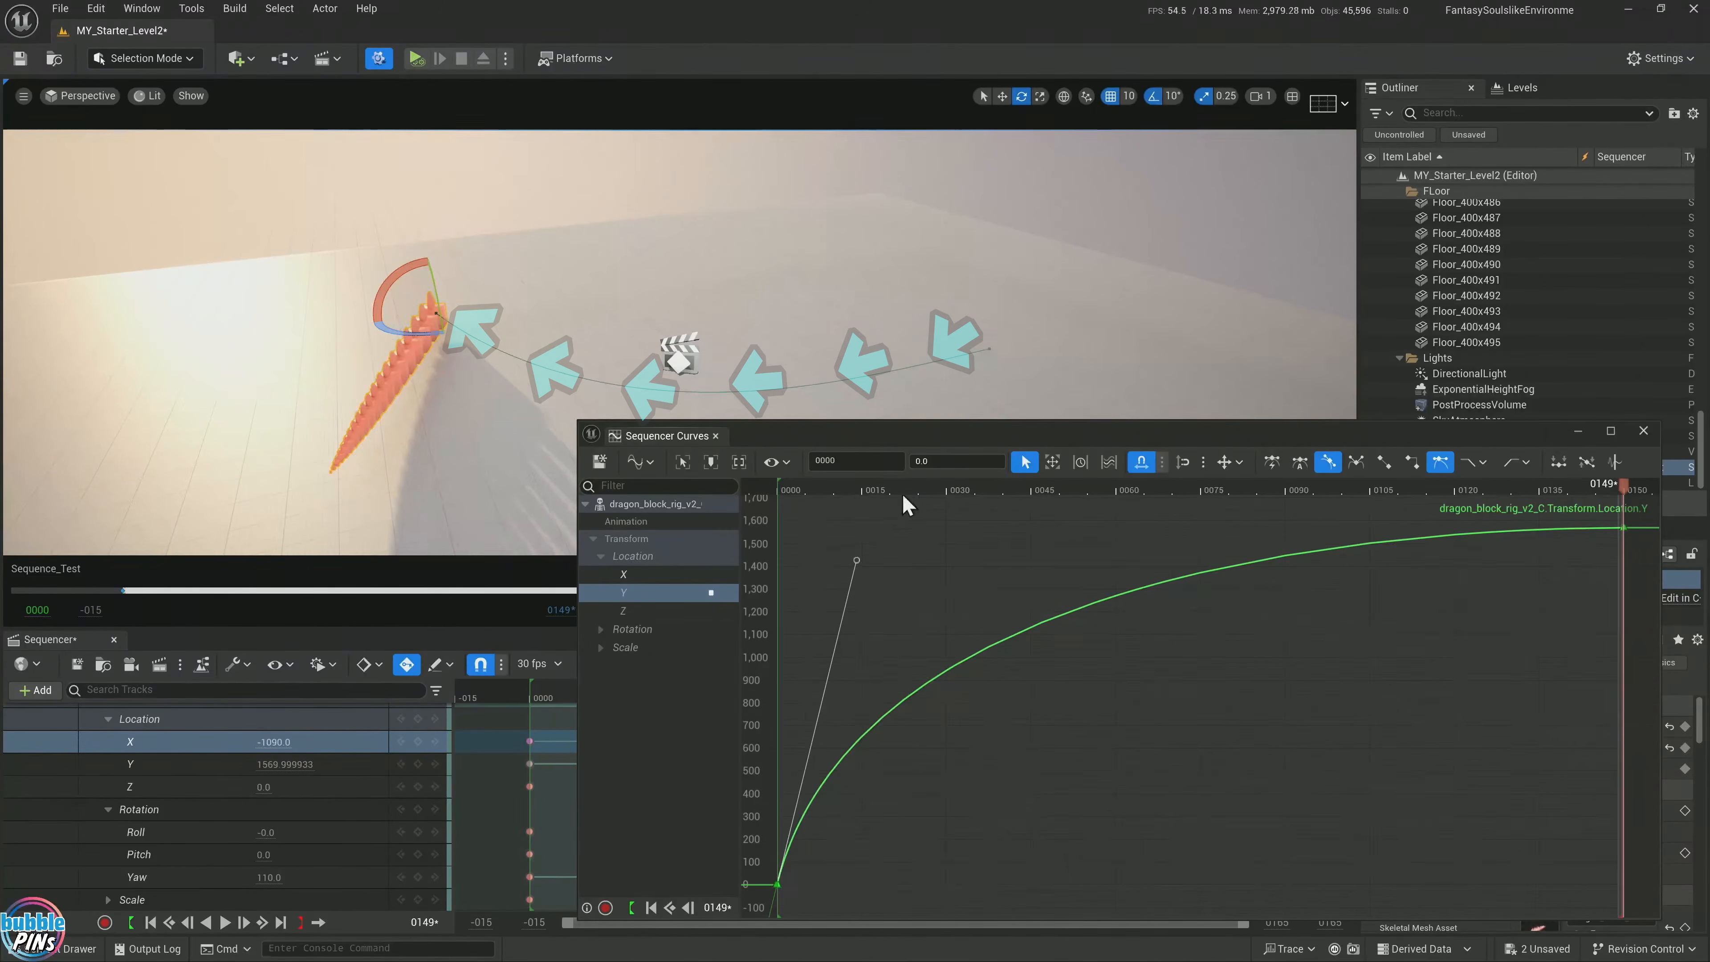
Return to frame 0, select the dragon with the Move tool, and scrub to frame 25 to check its heading along the path
drag(902, 495, 779, 495)
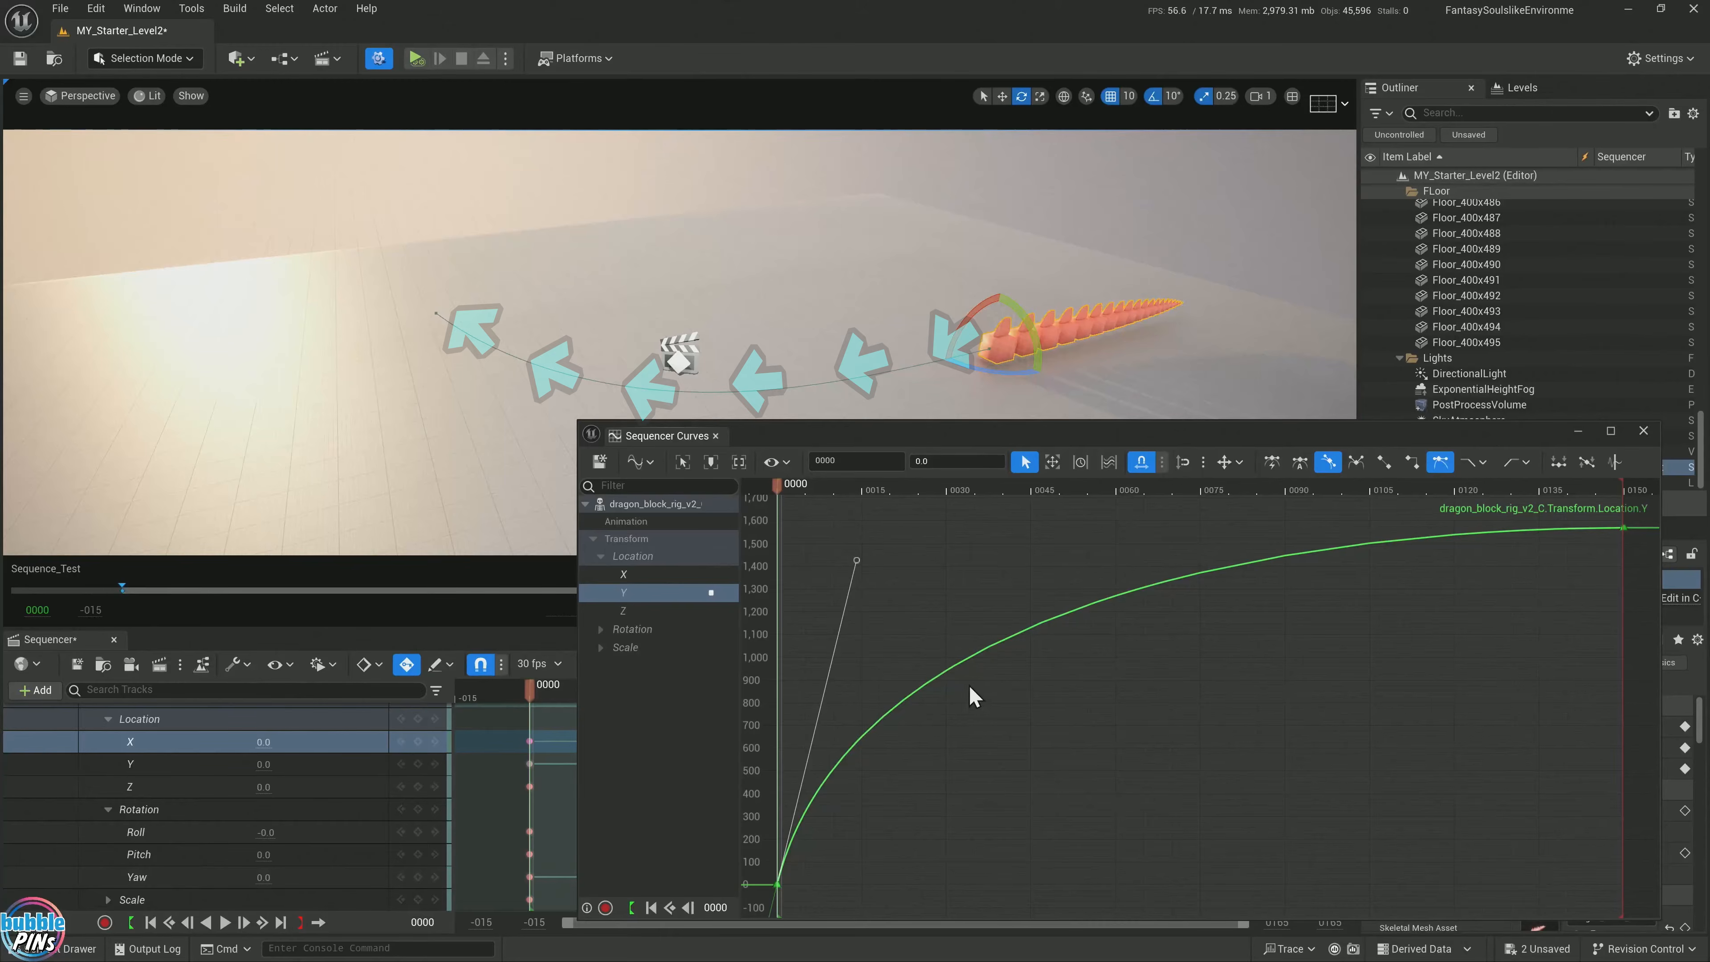
click(1009, 348)
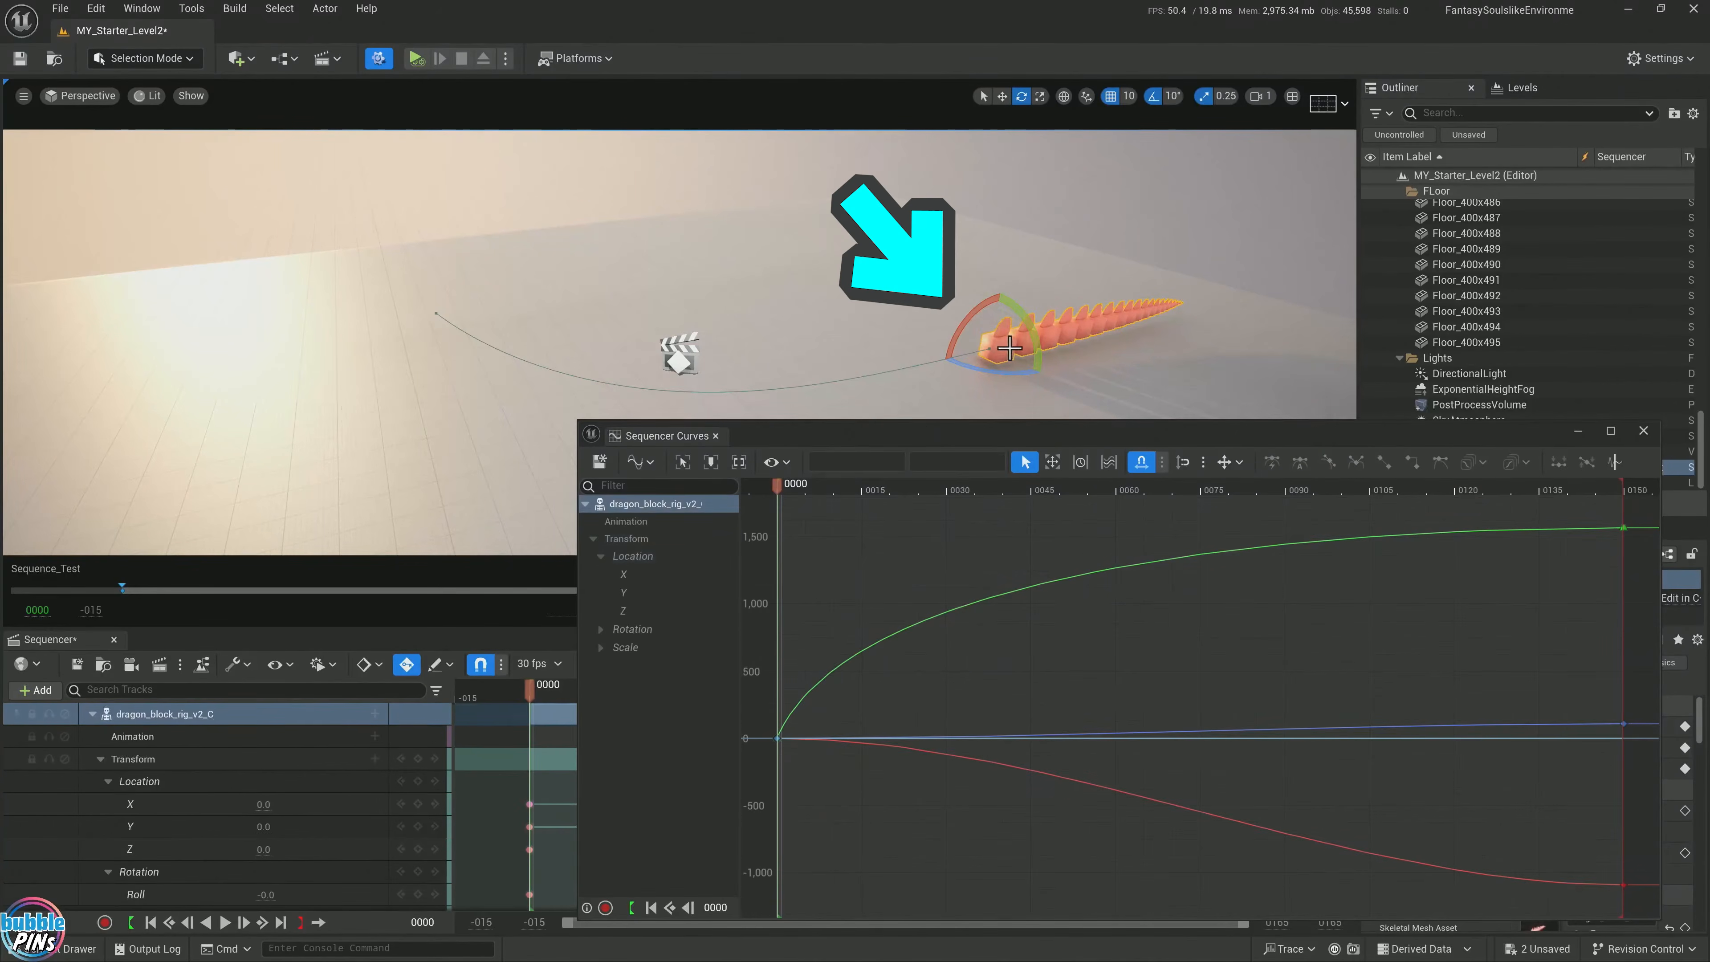
key(w)
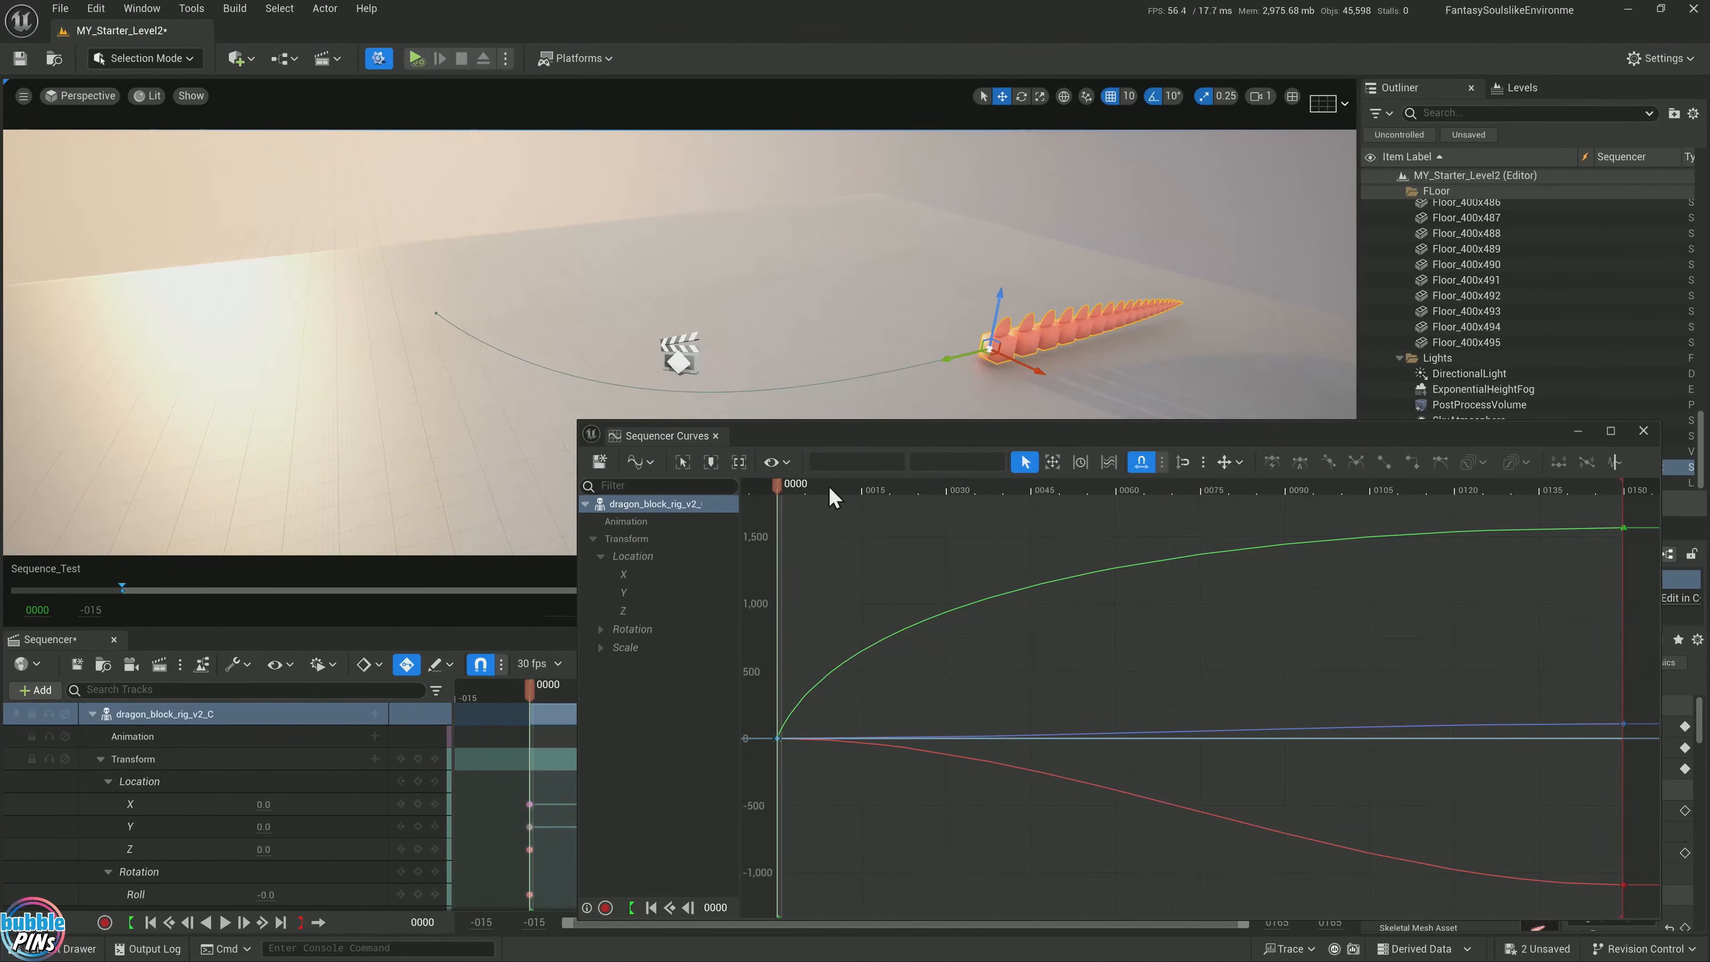
drag(834, 497, 921, 525)
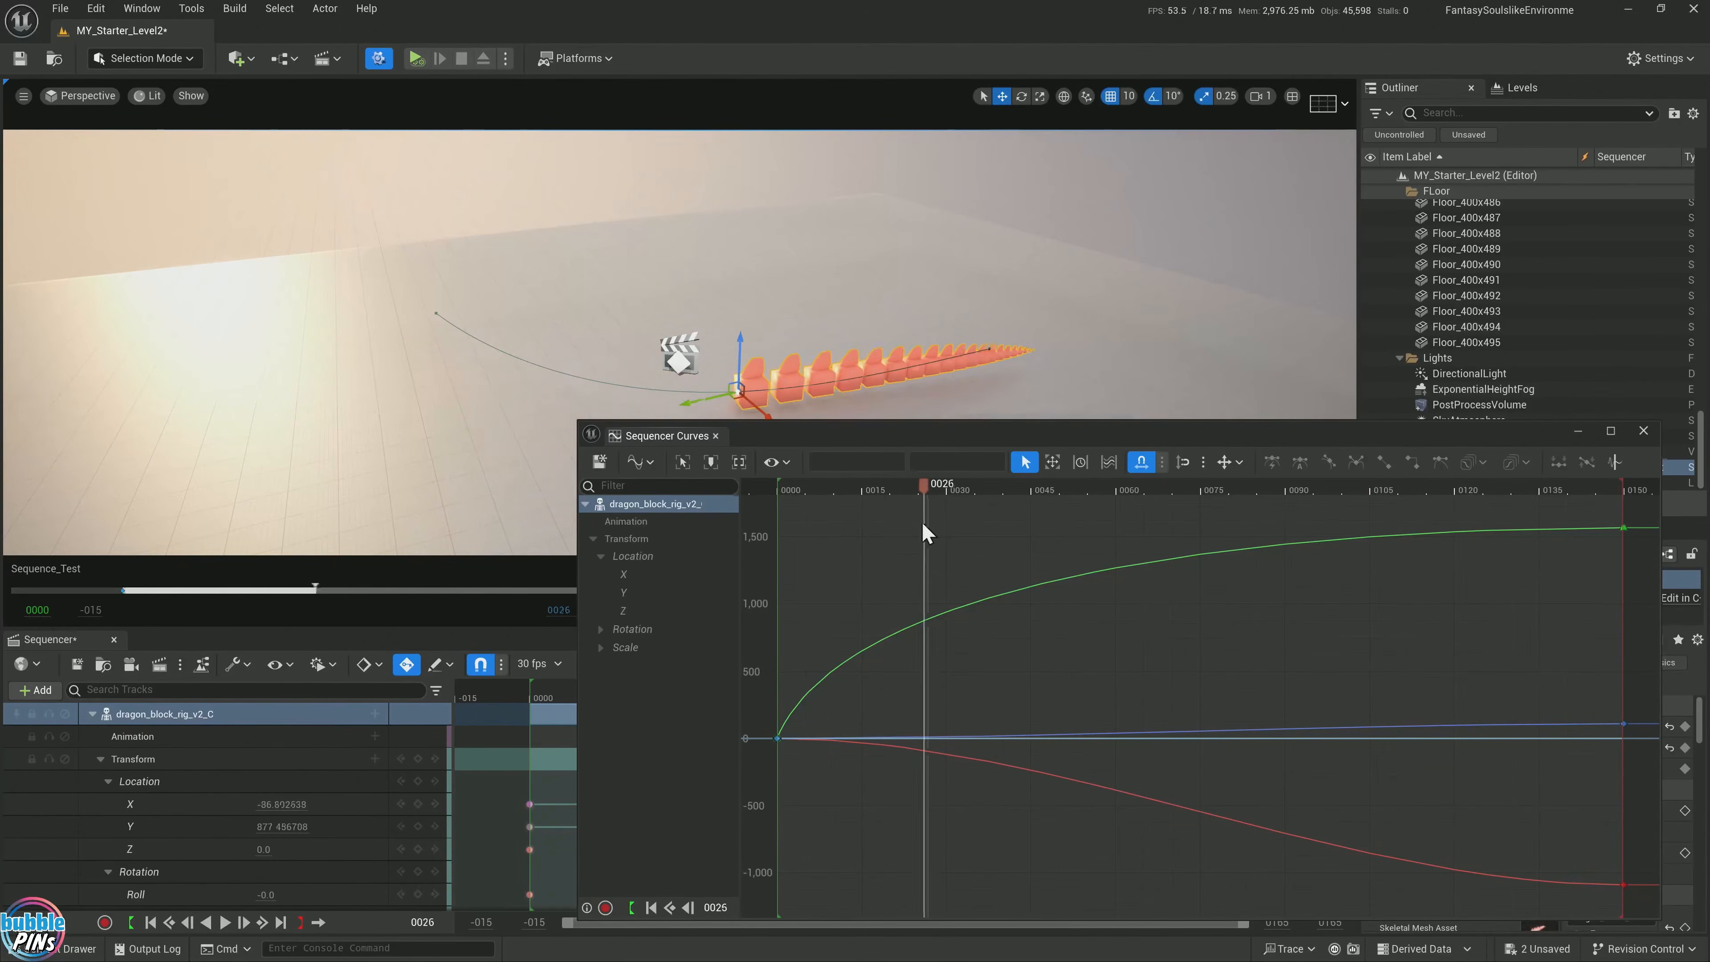
Show only the Rotation Yaw curve and turn on weighted tangents for its keys at frames 0 and 150
click(602, 629)
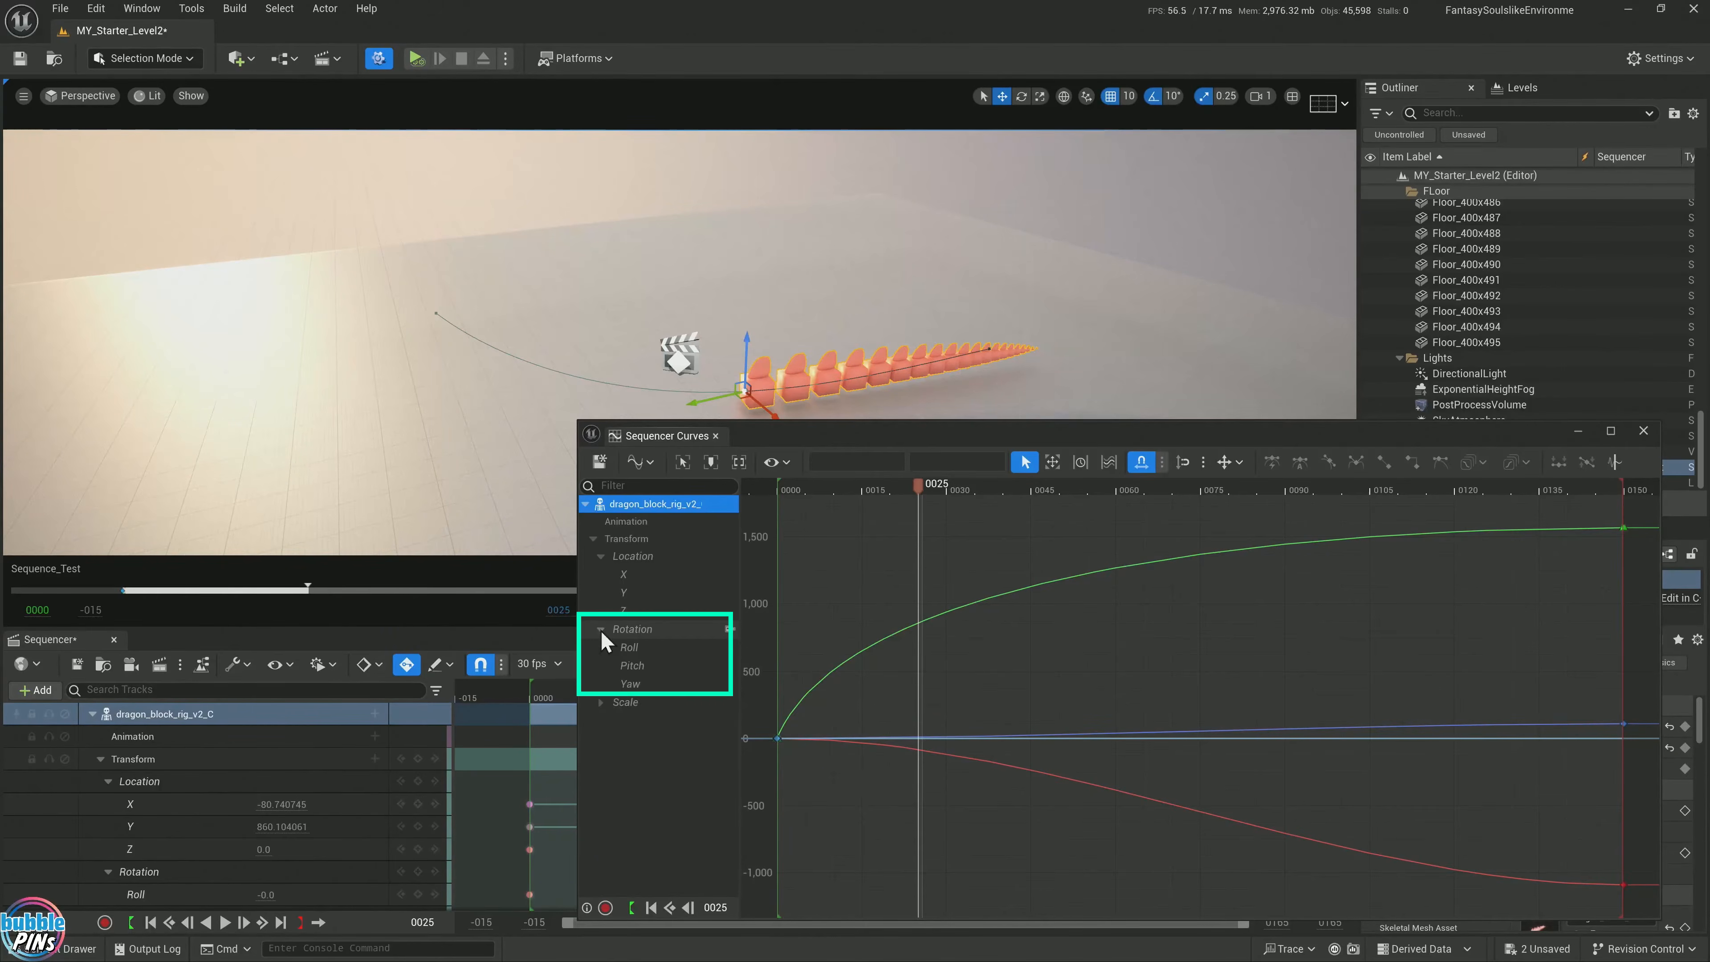
scroll(297, 783, down, 3)
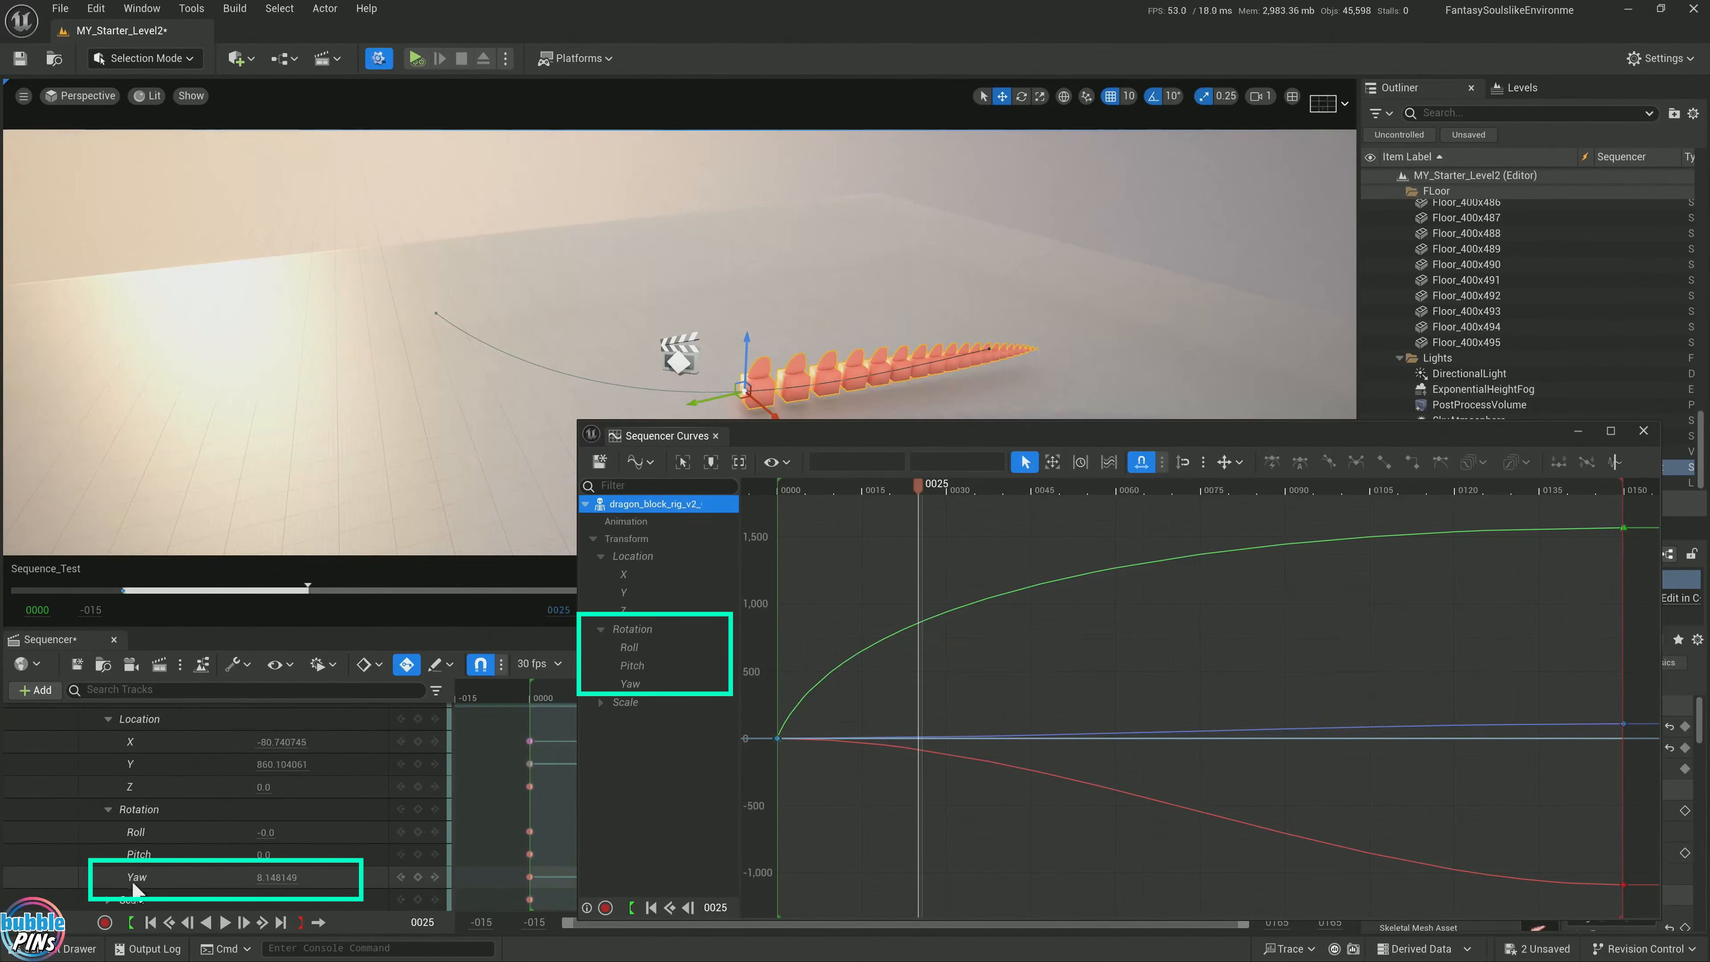
click(648, 689)
drag(816, 848, 755, 913)
drag(1541, 559, 1653, 505)
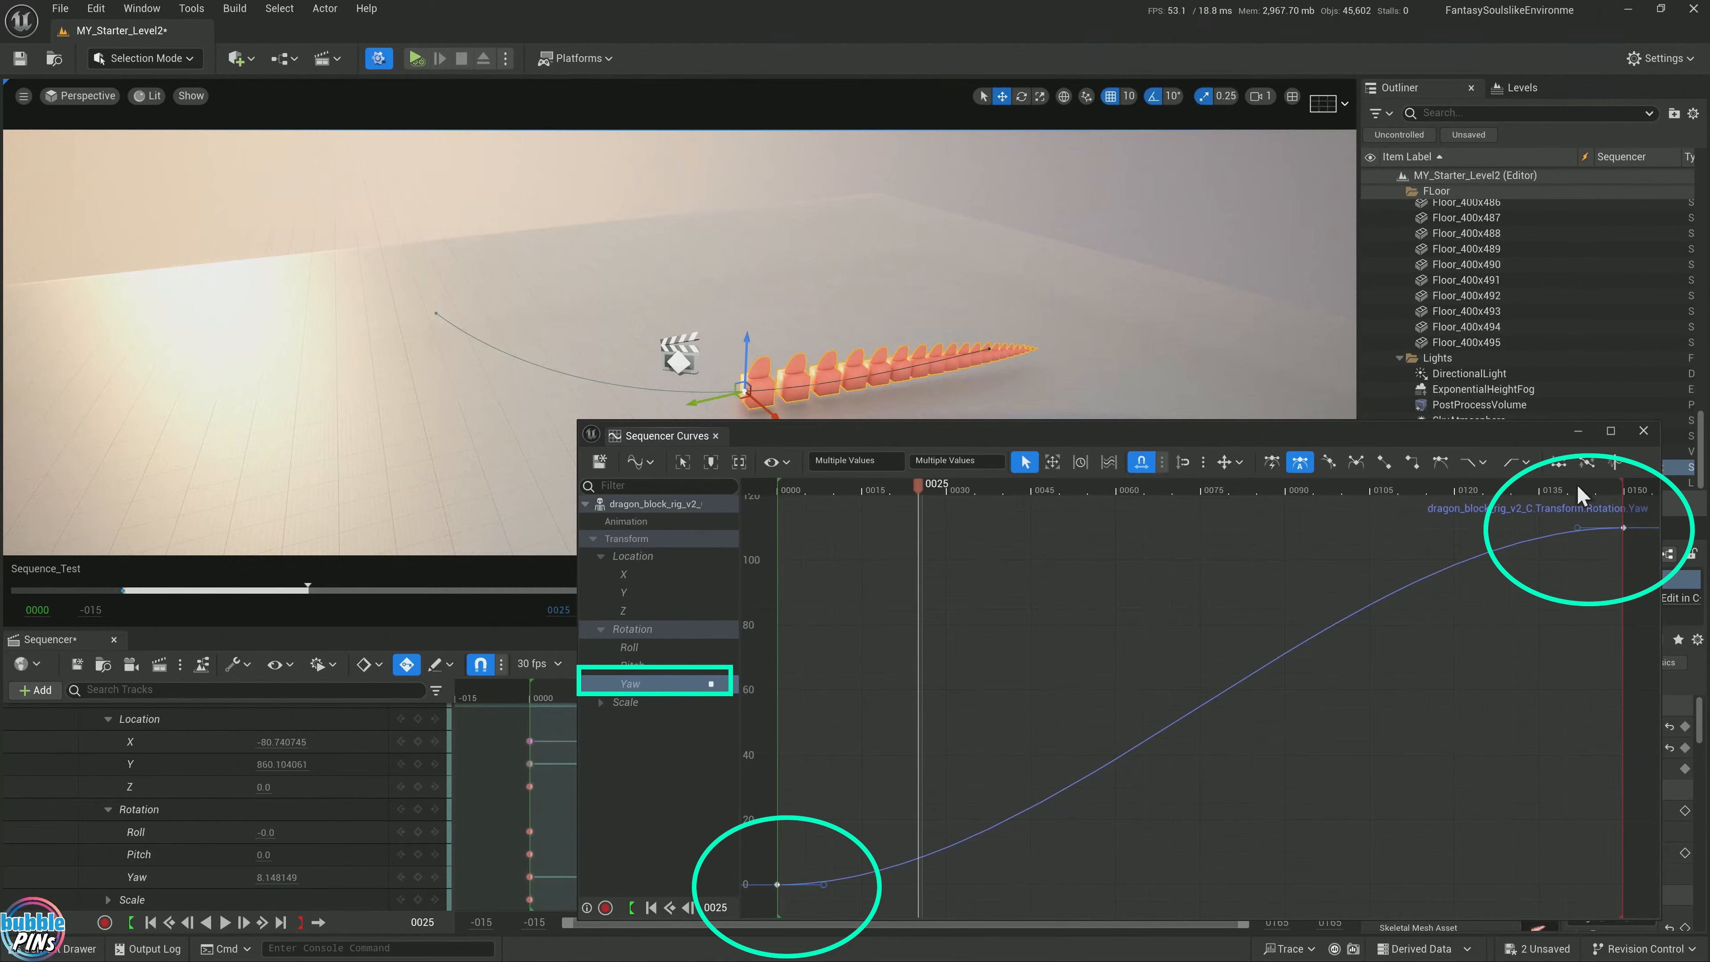
click(1441, 468)
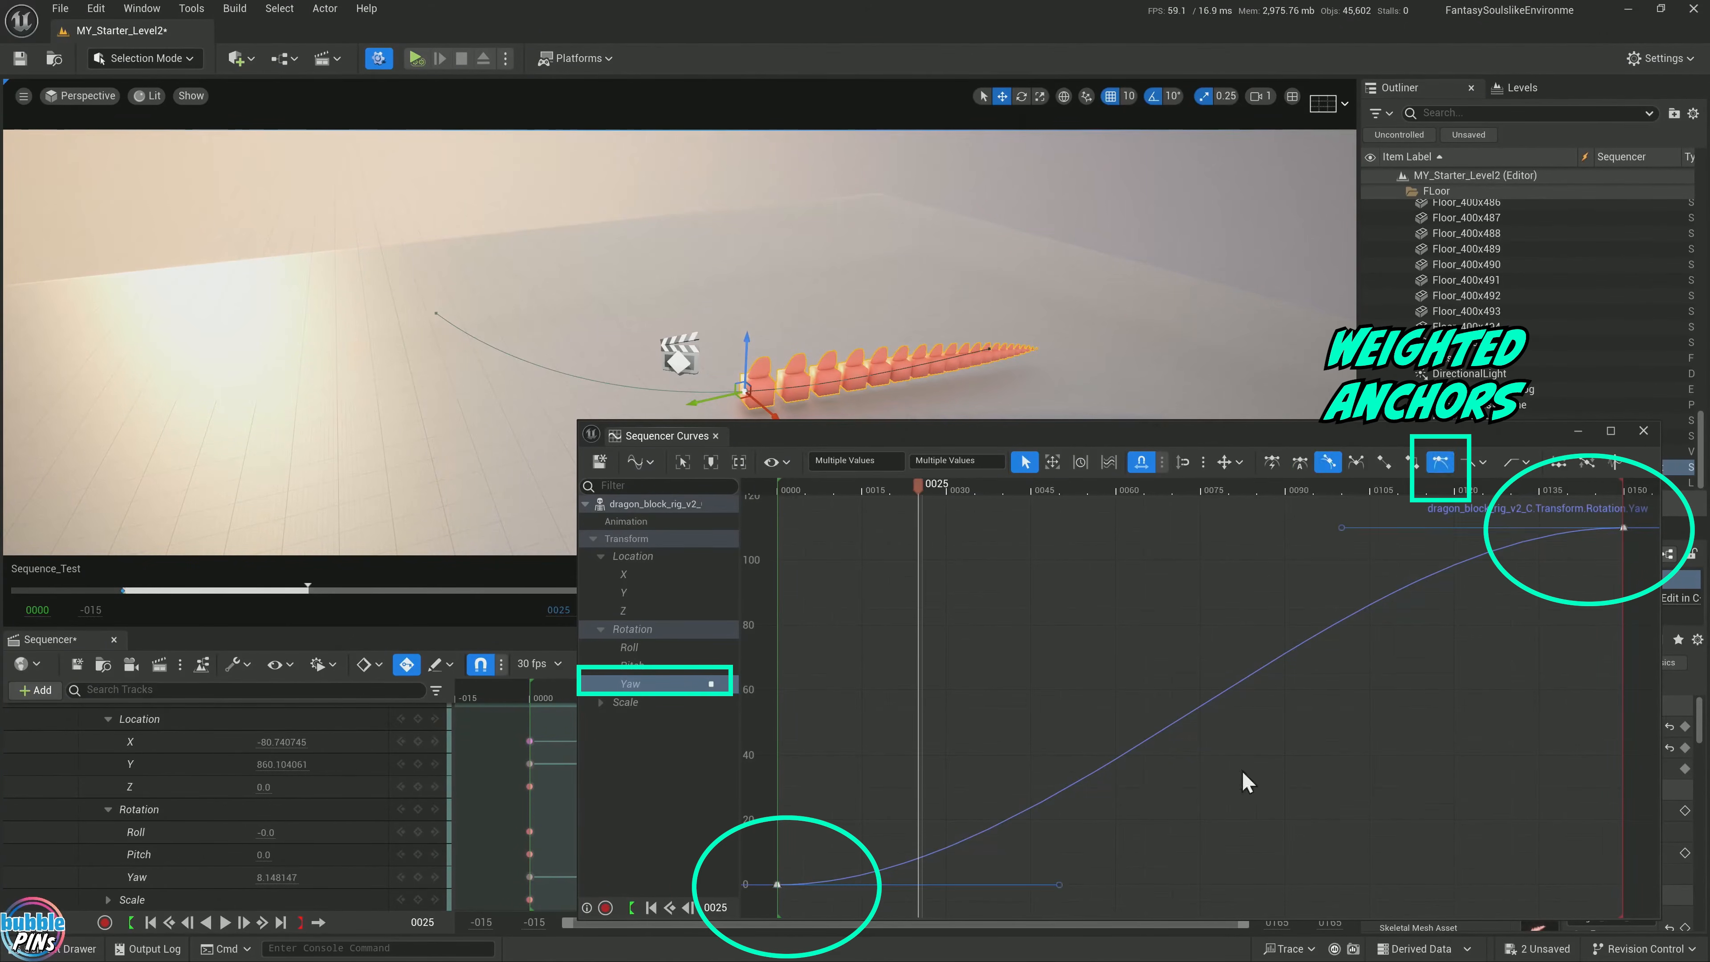
click(1242, 775)
Raise the frame 0 tangent on the Yaw curve to about 74 near frame 25 and play the sequence from frame 0
drag(822, 905, 747, 866)
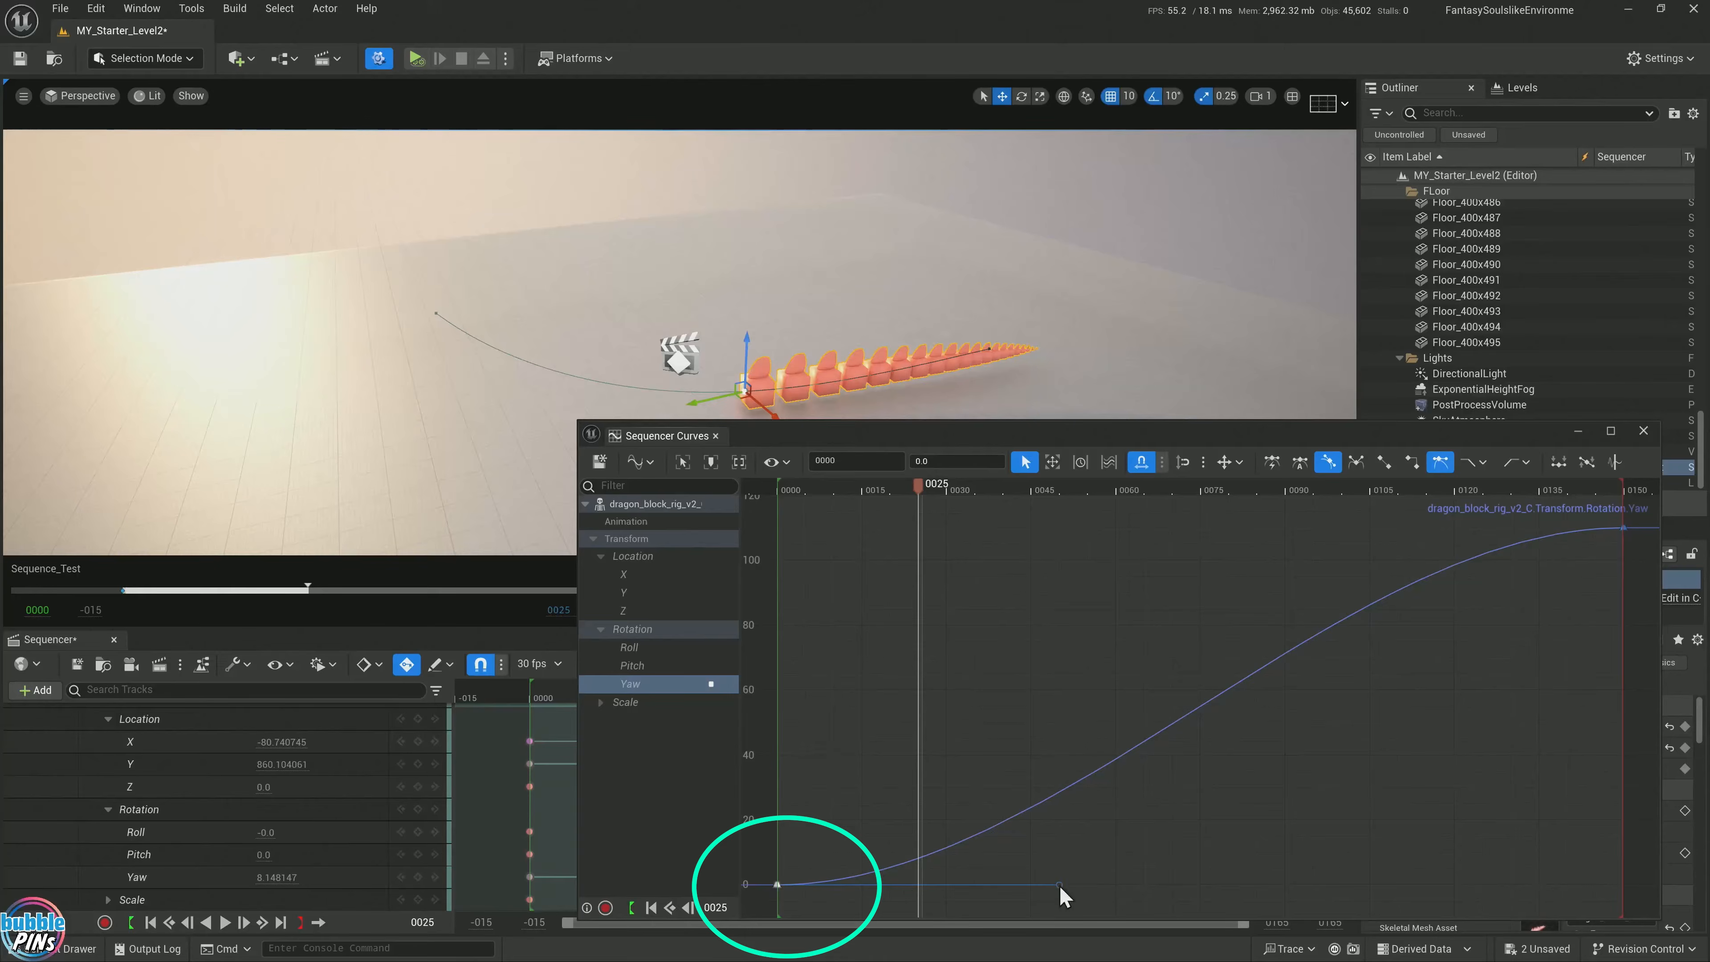
drag(1060, 887, 932, 642)
key(space)
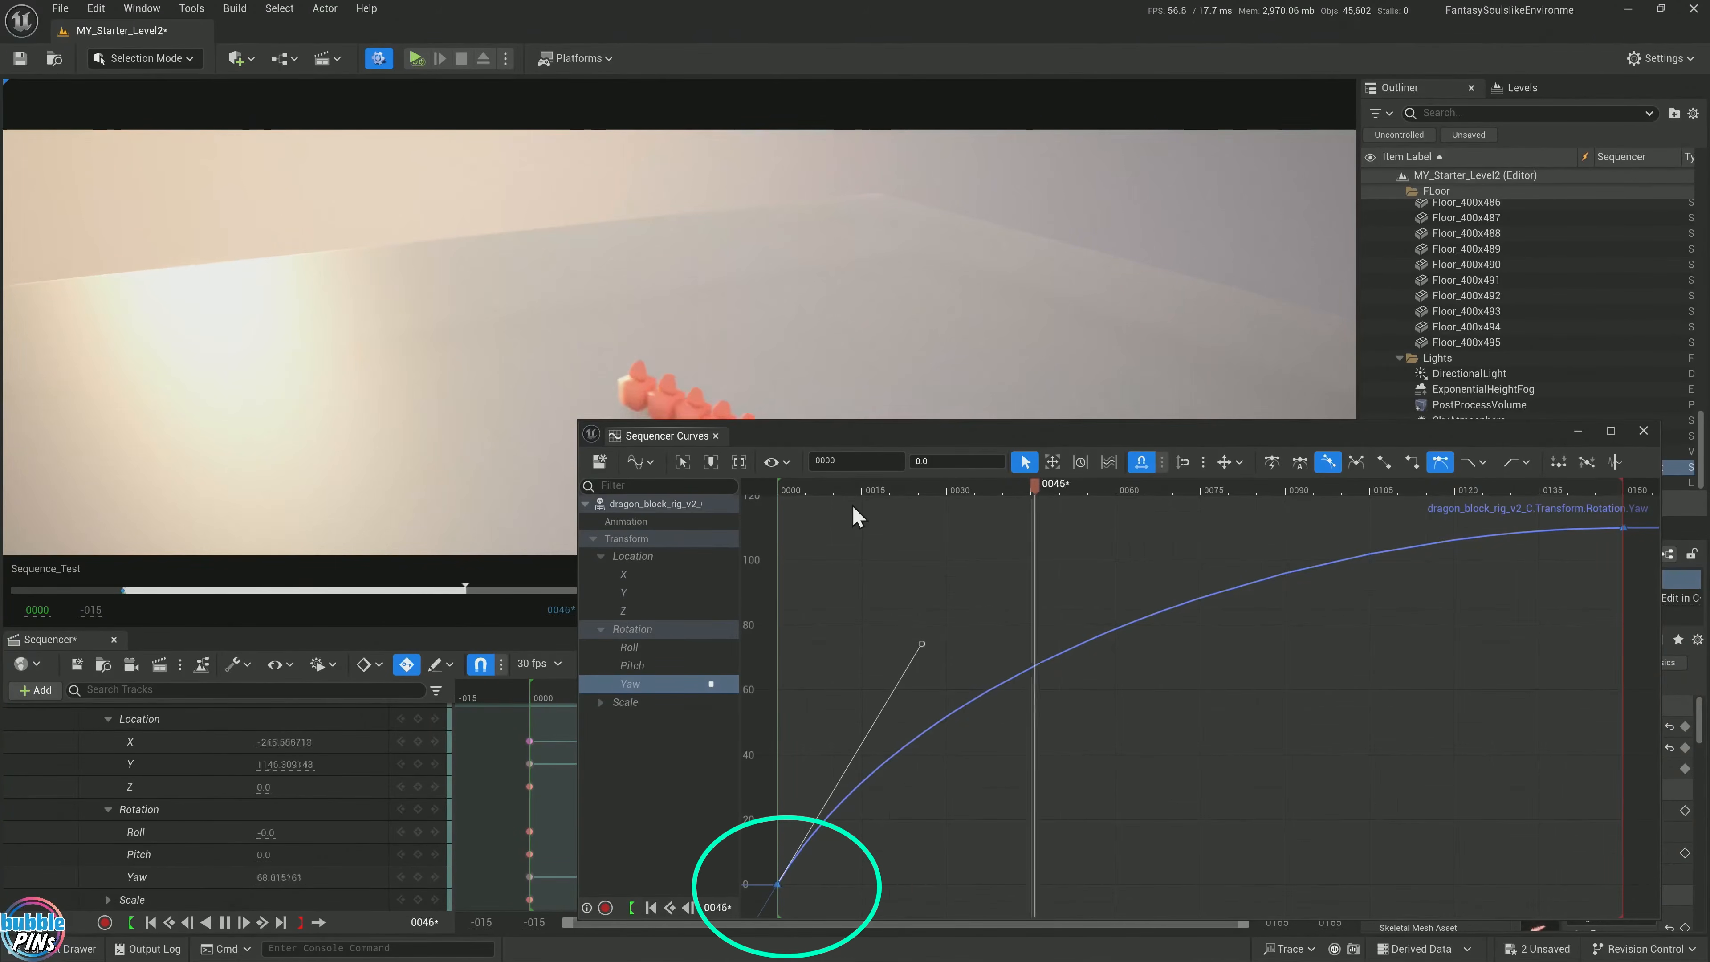
click(767, 489)
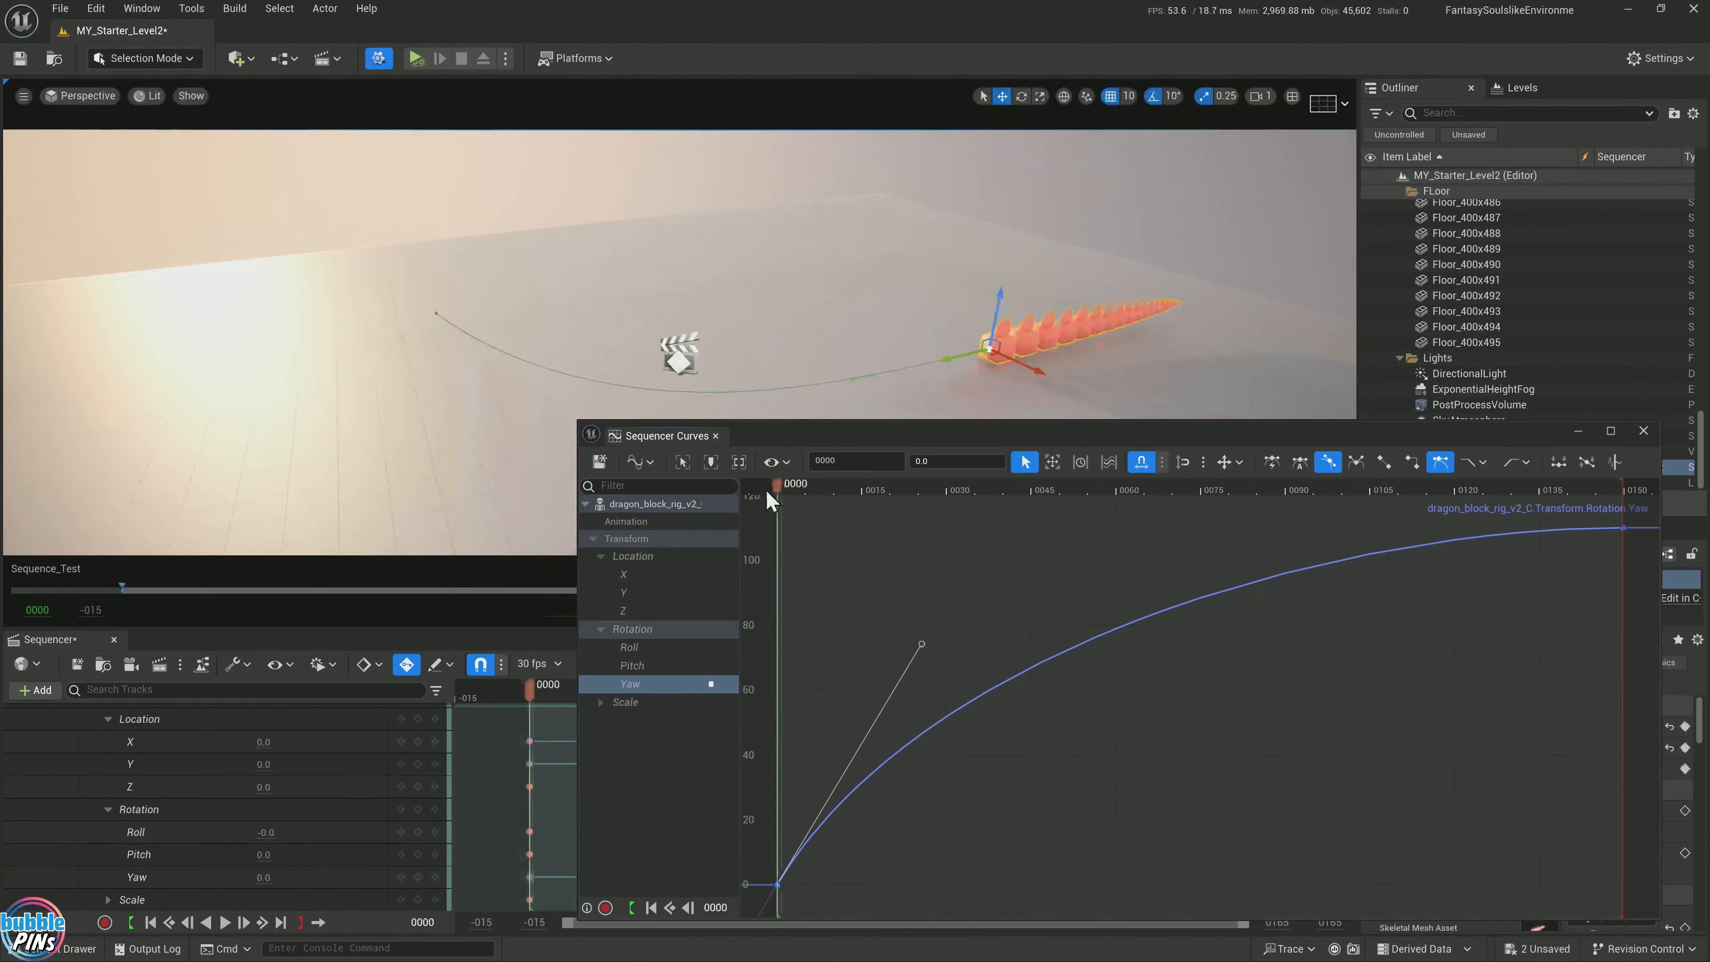
key(space)
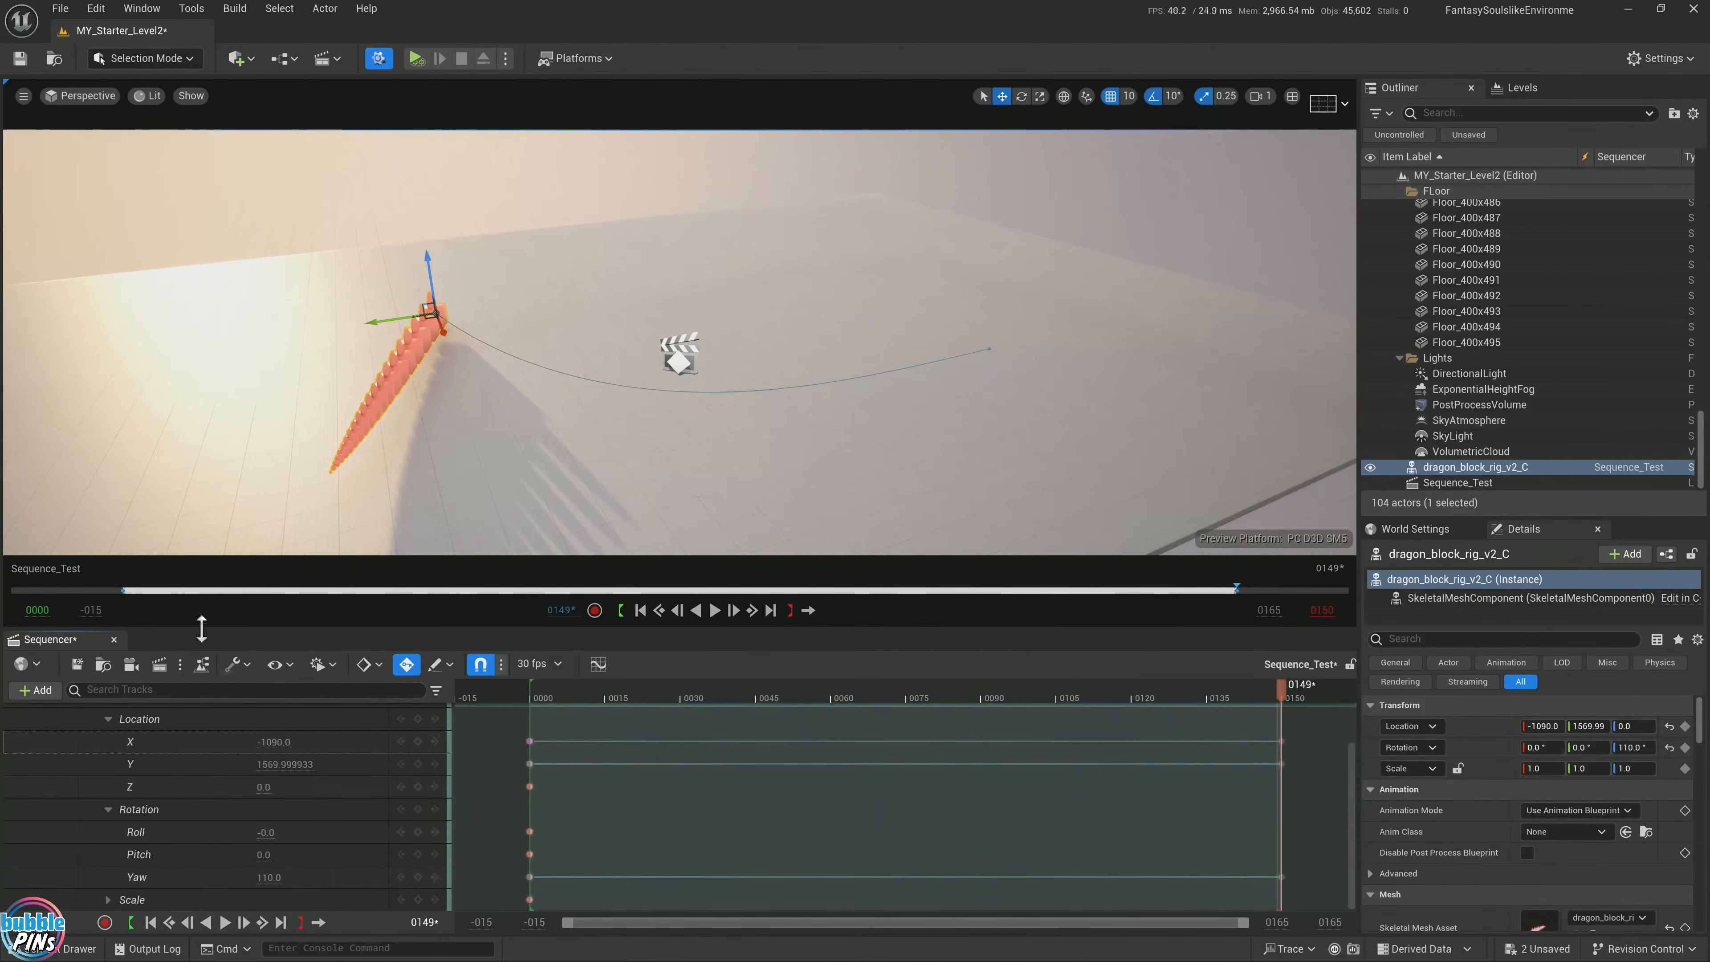
Collapse and re-expand the dragon's Transform track in Sequencer to review its keys, and return the playhead to frame 0
scroll(47, 741, up, 3)
click(102, 763)
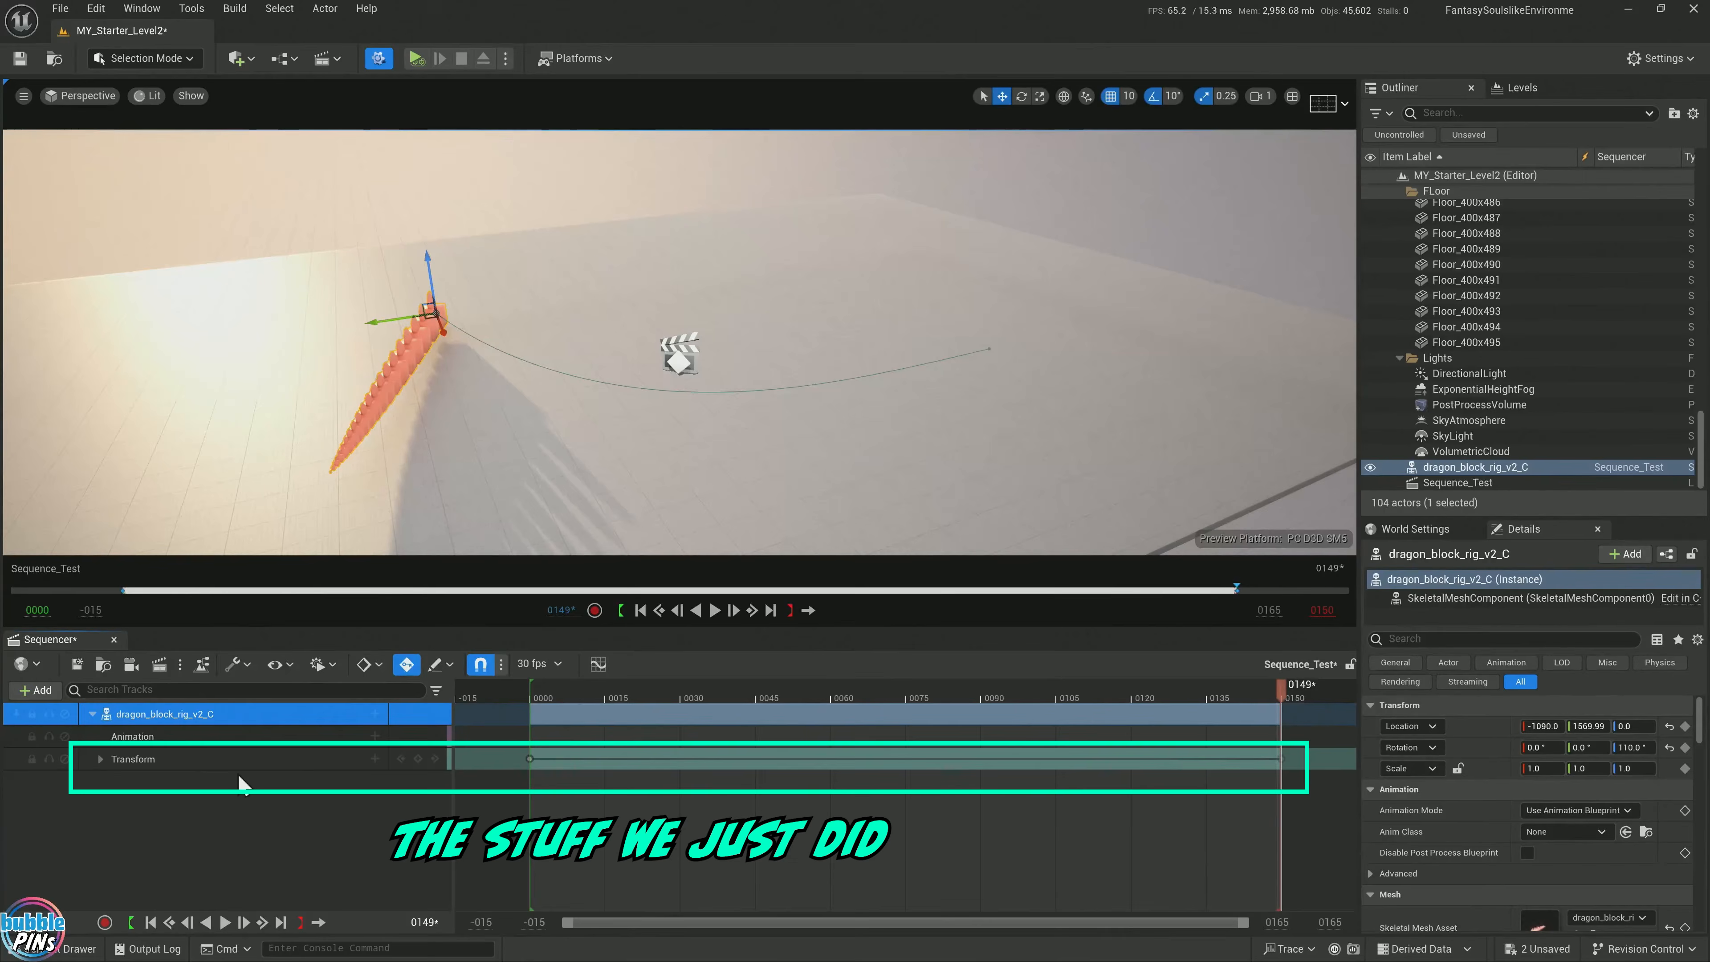
click(101, 759)
click(99, 759)
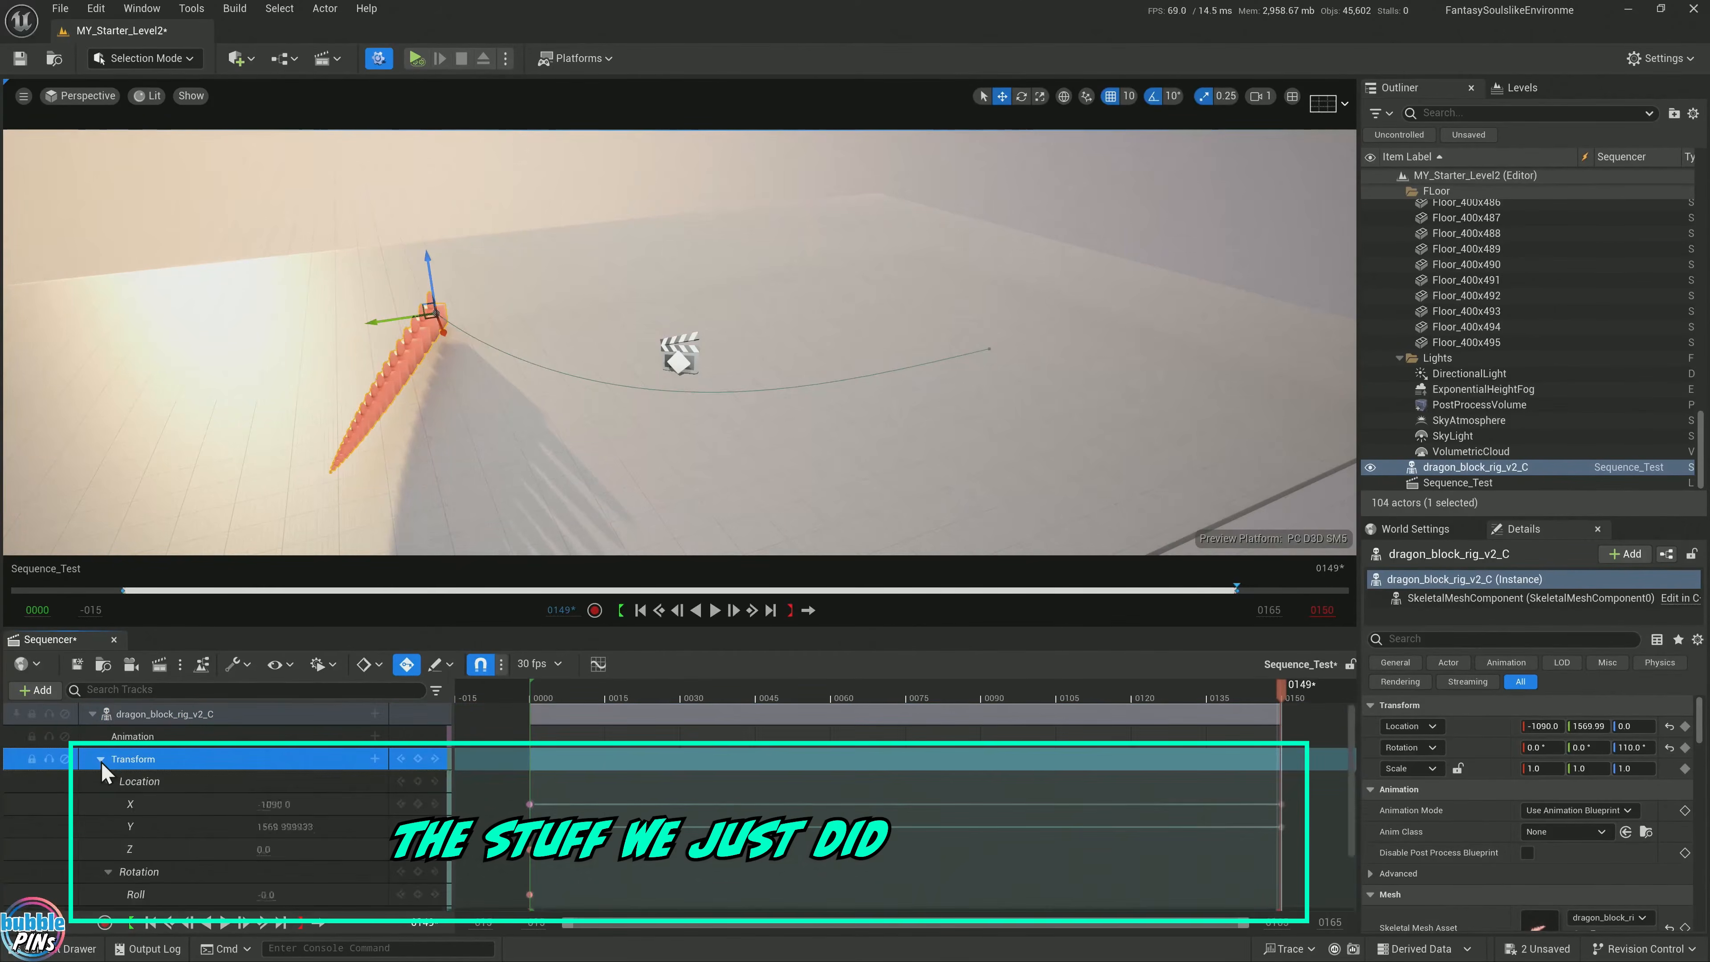
drag(1281, 686, 534, 737)
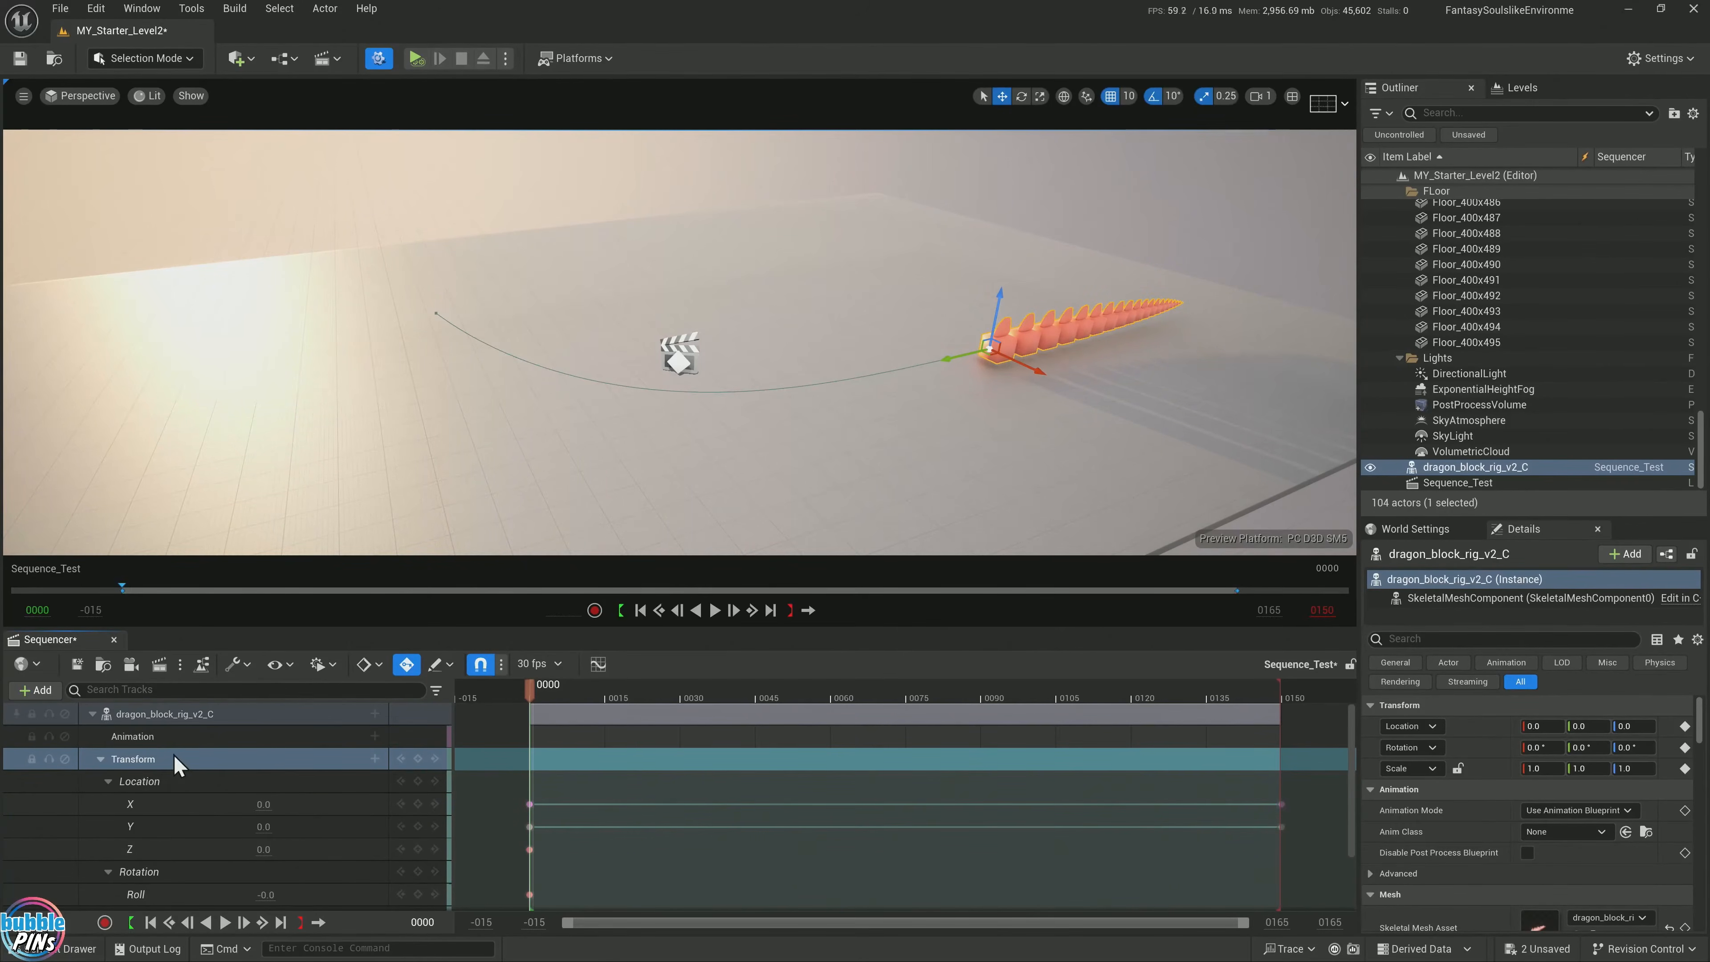
Collapse the dragon's Transform track, disable it, and scrub the timeline to check the dragon without its transform animation
click(100, 759)
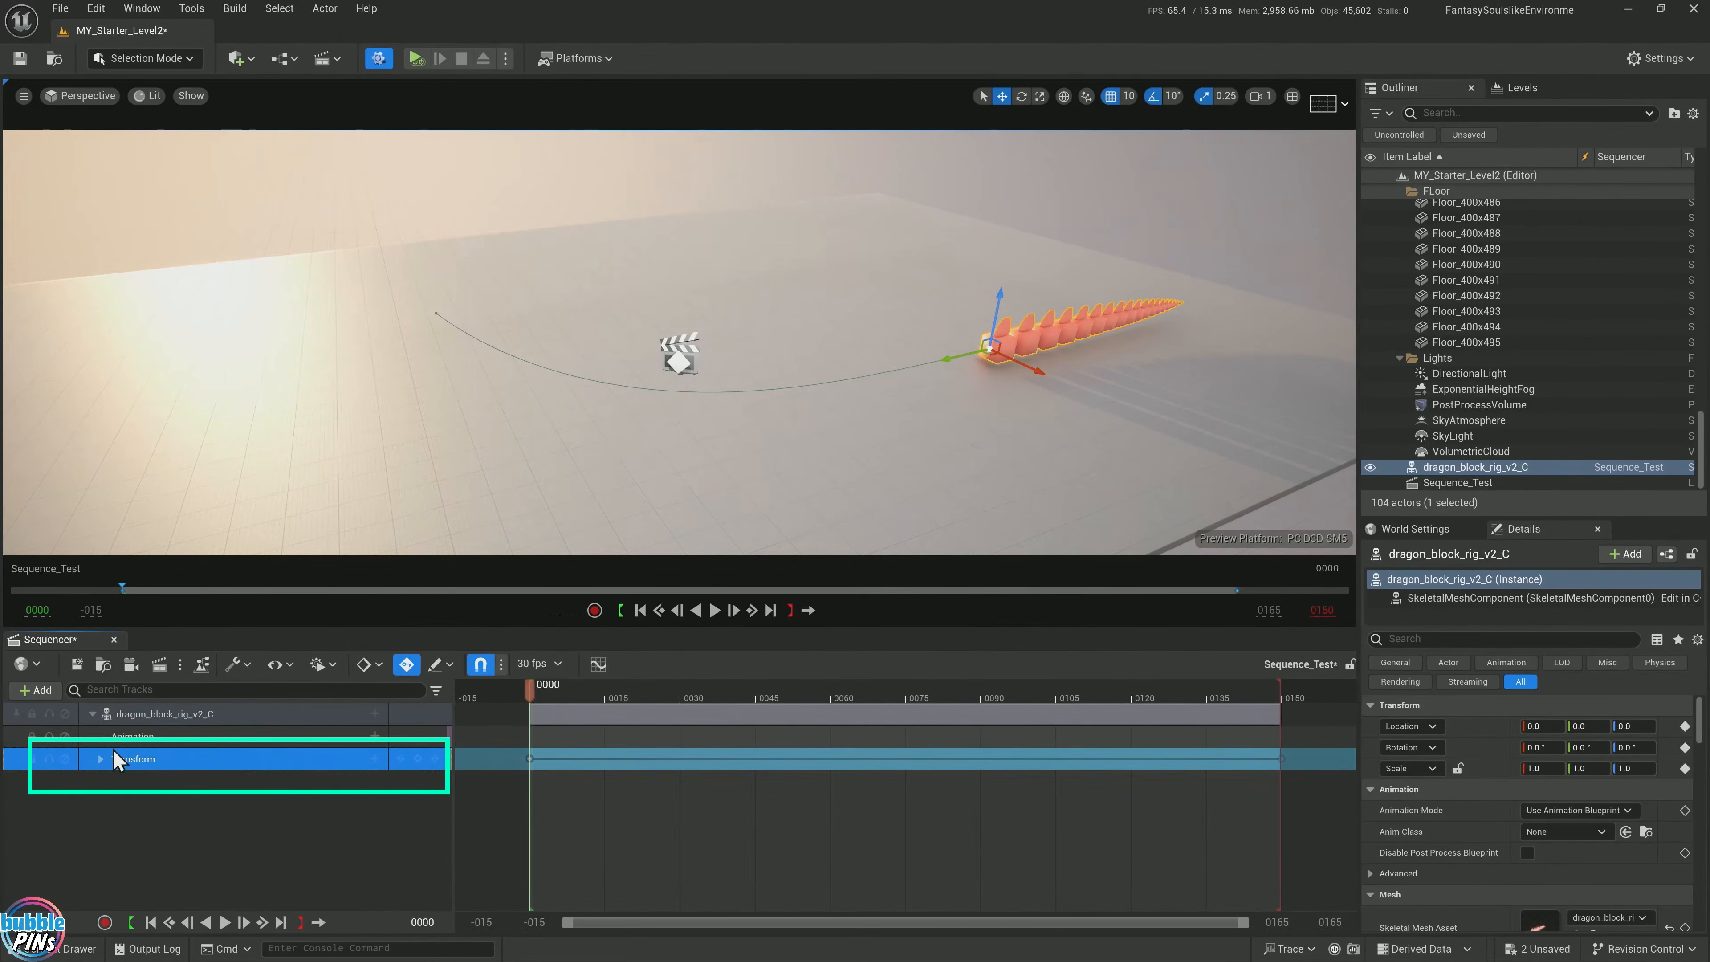
click(64, 759)
drag(566, 707, 618, 690)
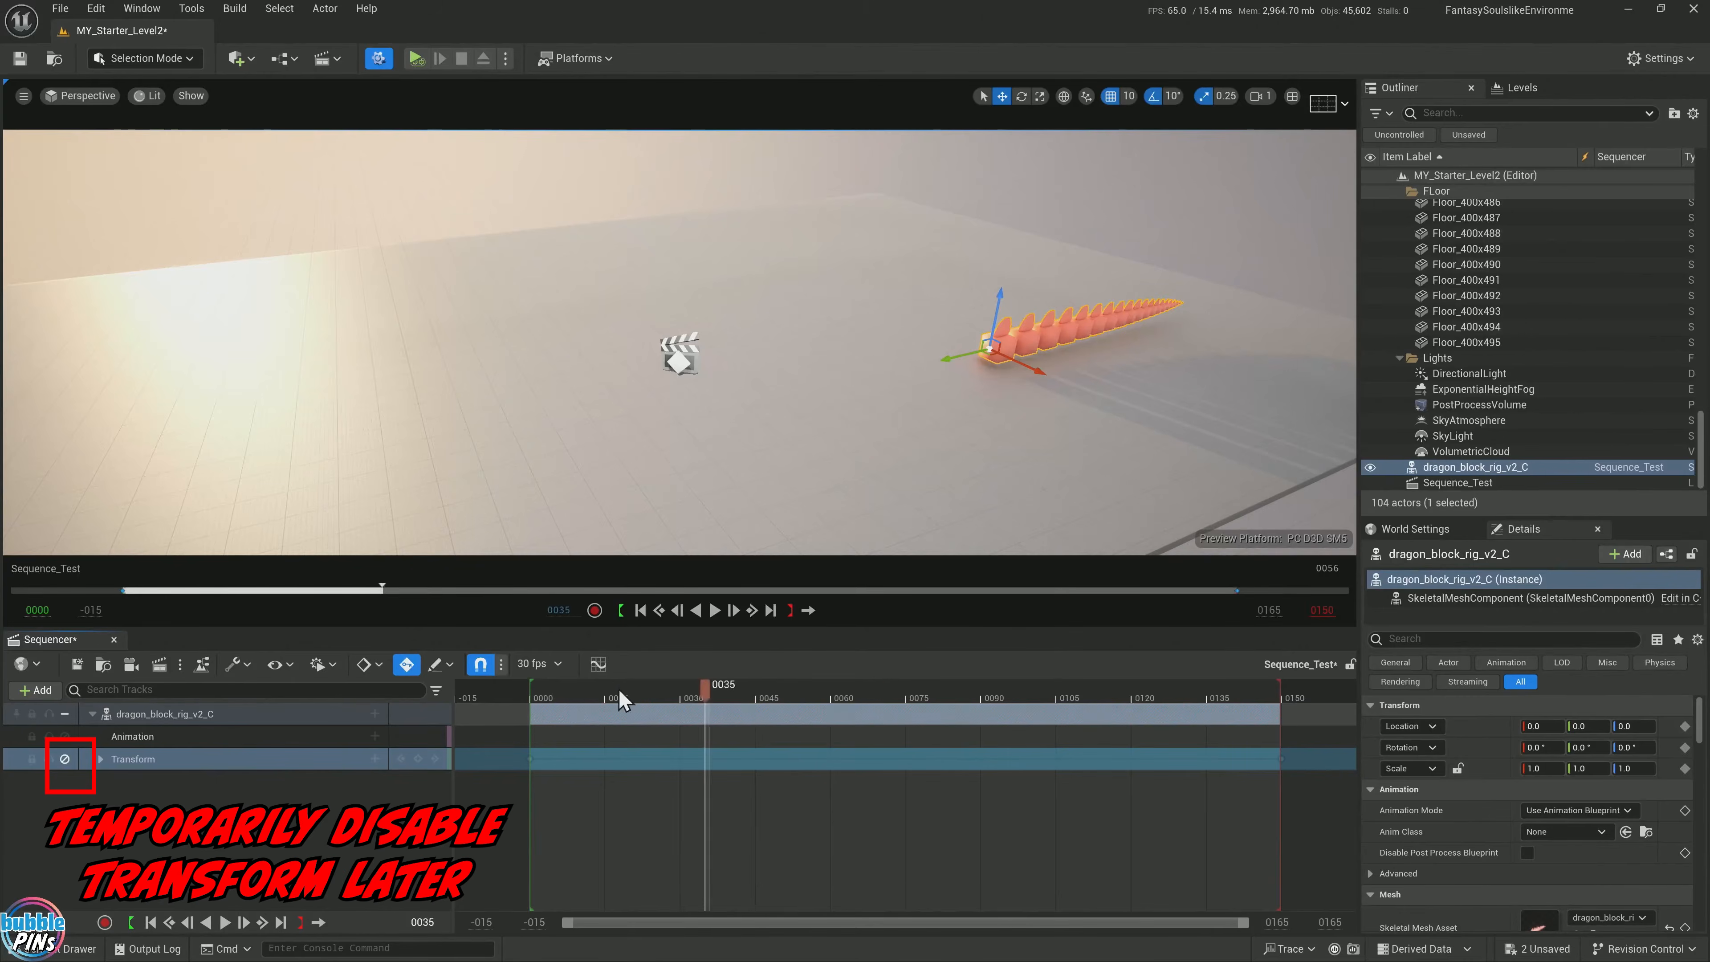
Add the baked dragon_block_rig_v2_C_Skeleton_Sequence animation to the dragon's Animation track in Sequencer
click(222, 714)
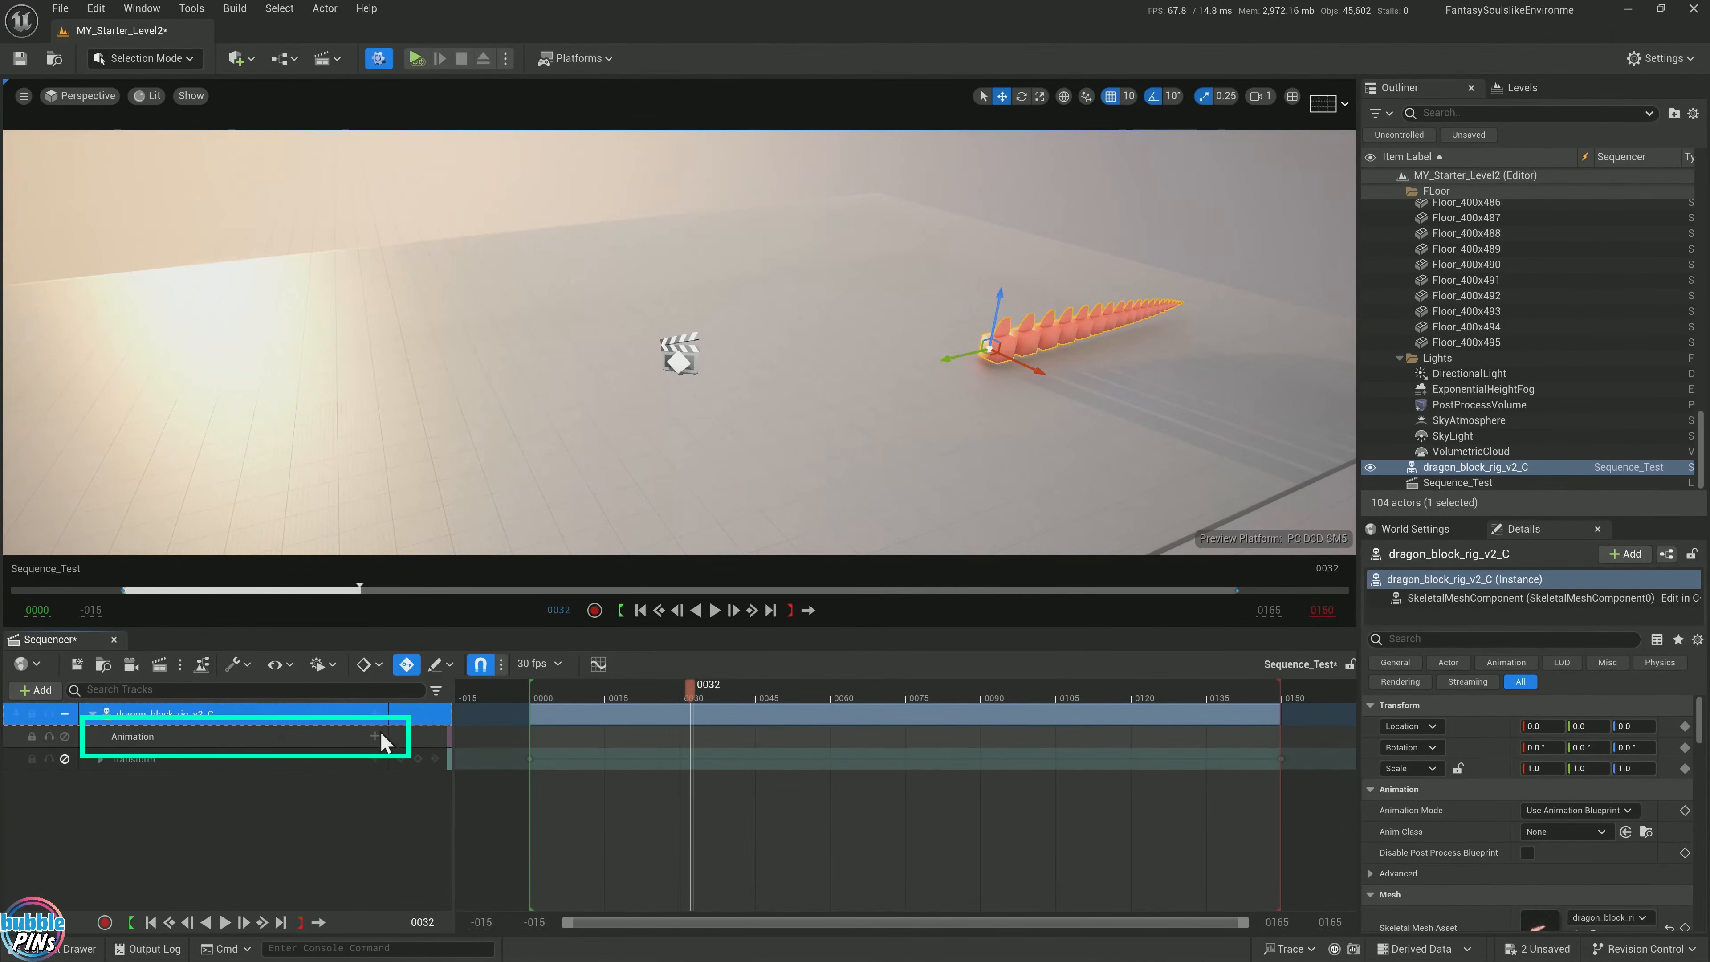
click(140, 744)
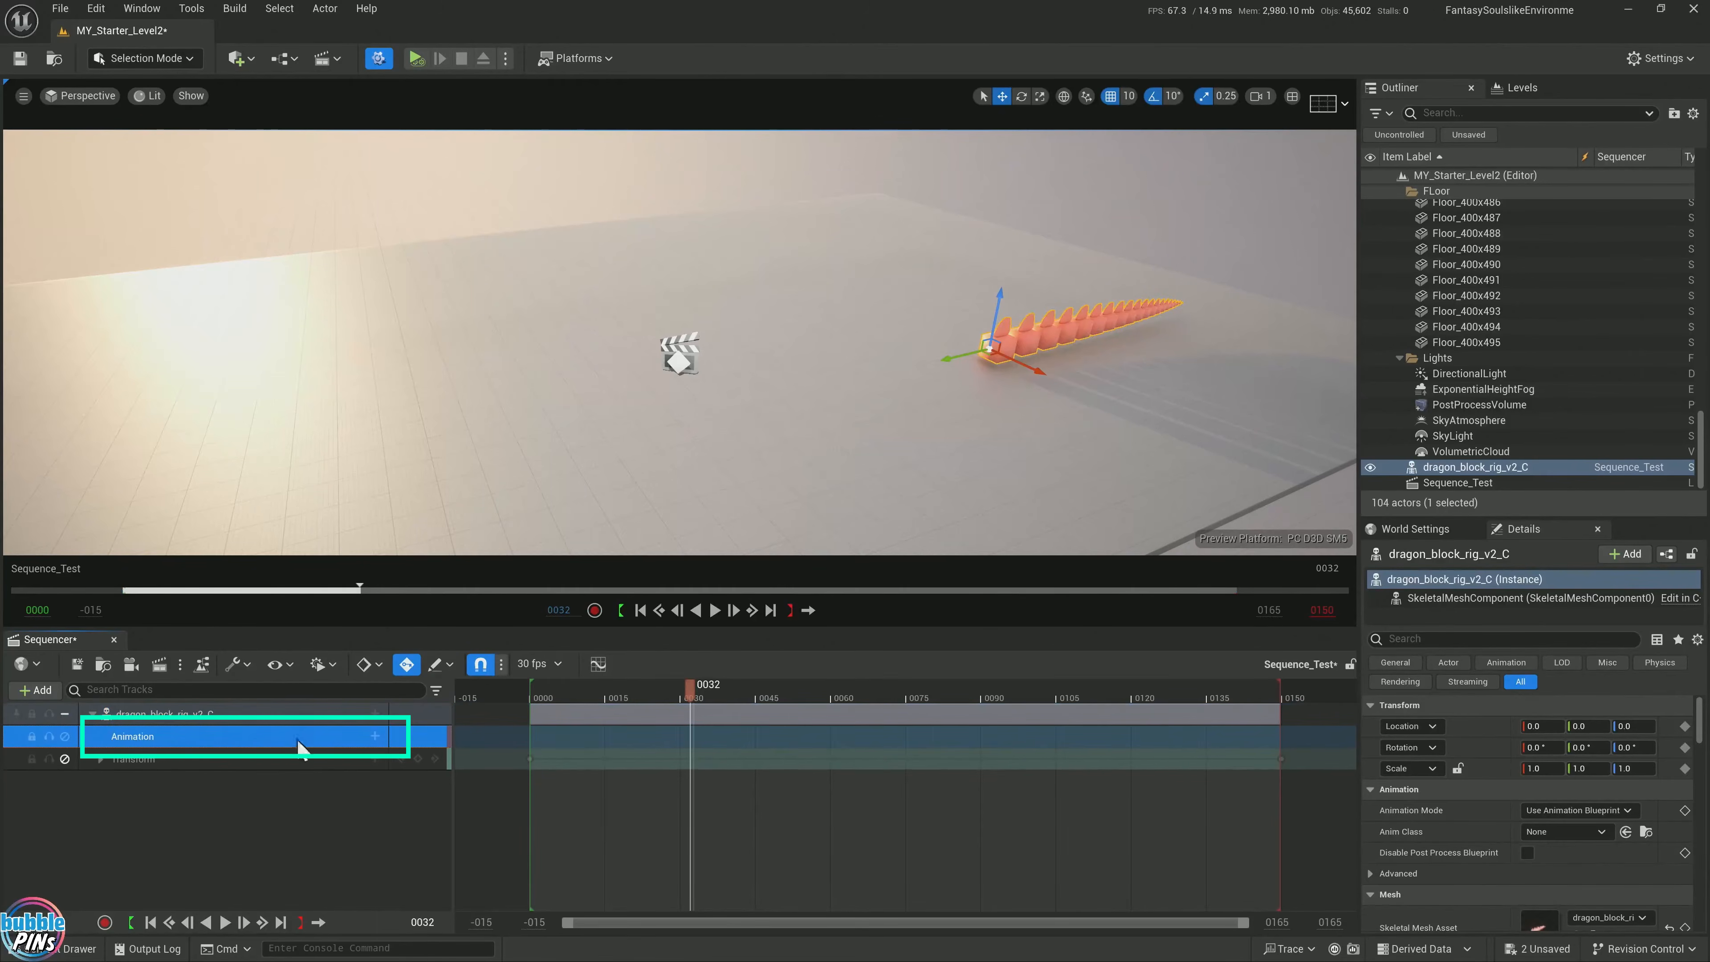
click(375, 736)
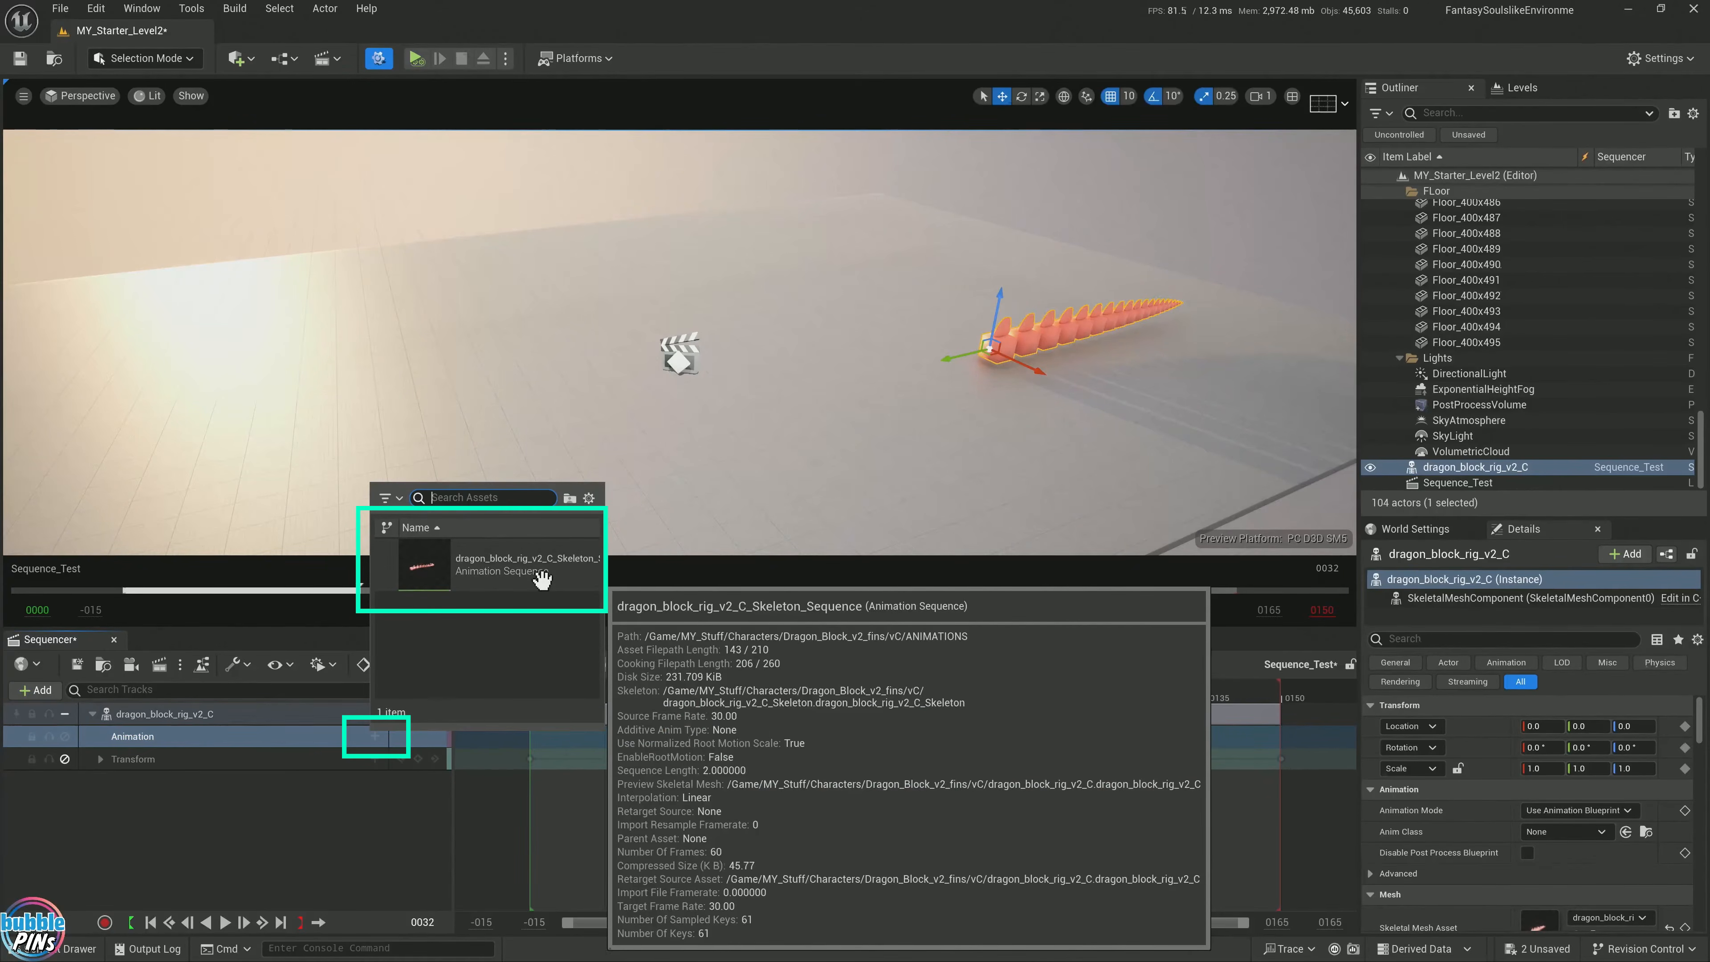
click(483, 572)
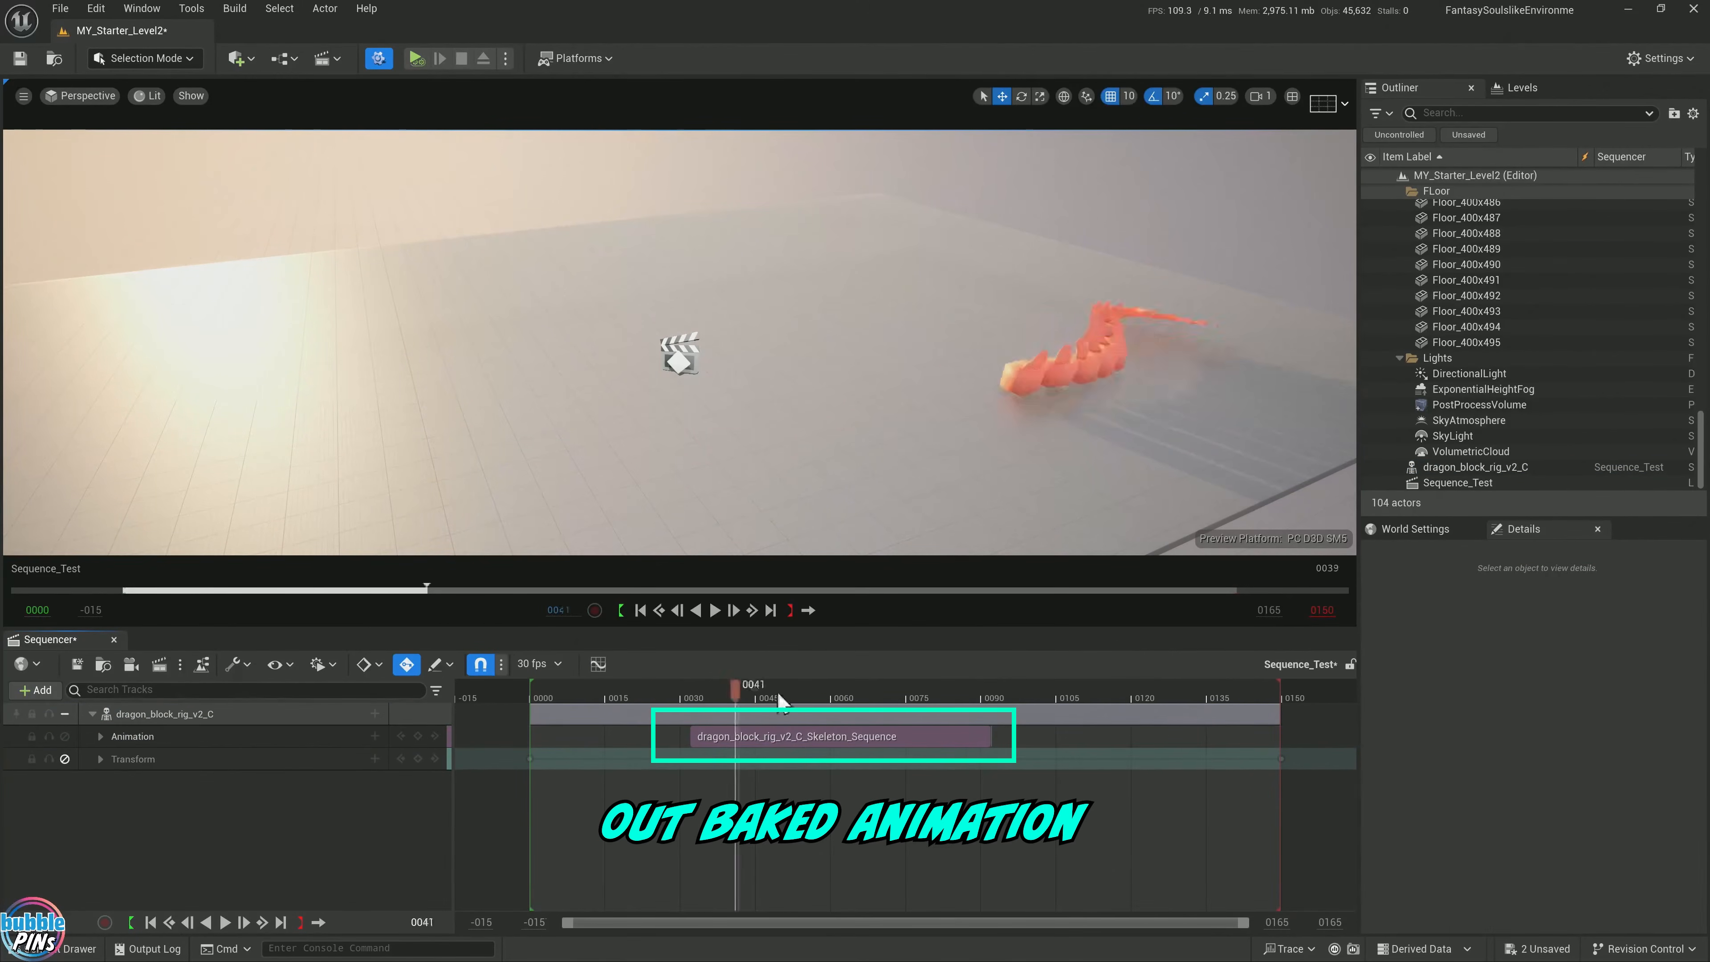
Move the baked animation section so it starts at frame 0, and play the sequence from there
mouse_move(695, 707)
mouse_down()
mouse_move(803, 738)
mouse_move(705, 737)
mouse_up()
click(800, 734)
click(551, 694)
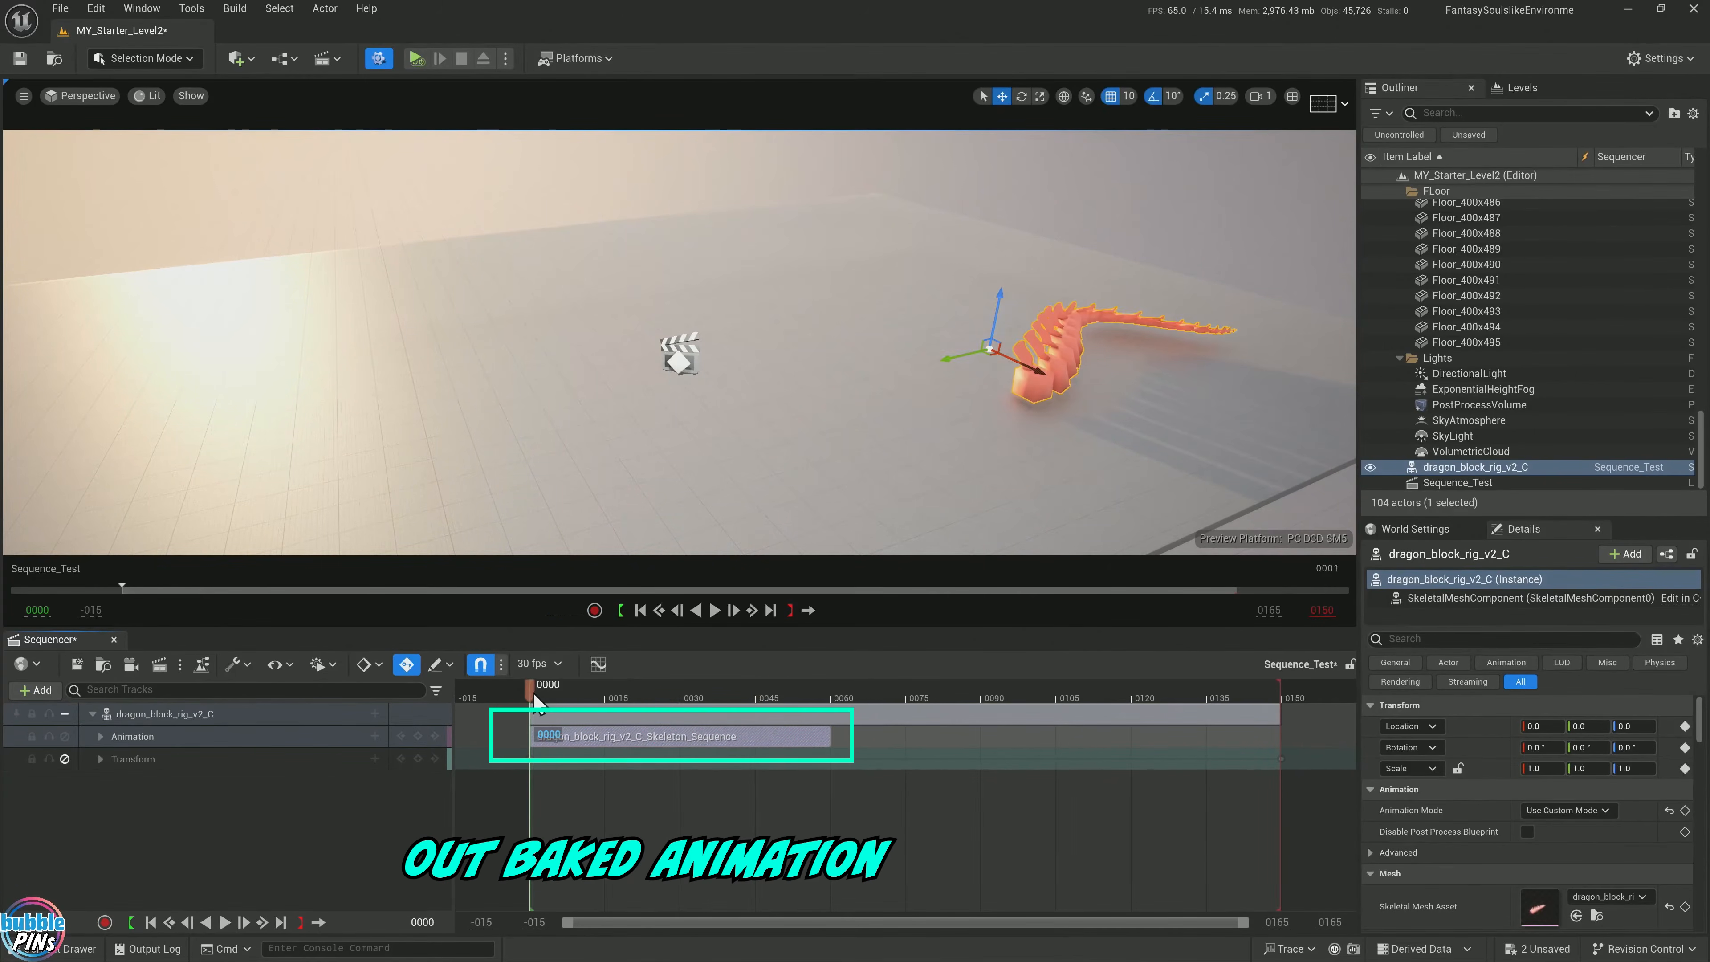
key(space)
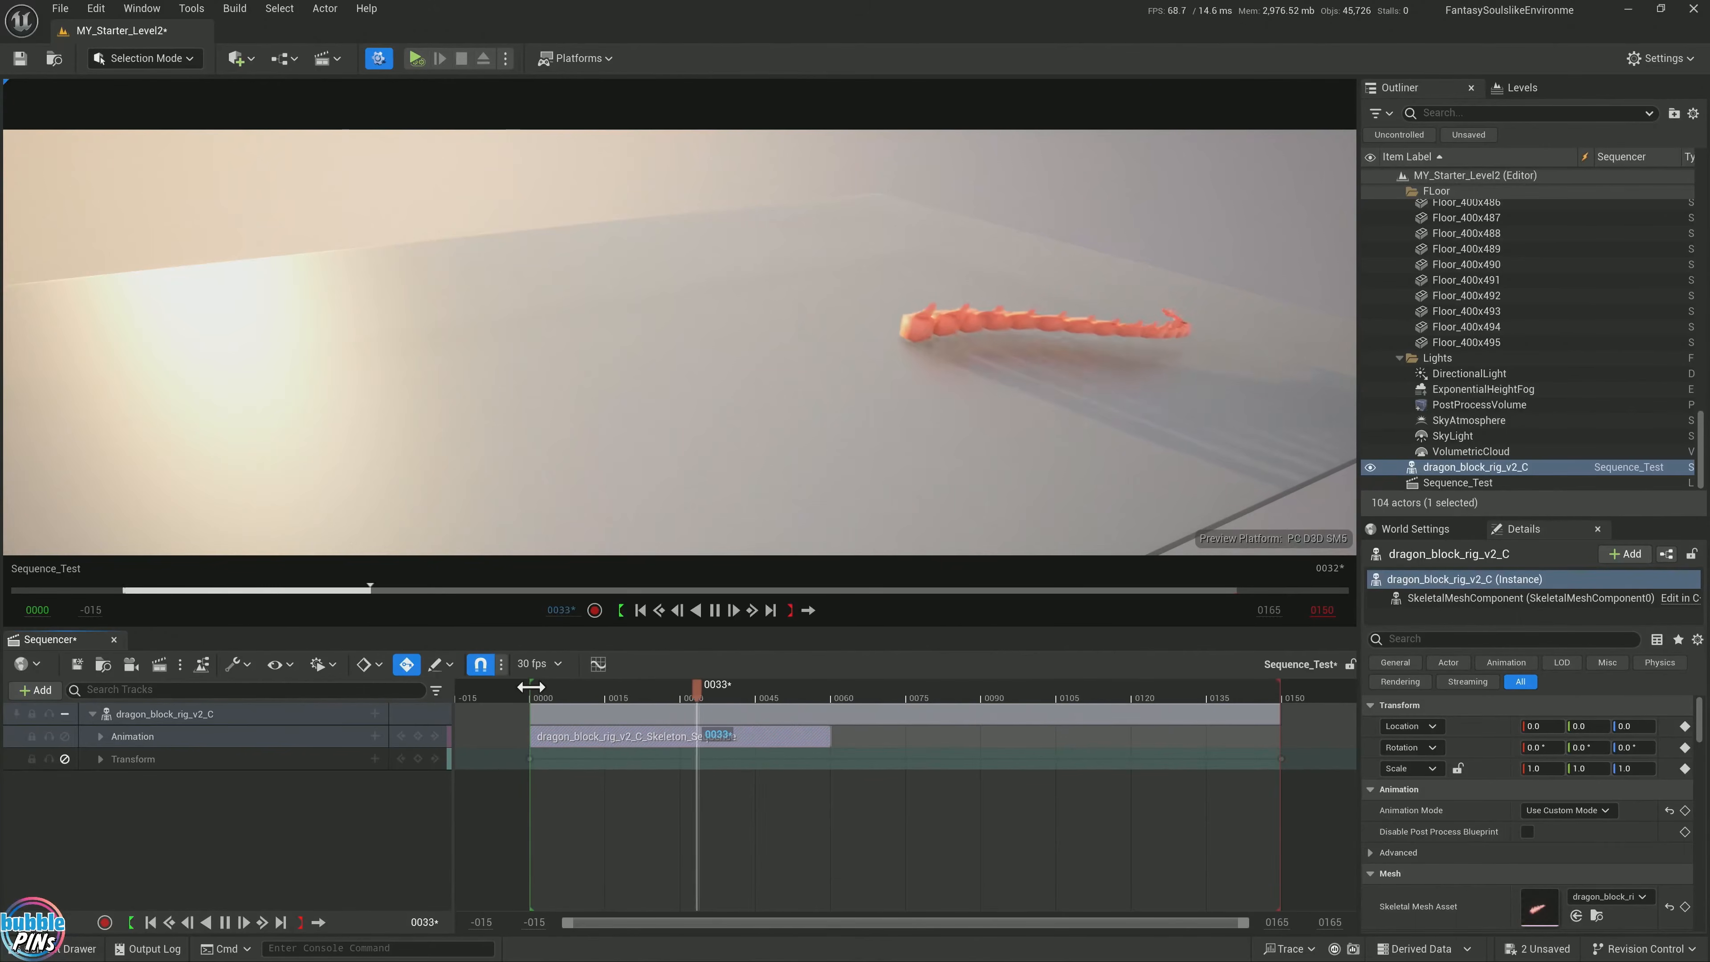
key(space)
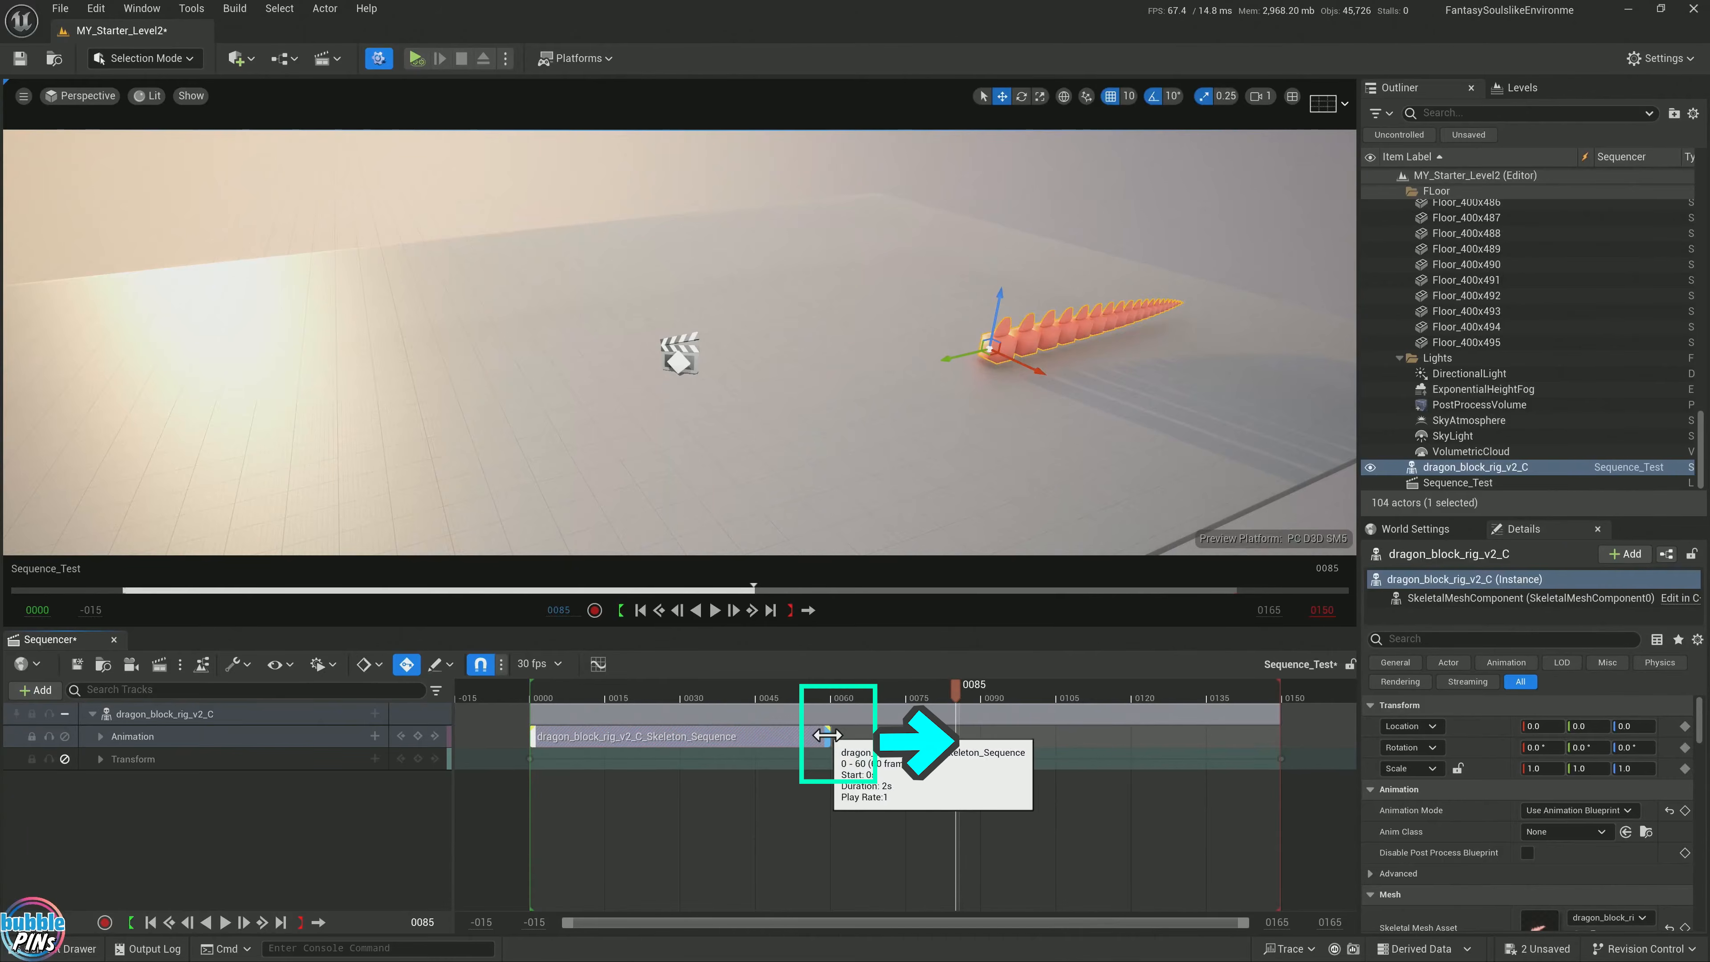
Extend the end of the baked animation section to frame 150 so it loops, and scrub and play through the repeats
drag(827, 735, 1276, 735)
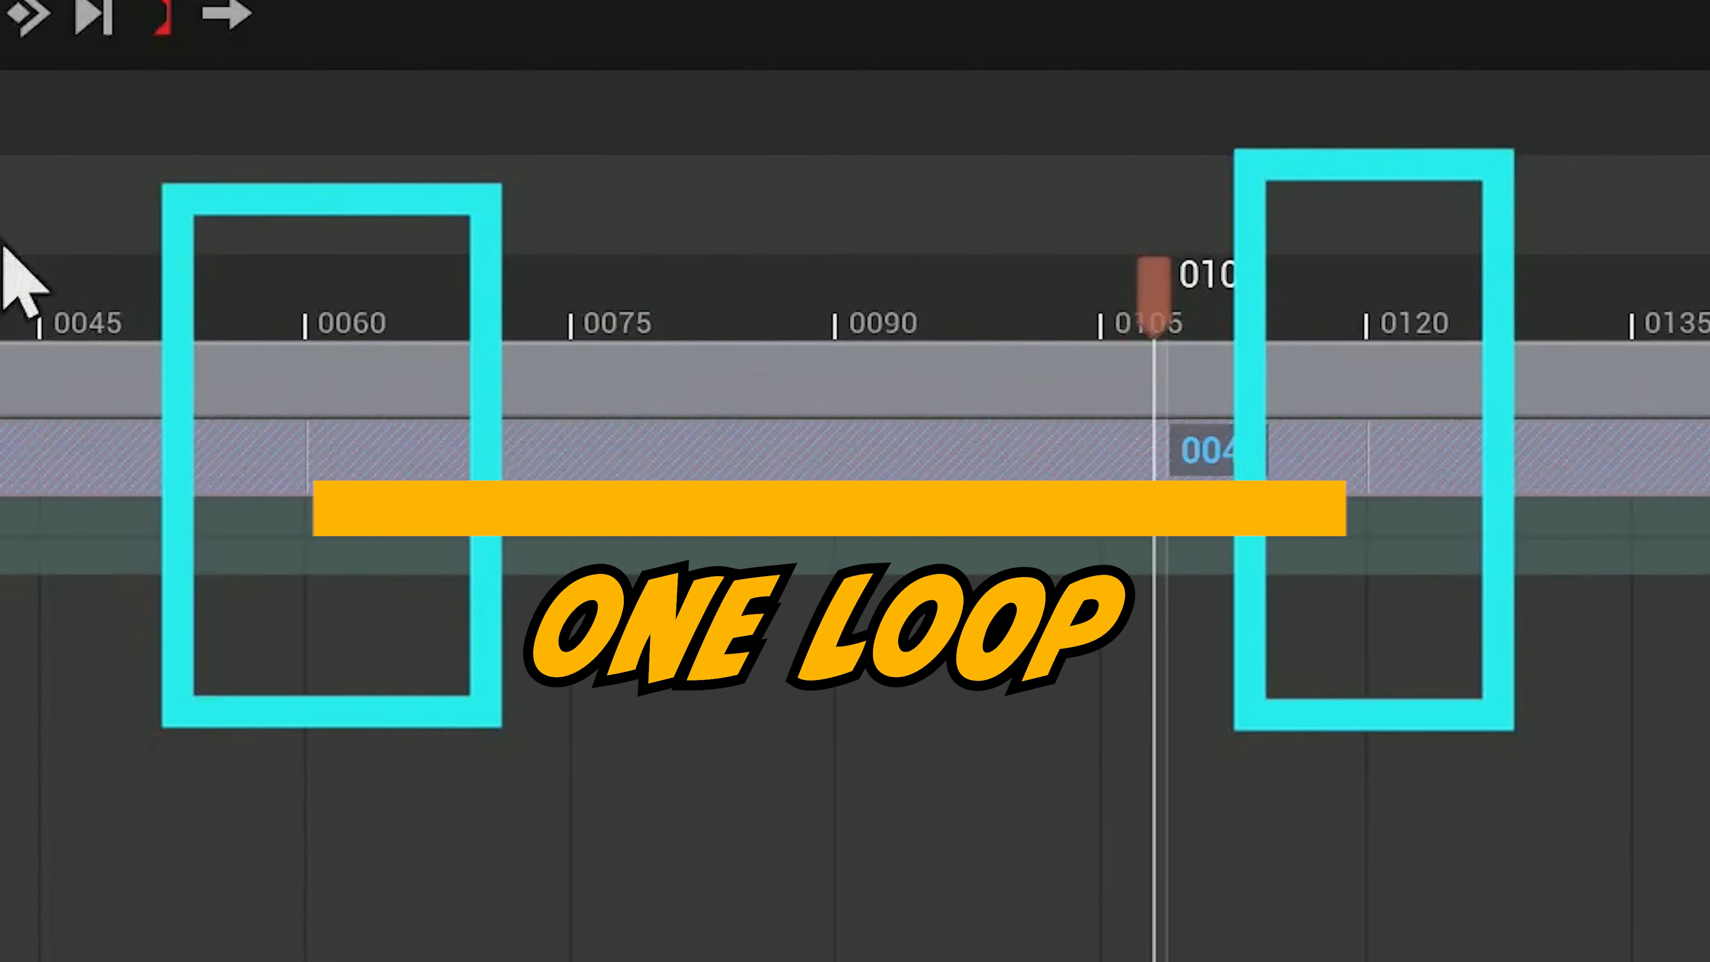
drag(1, 337, 682, 350)
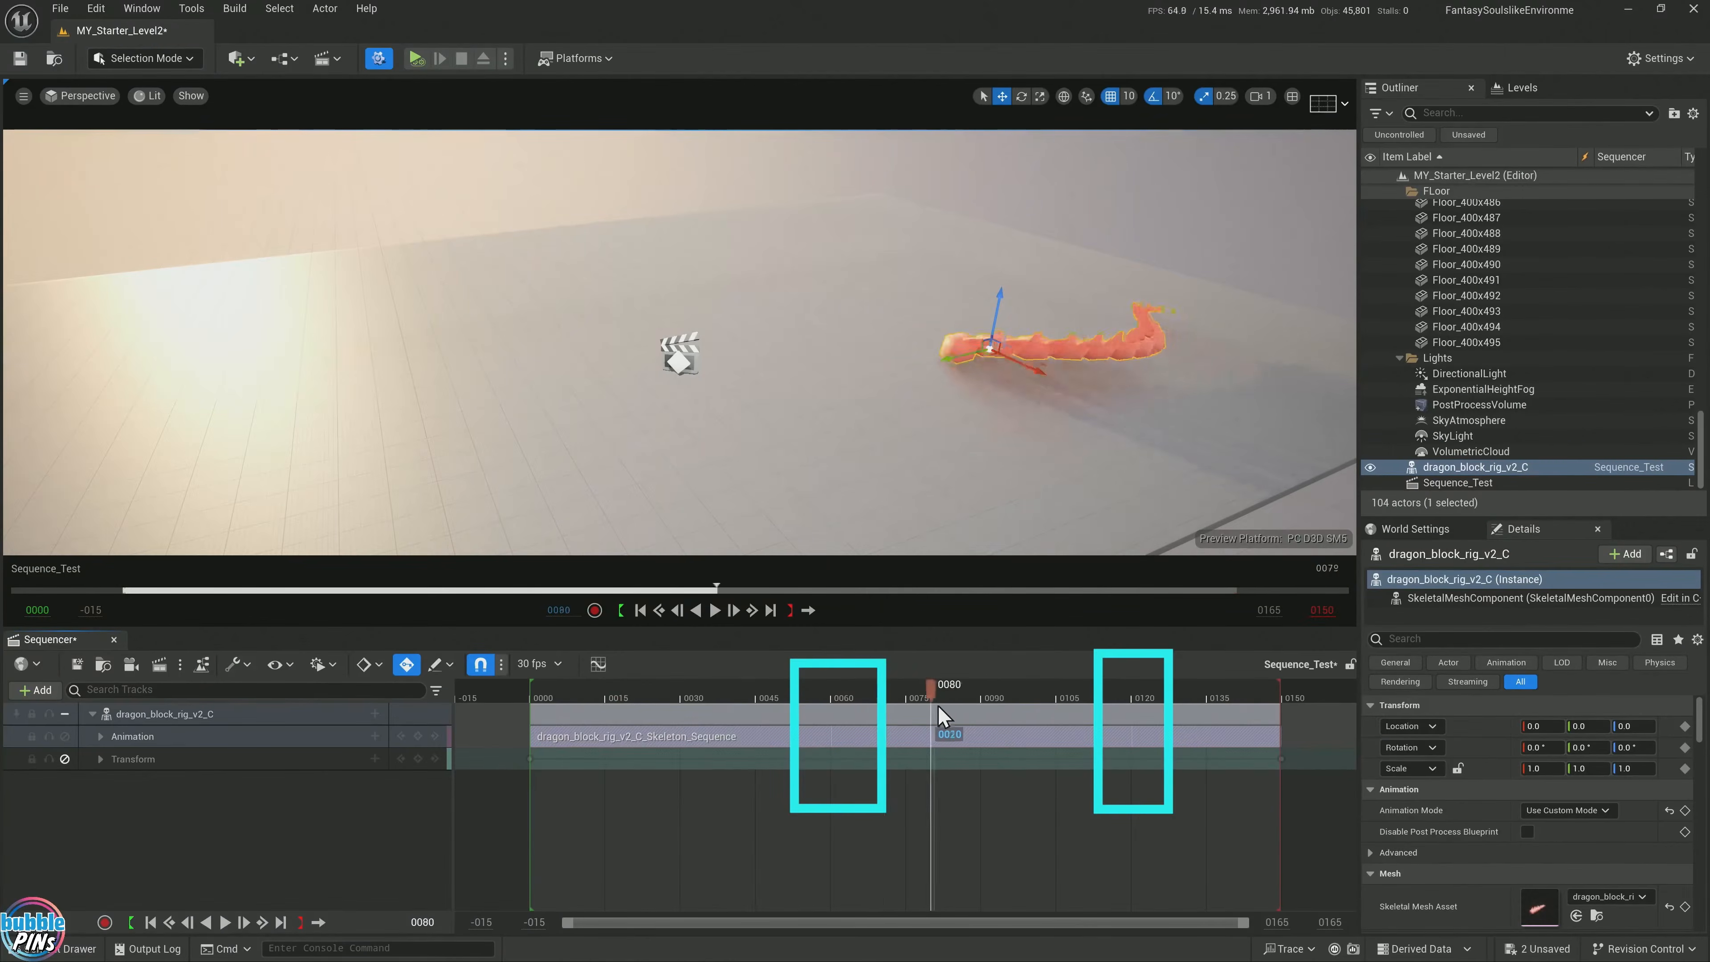
drag(941, 715, 1245, 743)
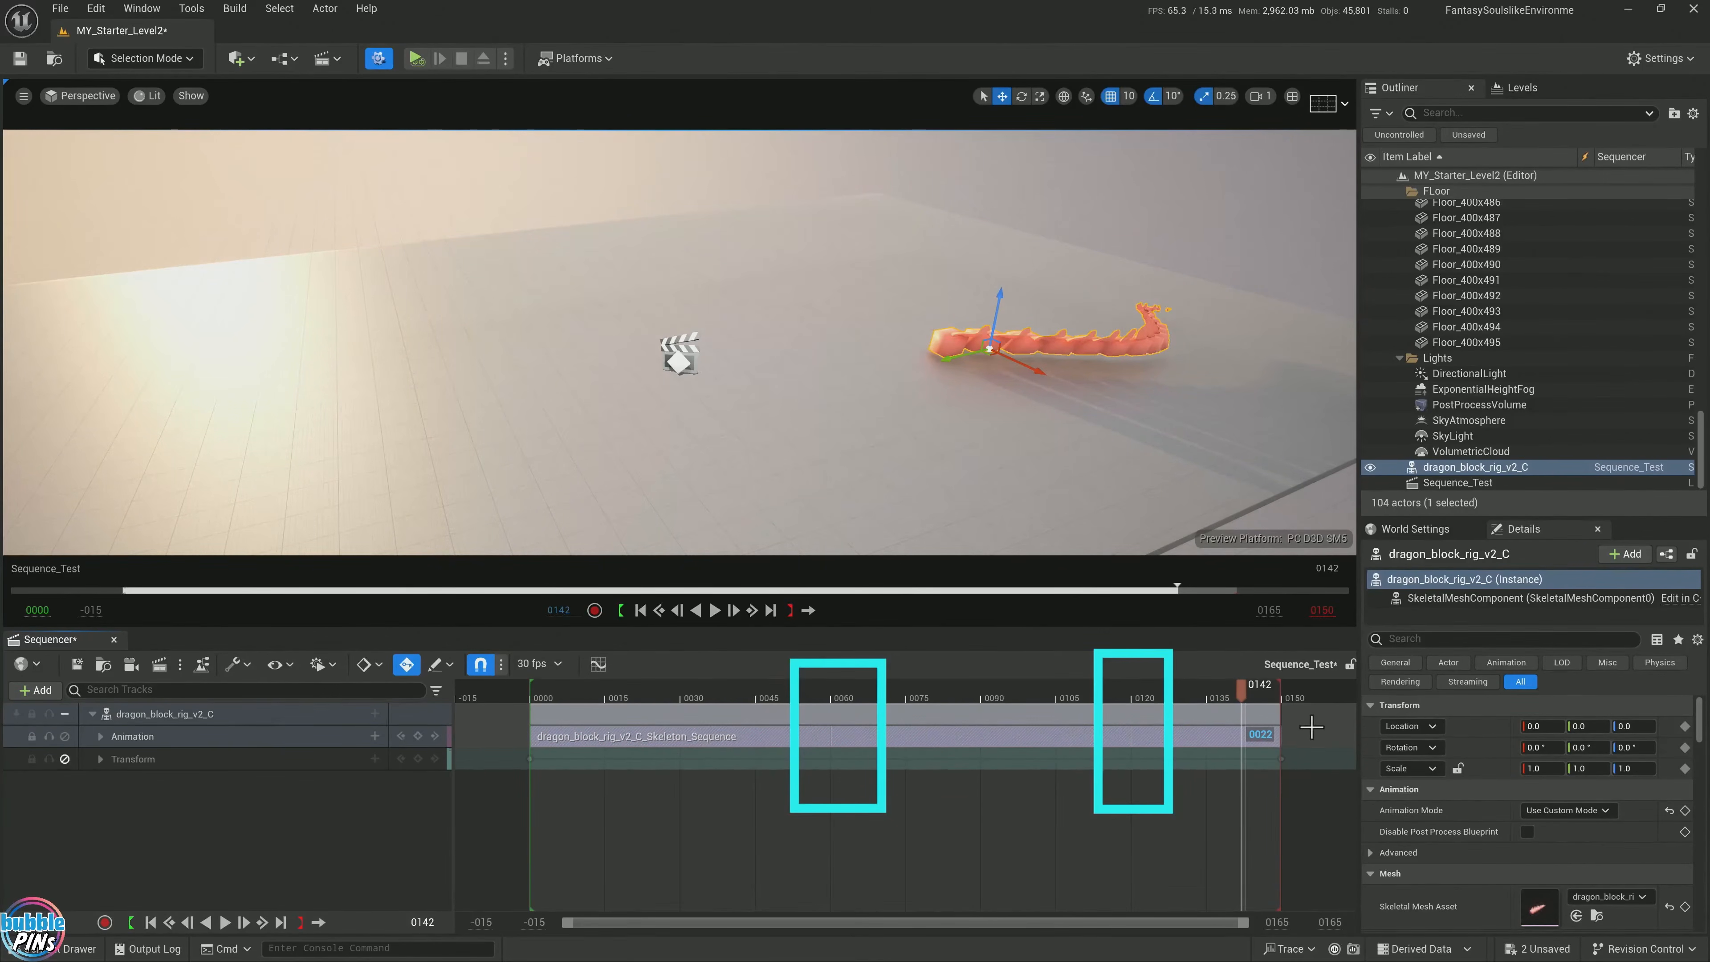
click(547, 687)
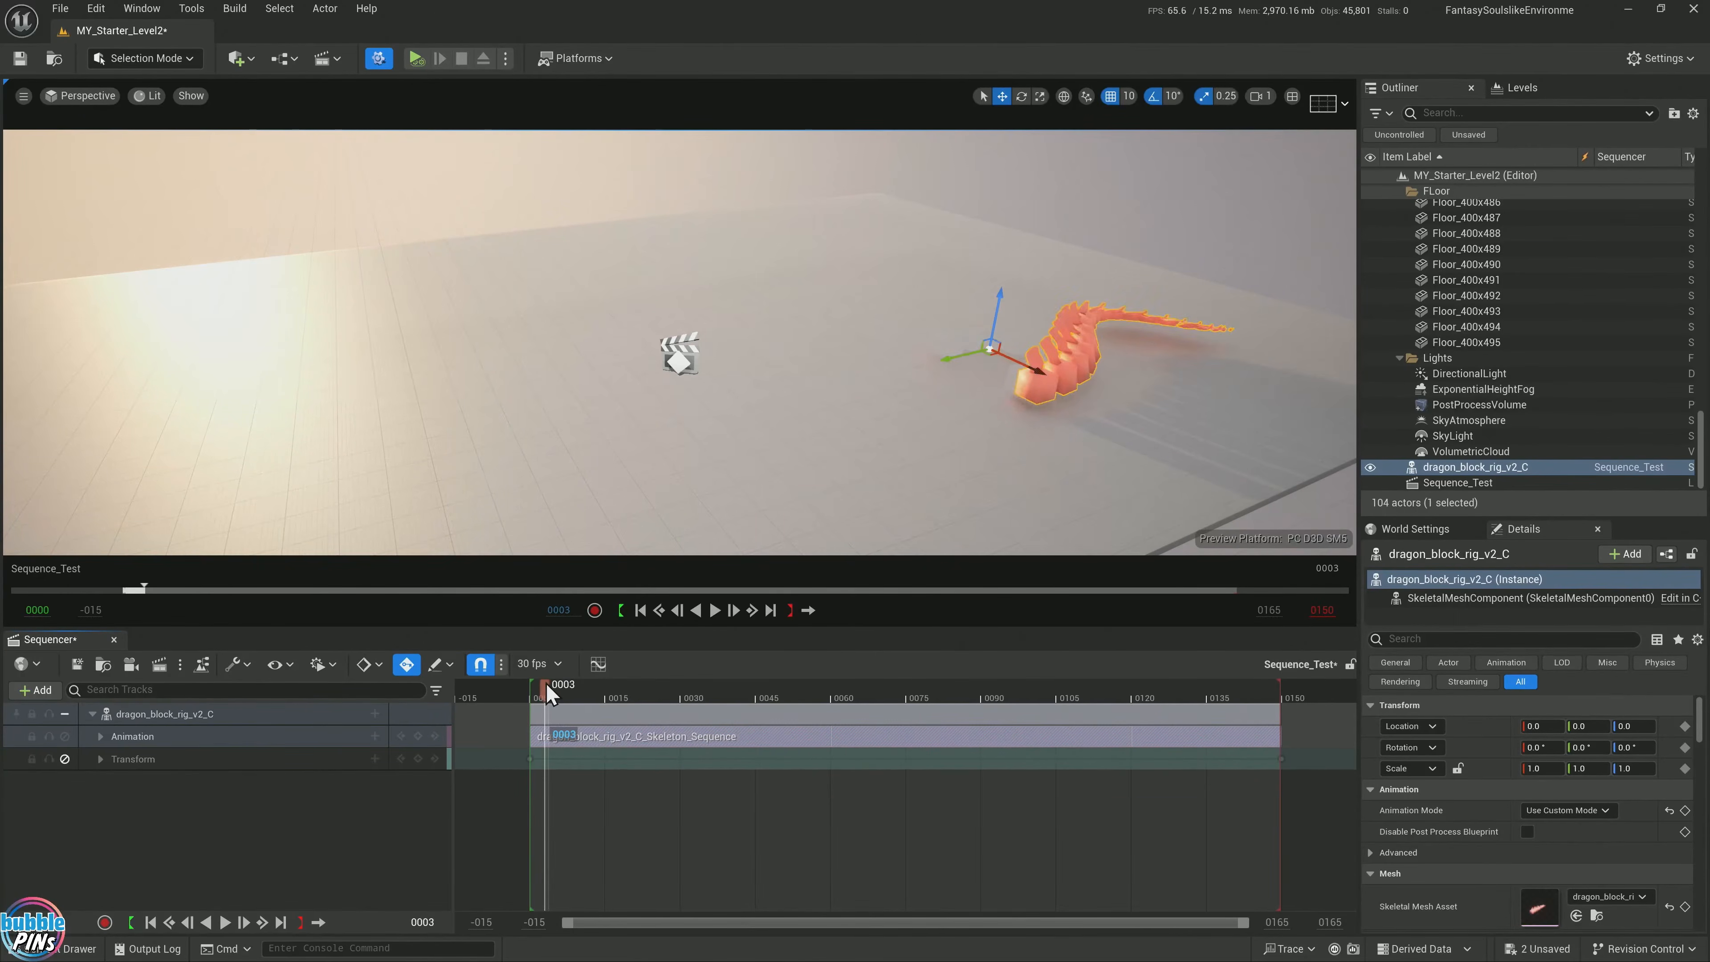
key(space)
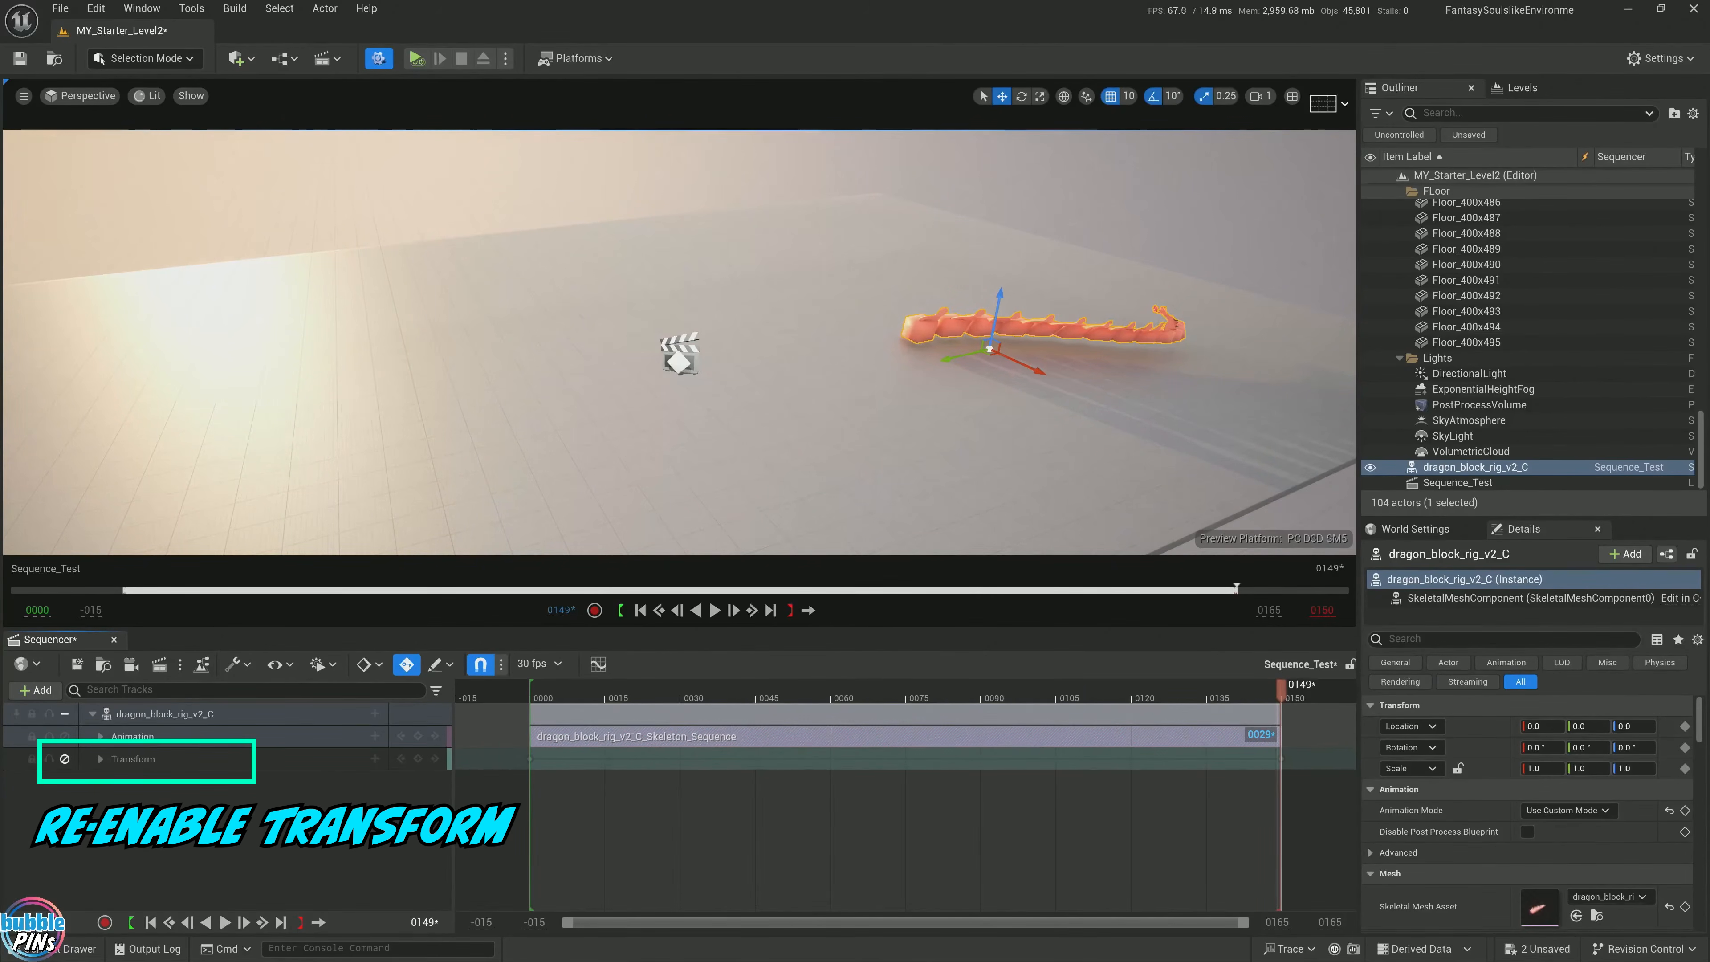
Re-enable the dragon's Transform track and play from frame 0, scrubbing to check the baked animation along the path
click(65, 758)
drag(559, 698, 532, 703)
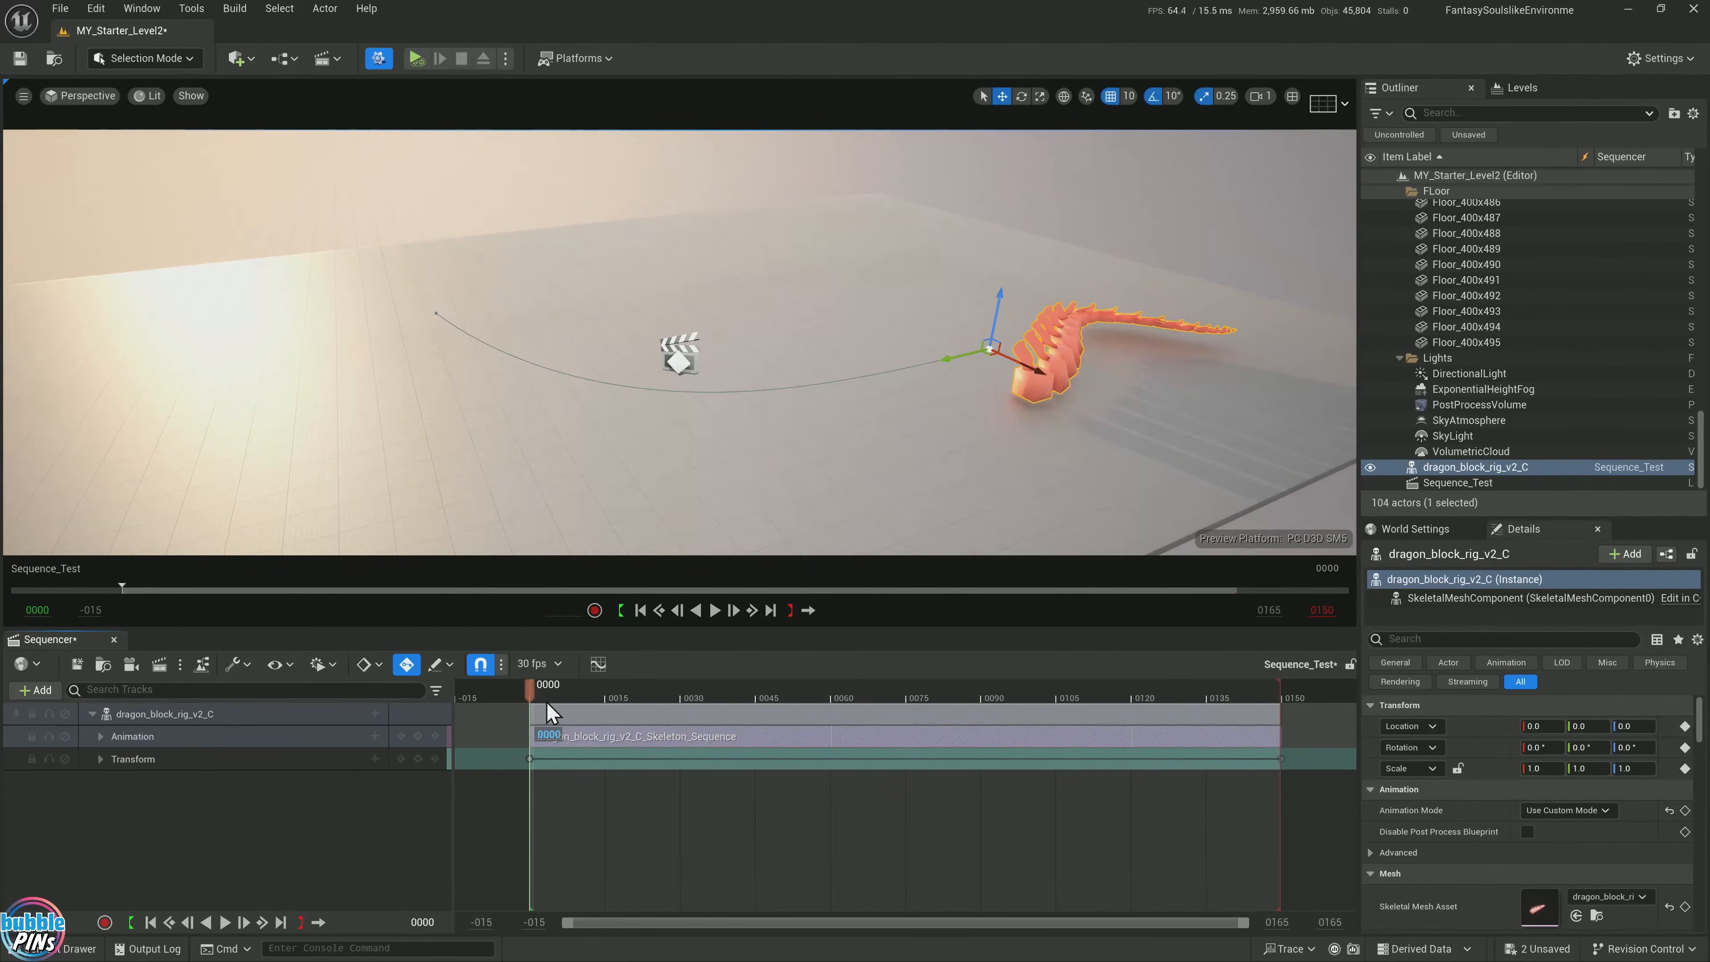
key(space)
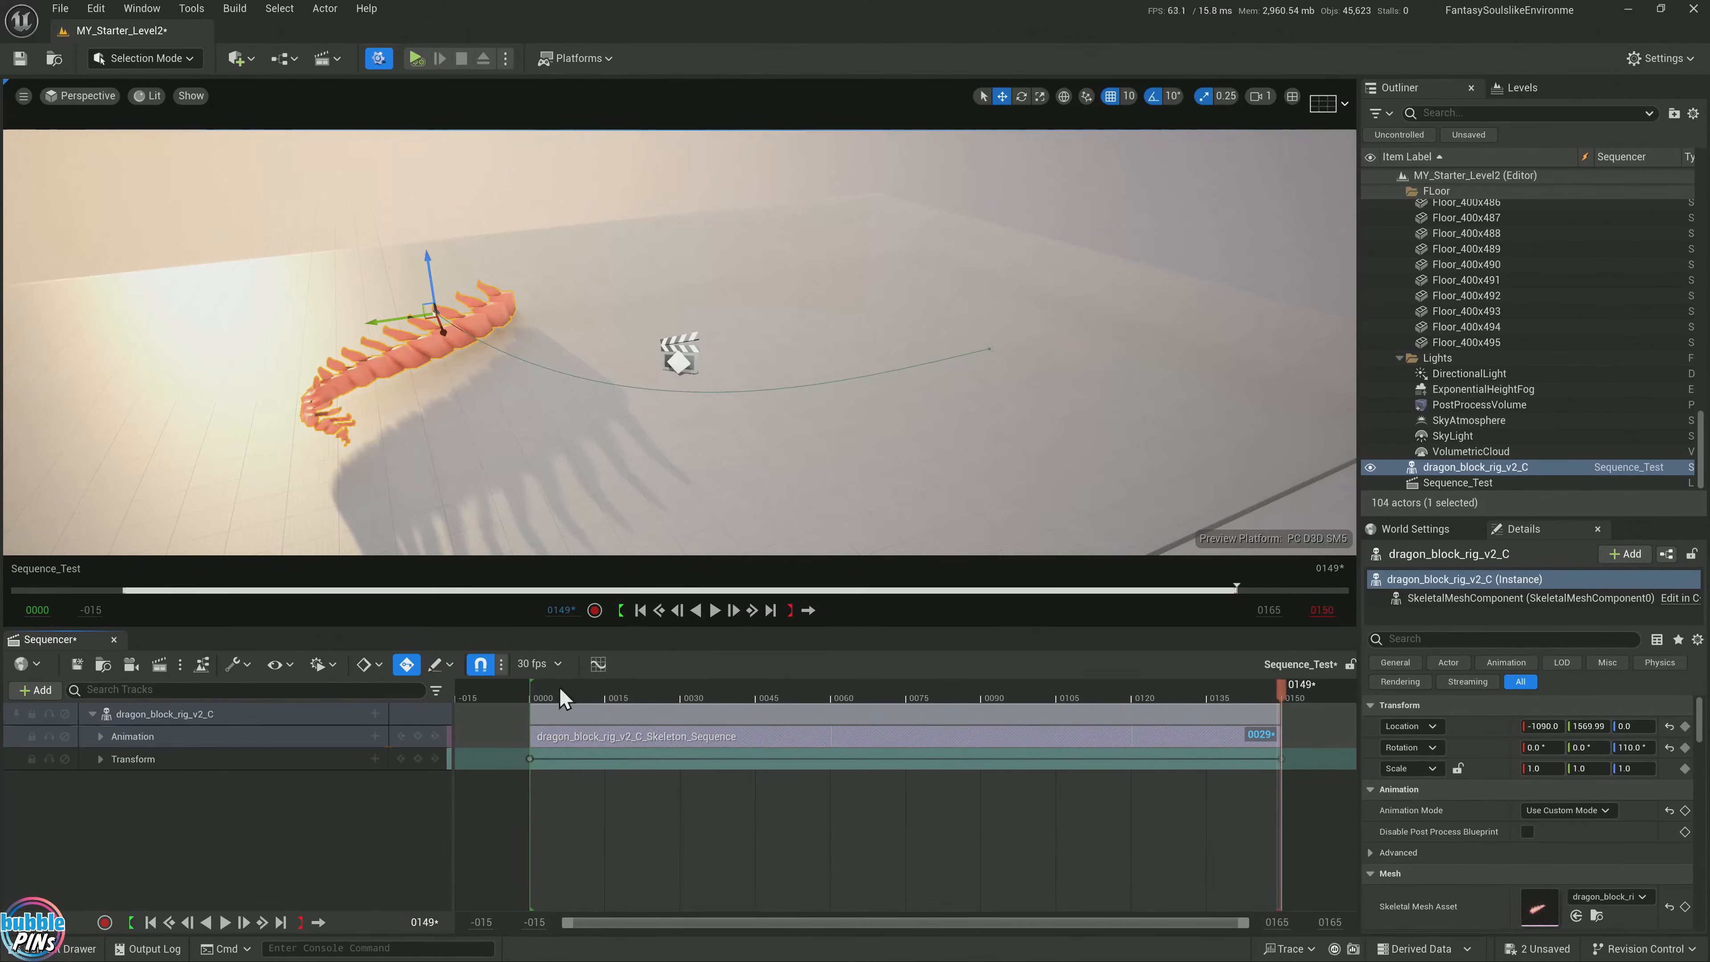
drag(565, 694, 889, 700)
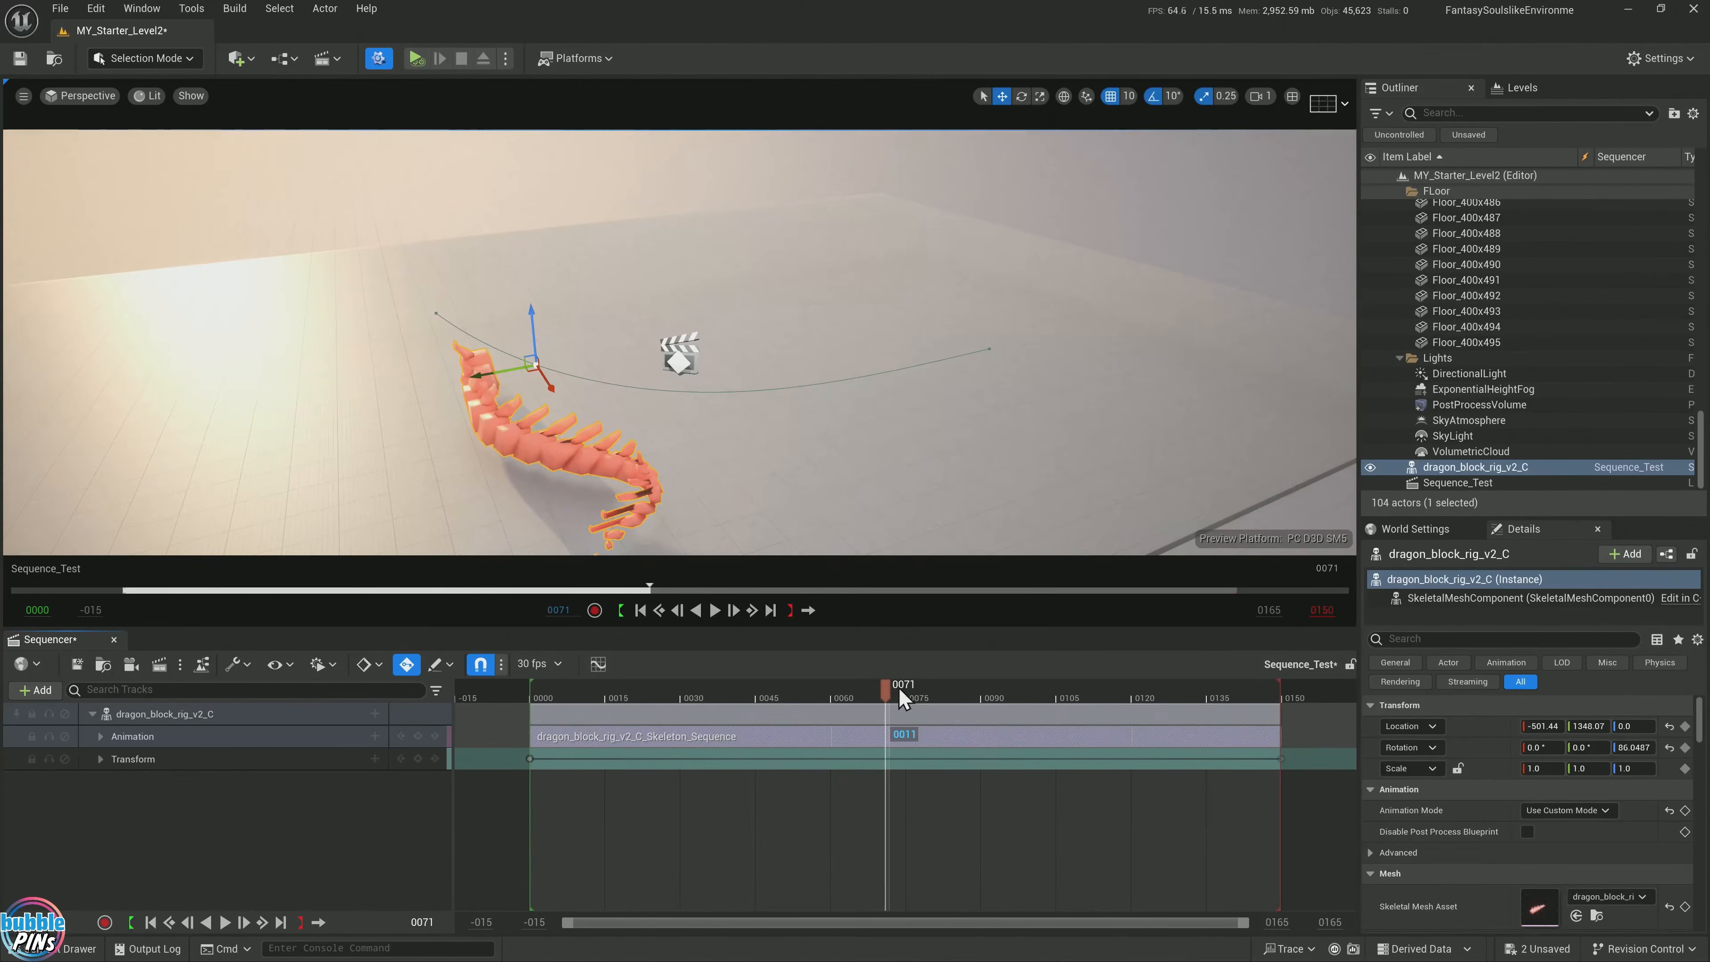
Delete the dragon's Animation track with its baked animation, leaving the Transform track selected
click(262, 741)
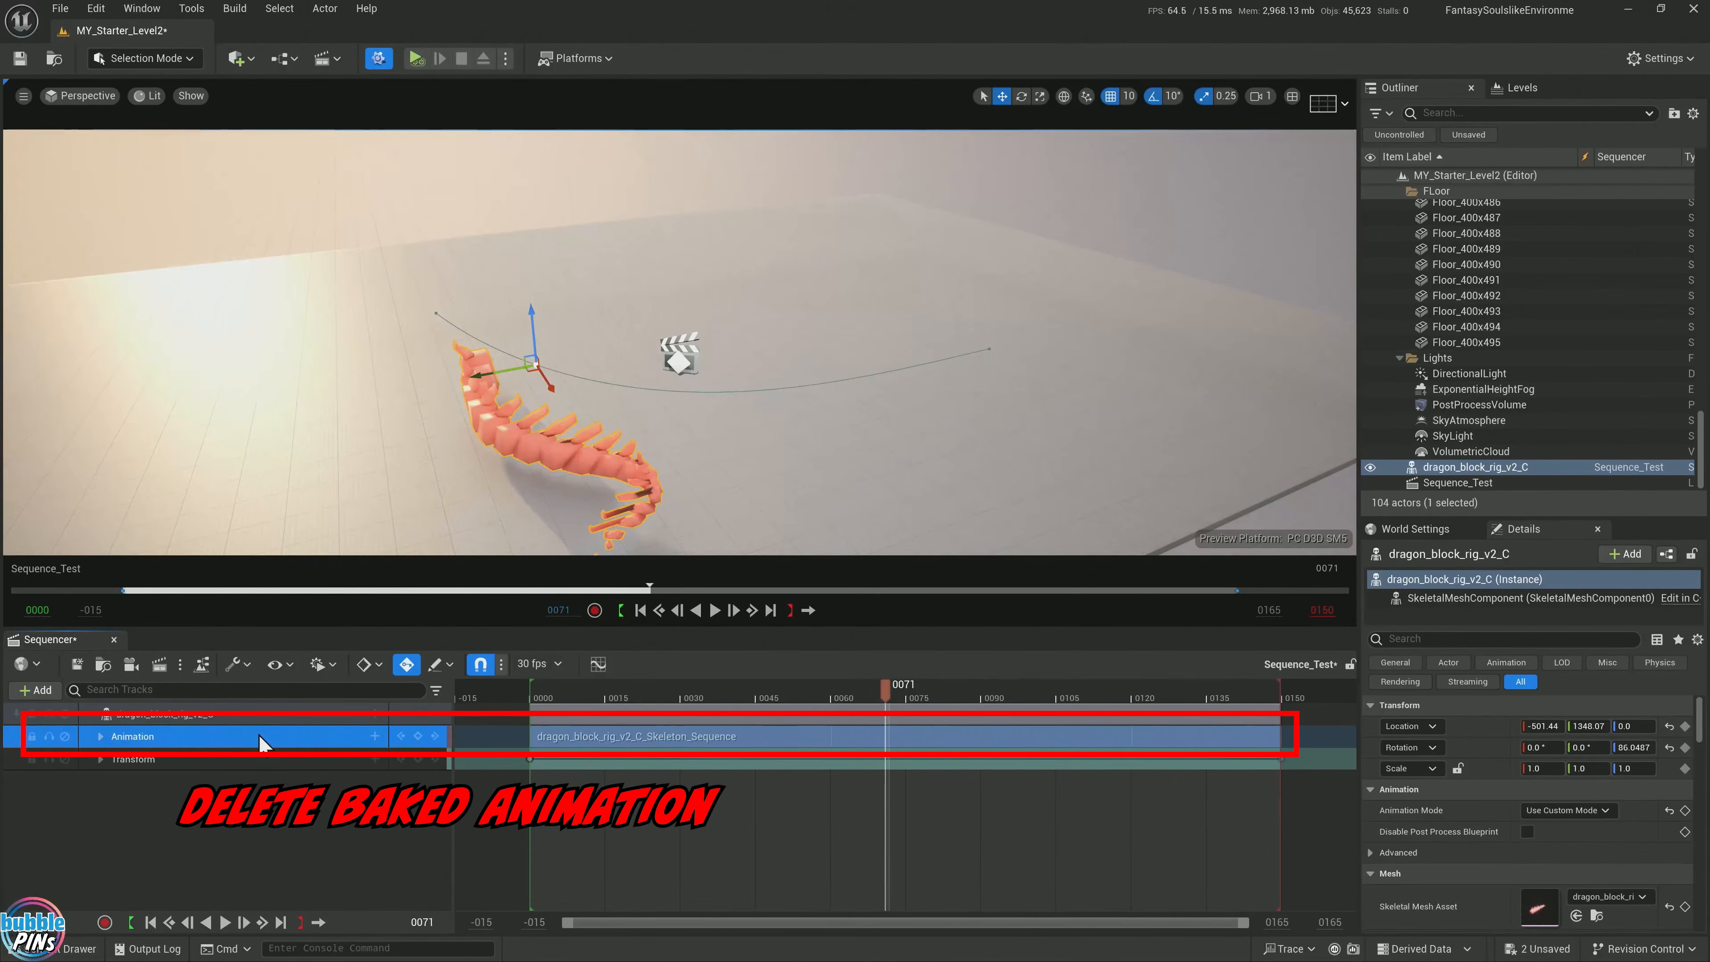
key(Delete)
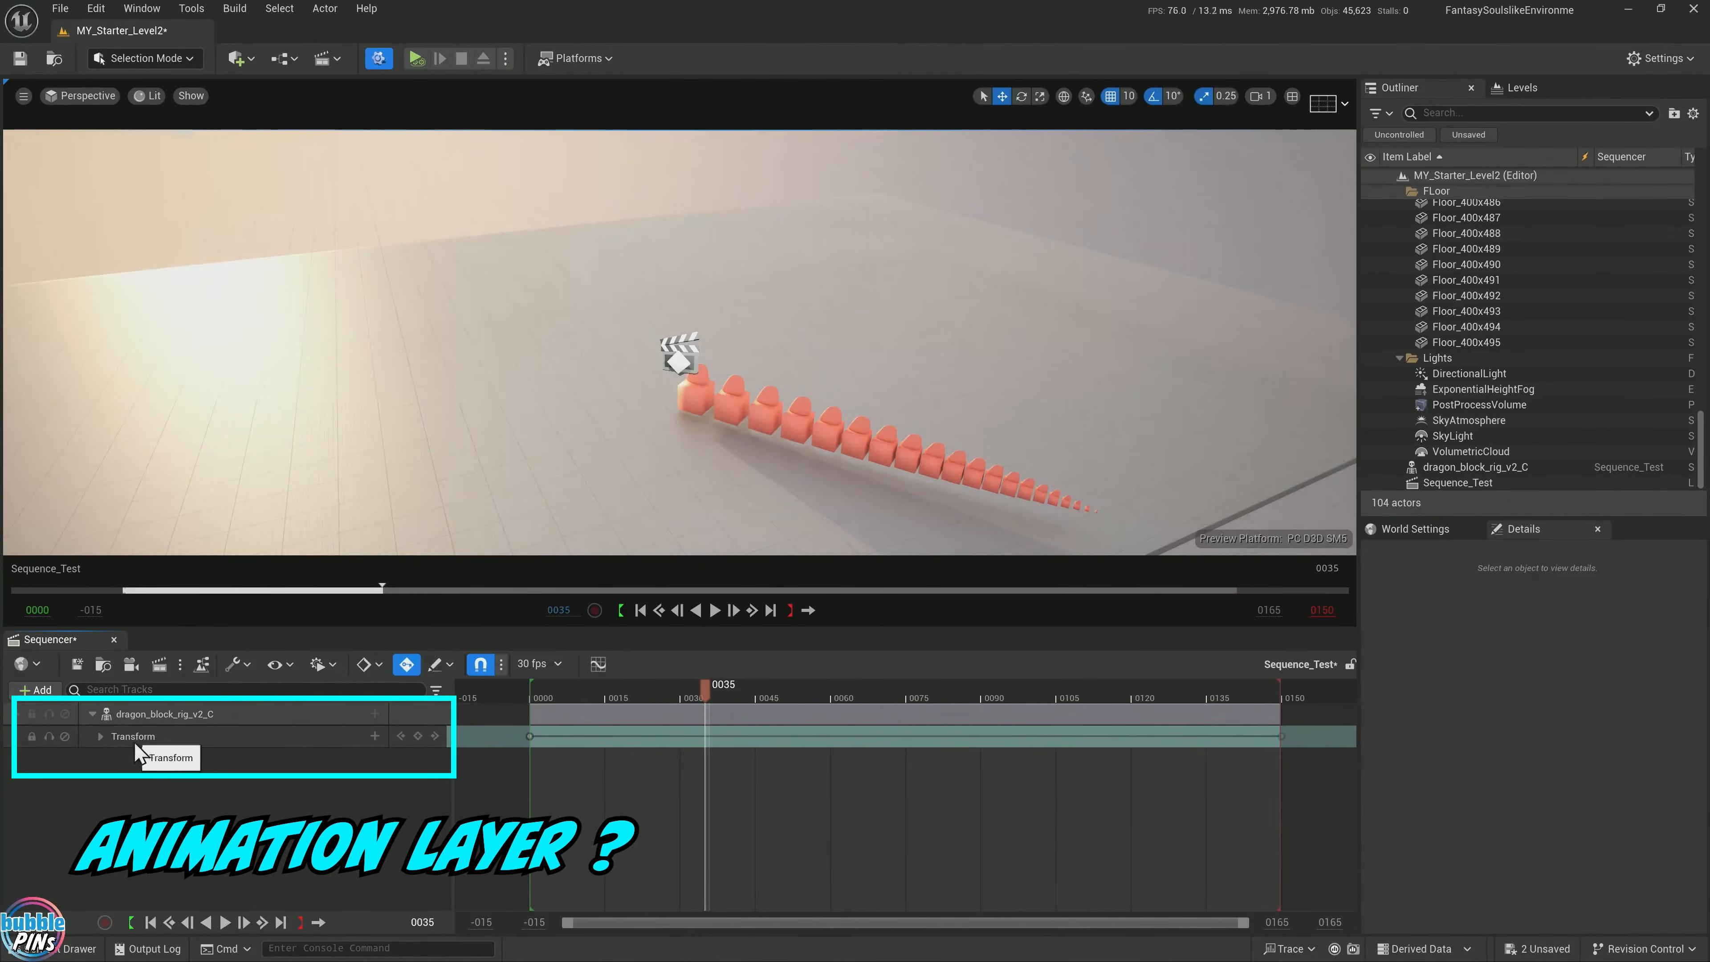
click(182, 738)
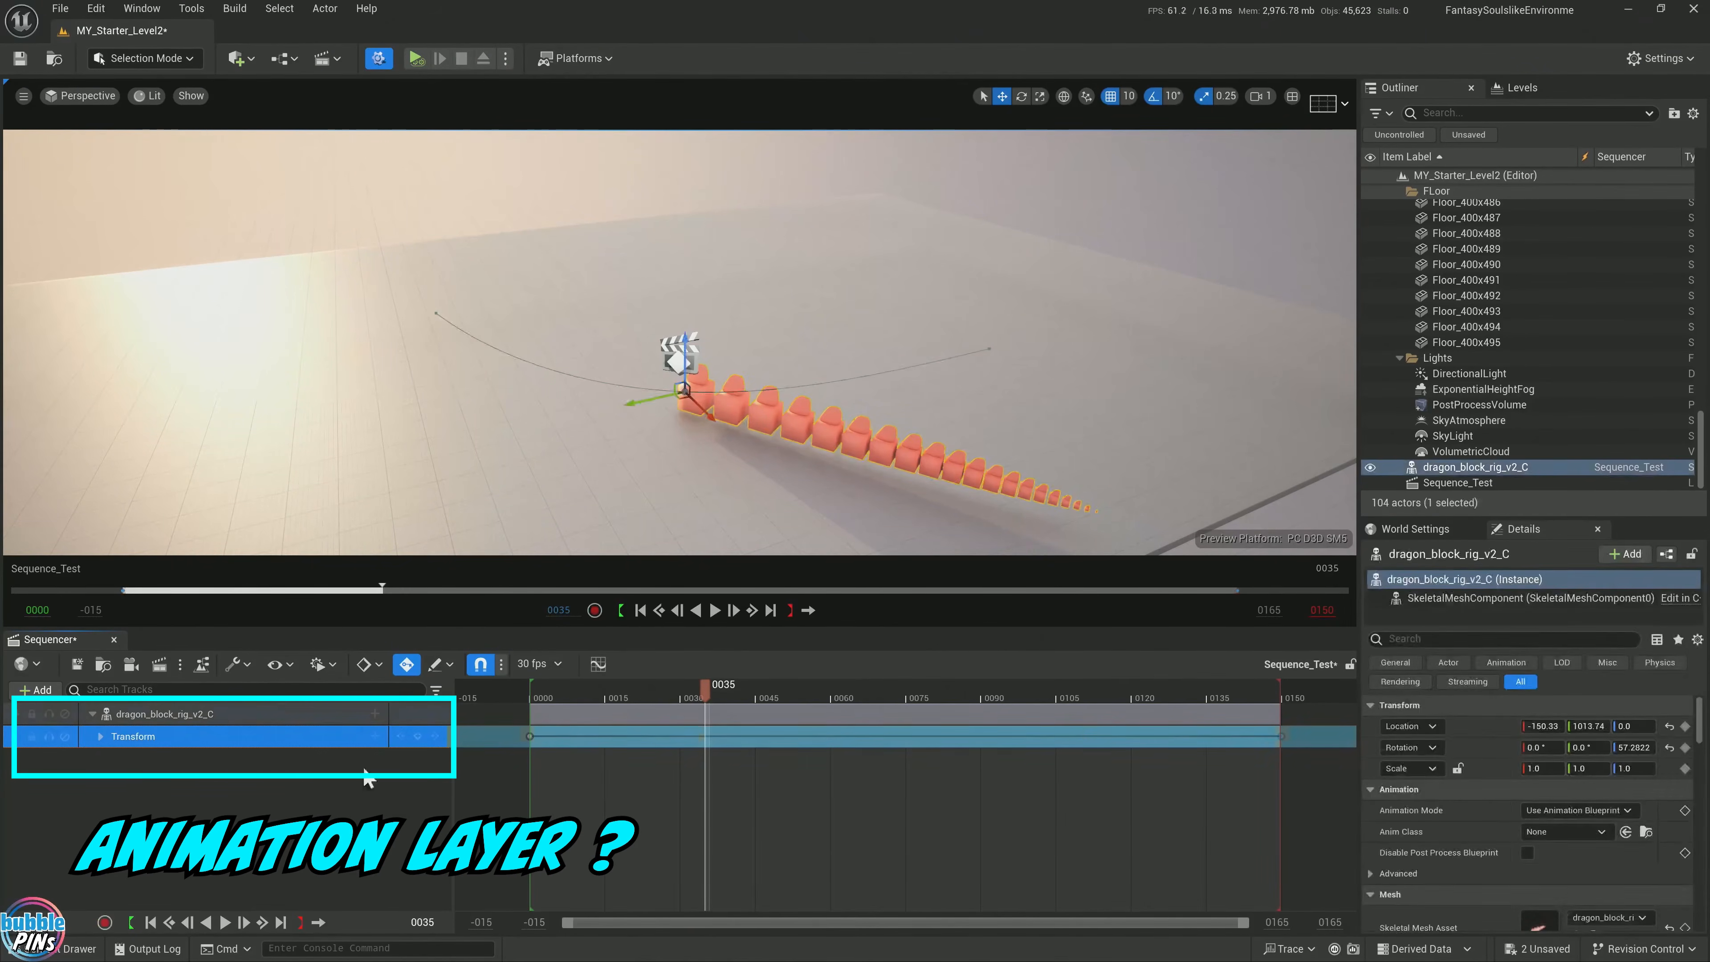
Add an FK Control Rig track to dragon_block_rig_v2_C from the available control rig classes
click(169, 717)
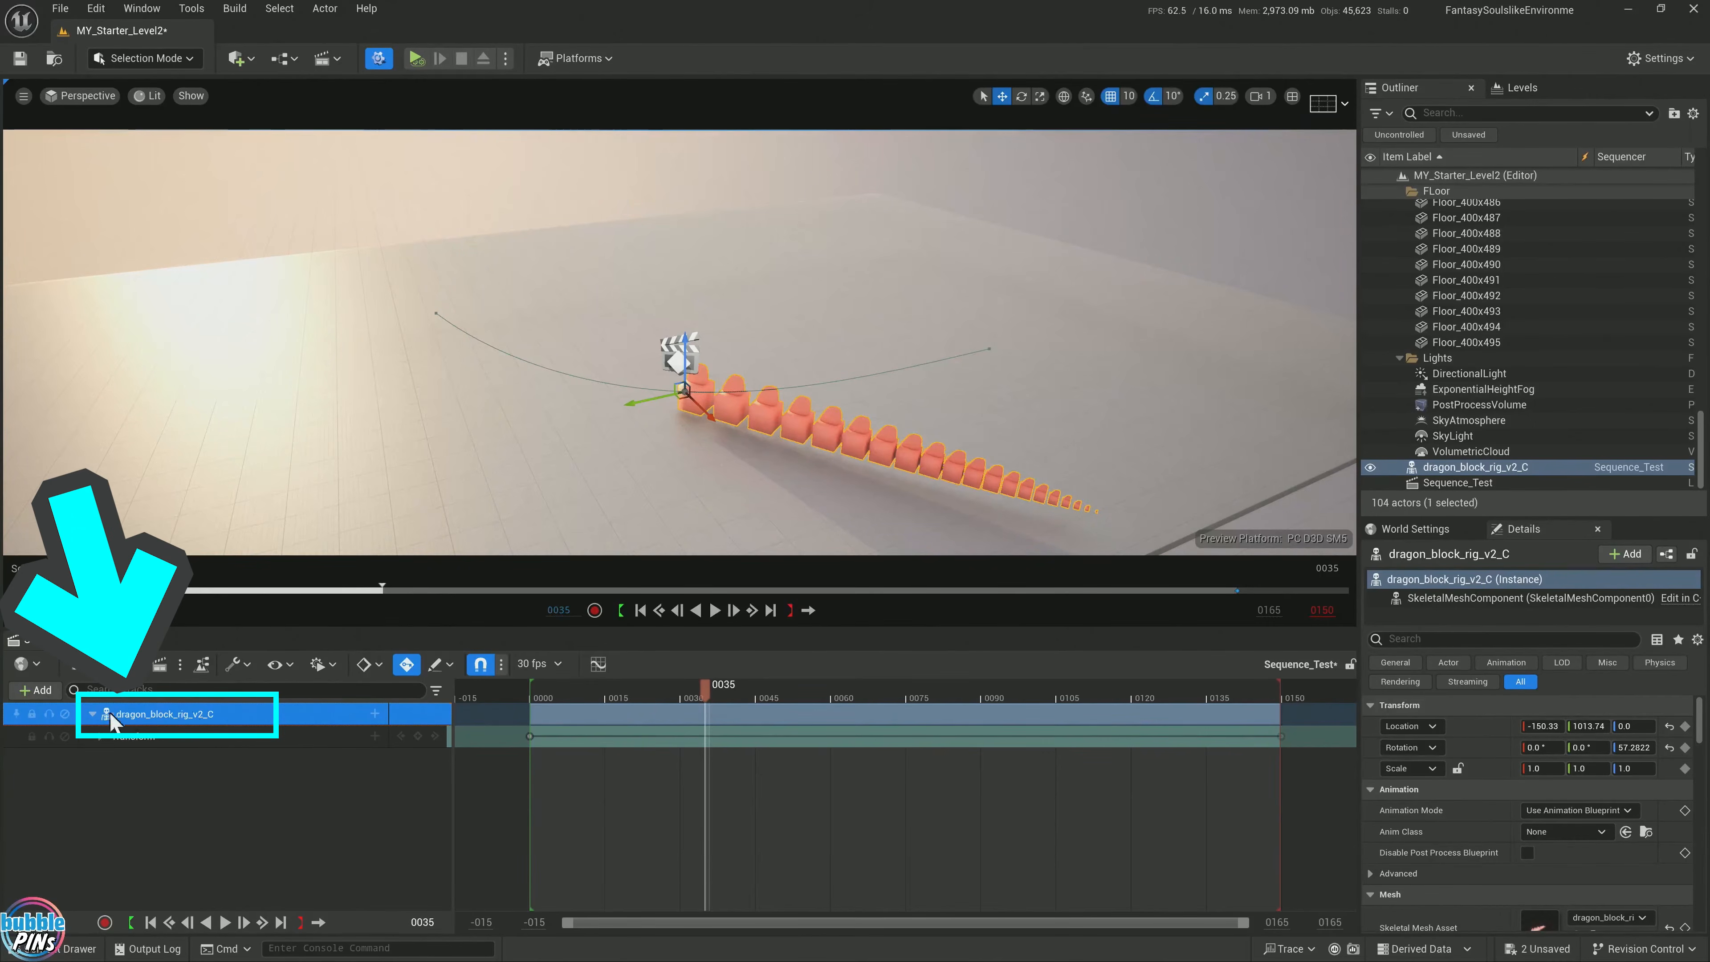
click(375, 713)
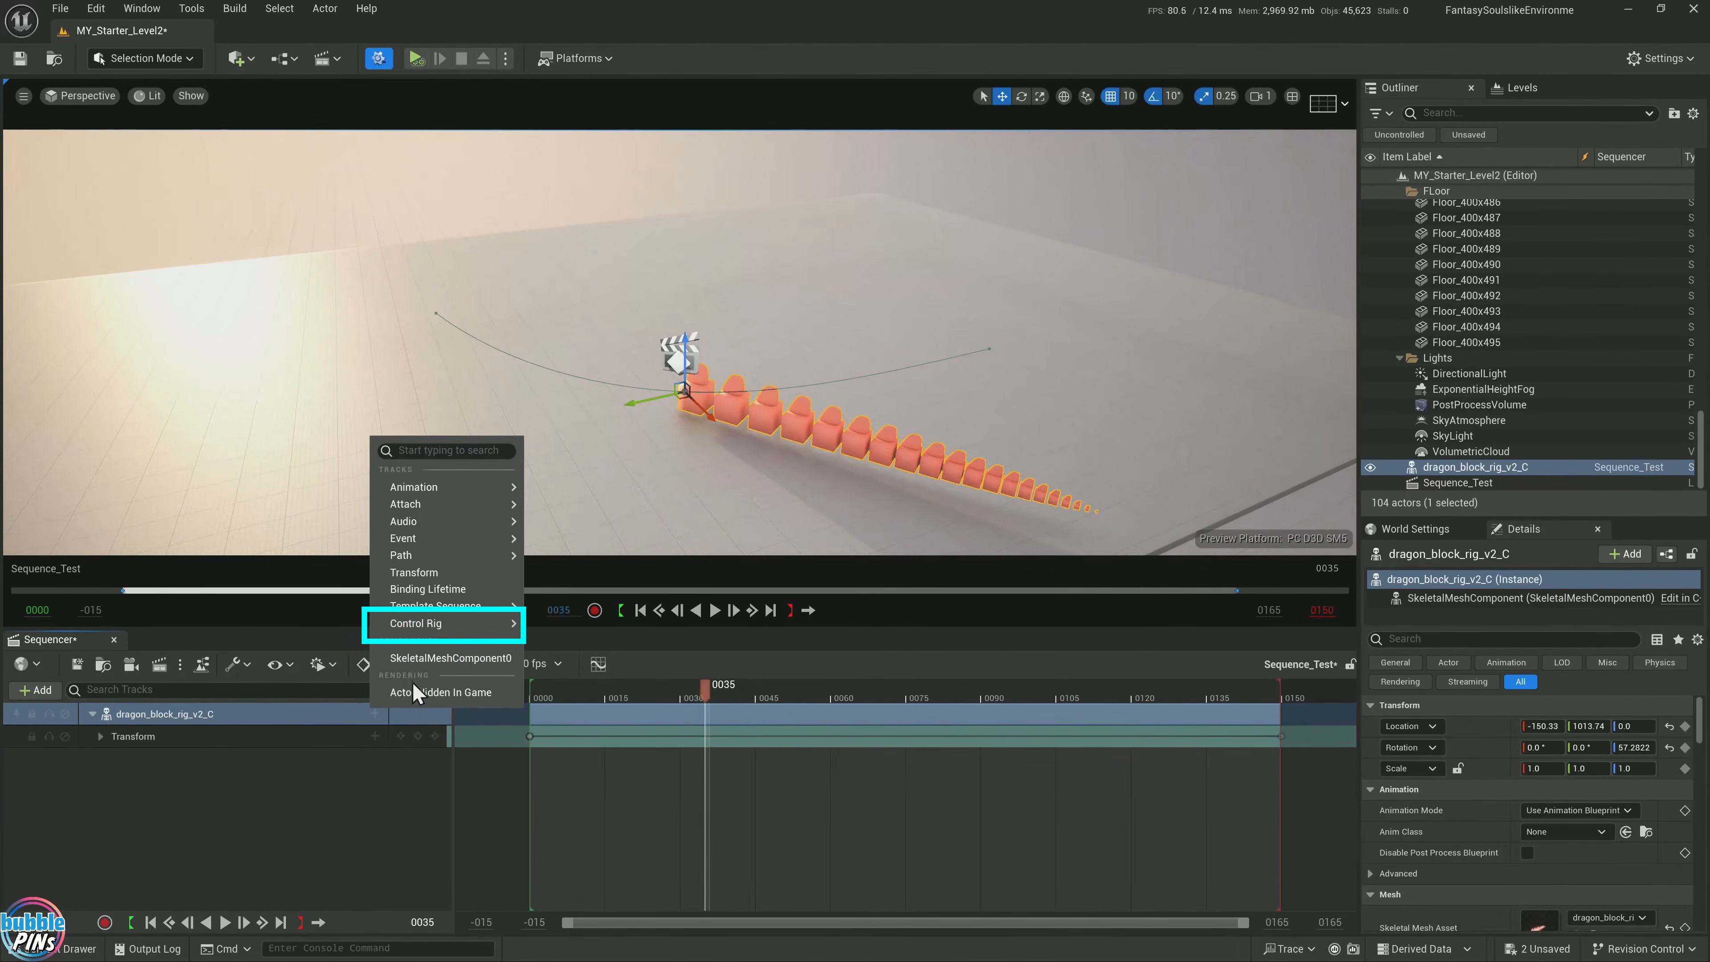
mouse_move(422, 625)
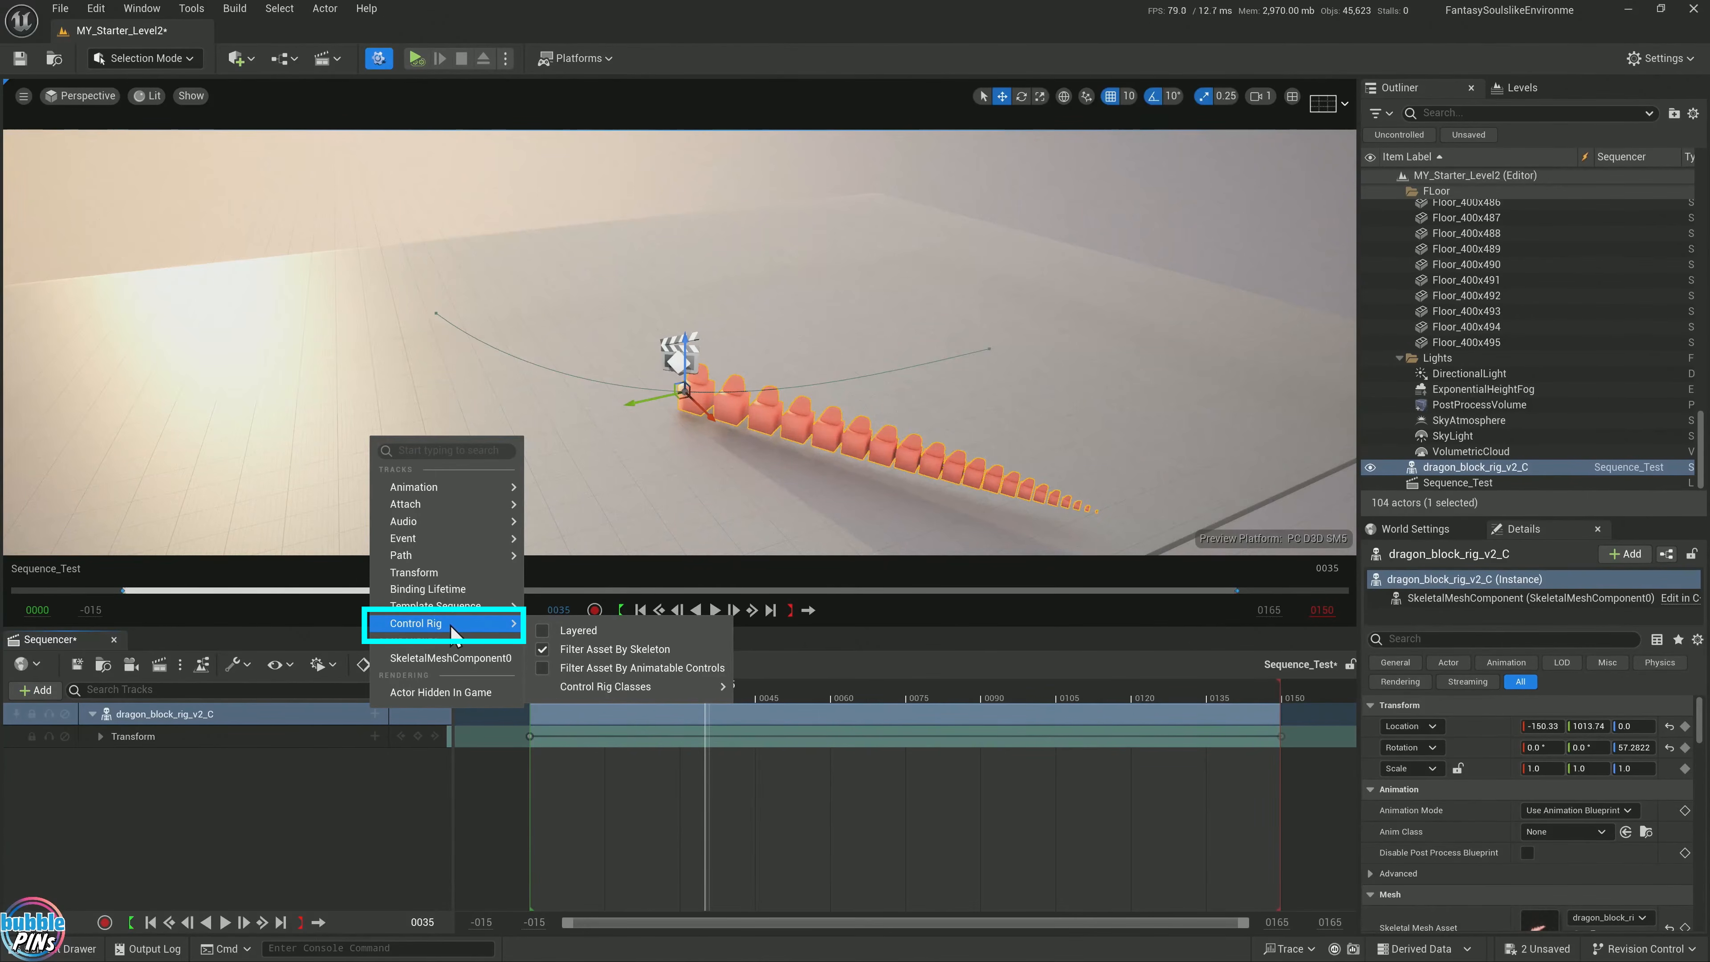
mouse_move(618, 705)
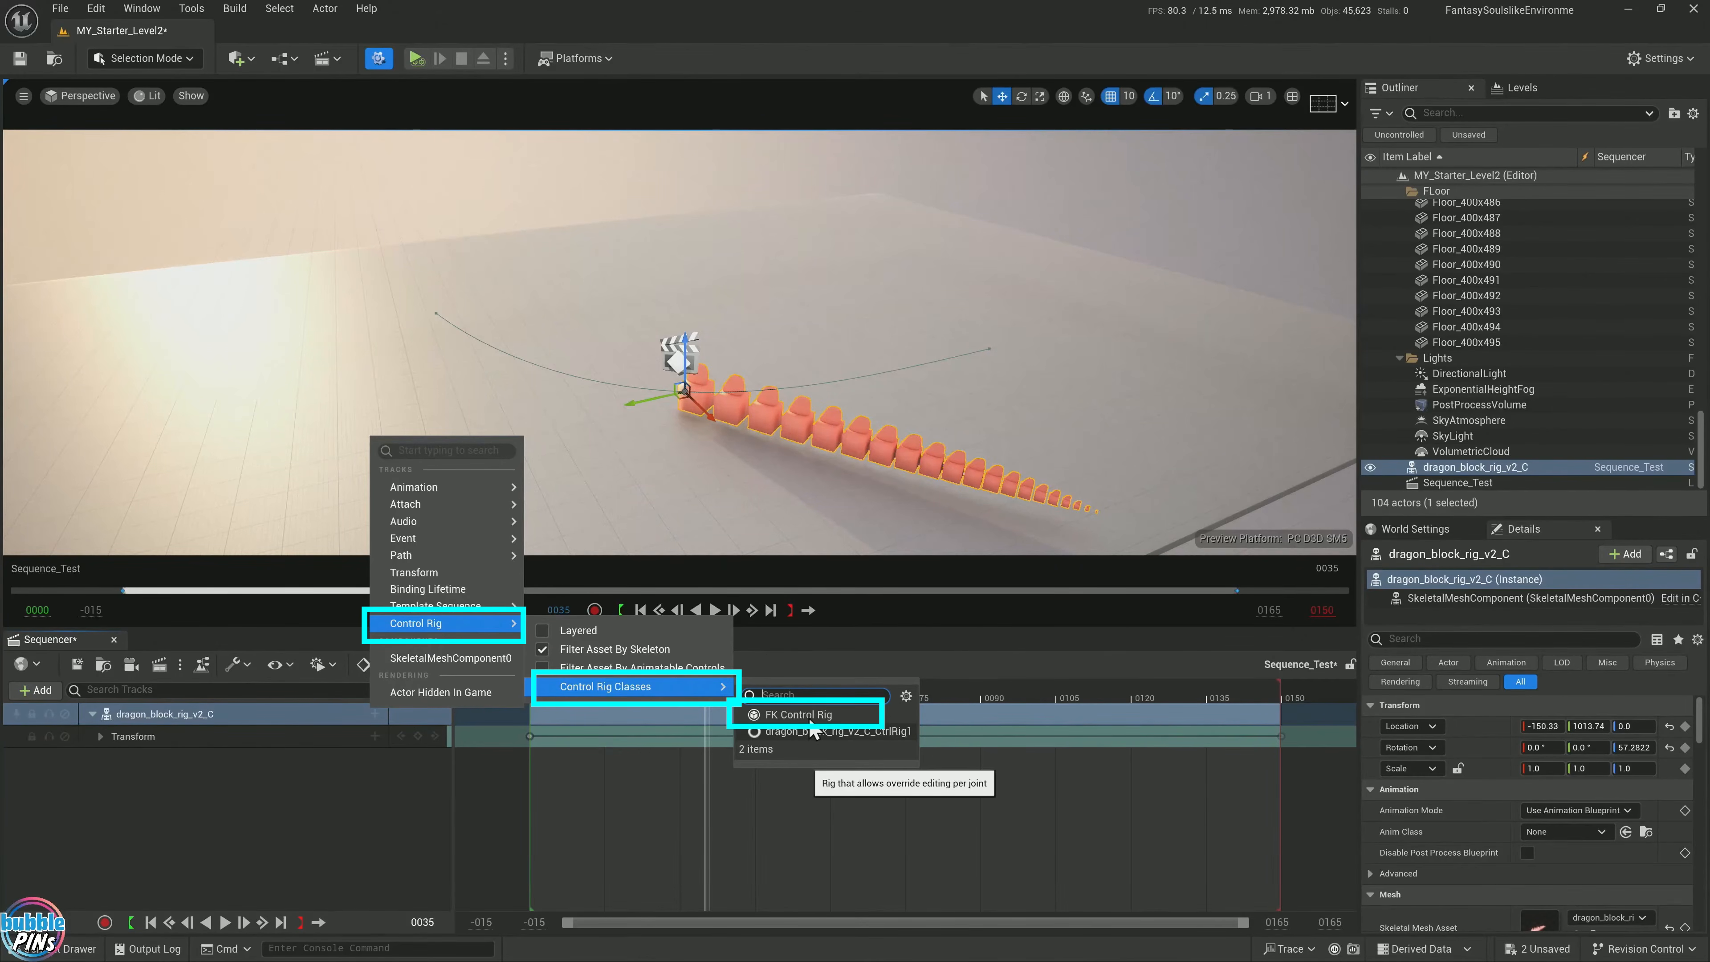
click(810, 721)
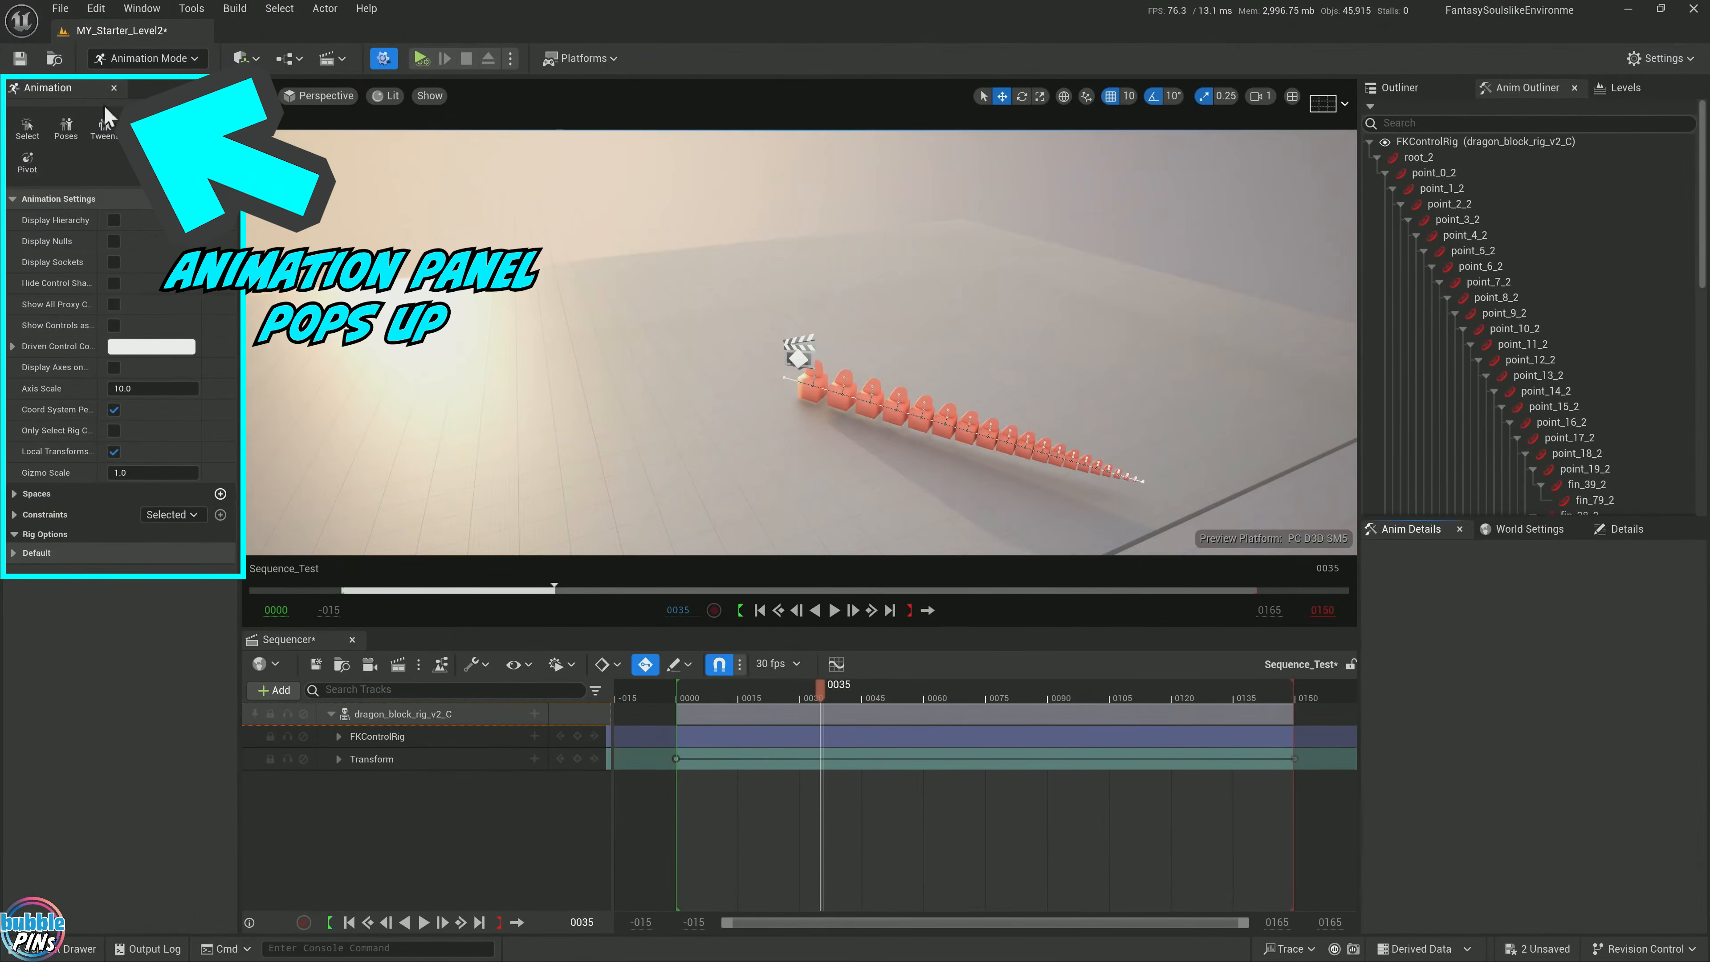
Dock the Animation panel as a tab beside Sequencer, and bring Sequencer back to the front
drag(47, 88, 608, 916)
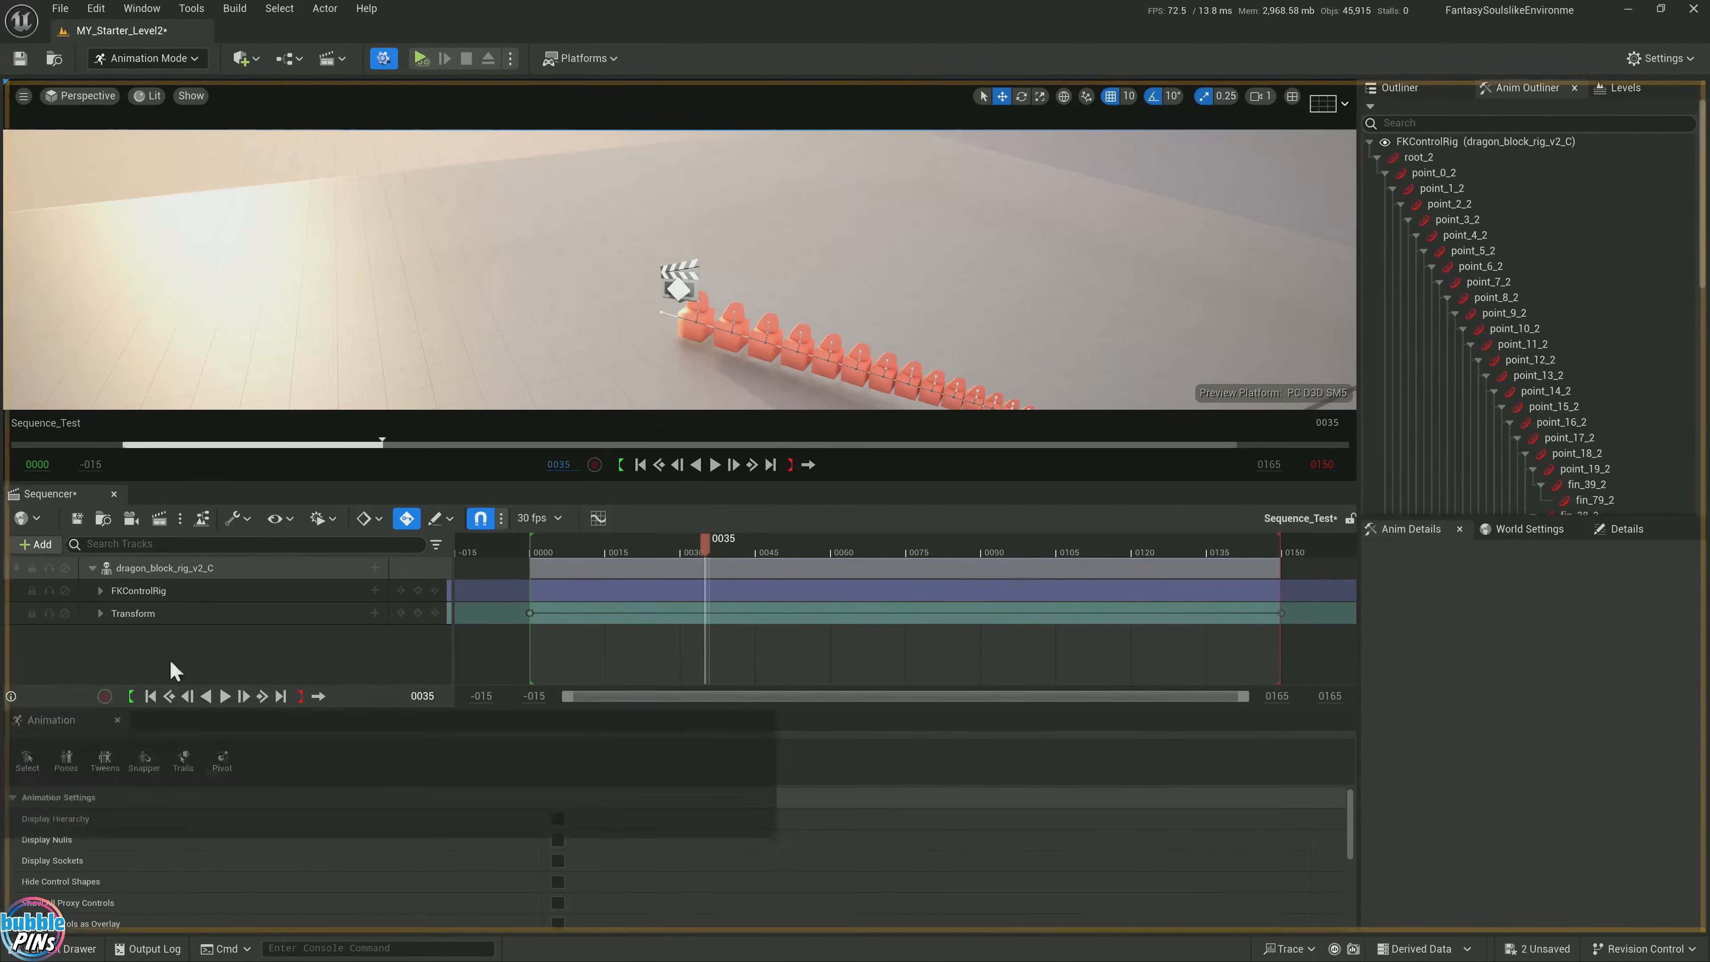
mouse_move(172, 666)
mouse_down()
mouse_move(175, 431)
mouse_move(174, 646)
mouse_up()
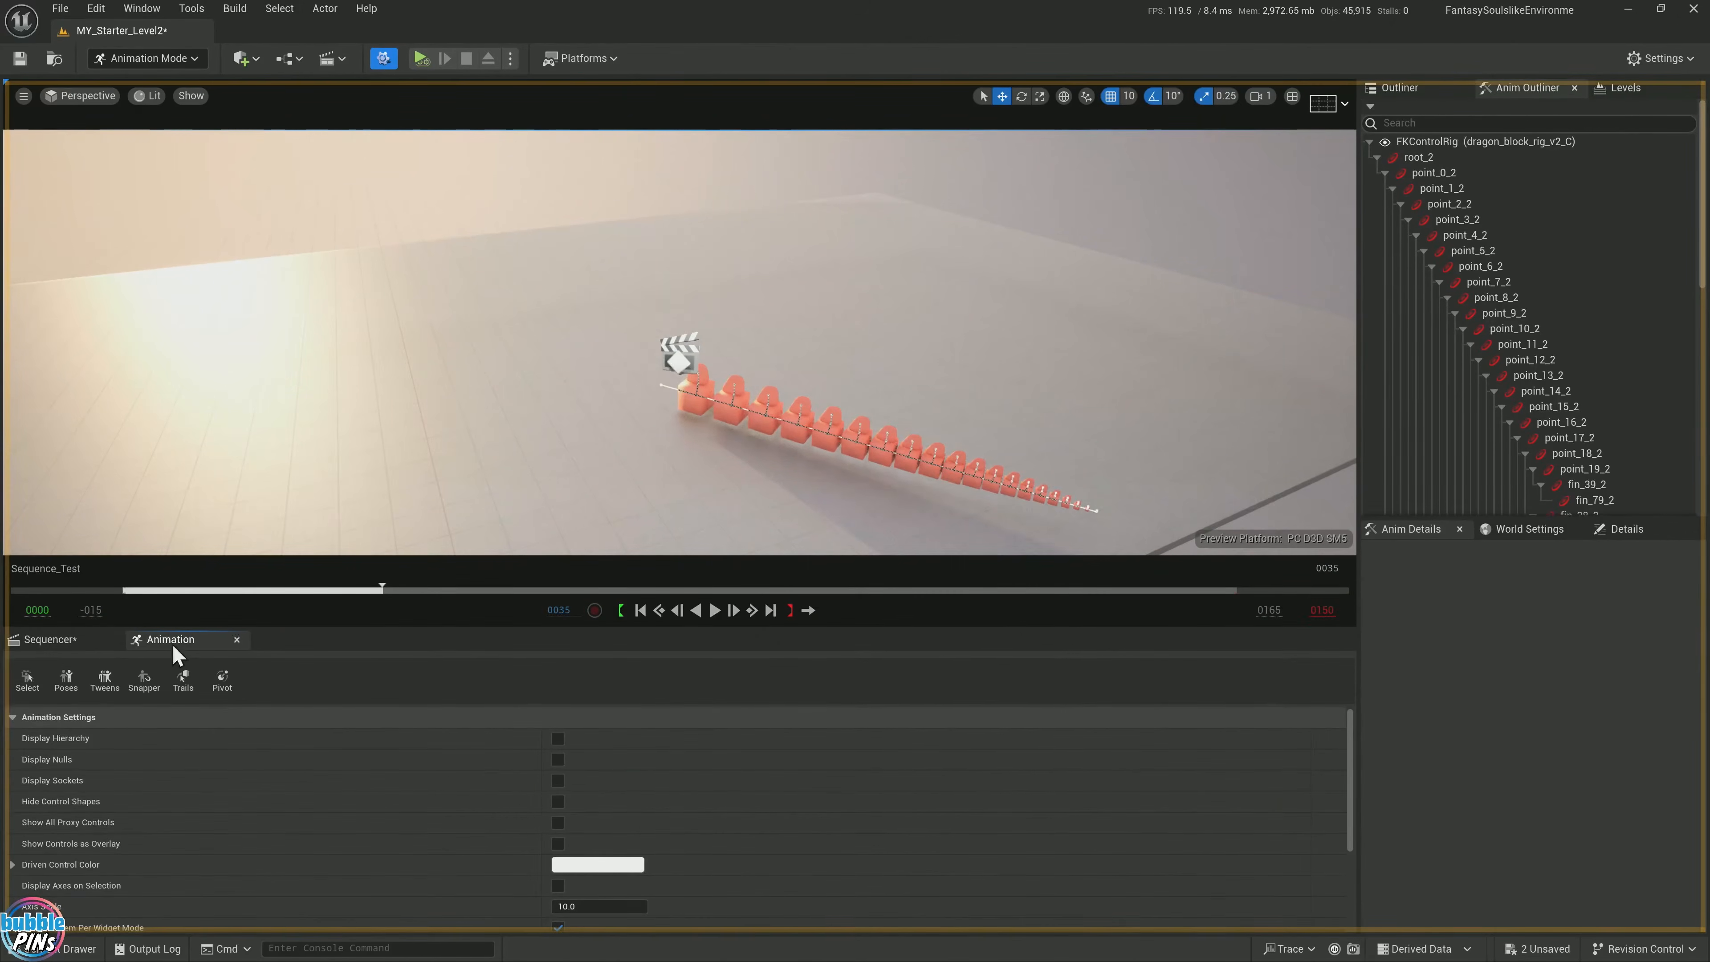
click(50, 639)
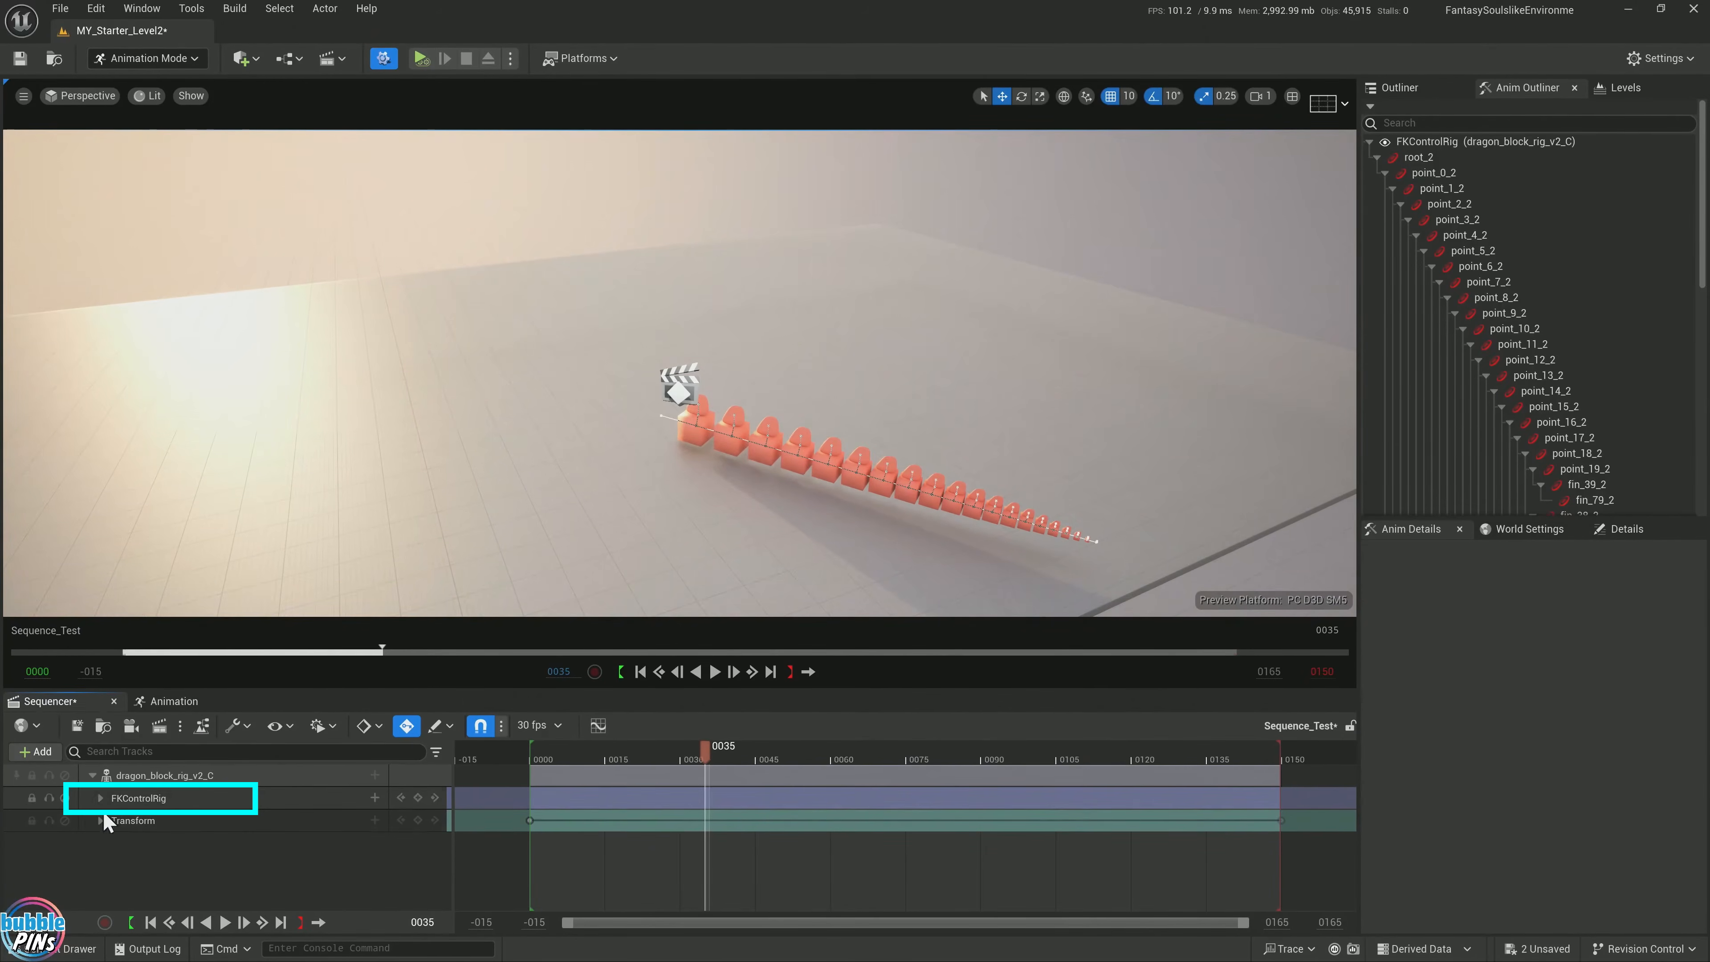
Look through the bones in the expanded FKControlRig track and filter the track list by "root" to find the root bone
click(101, 799)
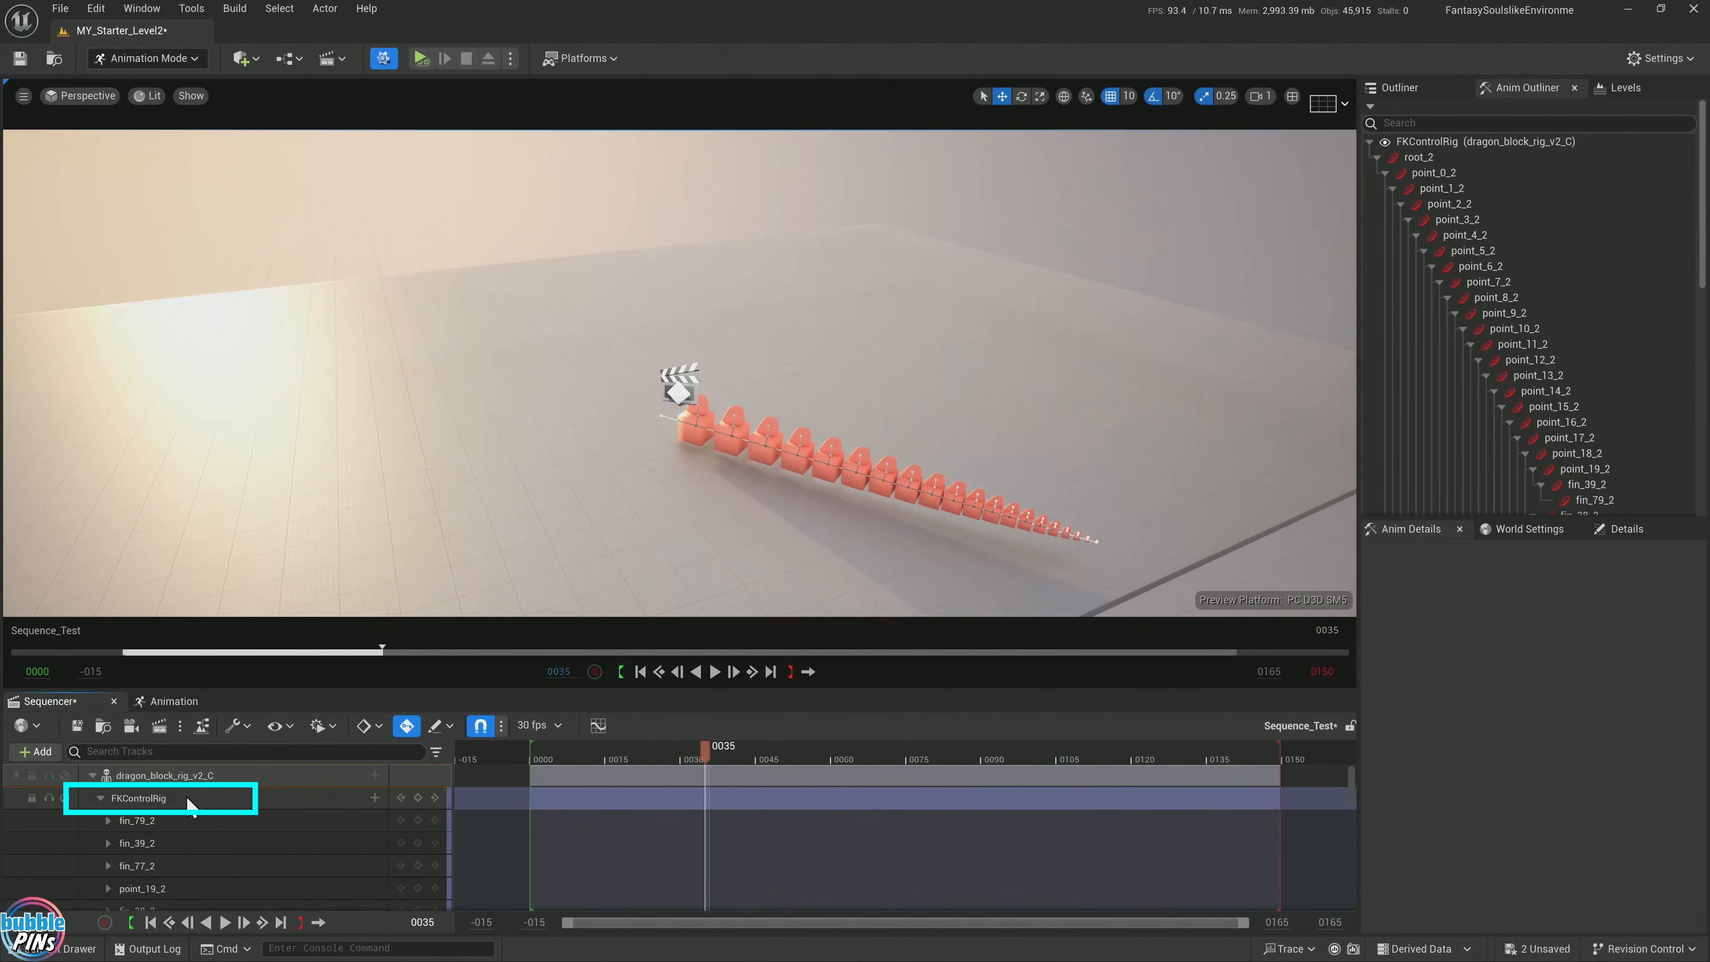
scroll(199, 882, down, 10)
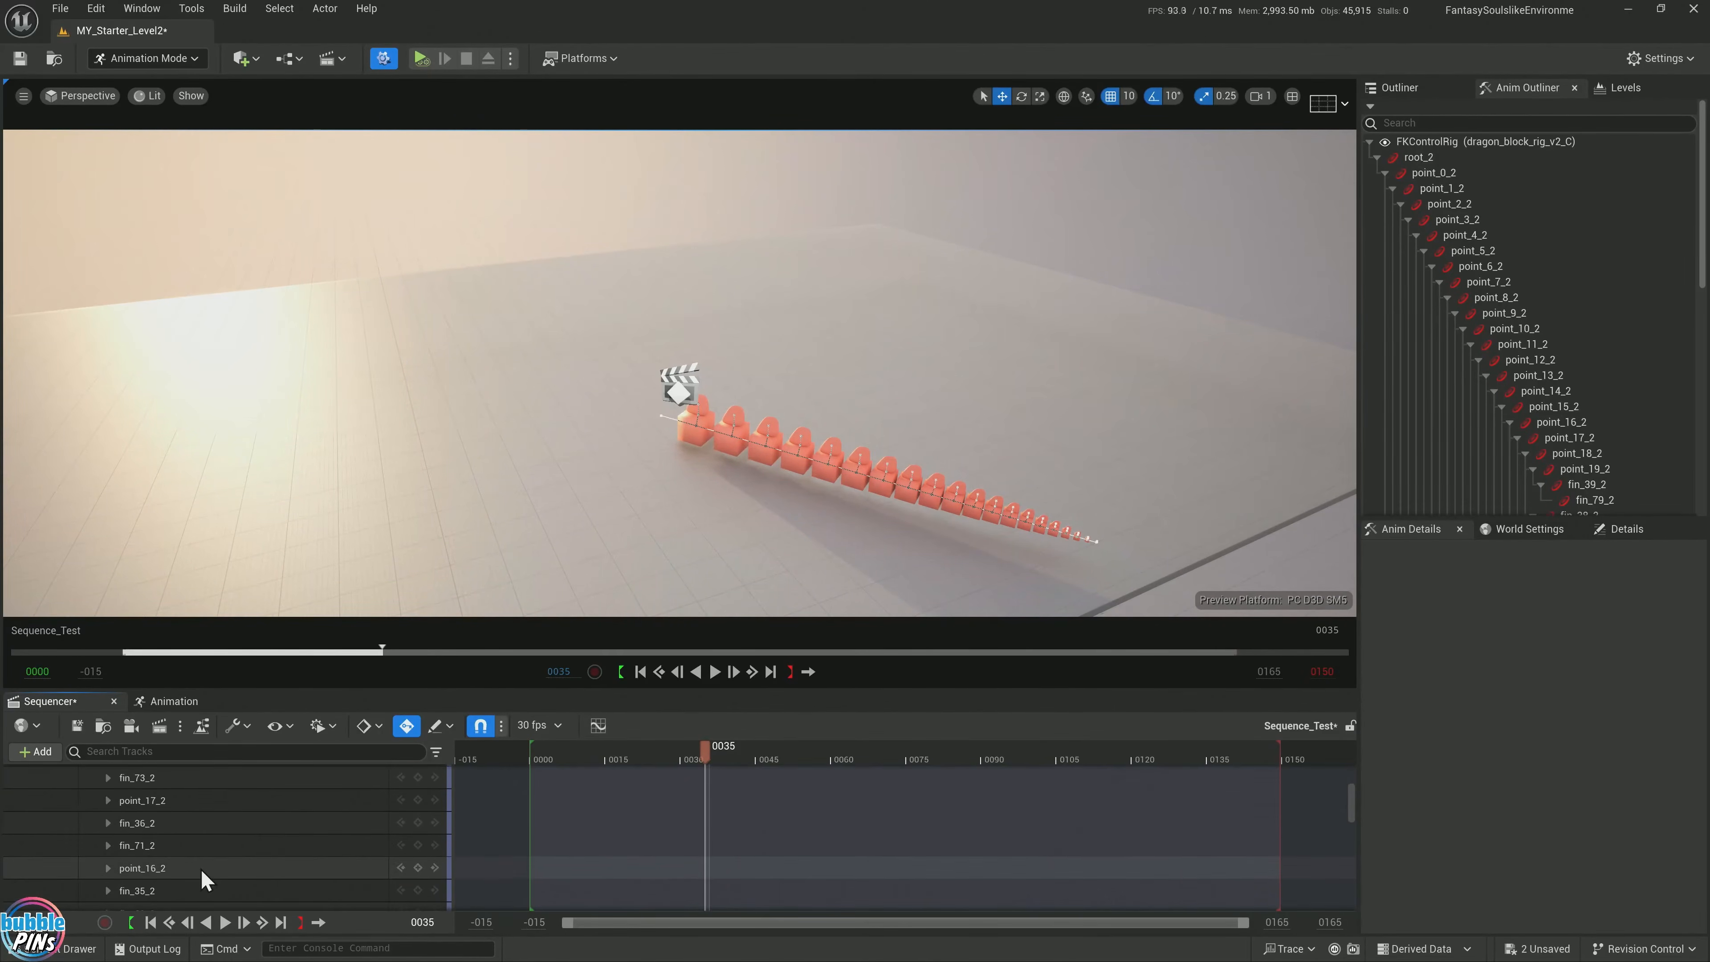
scroll(202, 876, down, 5)
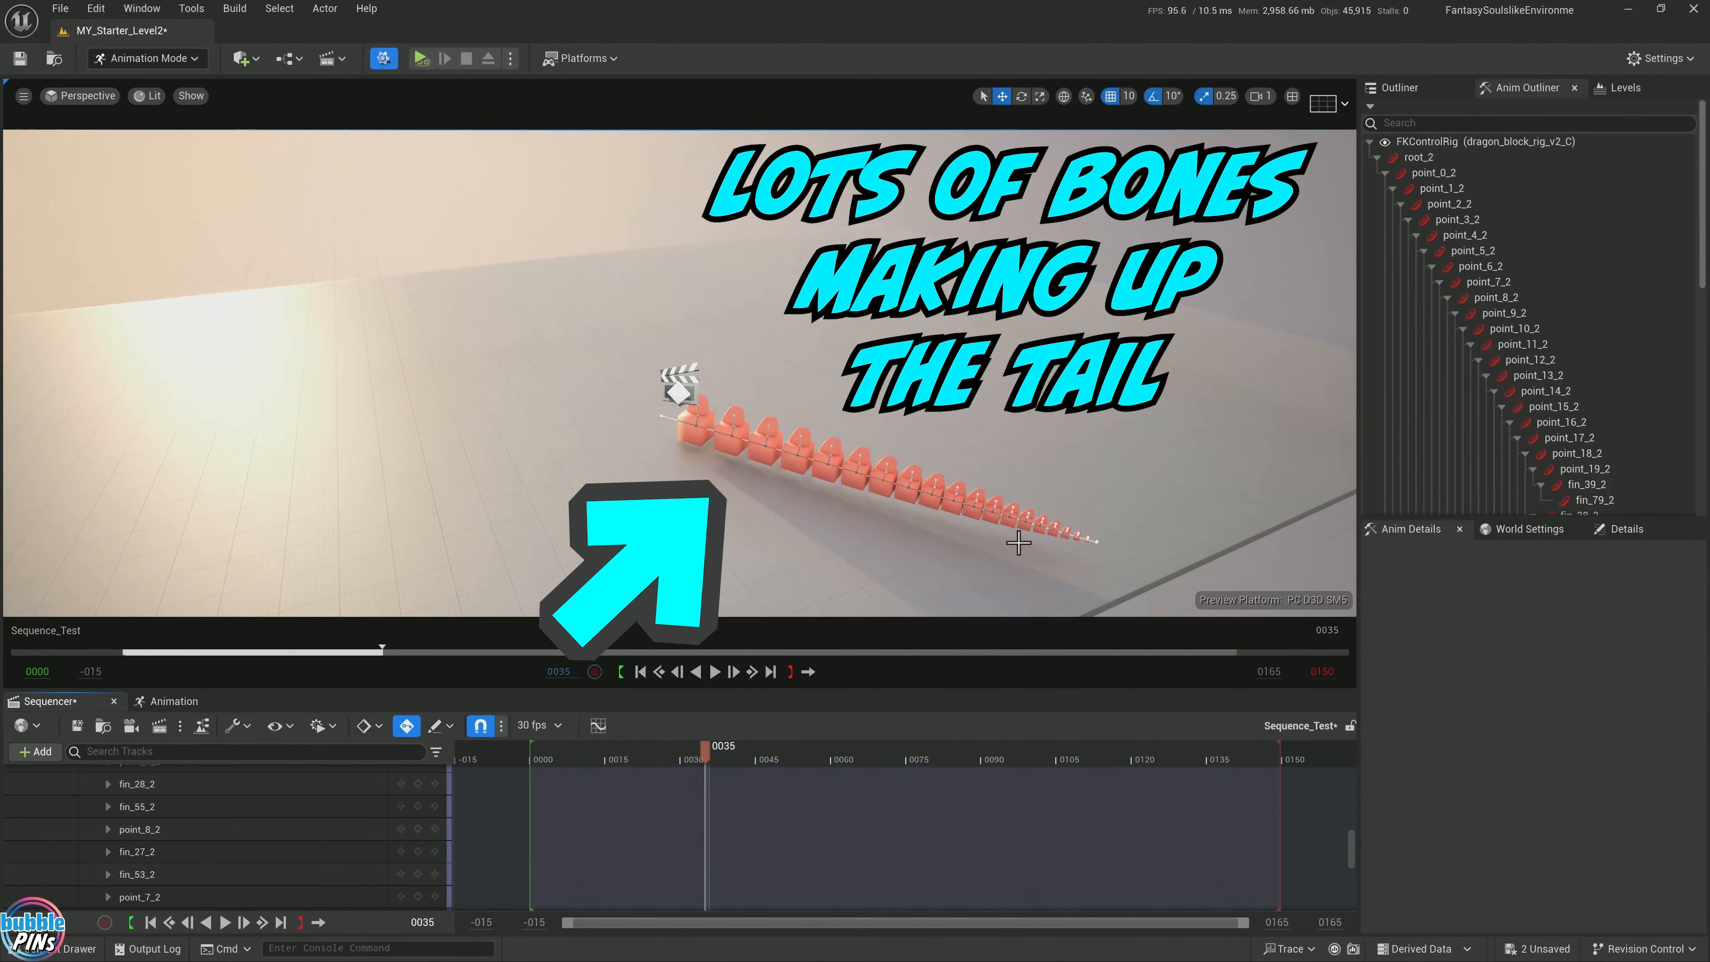
scroll(222, 835, up, 8)
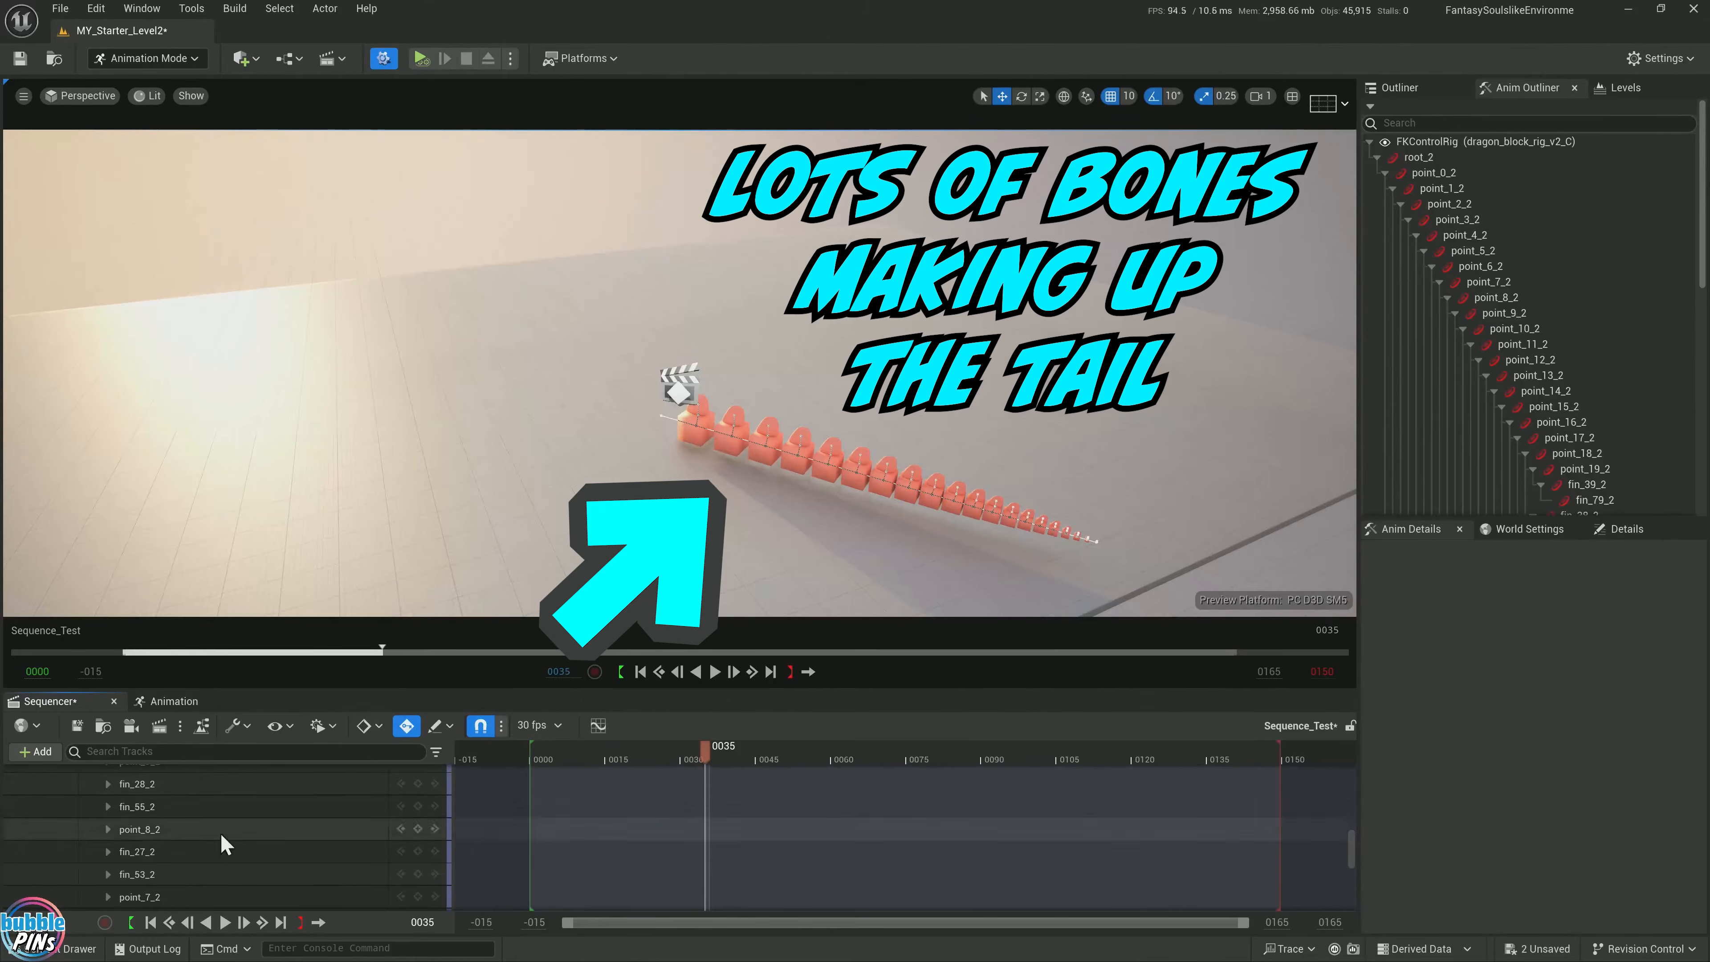
scroll(232, 838, up, 6)
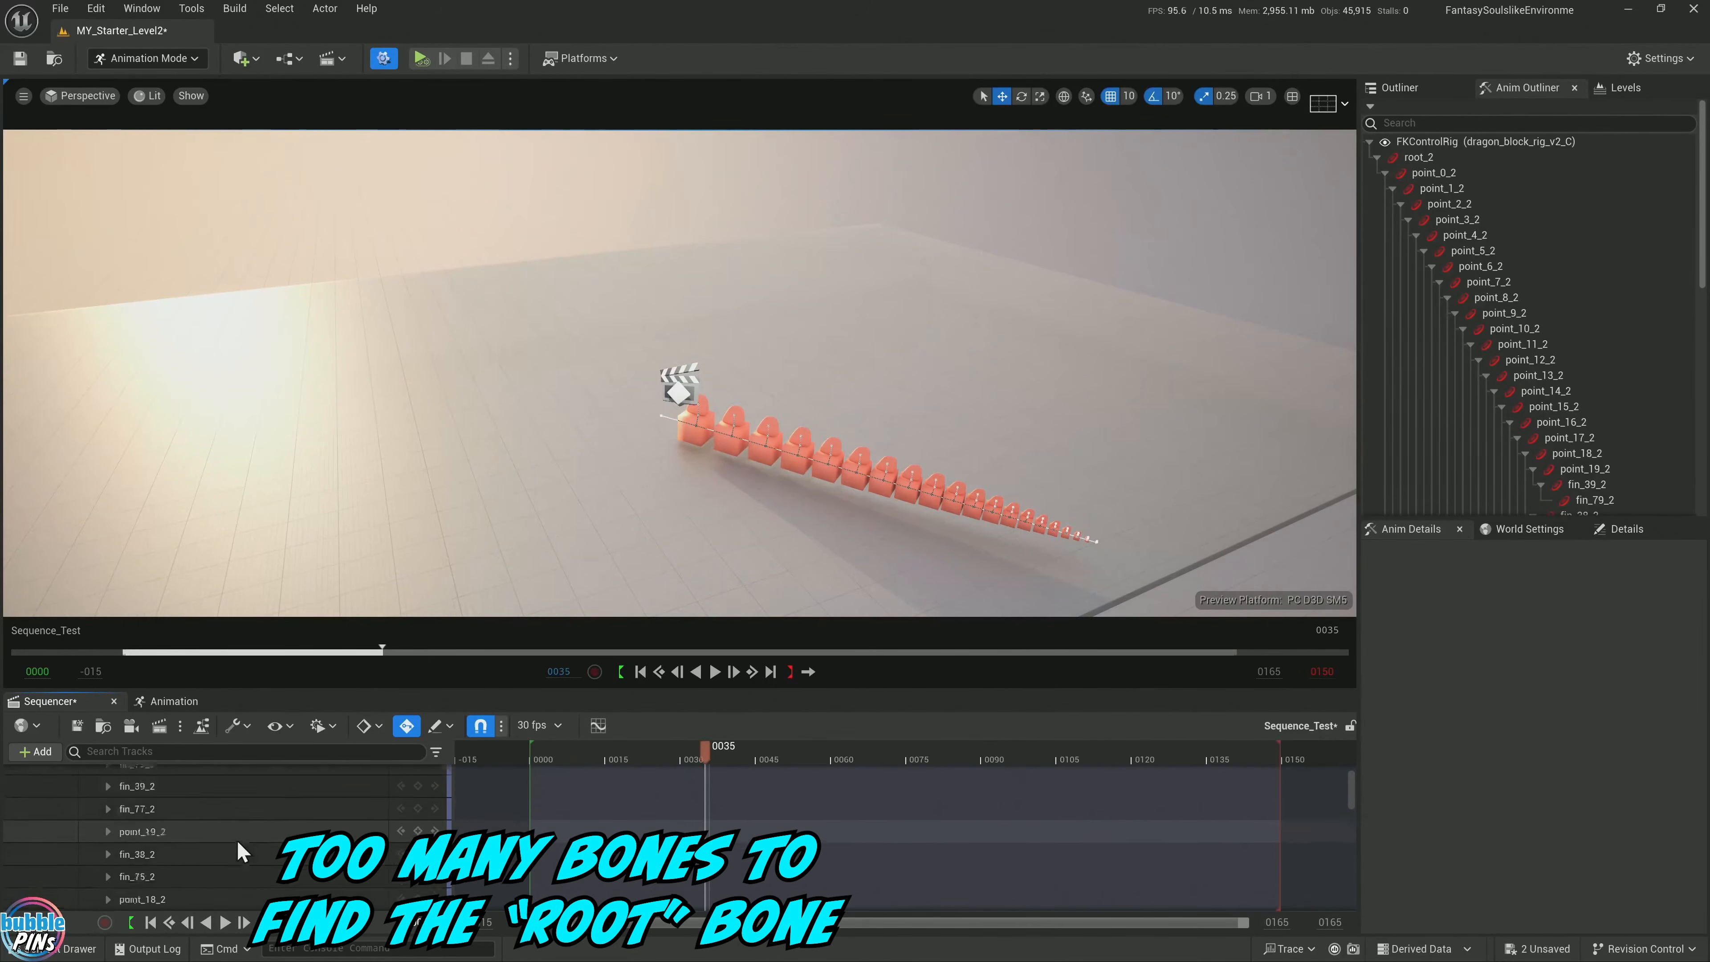
click(126, 752)
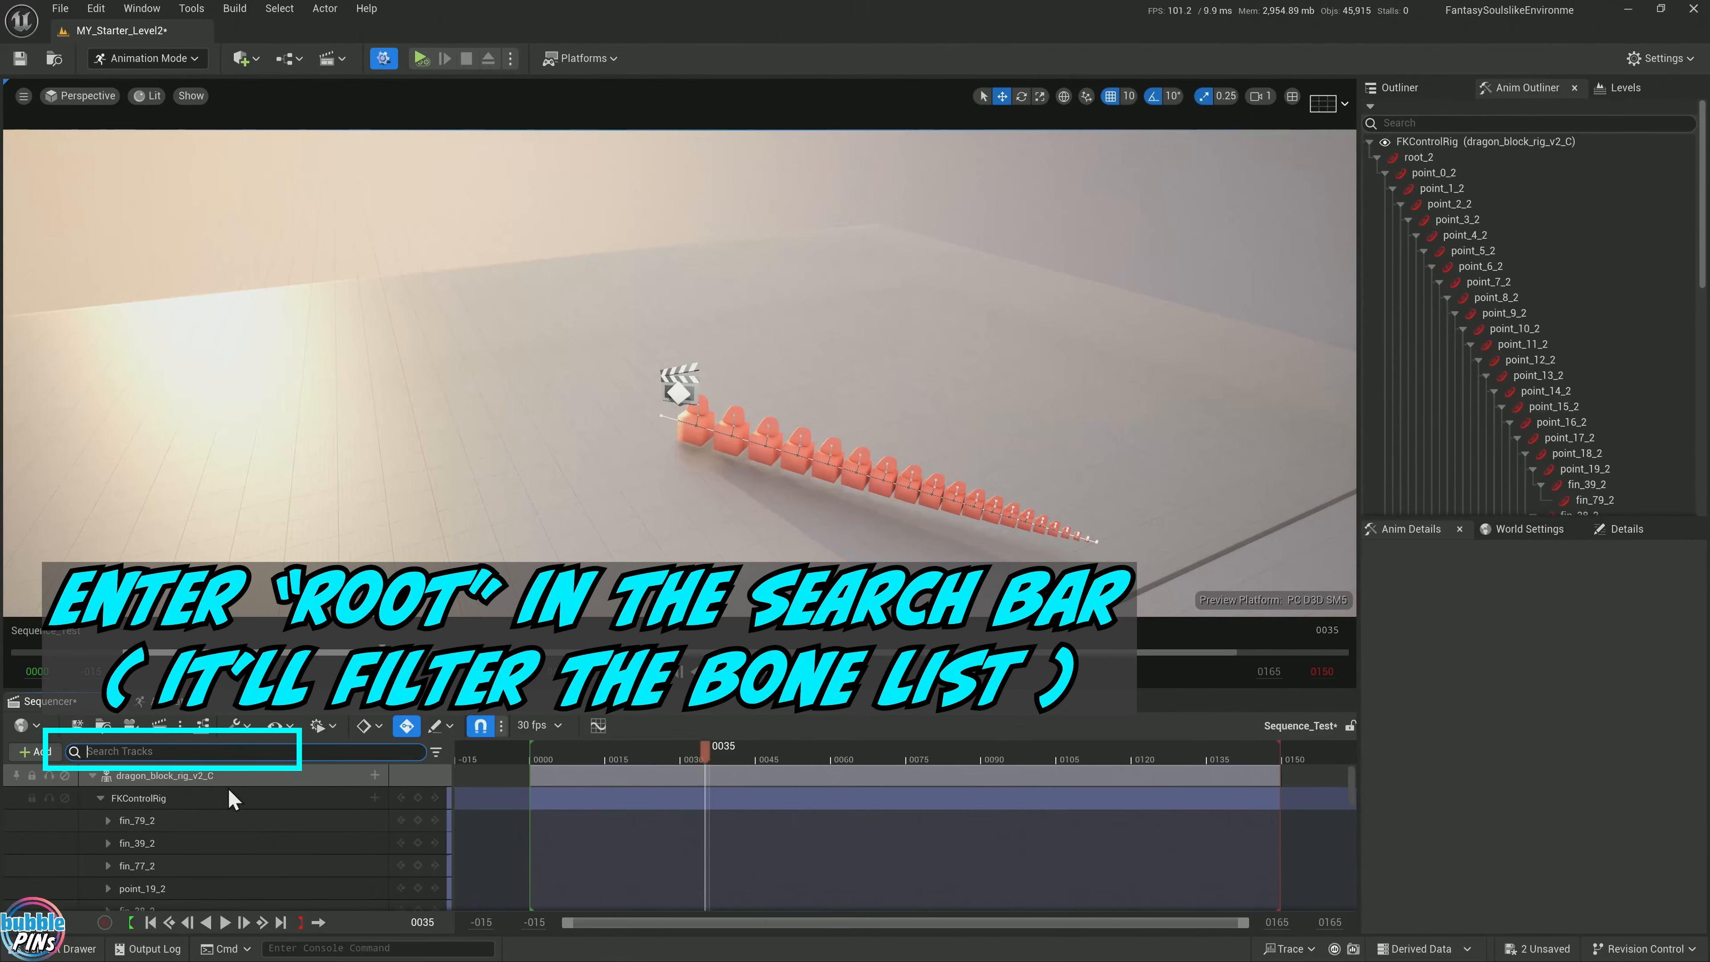
text(root)
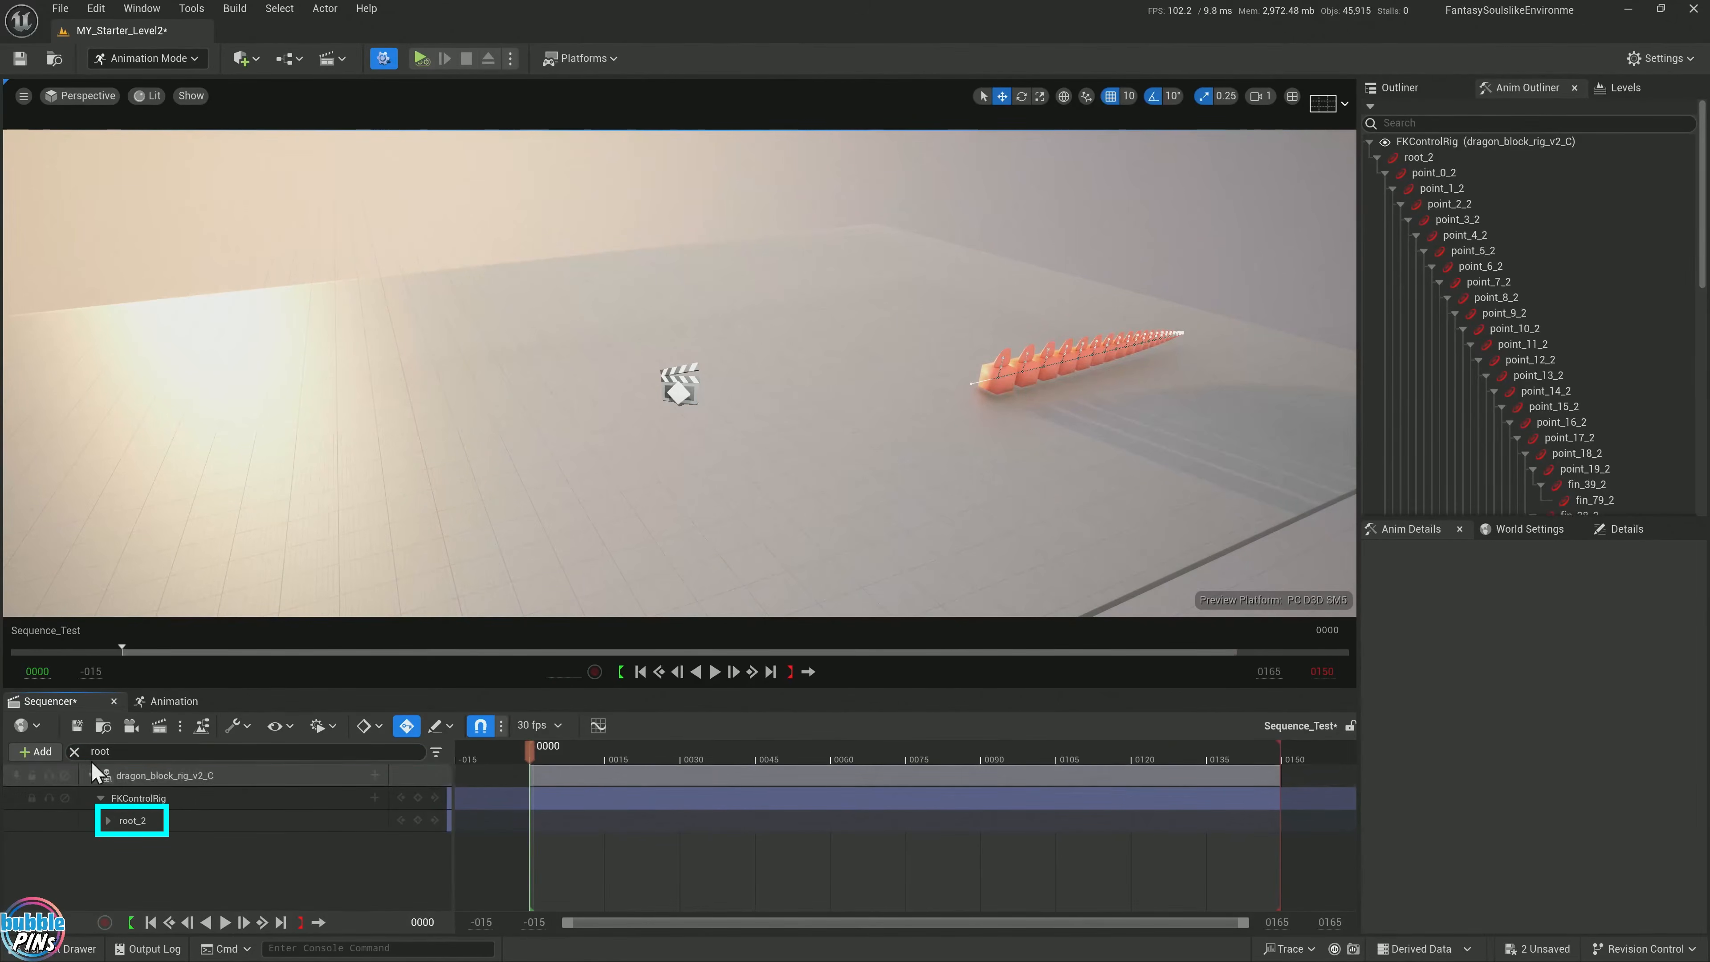
Clear the track filter, collapse FKControlRig and disable the Transform track, scrubbing the timeline before and after and returning to frame 0
click(74, 752)
click(100, 798)
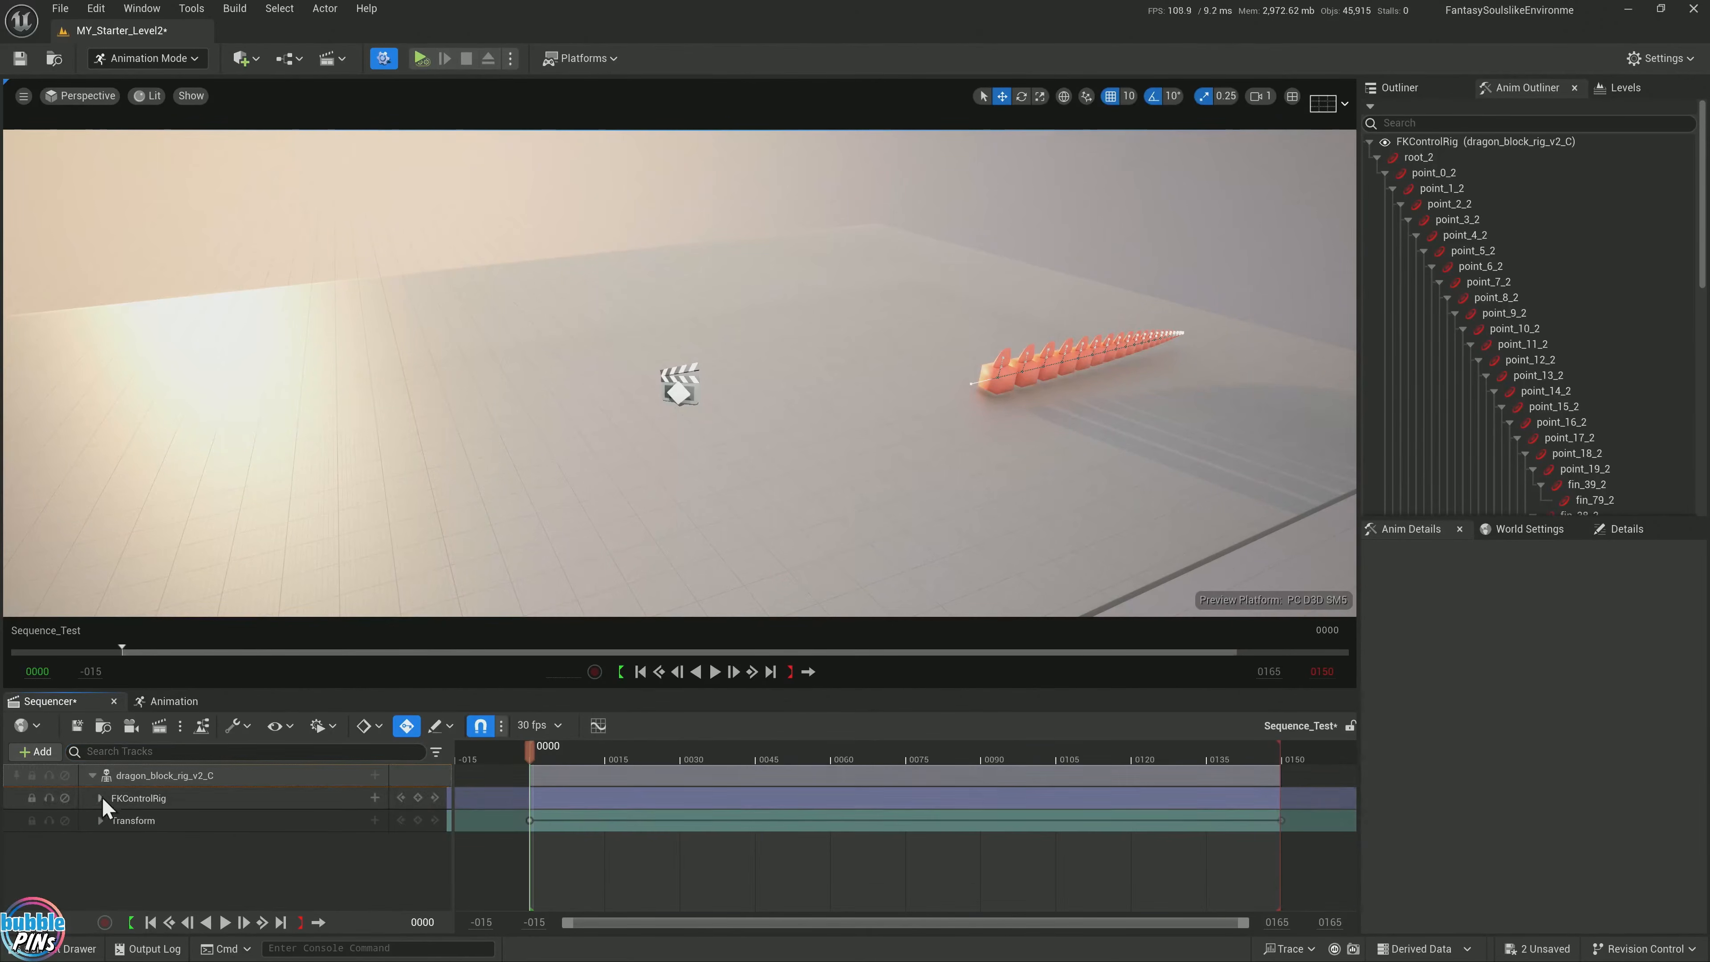
click(133, 820)
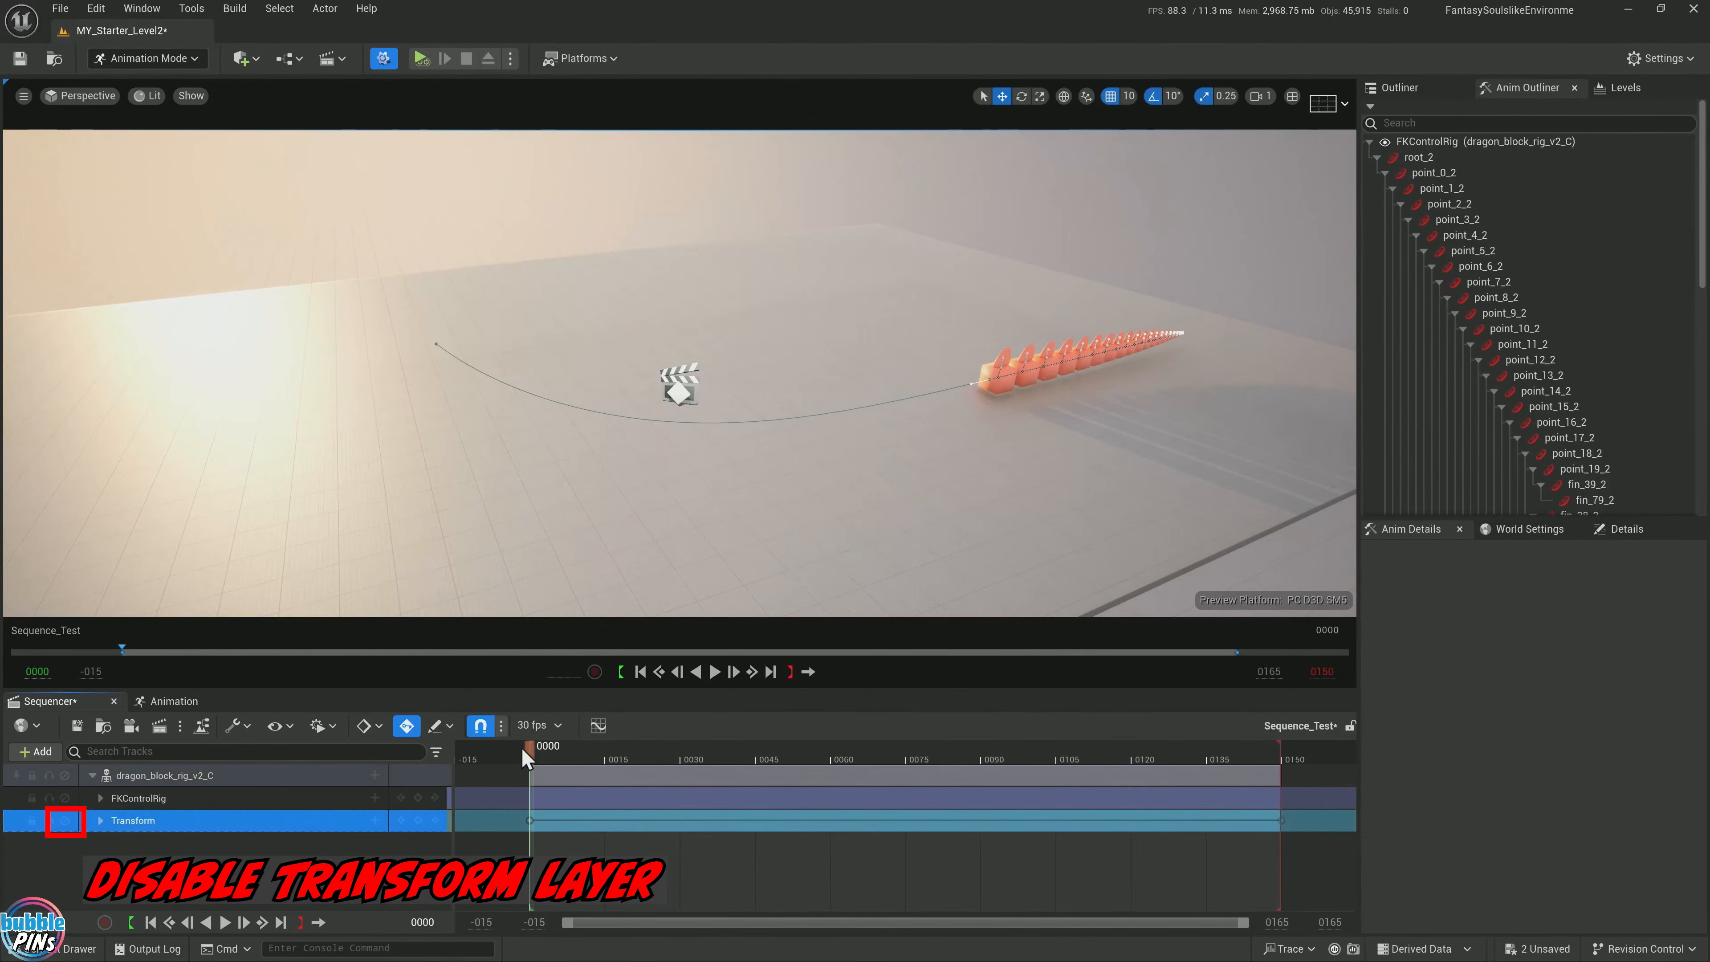
click(533, 747)
drag(571, 767, 532, 783)
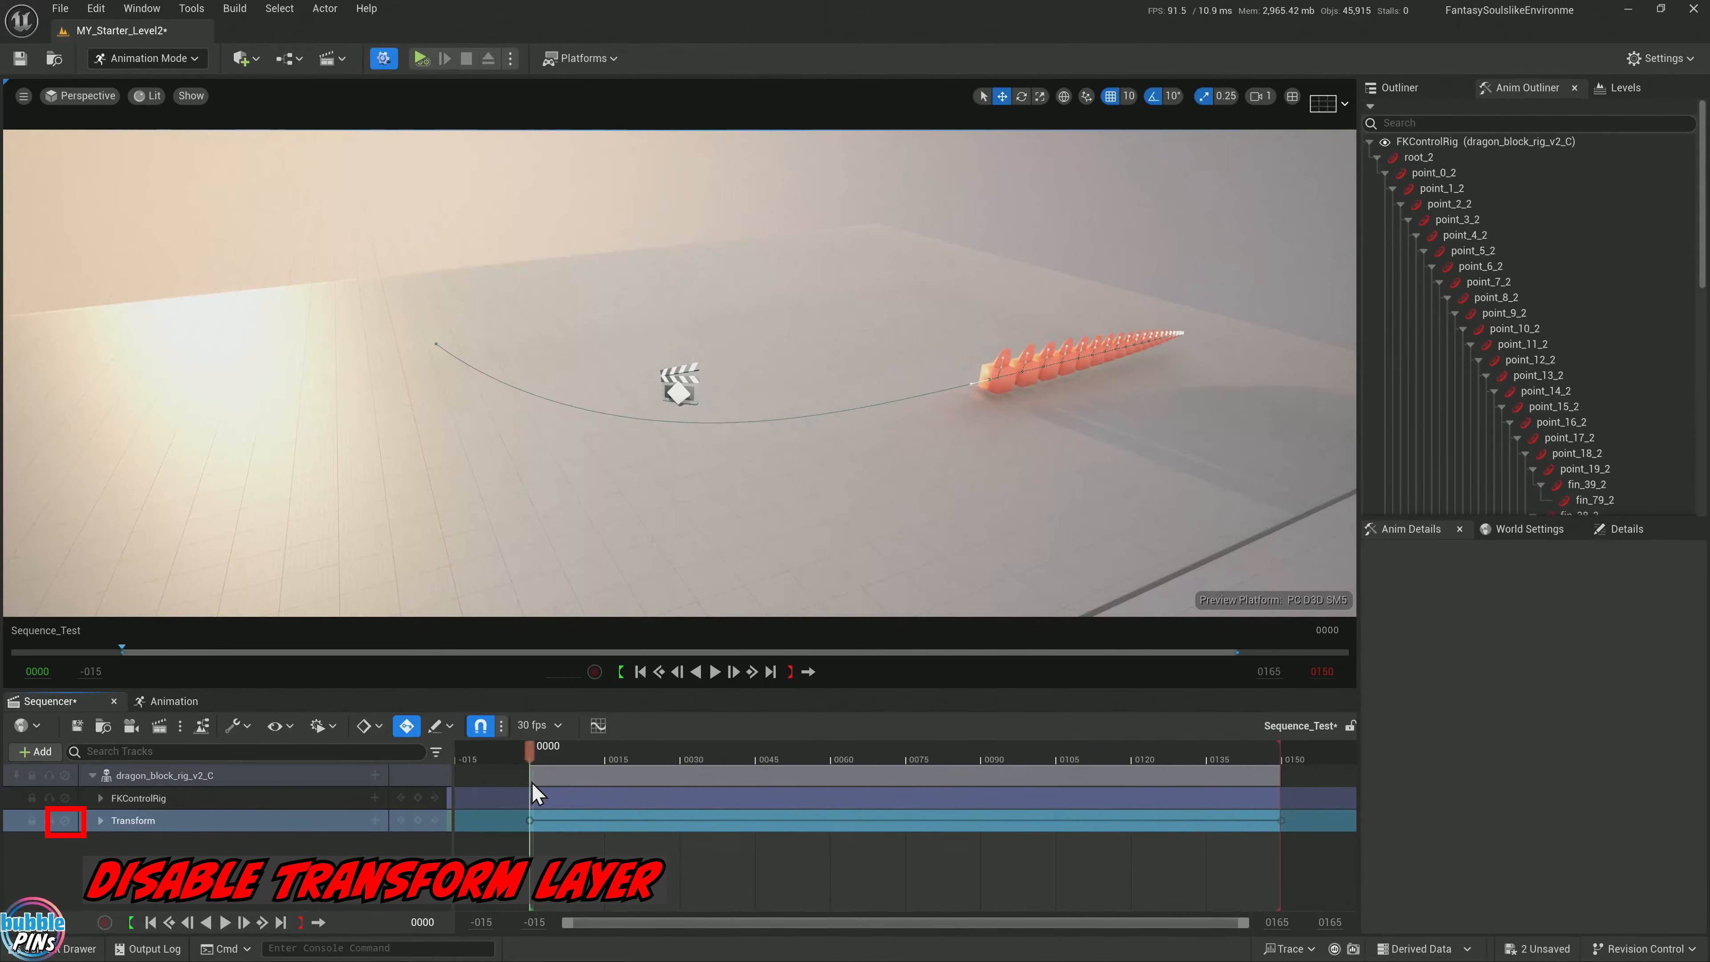
click(65, 820)
drag(622, 759, 532, 765)
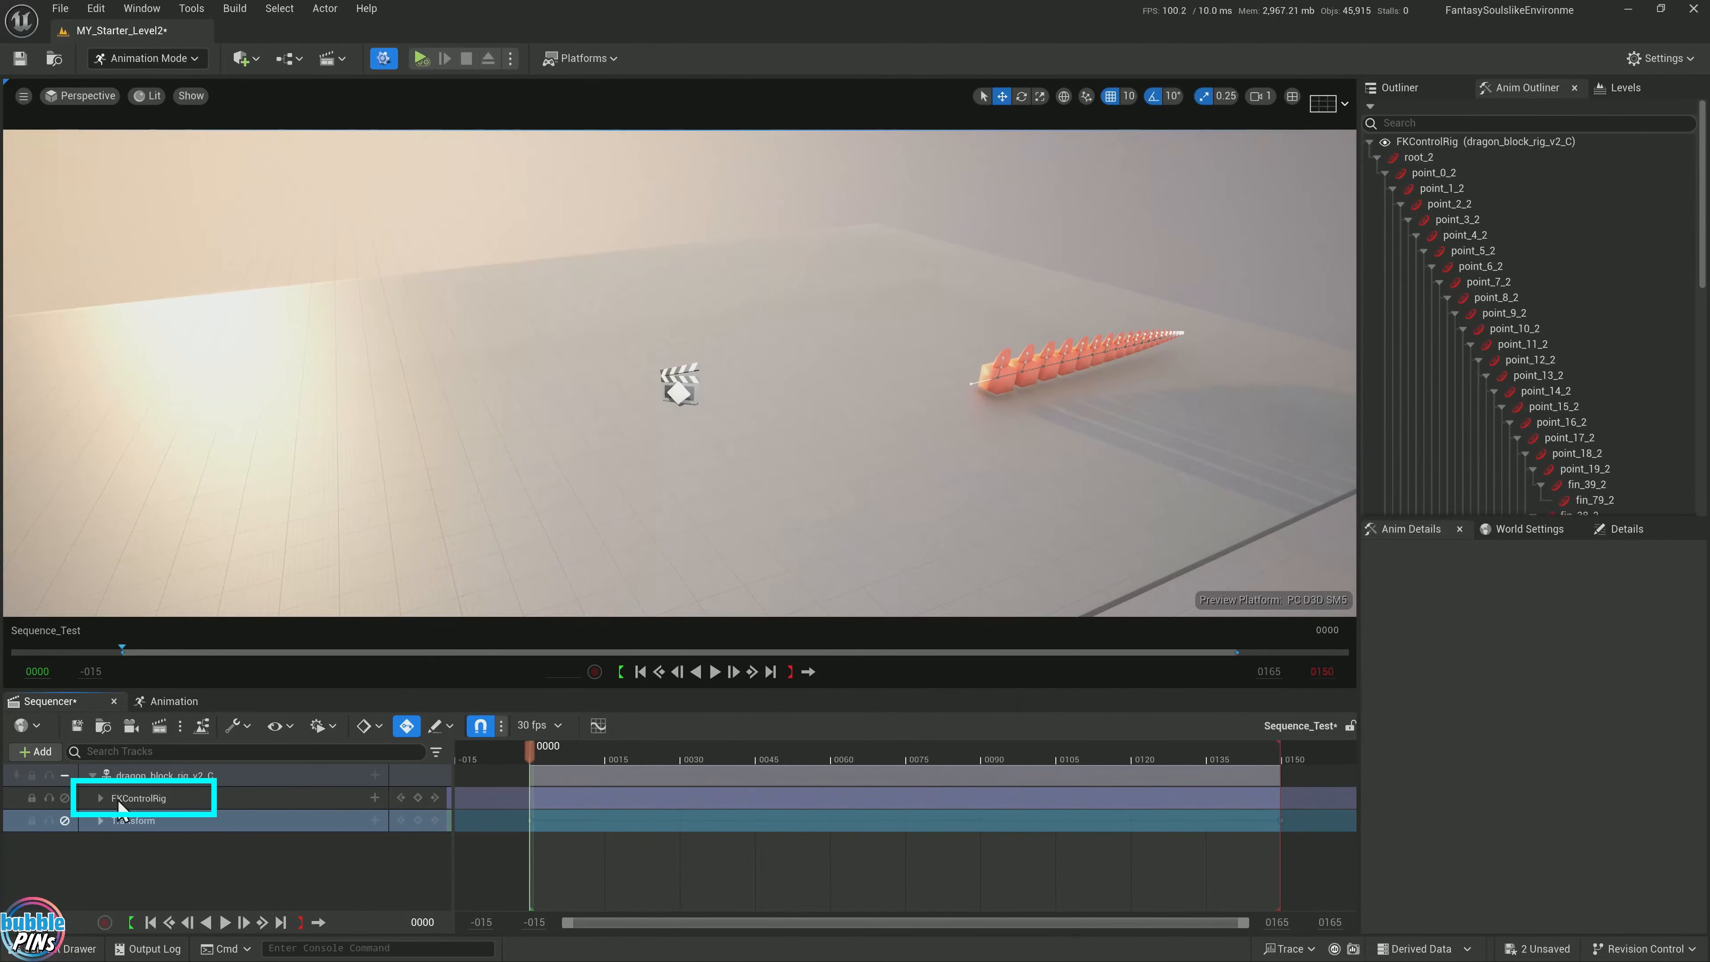
Filter the FKControlRig bones by "root", select root_2 and expand its location, rotation and scale channels
click(100, 798)
click(175, 751)
text(ro)
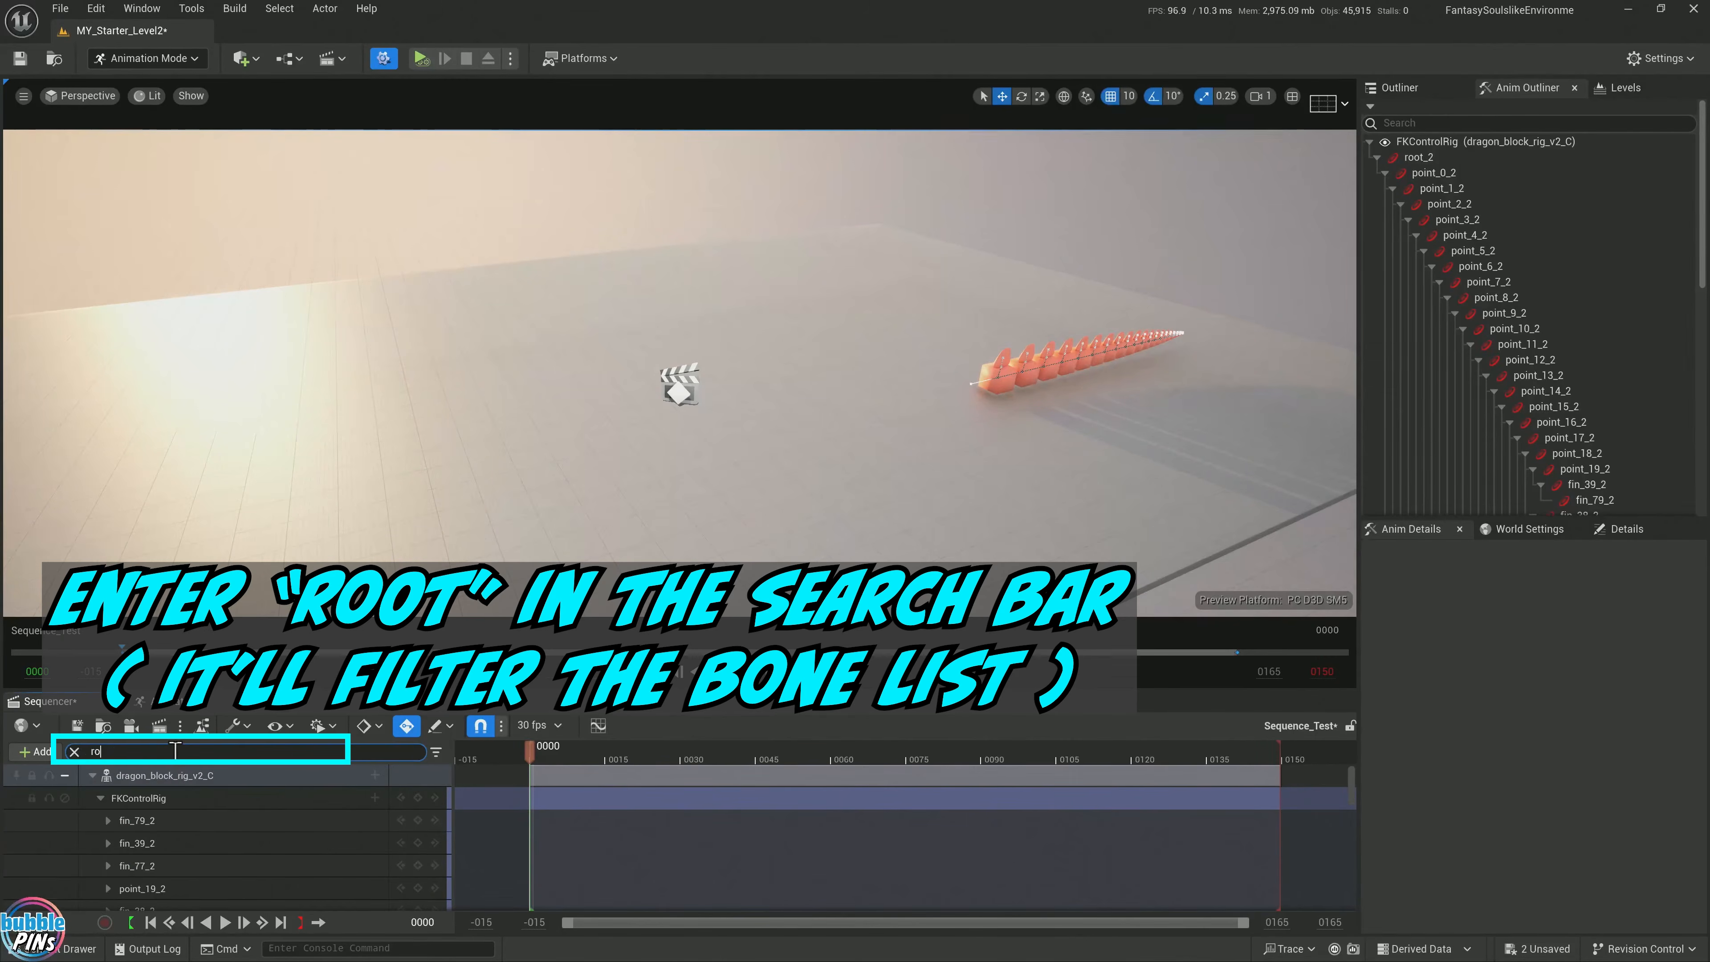
text(ot)
click(131, 820)
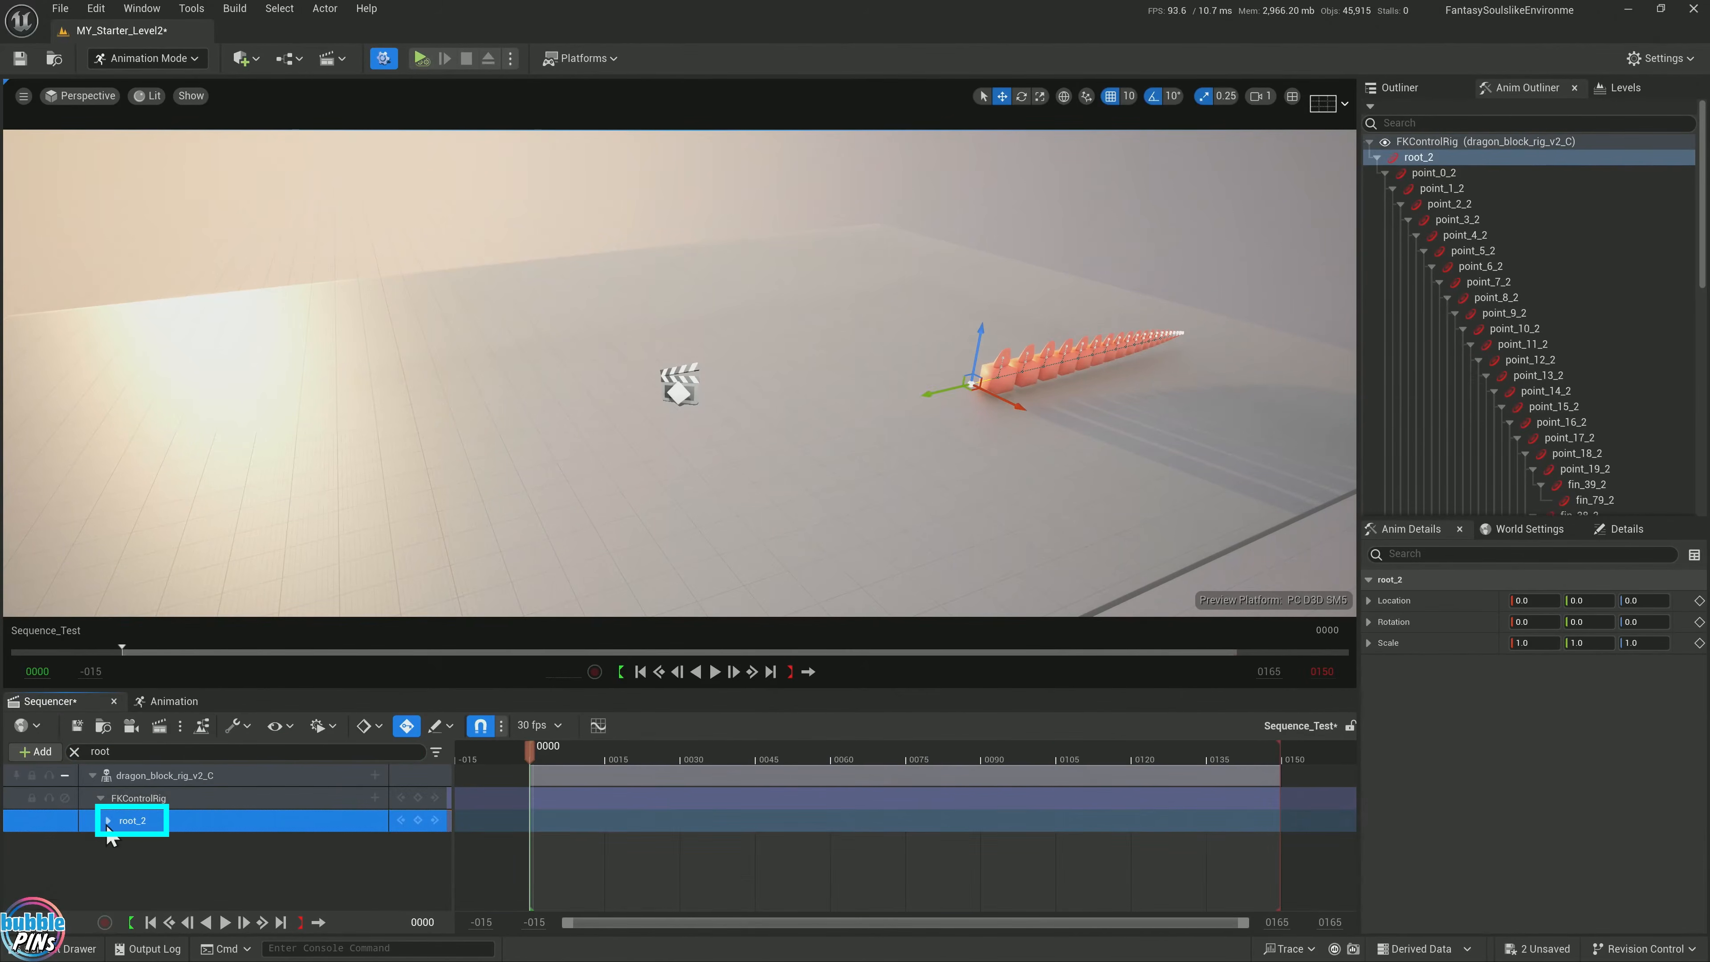
click(108, 820)
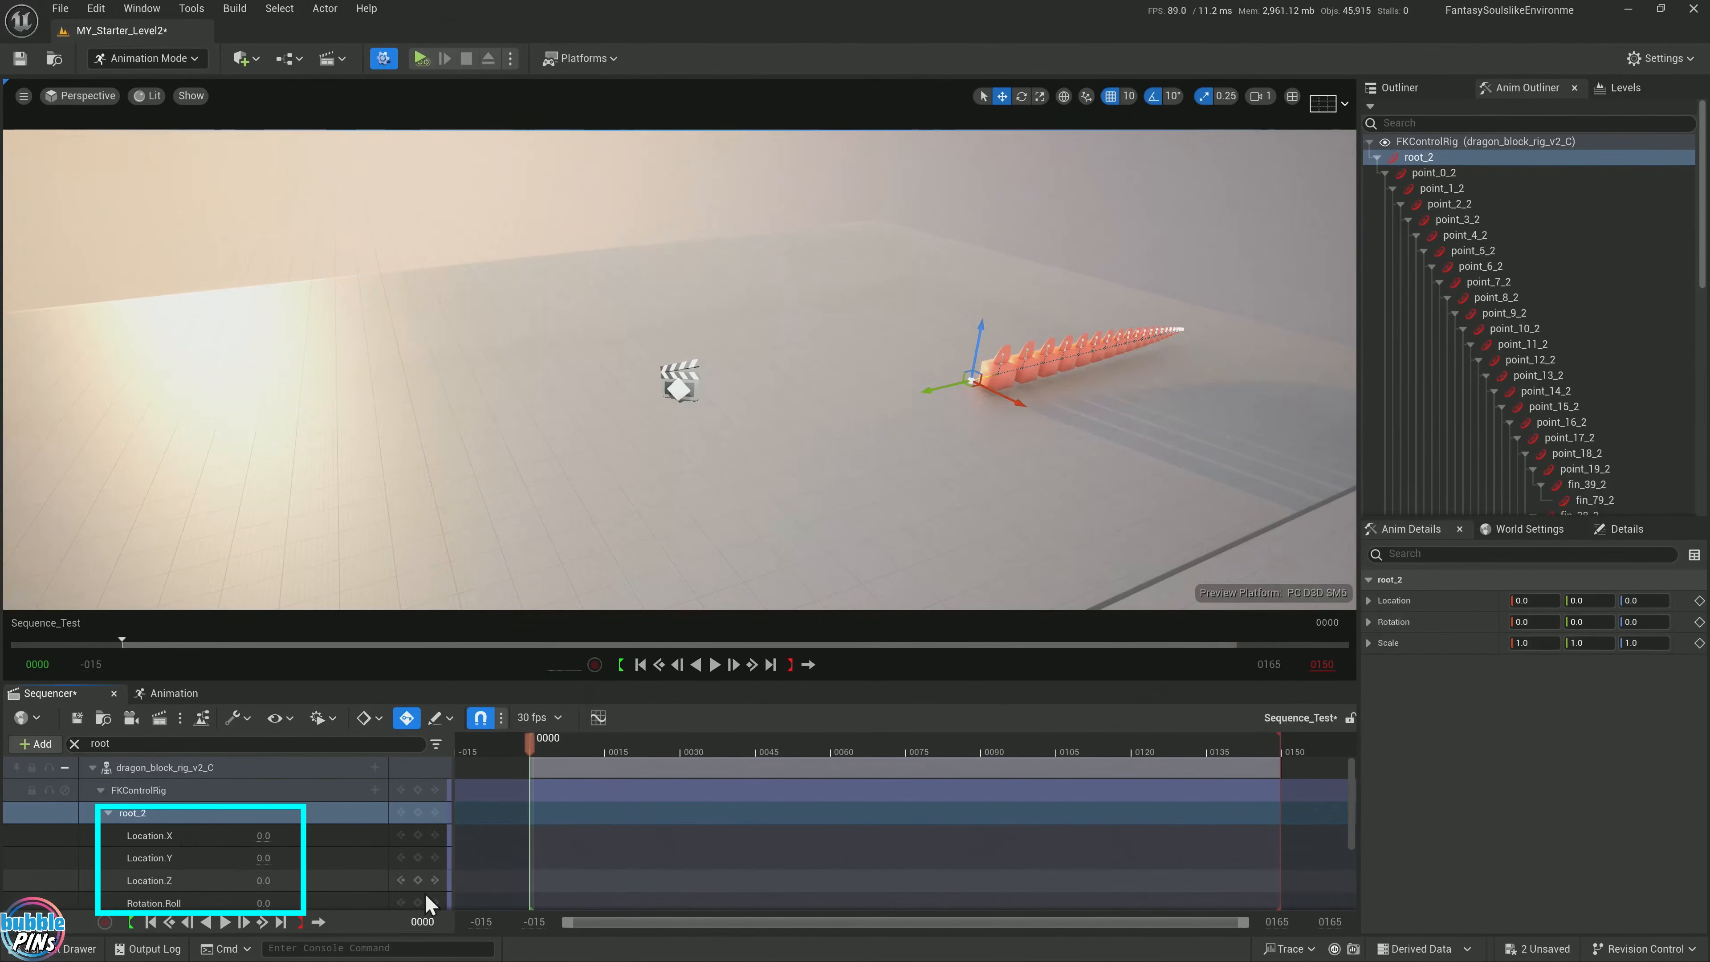
click(151, 816)
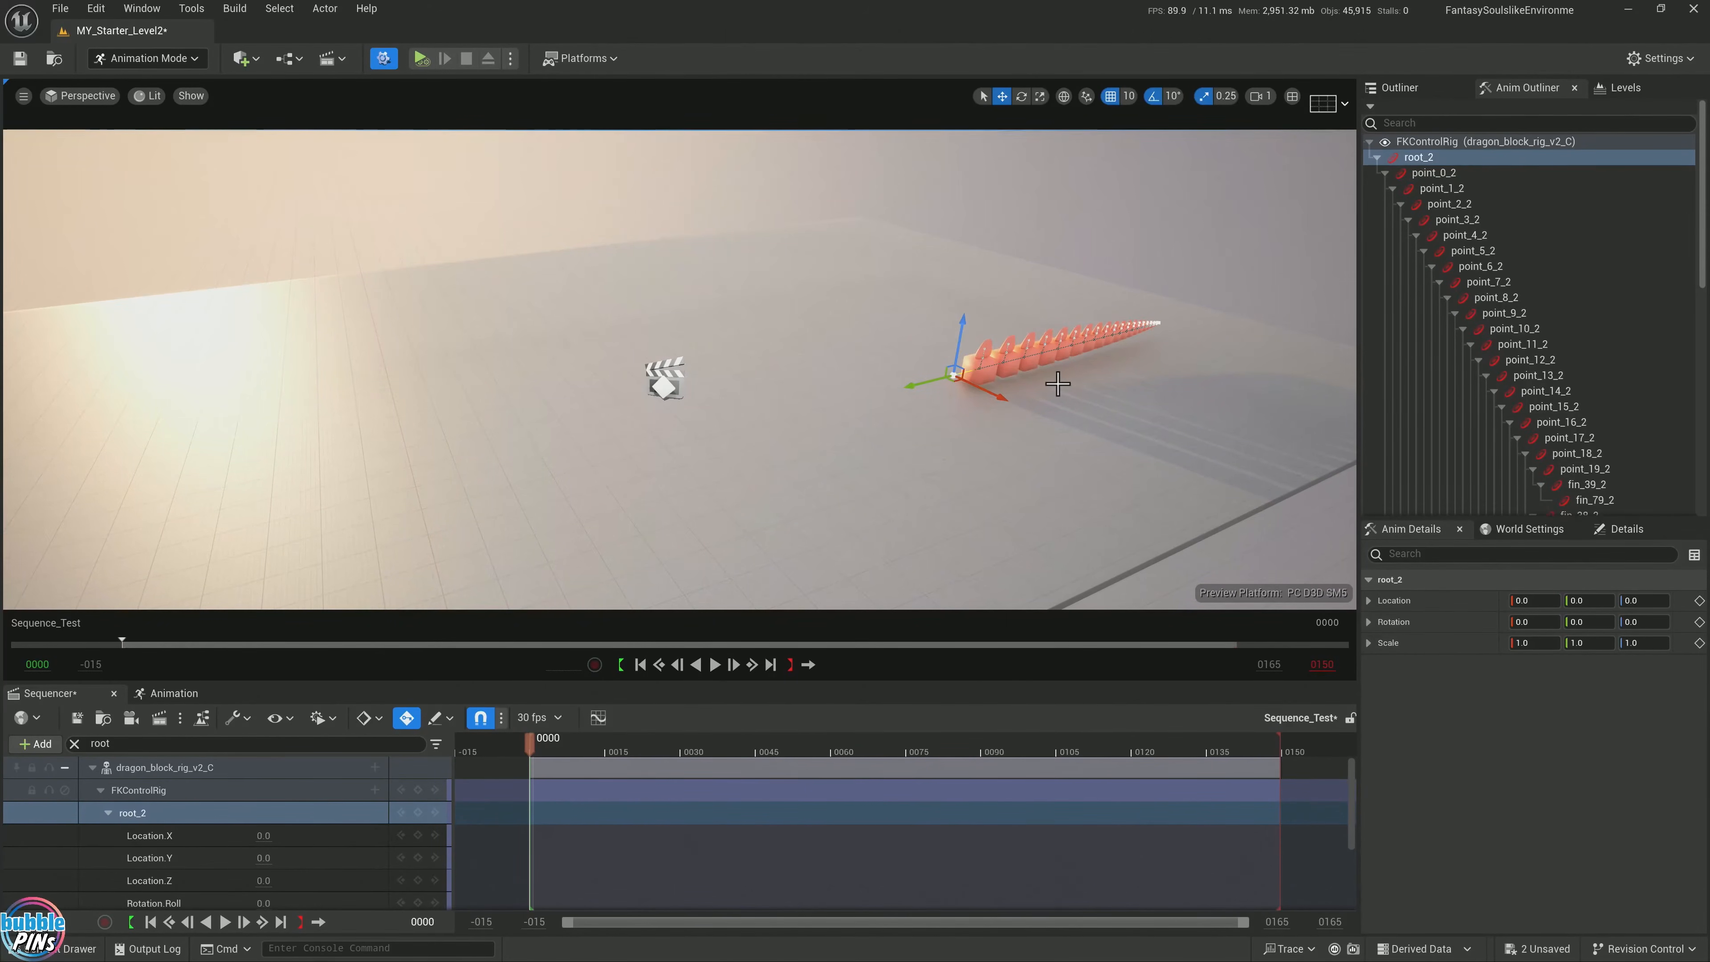
Pick the dragon's front block in the viewport repeatedly to check whether root_2 or point_0_2 gets selected
scroll(1011, 372, up, 5)
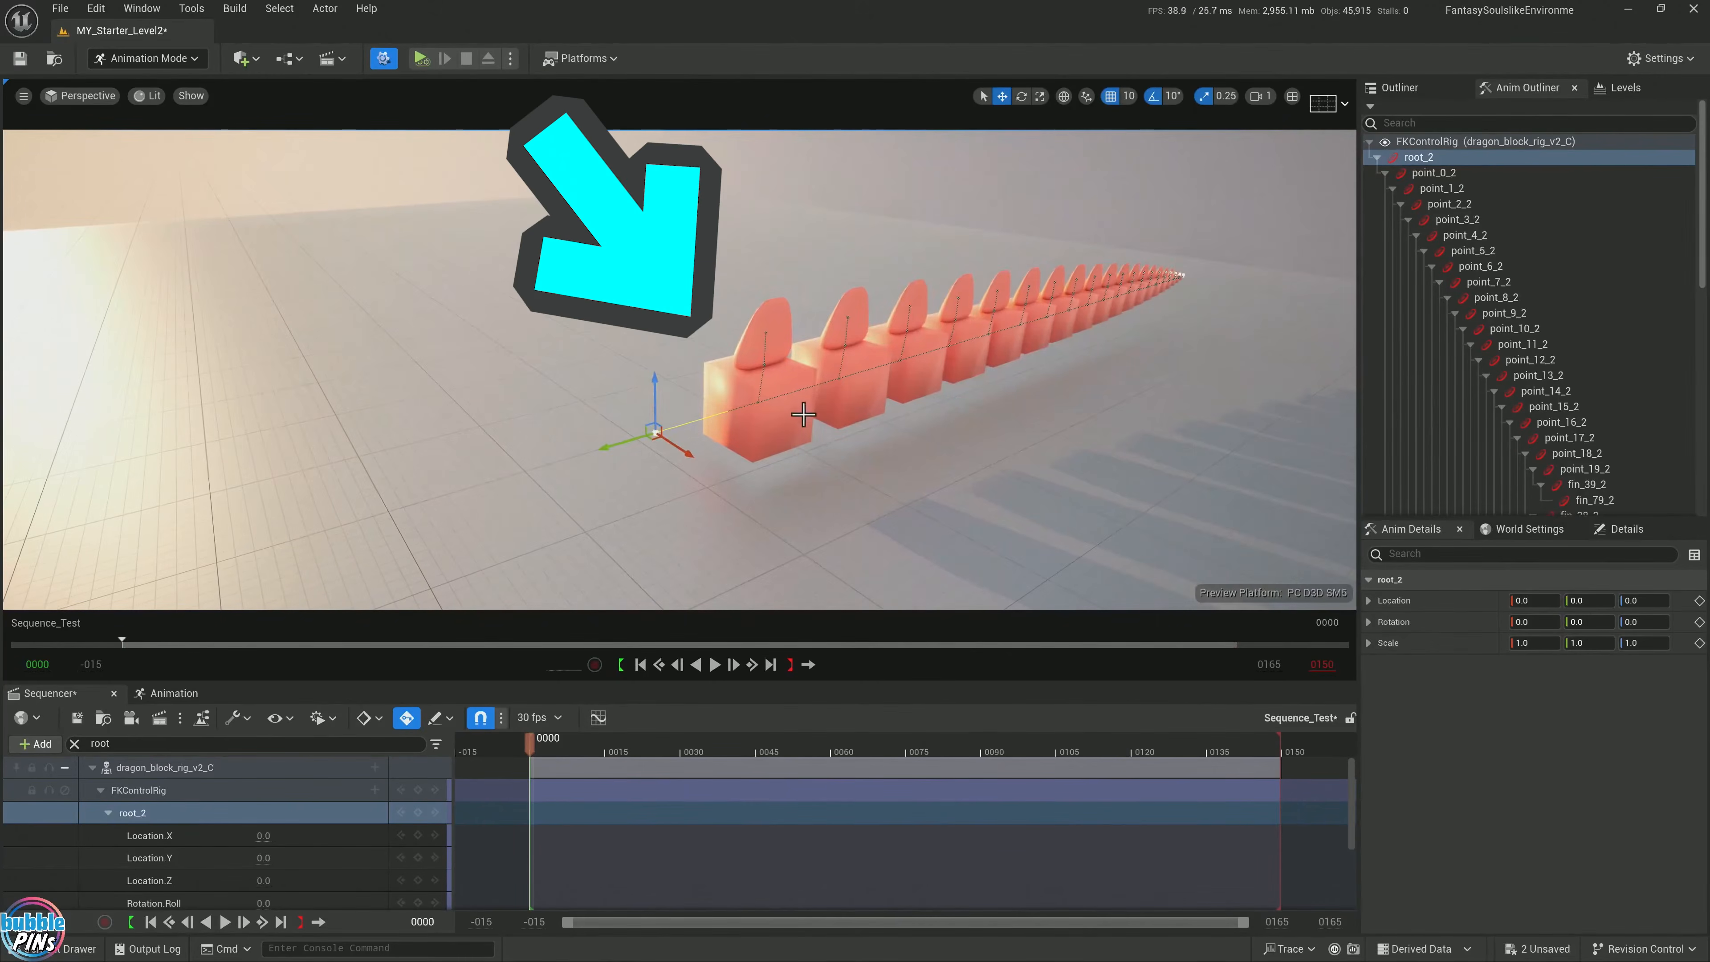
click(799, 422)
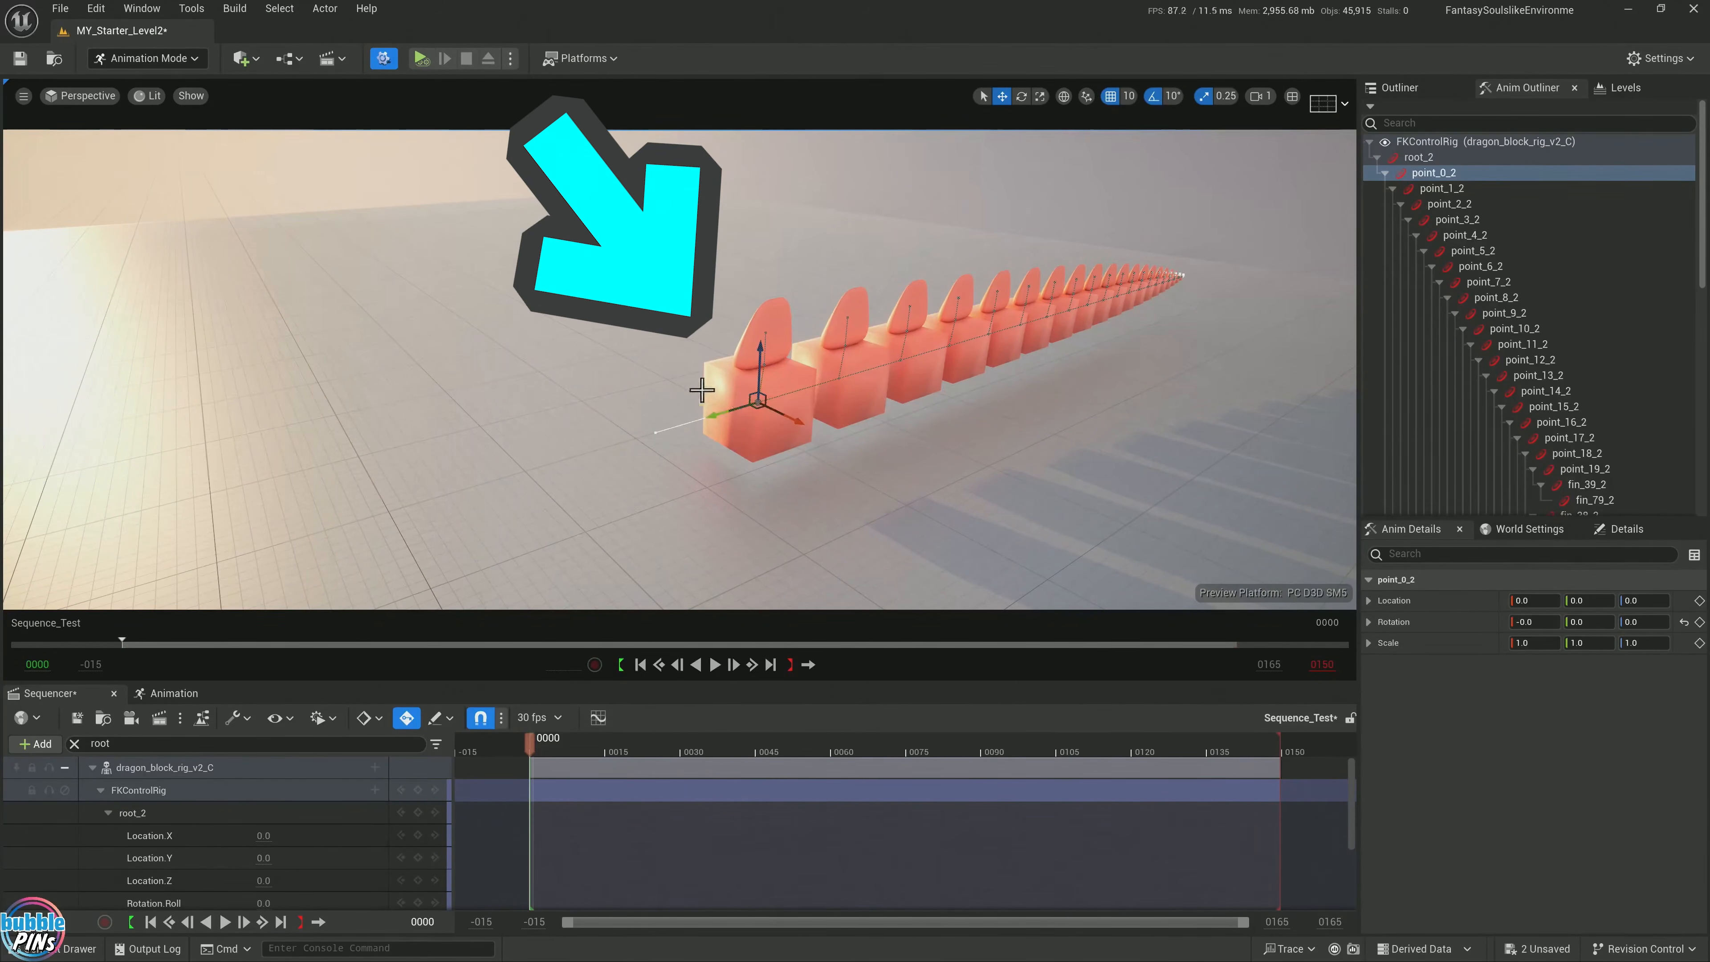
click(805, 439)
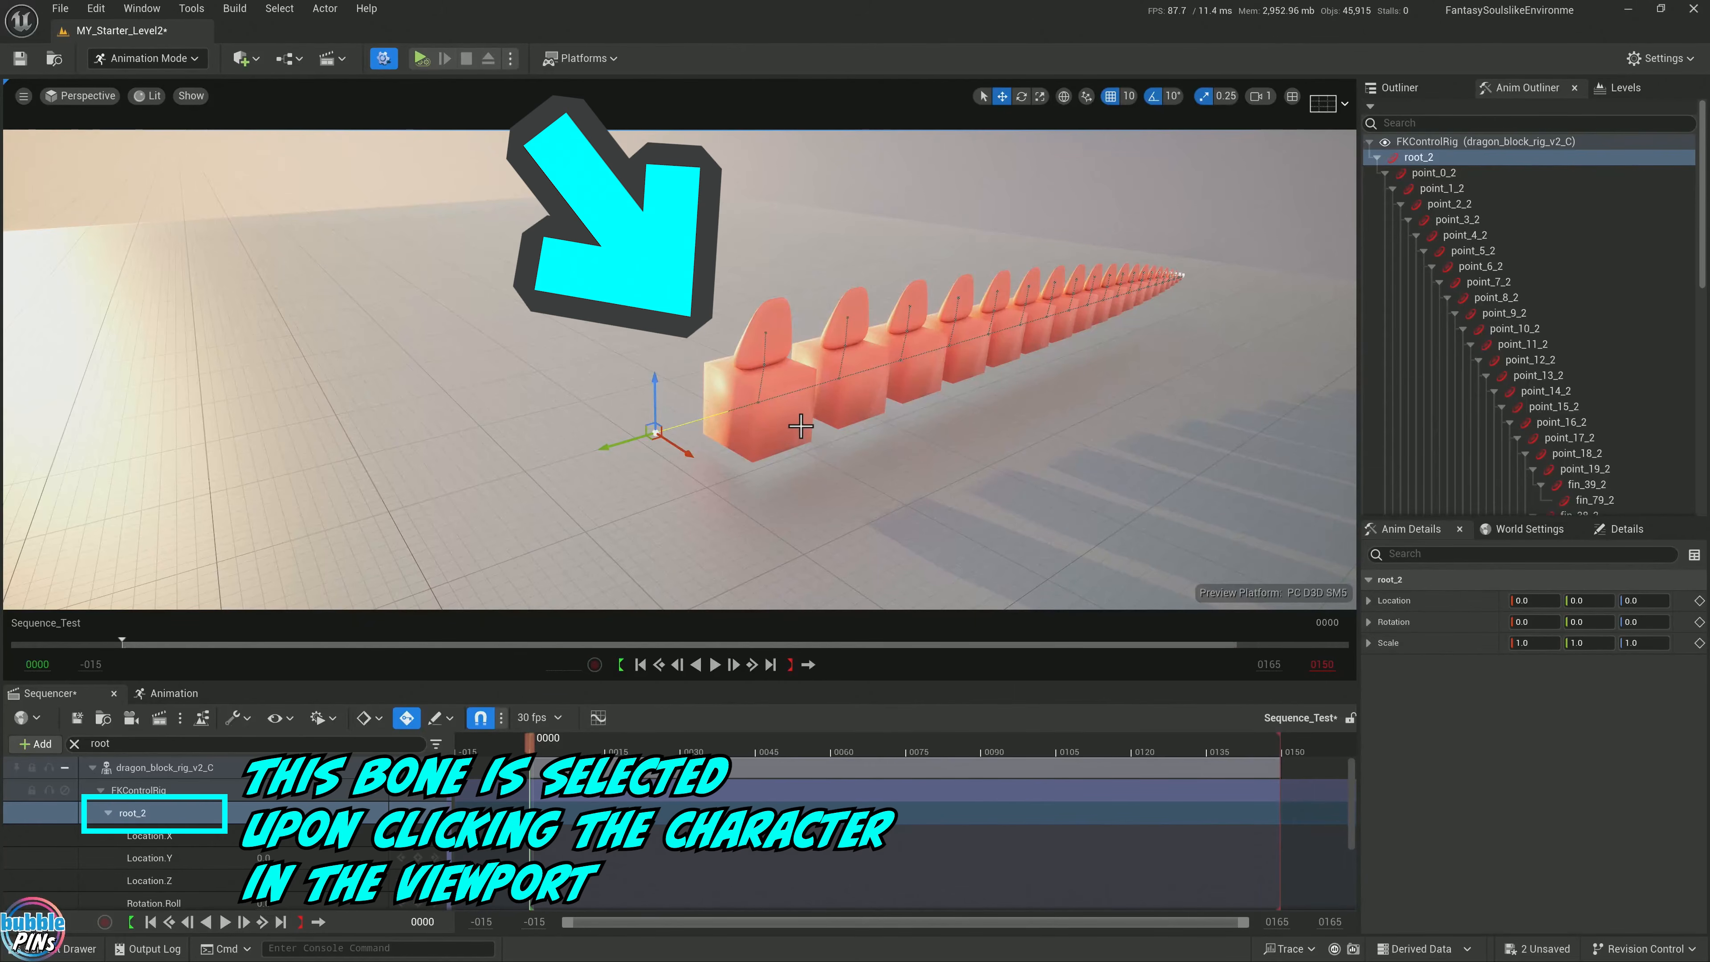
click(822, 366)
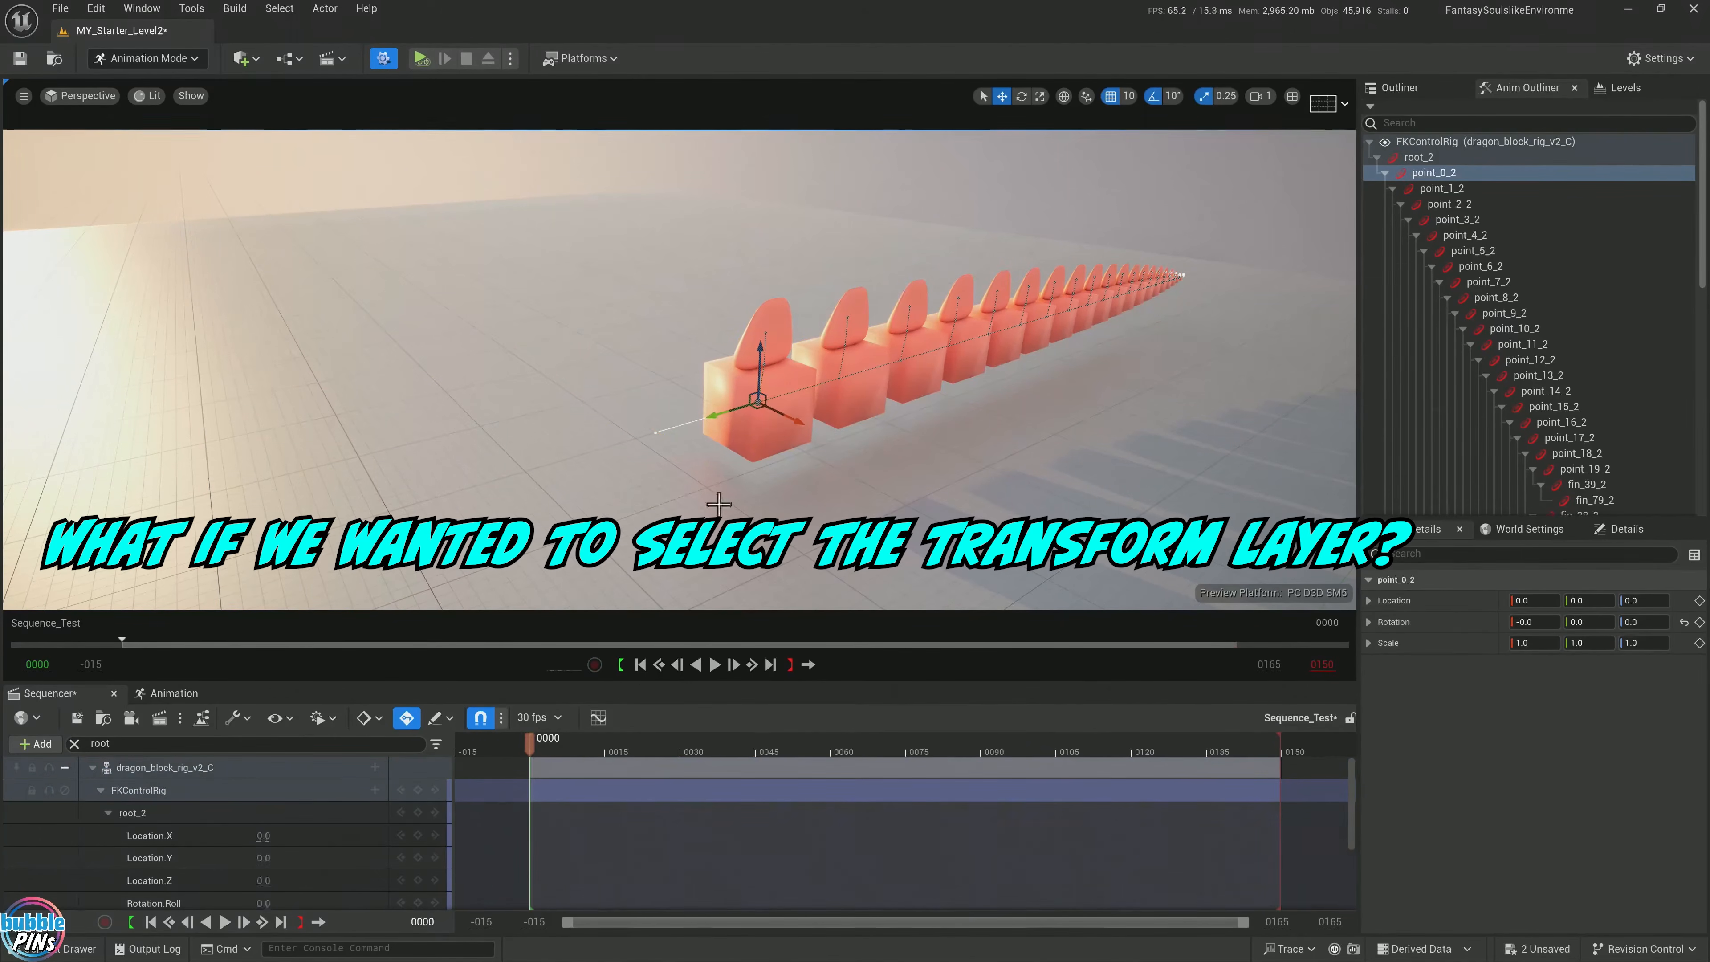
Clear the track filter and select the dragon's Transform track in the expanded track list
click(207, 796)
click(74, 744)
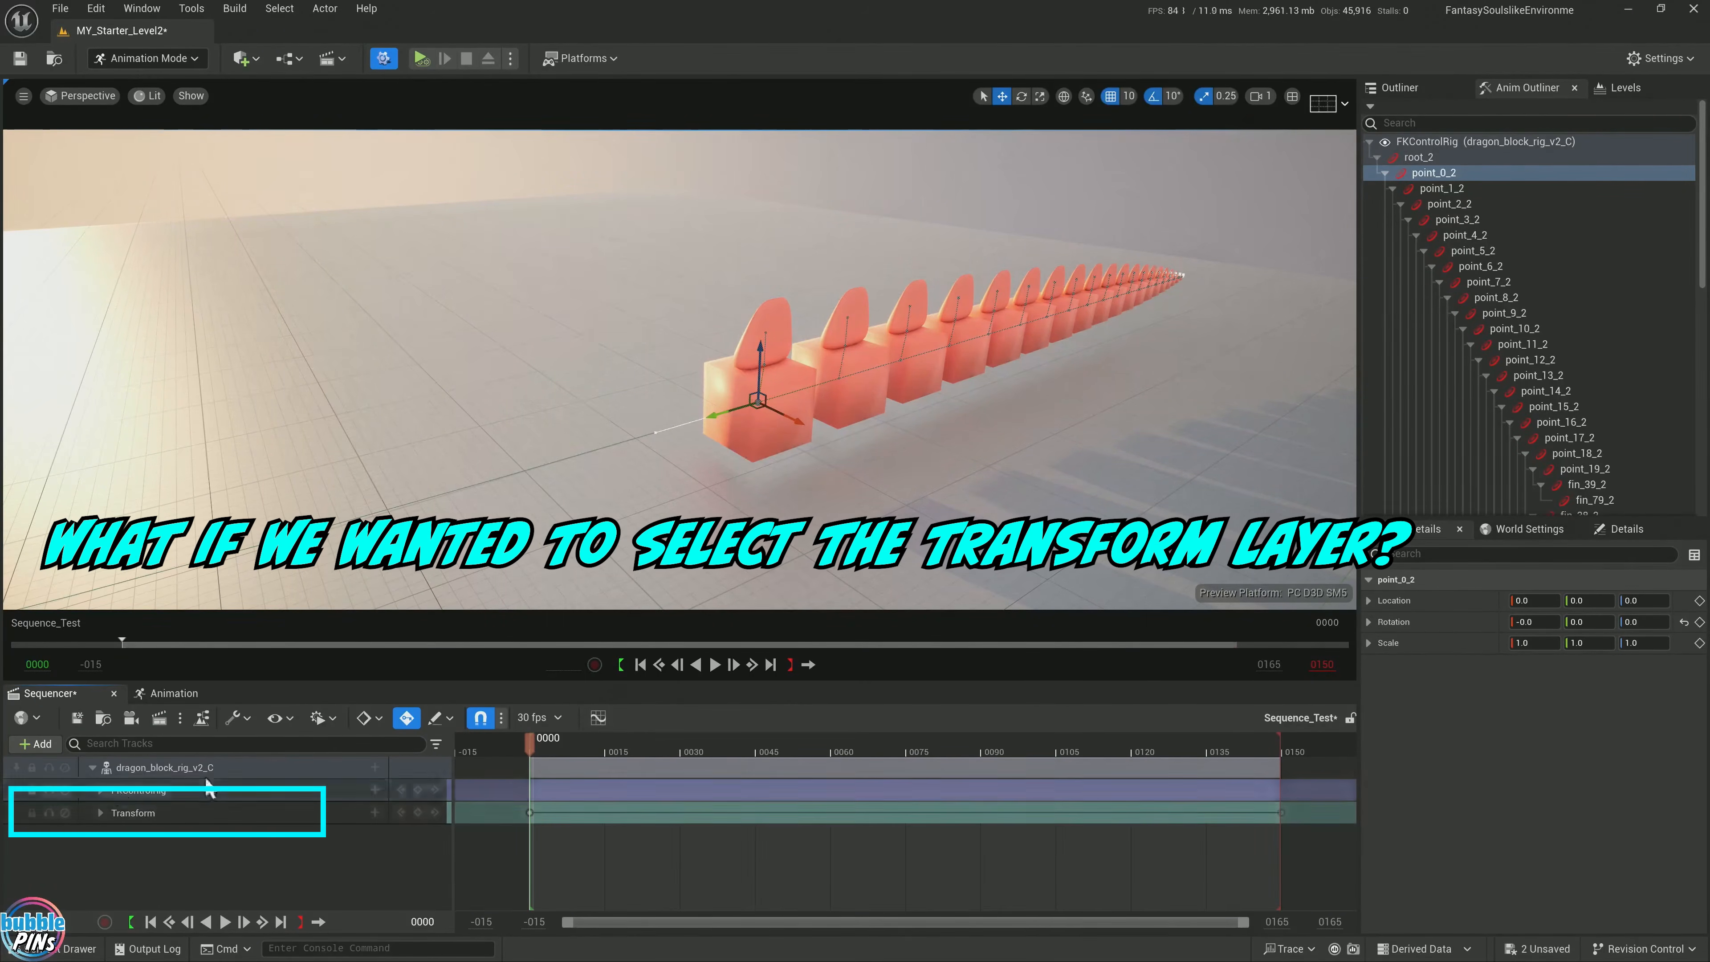
click(161, 816)
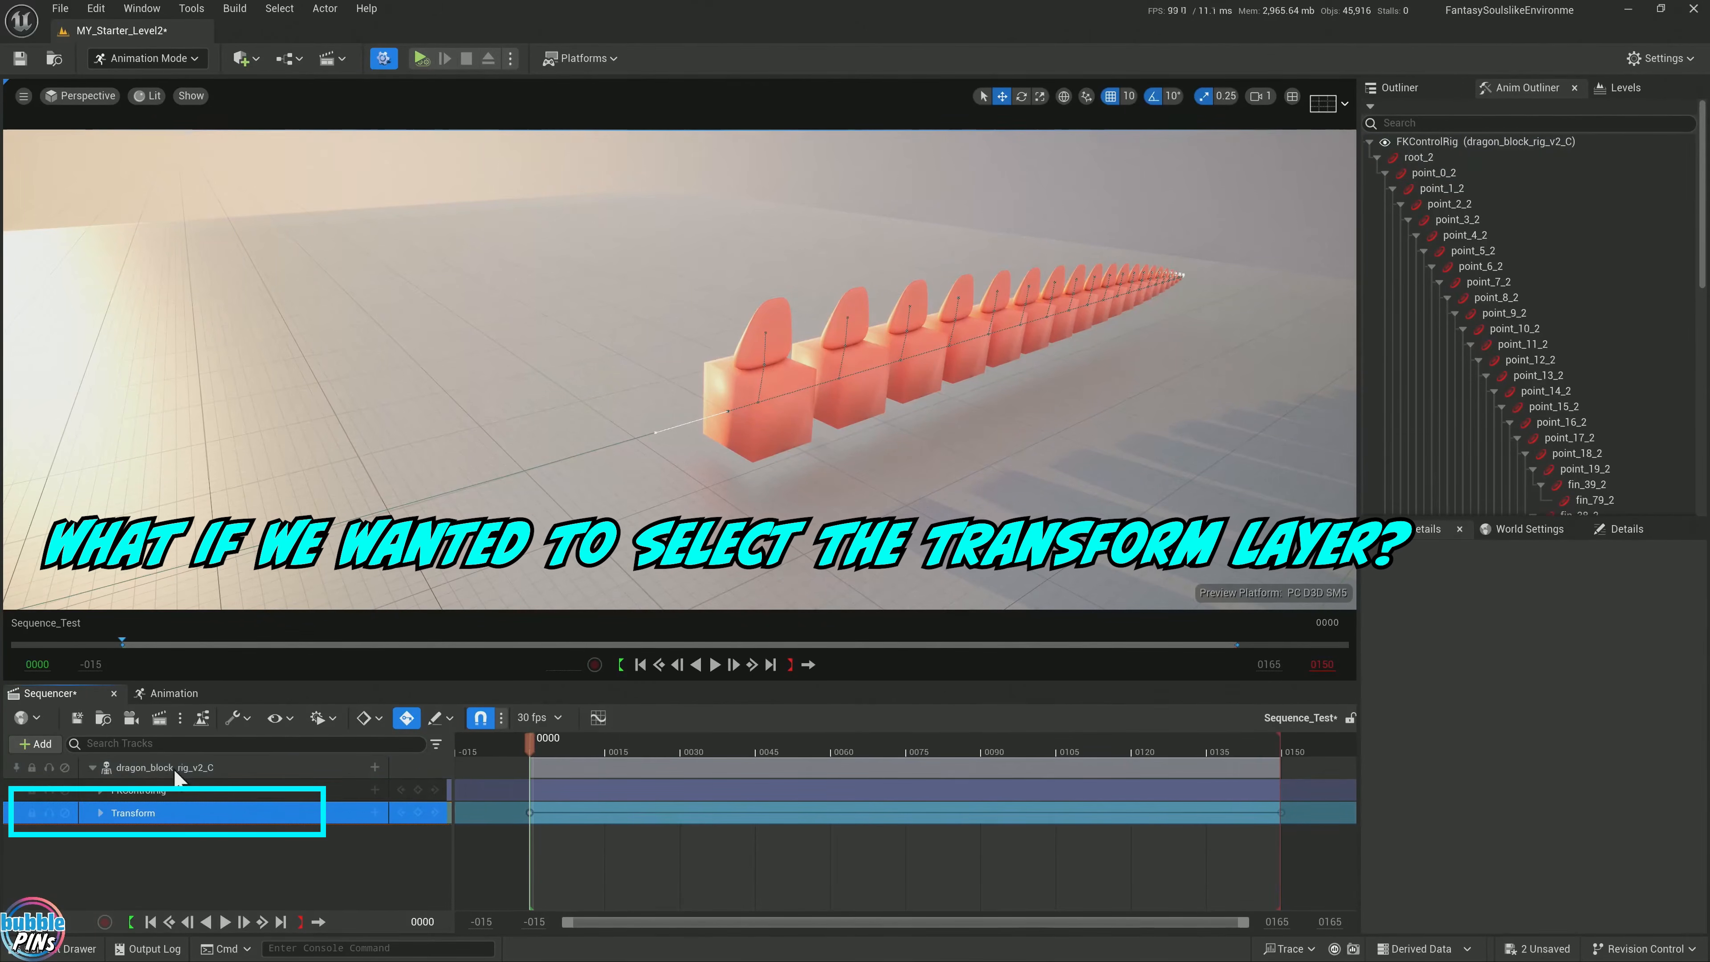
click(732, 379)
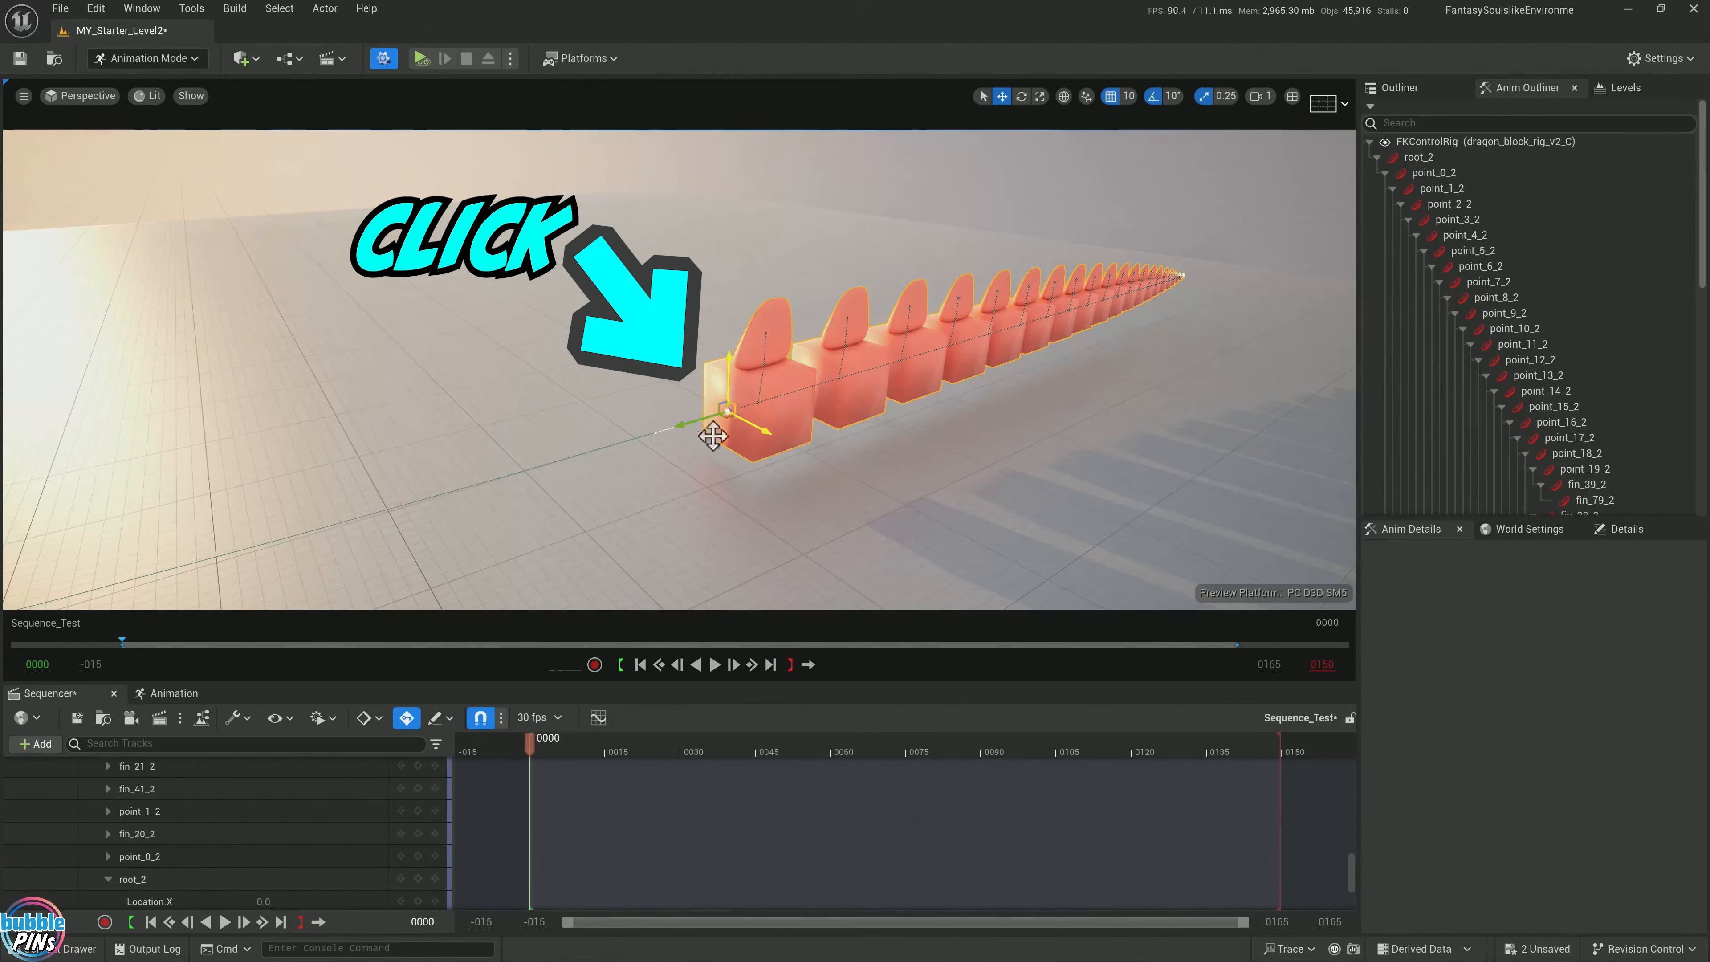
click(695, 422)
click(193, 902)
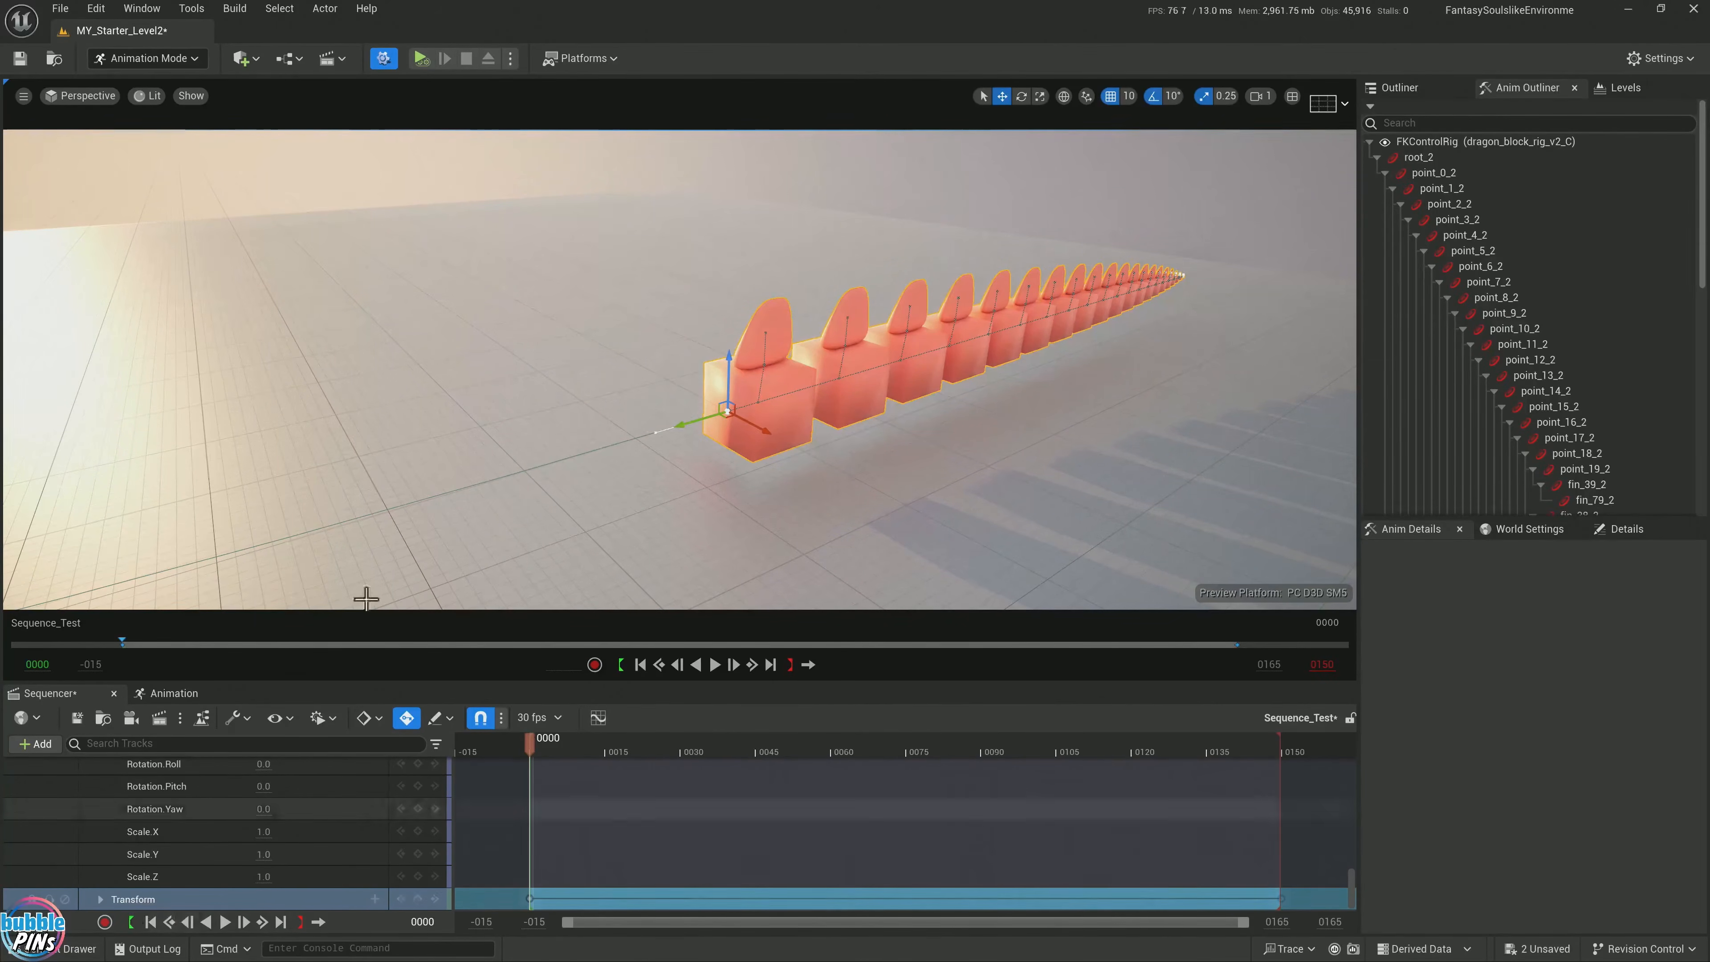
Test which FK bones get selected by picking the dragon's front block, comparing them with the root_2 track selection
click(758, 405)
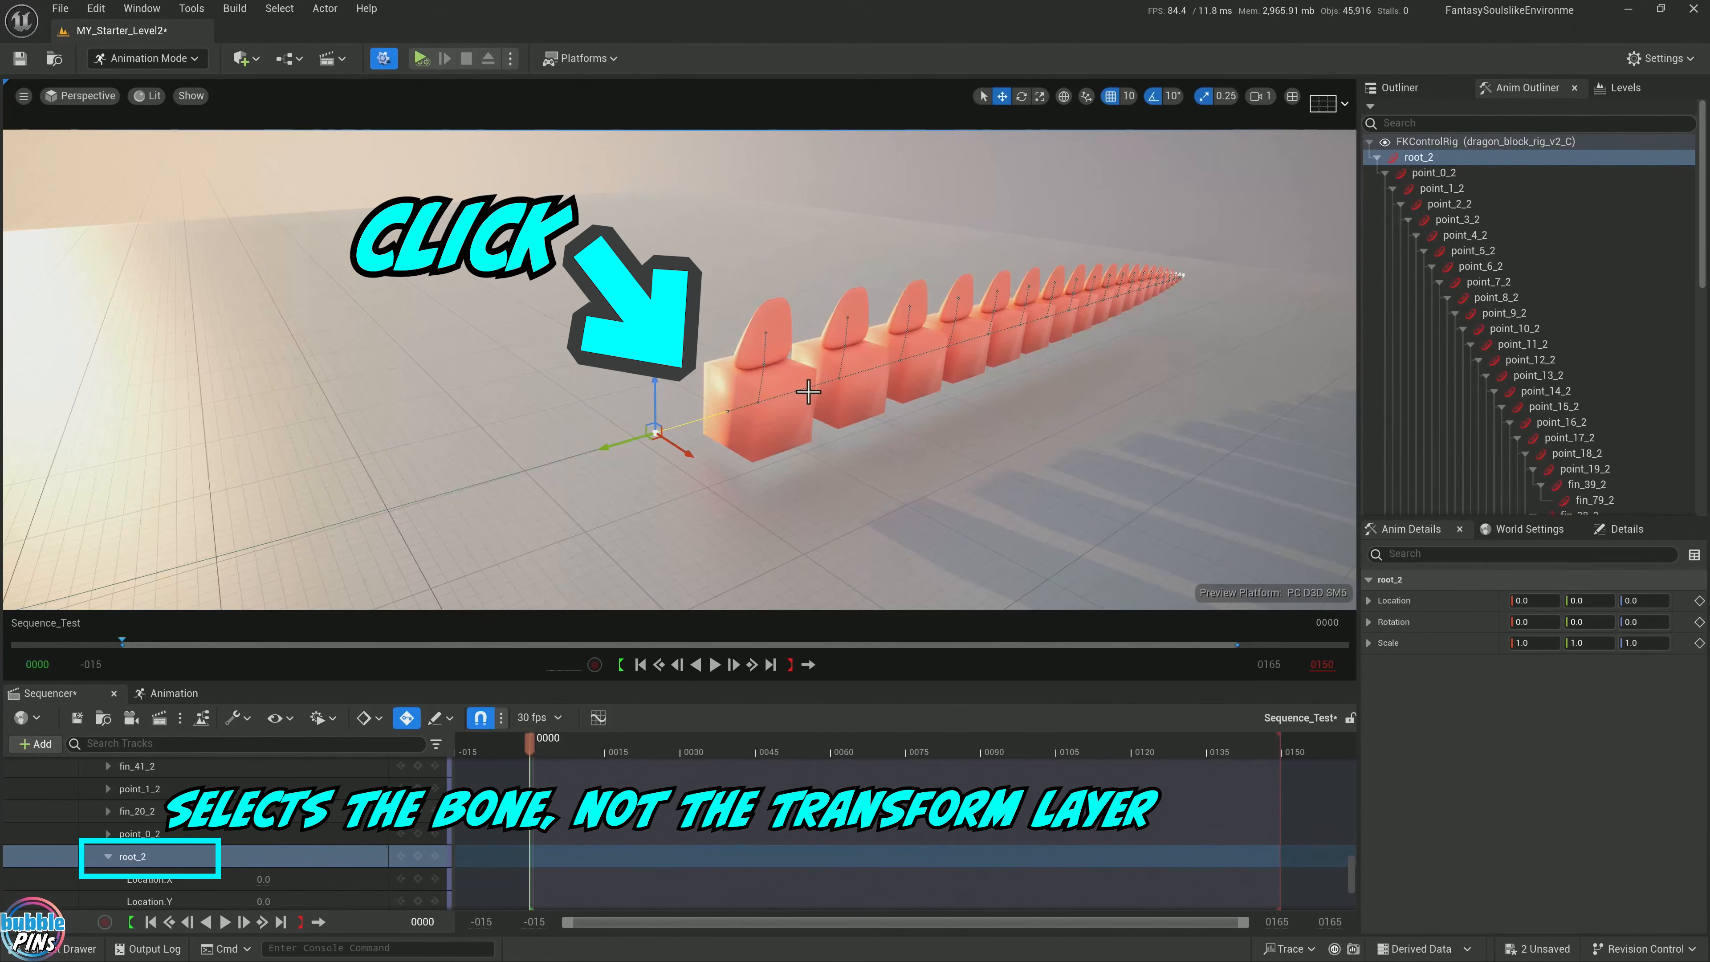
click(761, 397)
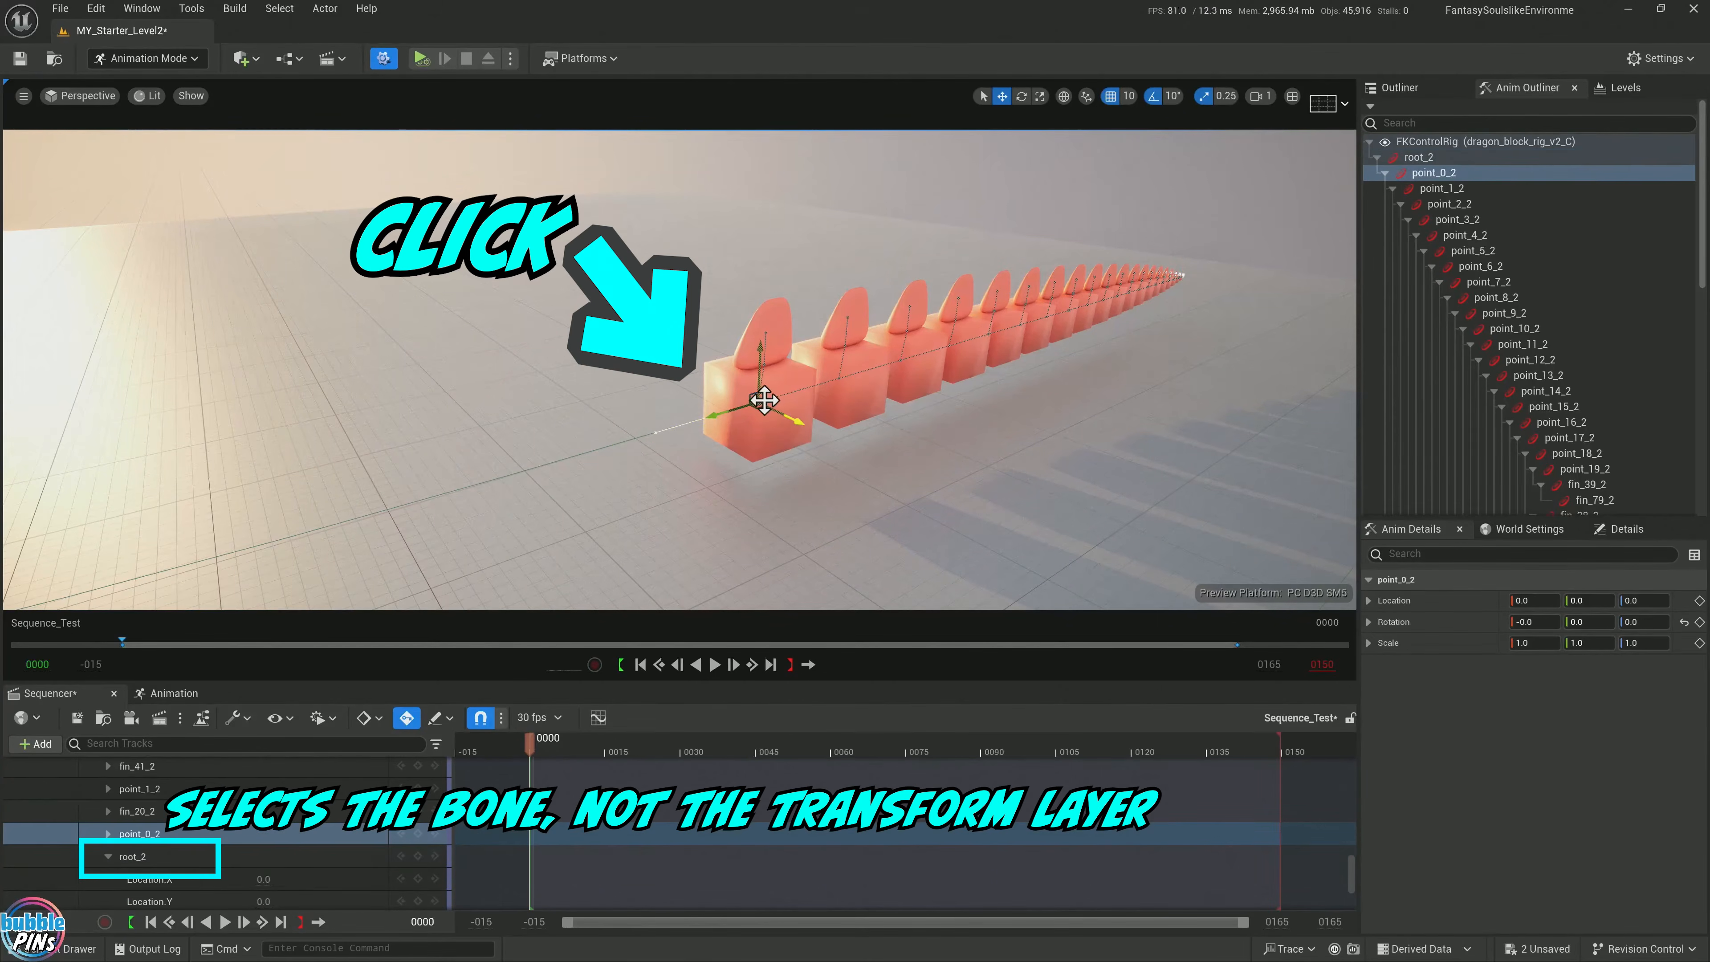
click(135, 856)
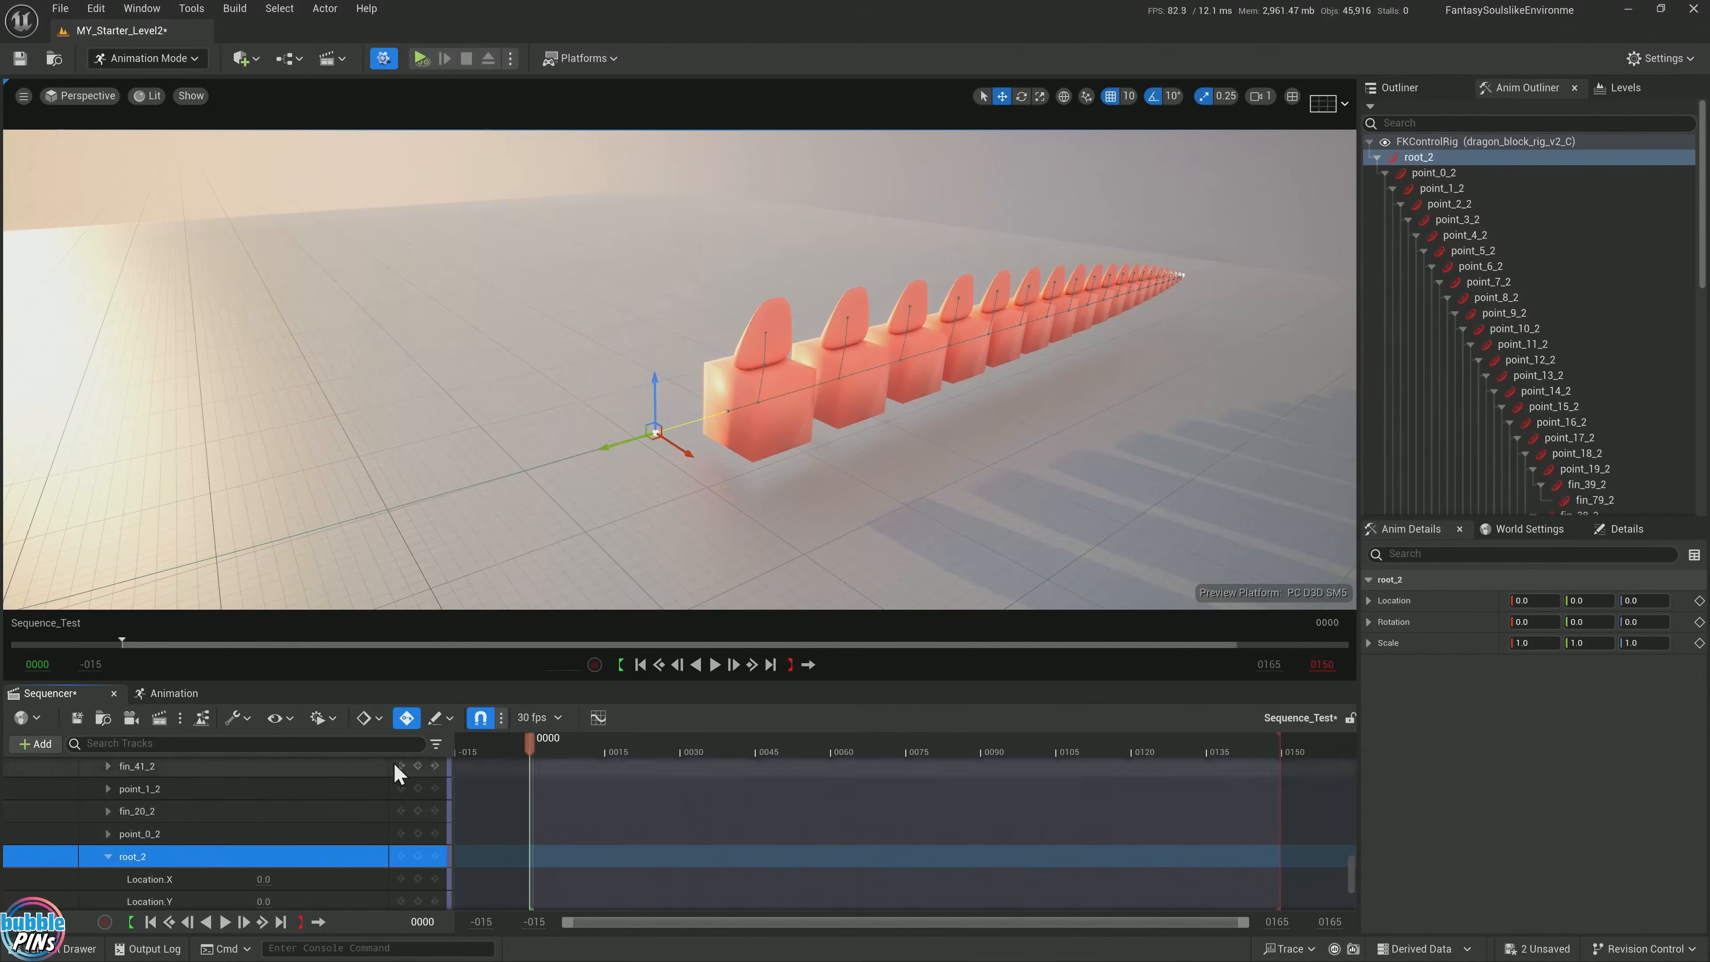
click(727, 375)
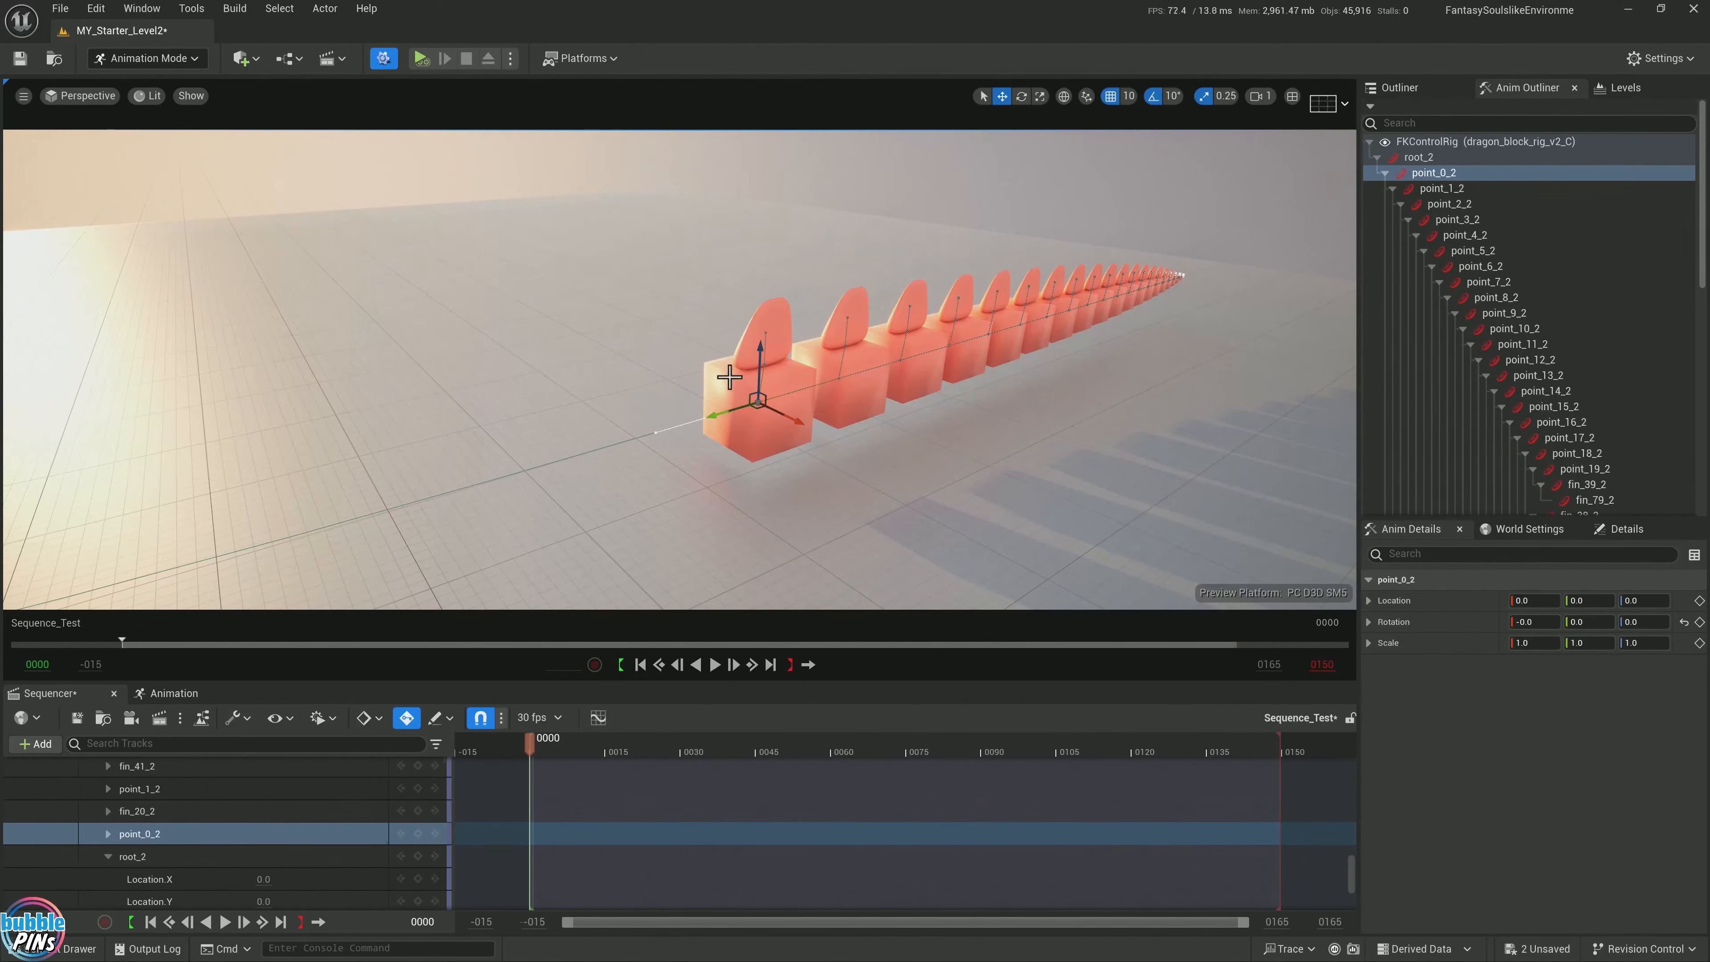
click(787, 417)
click(734, 378)
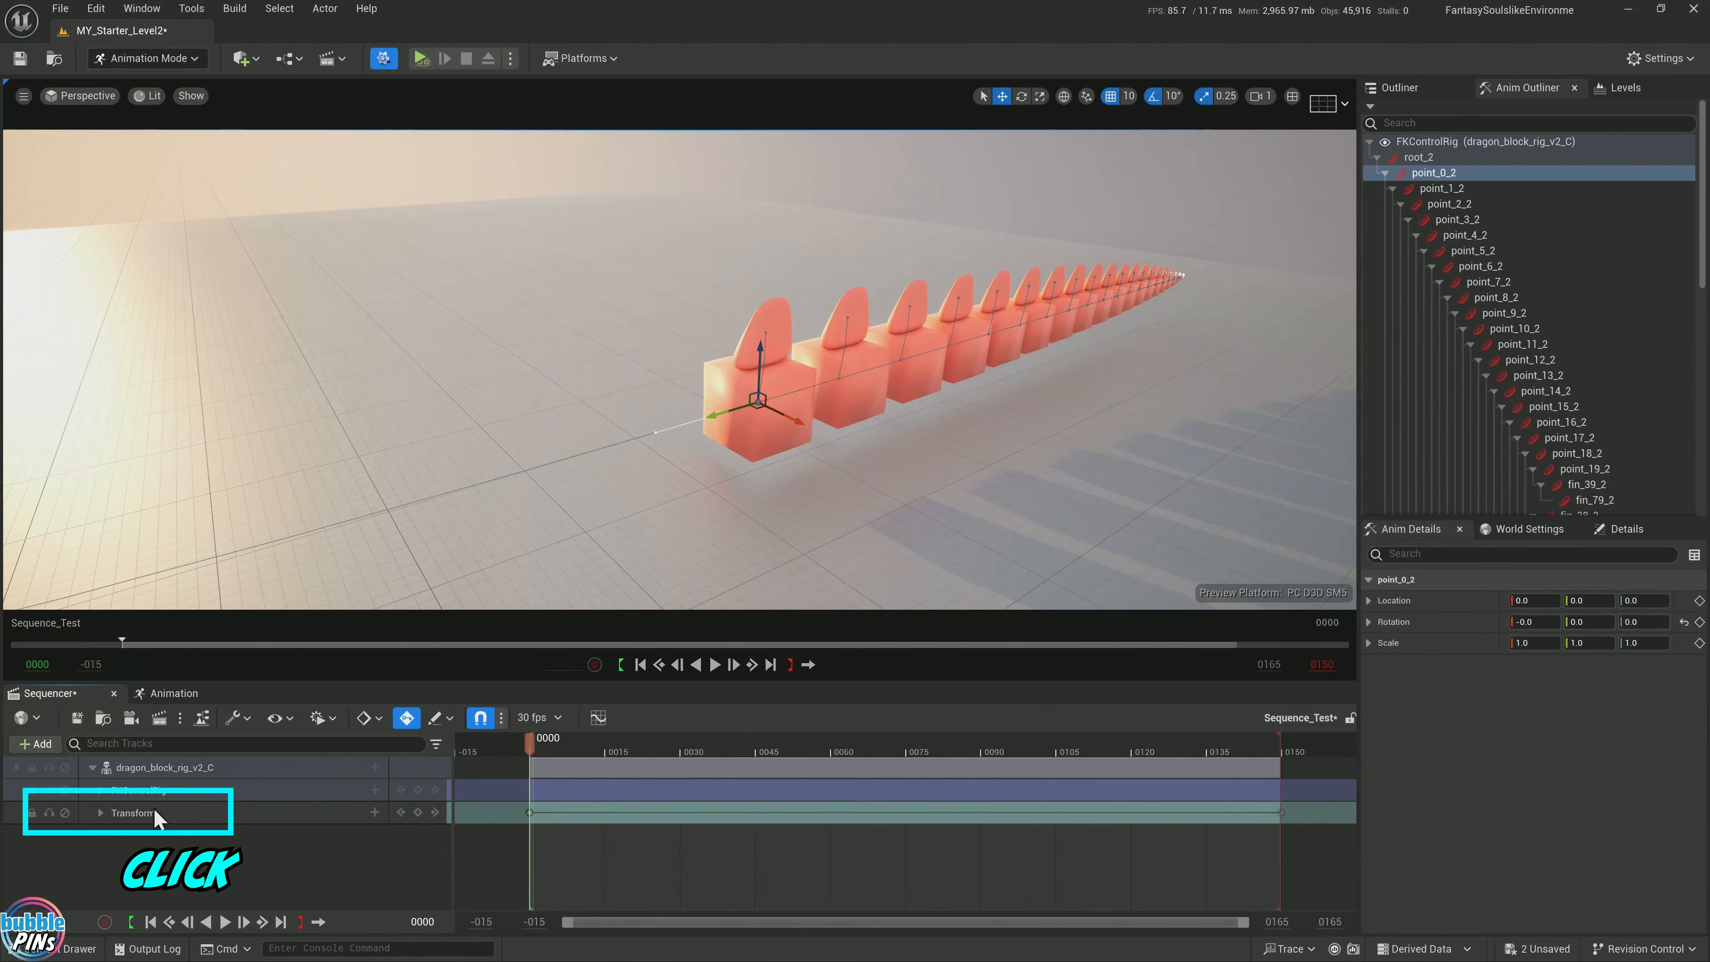
Select the dragon_block_rig_v2_C track to get the whole-rig gizmo, and expand its Transform channels
click(151, 814)
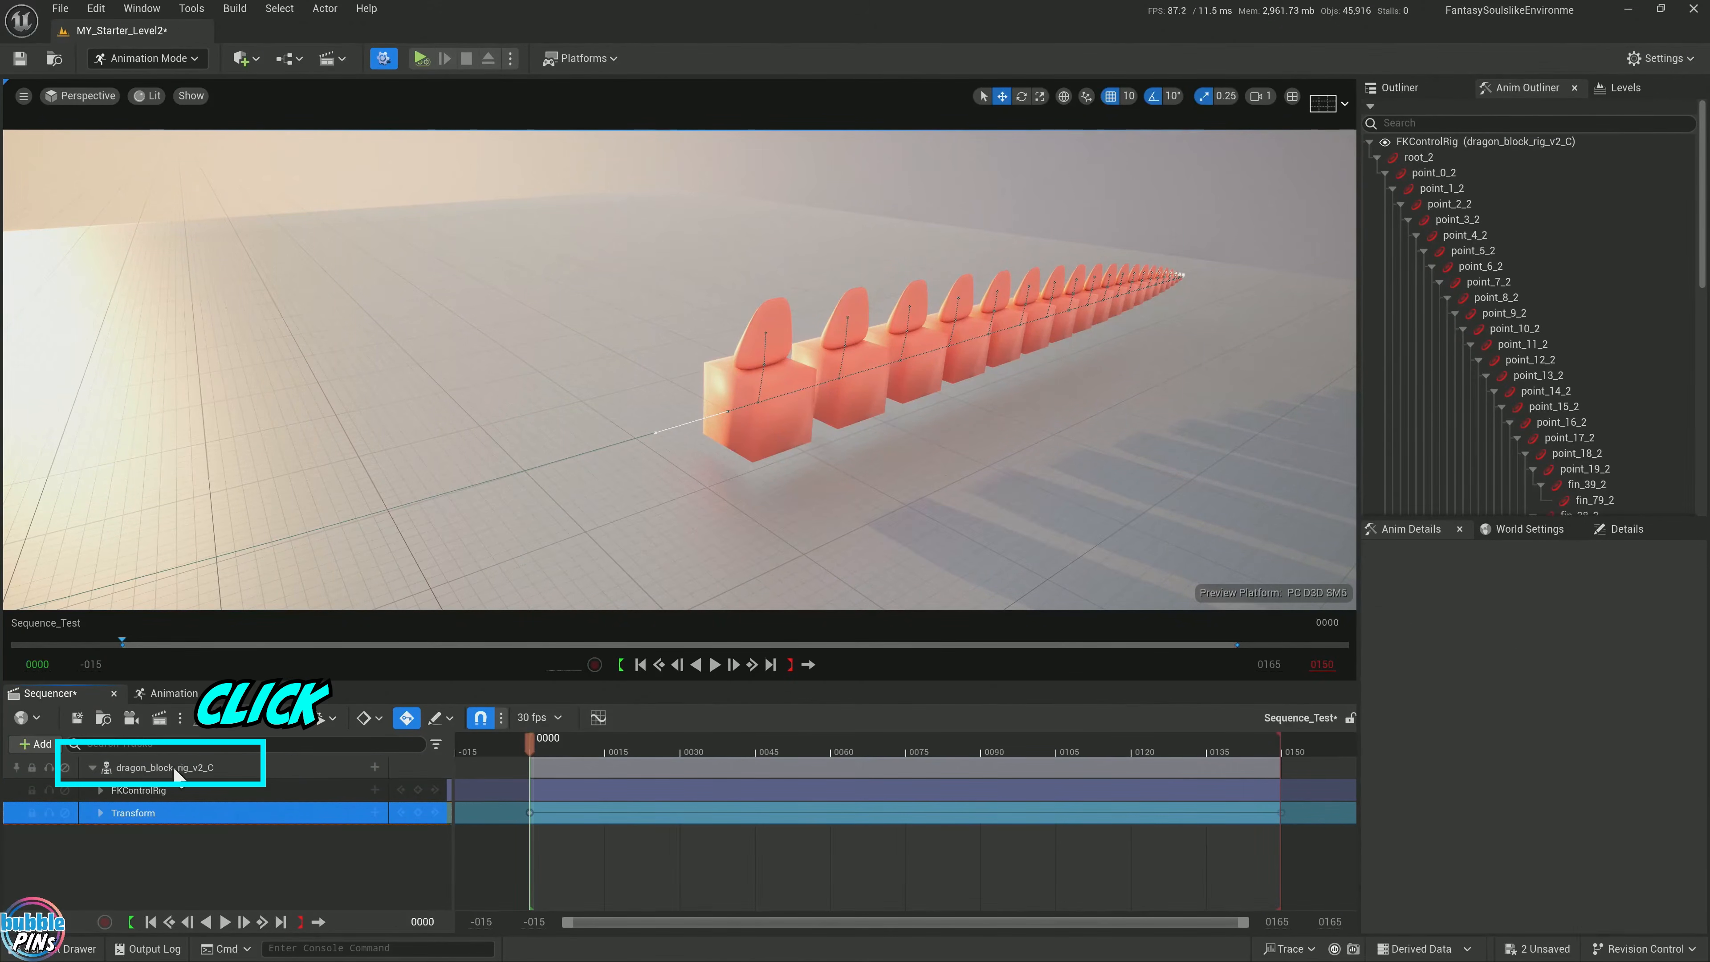
click(222, 772)
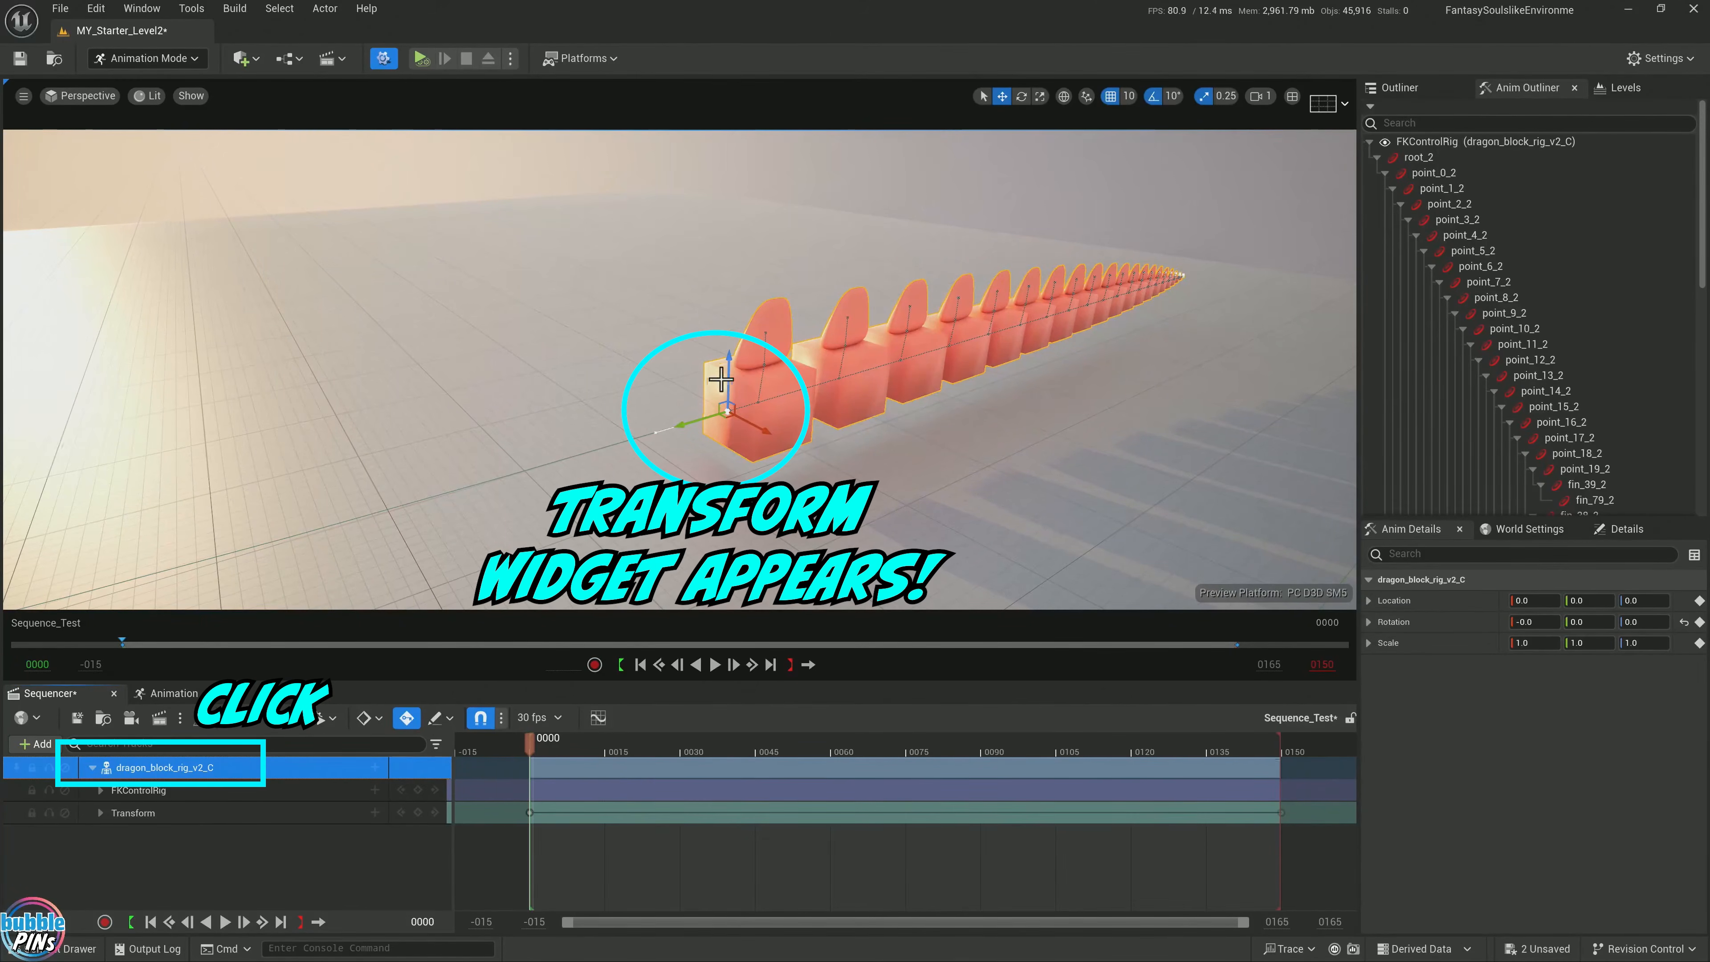
click(100, 812)
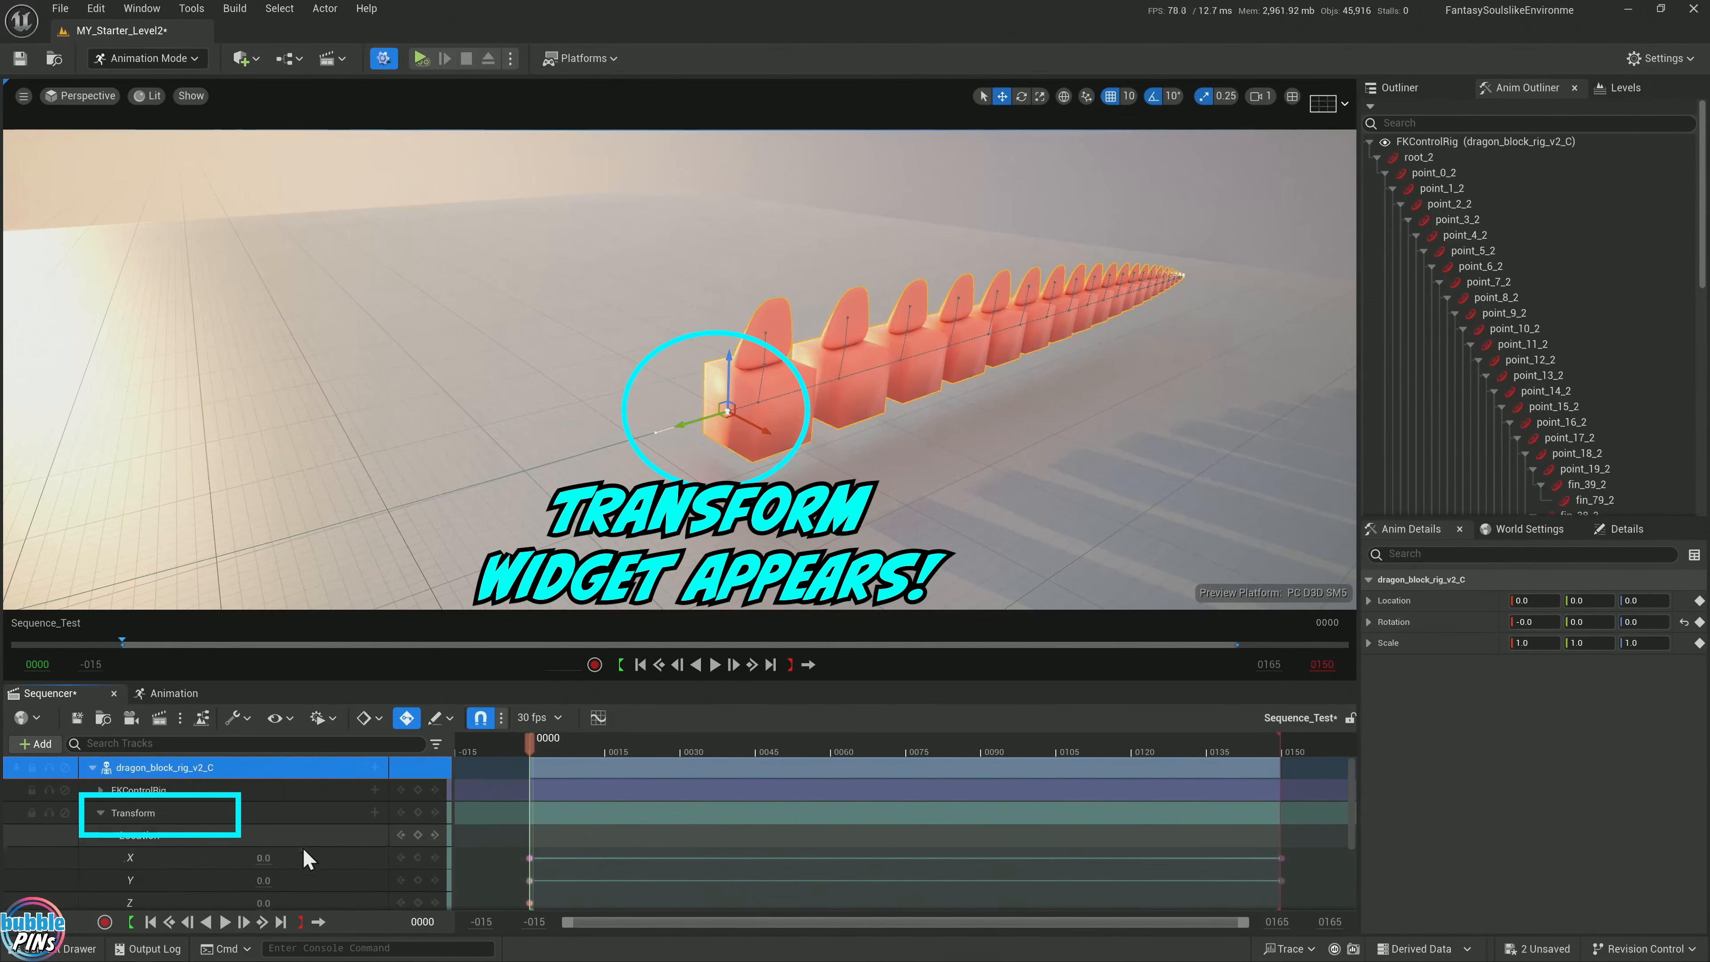
Try moving the whole rig to about -140 along X, undo the move and collapse the Transform track
drag(764, 429, 671, 389)
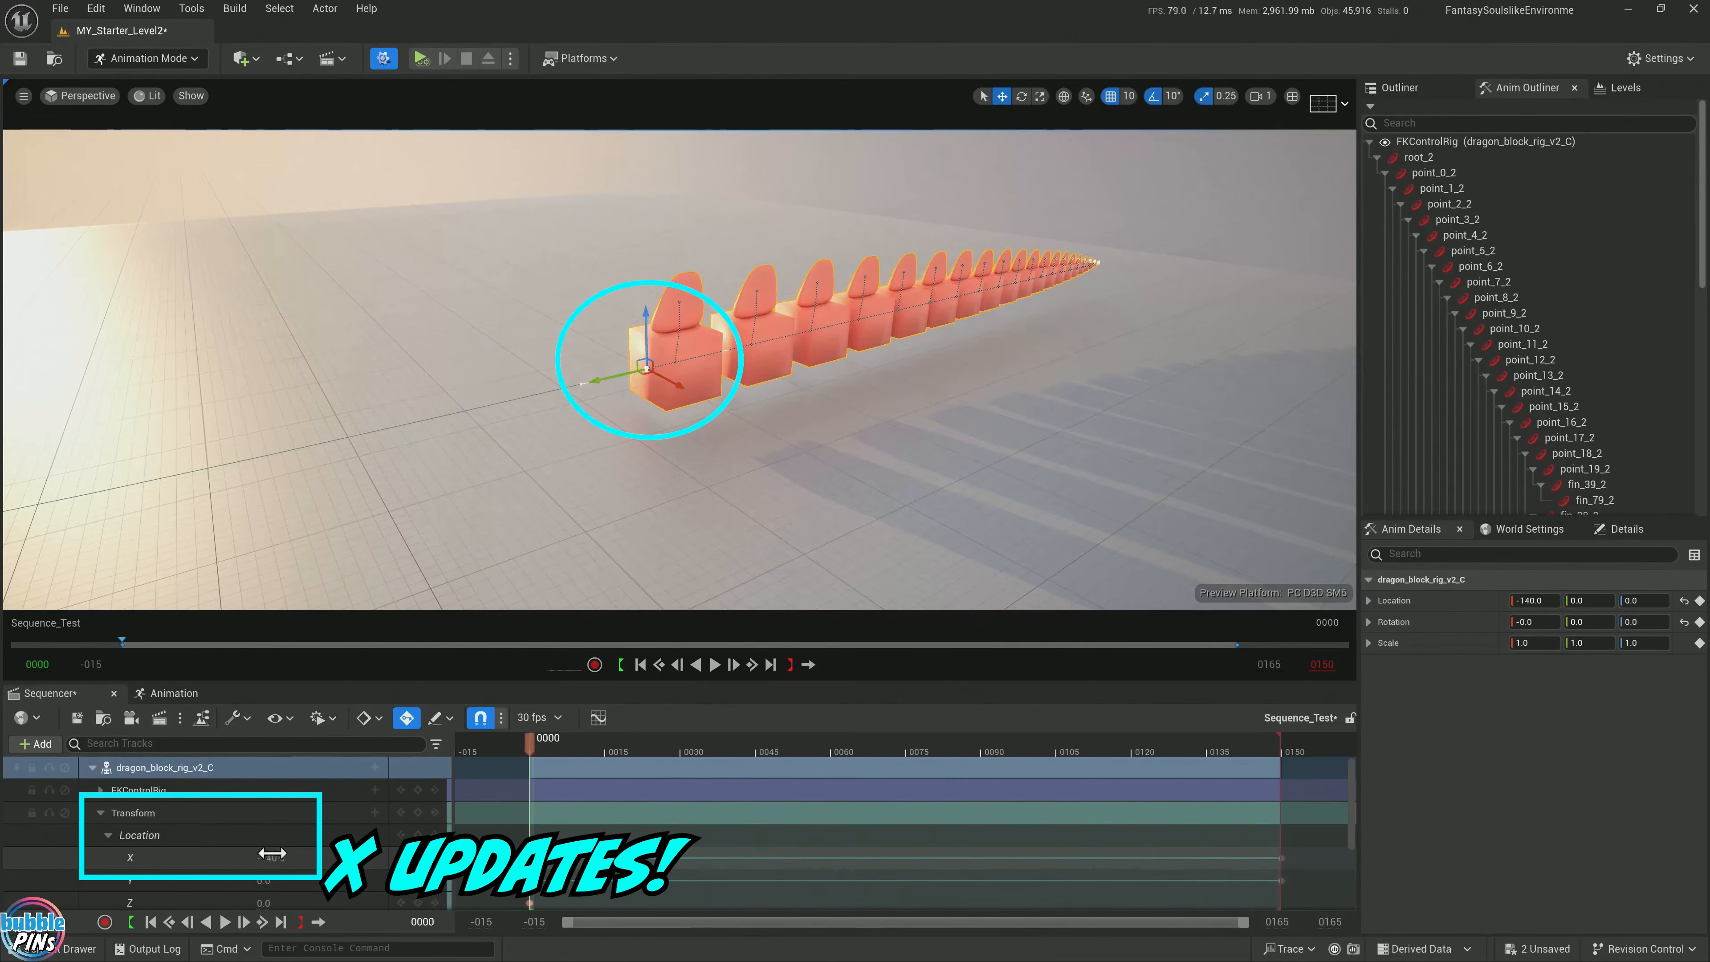
key(ctrl+z)
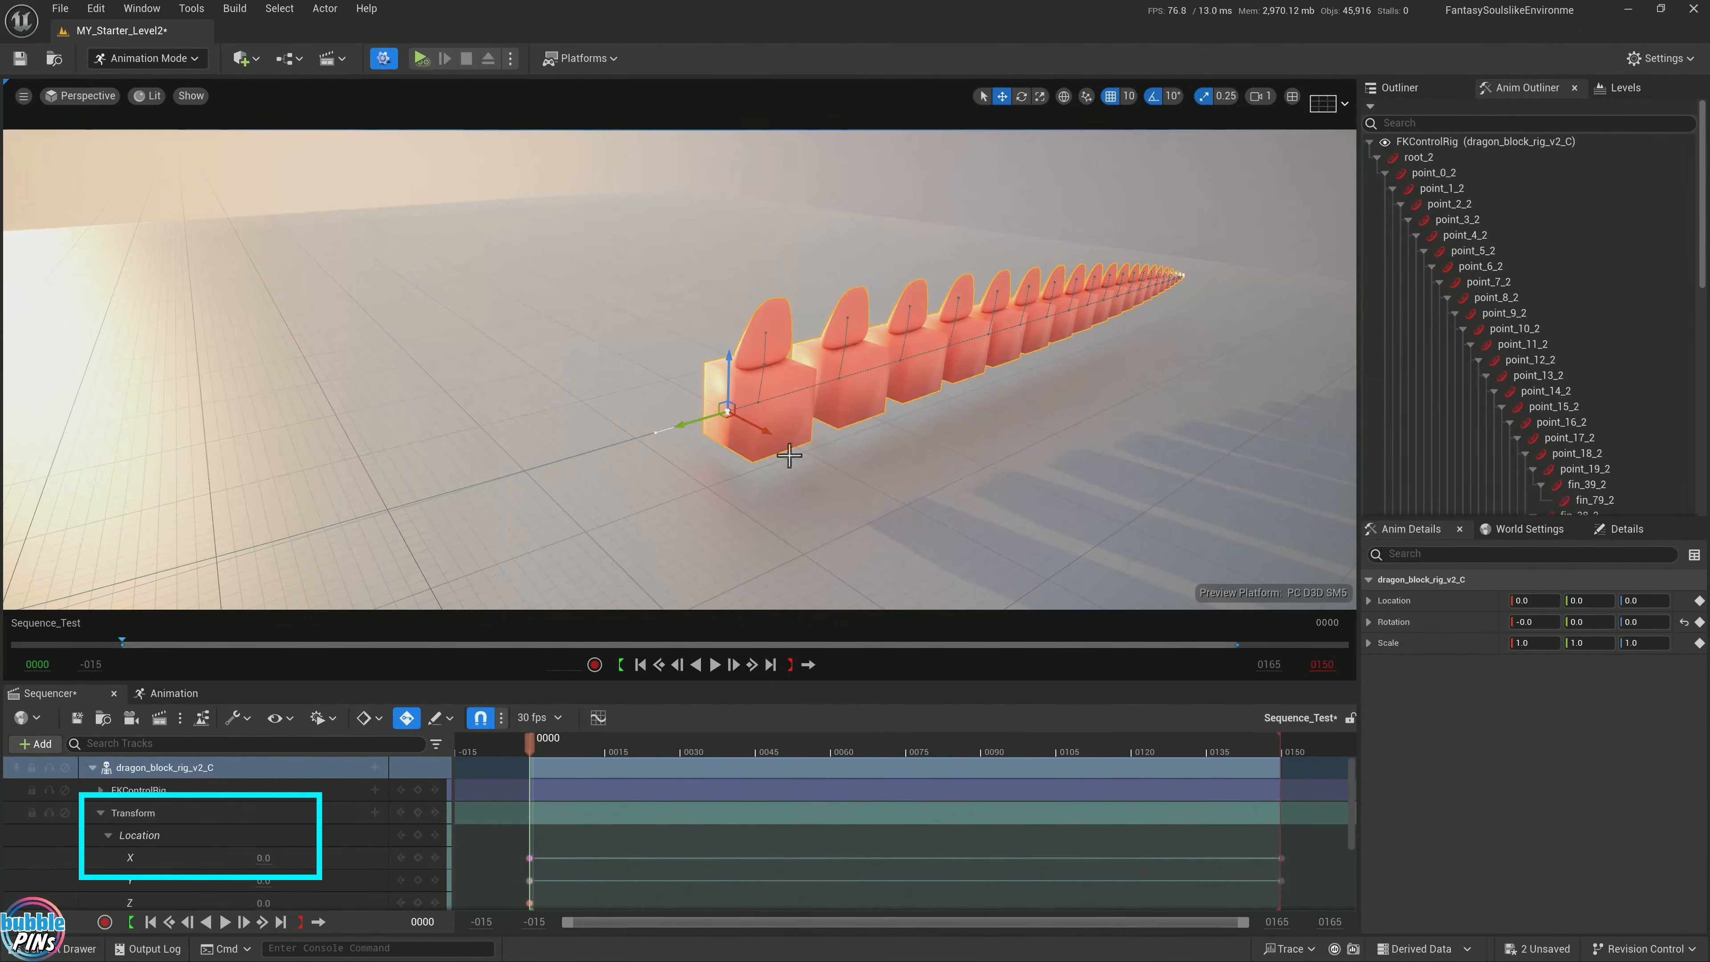
click(101, 813)
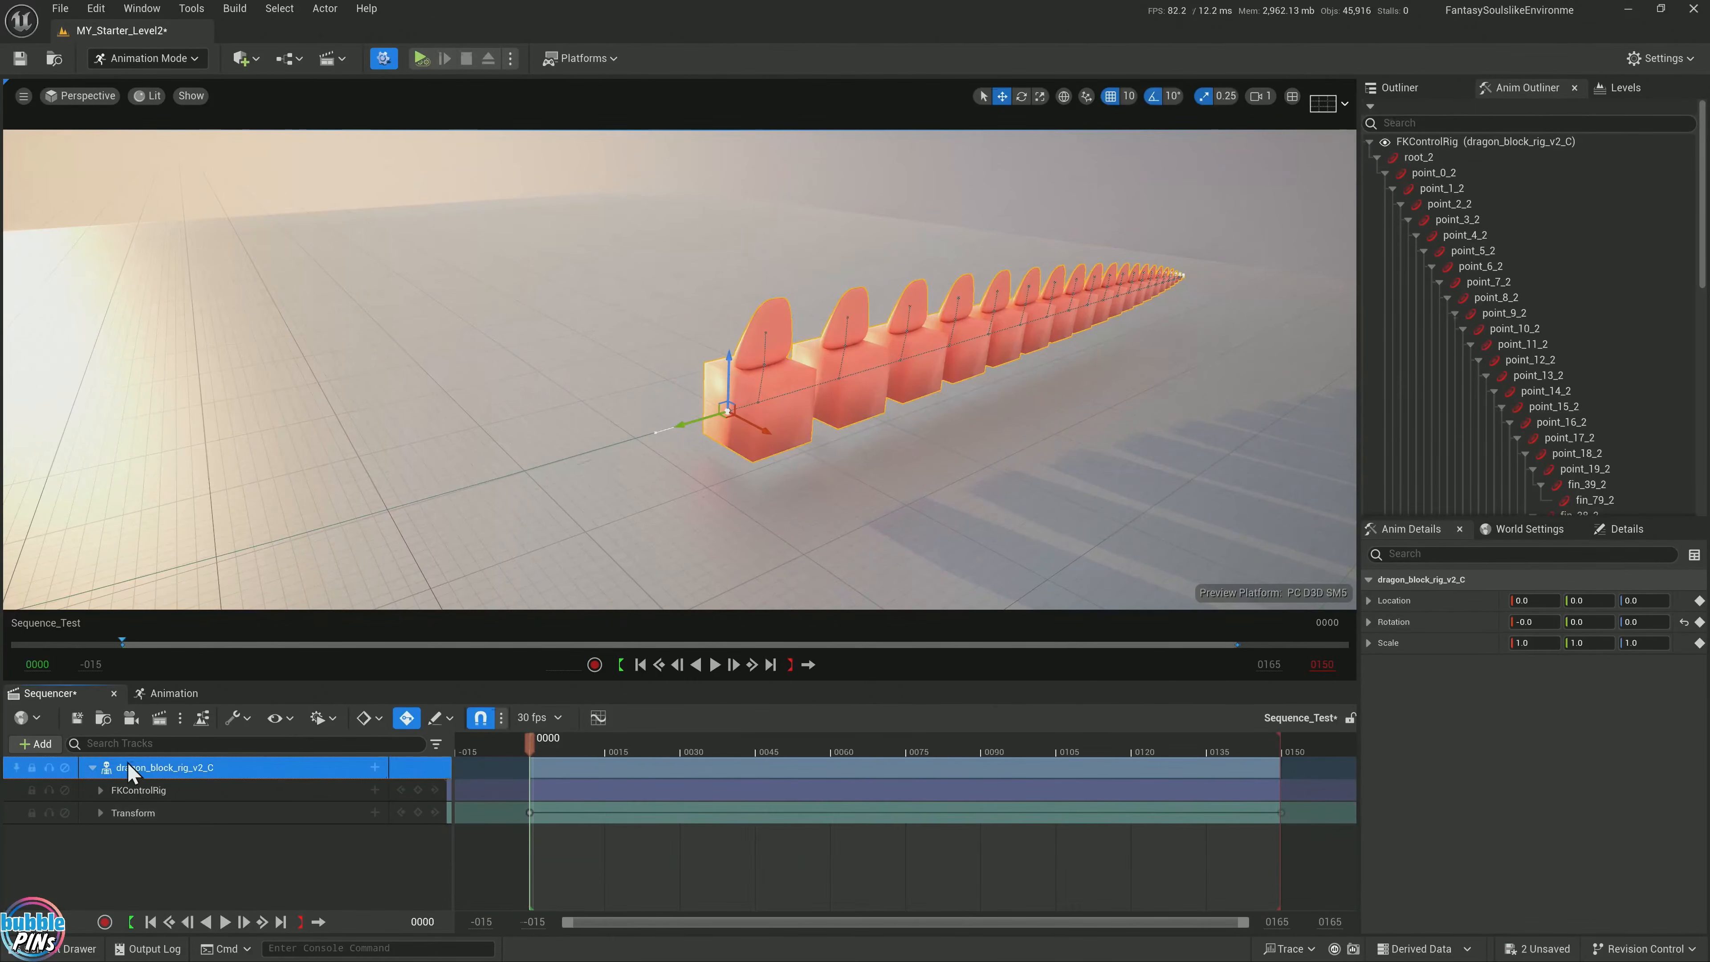
Expand FKControlRig, filter the tracks by "root" and select the root_2 bone
click(100, 790)
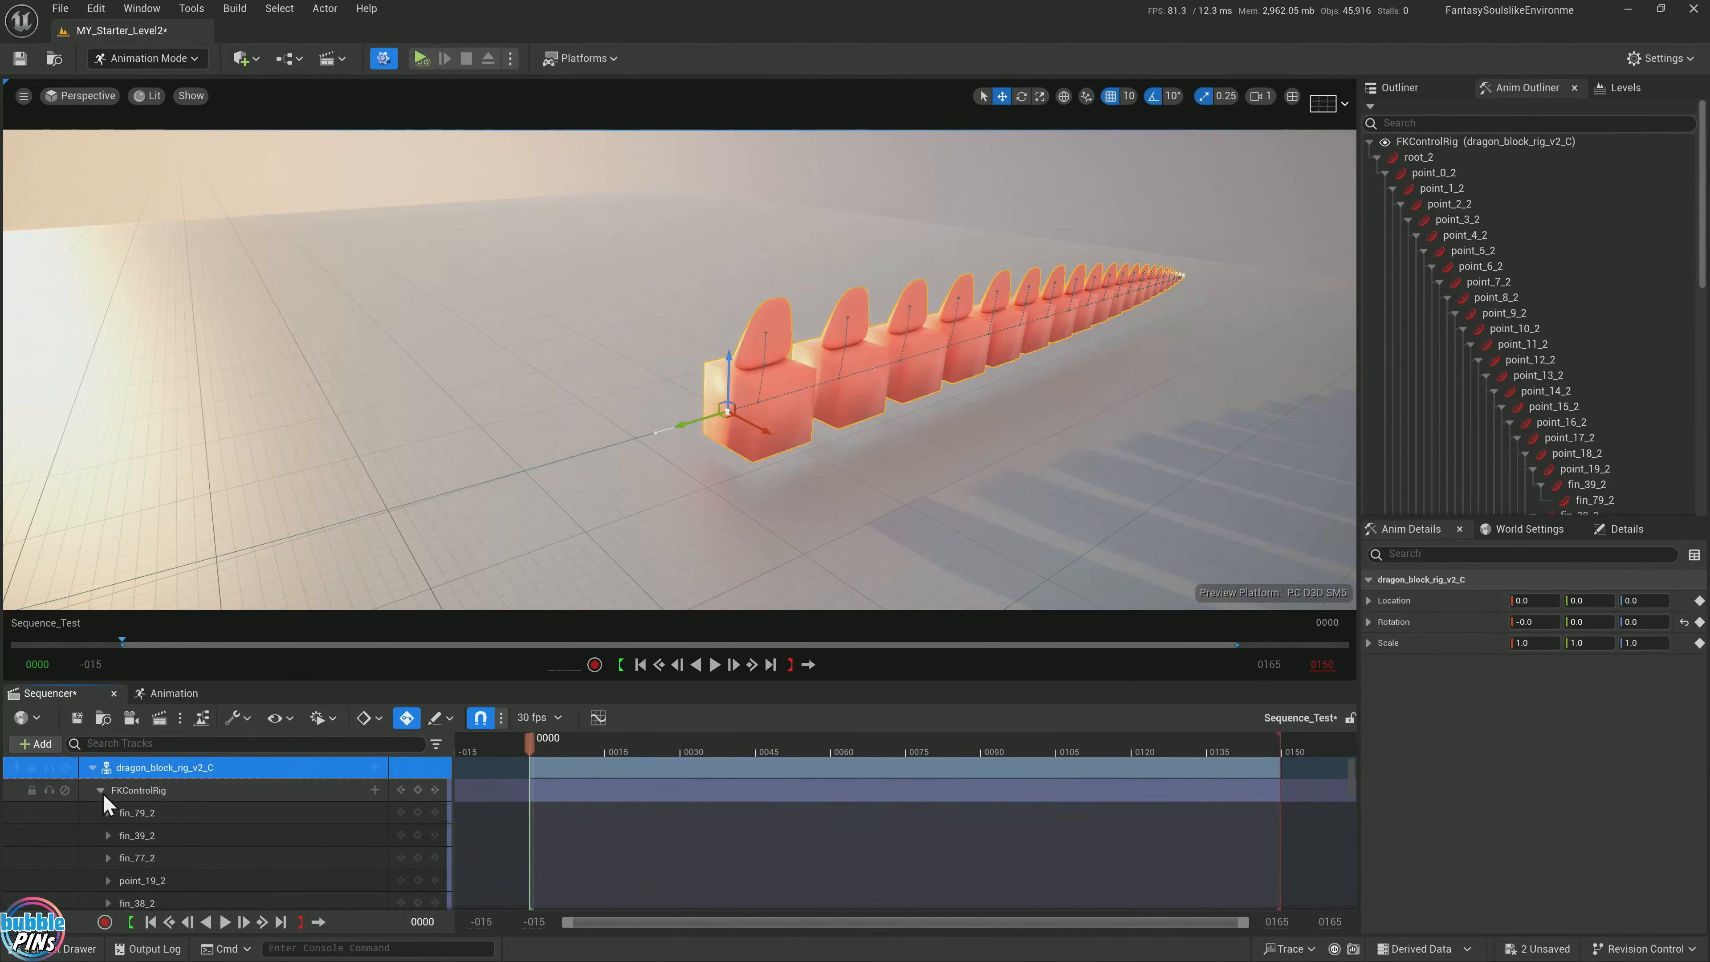
click(231, 743)
text(root)
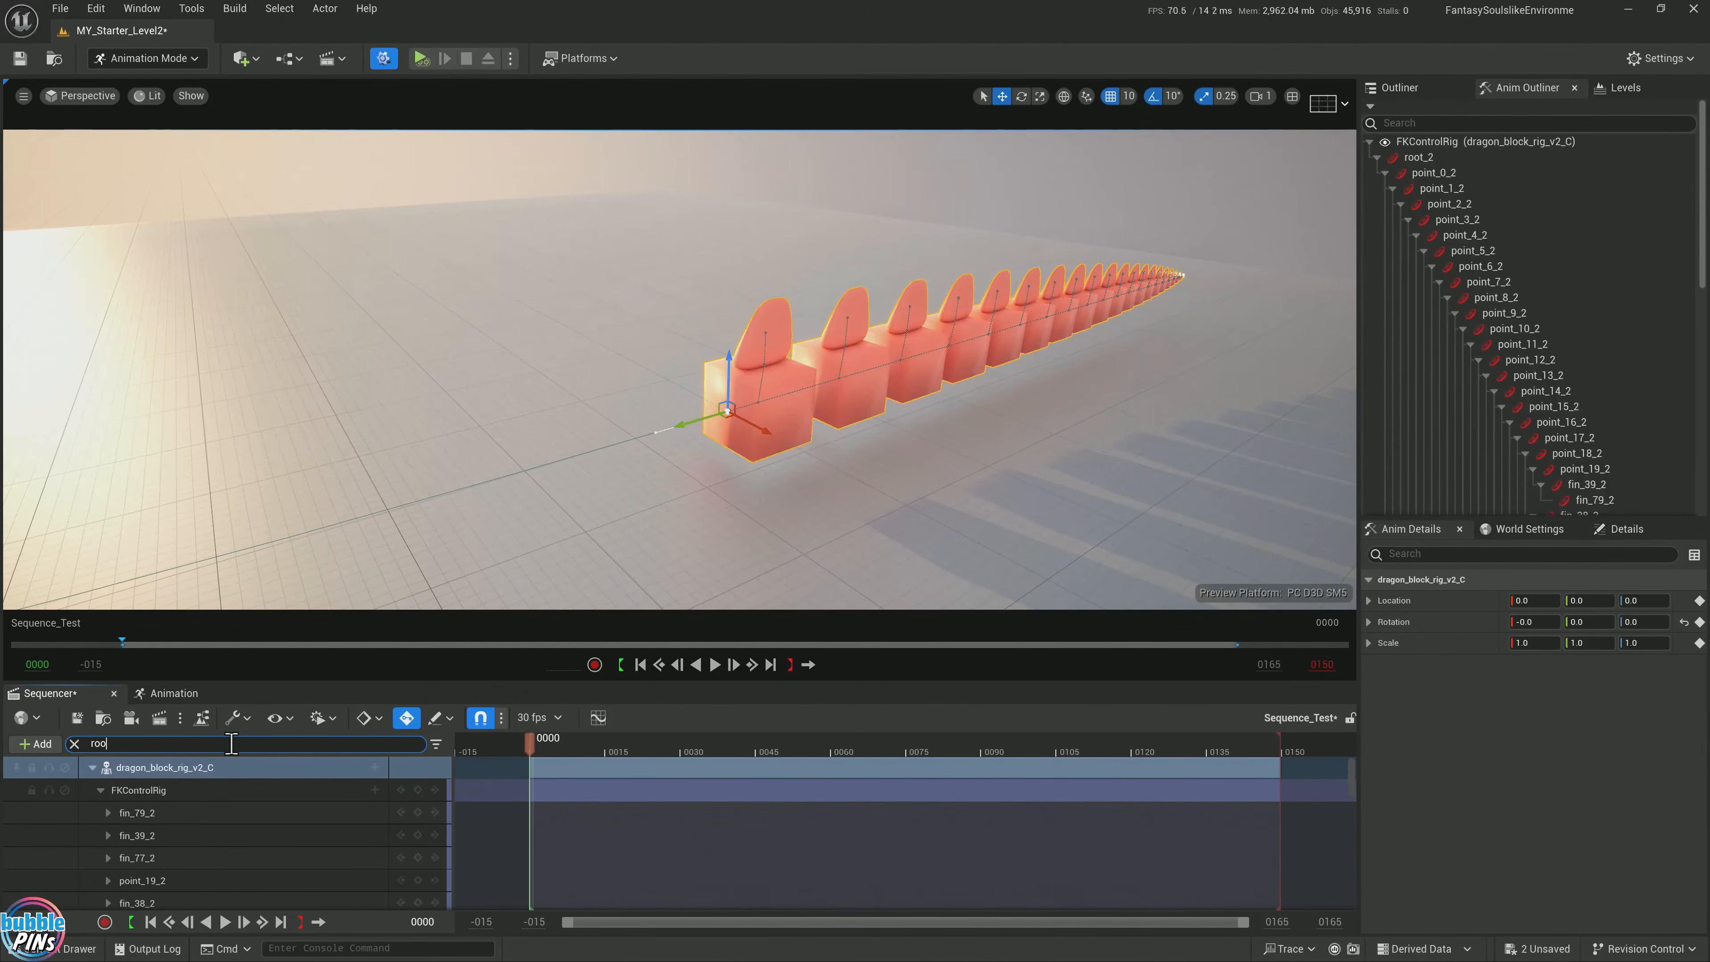
click(132, 812)
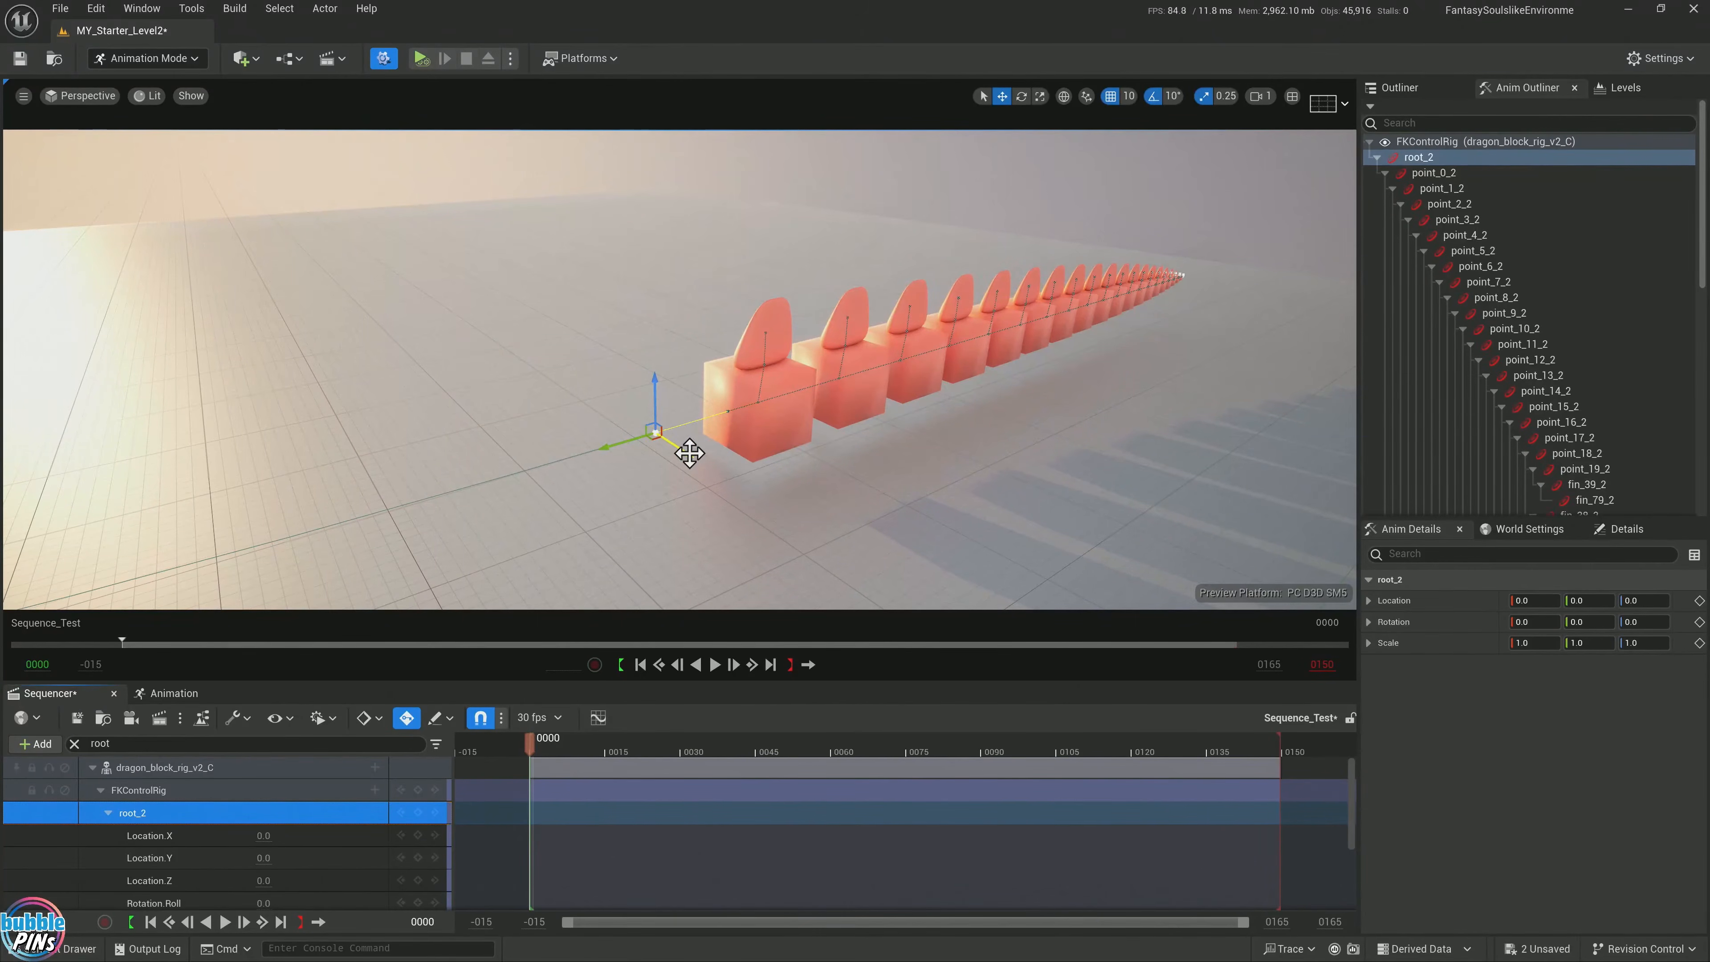
Move the root_2 bone along X, set its Location.X to -3 and add a keyframe for it at frame 0
drag(690, 452, 544, 336)
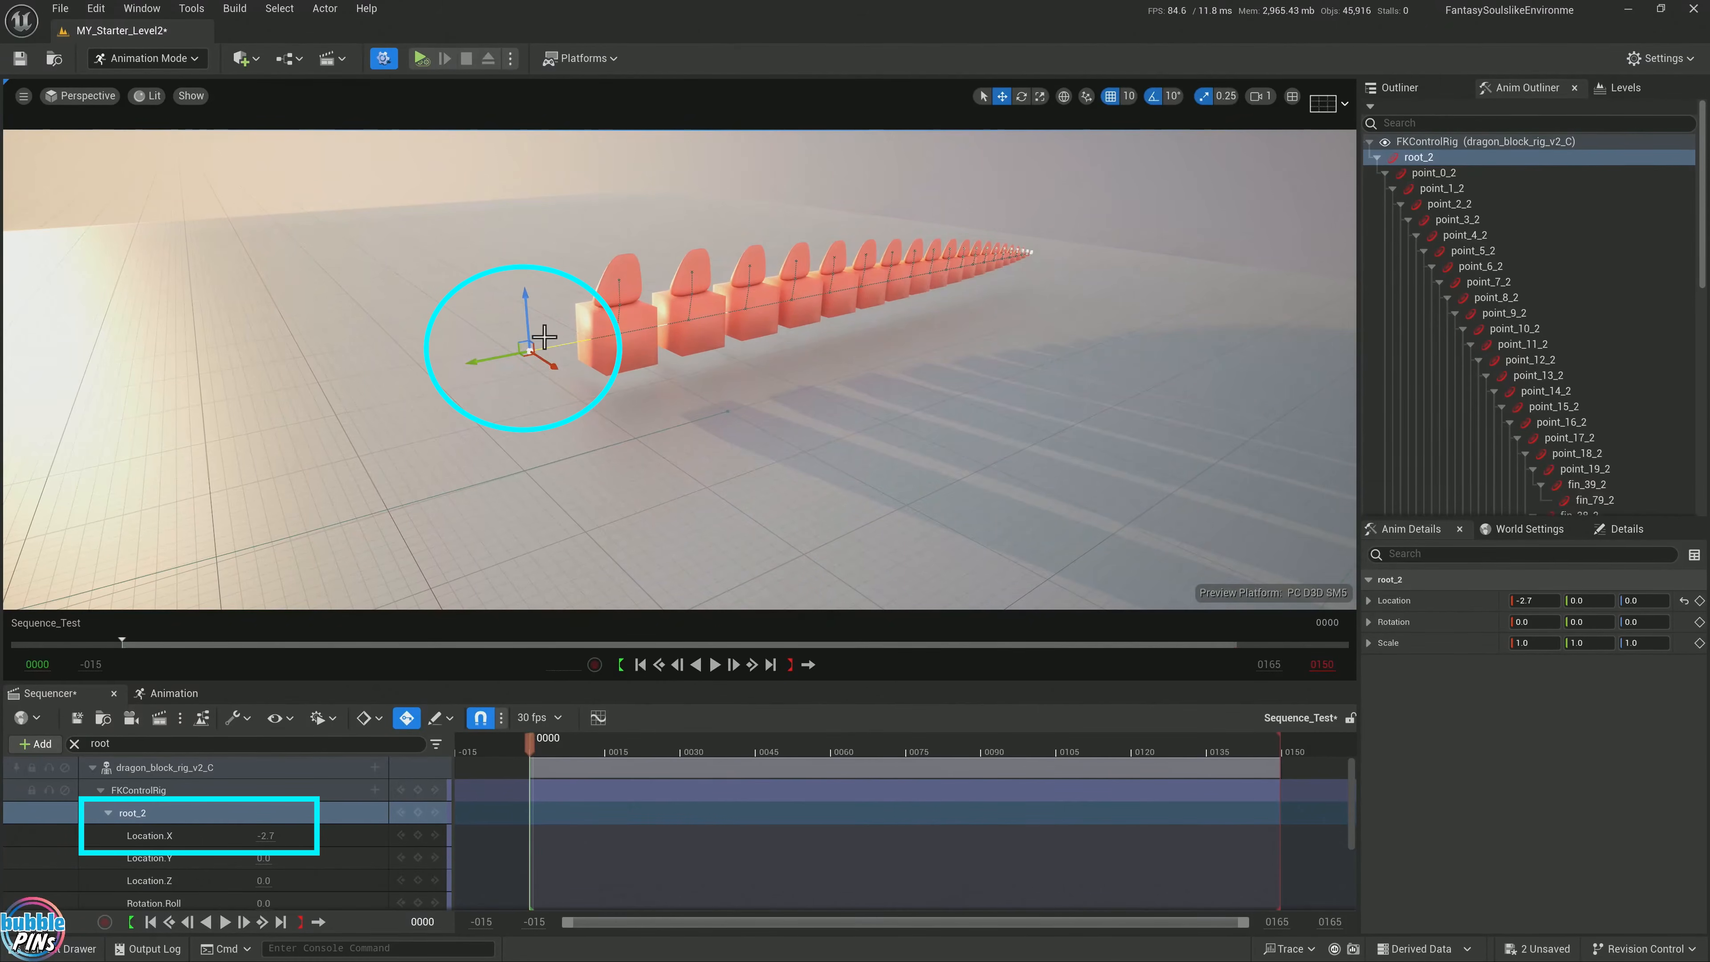
click(264, 832)
text(-3)
key(Return)
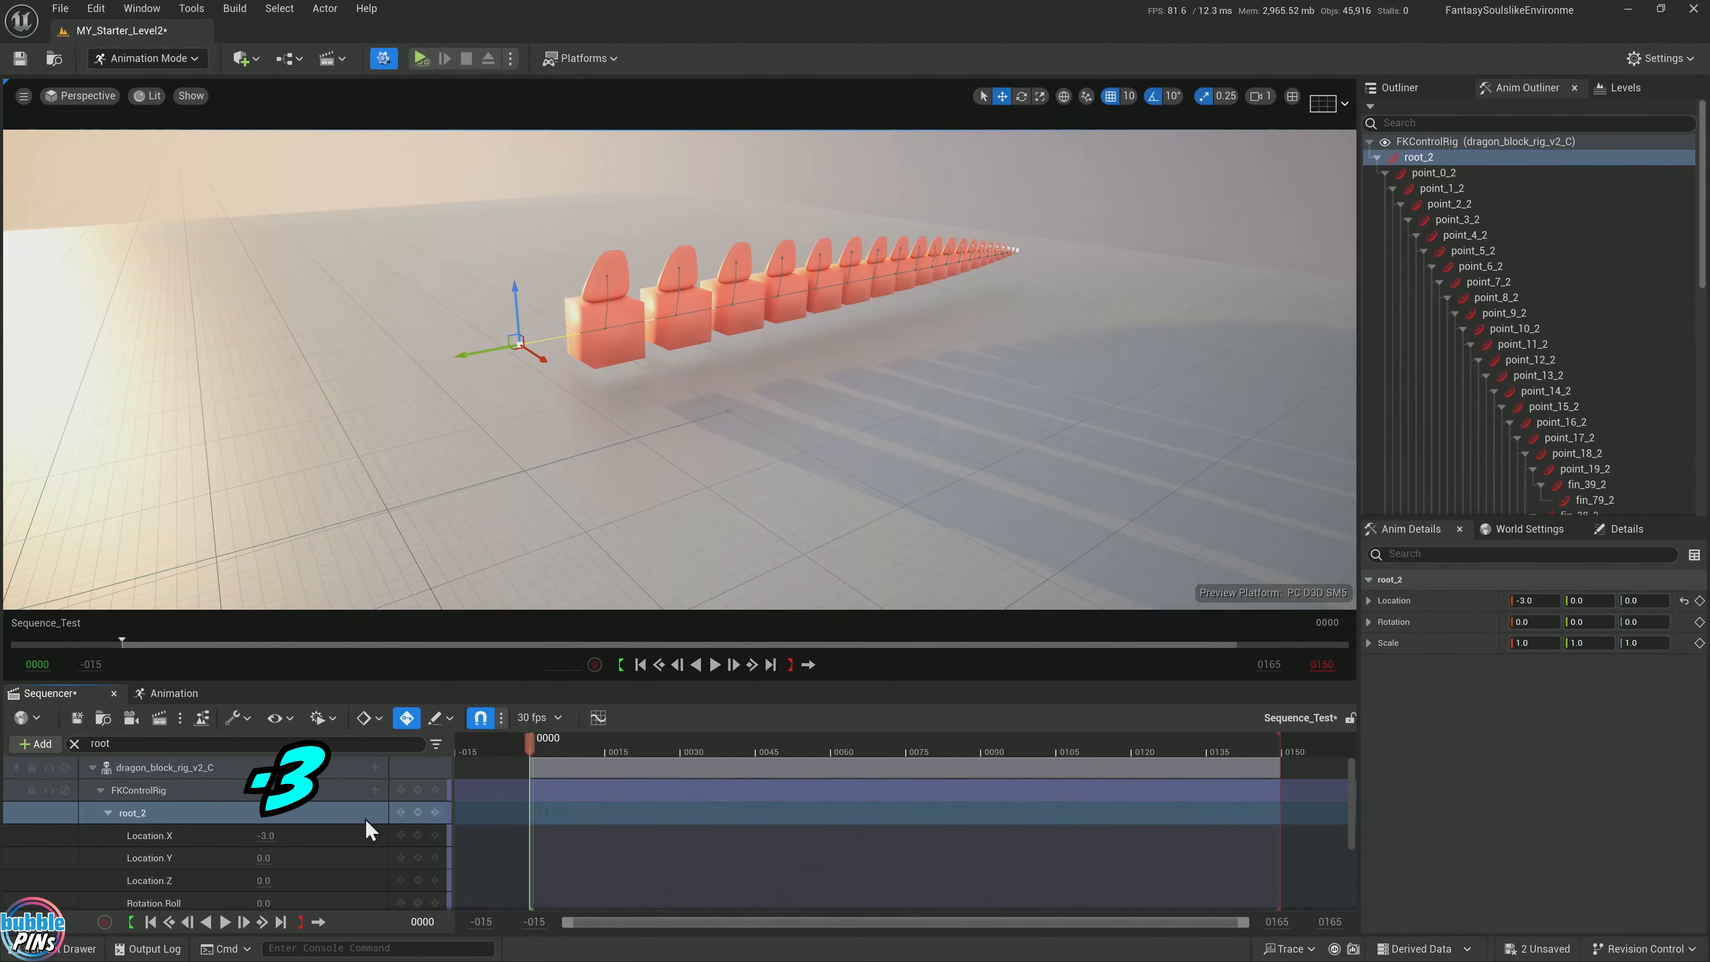
click(417, 836)
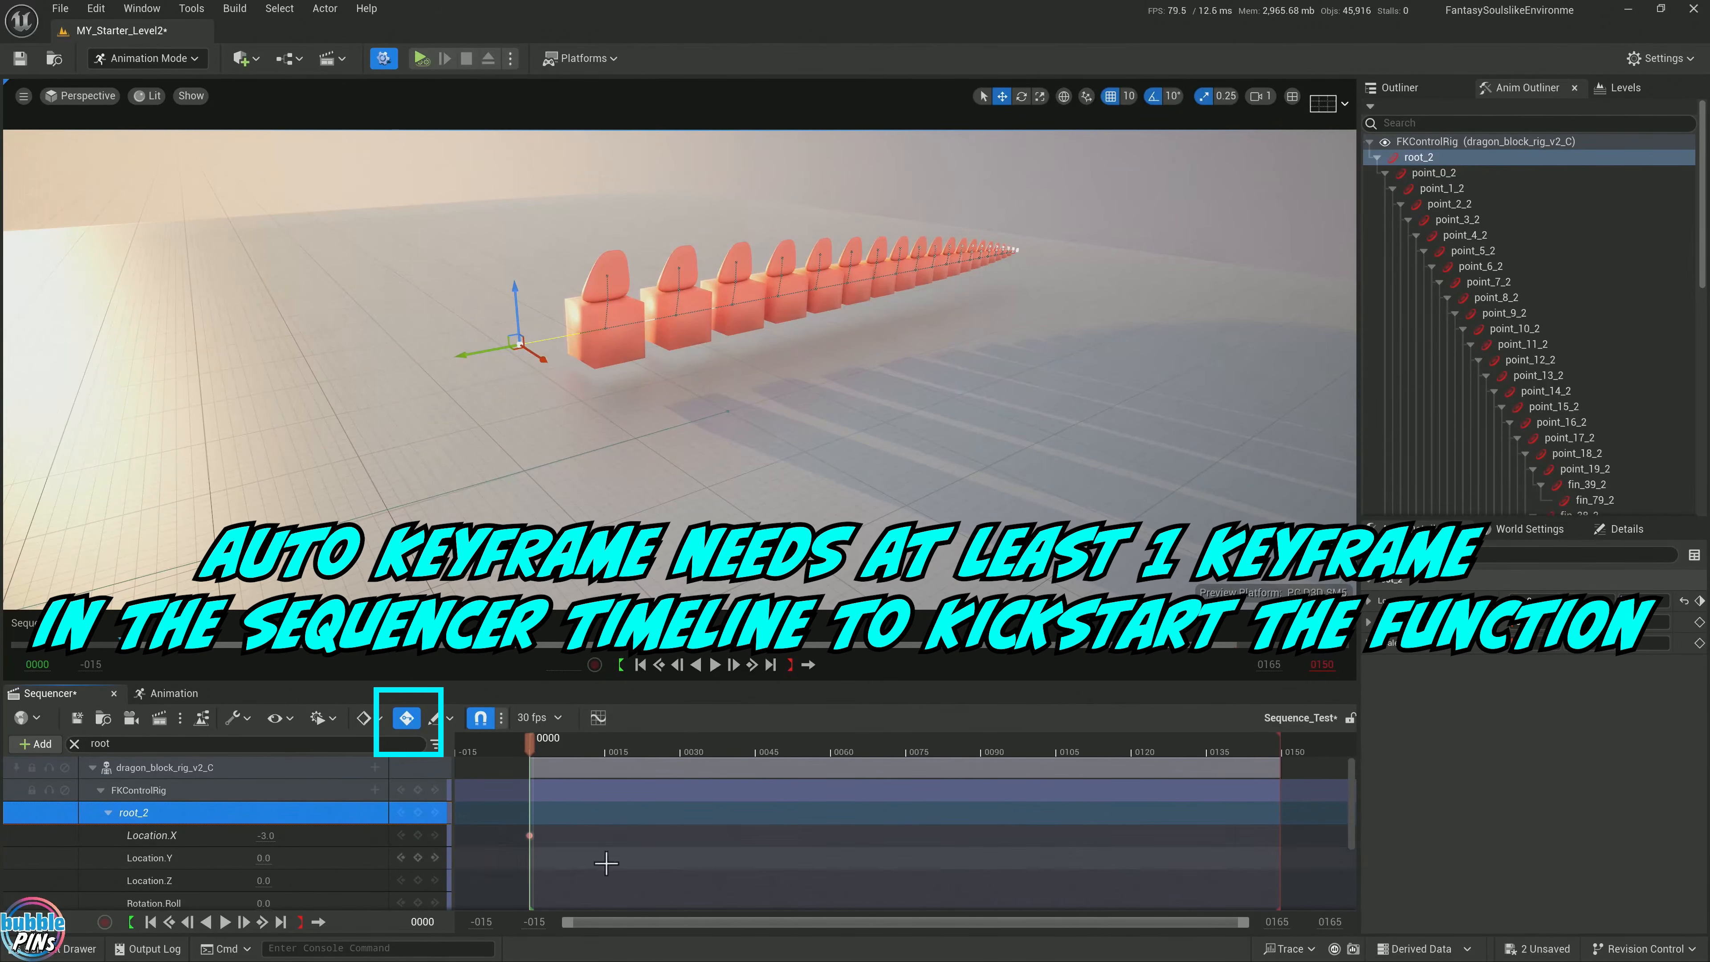
Move the playhead to frame 30, clear the track filter and collapse FKControlRig
drag(528, 744, 682, 748)
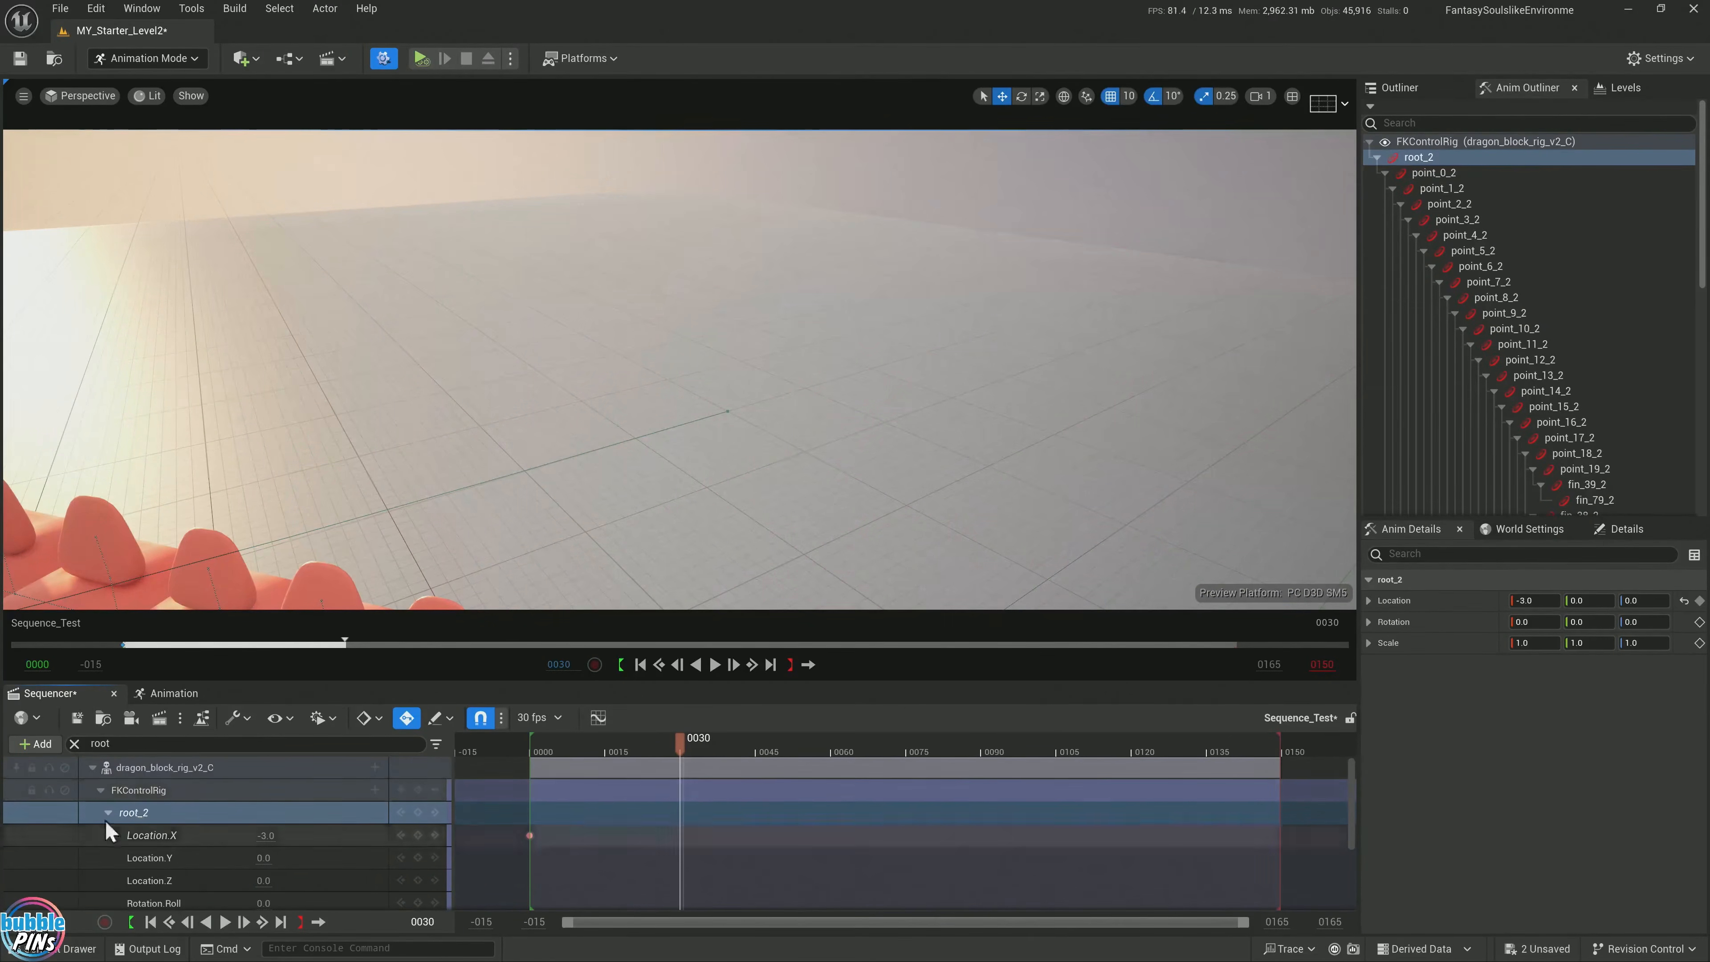
click(76, 744)
click(103, 790)
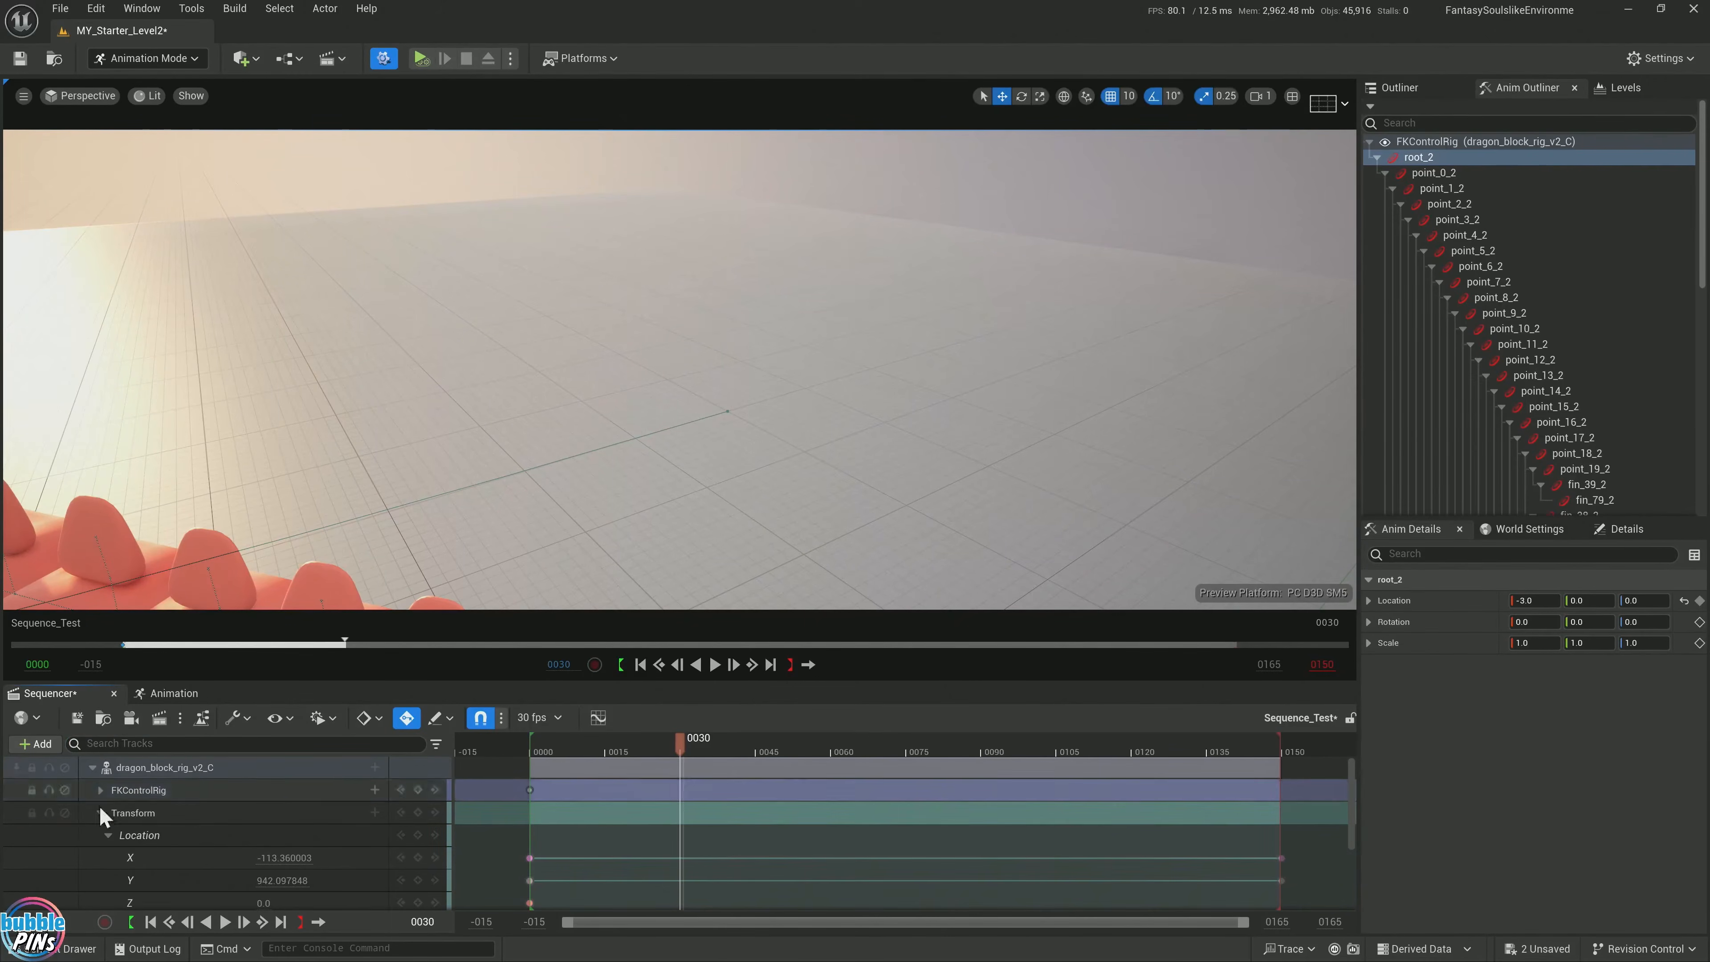
Mute the Transform track, then expand FKControlRig and filter the tracks by "root"
click(66, 814)
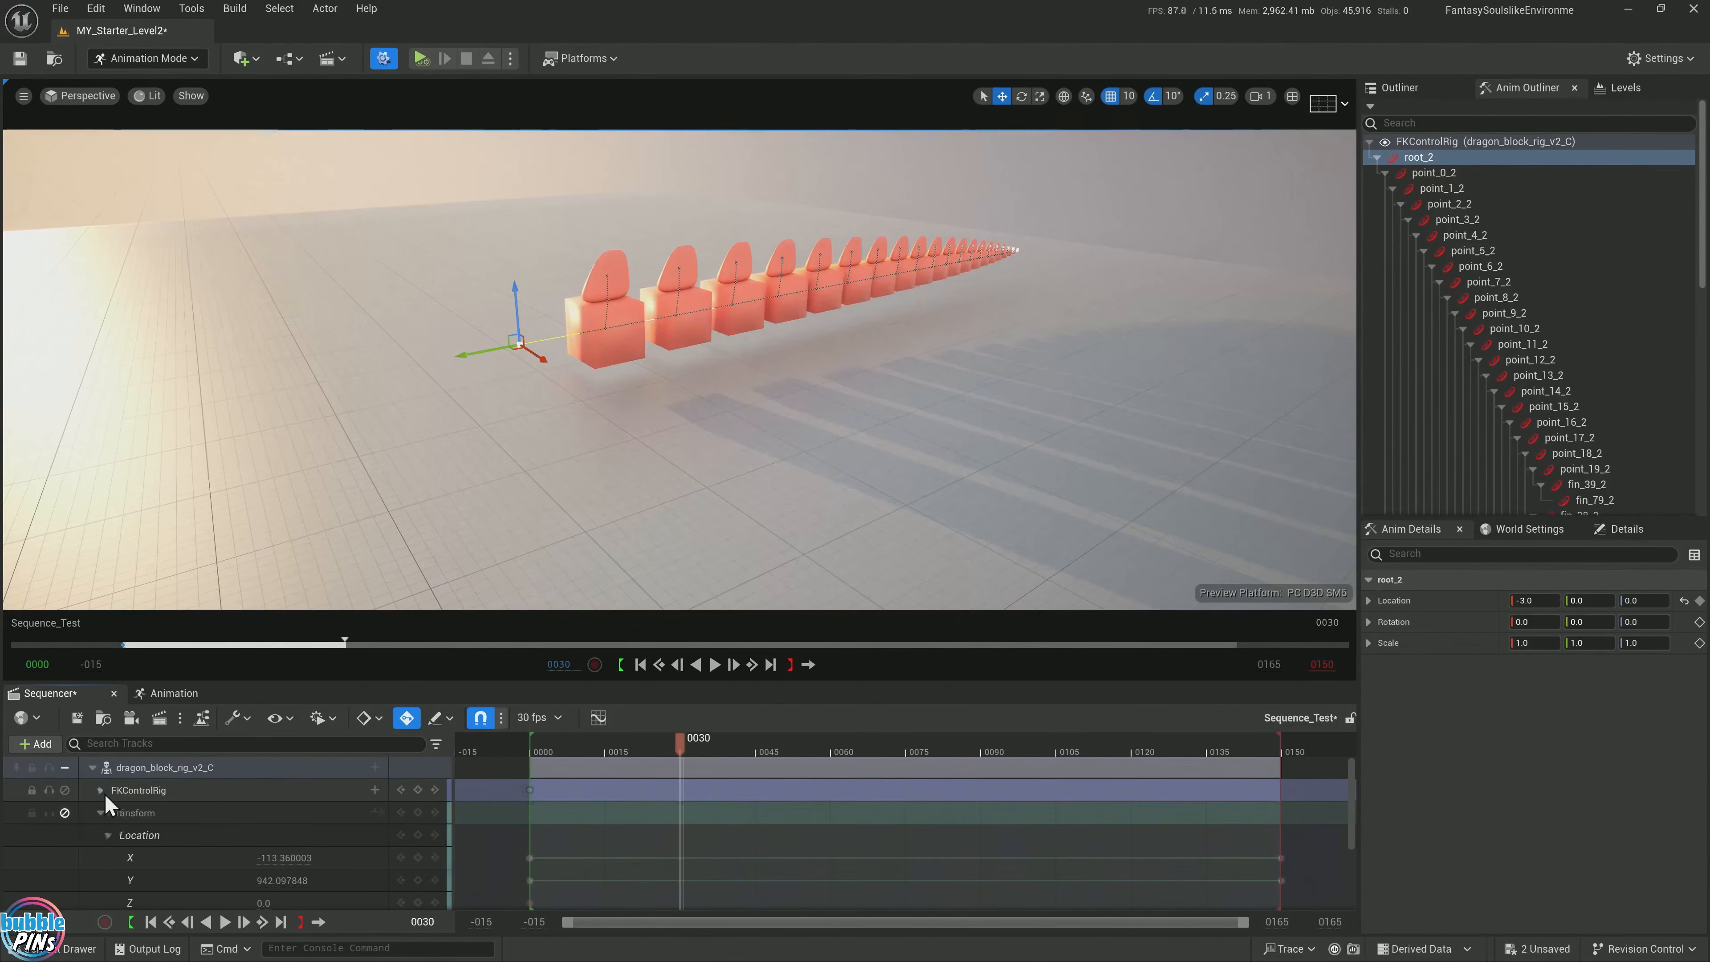
click(101, 790)
click(135, 742)
text(root)
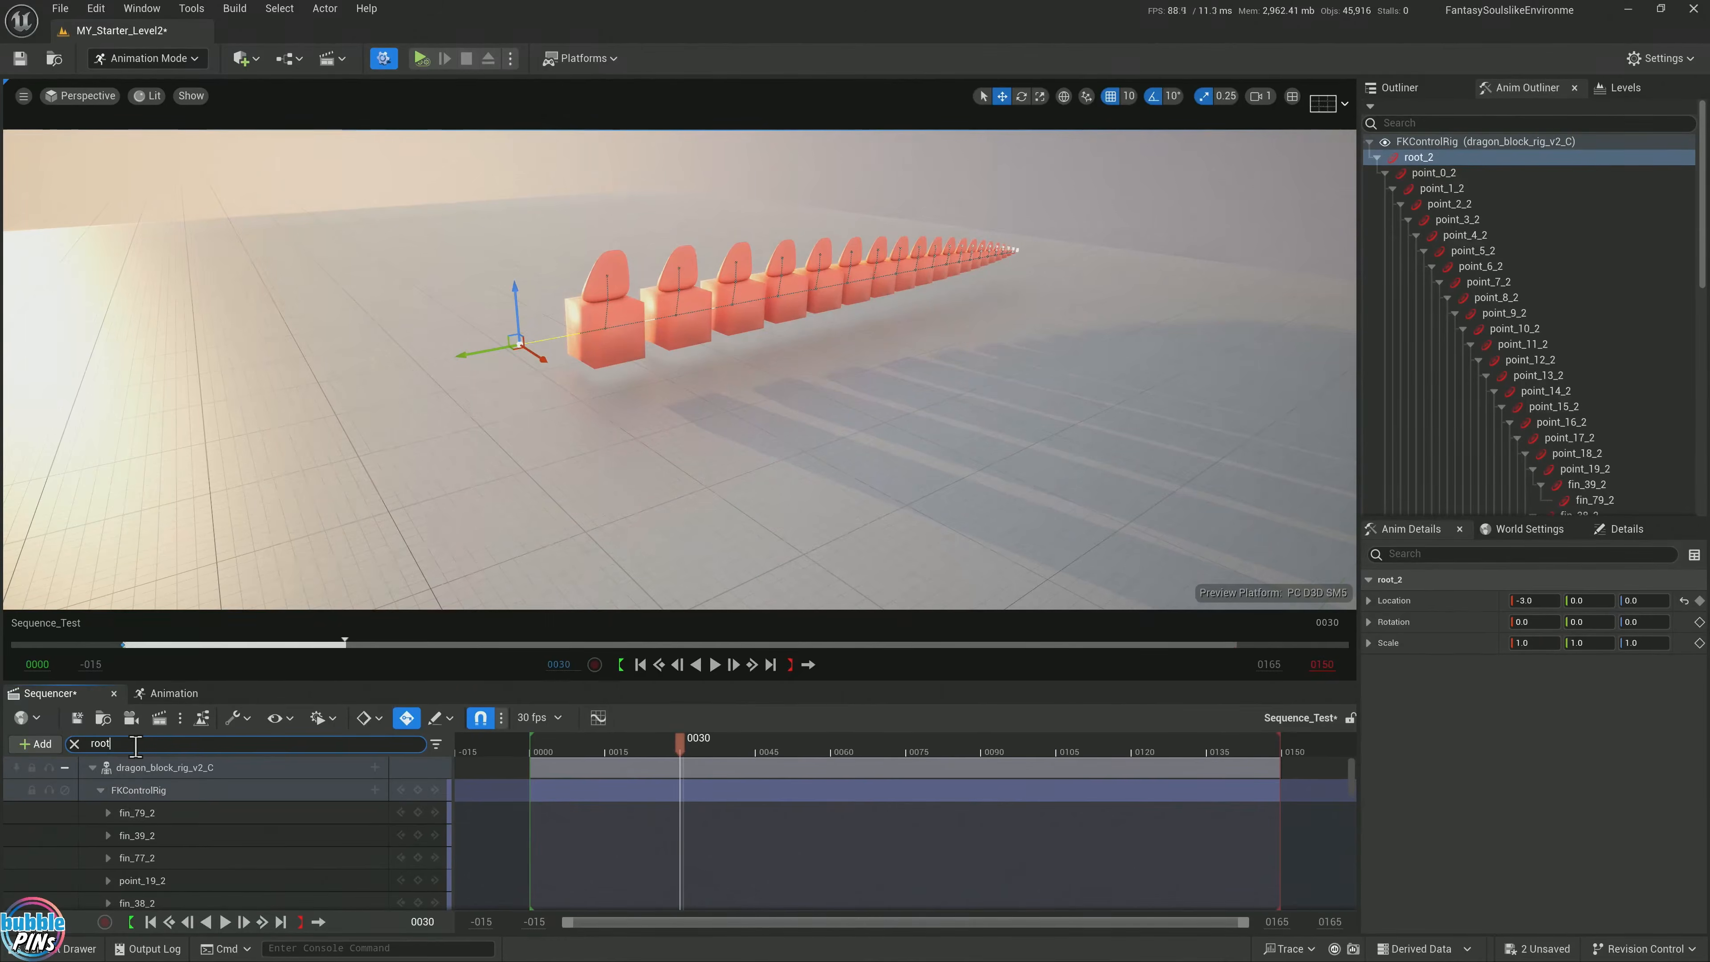
Key the root_2 bone's Location.X at 3 on frame 30
drag(680, 738, 682, 772)
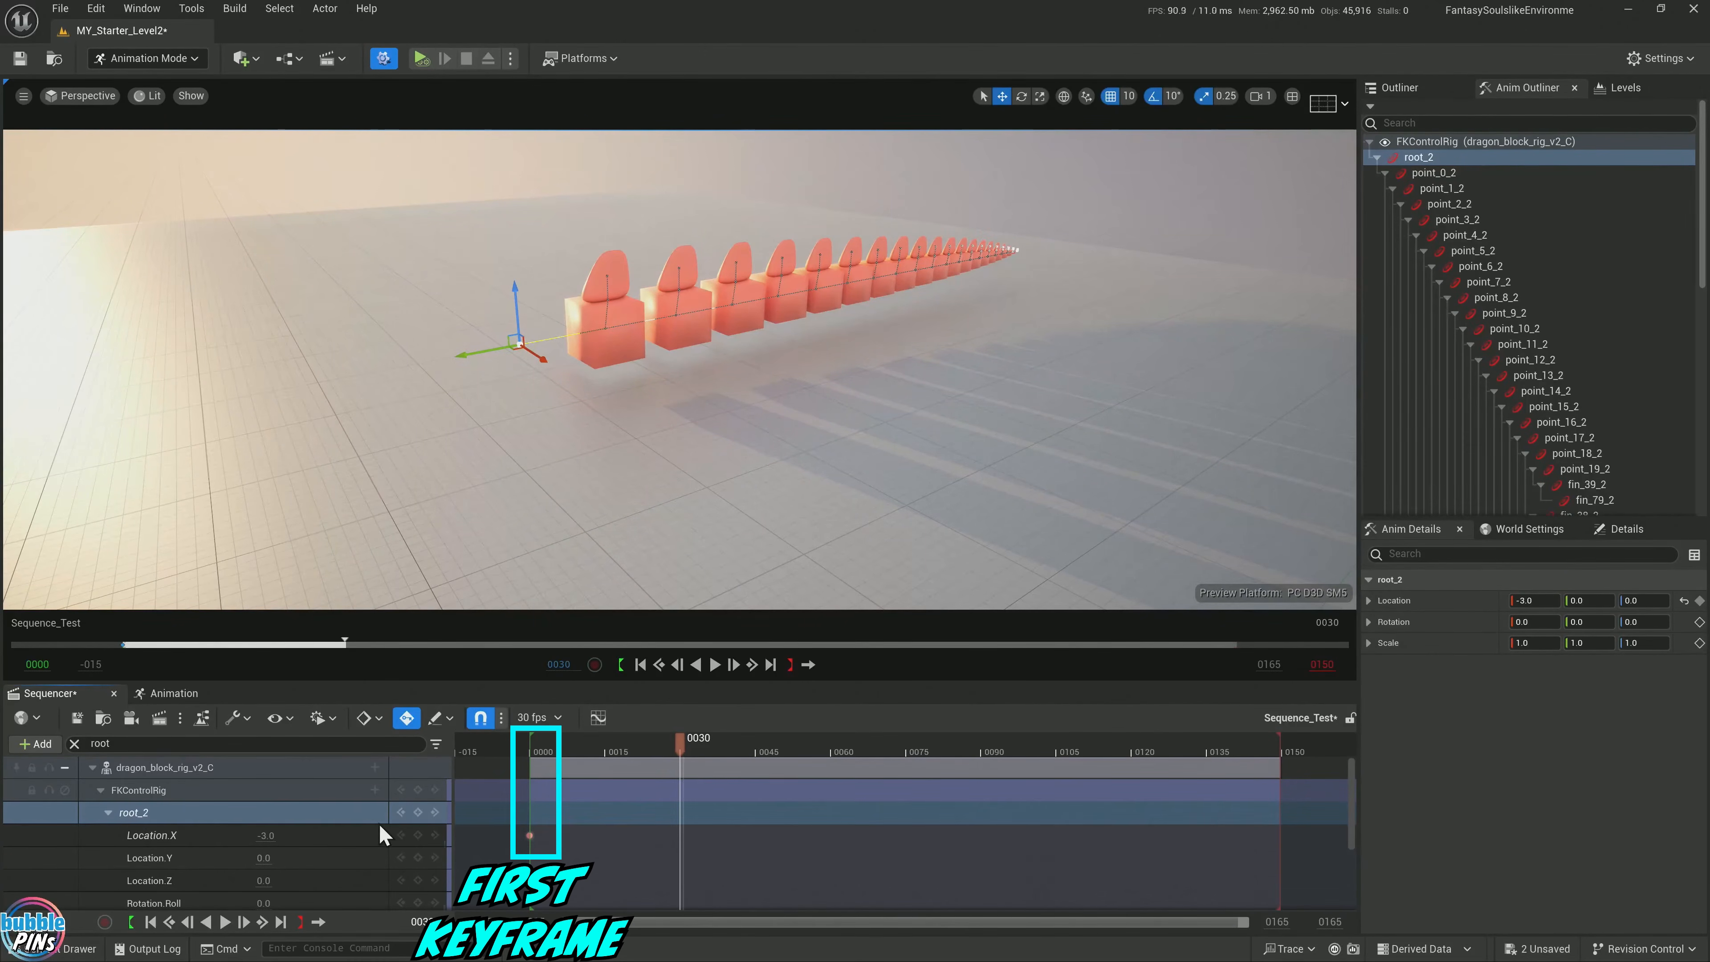
click(266, 836)
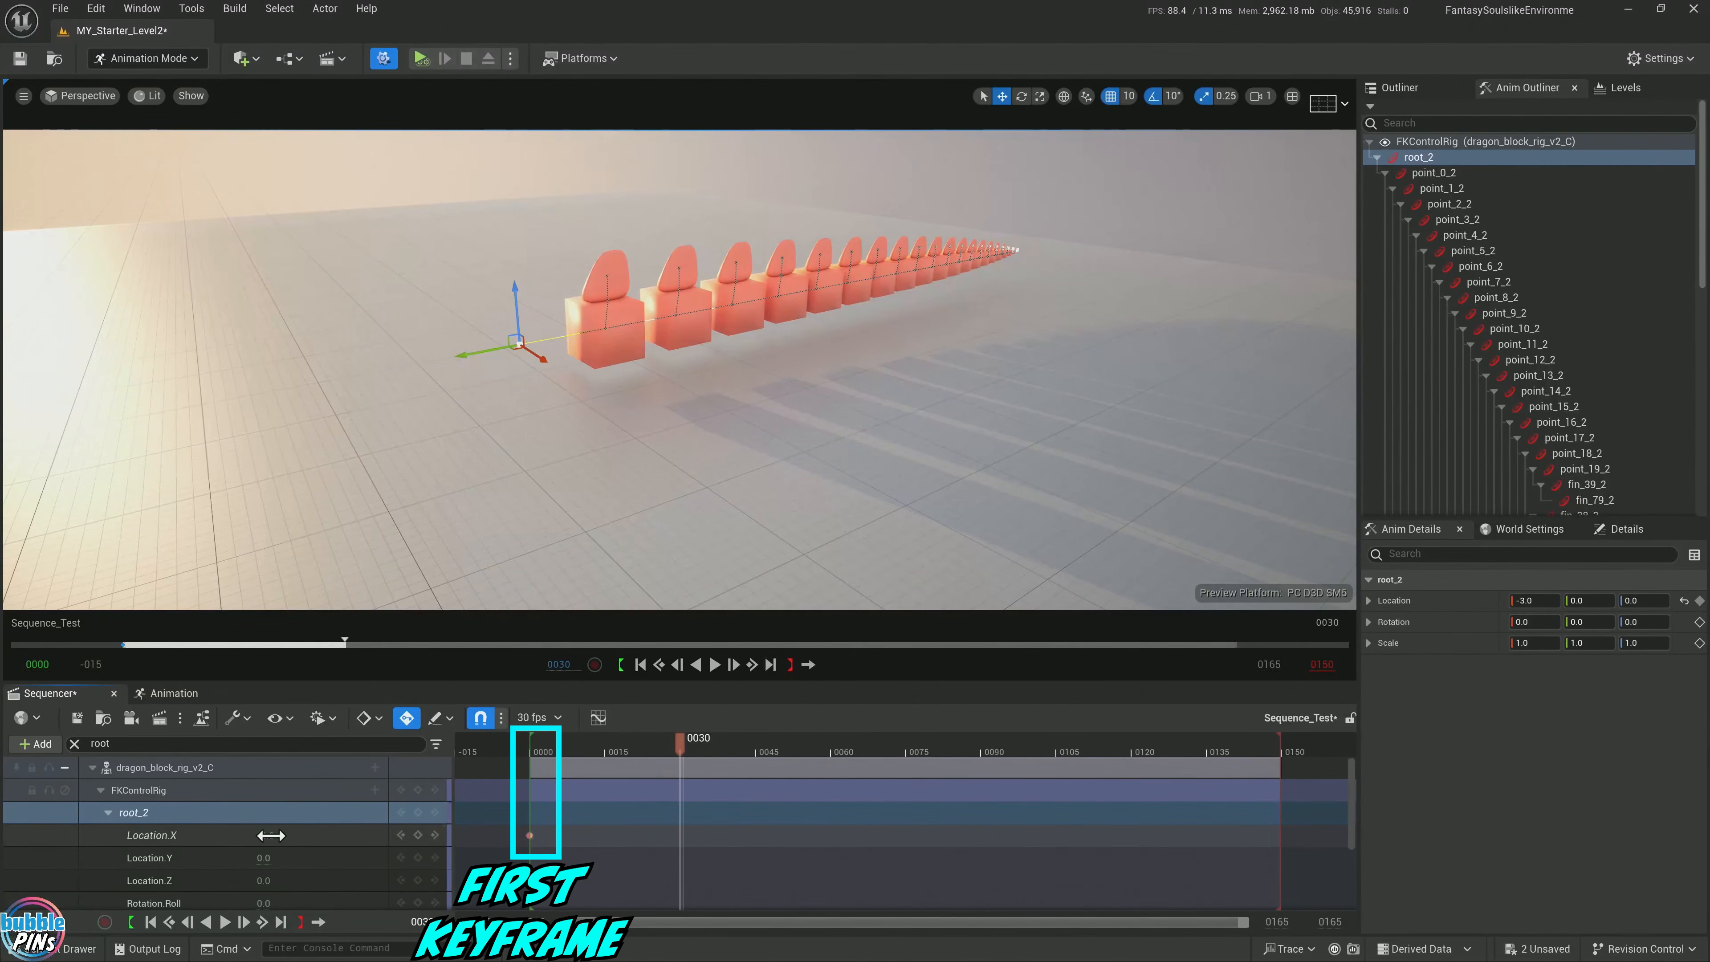
text(3)
key(Return)
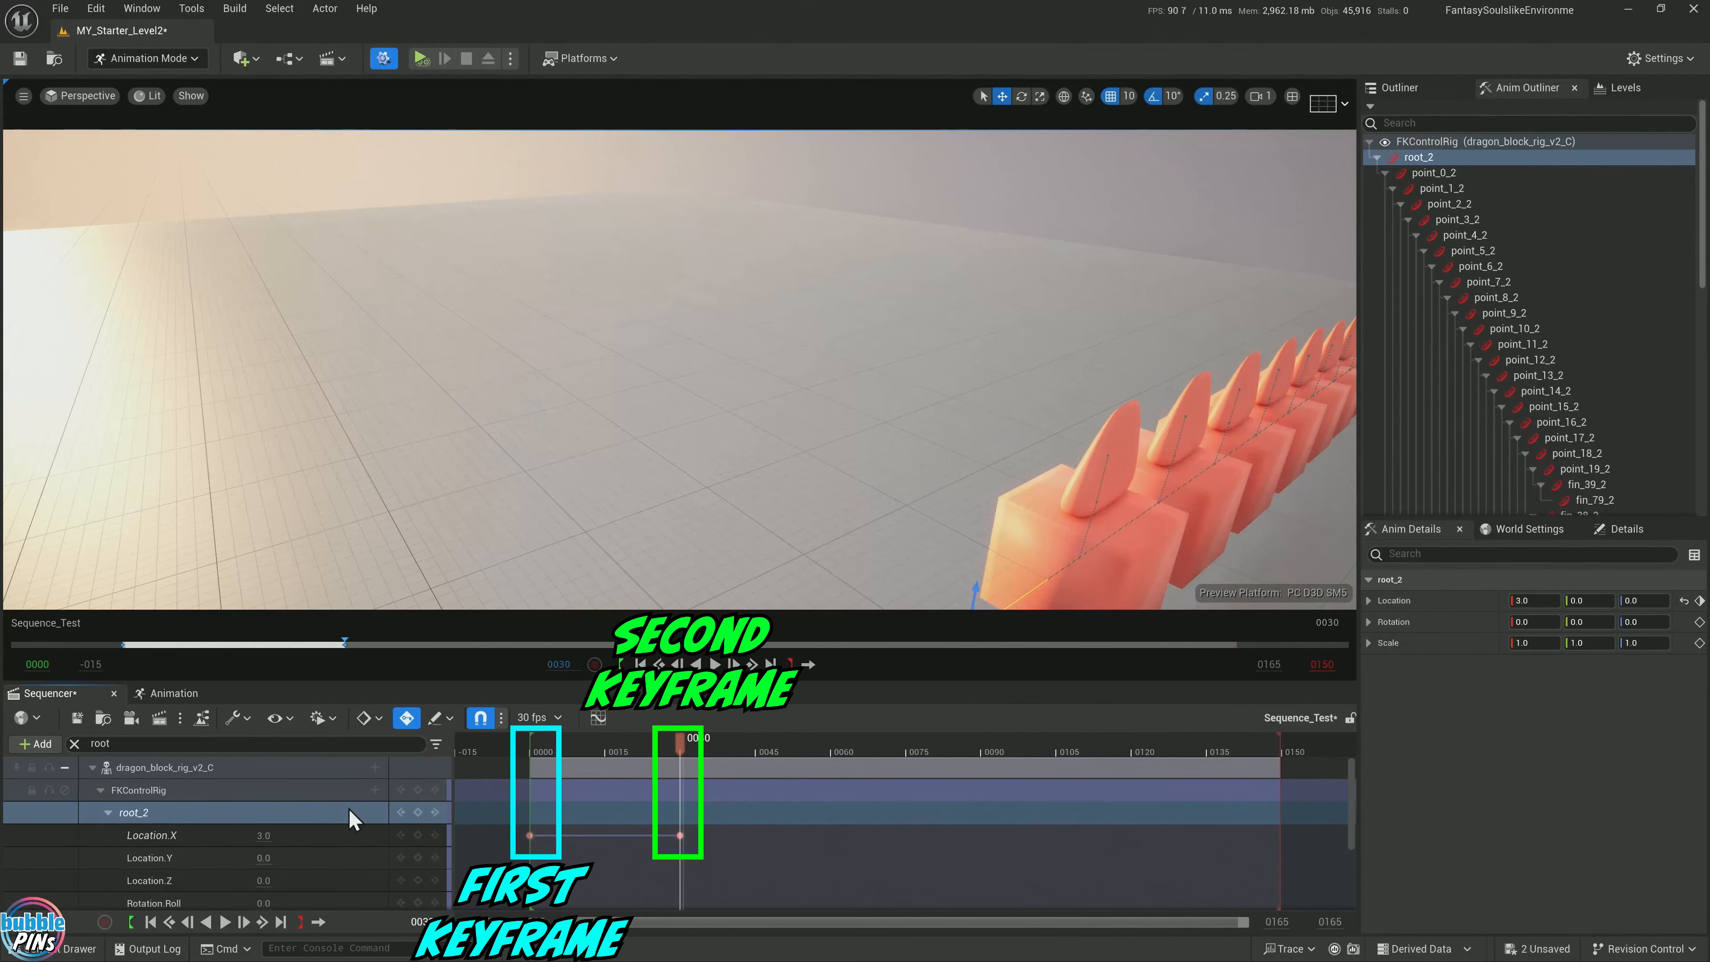
Go to frame 60 and key the root_2 bone's Location.X at -3
drag(677, 738, 823, 745)
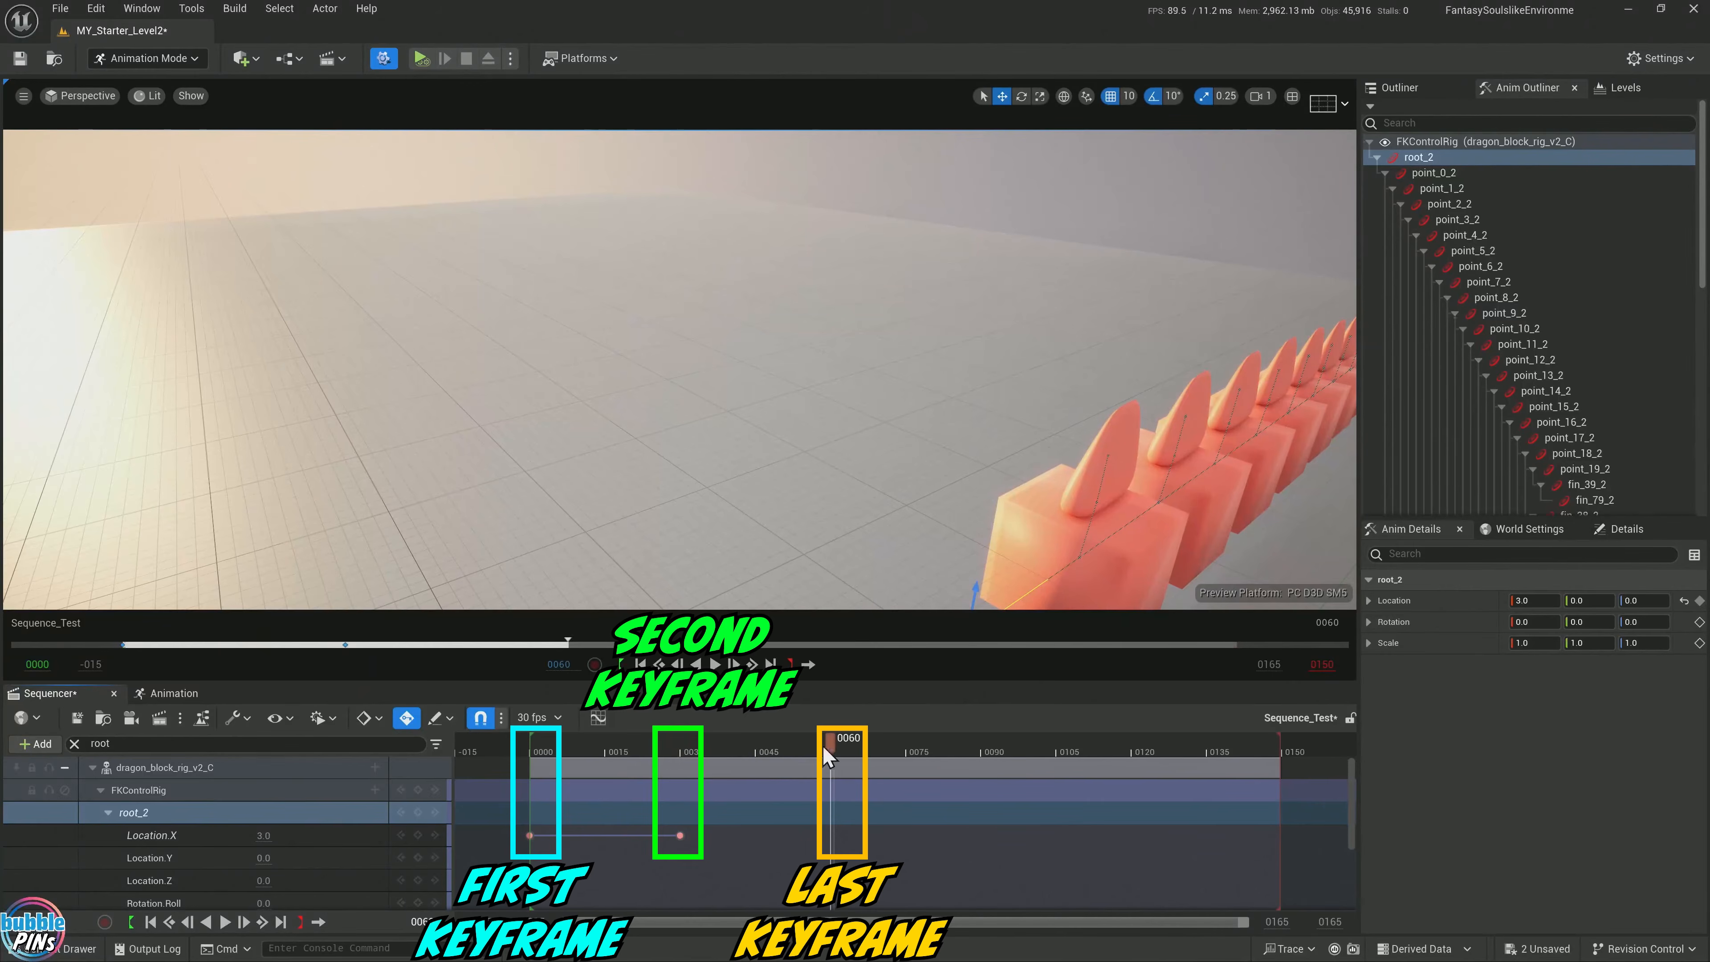
click(263, 835)
text(-3)
key(Return)
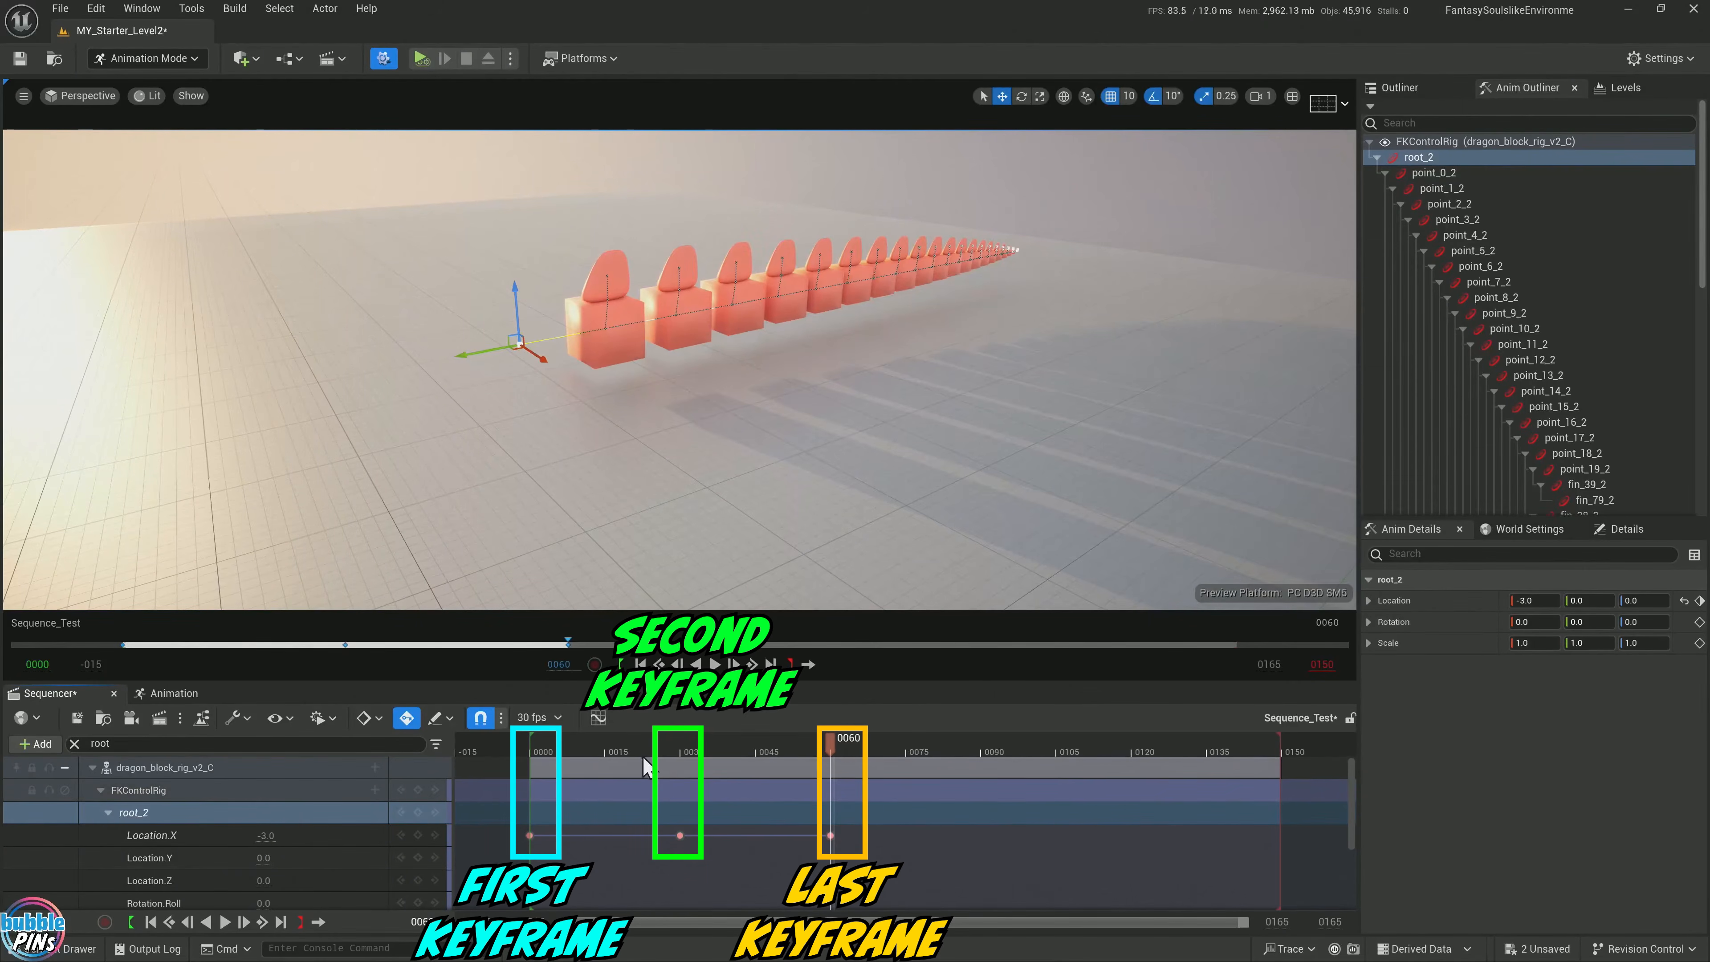
Set the post-infinity extrapolation of the FKControlRig section's curve channels to Cycle
drag(613, 752, 1192, 766)
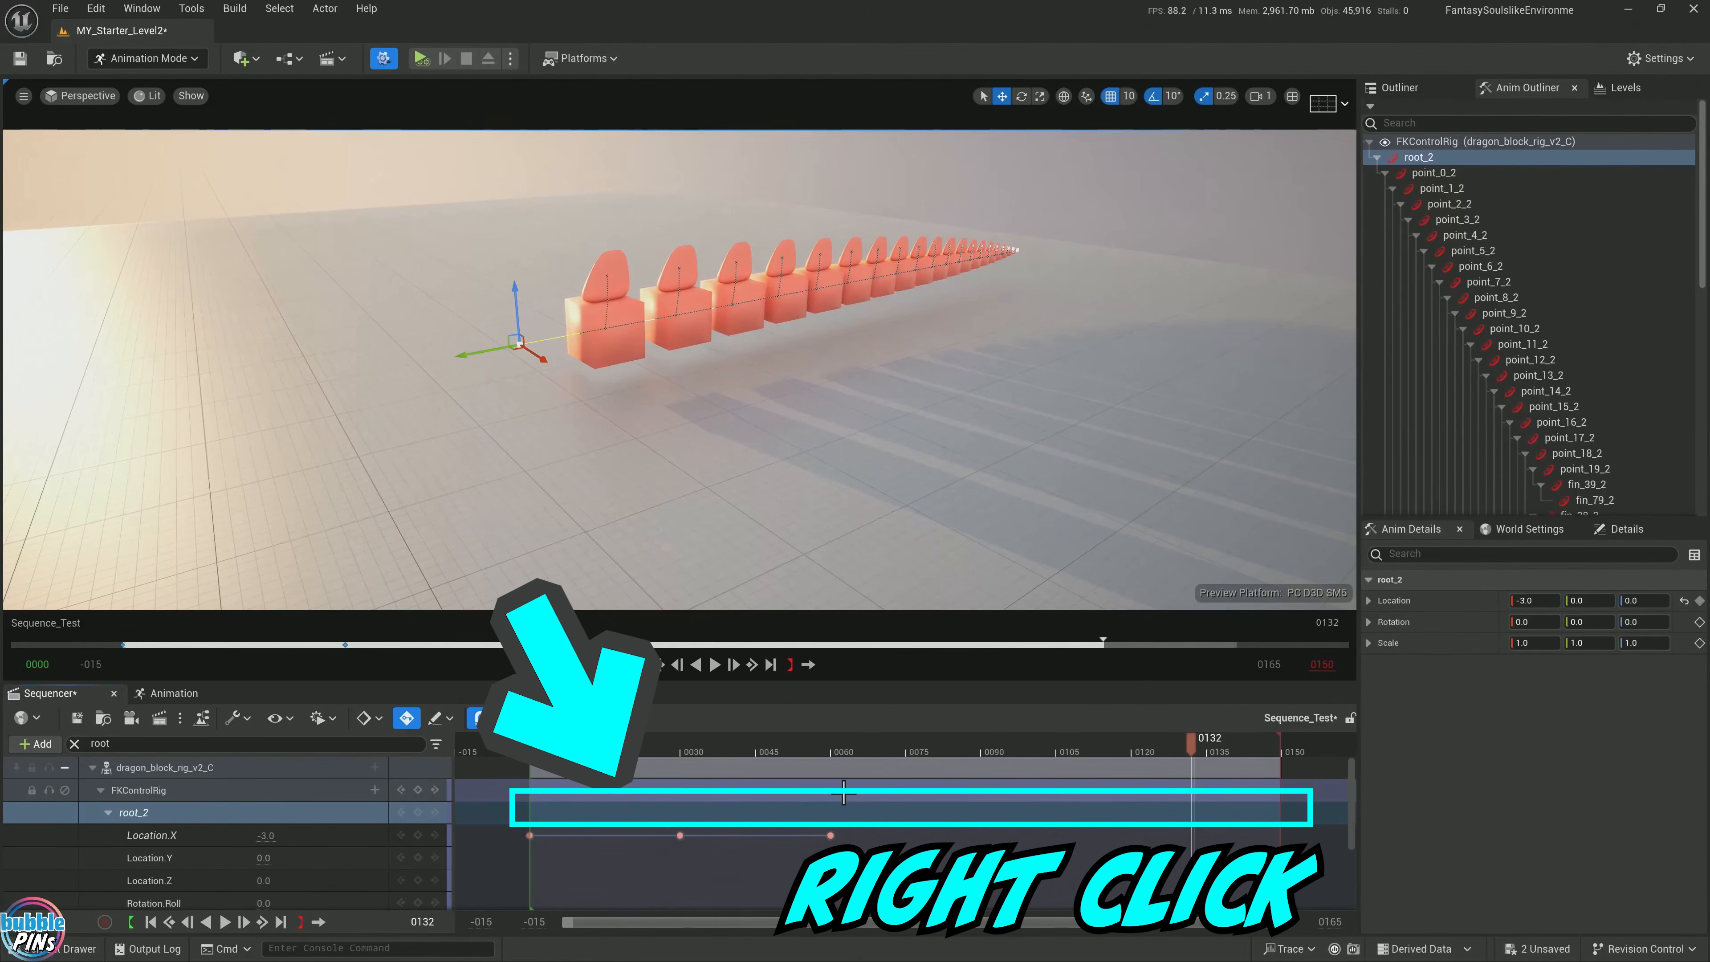
right_click(737, 799)
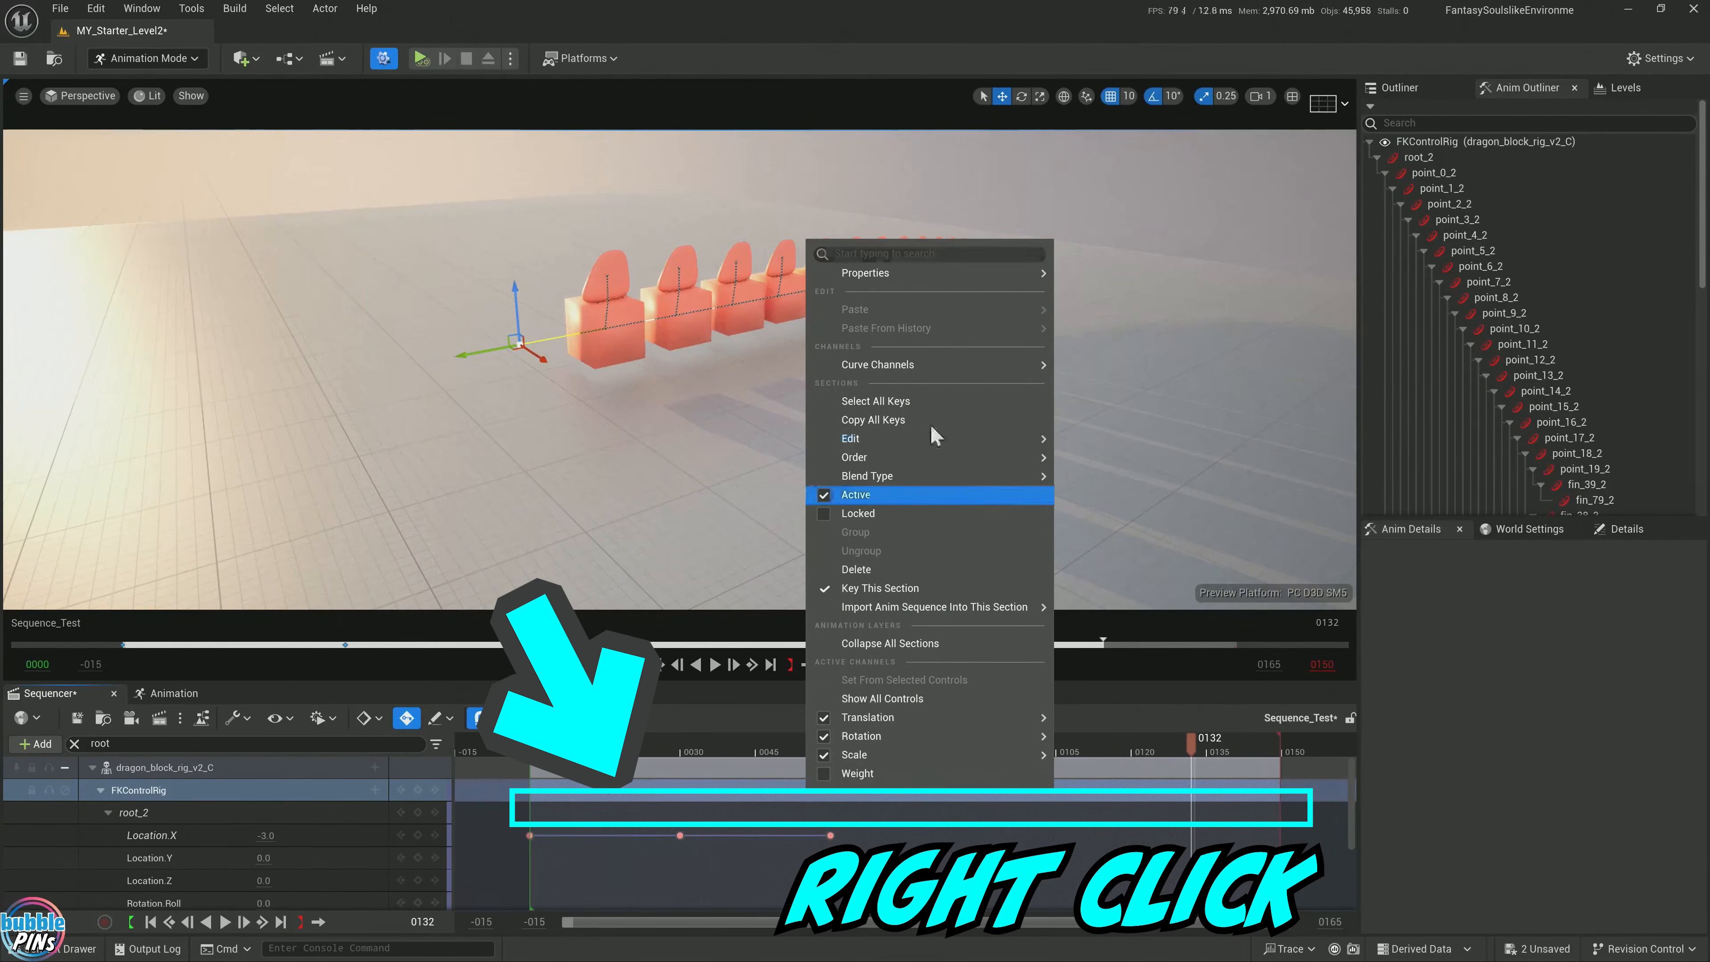
mouse_move(912, 383)
mouse_move(1096, 394)
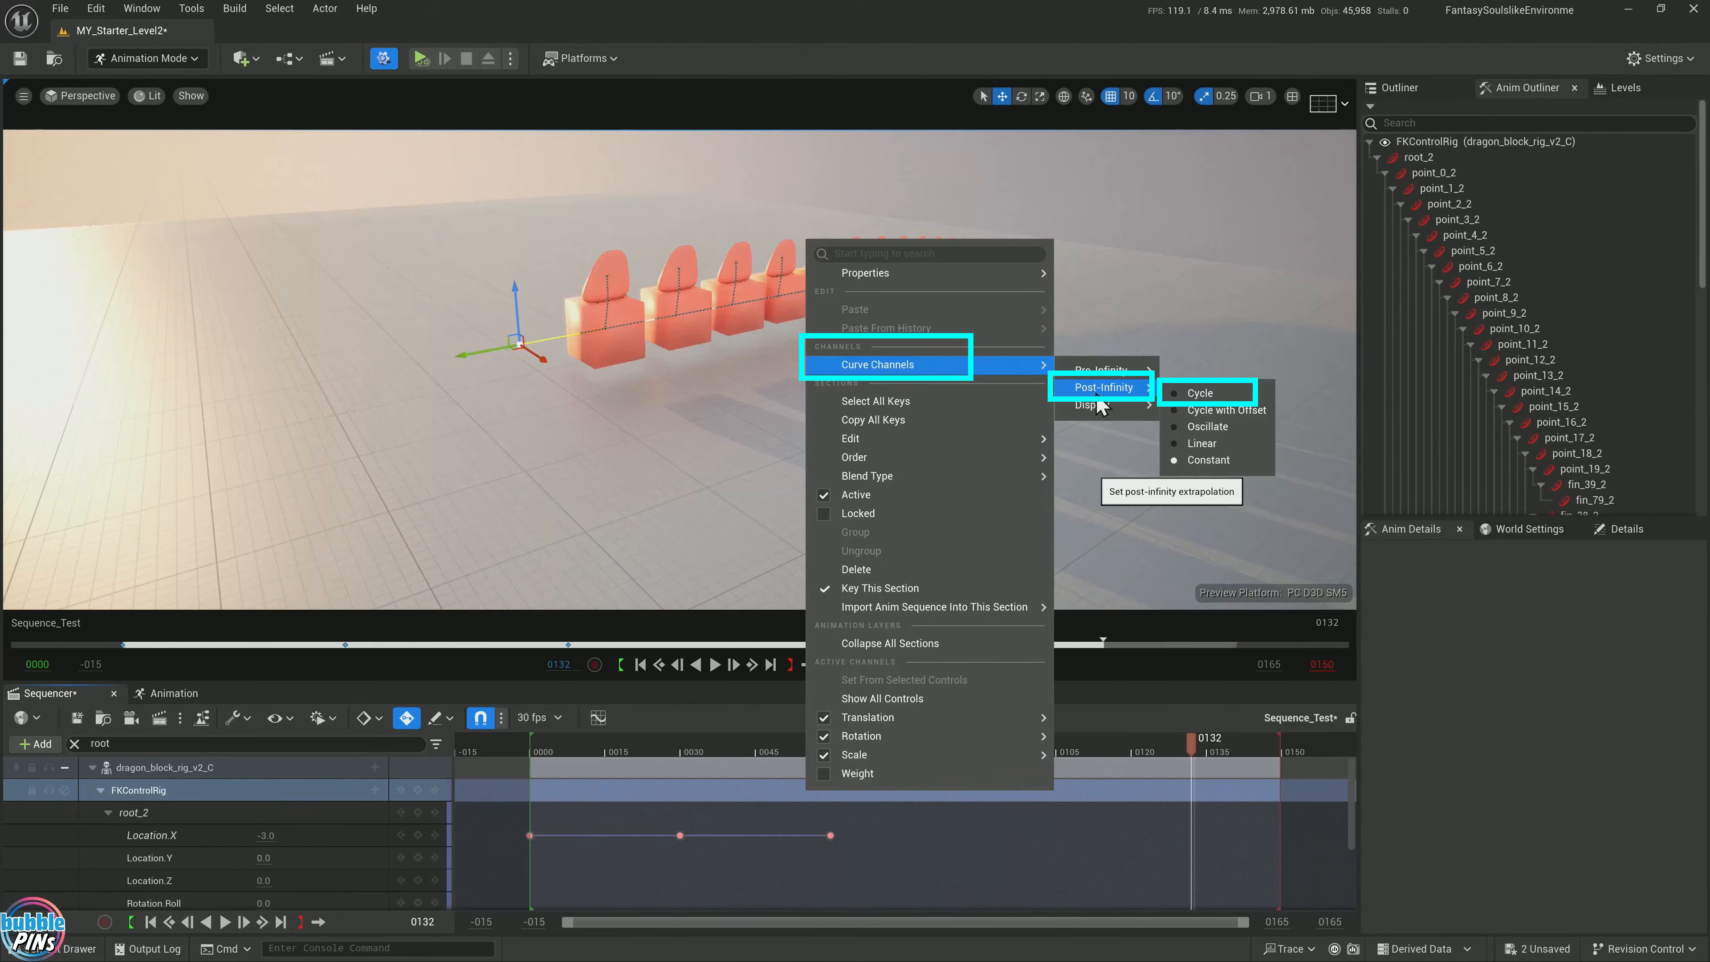
click(1199, 393)
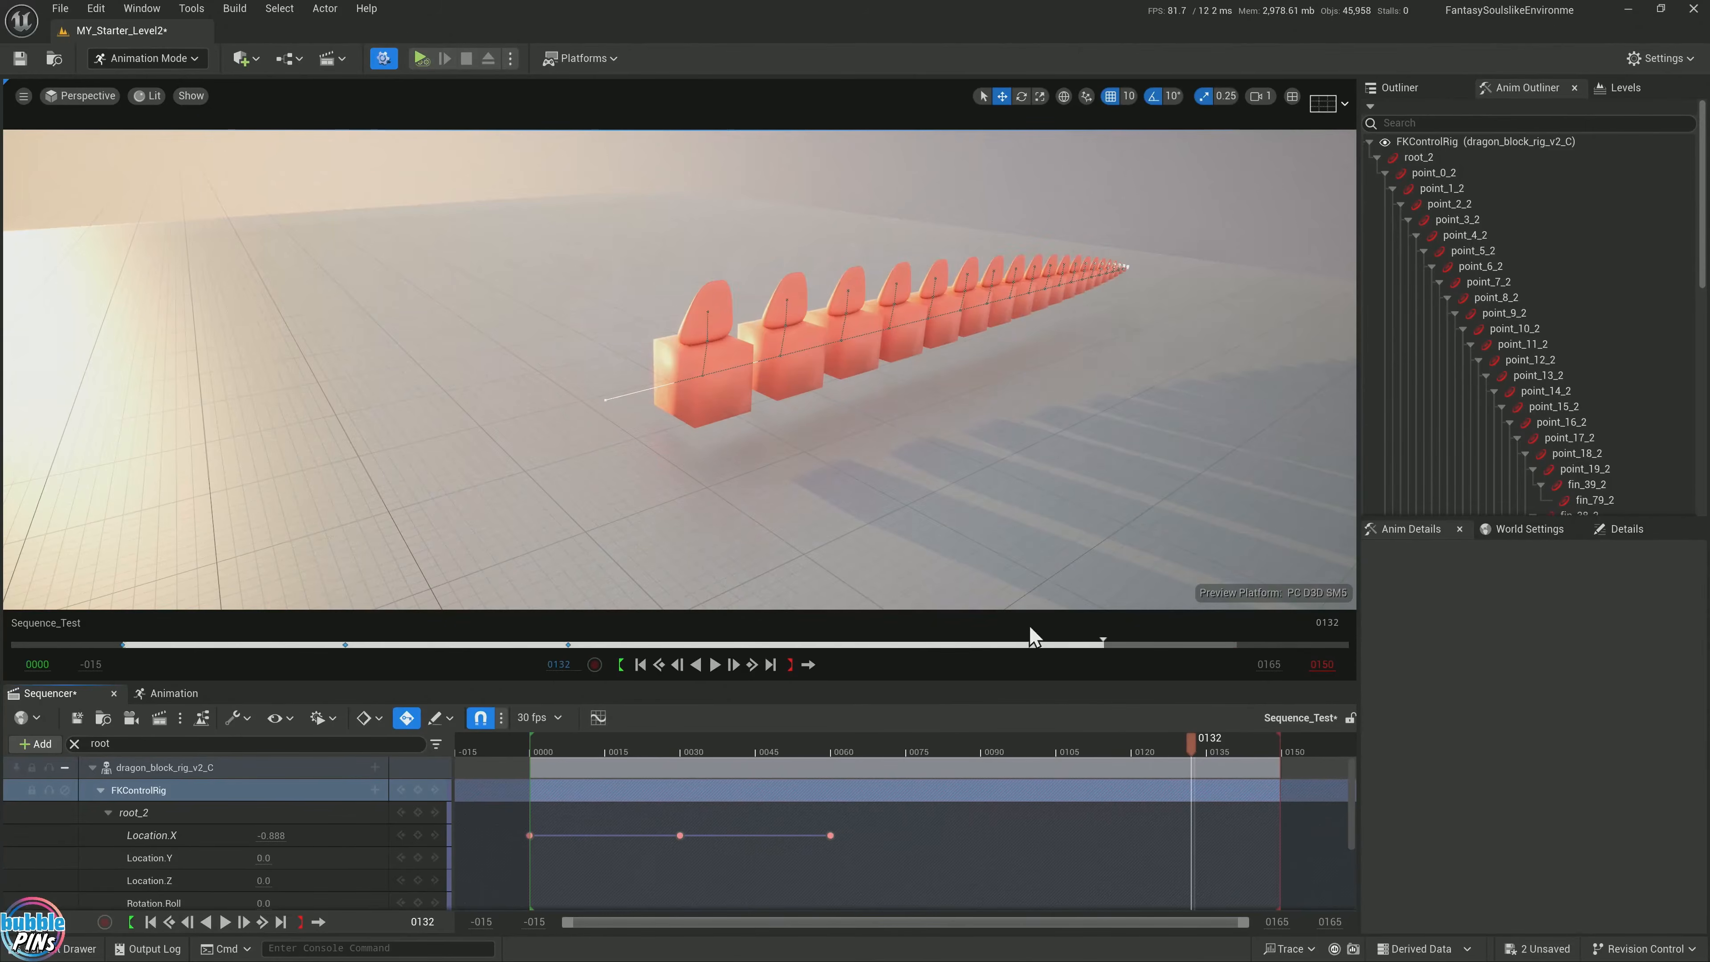
Play the sequence from frame 0 to check the root bone's motion past its last keyframe
click(535, 751)
key(space)
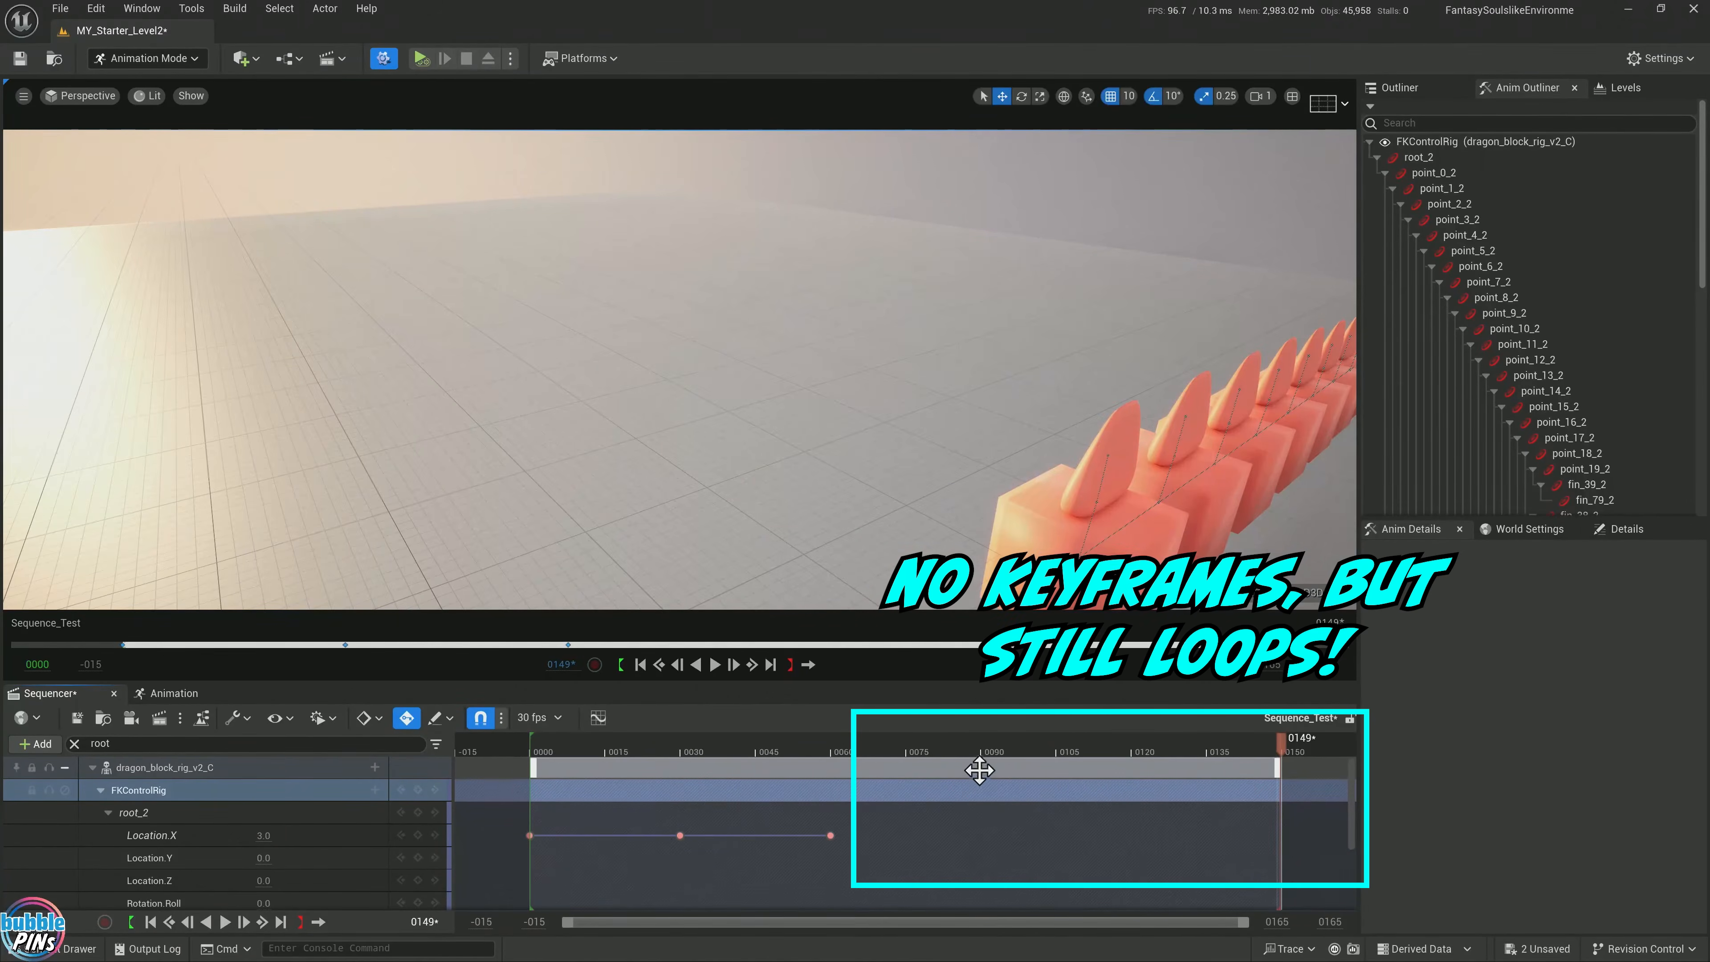
scroll(462, 492, down, 10)
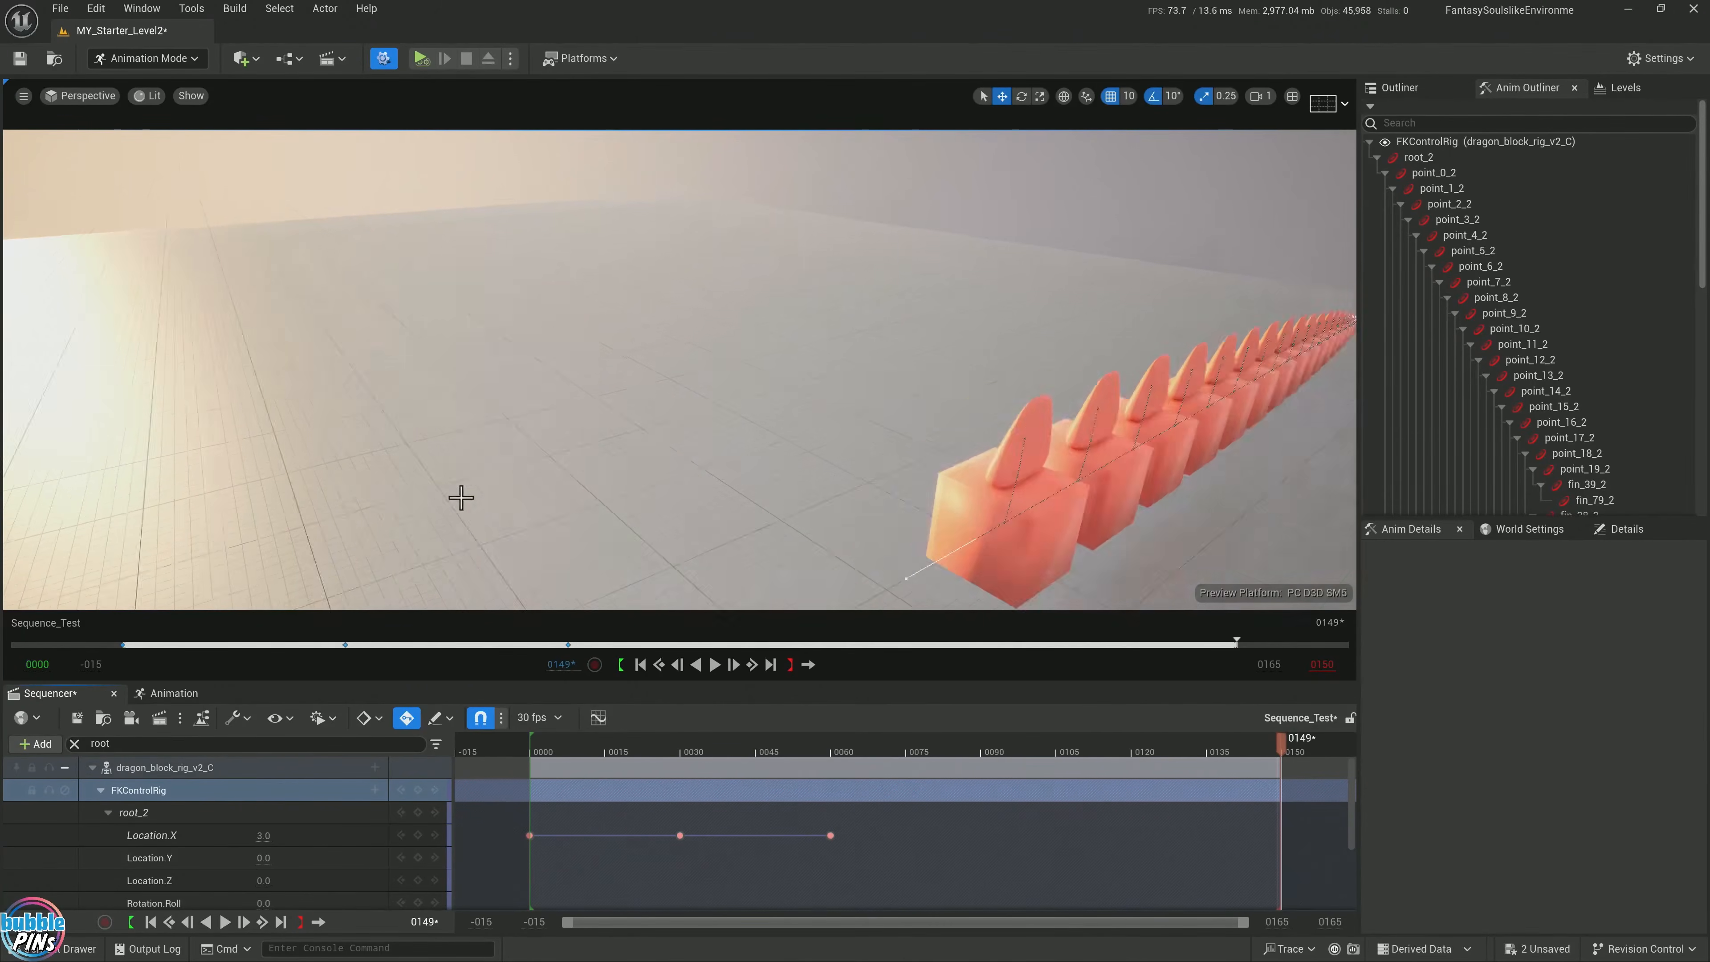
right_drag(462, 492, 461, 490)
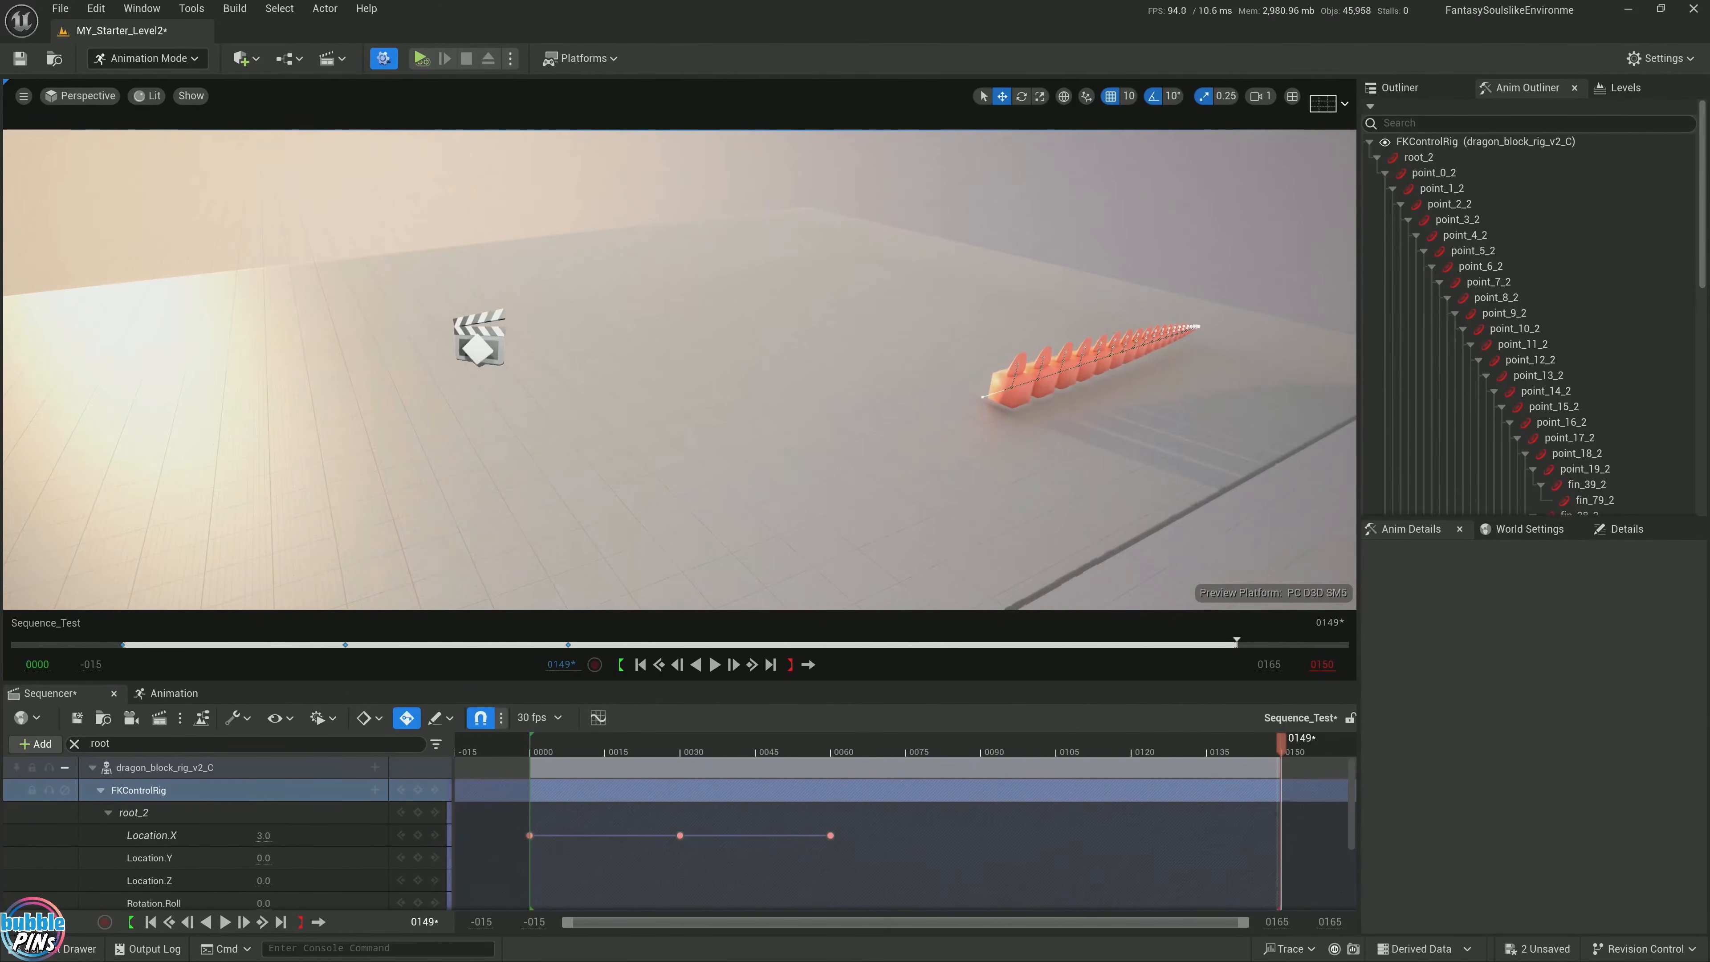
Clear the track filter, collapse FKControlRig and unmute the Transform track
click(100, 791)
click(100, 791)
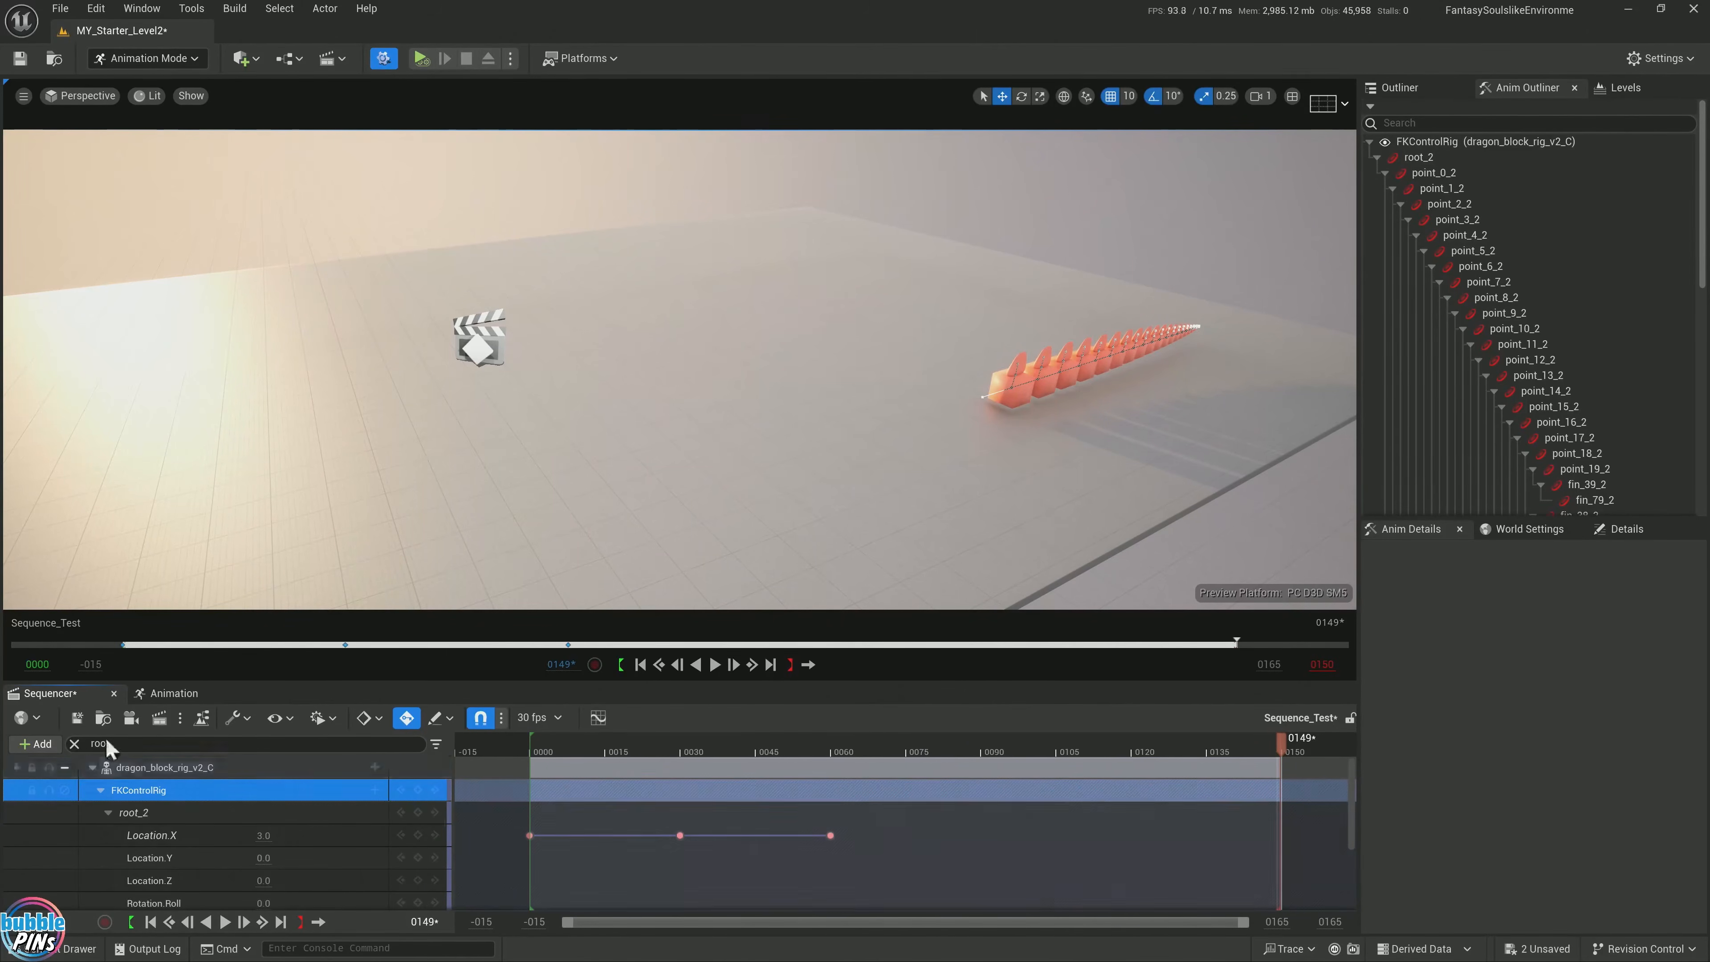
click(74, 743)
click(100, 790)
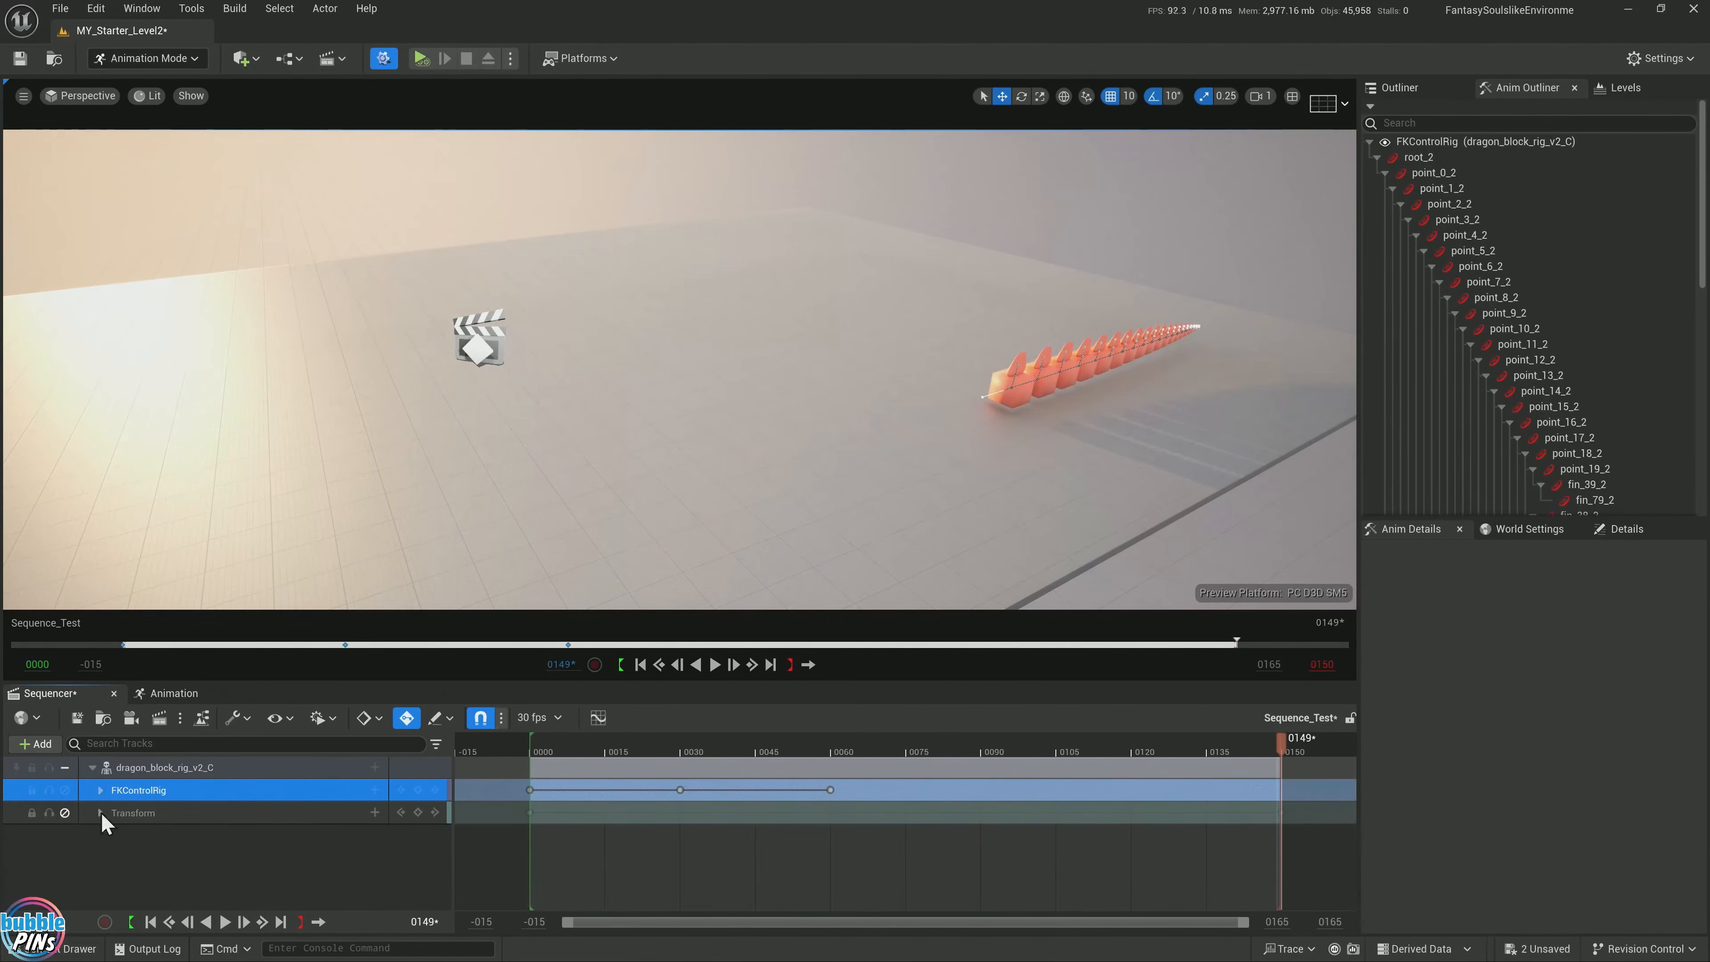
click(65, 813)
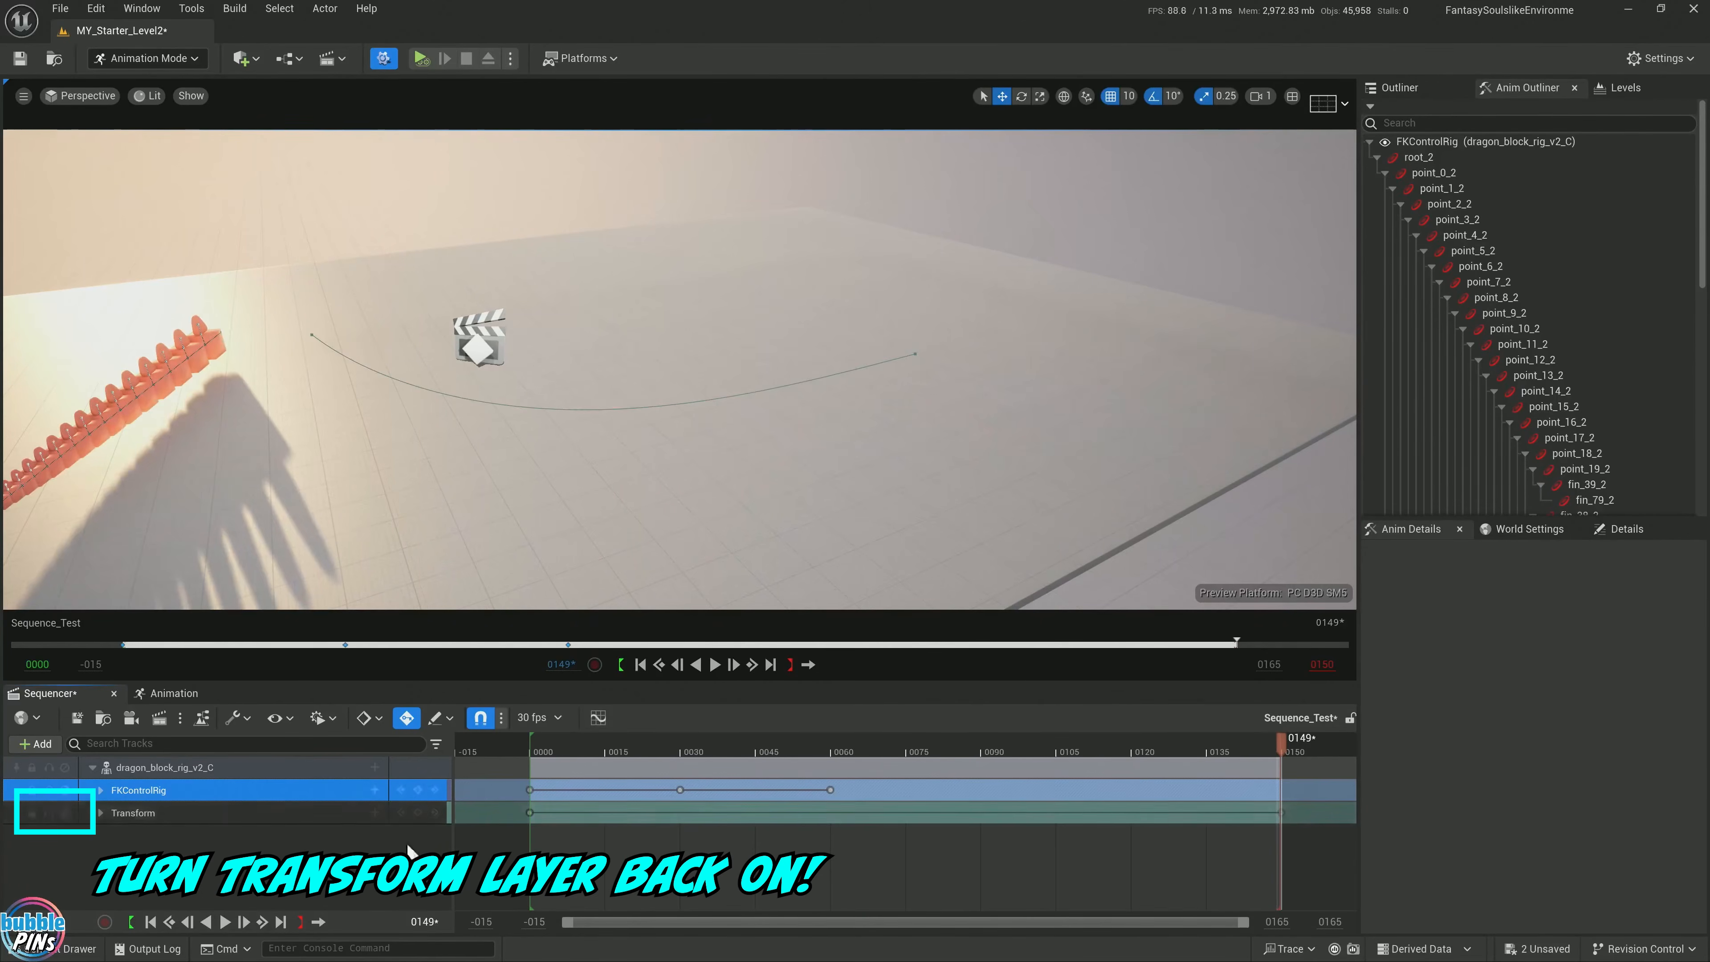
Play the sequence to check the root bone's looping motion combined with the Transform animation
key(space)
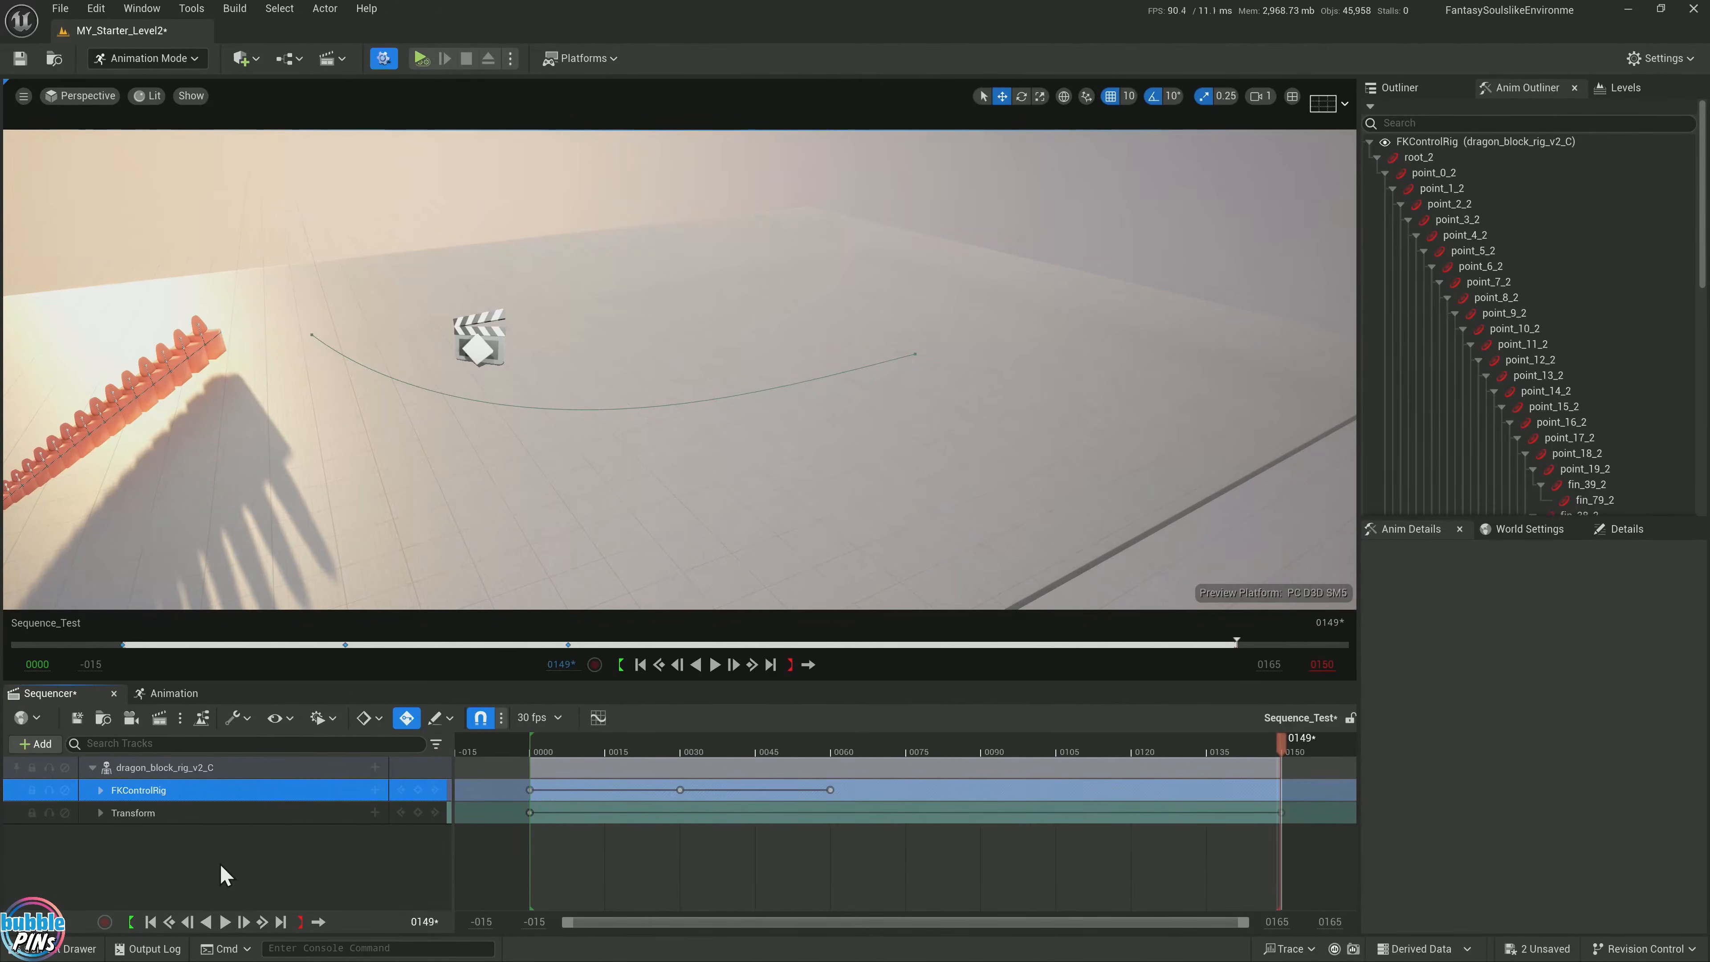
key(space)
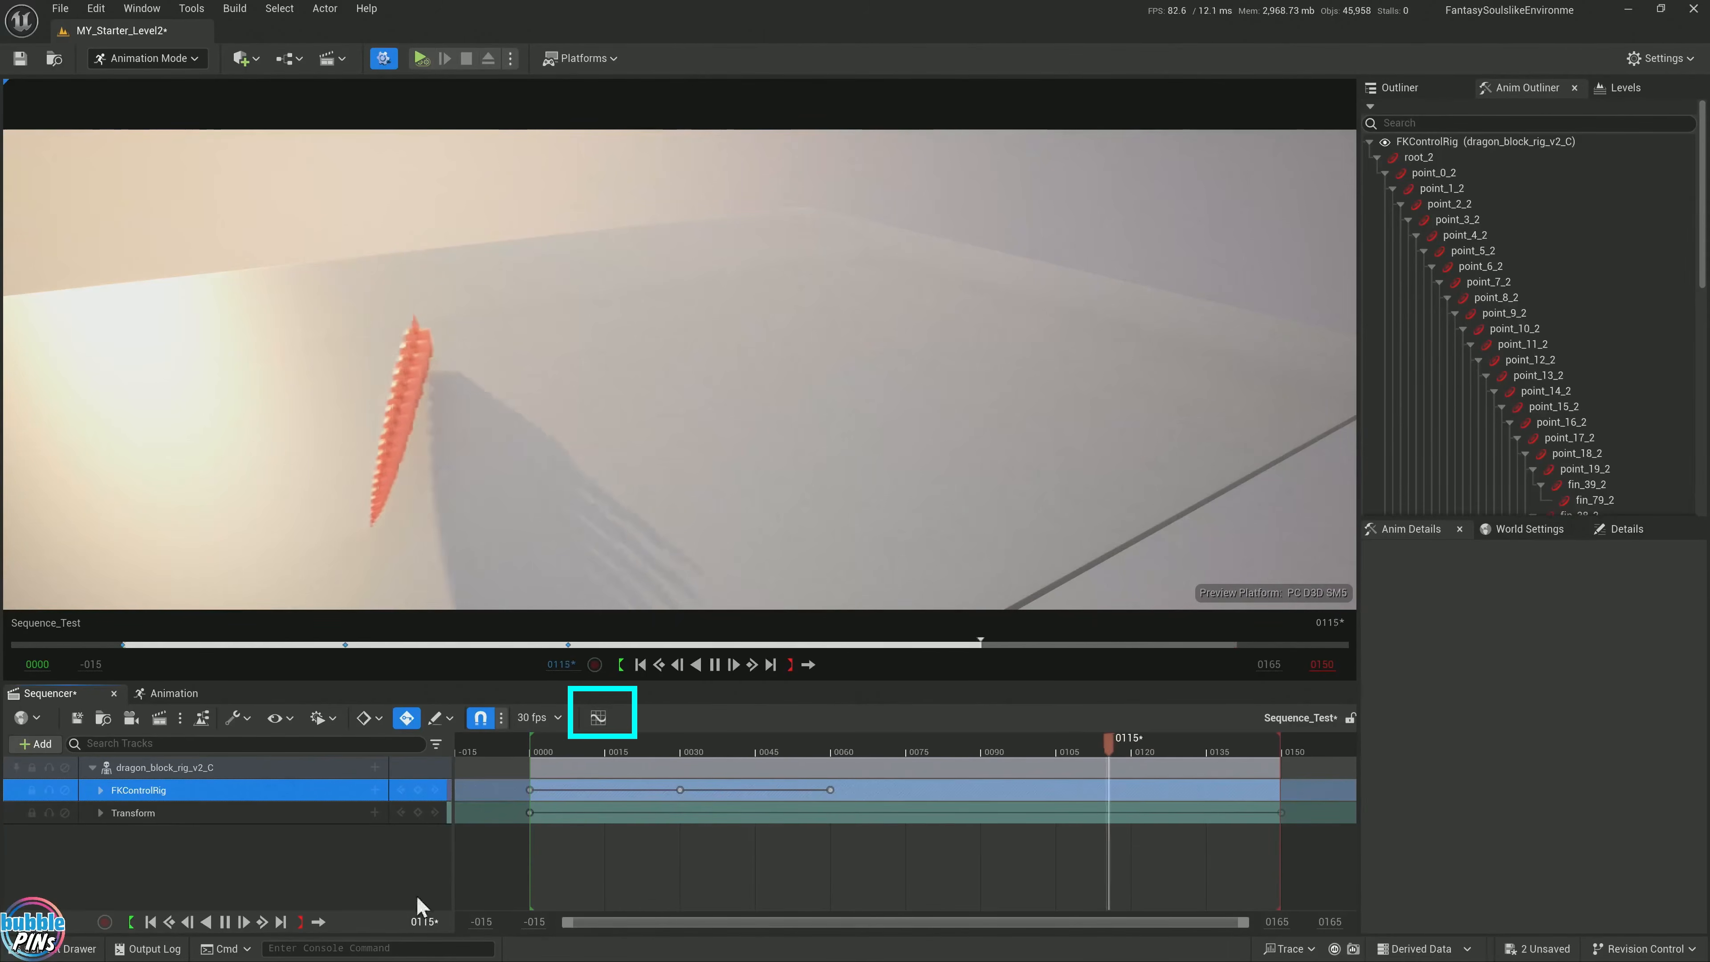
key(space)
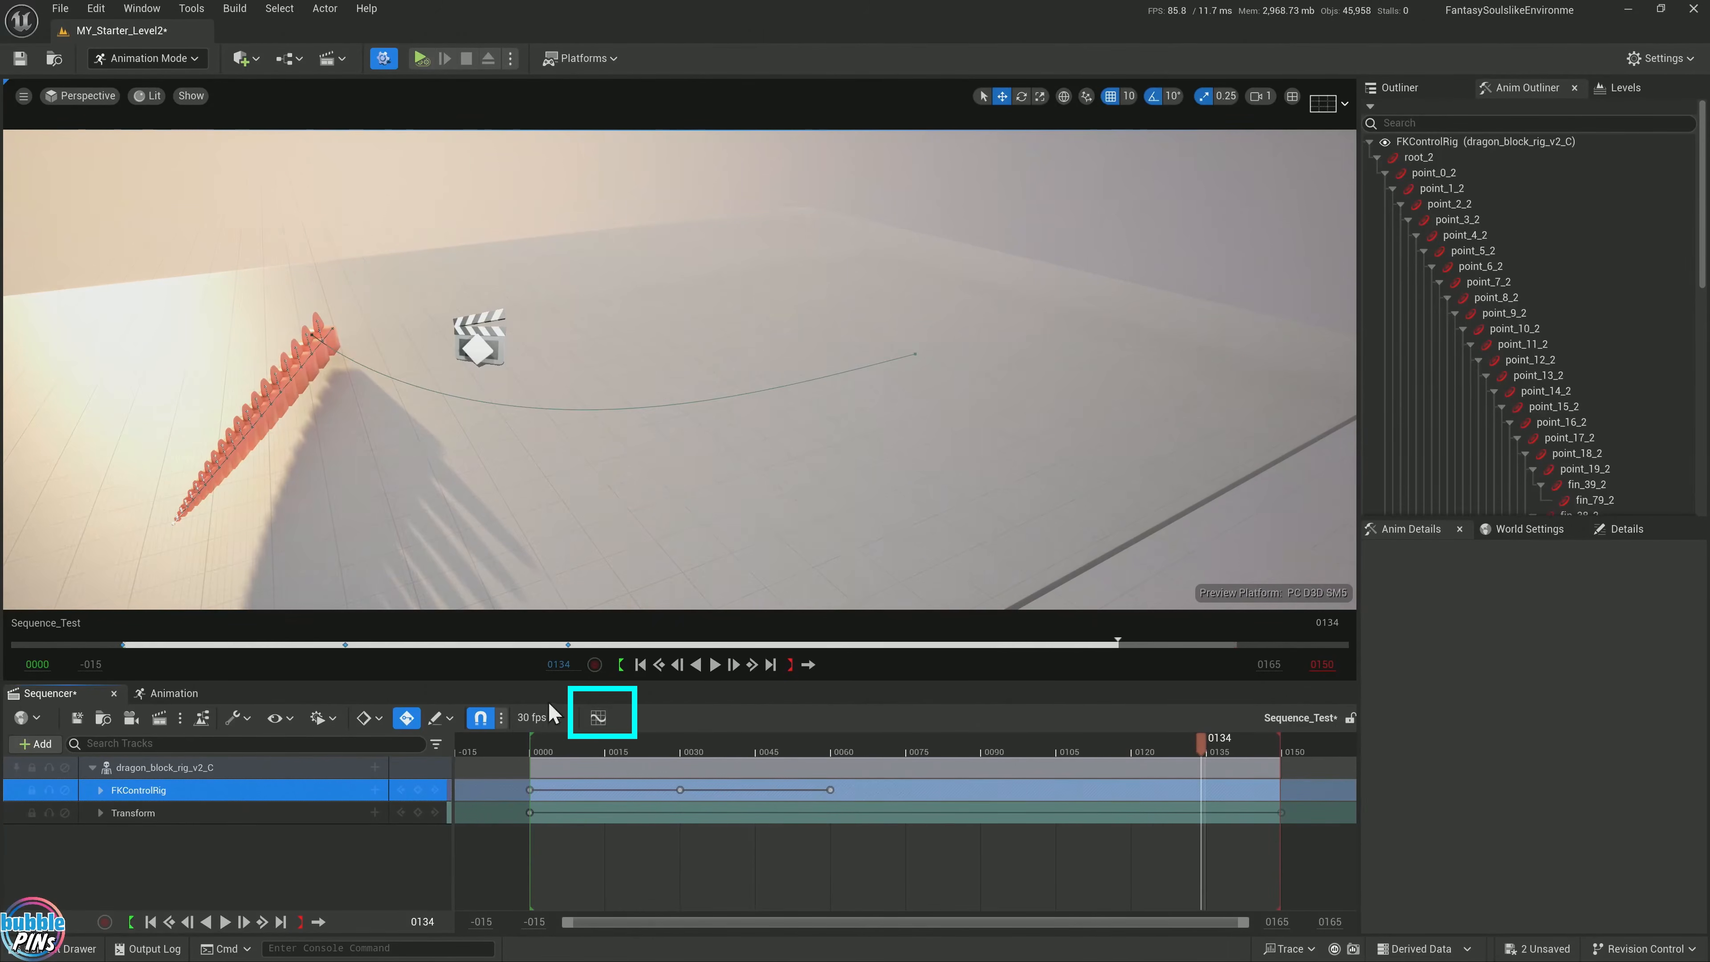
Open the curve editor for FKControlRig and filter its curves by "root"
click(598, 717)
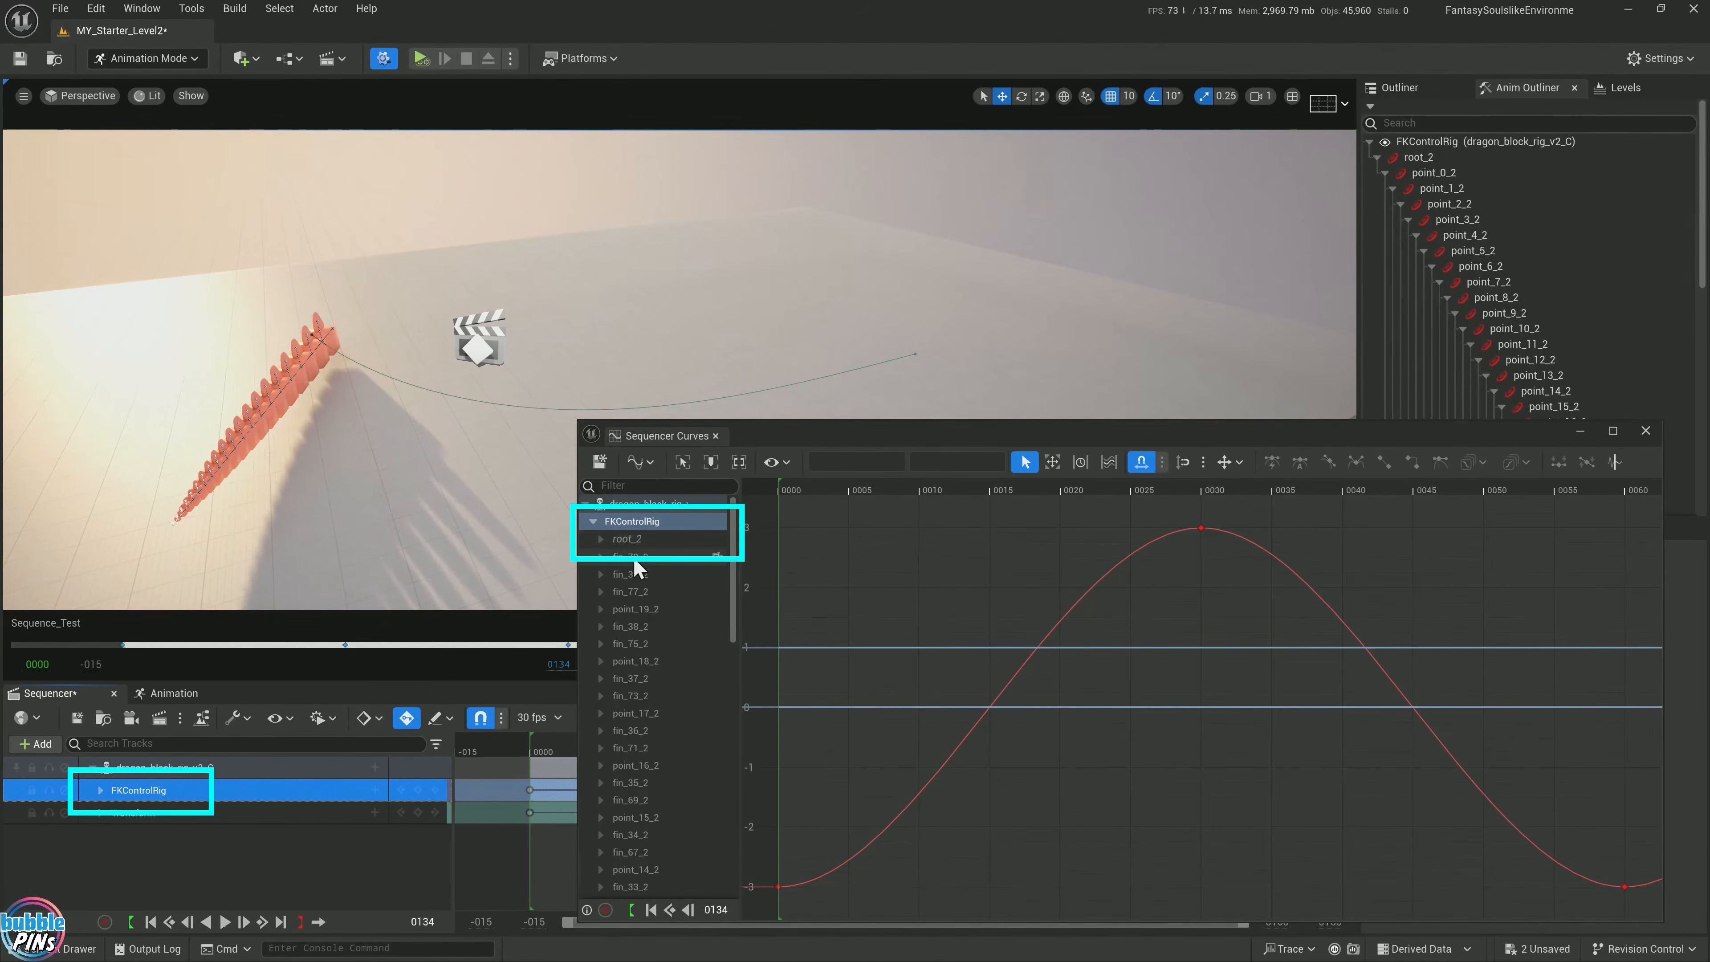
click(650, 484)
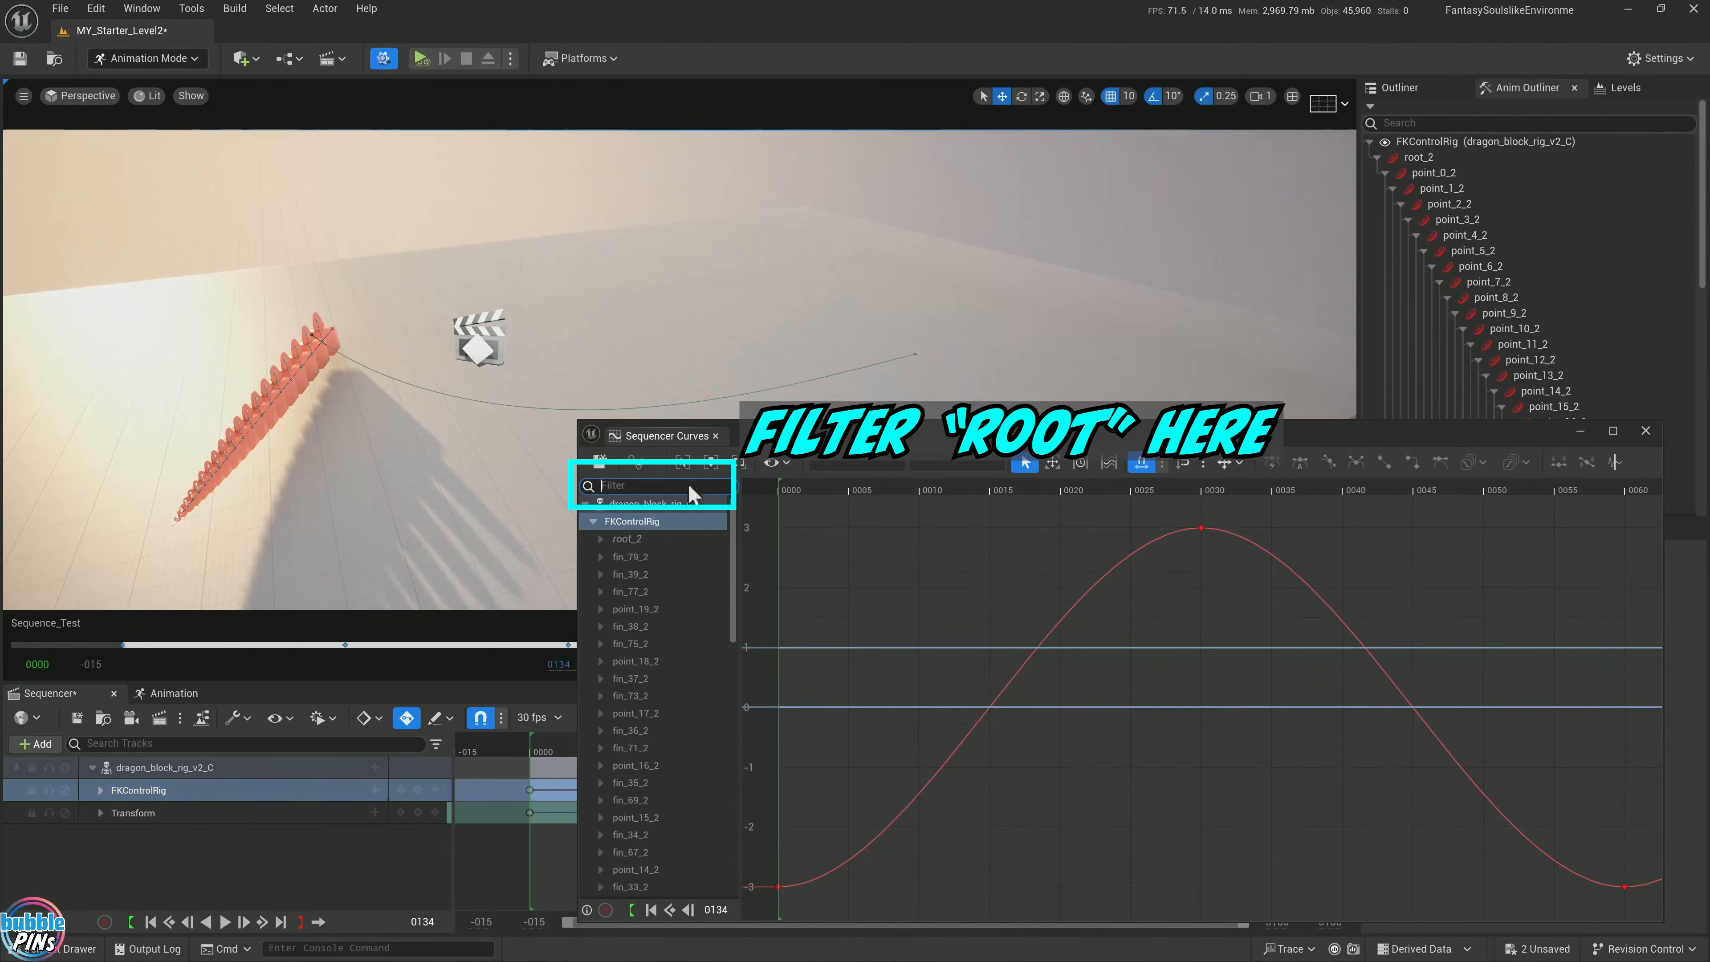
text(root)
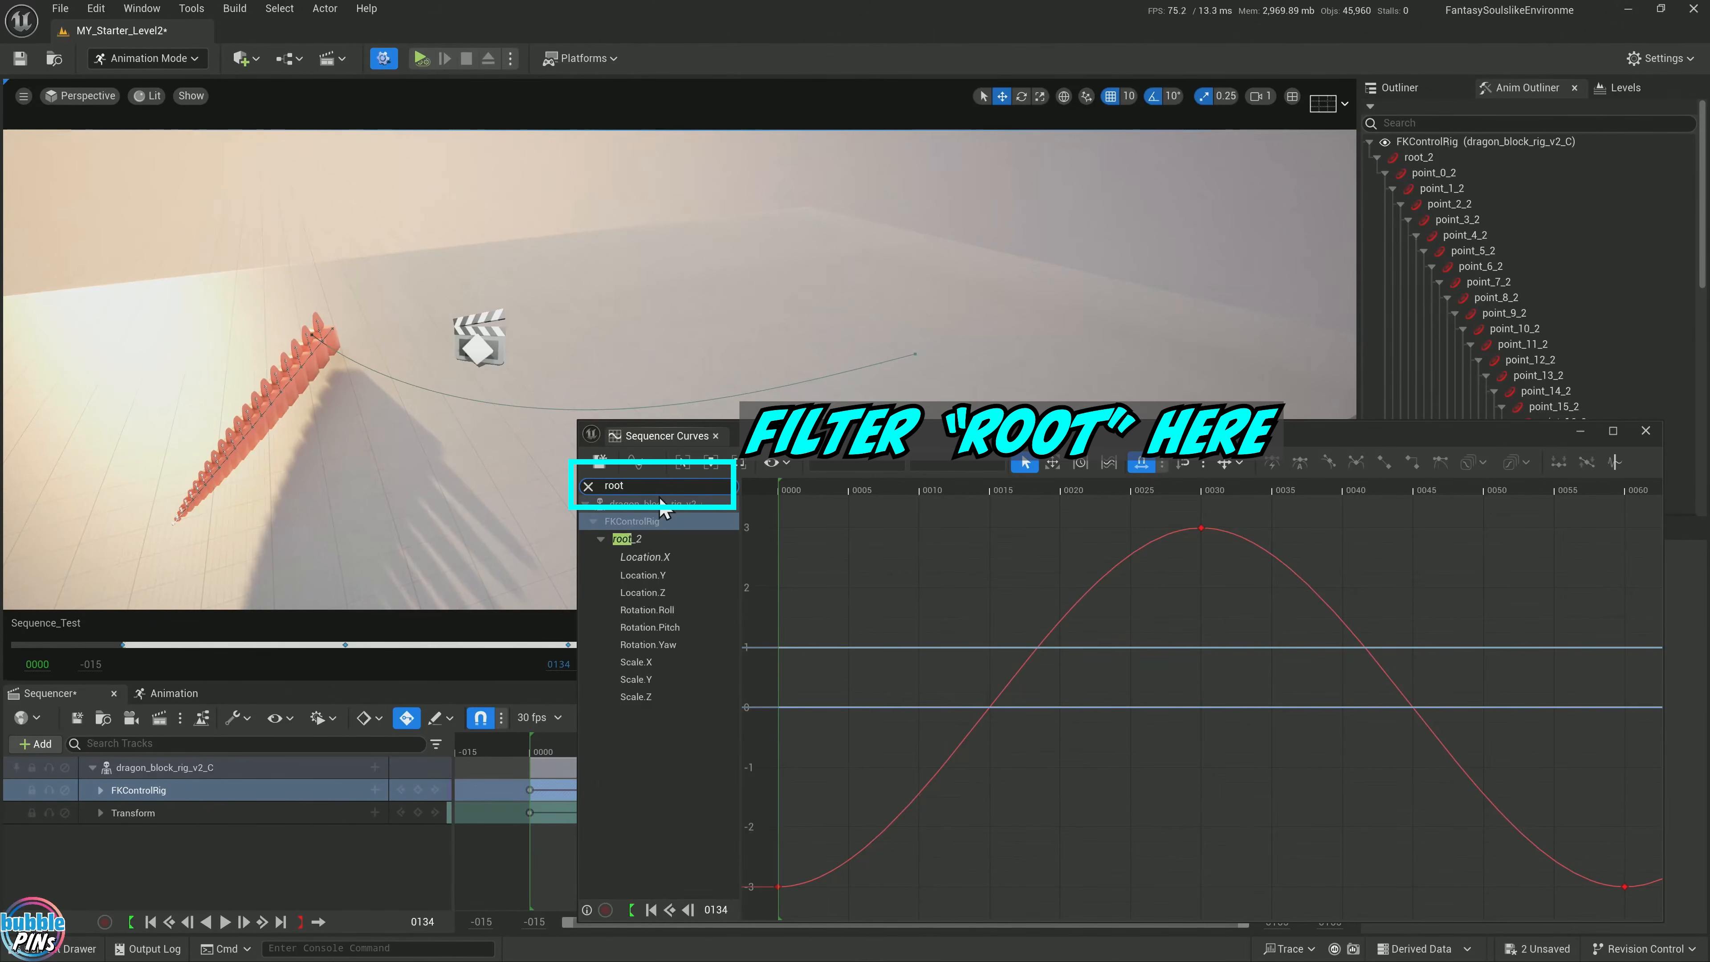
Expand FKControlRig in the Sequencer, filter the tracks by "root" and select root_2's Location.X channel
click(100, 790)
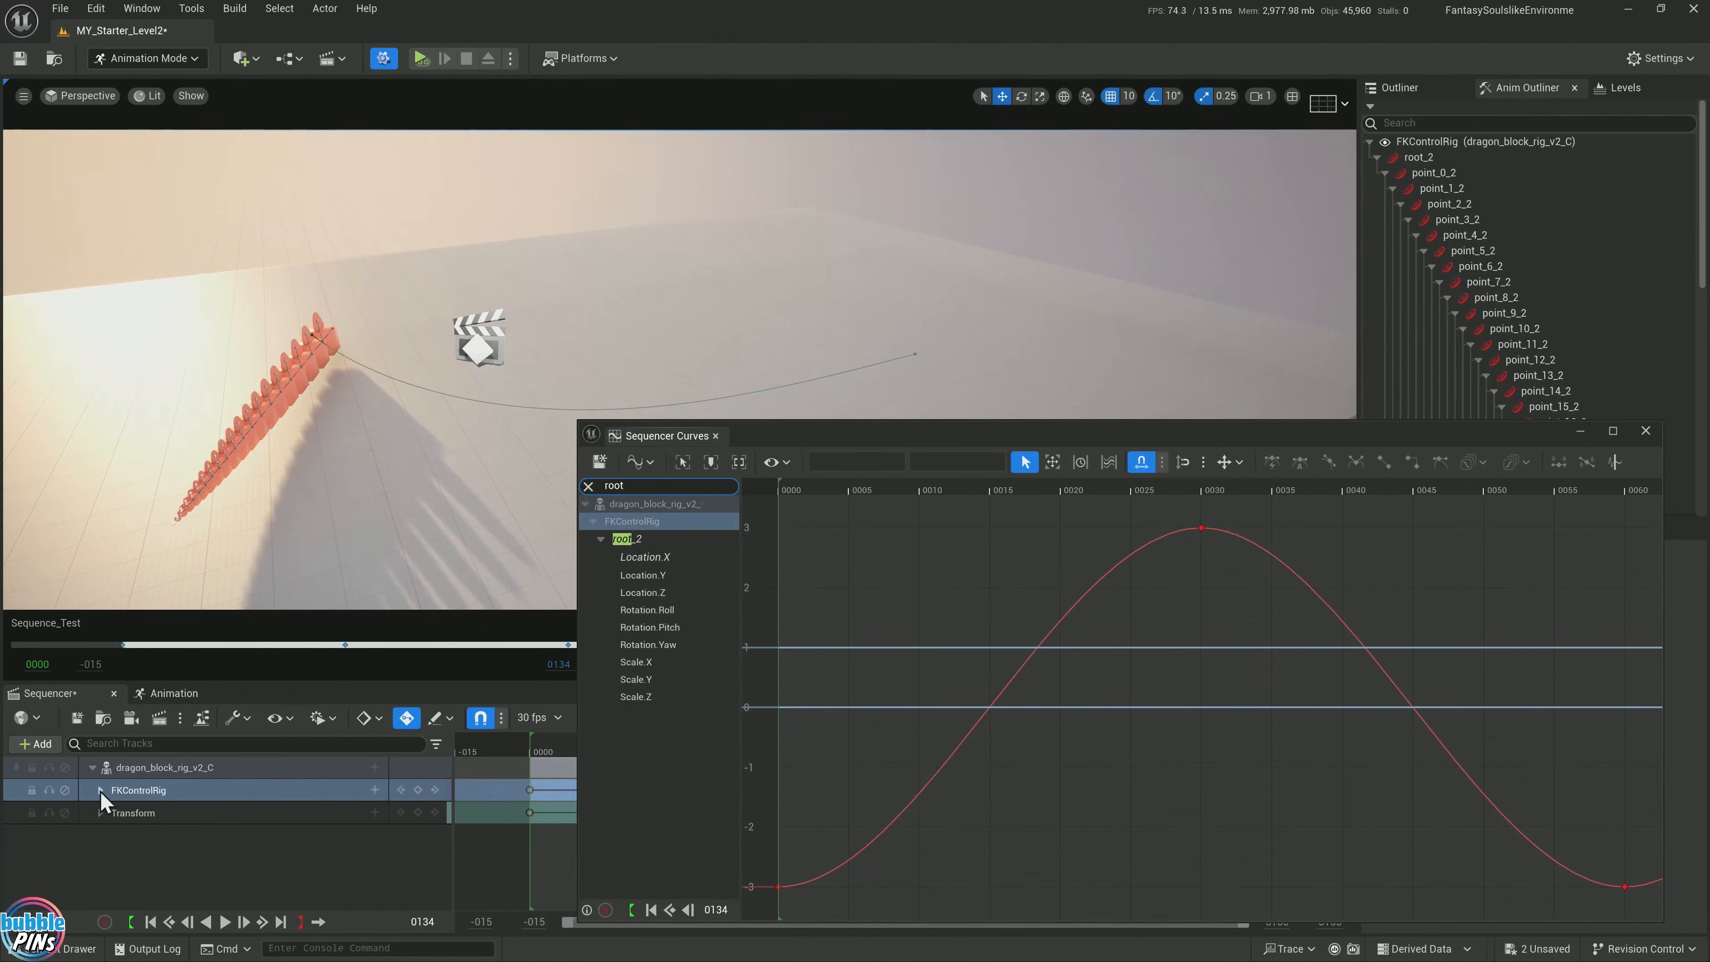
click(194, 744)
text(r)
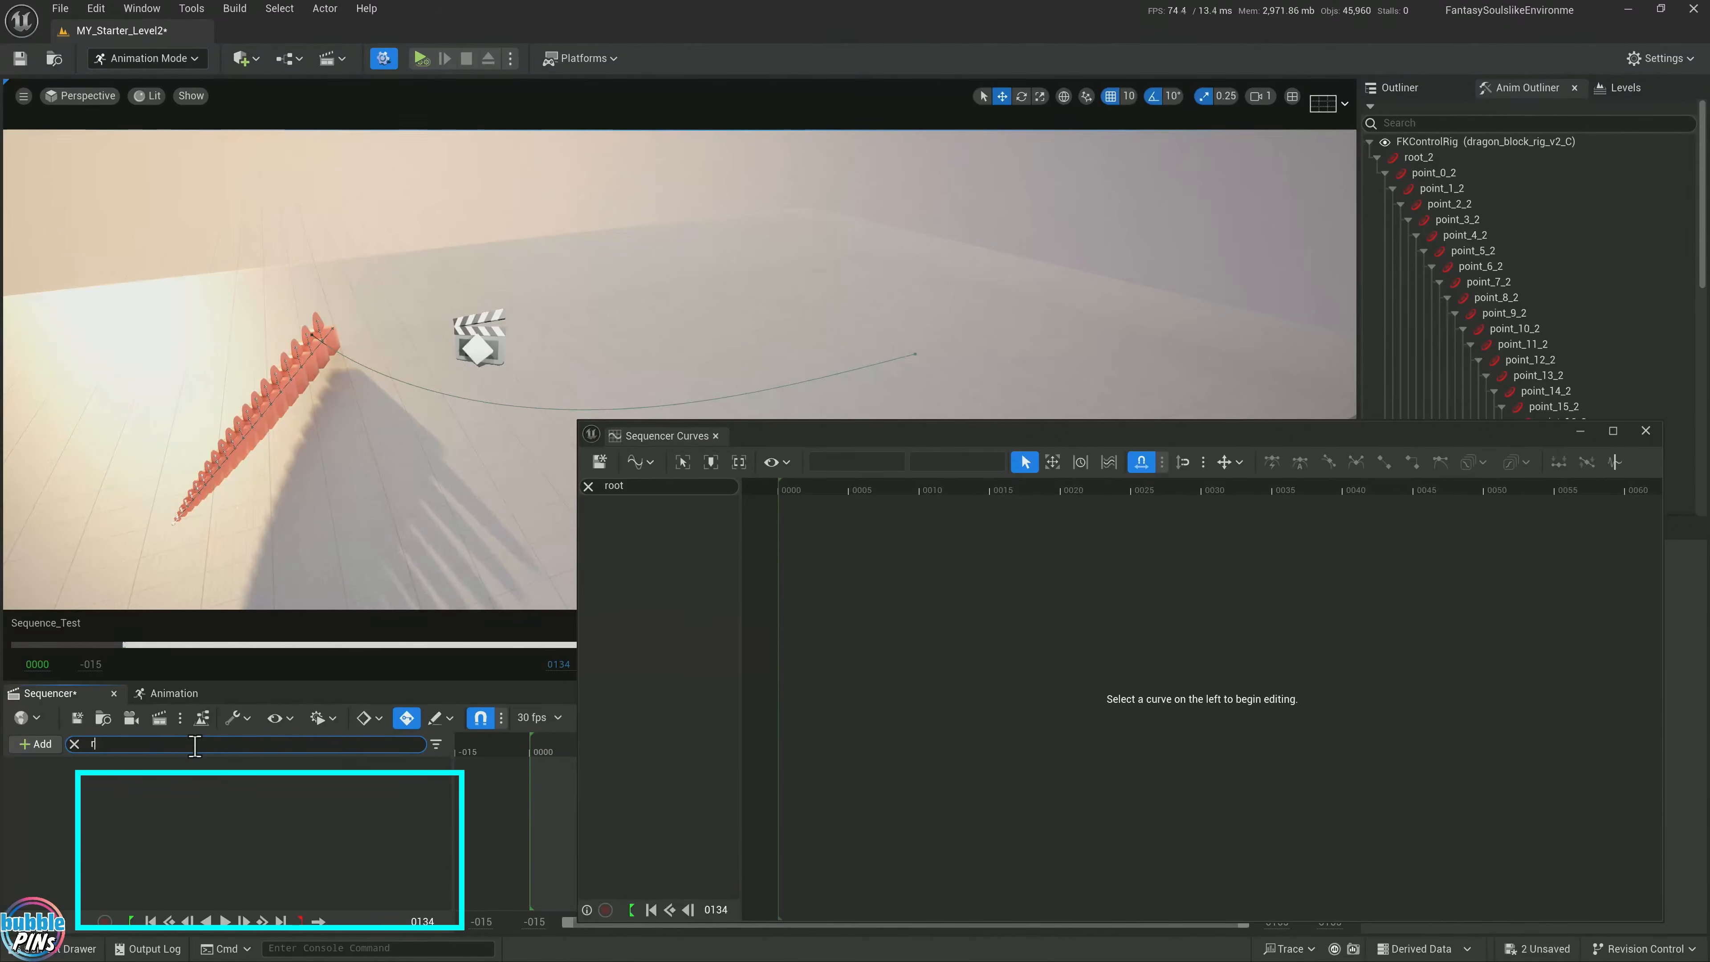
text(poot)
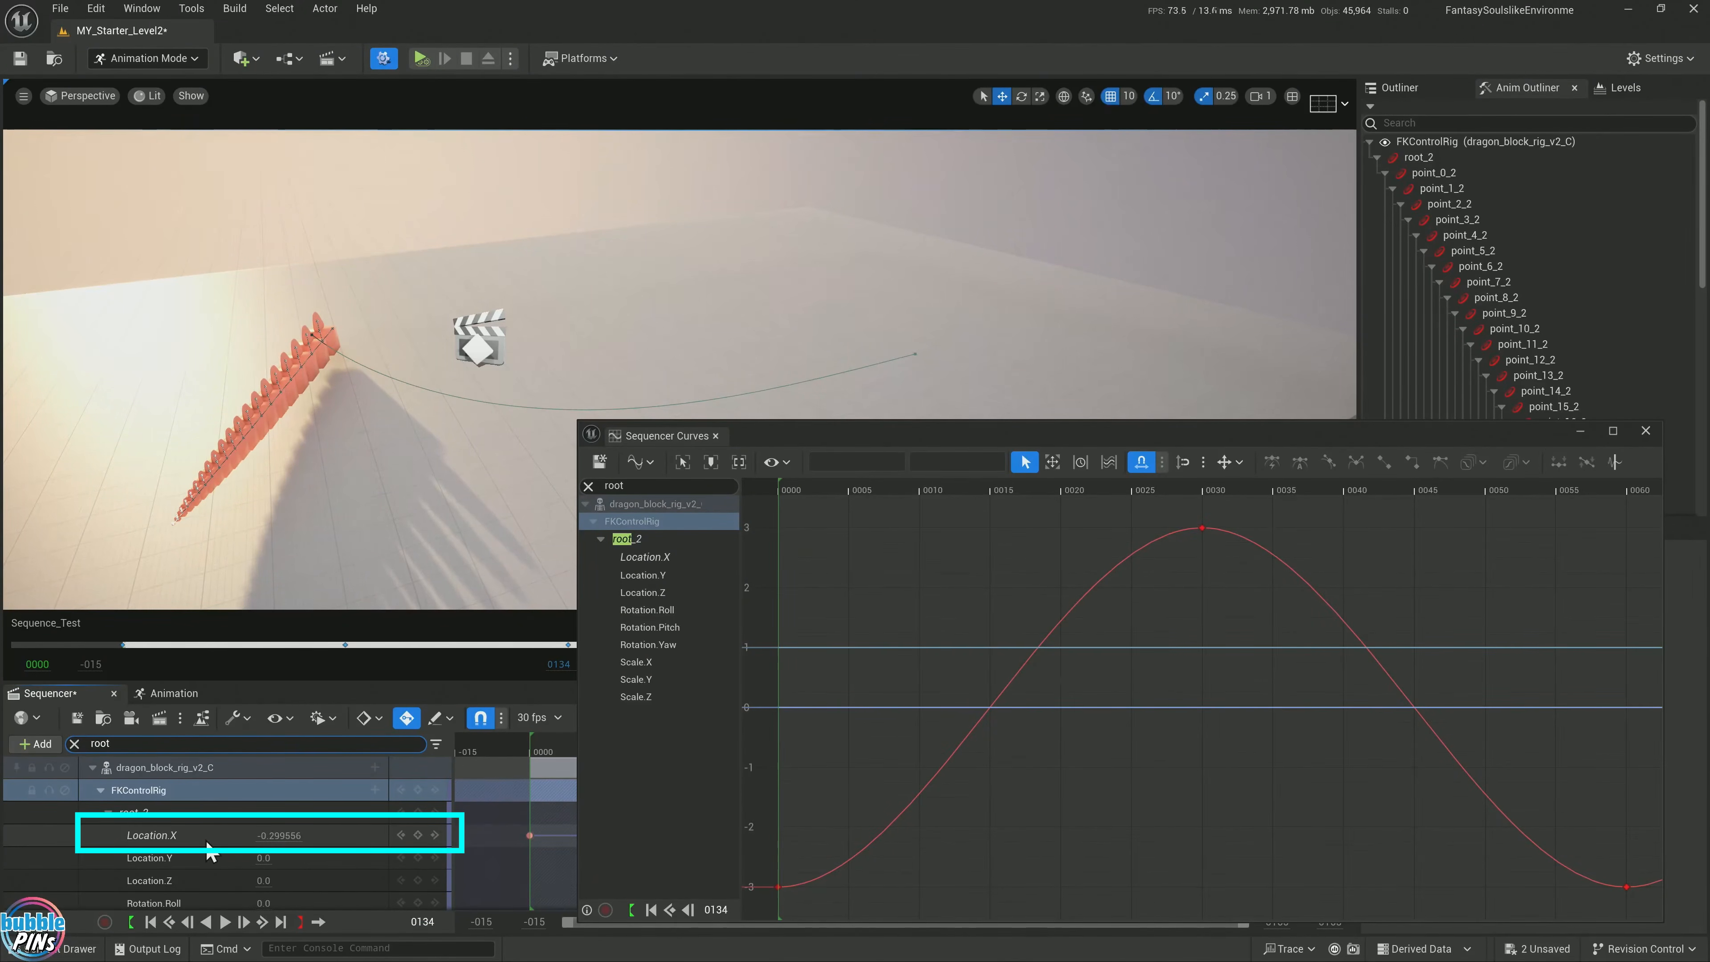
click(203, 836)
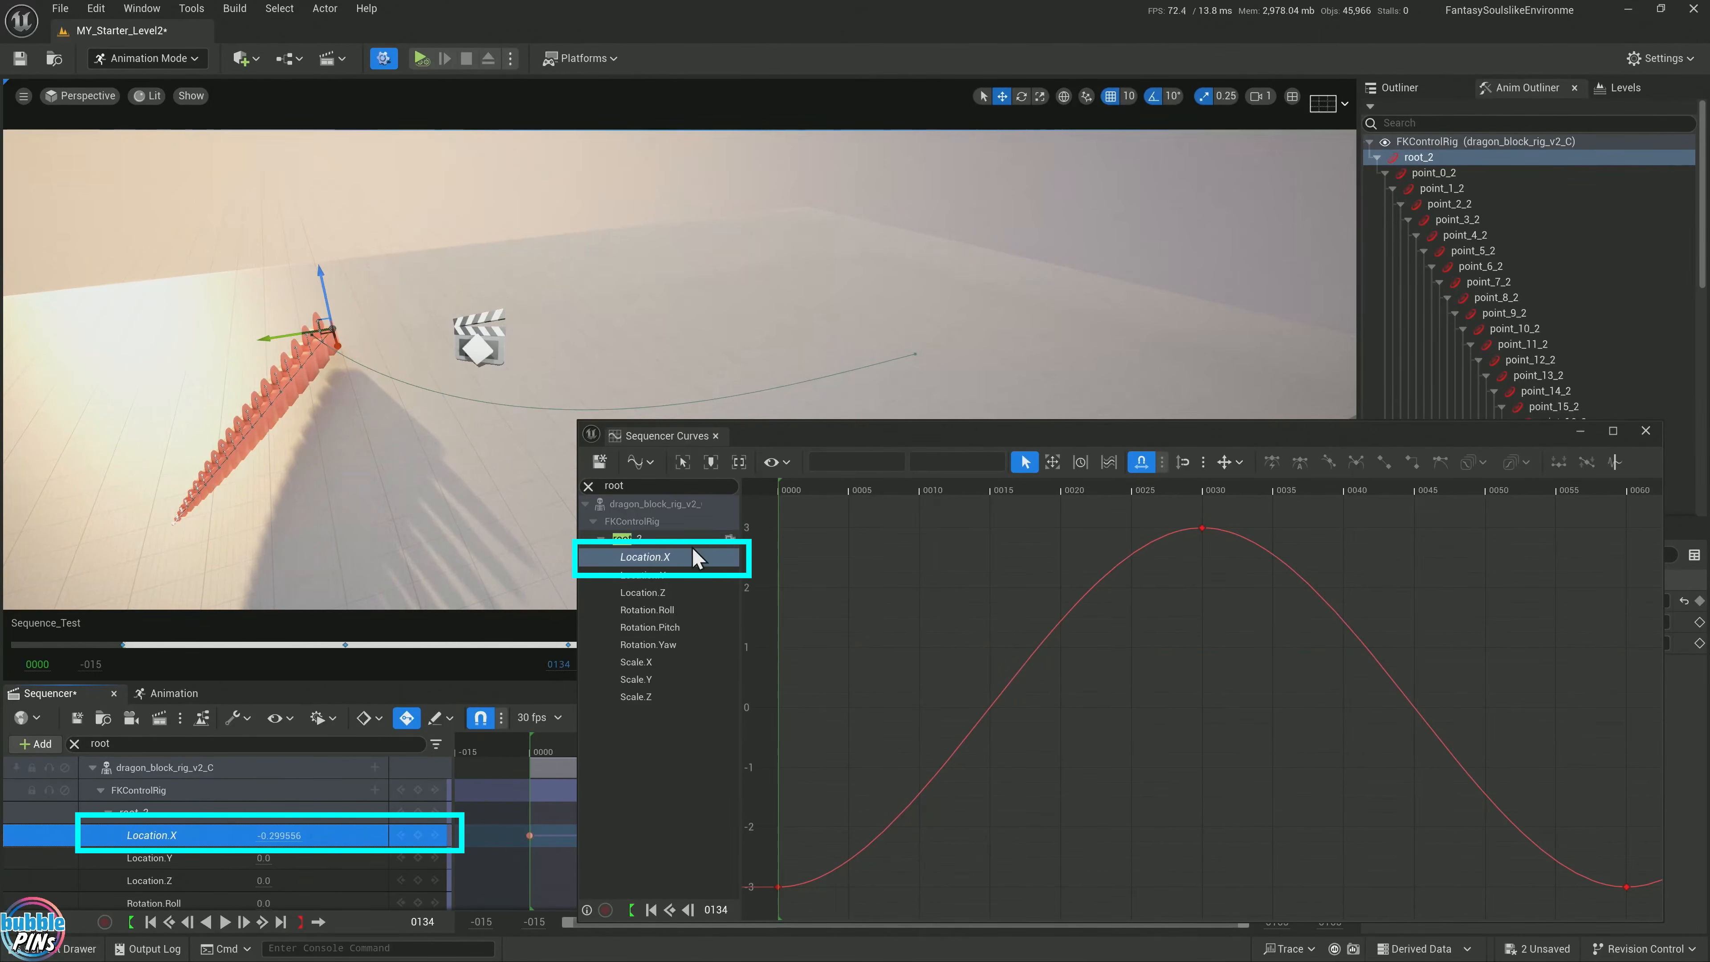
Select all three keys of root_2's Location.X curve and activate the Transform tool on them
drag(864, 490, 1265, 490)
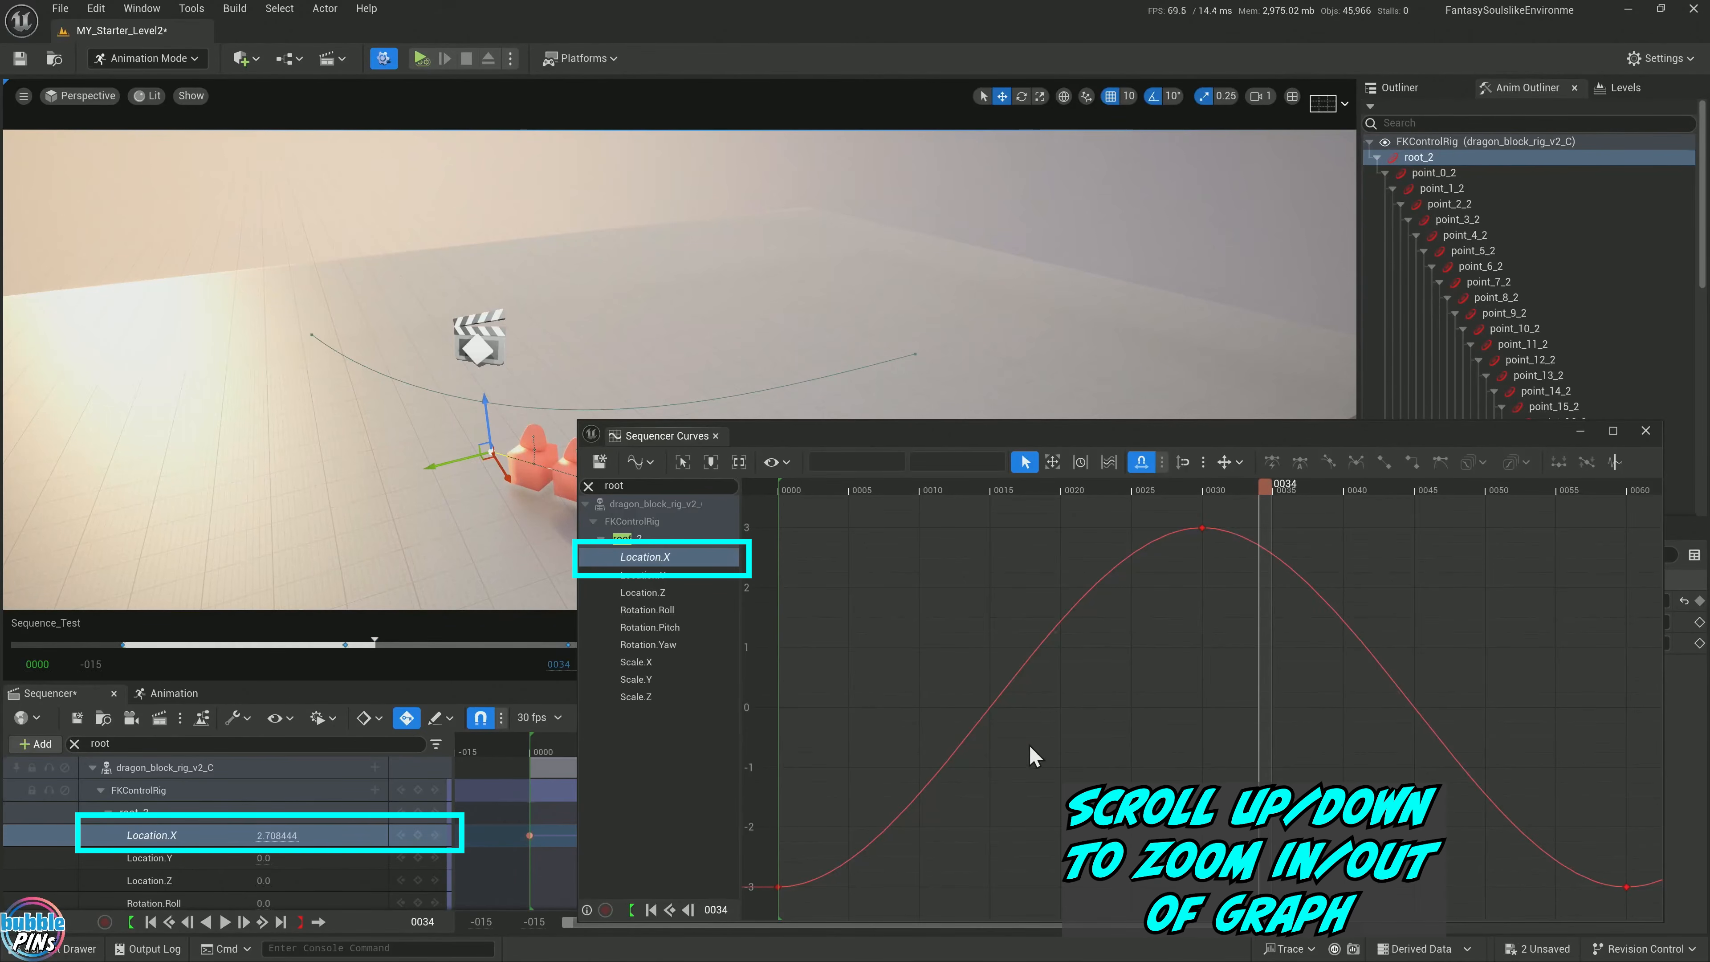
scroll(1044, 730, down, 6)
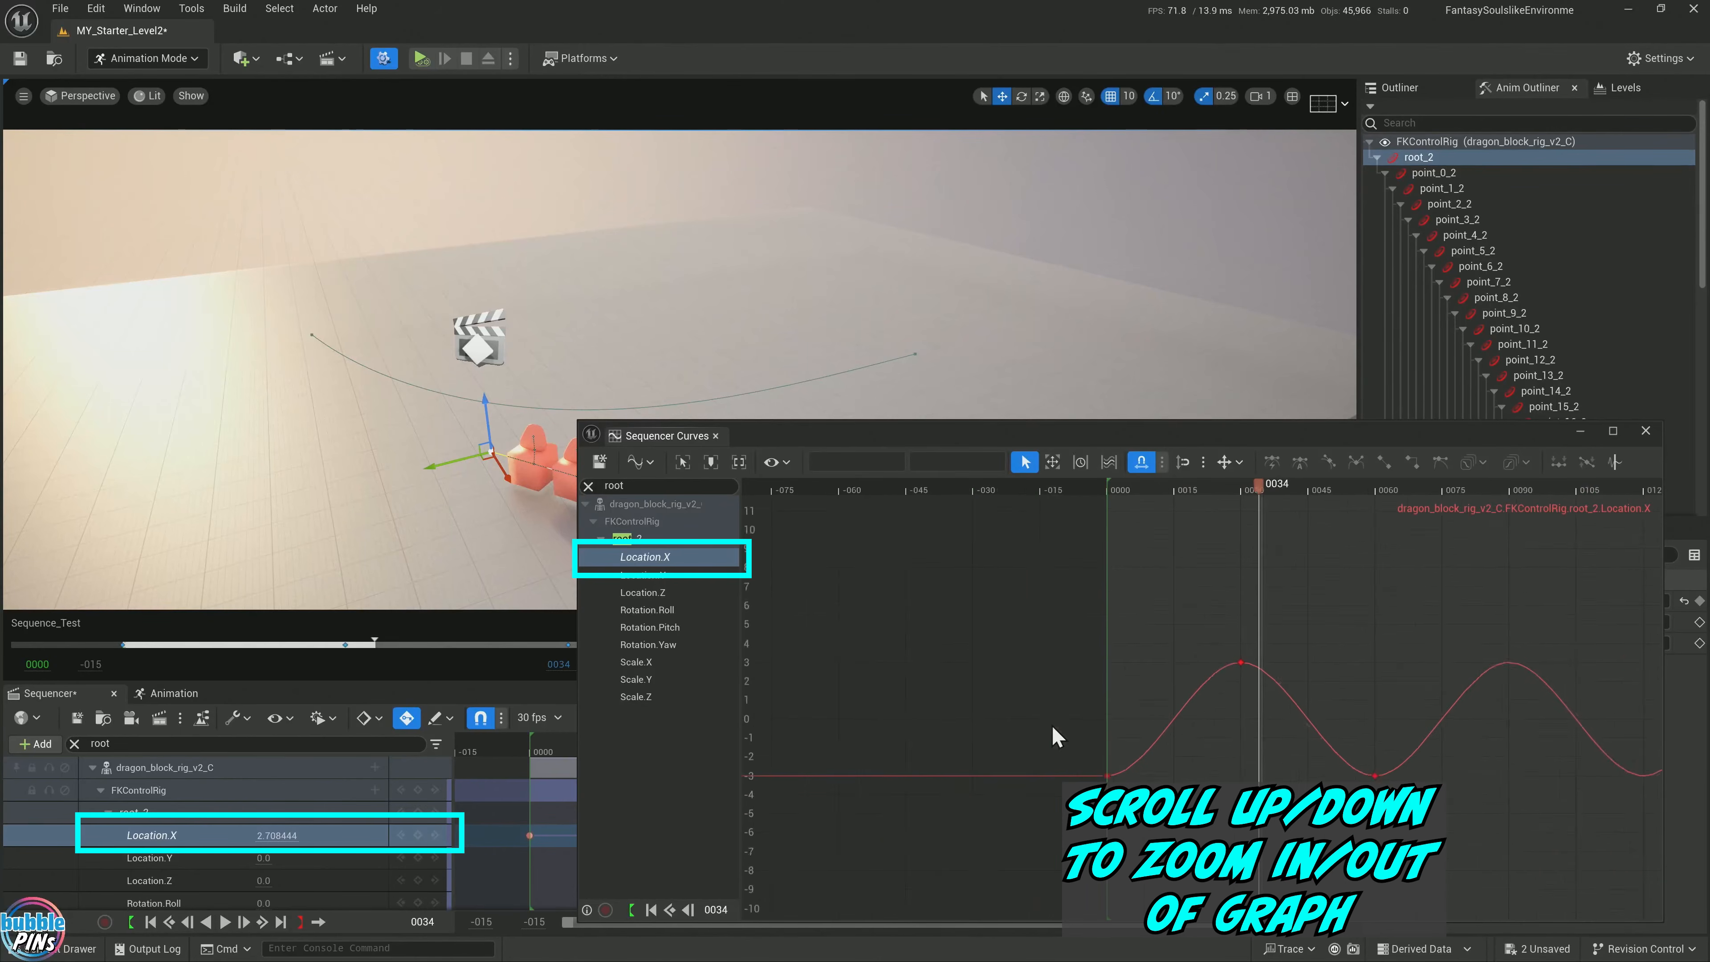
right_drag(1457, 619, 1146, 609)
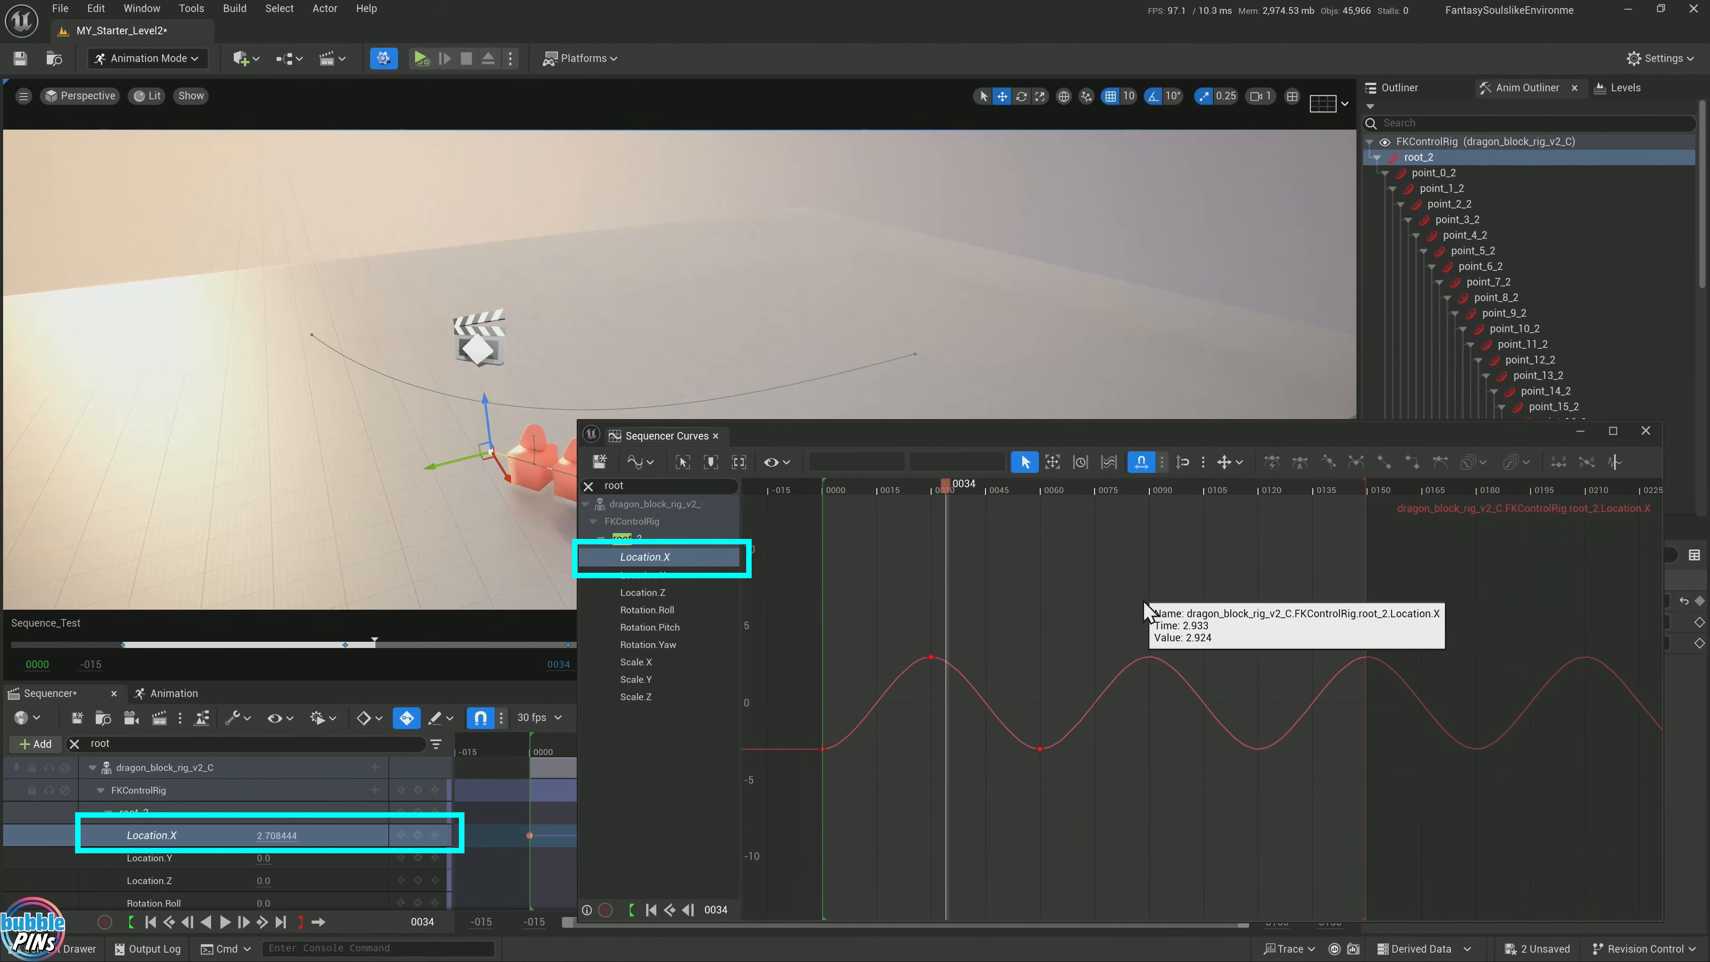
drag(883, 495, 1037, 558)
drag(781, 650, 1069, 793)
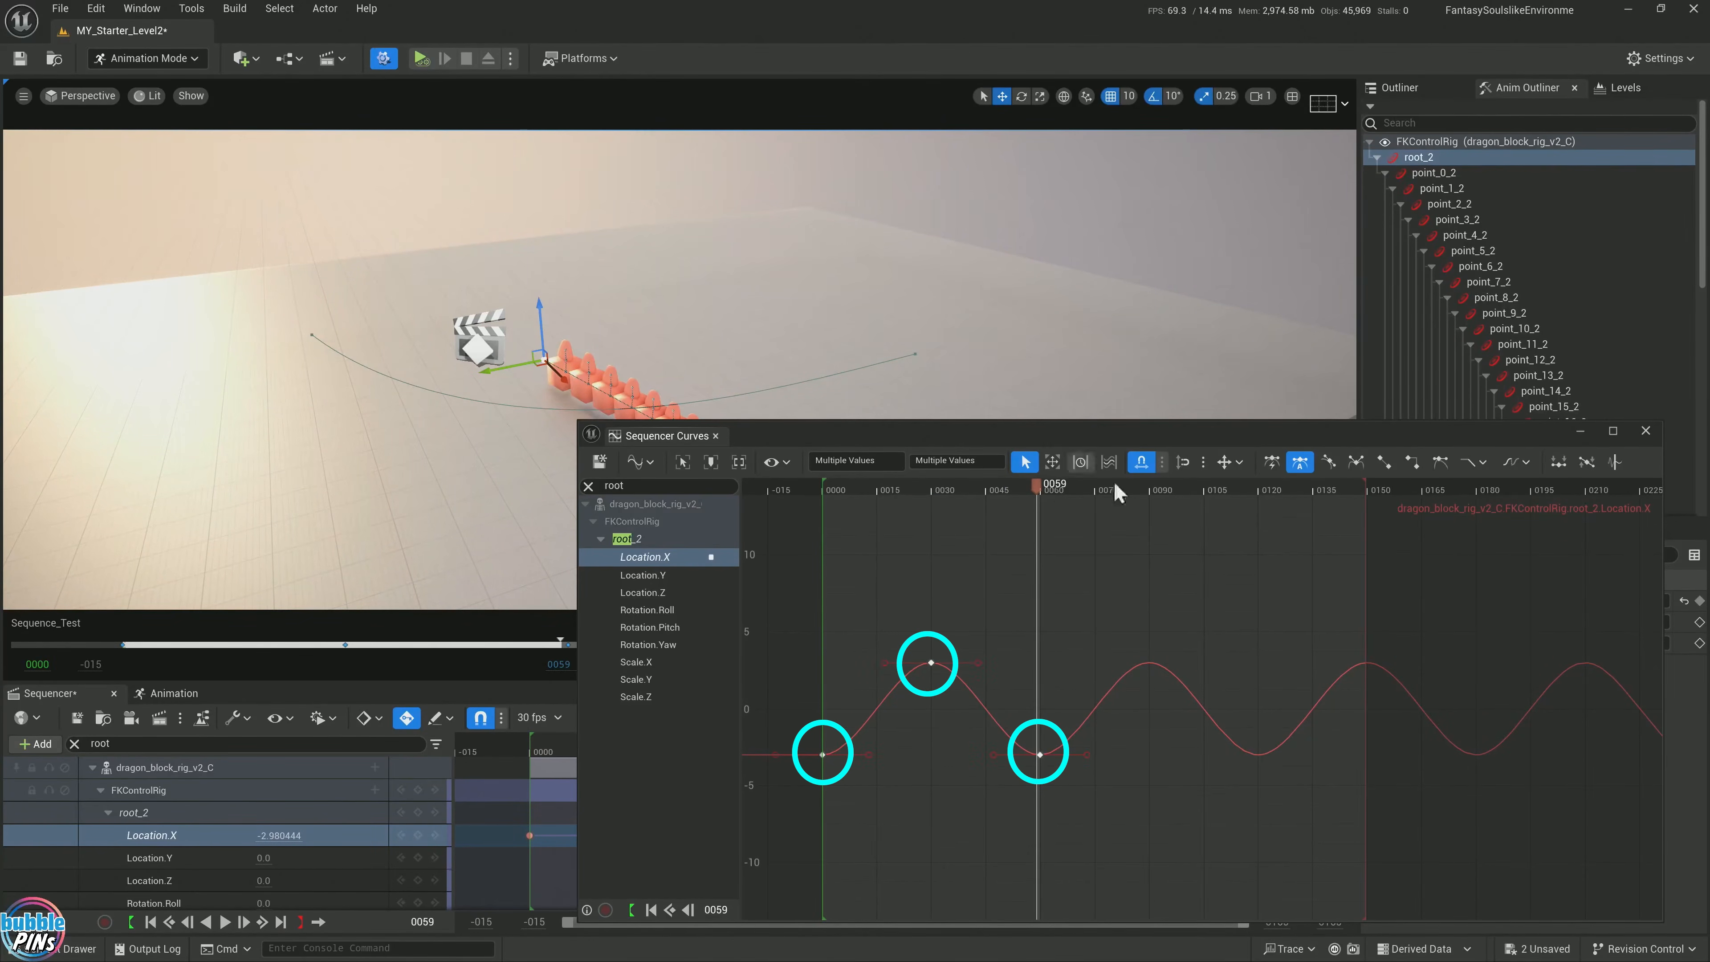
click(1052, 463)
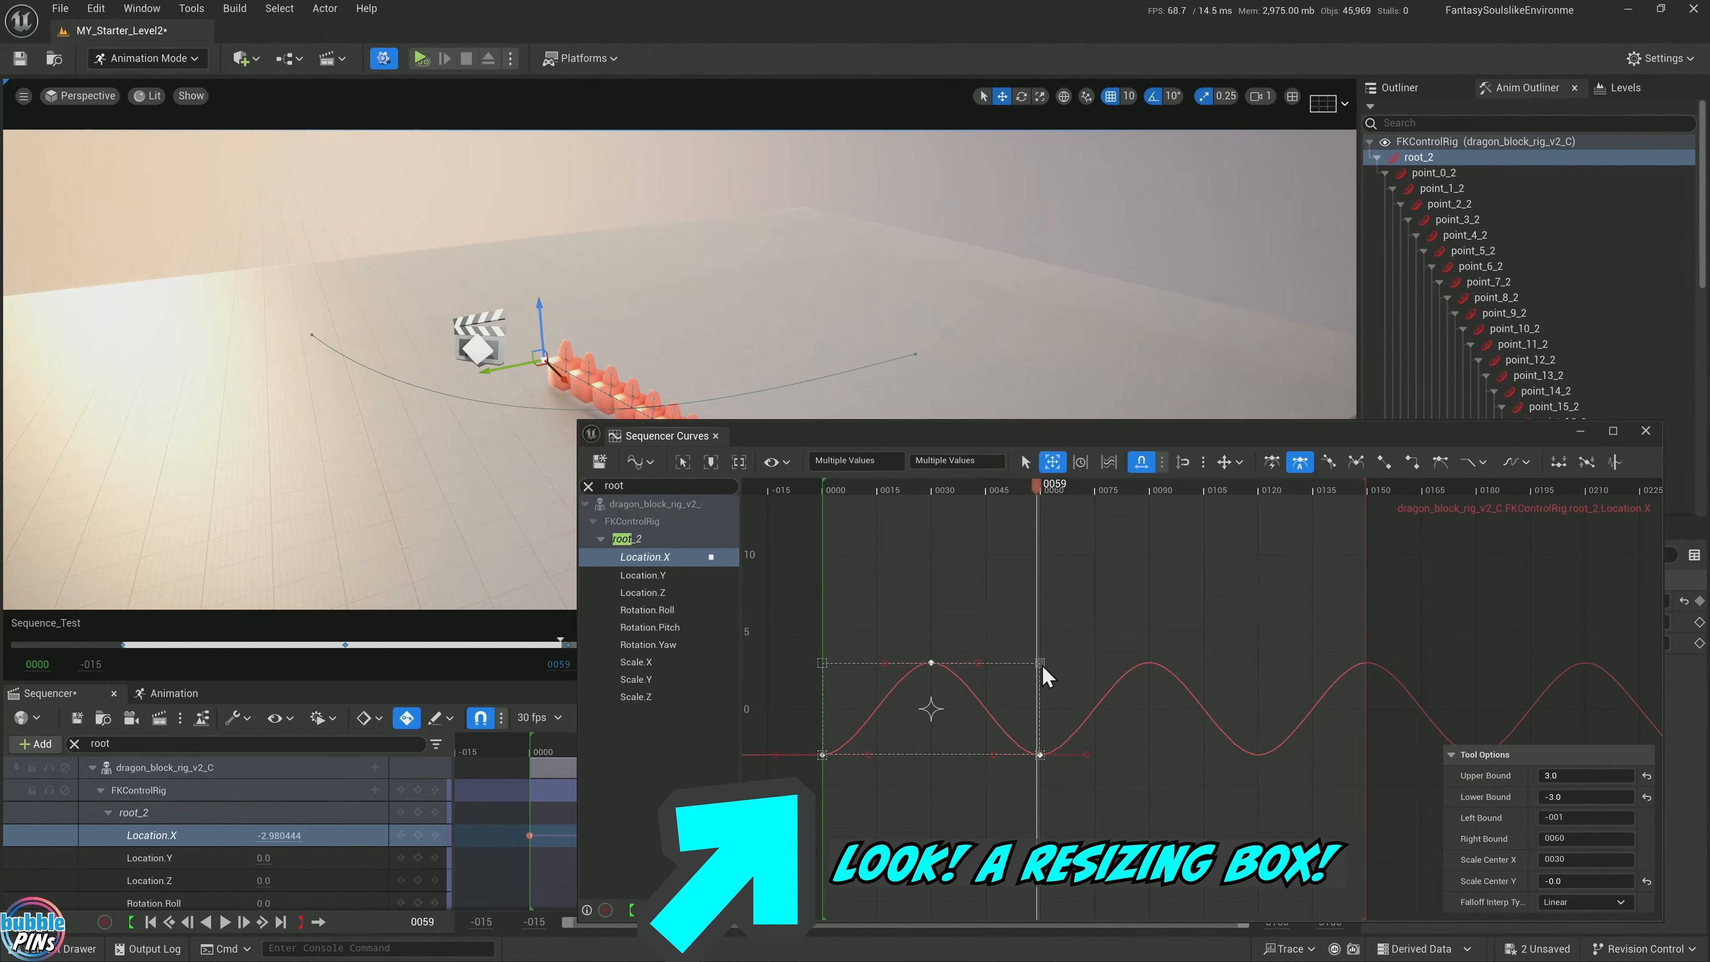
Try scaling the three keys inward to frames 11 and 47, and undo the key transform
drag(1040, 663, 996, 660)
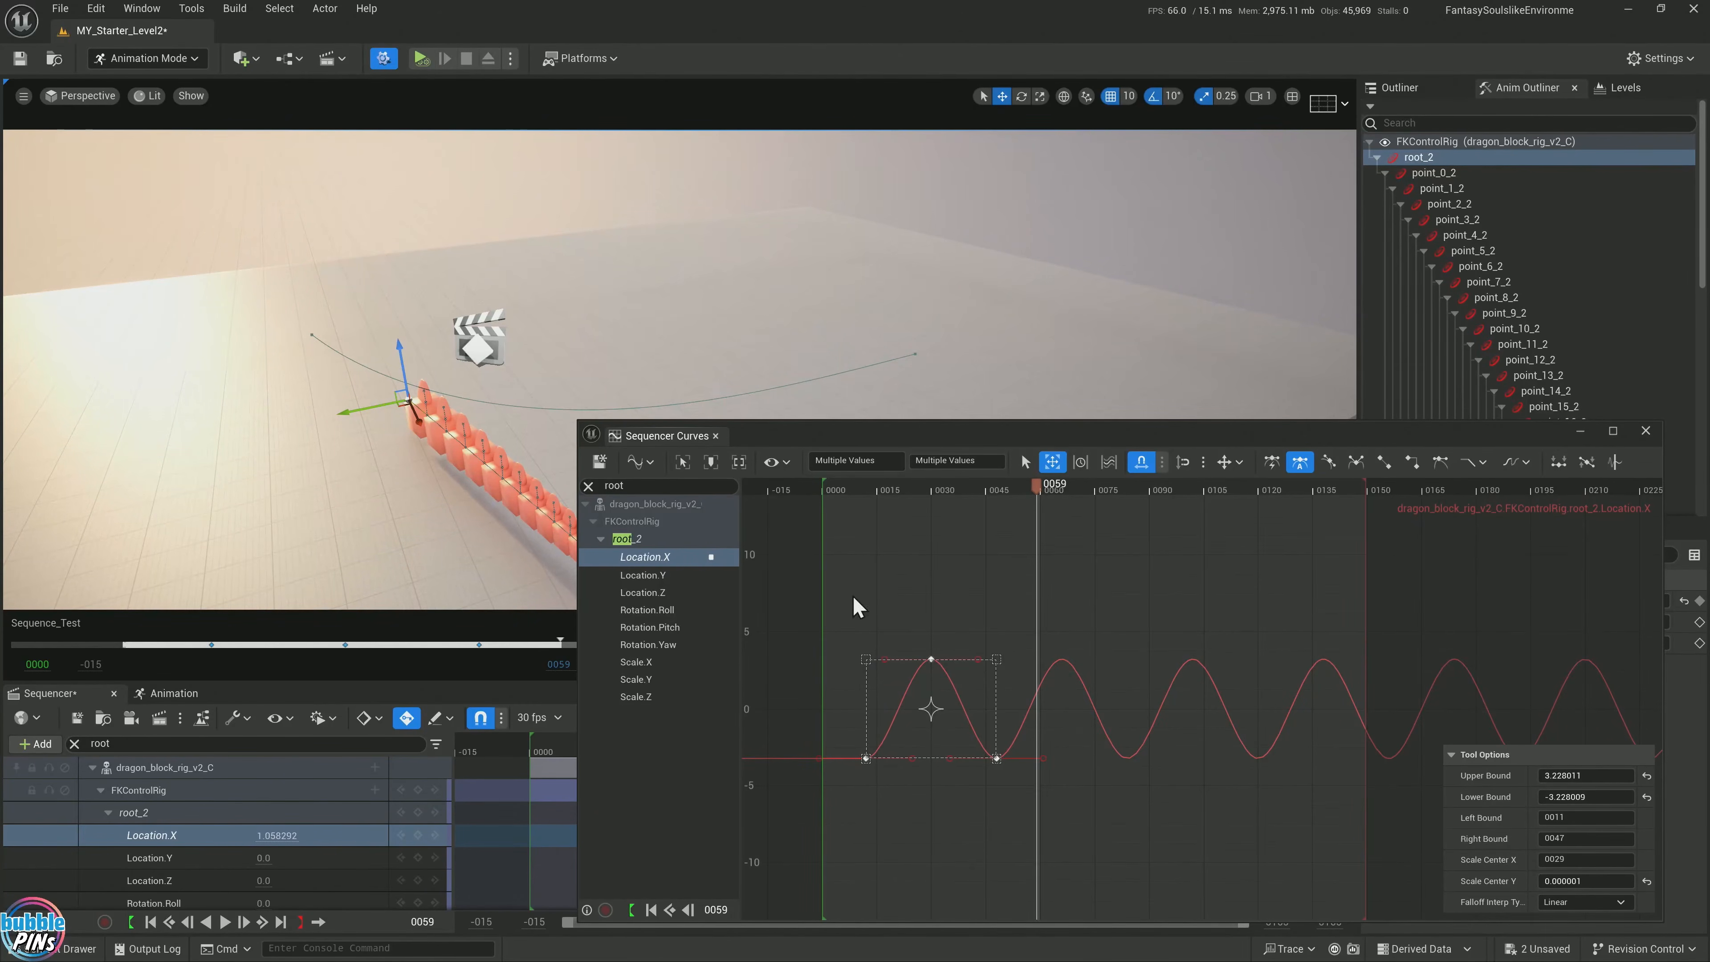
mouse_move(867, 495)
mouse_down()
mouse_move(817, 492)
mouse_move(866, 492)
mouse_up()
key(ctrl+z)
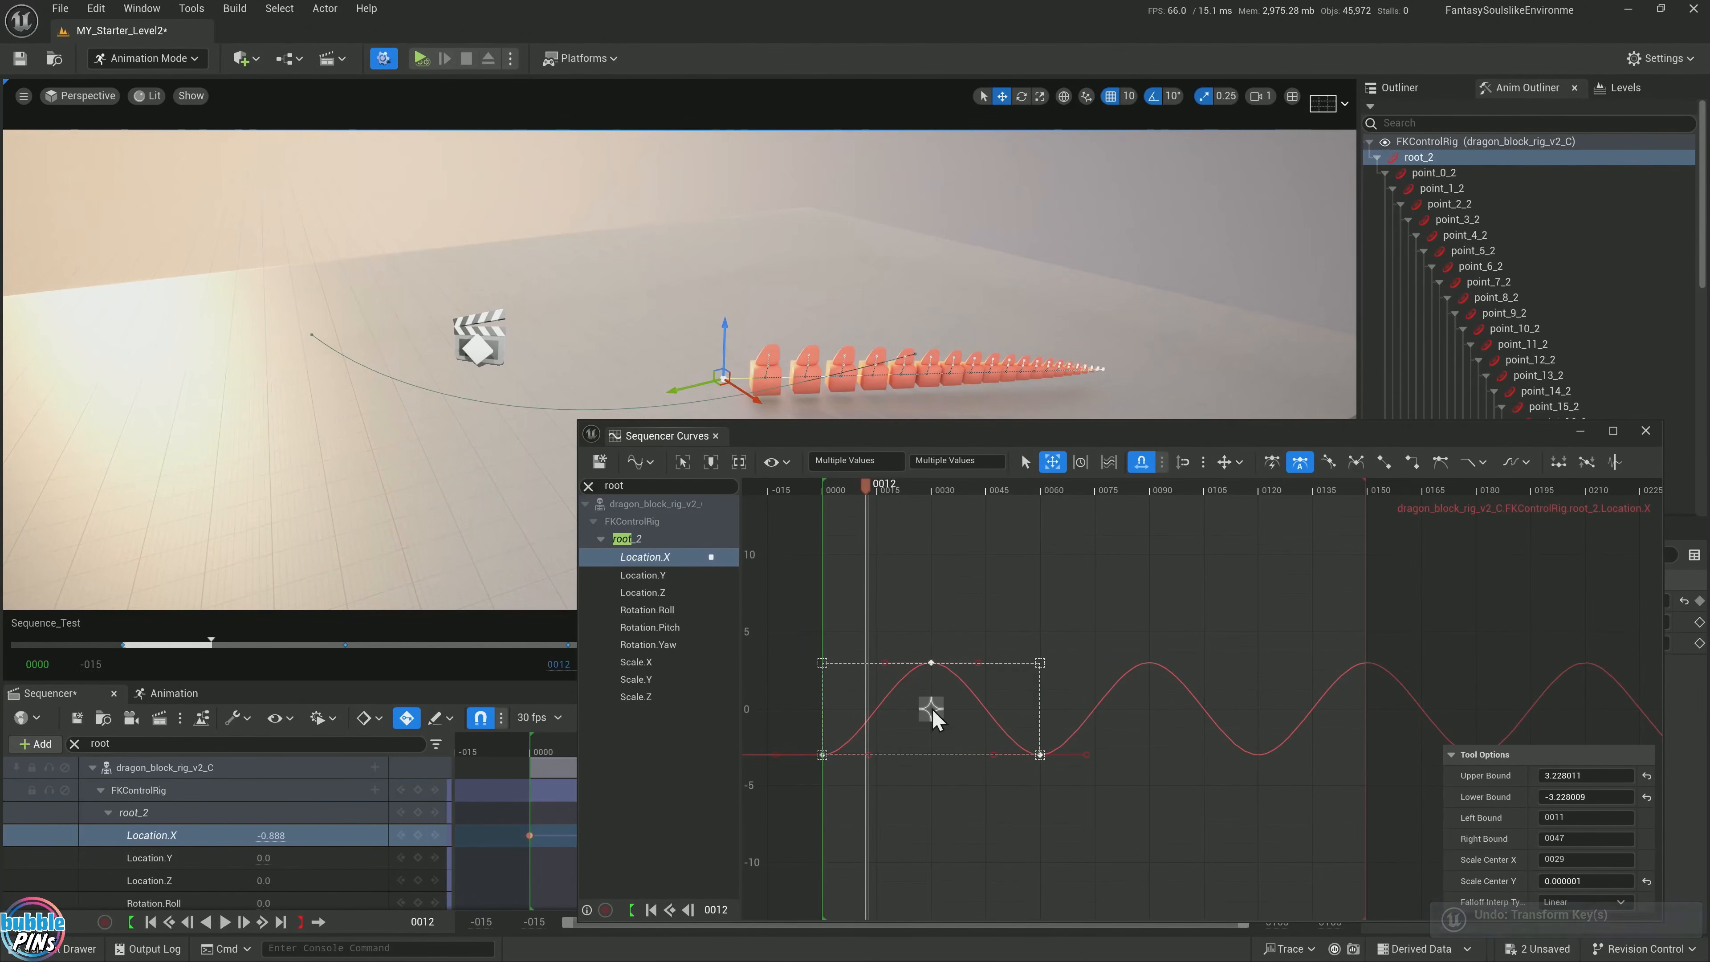
Move the scale center to the first key of root_2's Location.X curve and compress the three keys to end at about frame 21
drag(933, 712, 816, 715)
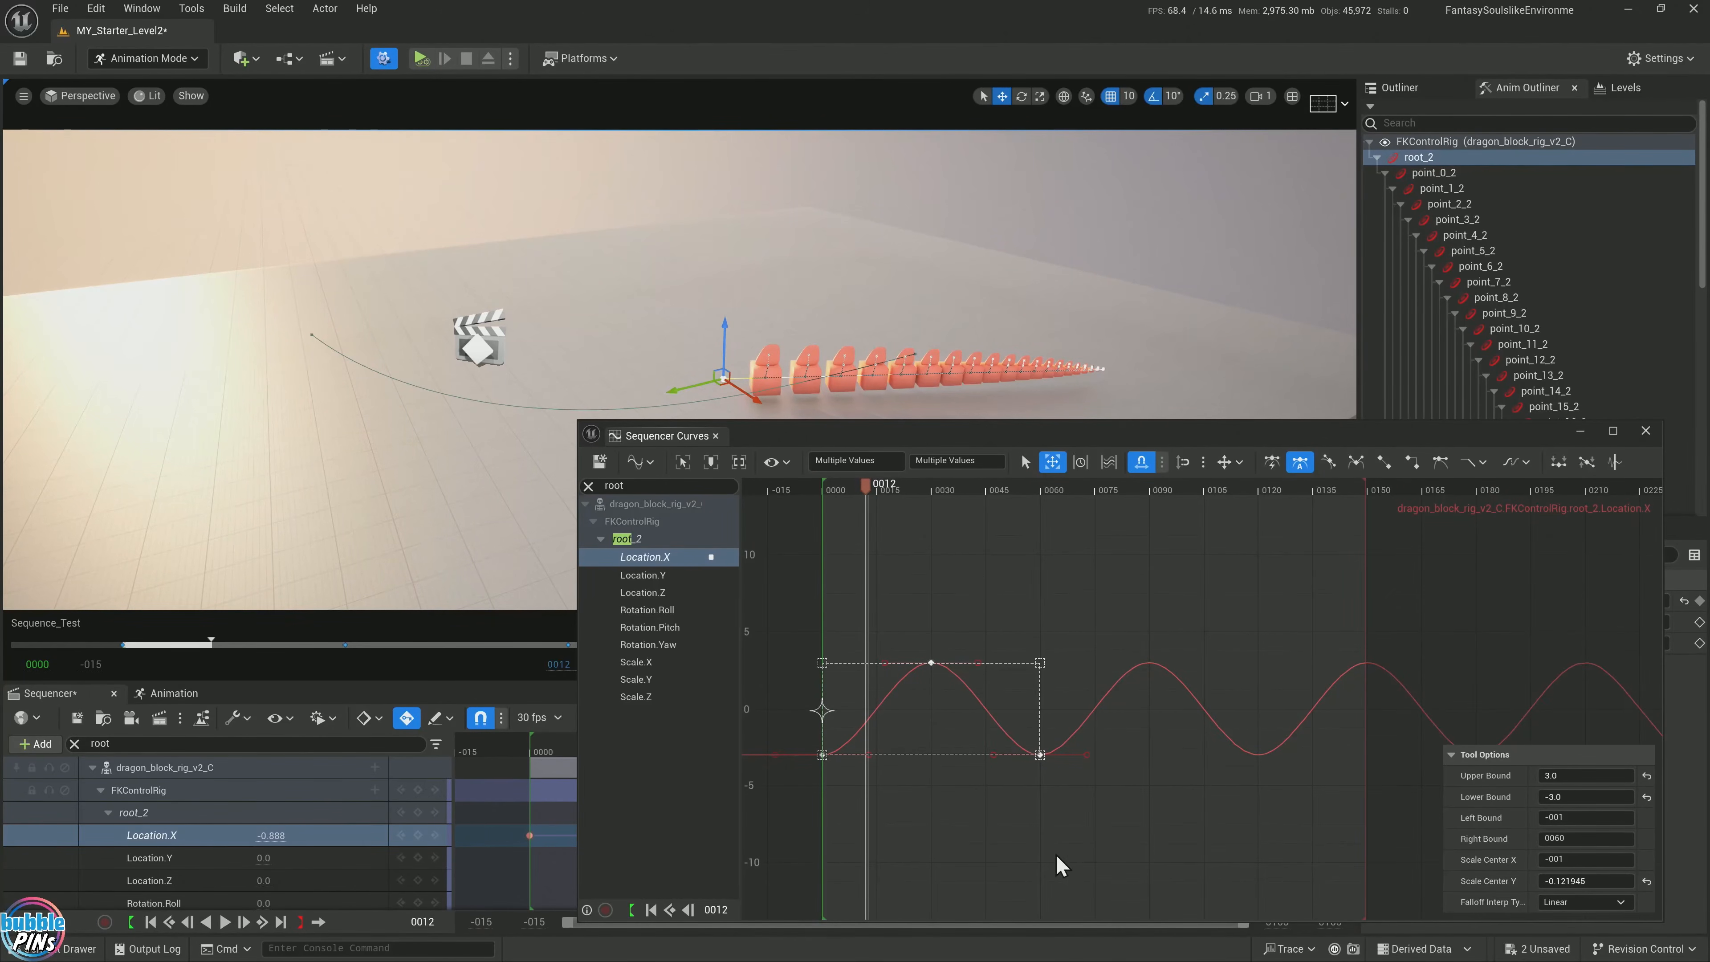
key(f)
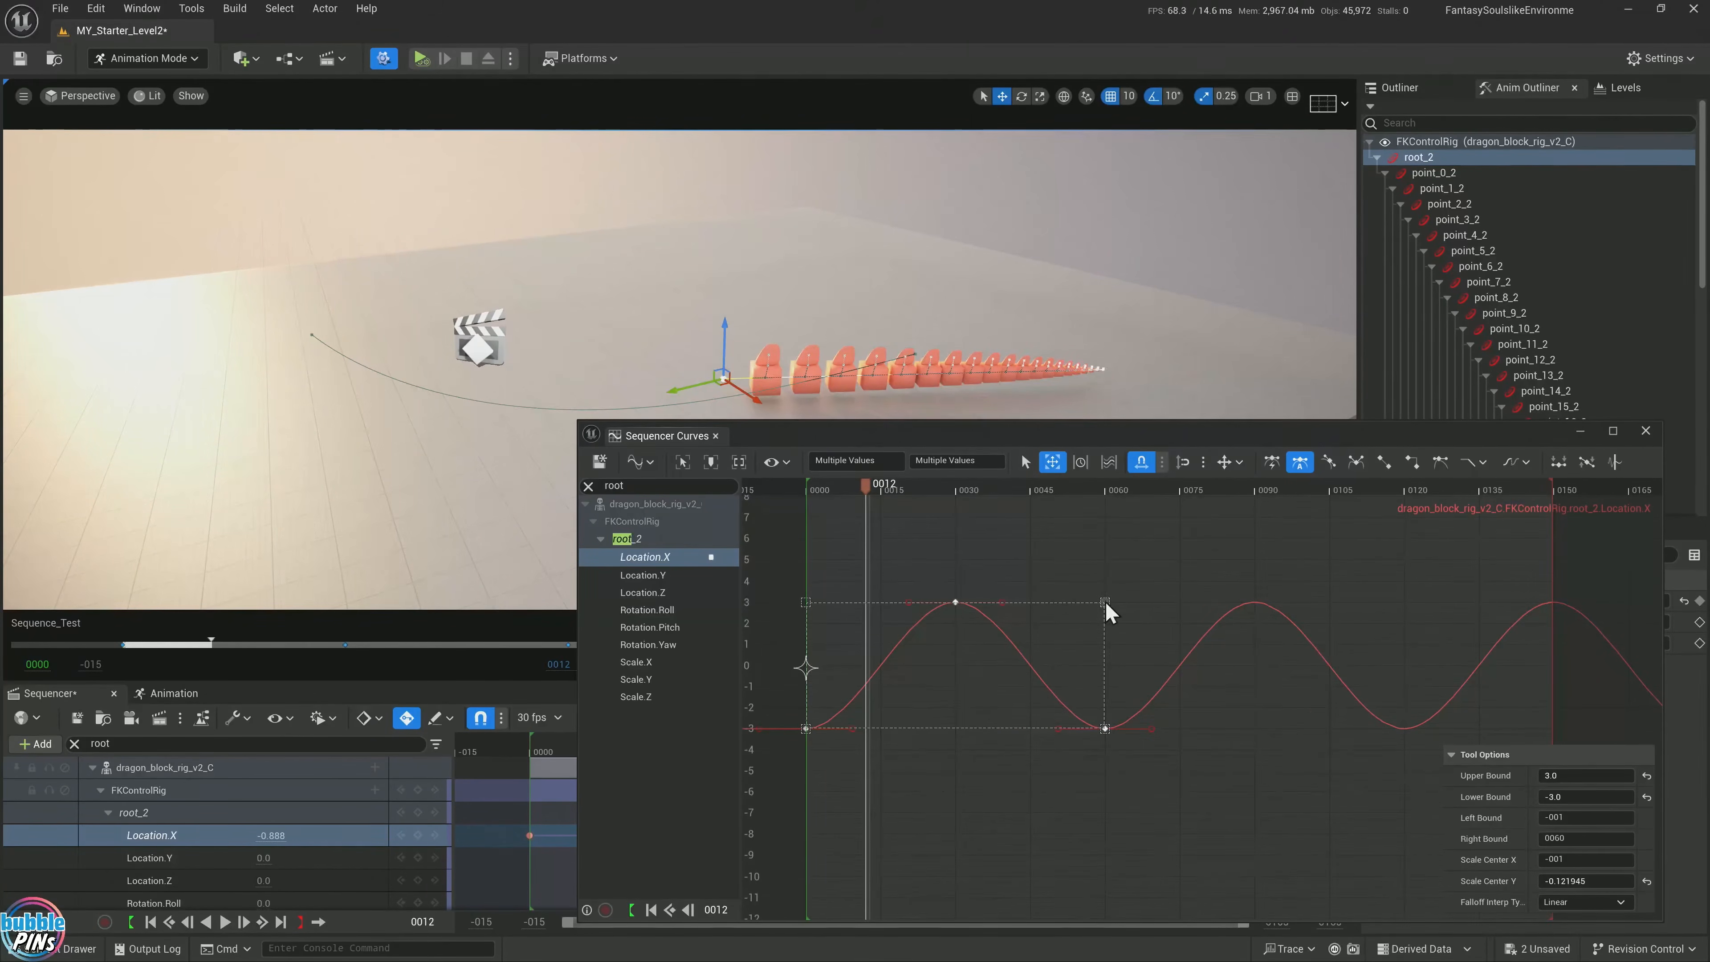
drag(1106, 611, 1005, 609)
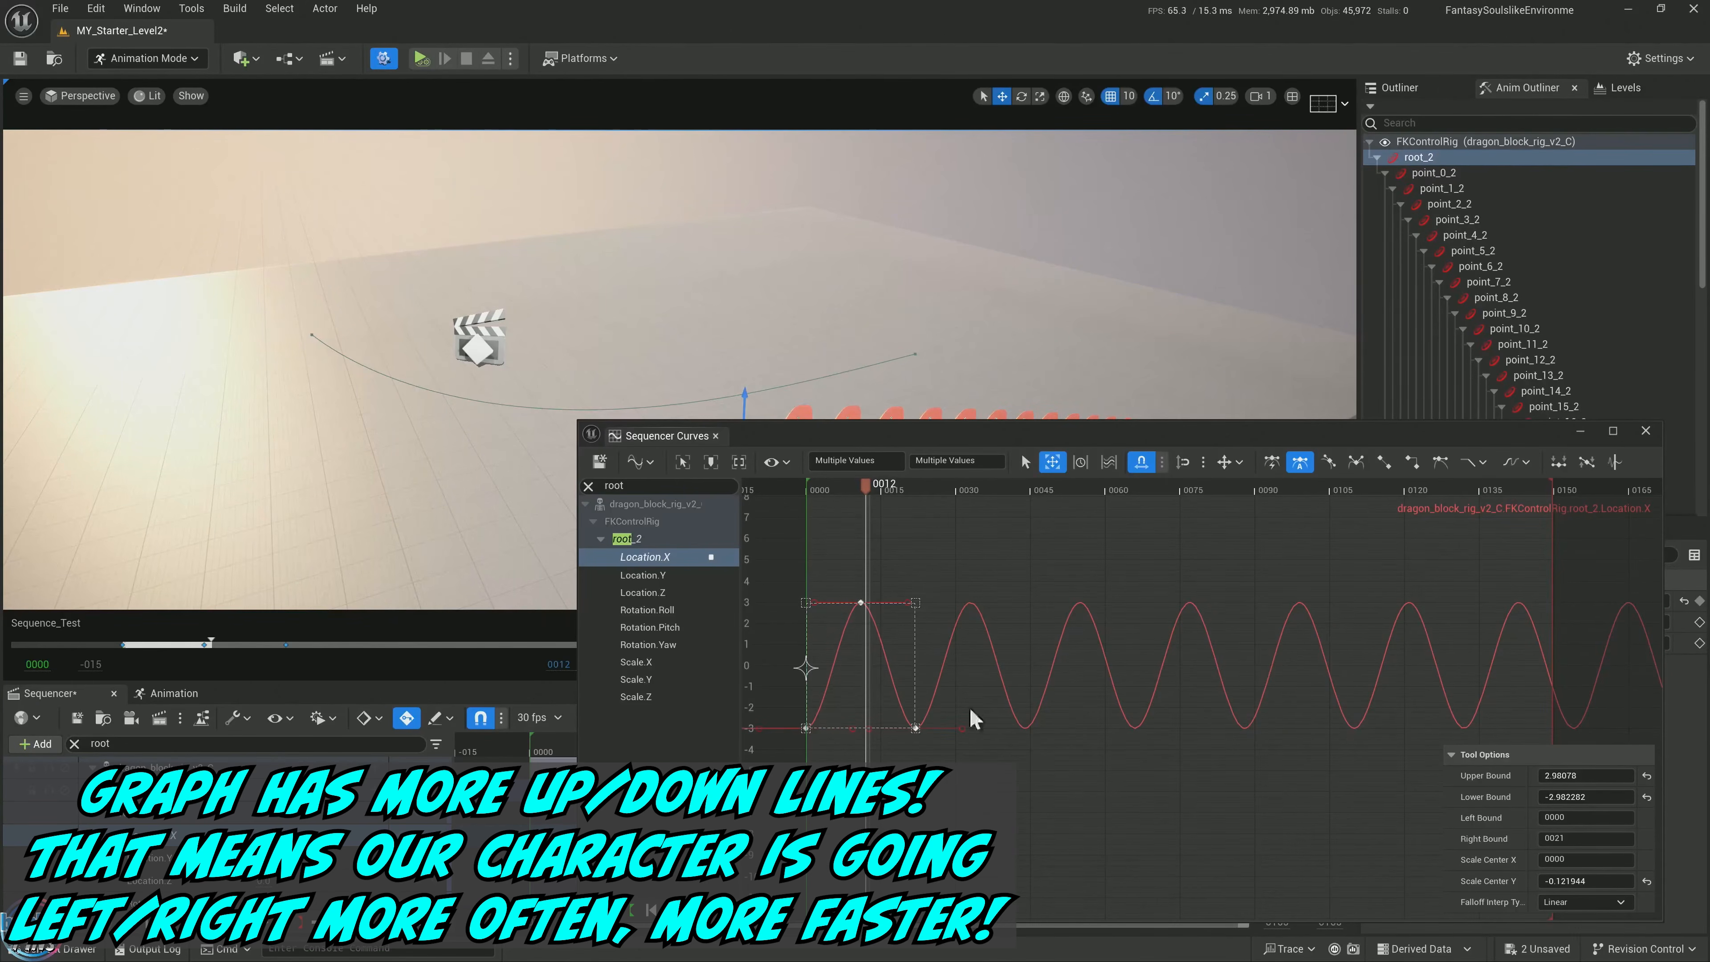
Close the curve editor and clear the "root" filter from the Sequencer tracks
drag(1033, 439, 1261, 690)
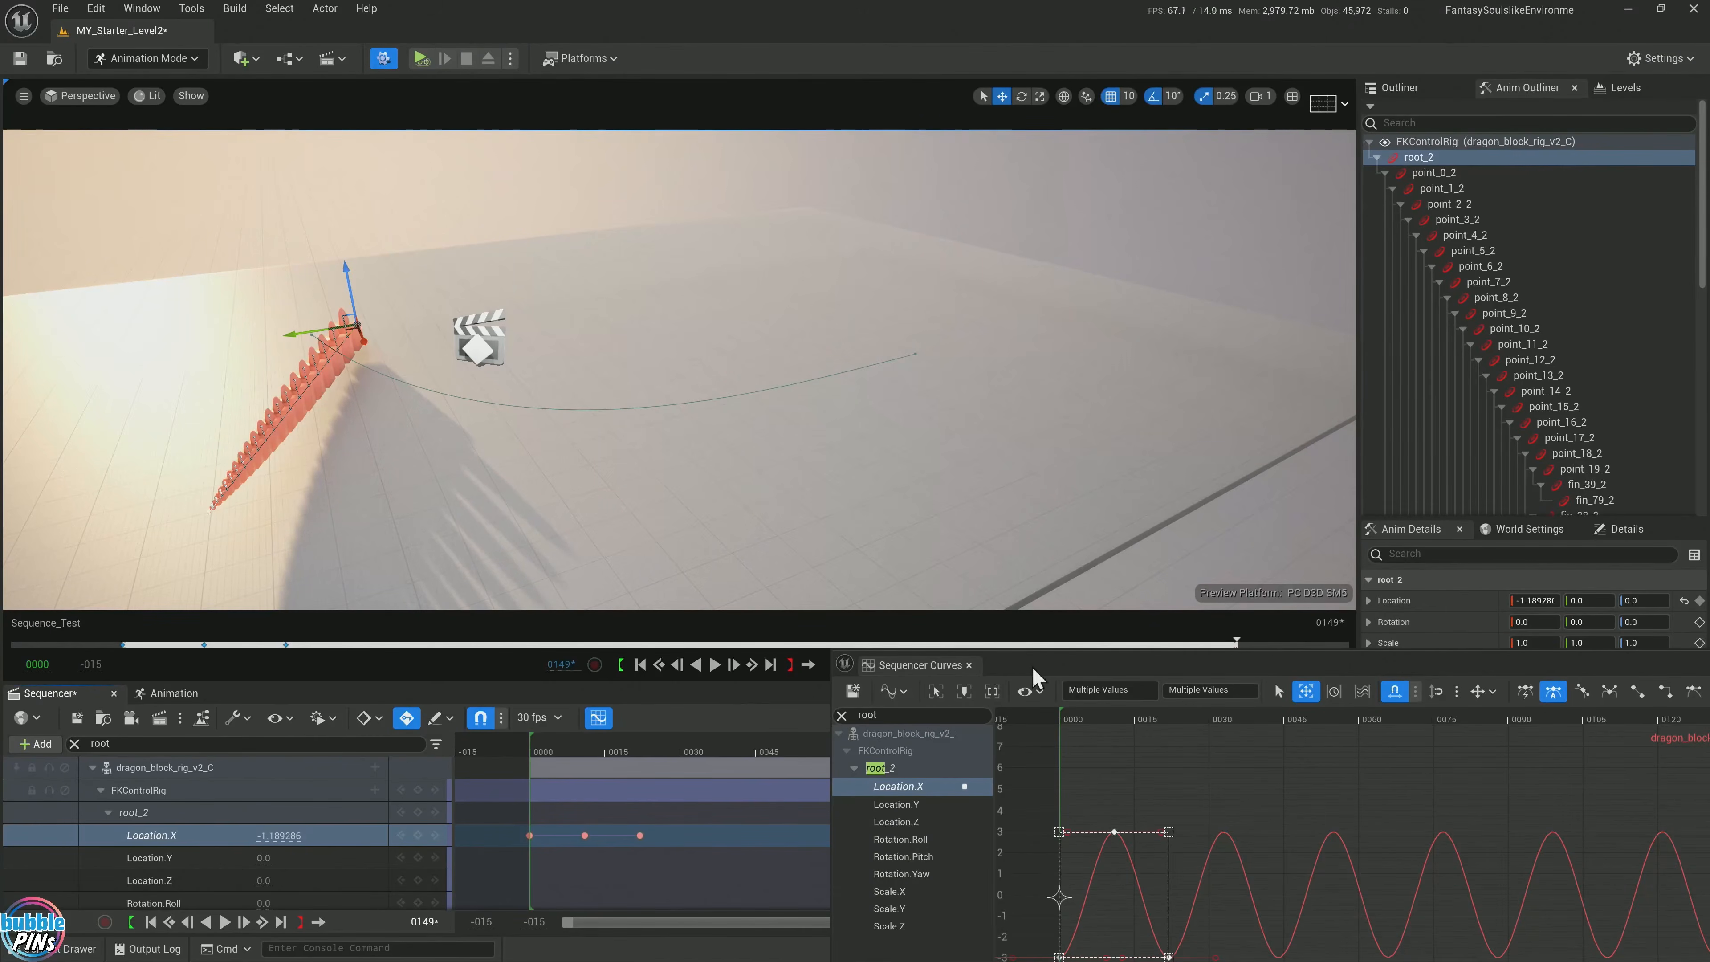
drag(1033, 667, 915, 536)
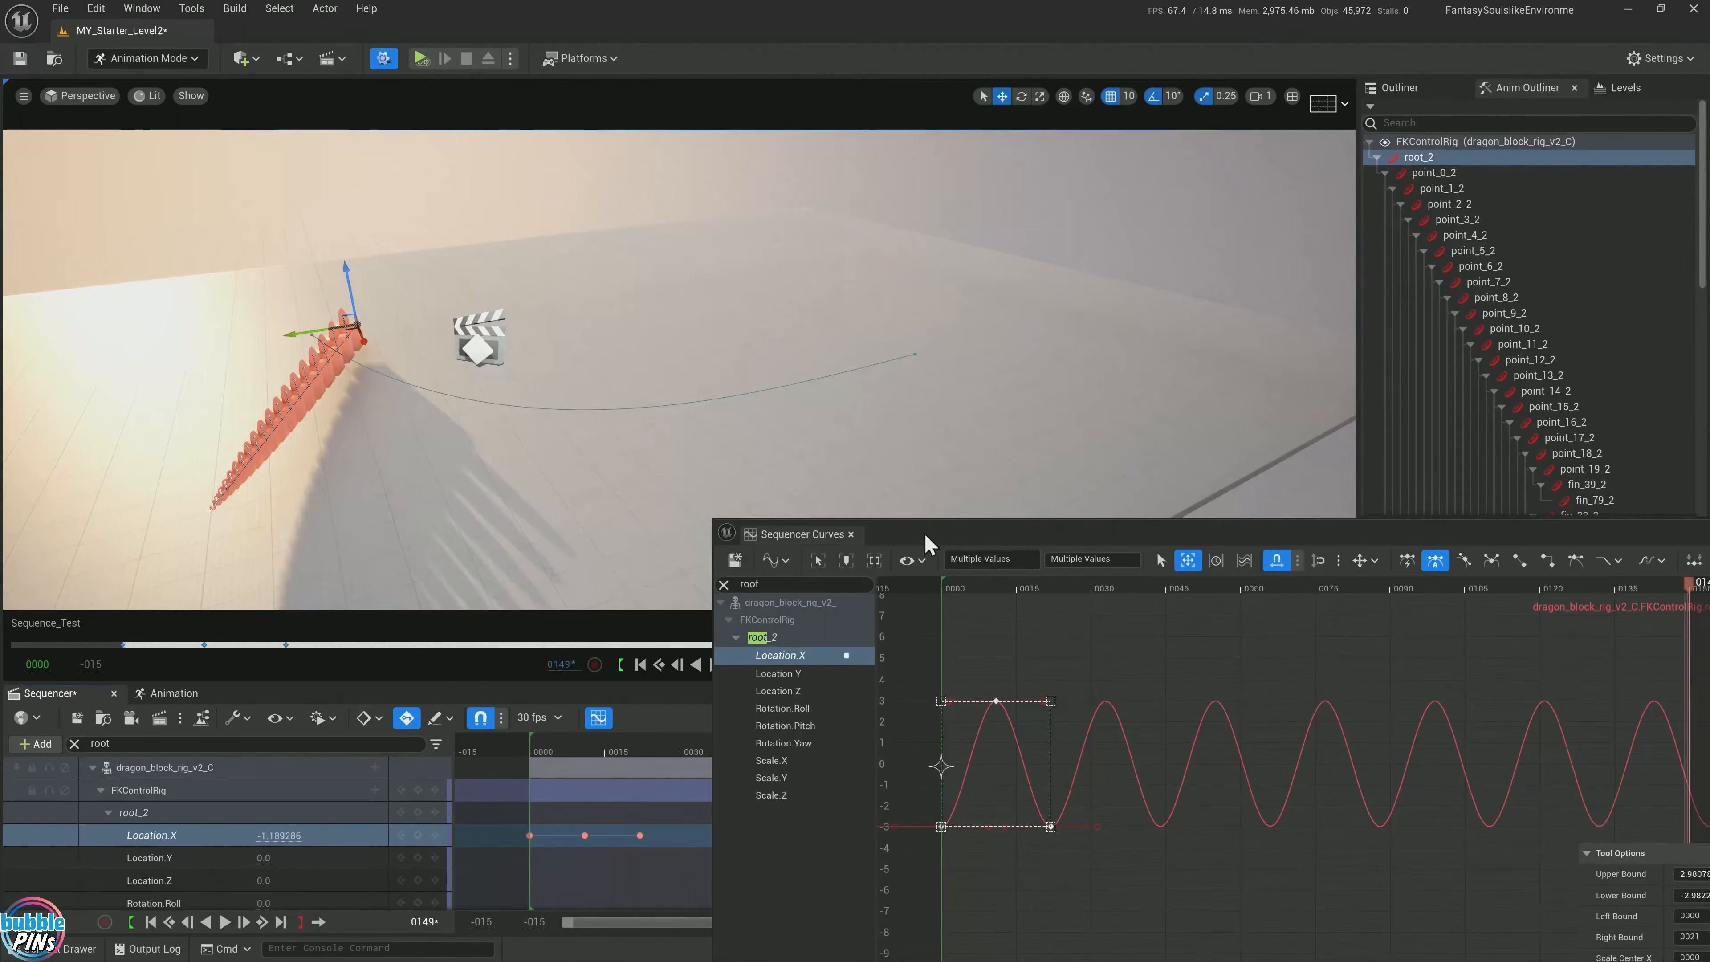
click(851, 534)
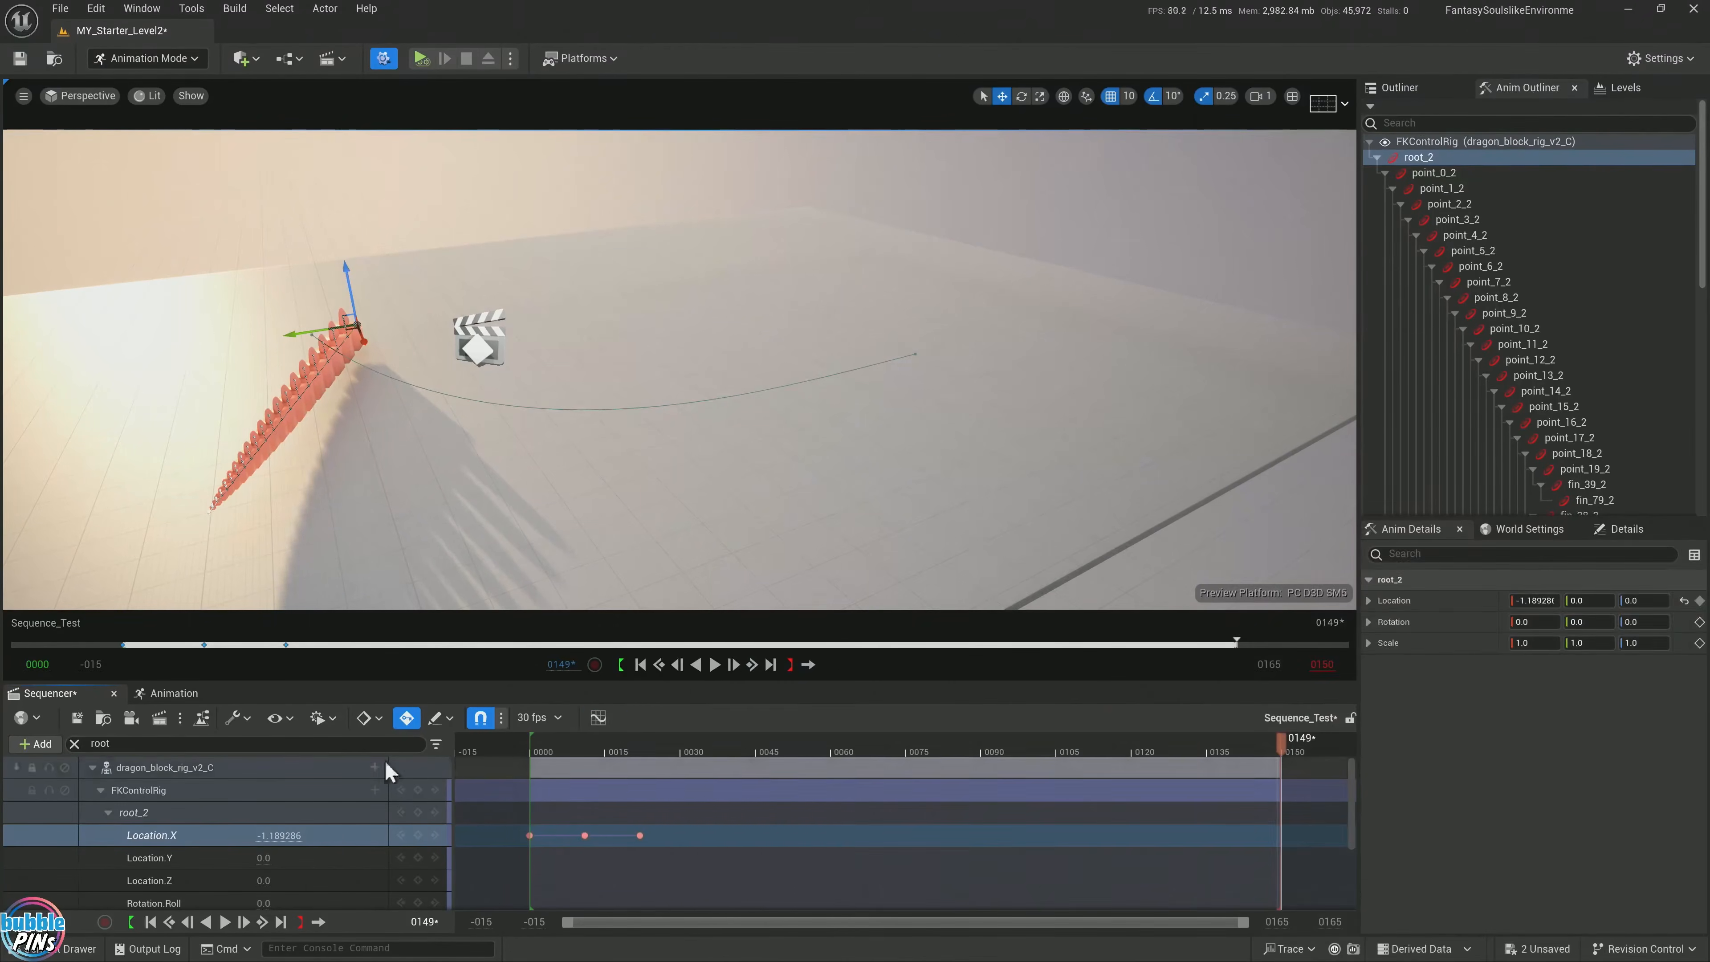
click(74, 743)
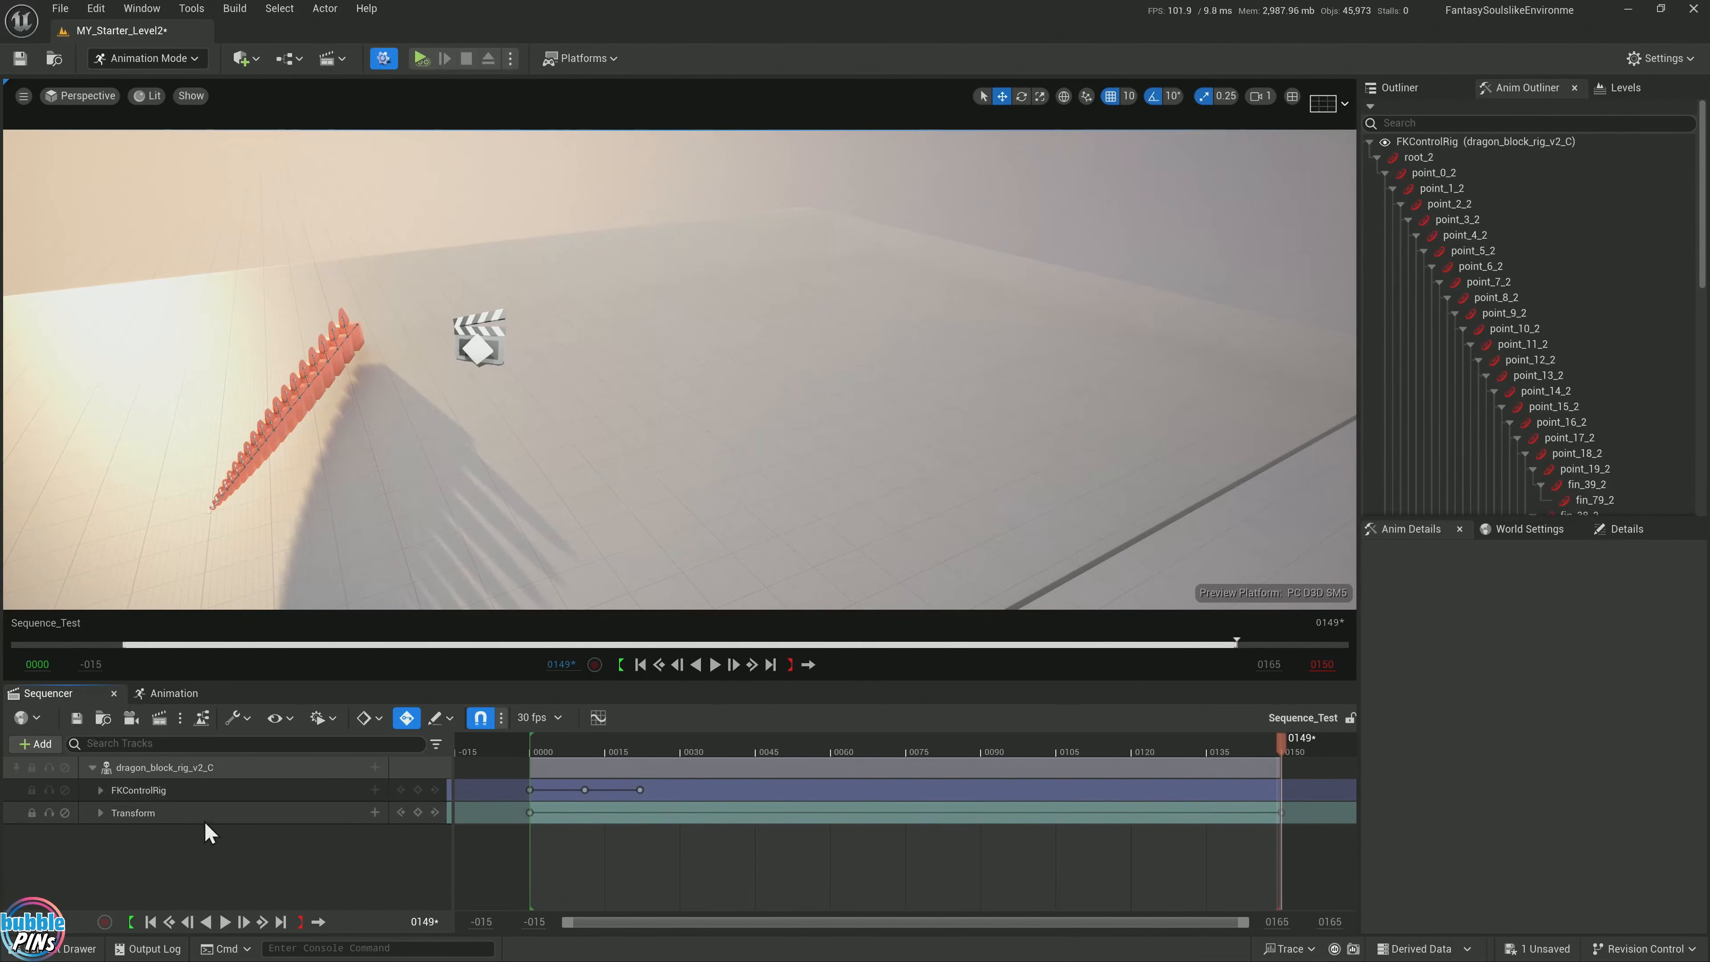
Mute the FKControlRig track to check the Transform motion alone, and delete the FKControlRig track
click(64, 790)
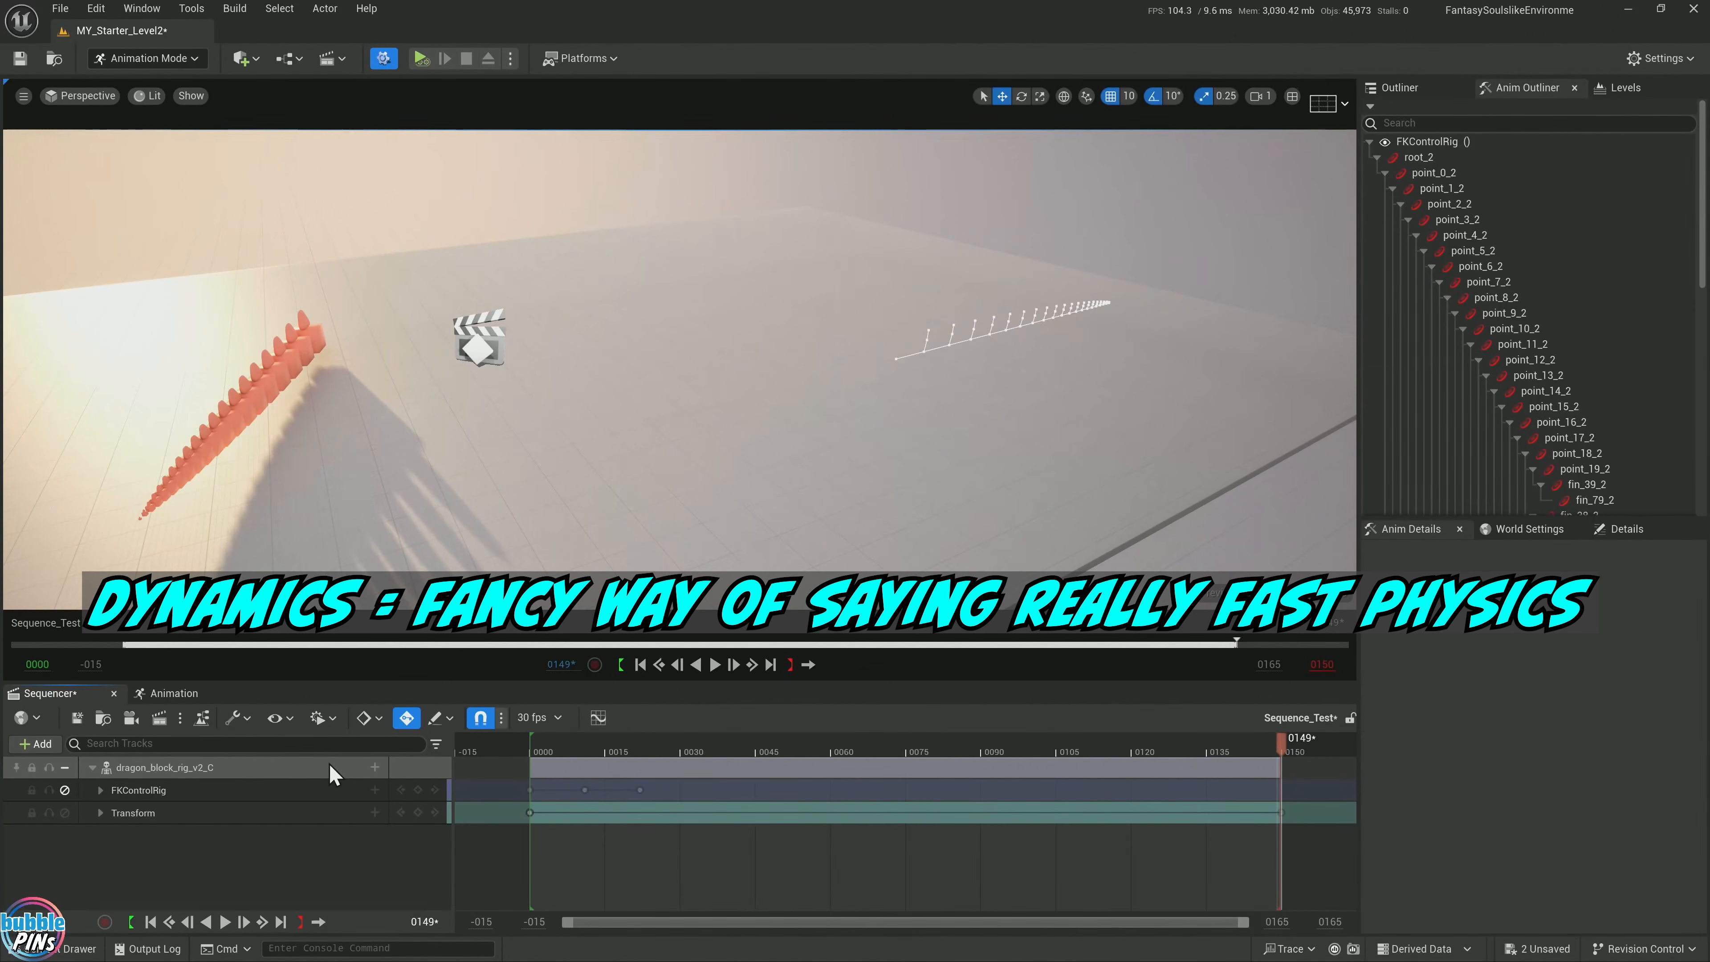
click(549, 746)
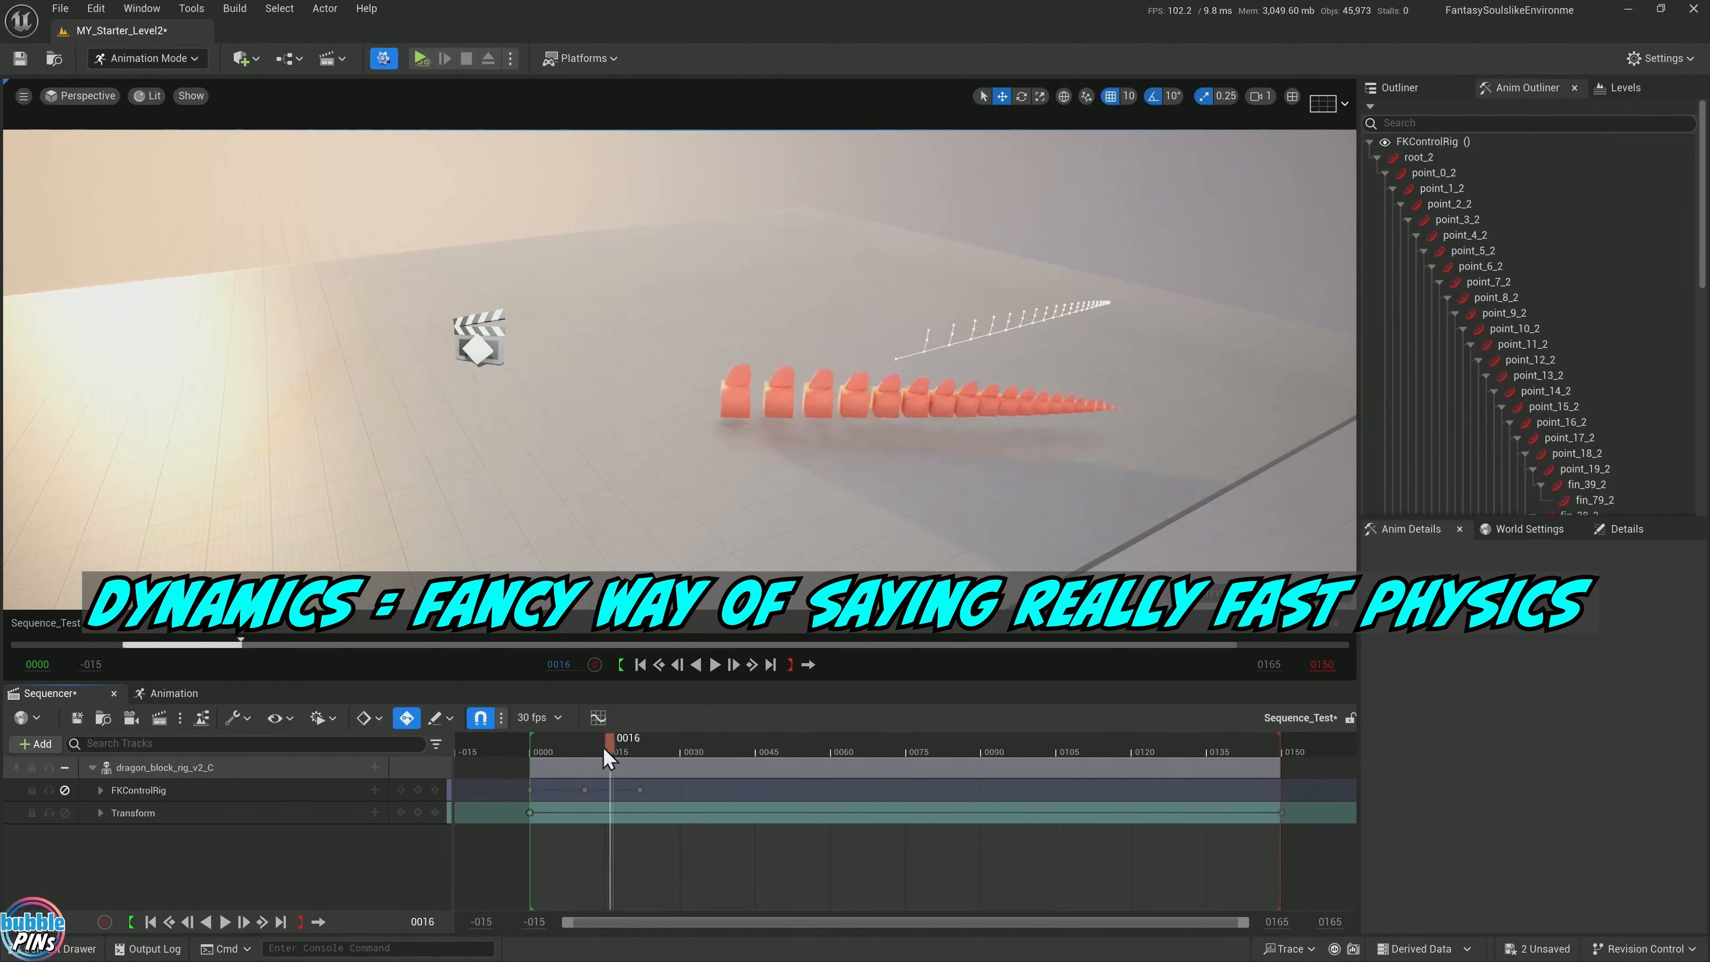
click(155, 790)
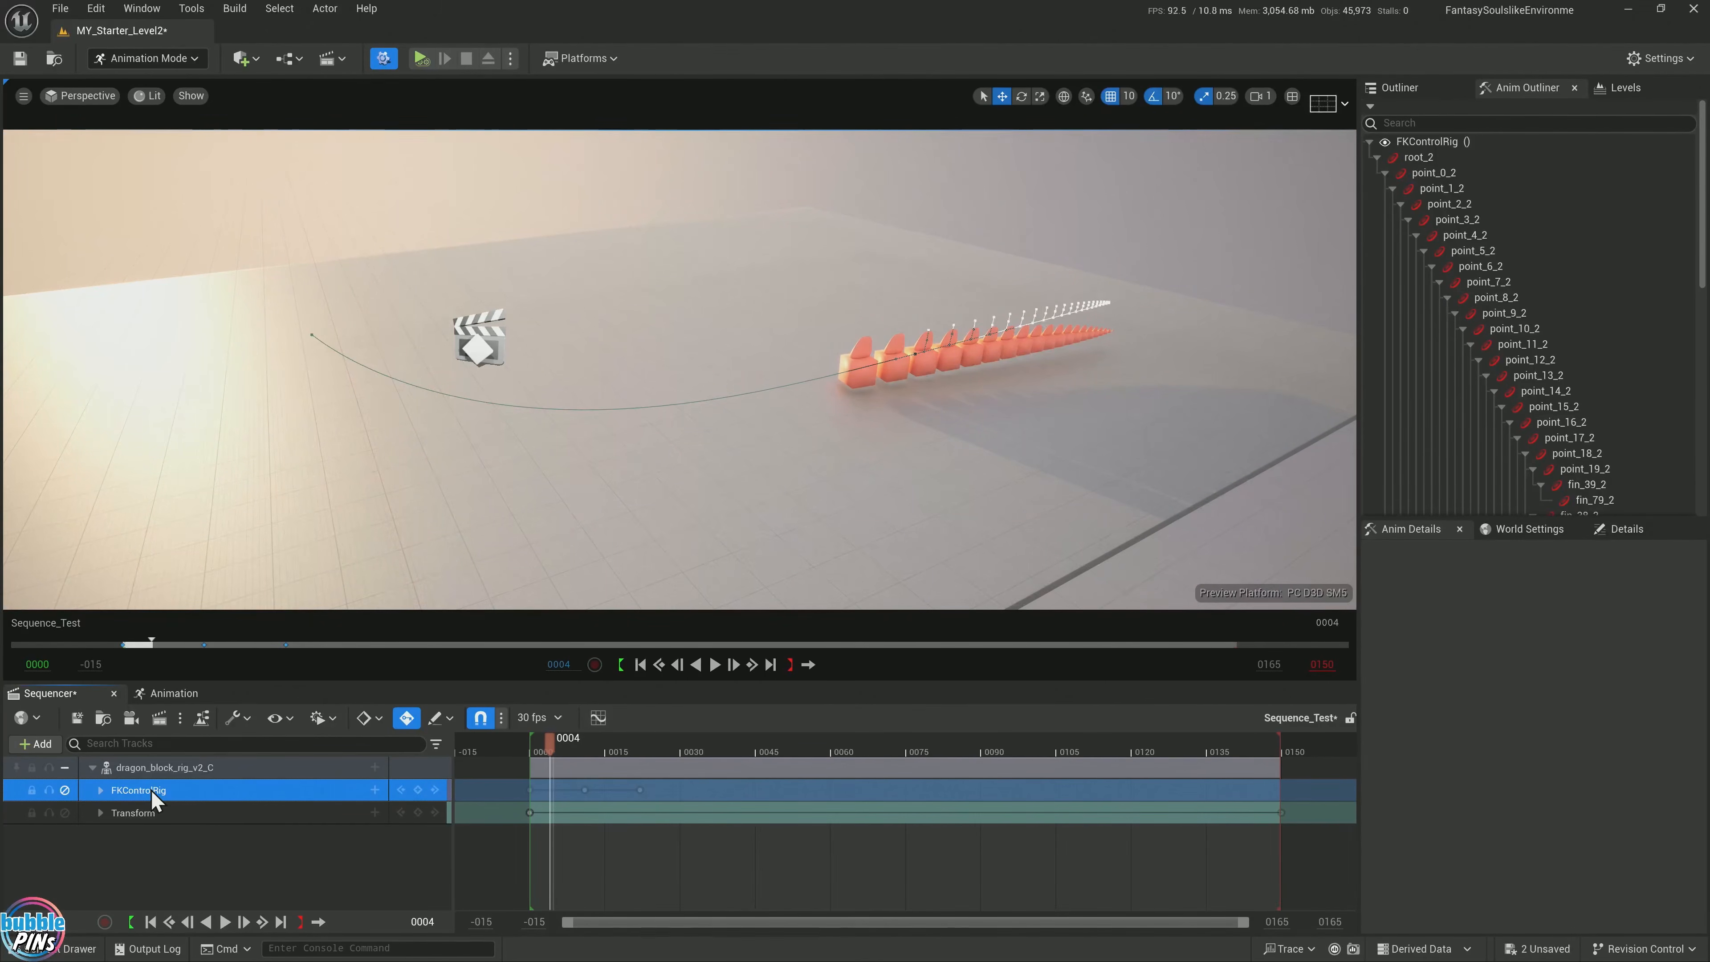
key(Delete)
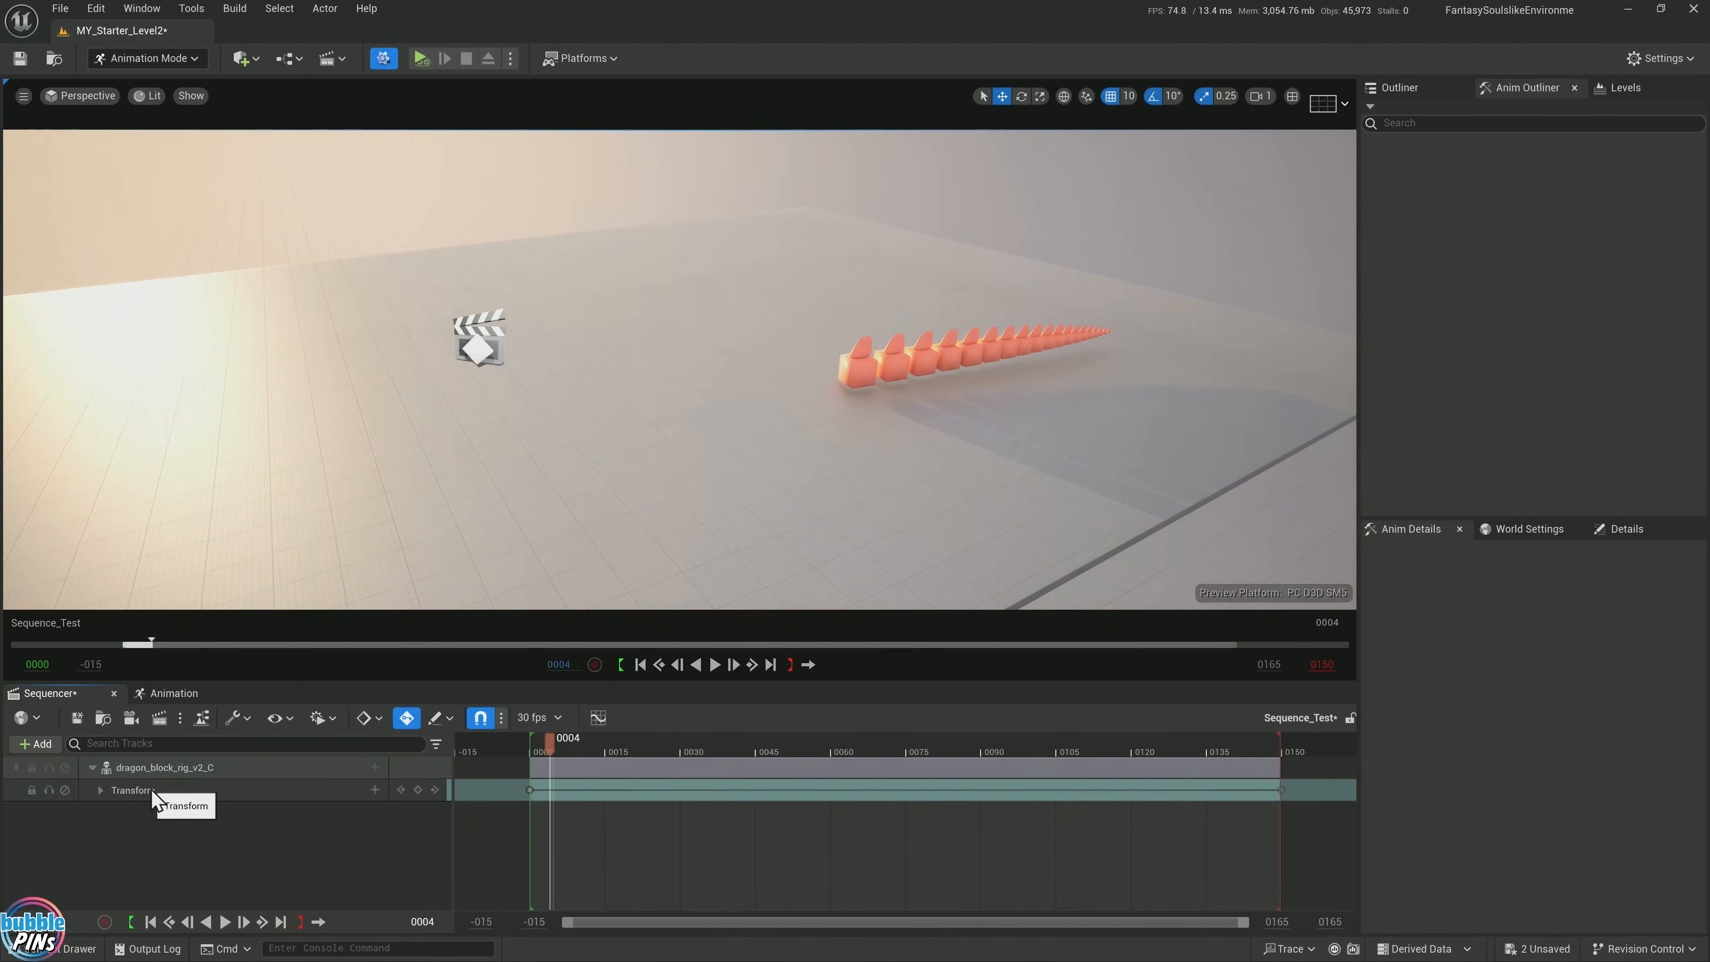
Add the dragon_block_rig_v2_C_CtrlRig1 control rig class to dragon_block_rig_v2_C and mute its Transform track
click(181, 770)
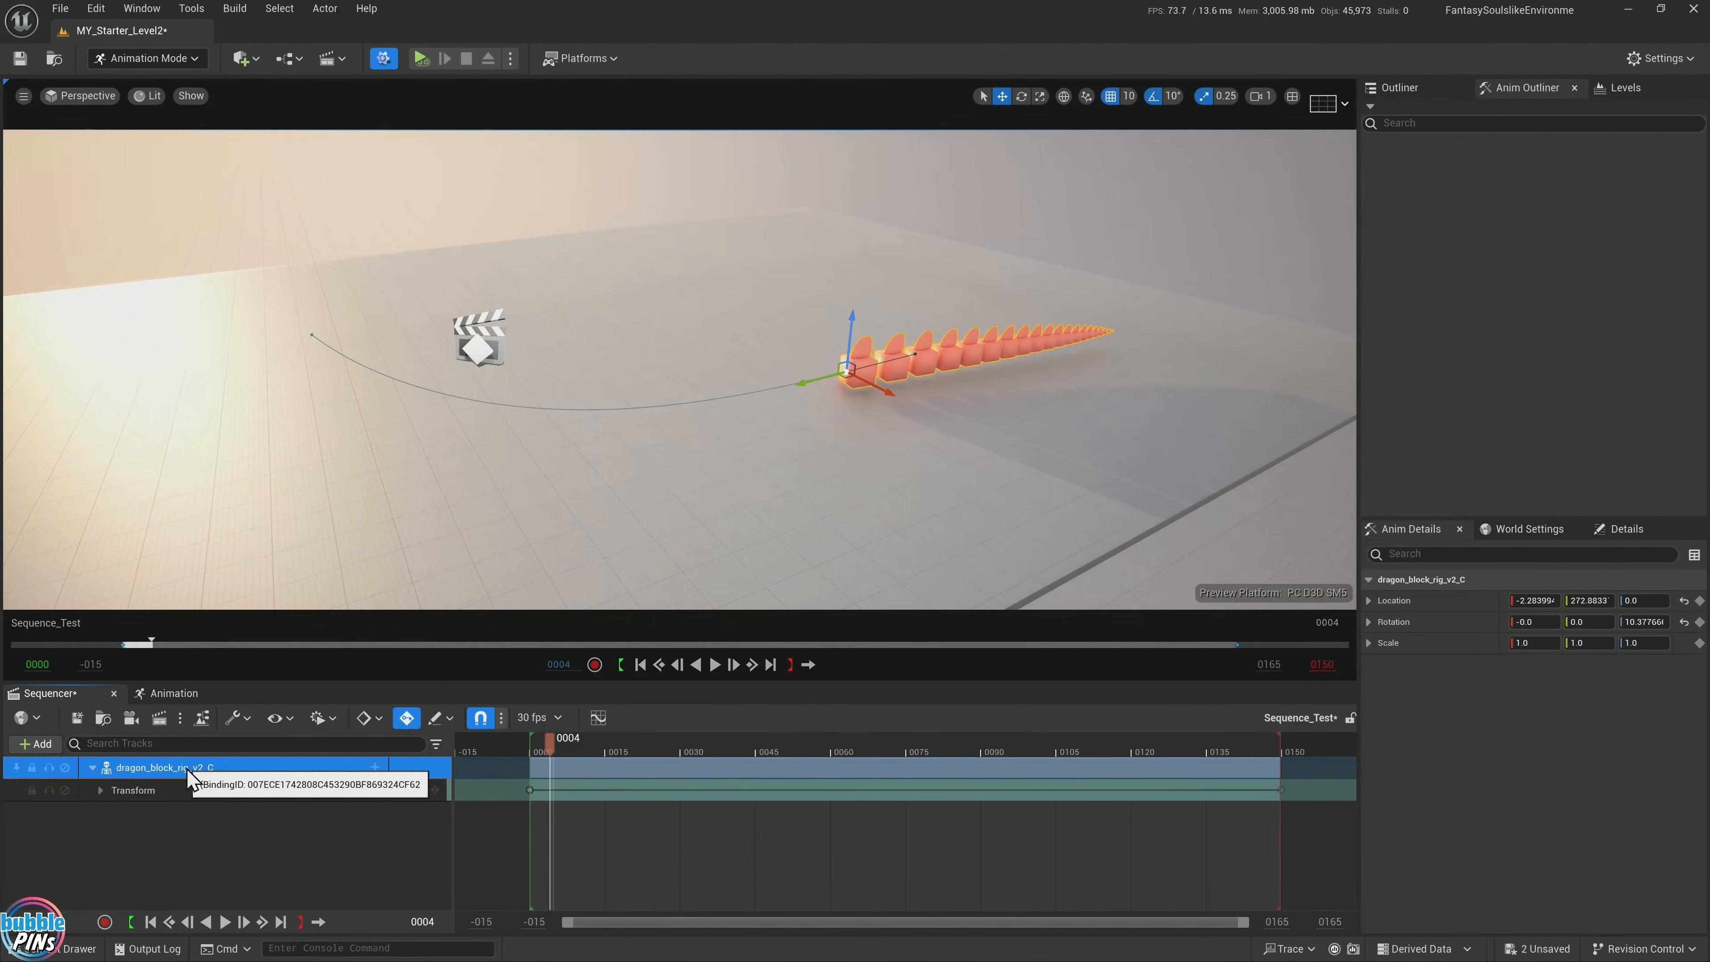
click(397, 864)
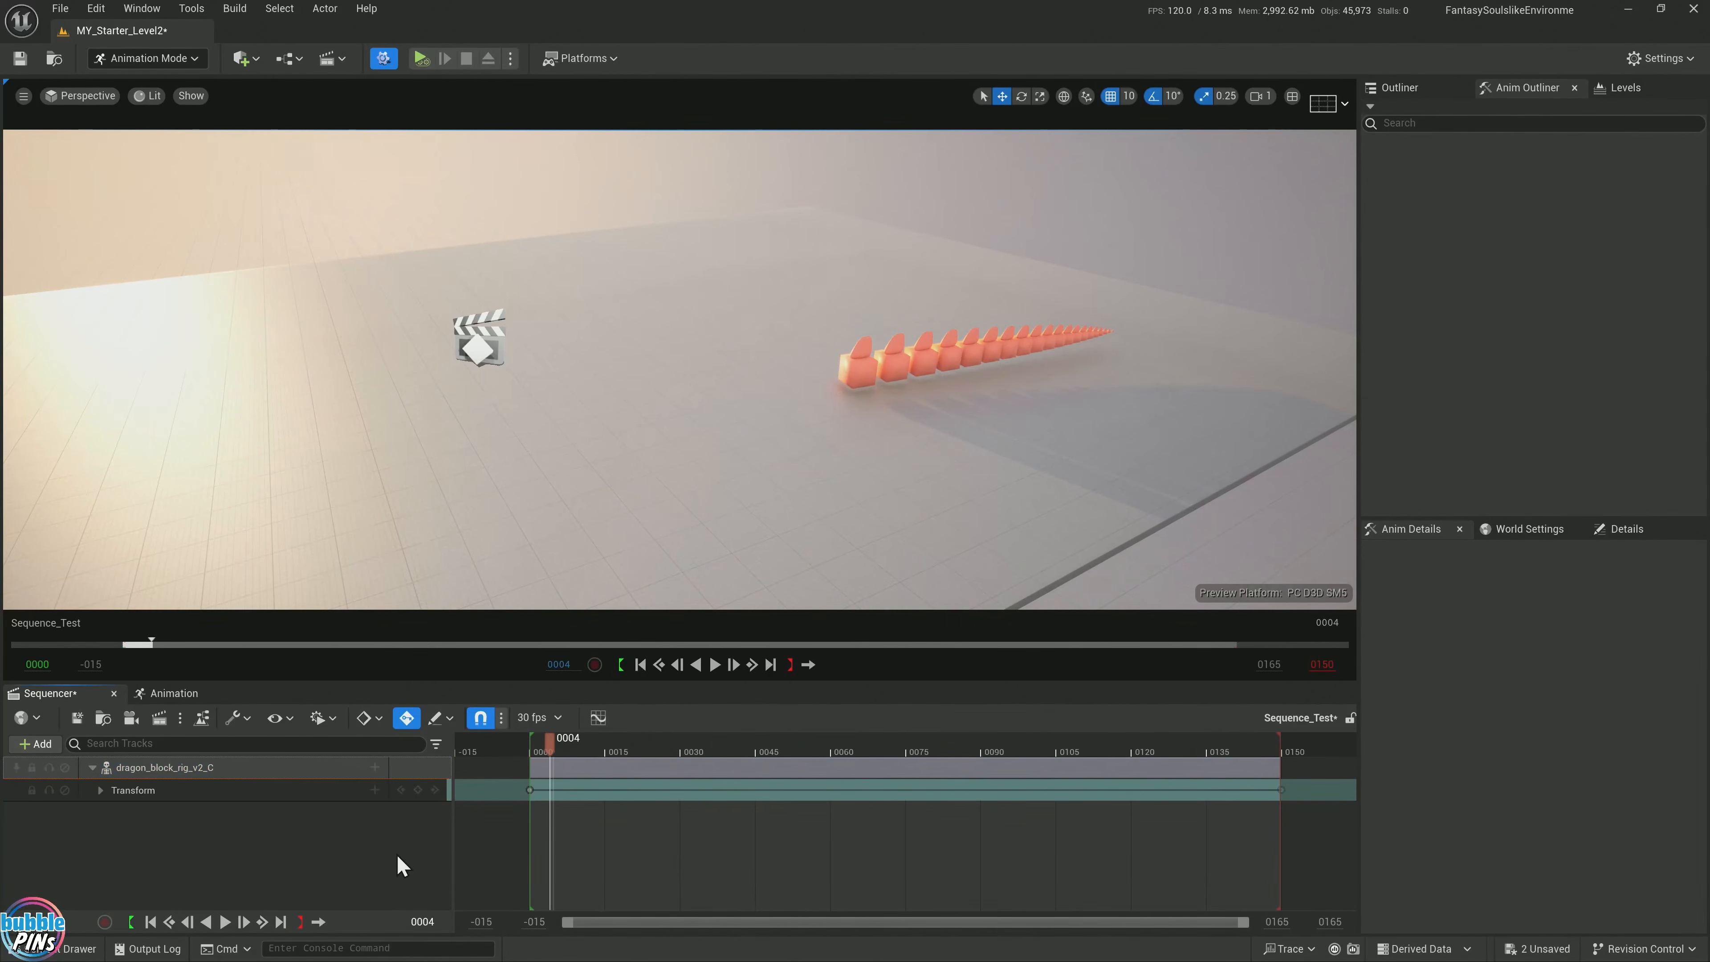
click(375, 768)
mouse_move(417, 677)
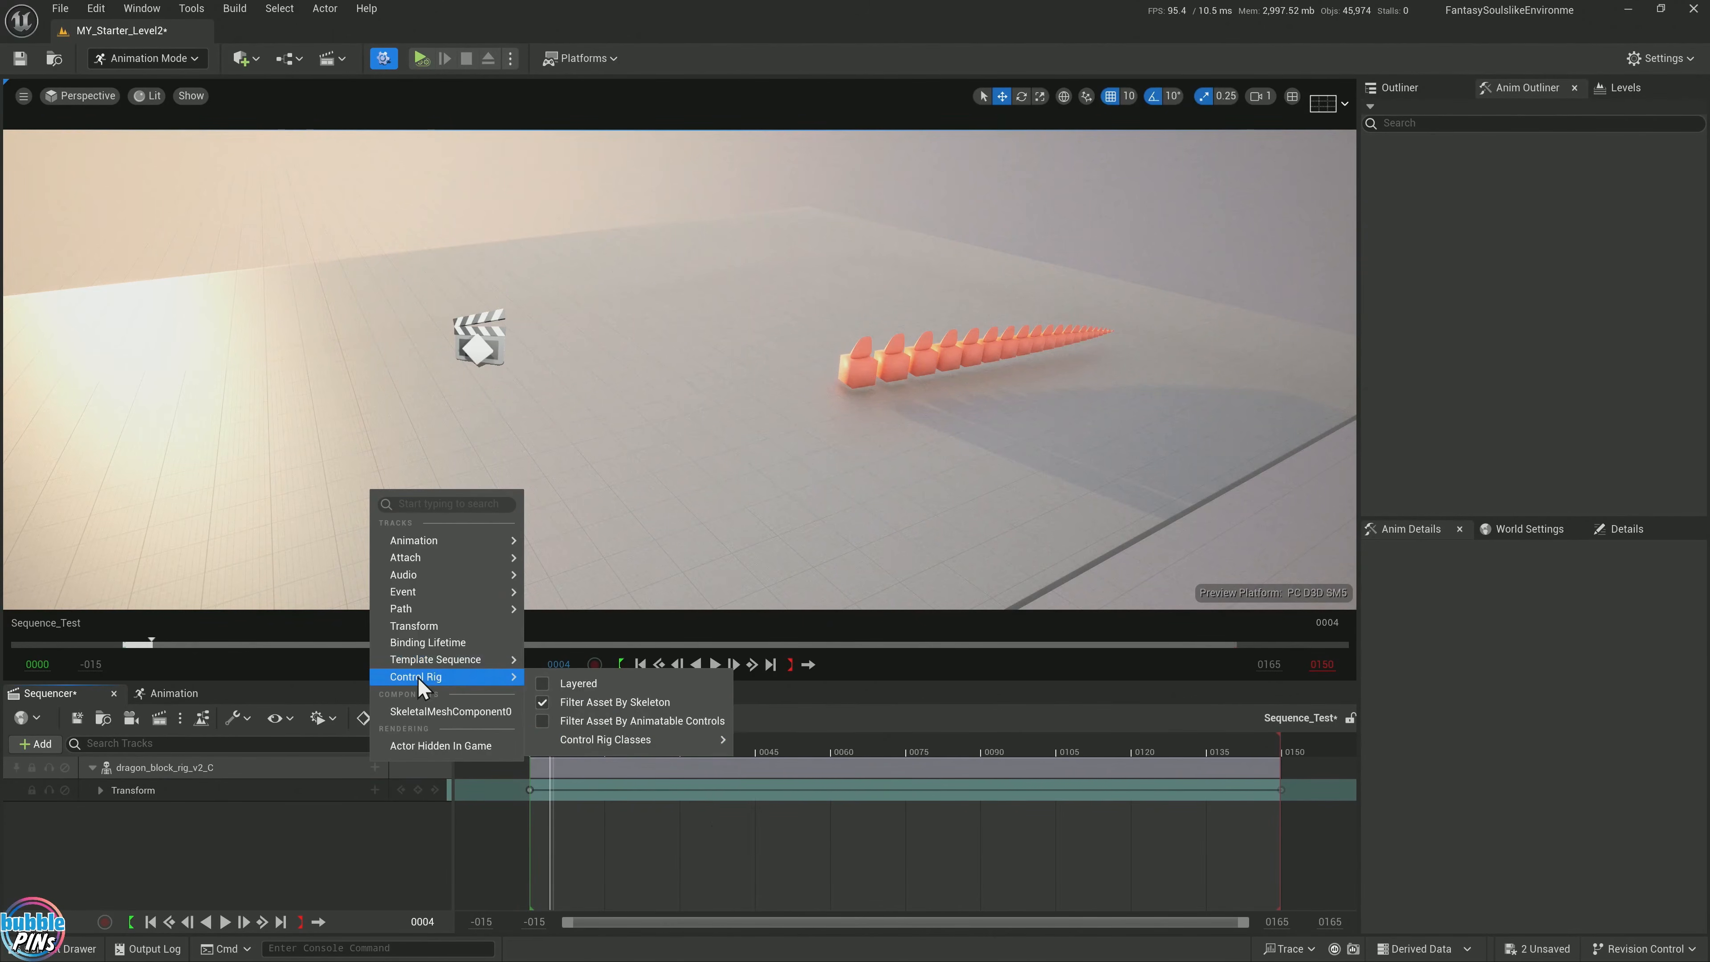
mouse_move(629, 740)
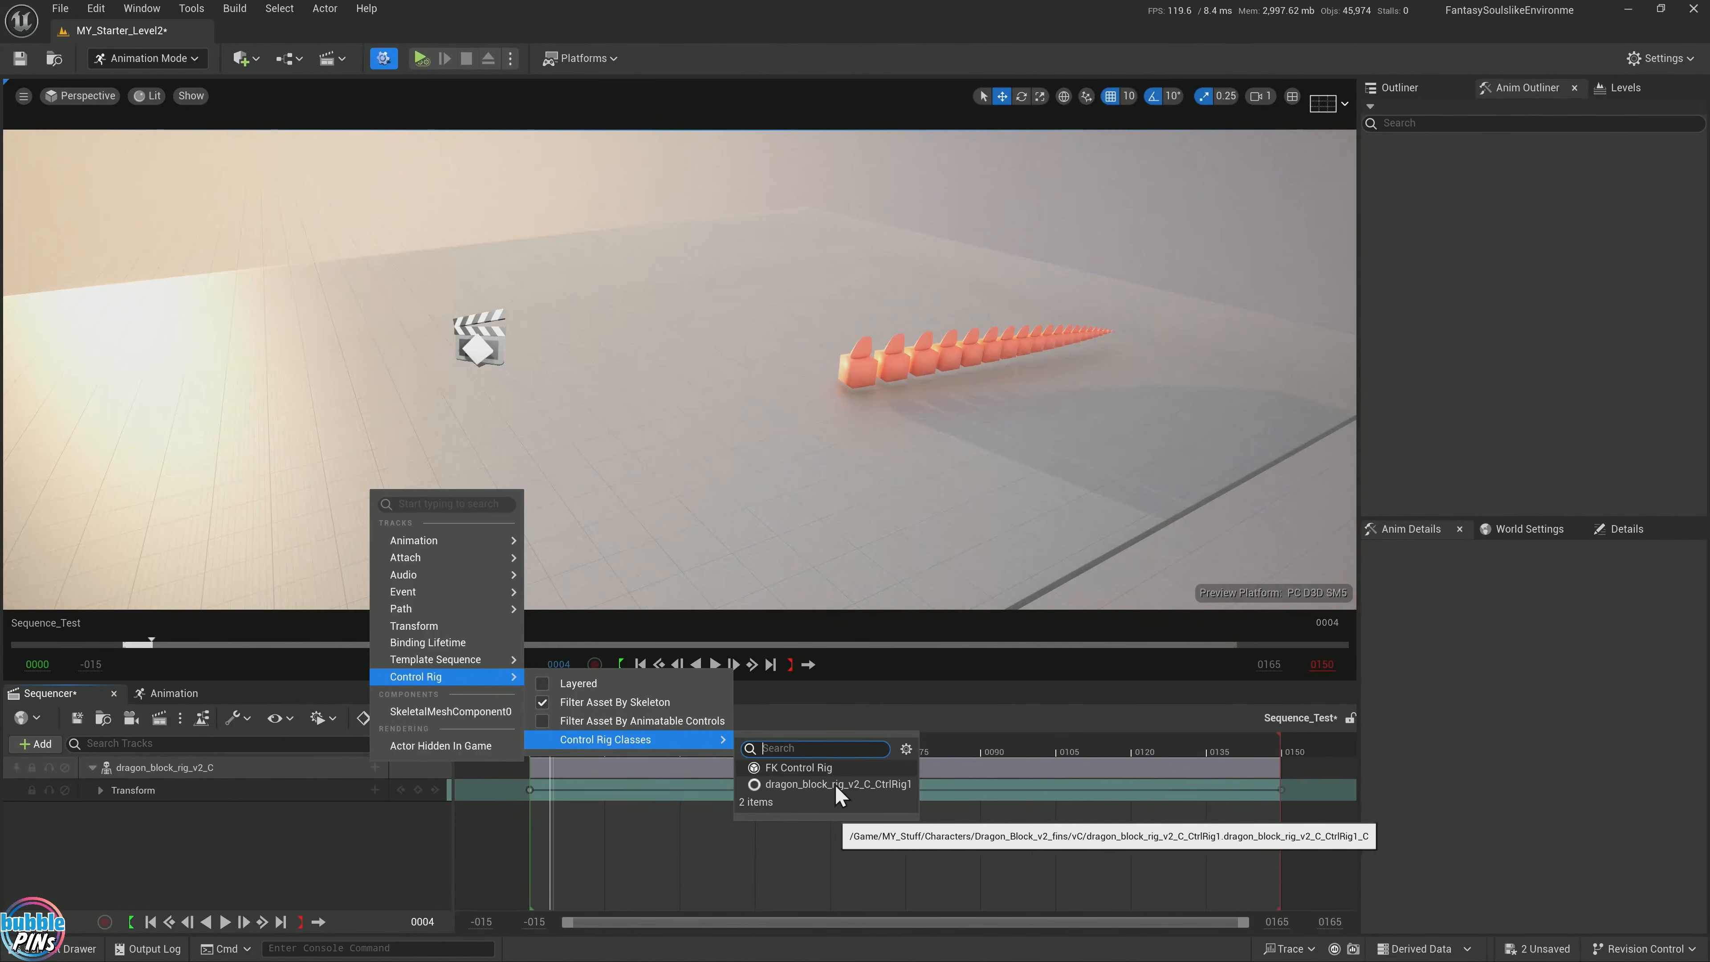
click(869, 787)
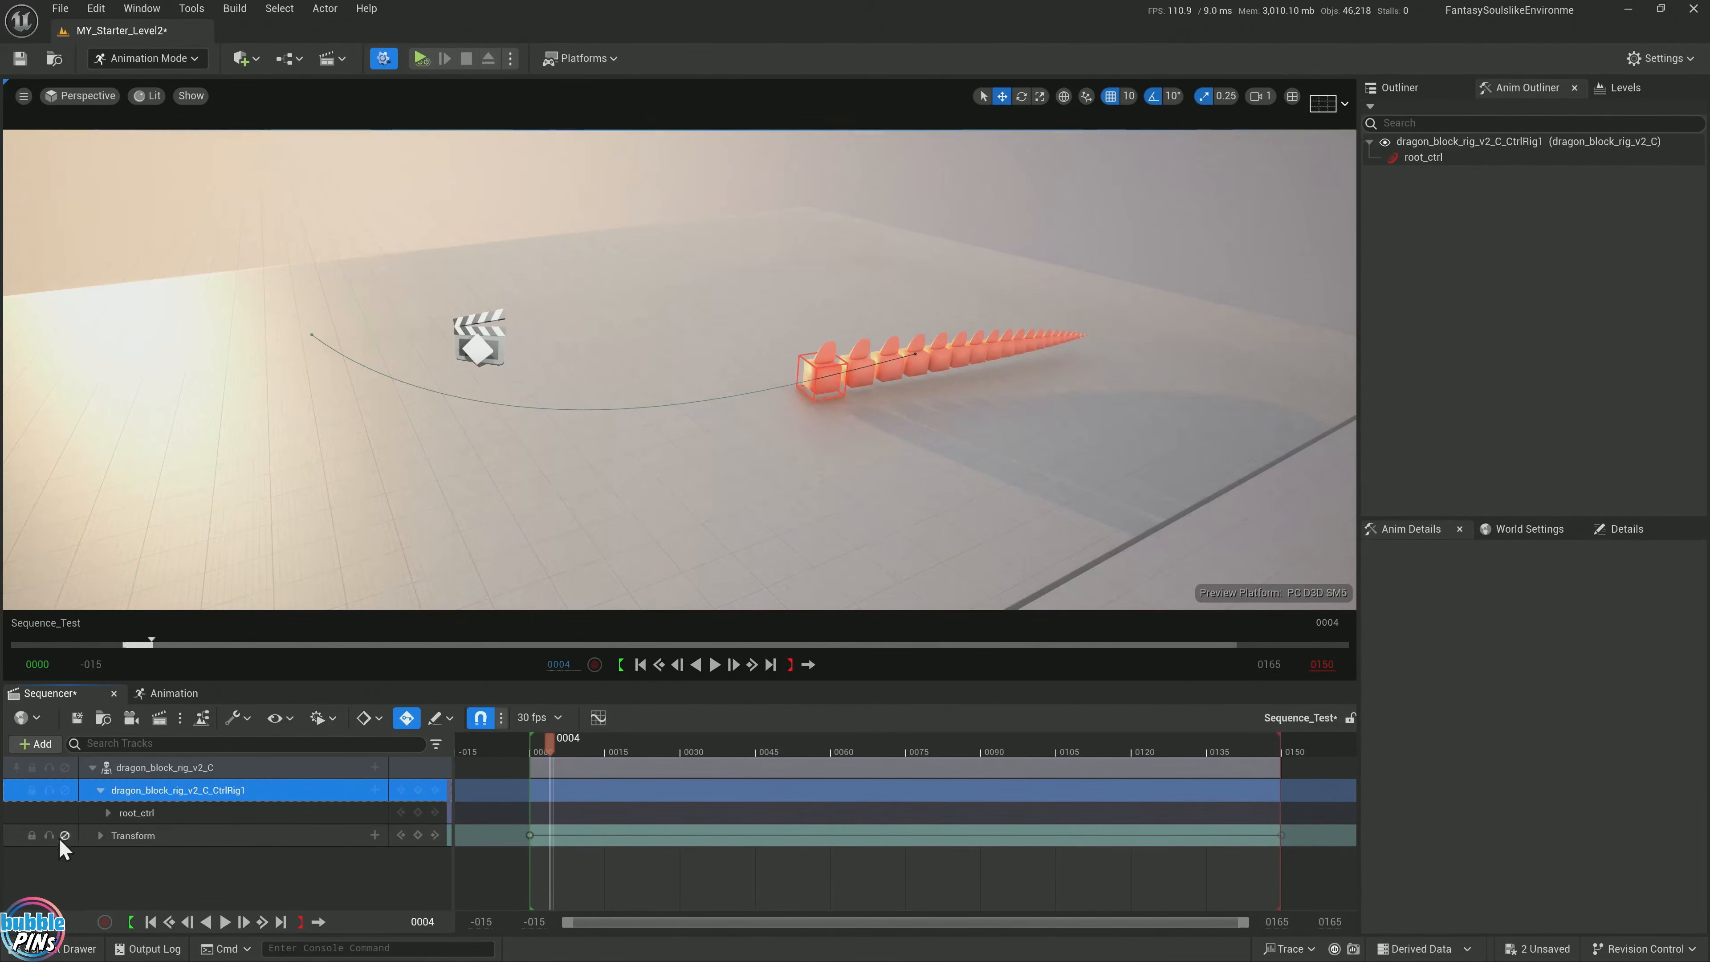
click(64, 836)
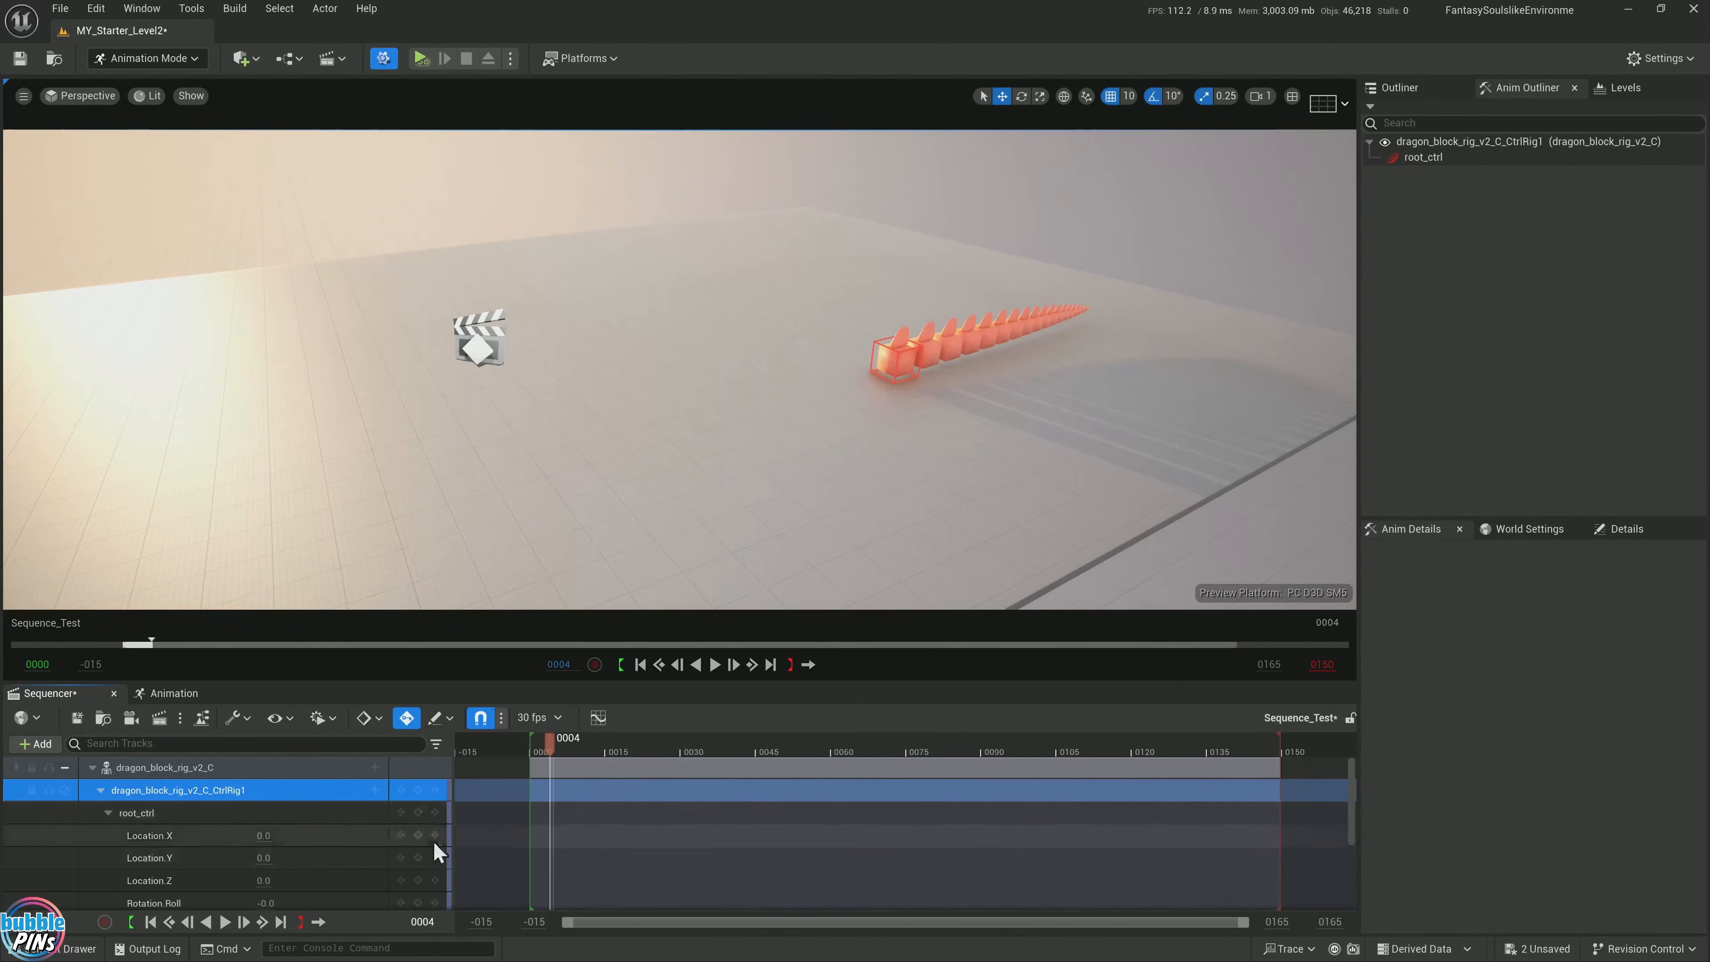
Test the rig's dynamics by moving root_ctrl to -15 along X, and reset its Location.X to 0
click(894, 380)
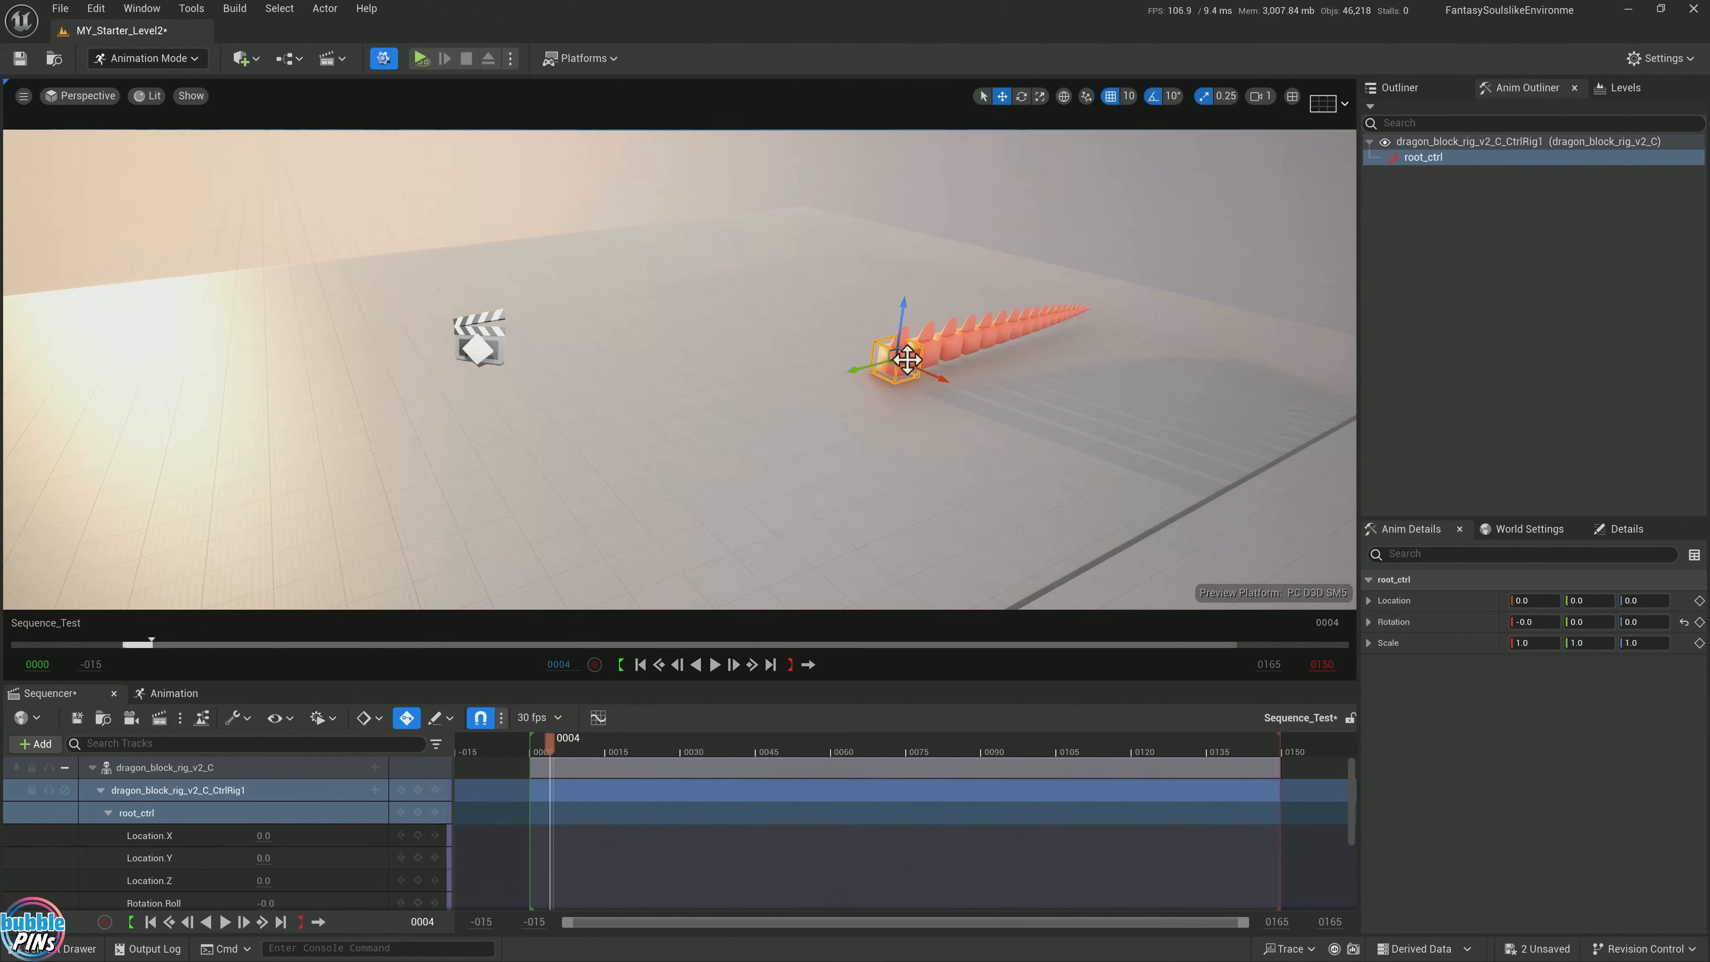
drag(939, 378, 899, 418)
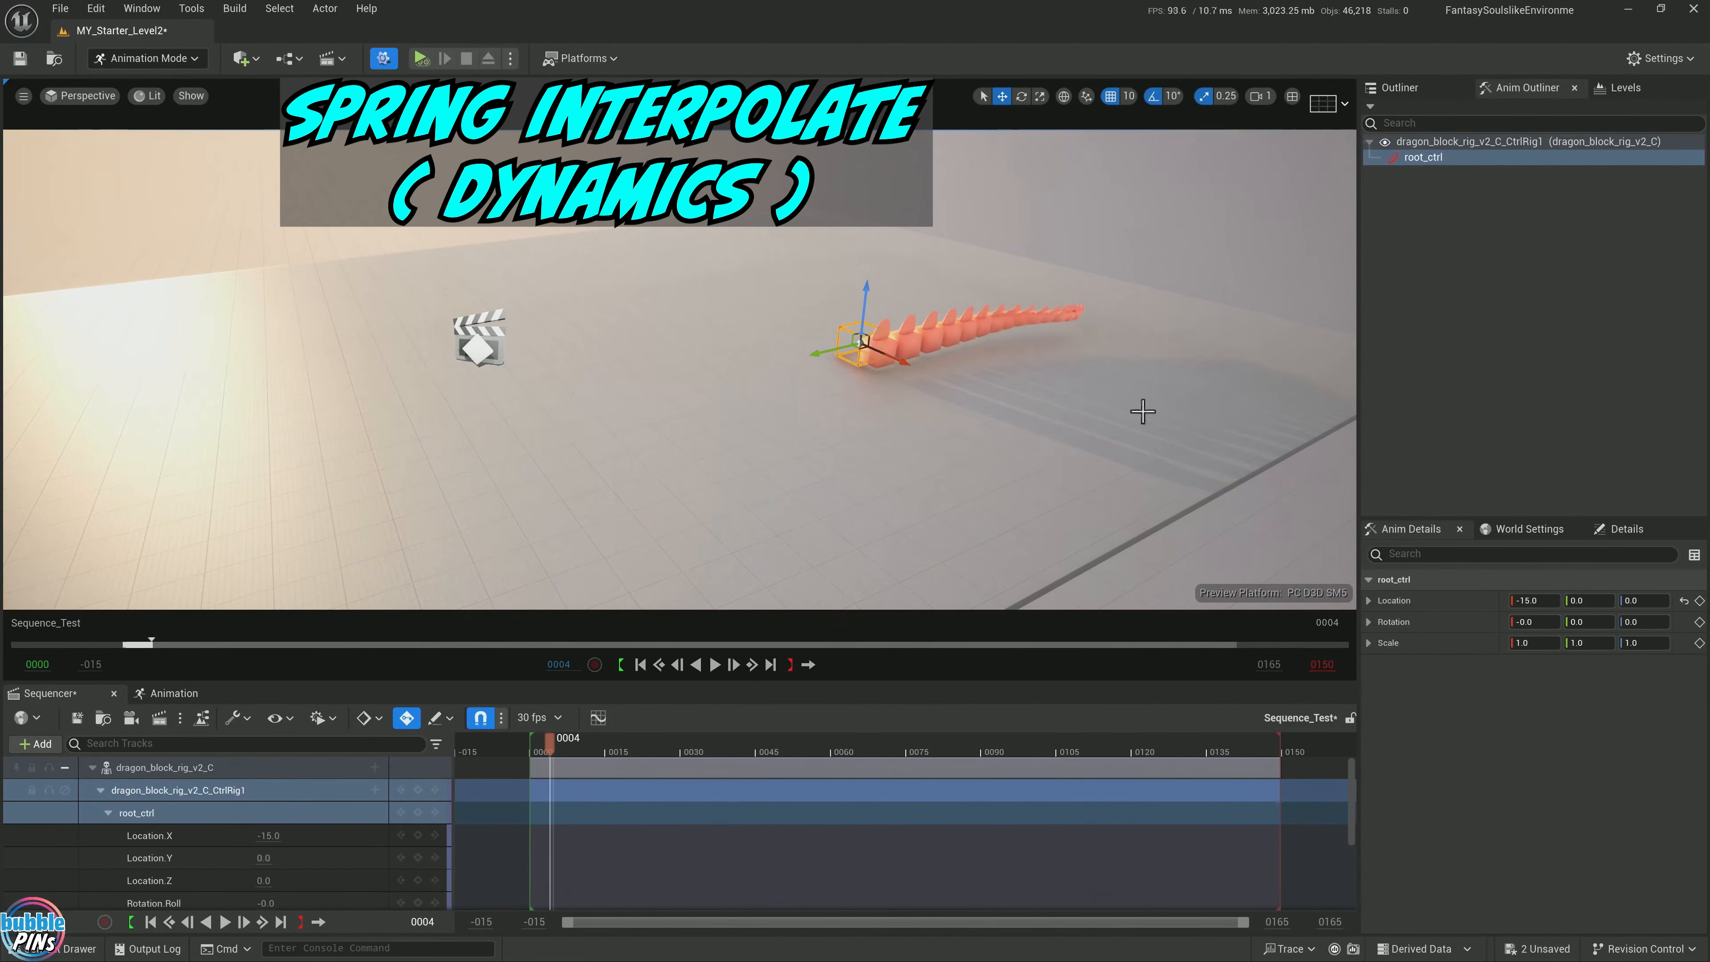
click(268, 836)
text(0)
key(Return)
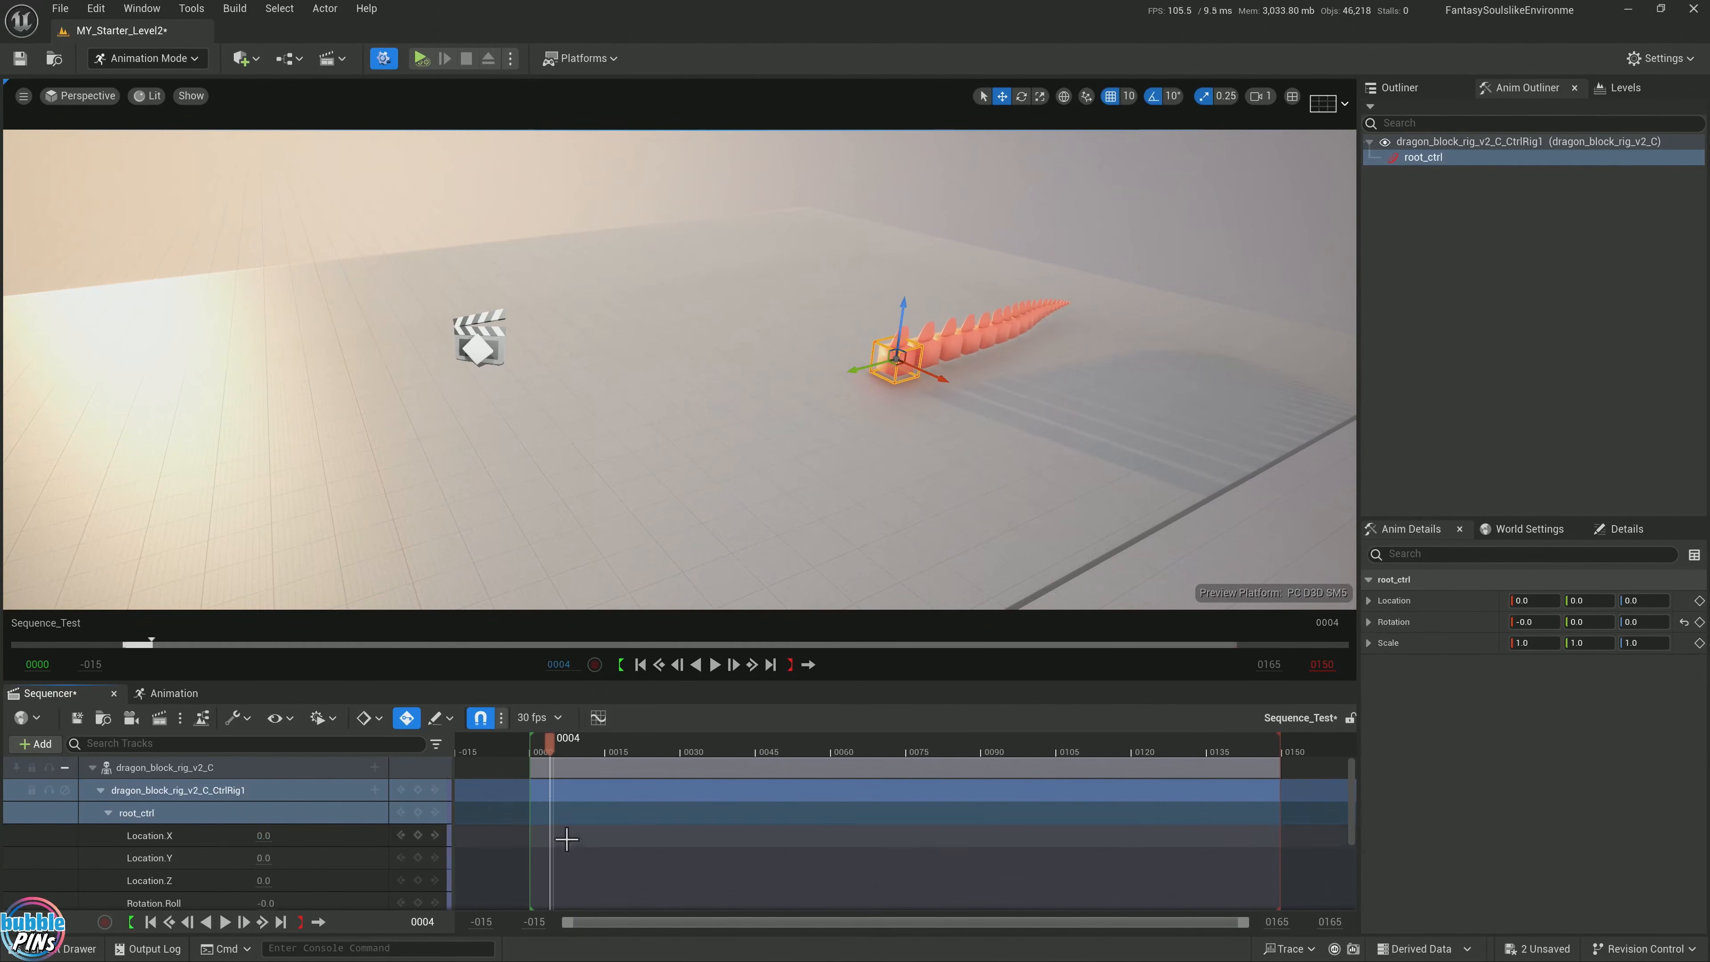
At frame 0, move root_ctrl to -66 along X and key its Location.X
drag(550, 743, 530, 751)
click(265, 835)
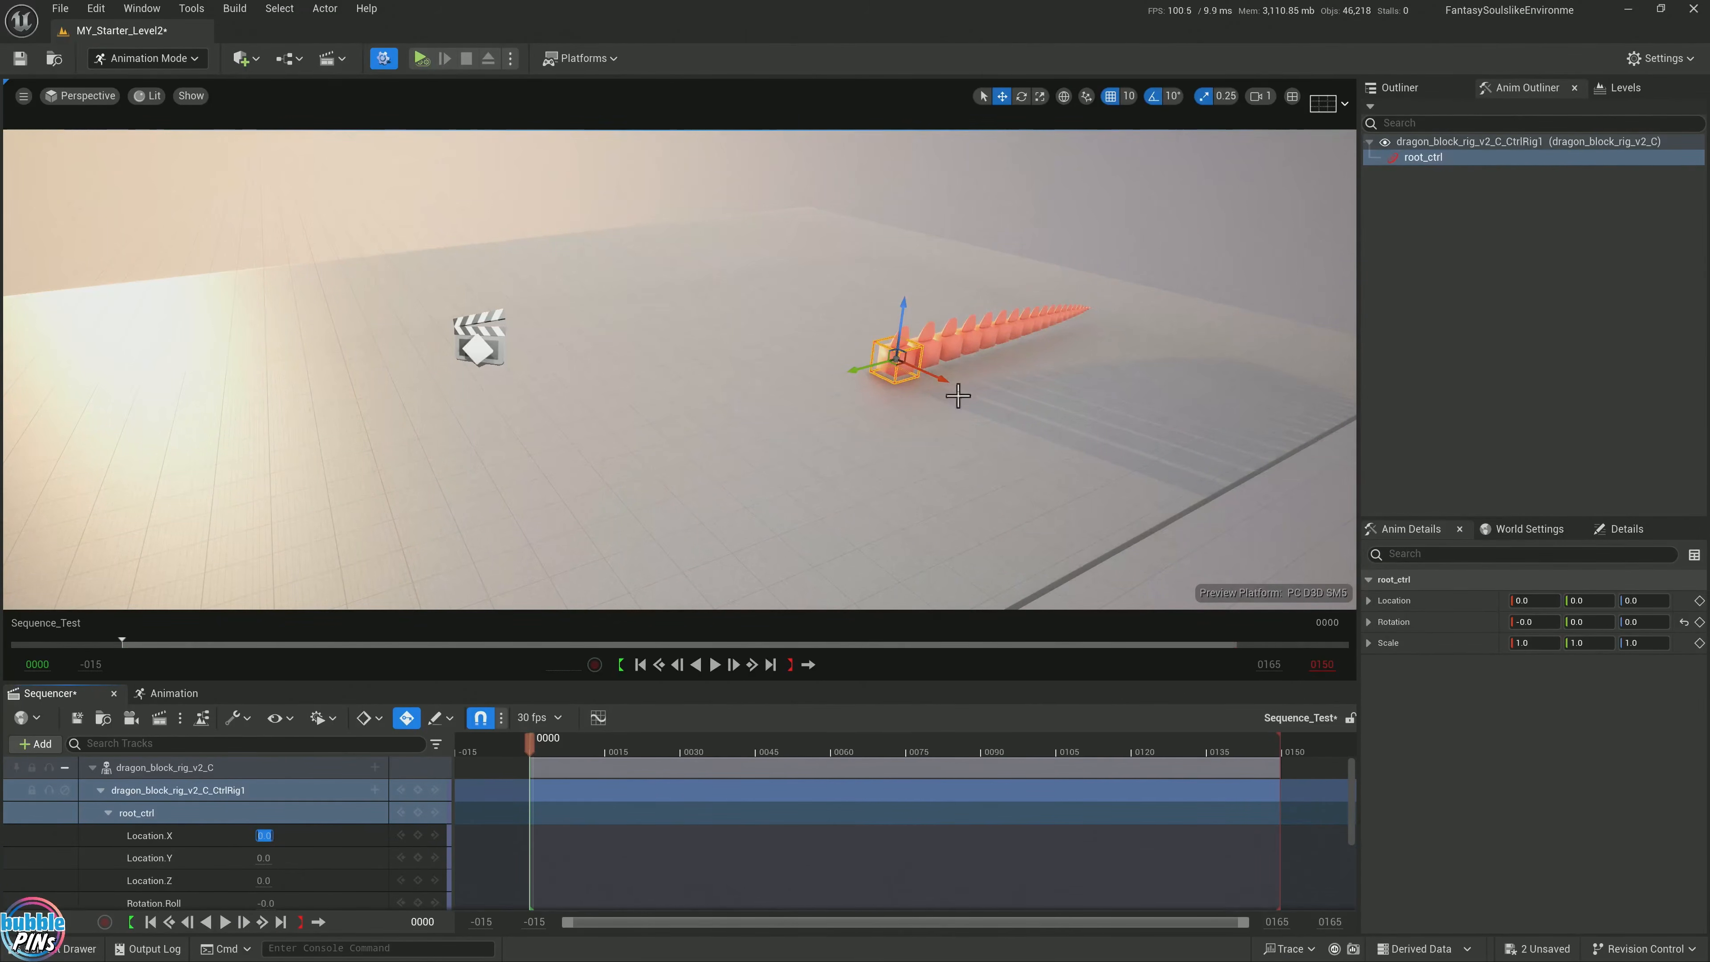
drag(941, 381, 797, 323)
click(269, 835)
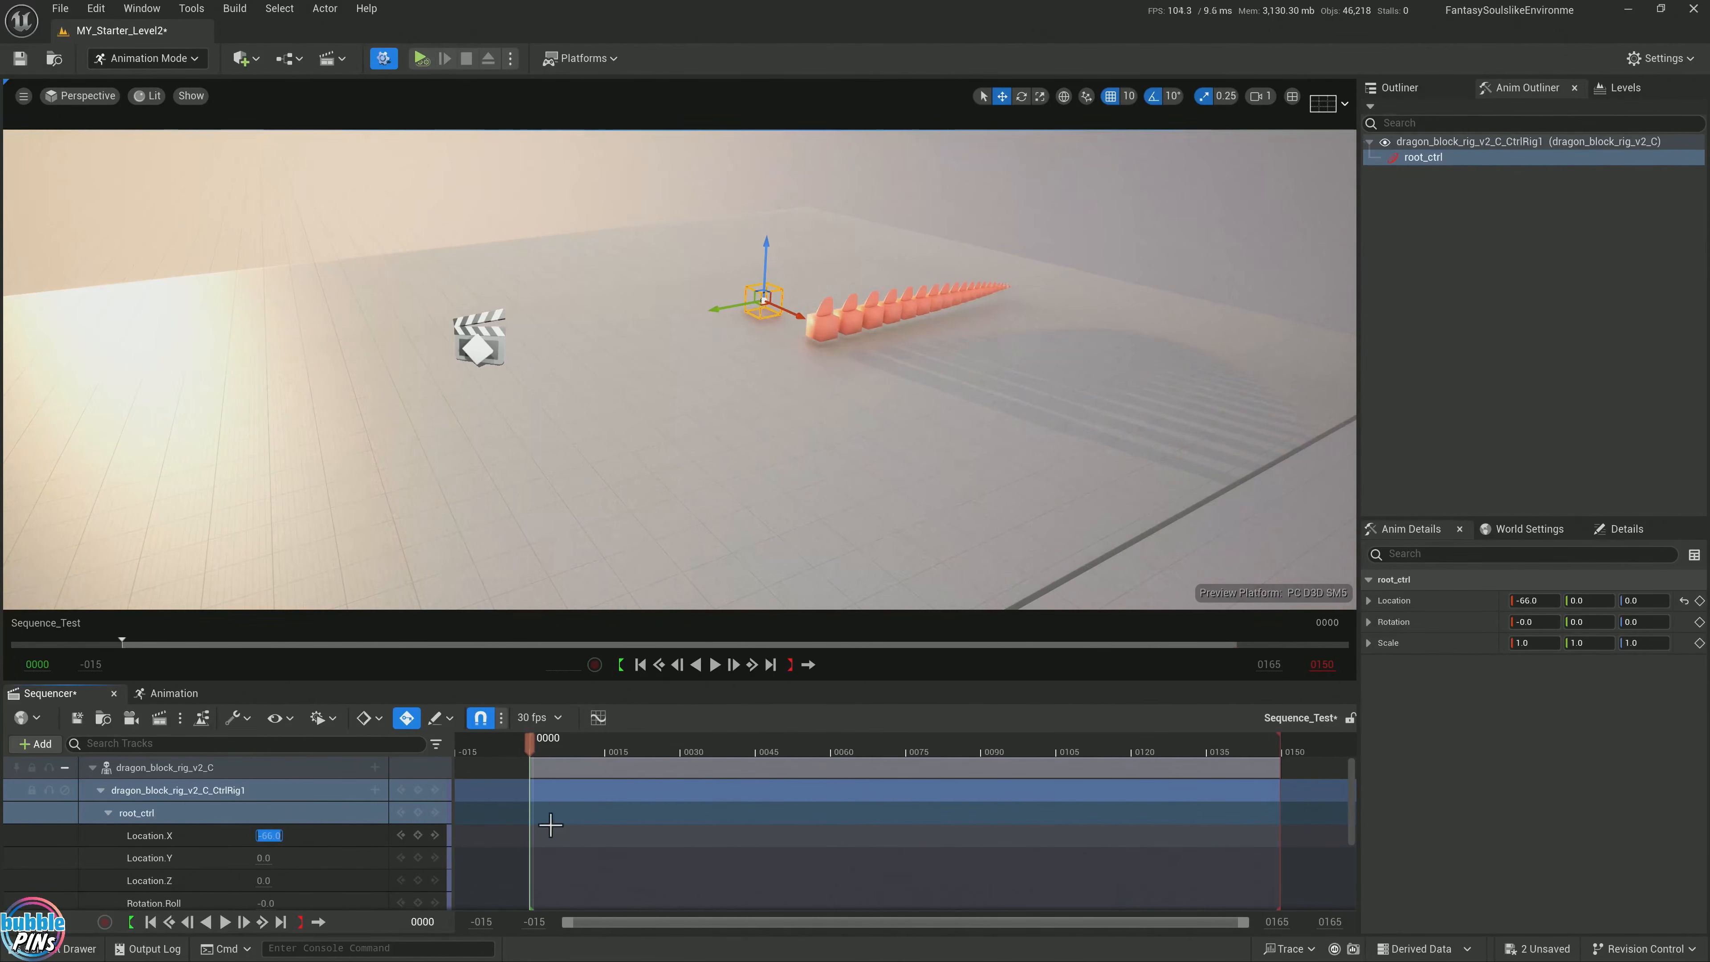
click(418, 836)
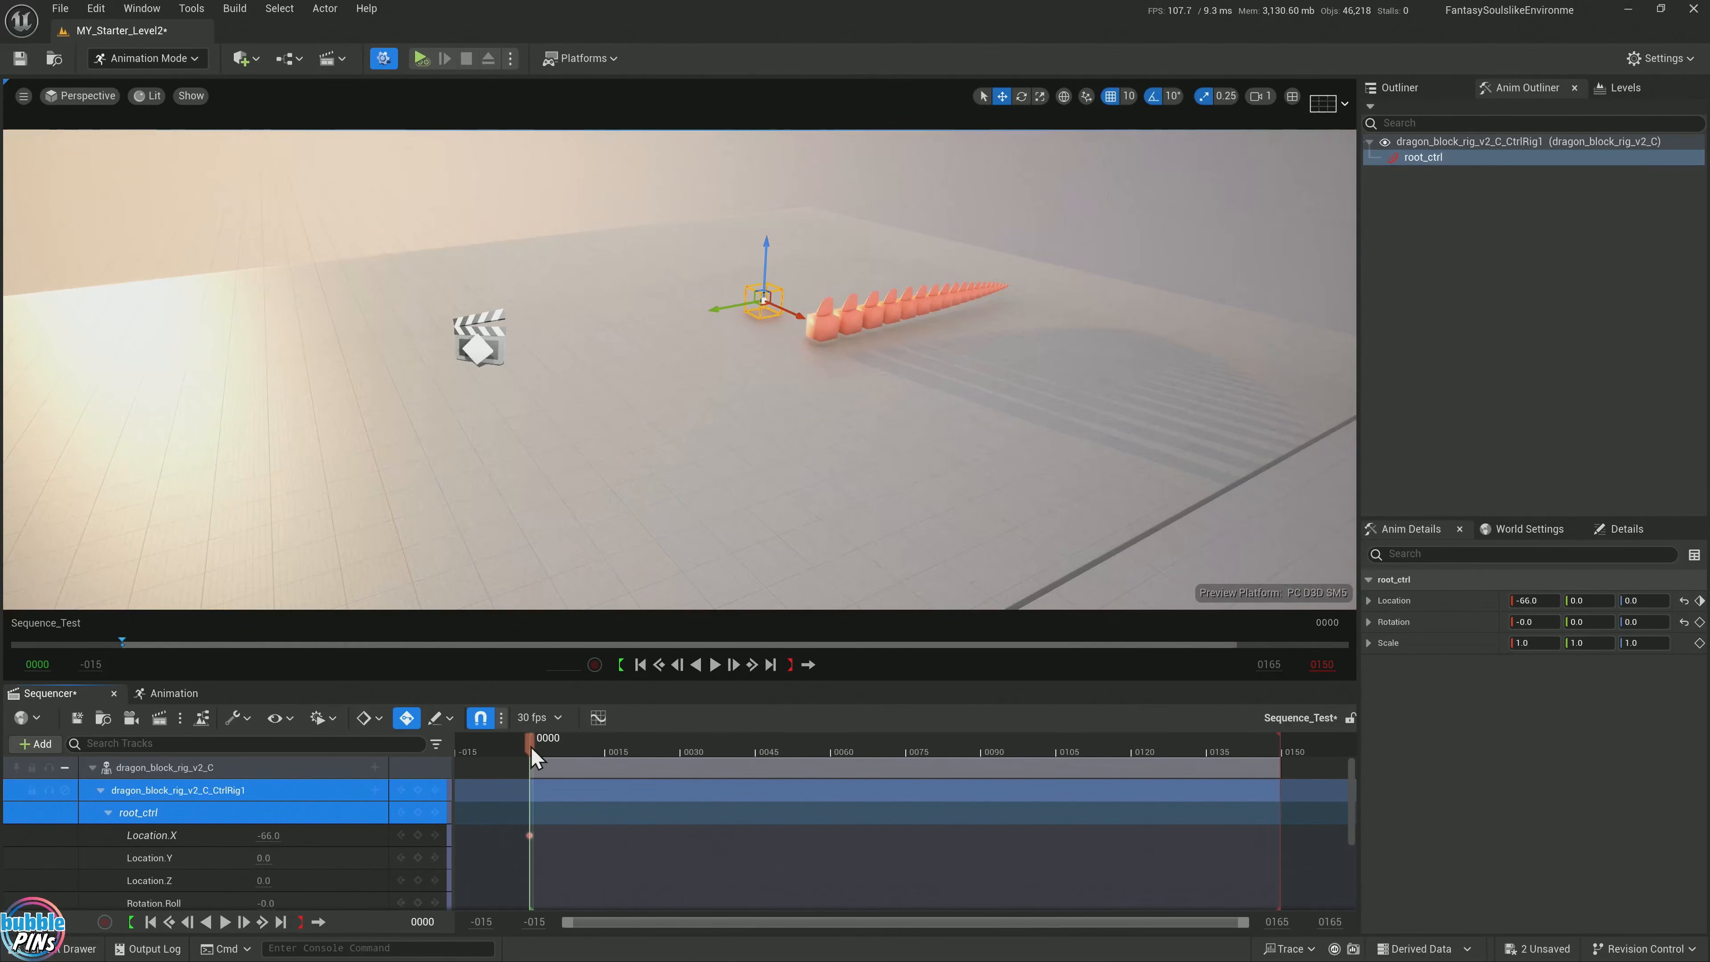
Key root_ctrl's Location.X at 66 on frame 30 and at -66 on frame 60
drag(531, 749, 681, 747)
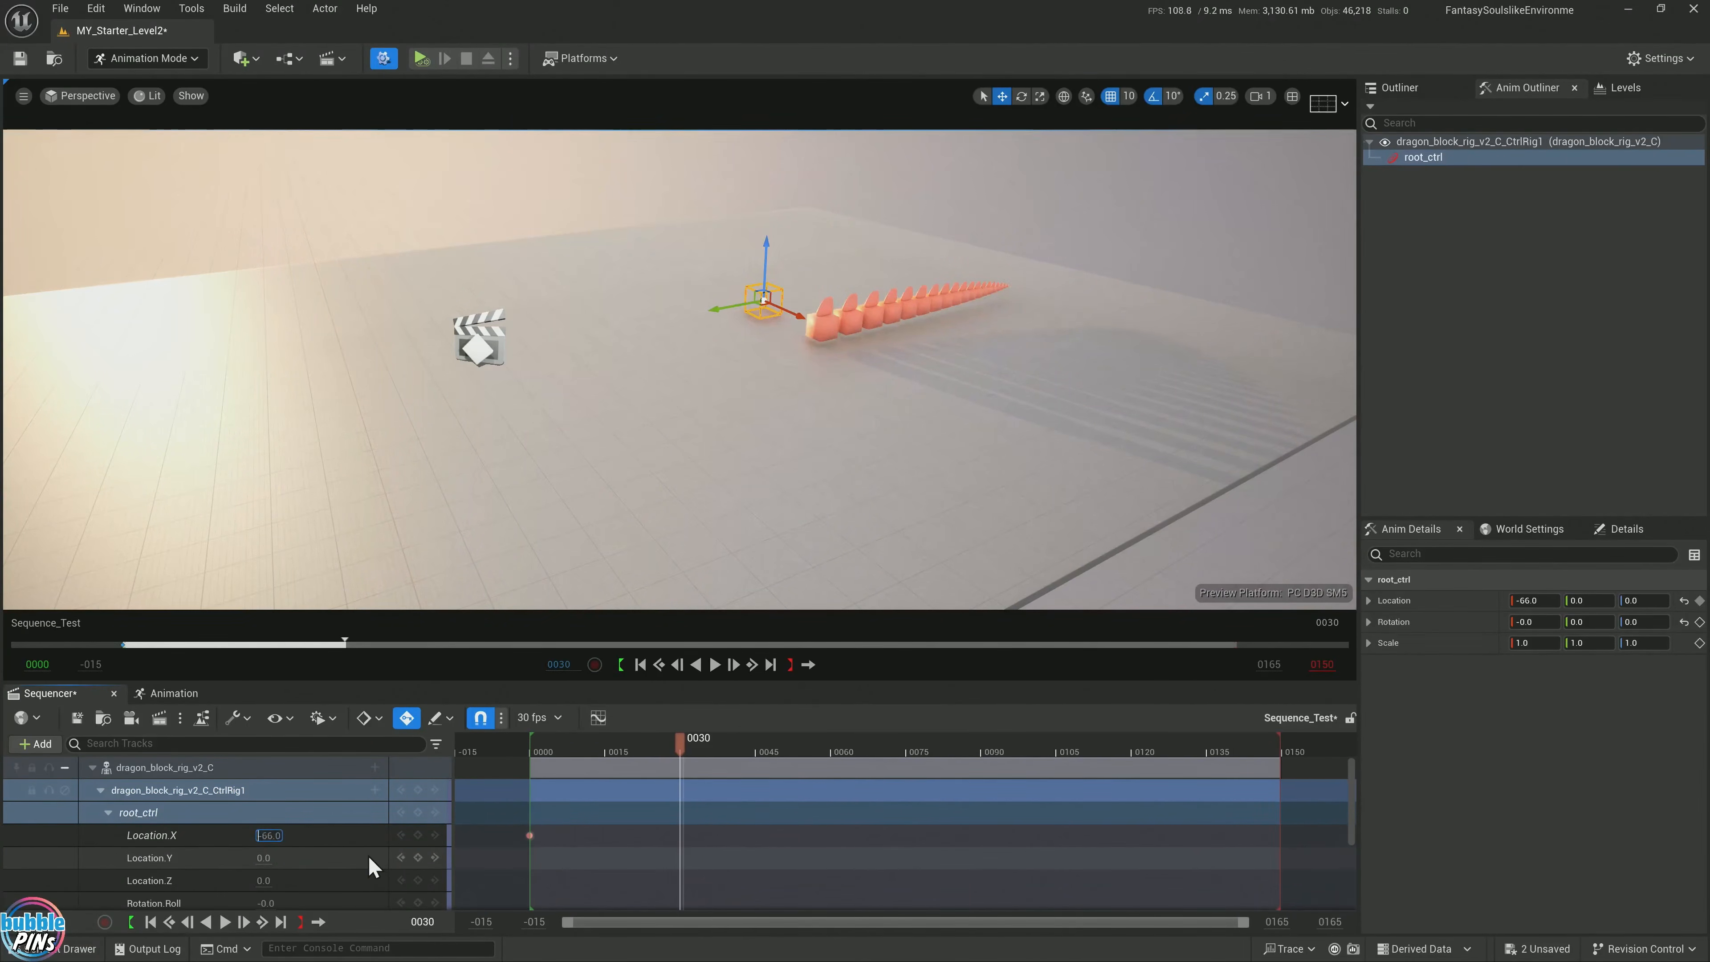
text(66)
key(Return)
click(832, 749)
click(268, 835)
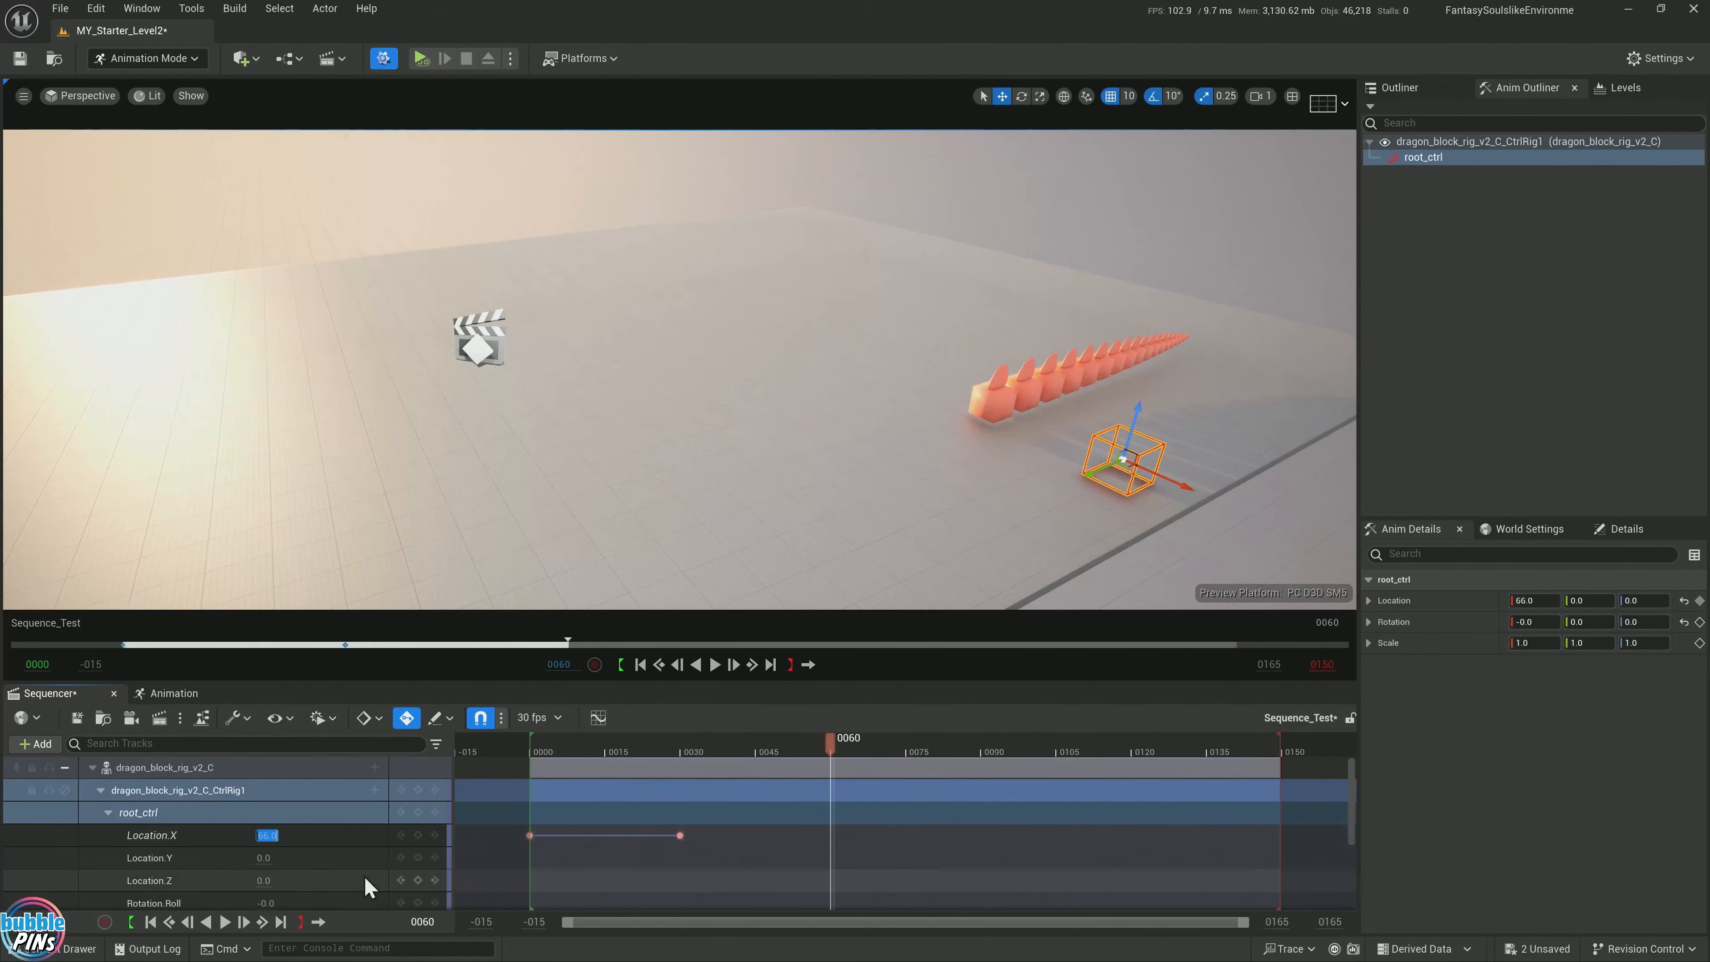
text(-66)
key(Return)
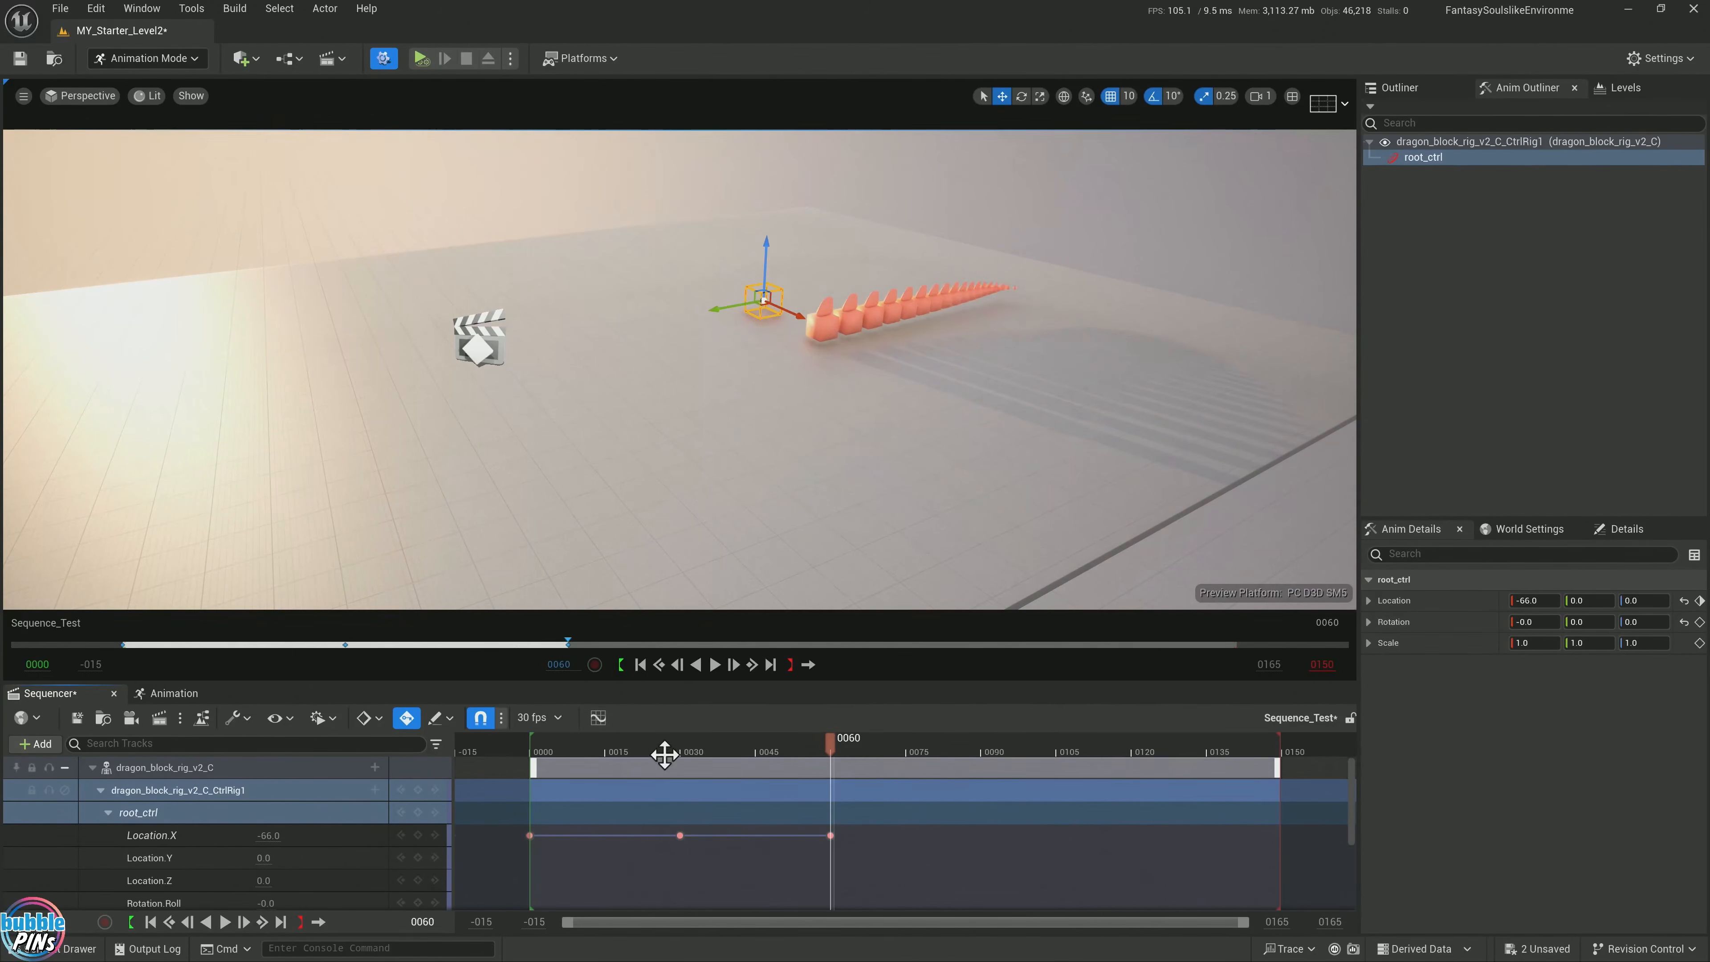
Play back the keyed motion and set the post-infinity extrapolation of the control rig section's curve channels to cycle
key(space)
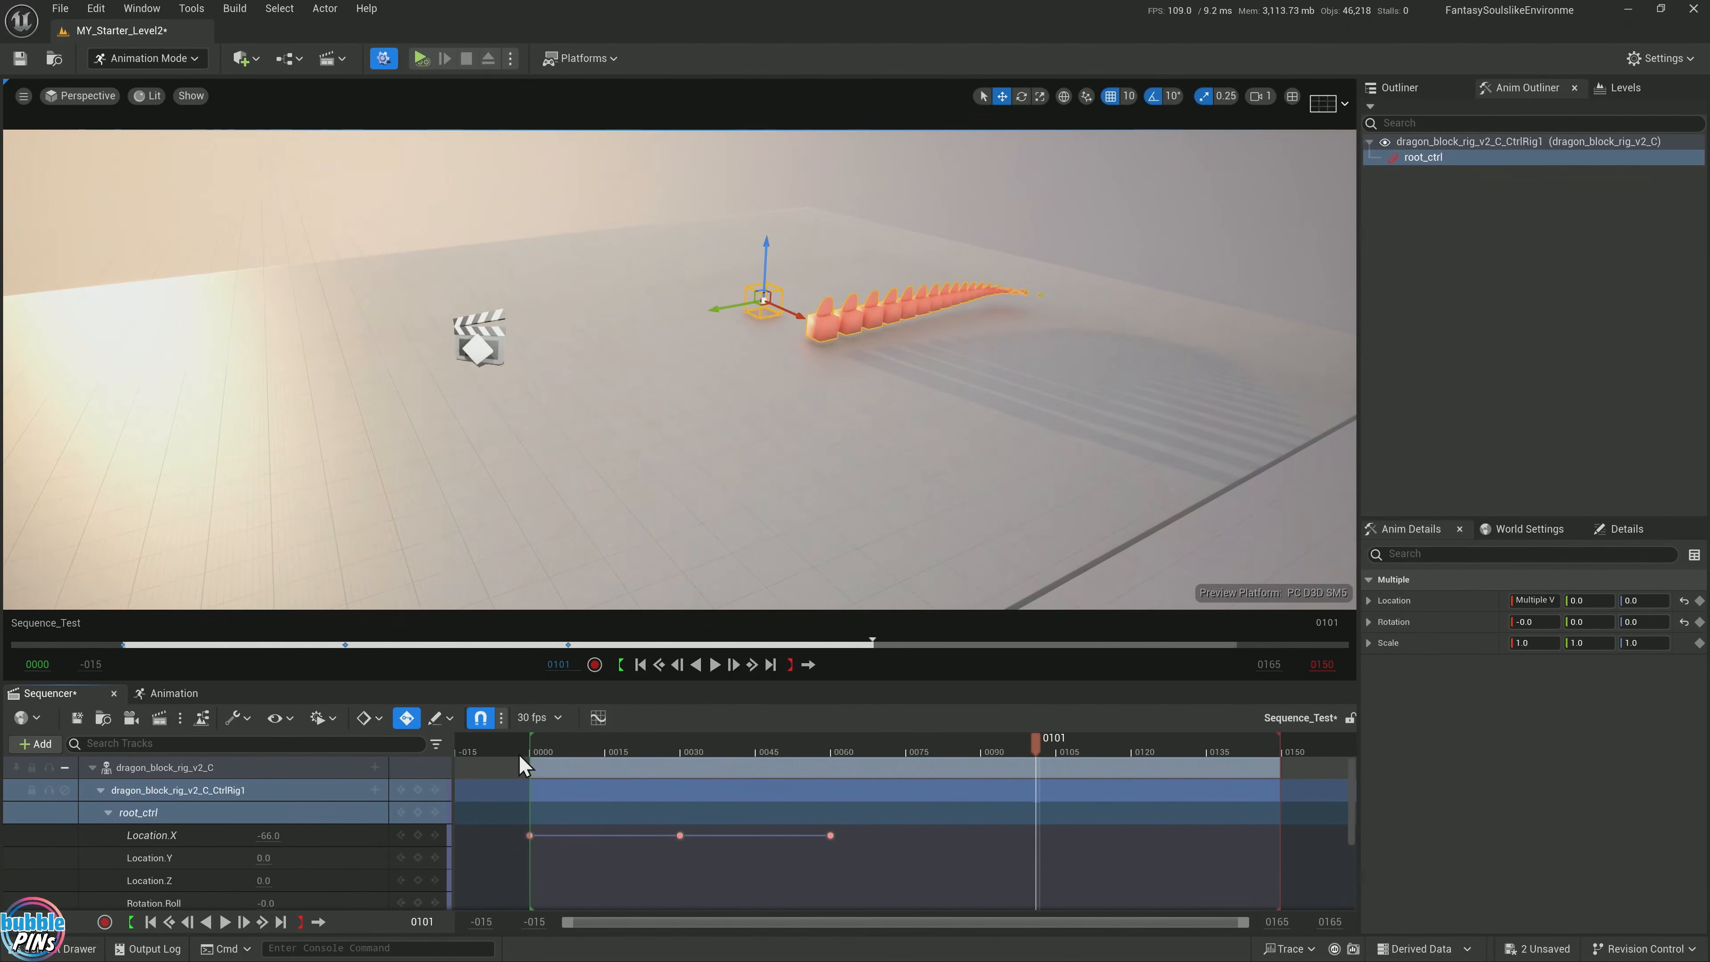
right_click(819, 792)
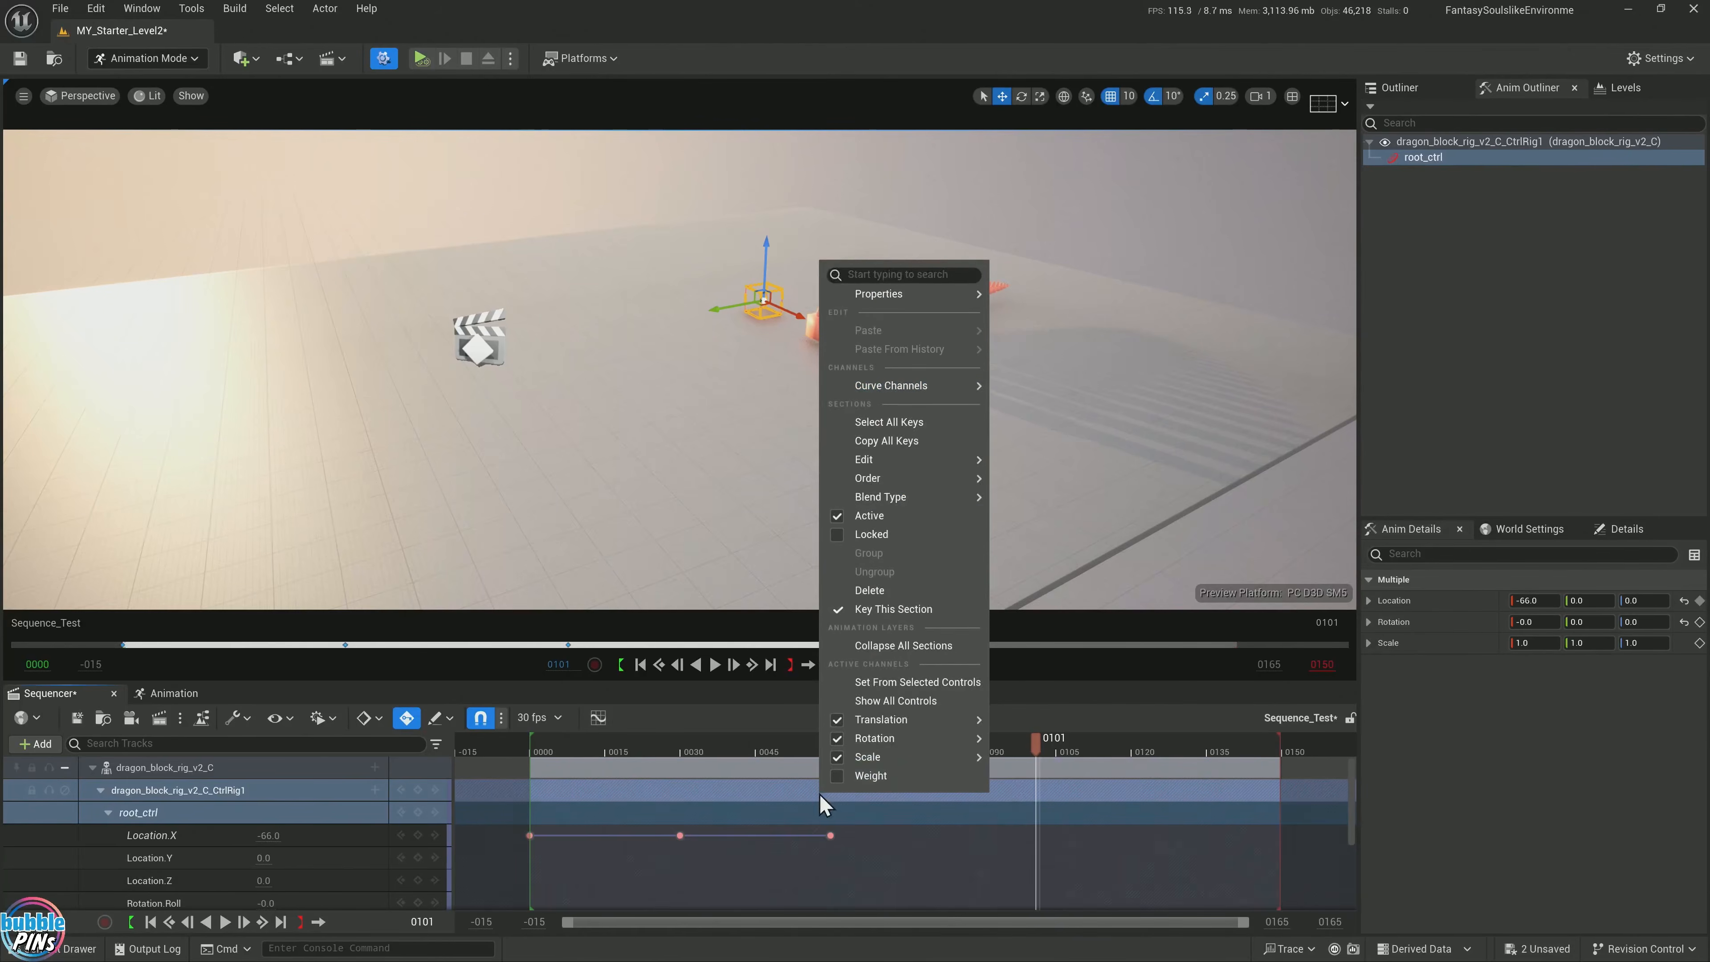
click(735, 785)
right_click(735, 785)
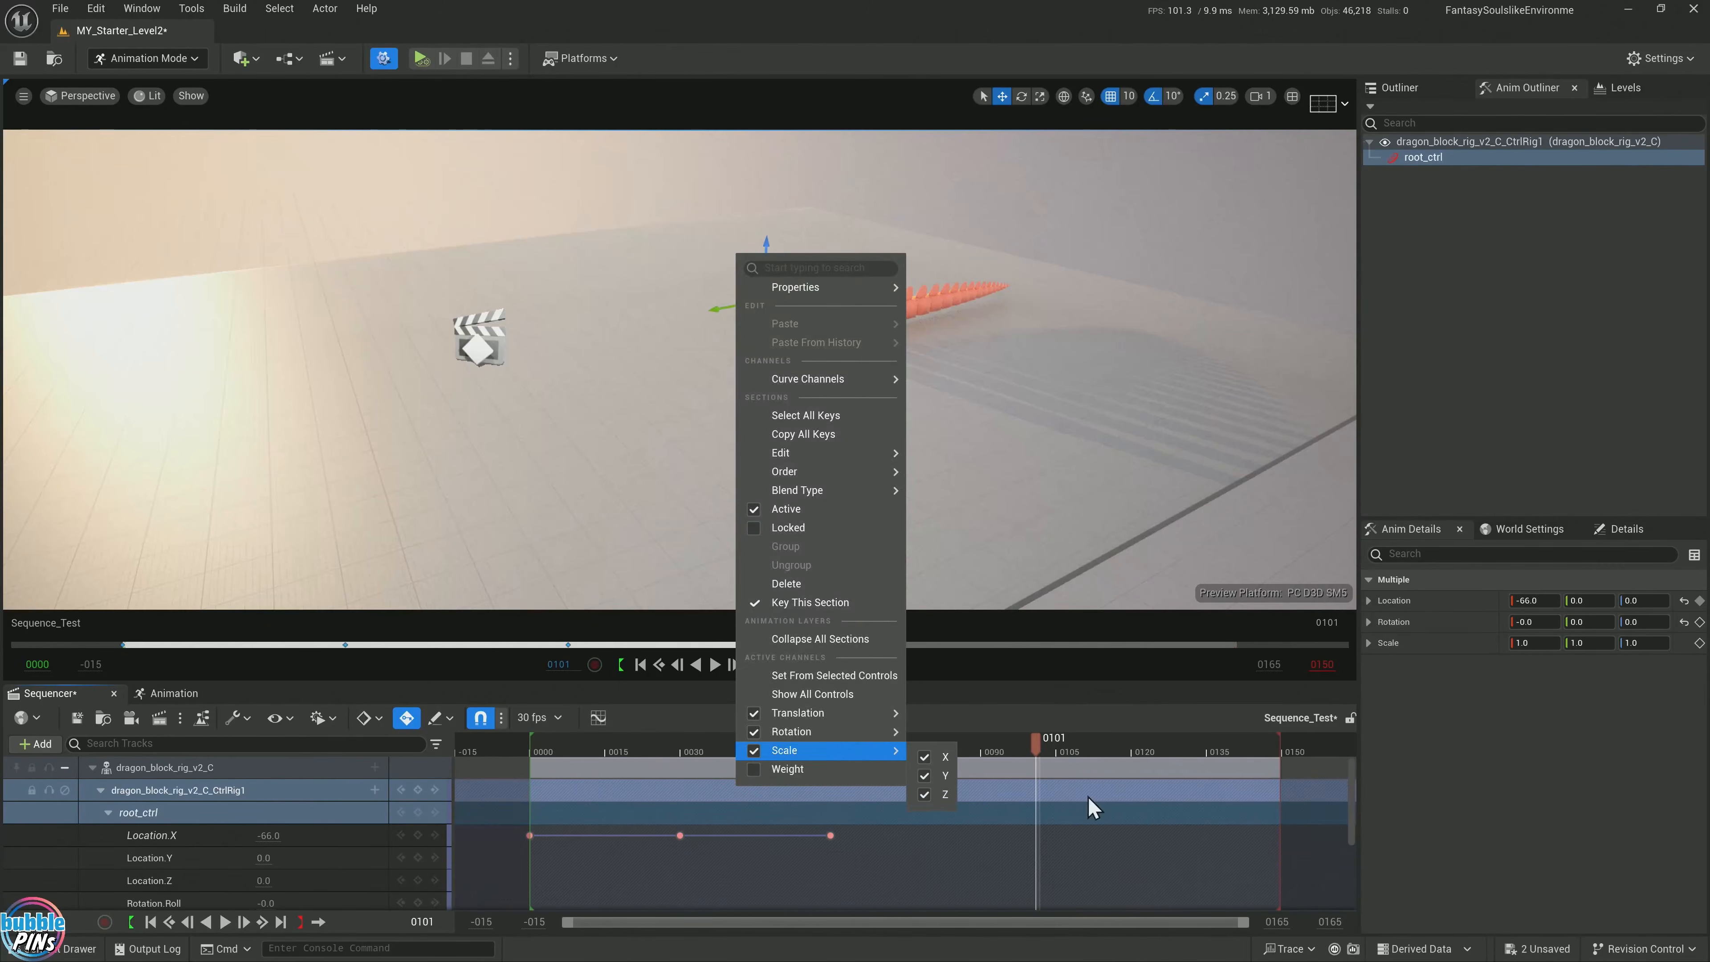
right_click(303, 796)
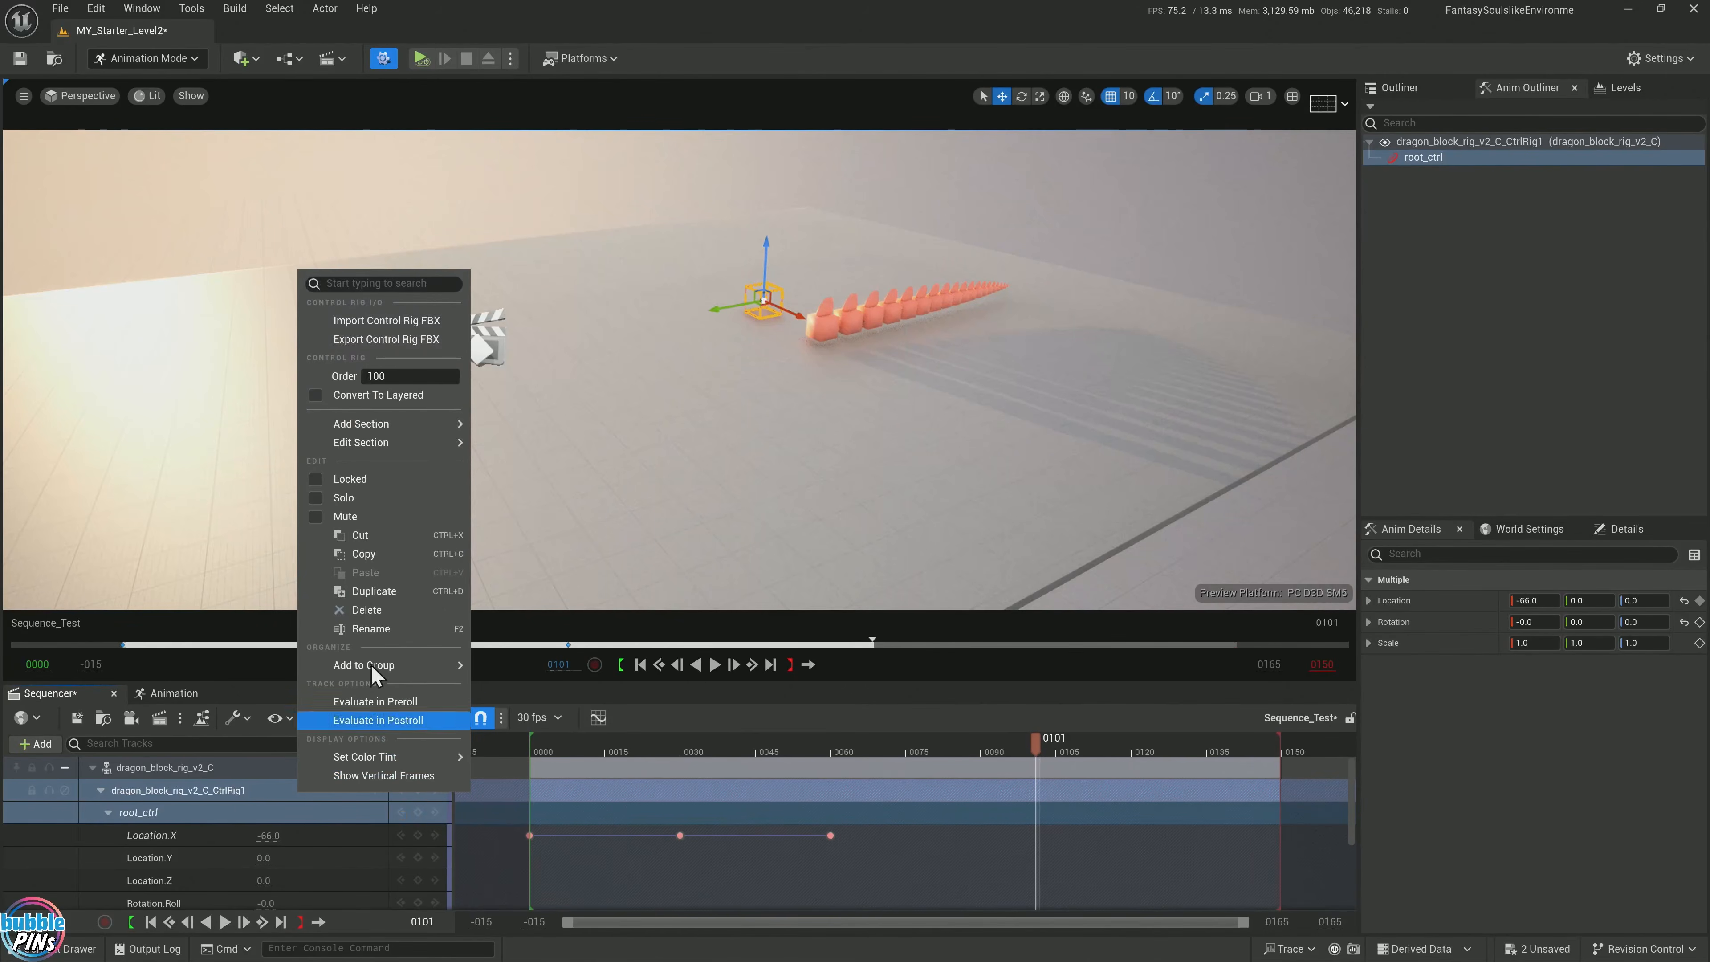
mouse_move(380, 759)
right_click(762, 788)
mouse_move(855, 385)
mouse_move(986, 408)
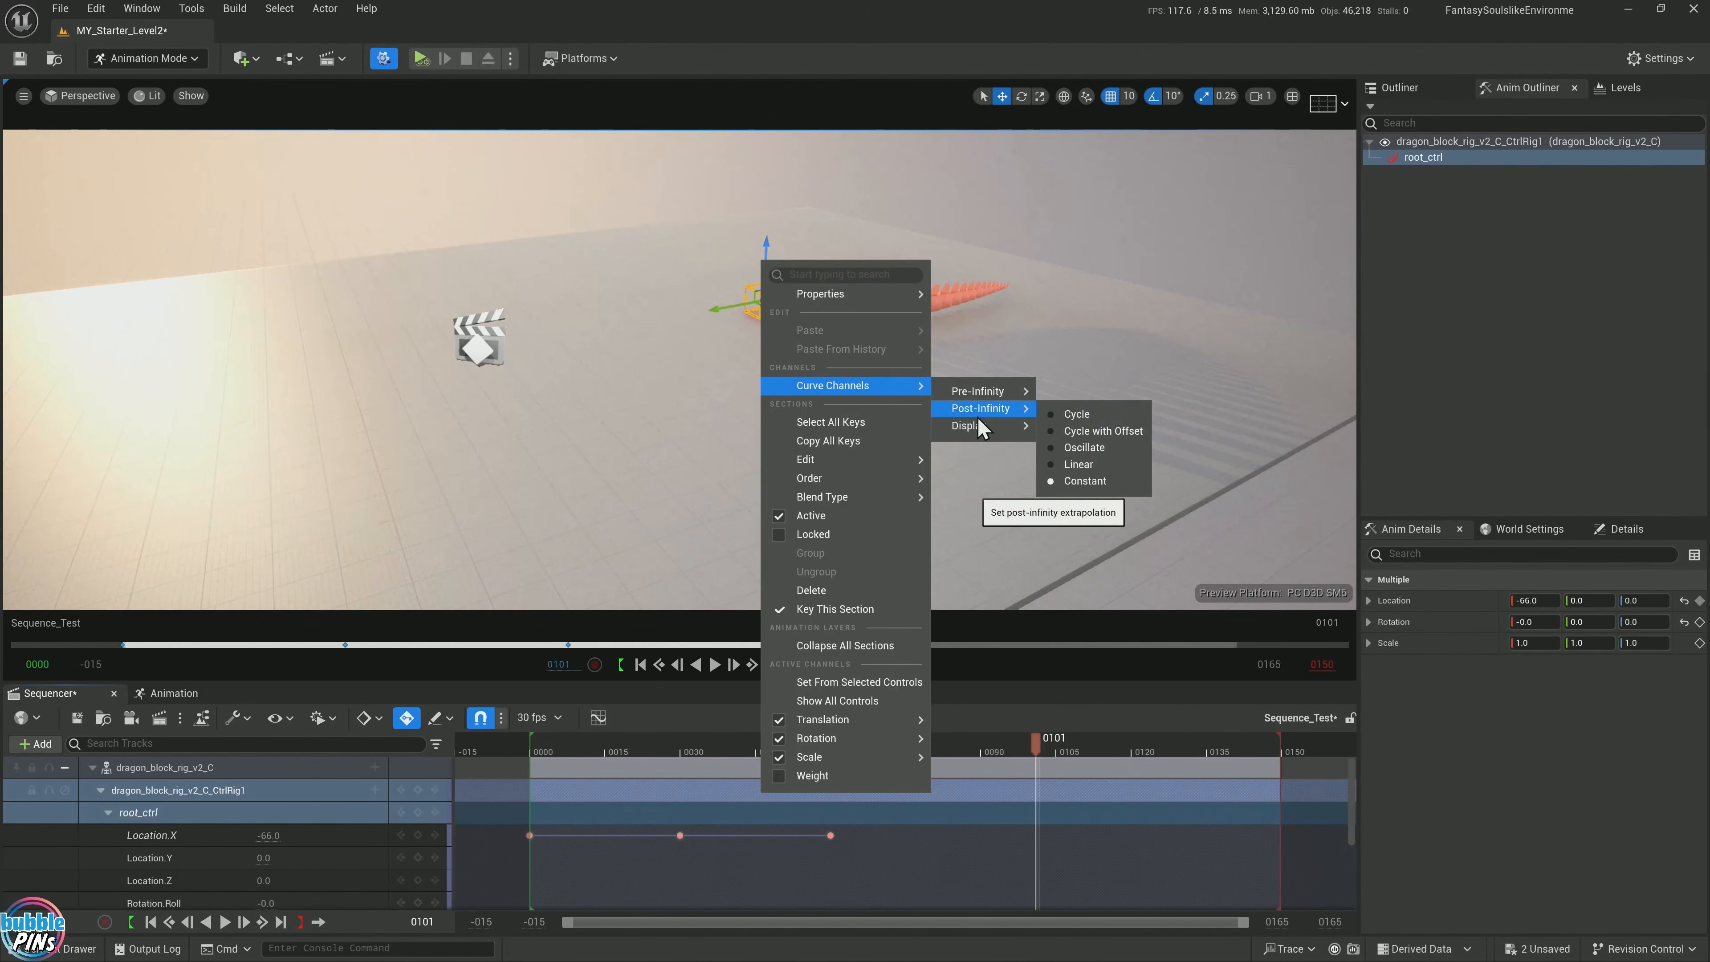
click(1109, 421)
Preview the looping root_ctrl motion, collapse the control rig track and unmute the Transform track
key(space)
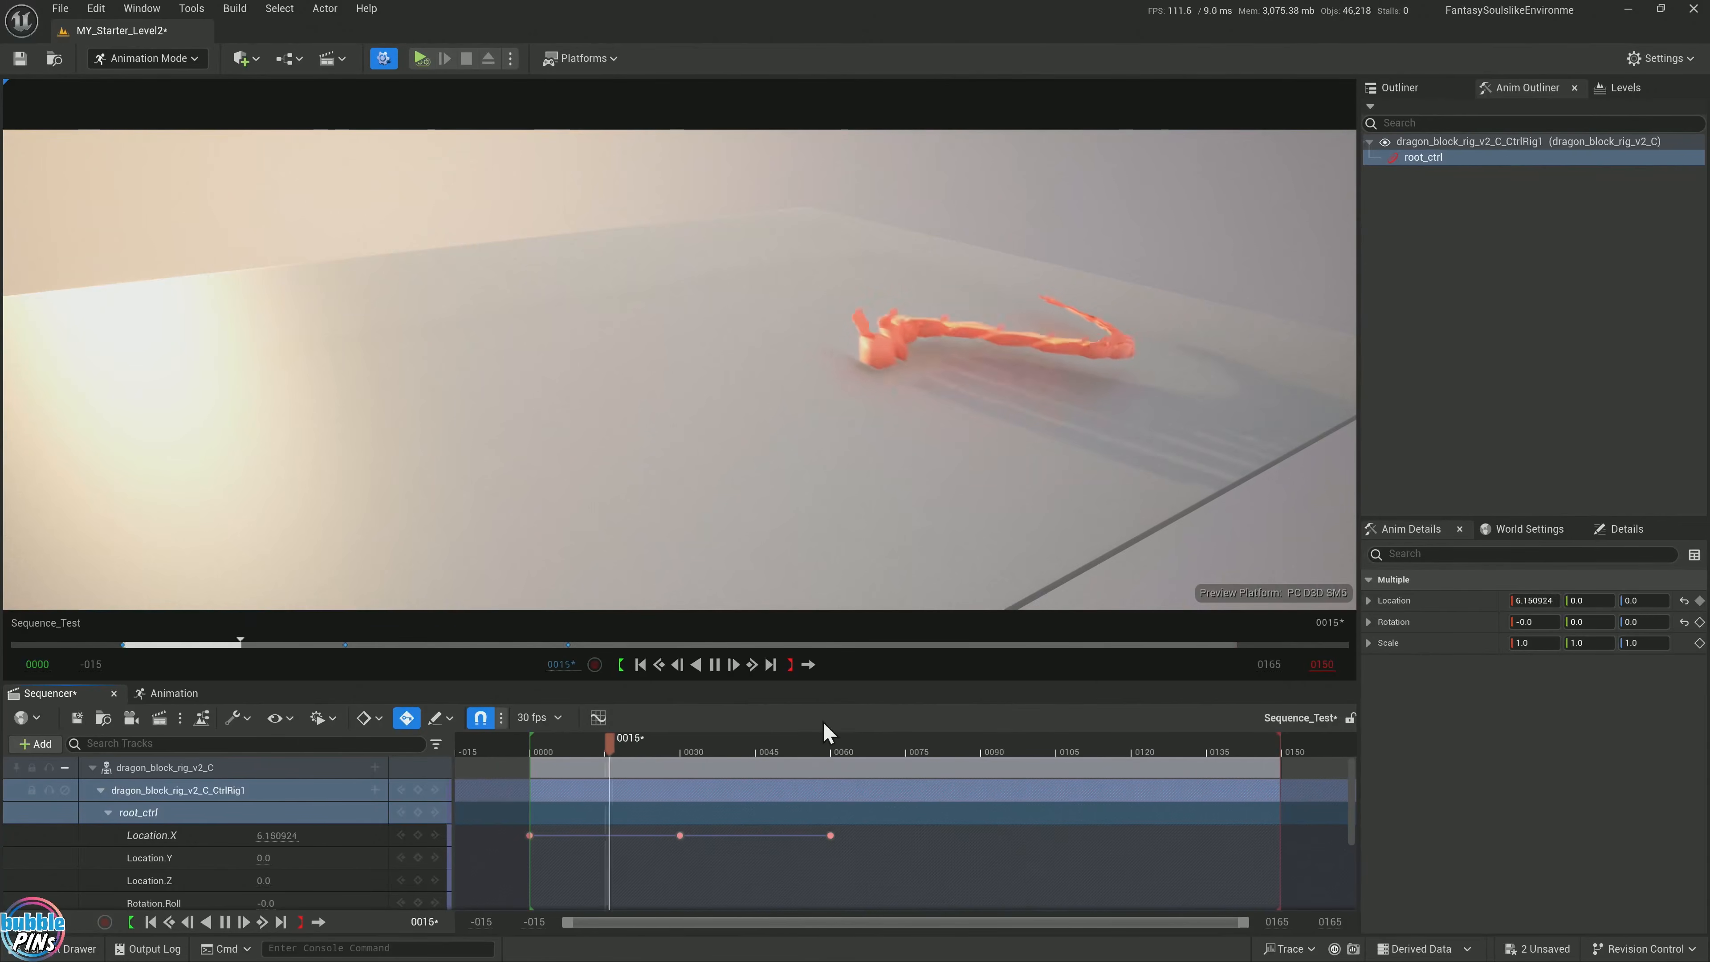
key(space)
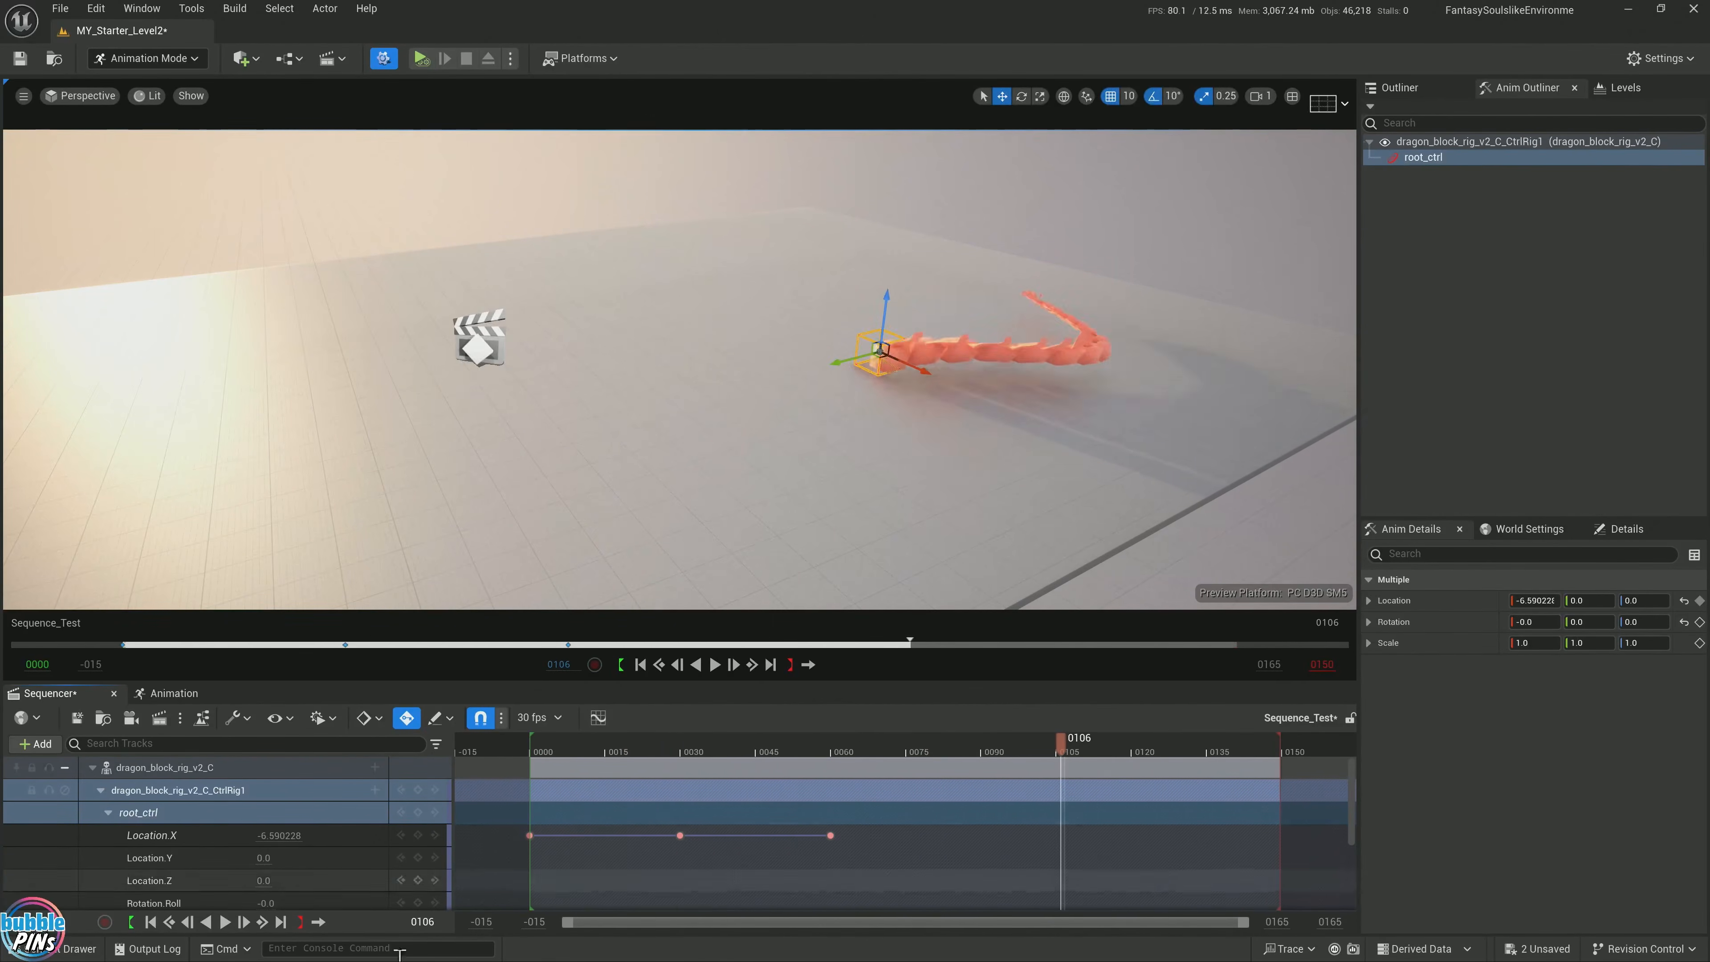
click(100, 790)
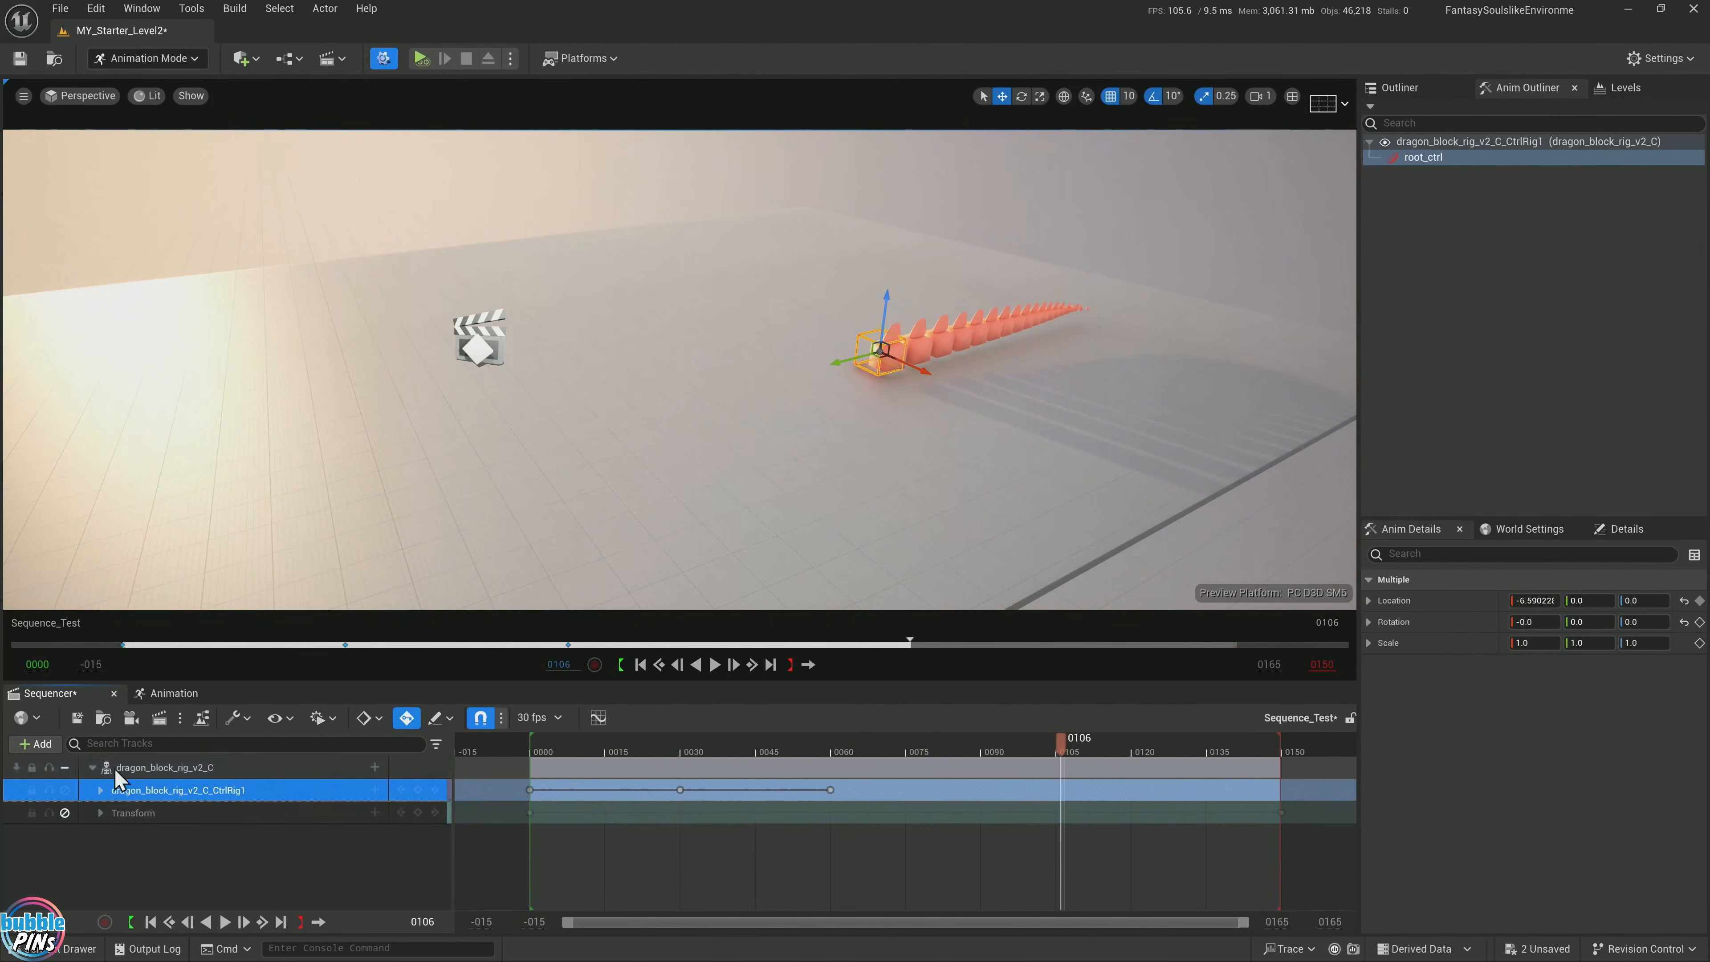
click(65, 813)
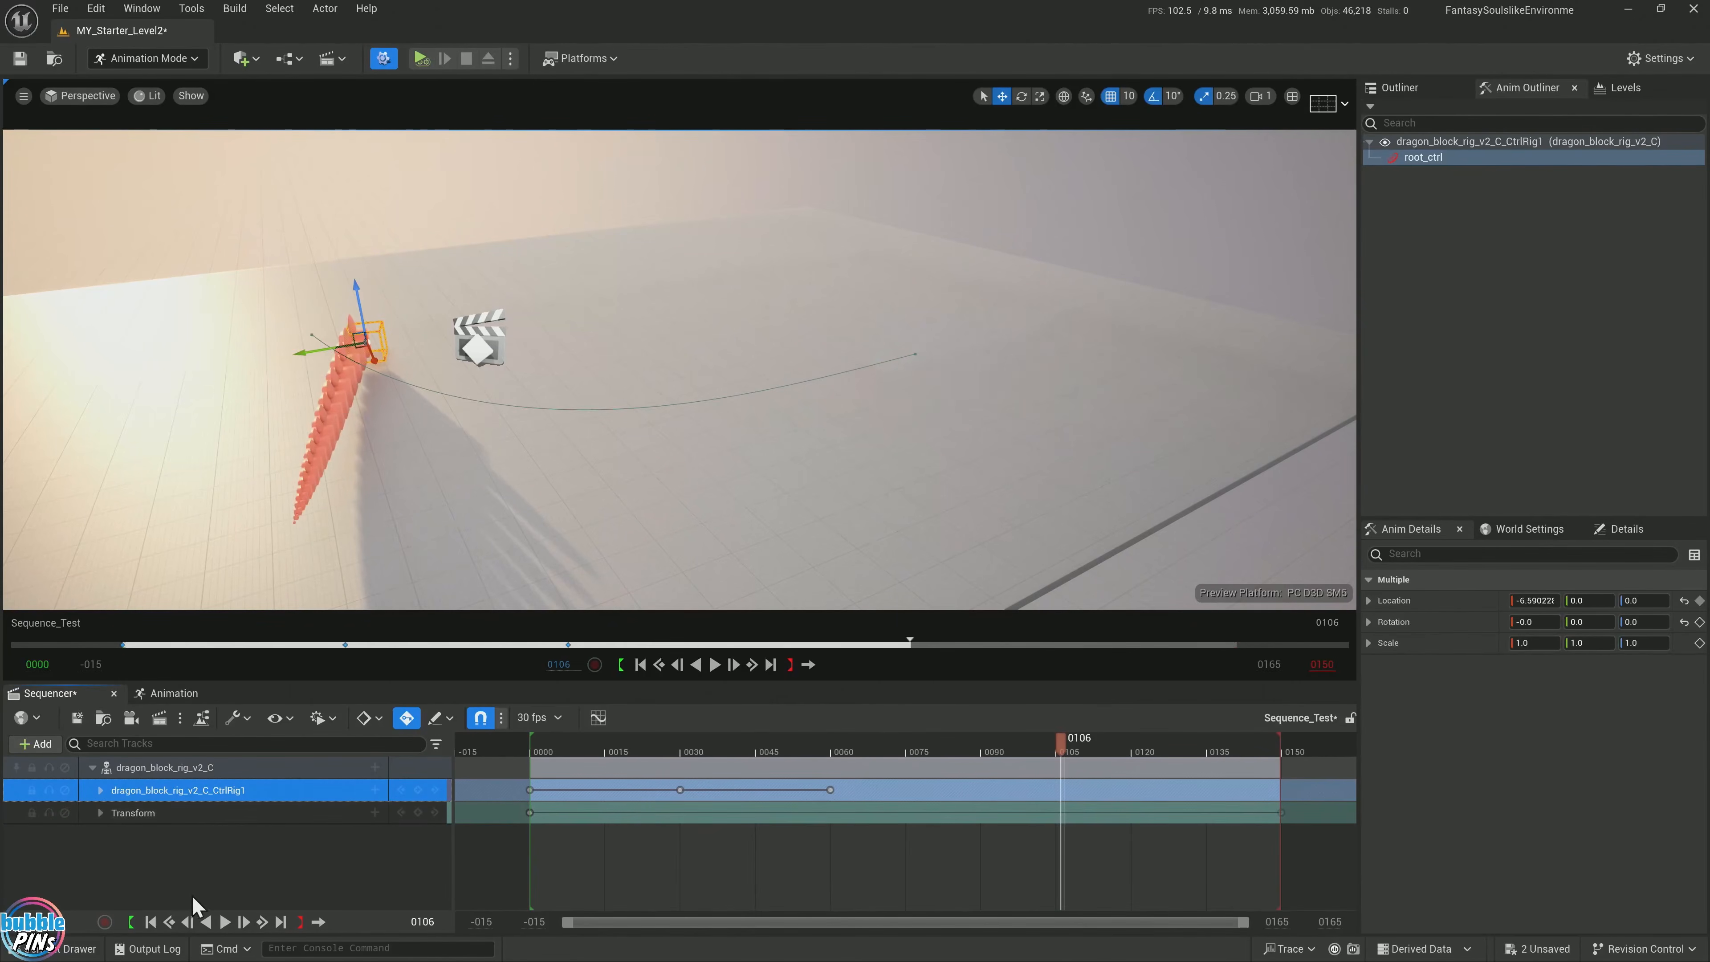
Play back the combined root_ctrl and Transform motion from frame 0, and return the playhead to frame 5
drag(602, 746, 529, 757)
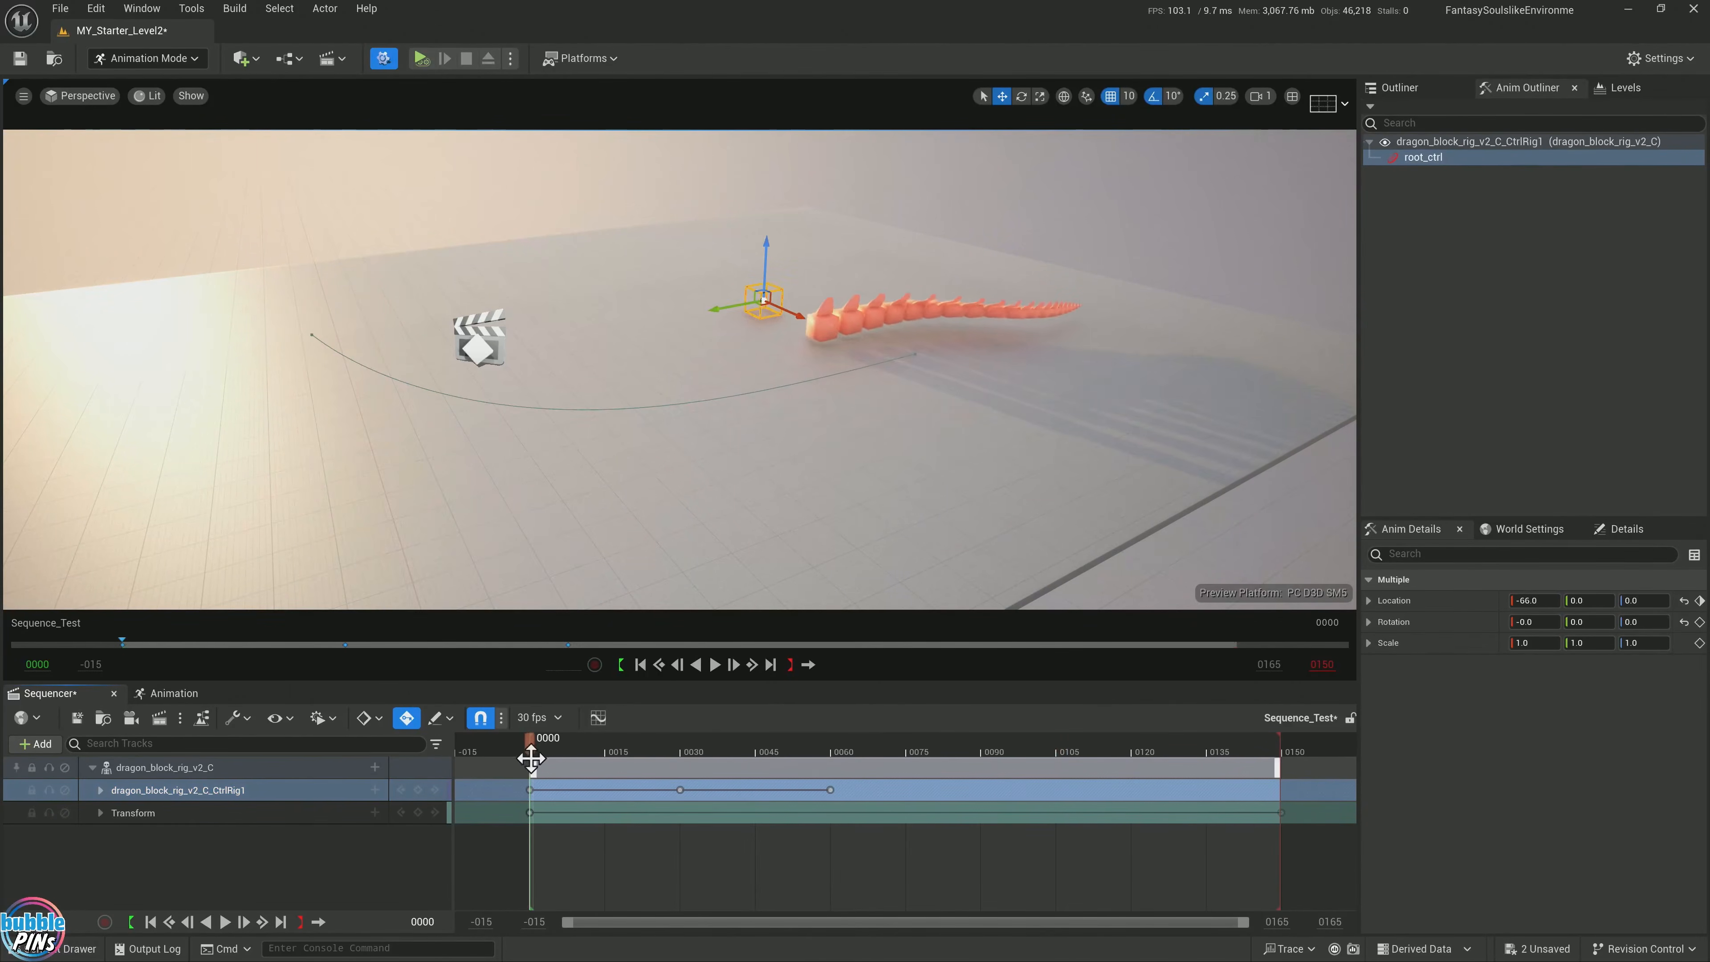
key(space)
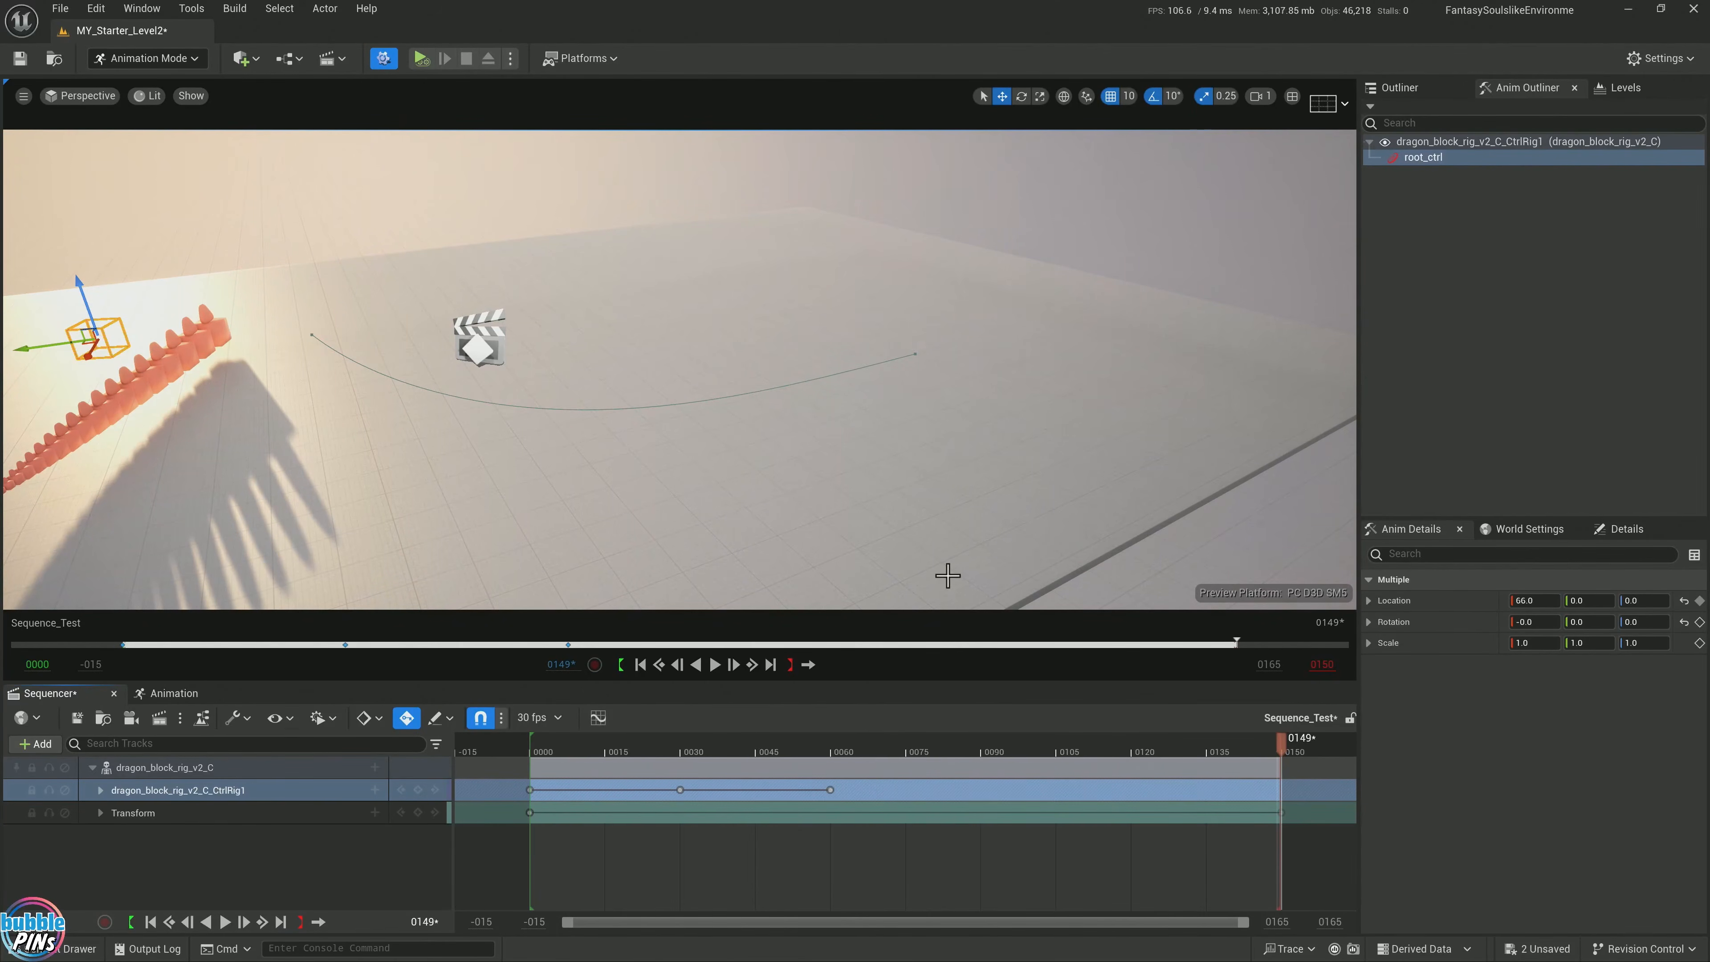
drag(622, 753, 555, 748)
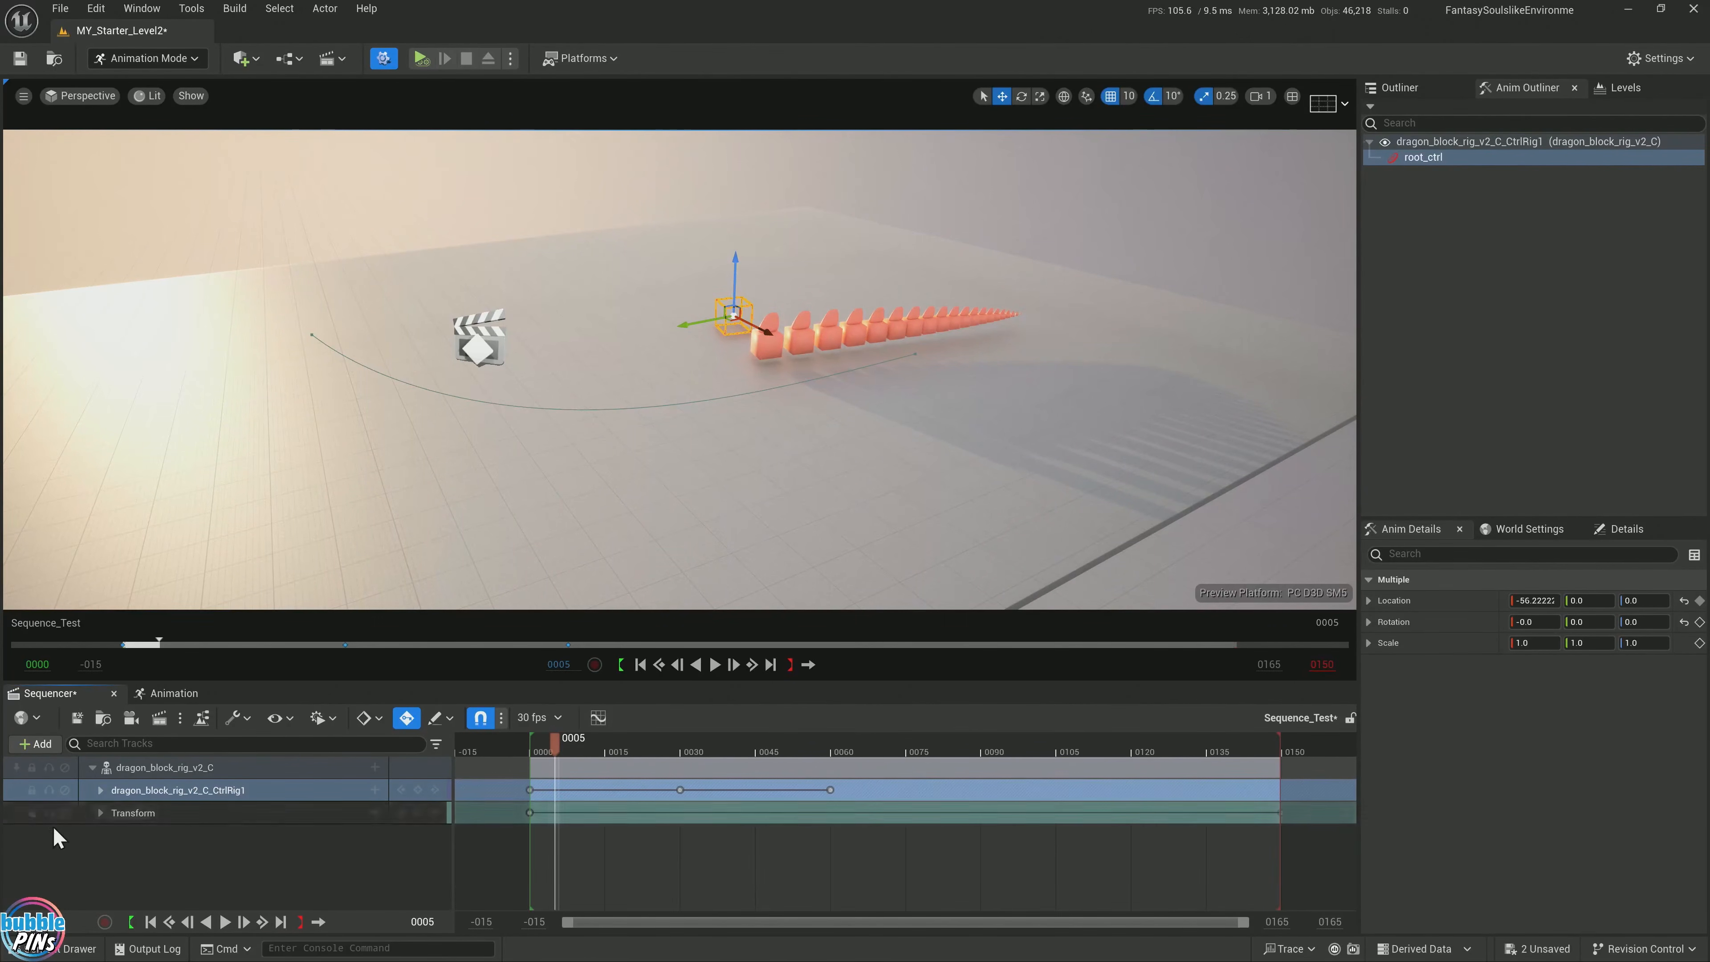
Mute the Transform track and open root_ctrl's Location.X curve in the Curve Editor, with its window moved to show the curve
click(65, 812)
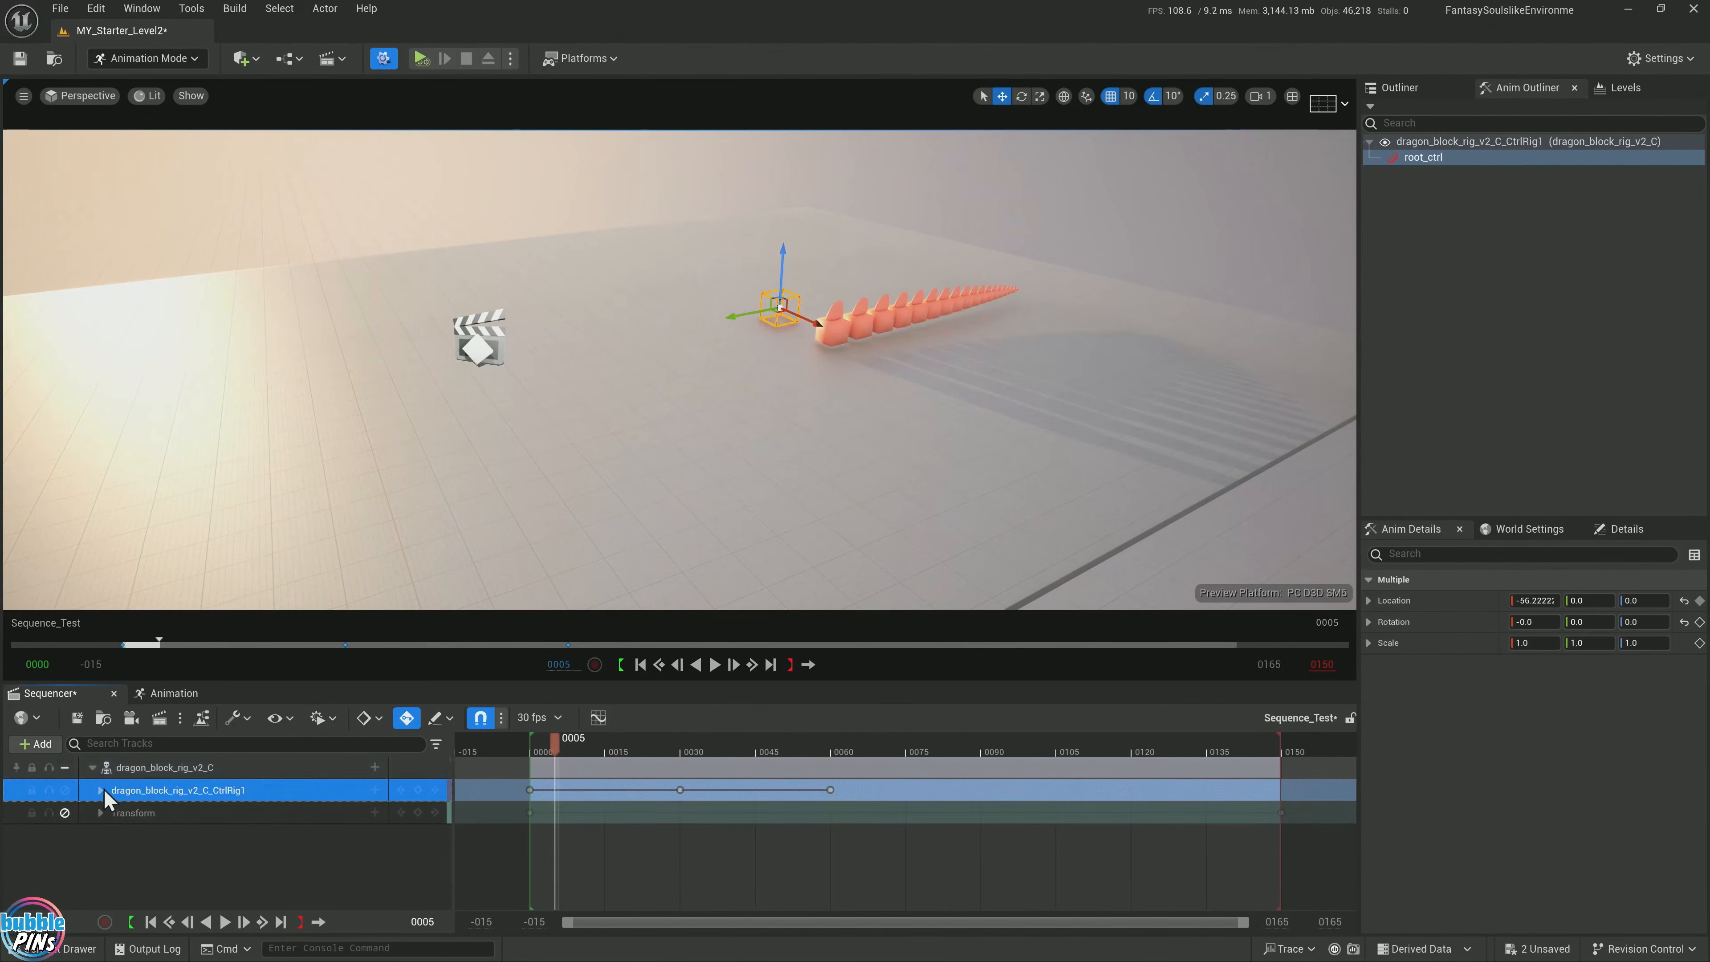
click(101, 790)
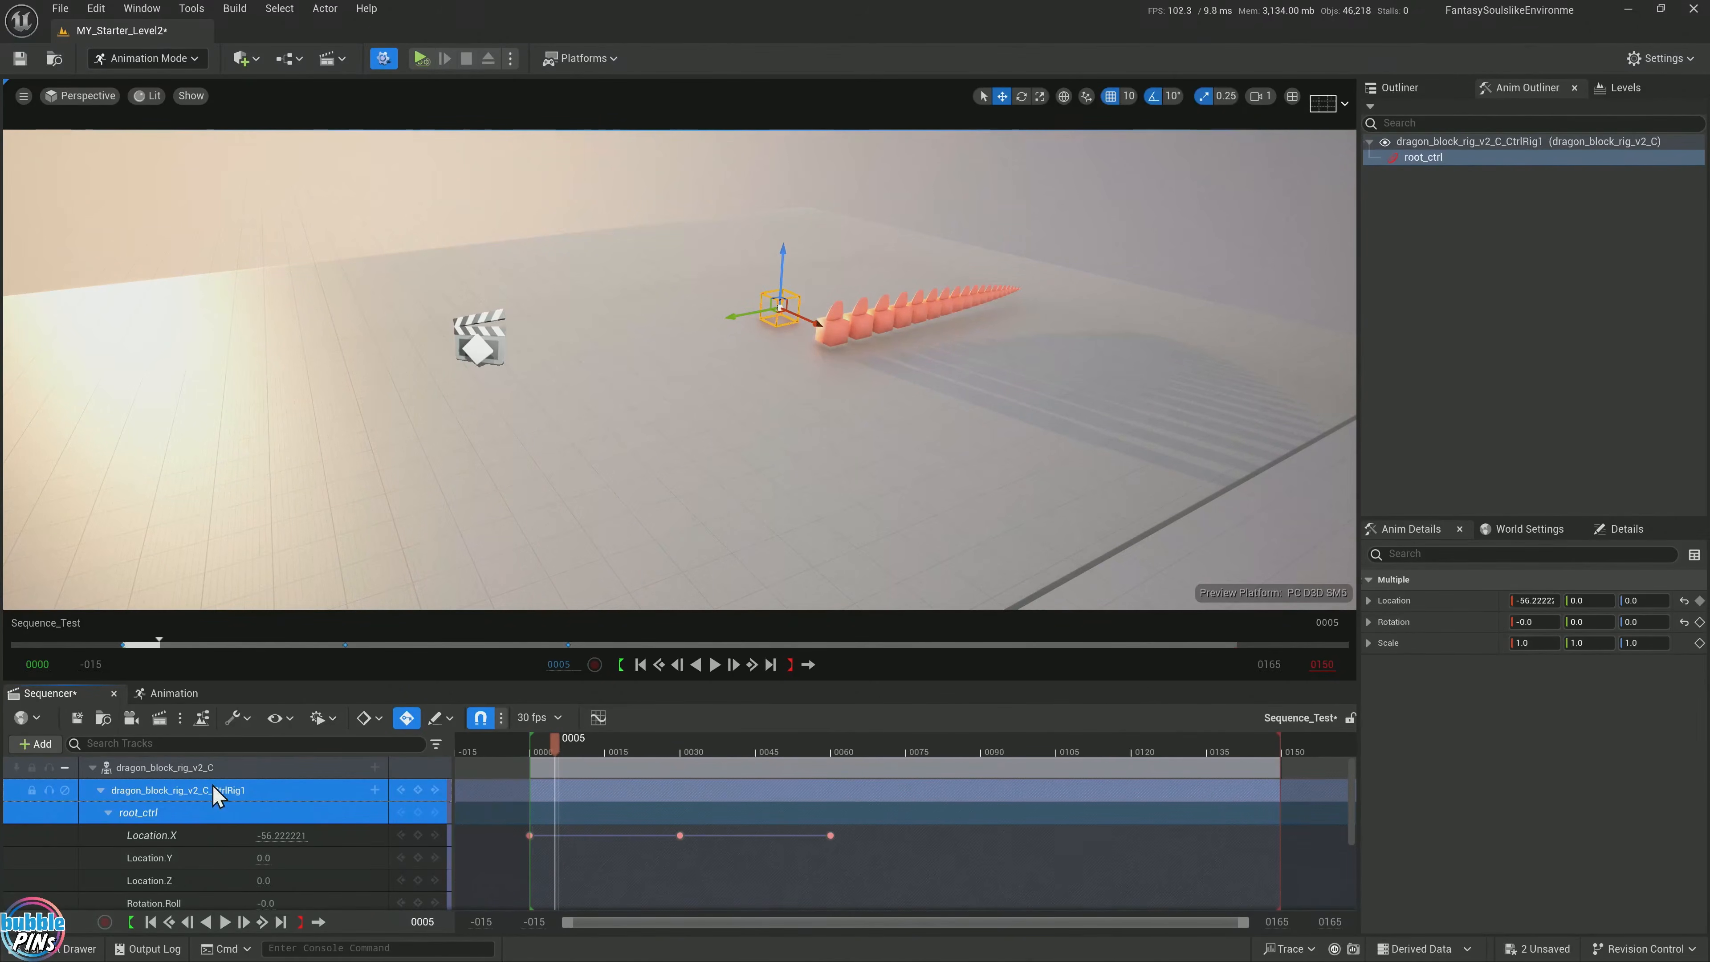
click(162, 836)
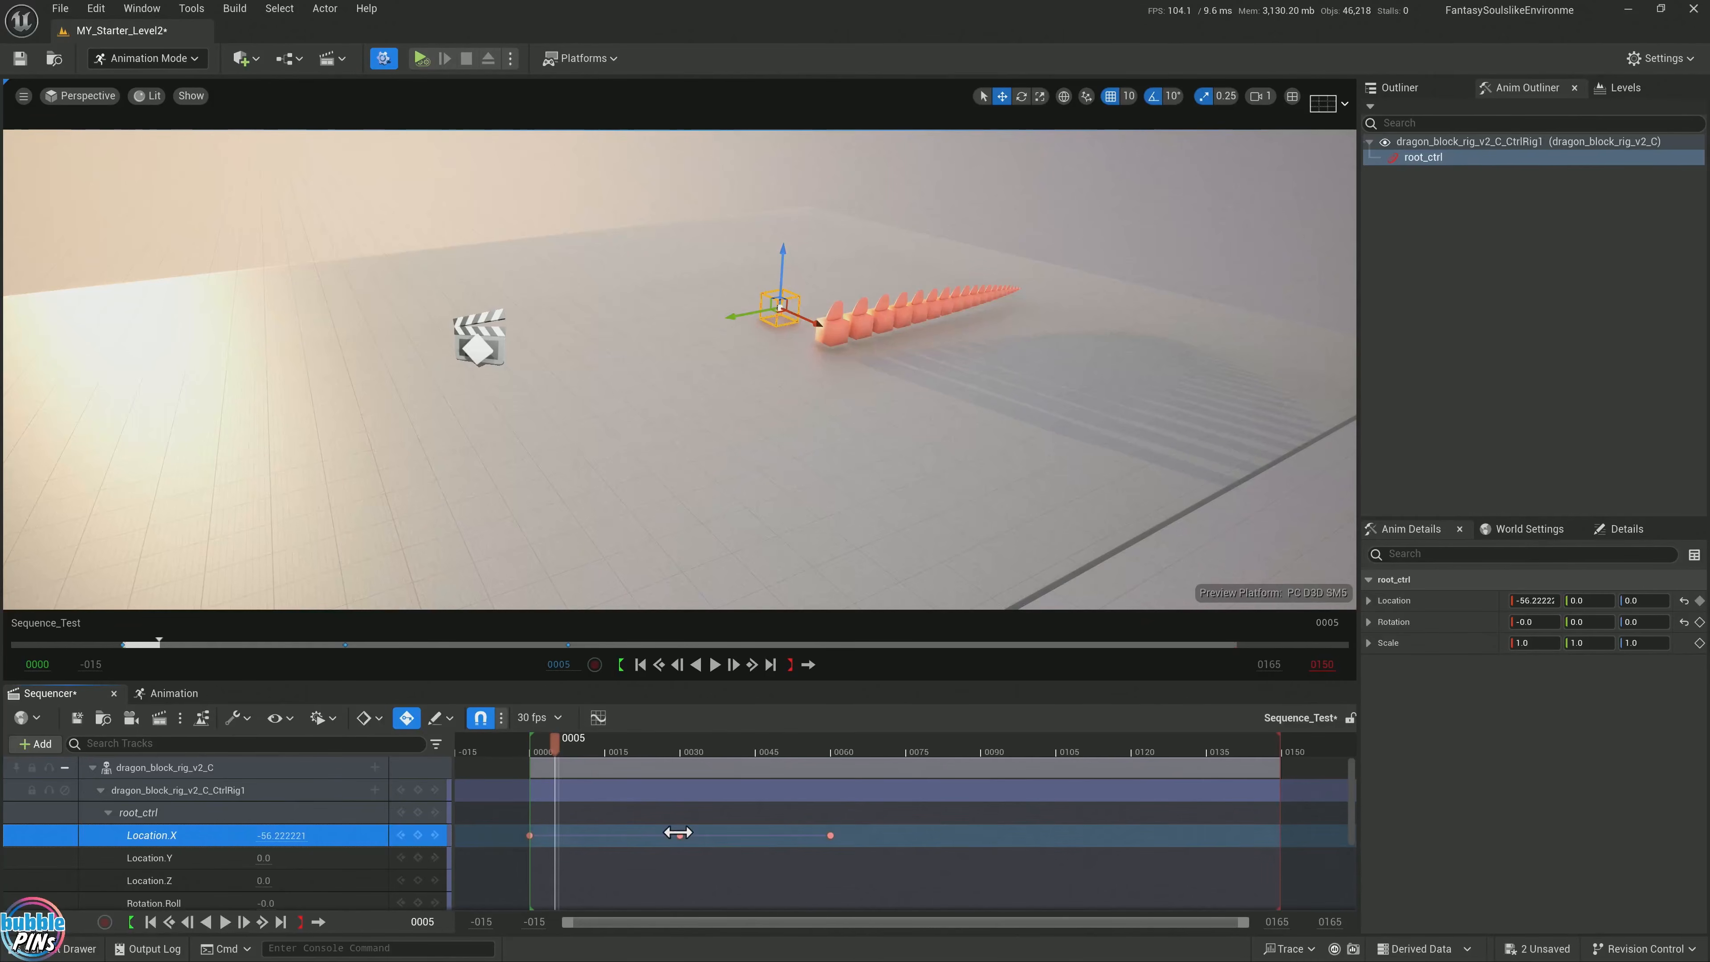
click(600, 719)
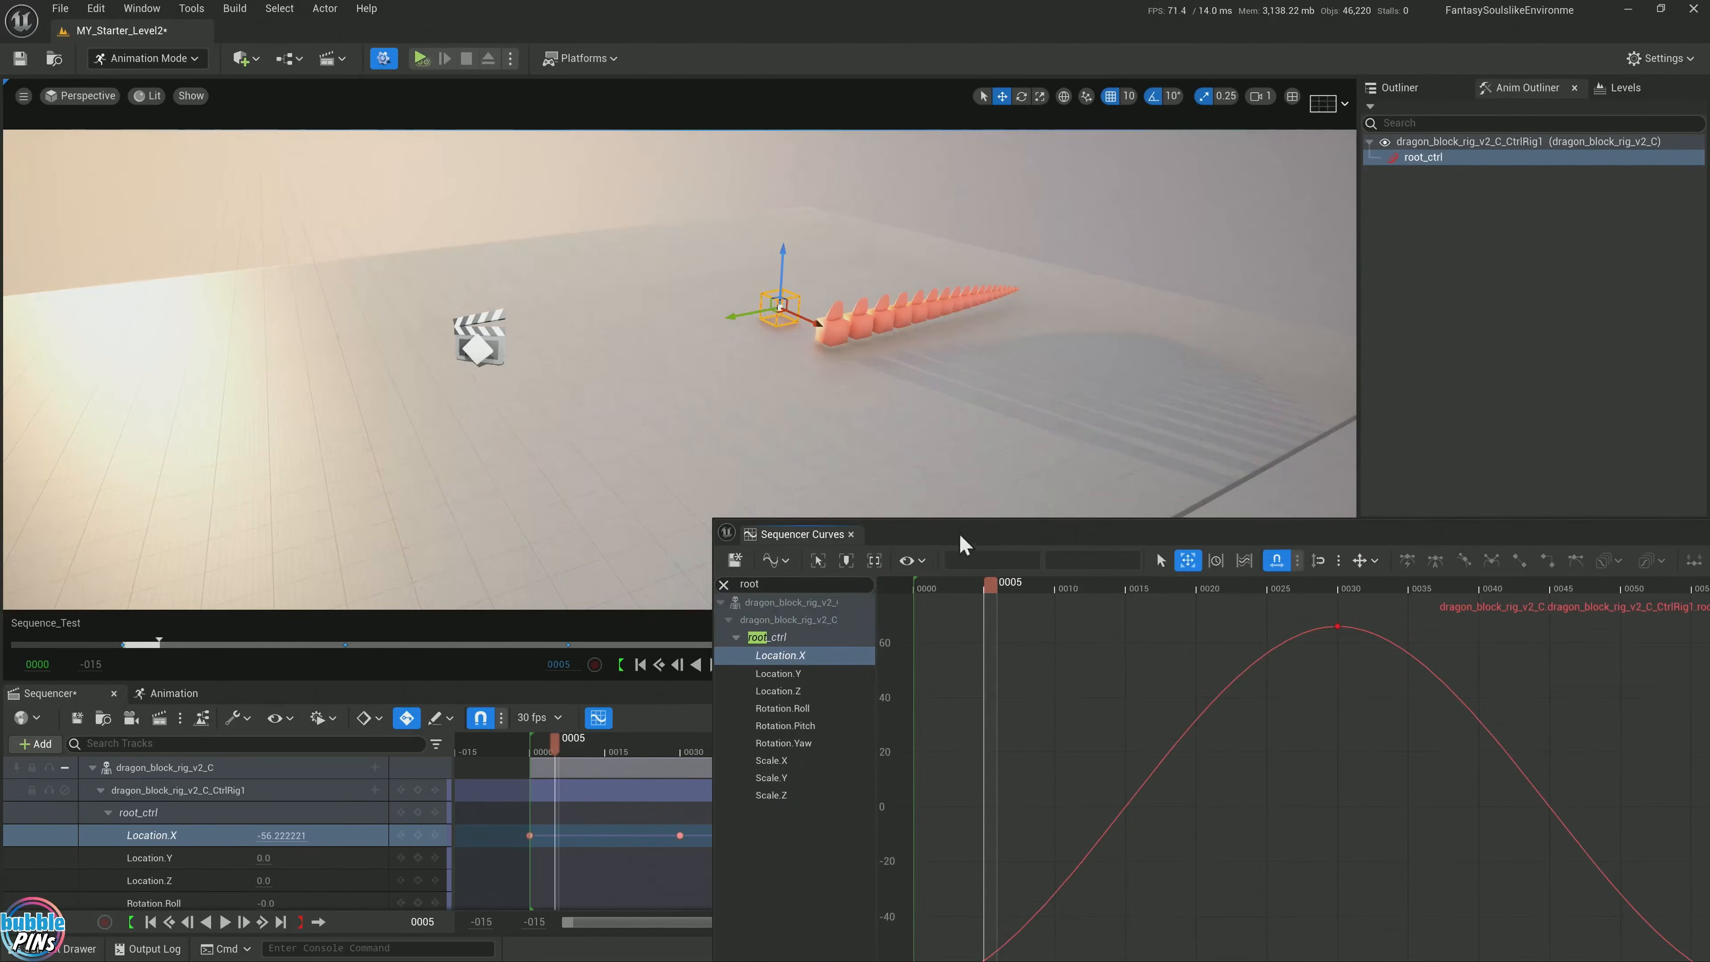
drag(961, 536, 883, 387)
Scale all three Location.X keys so one cycle spans about 30 frames with an amplitude of about 60
scroll(1058, 605, down, 7)
drag(872, 543, 1138, 697)
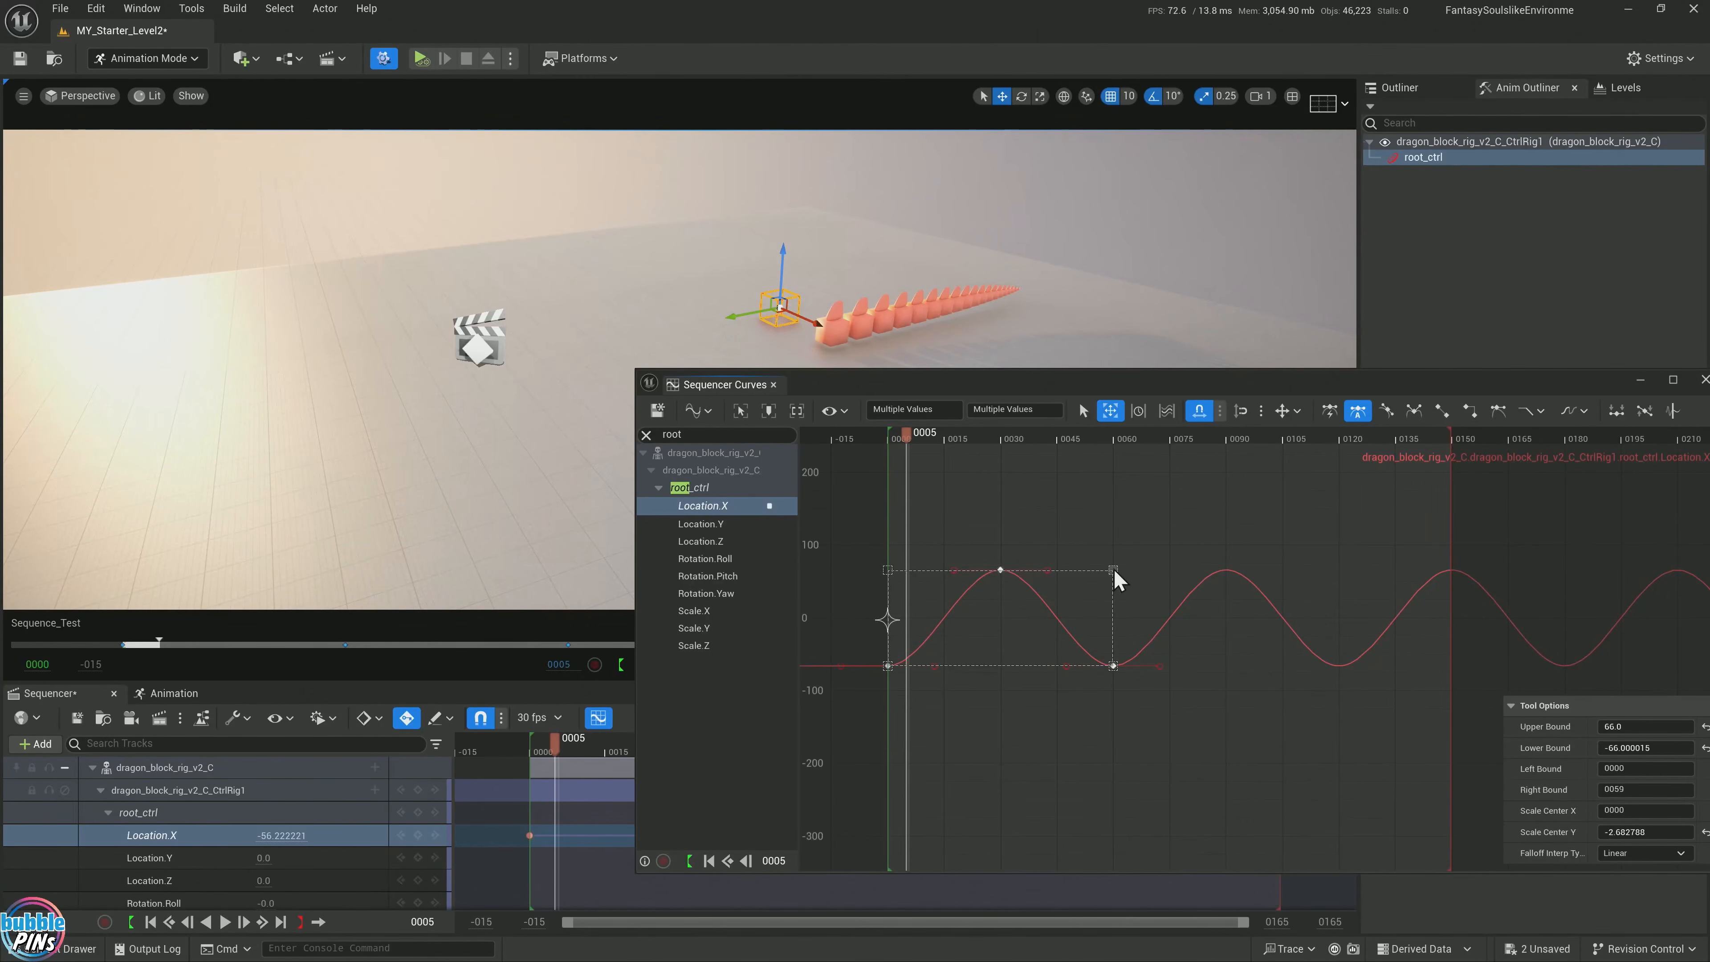
drag(1112, 570, 1050, 585)
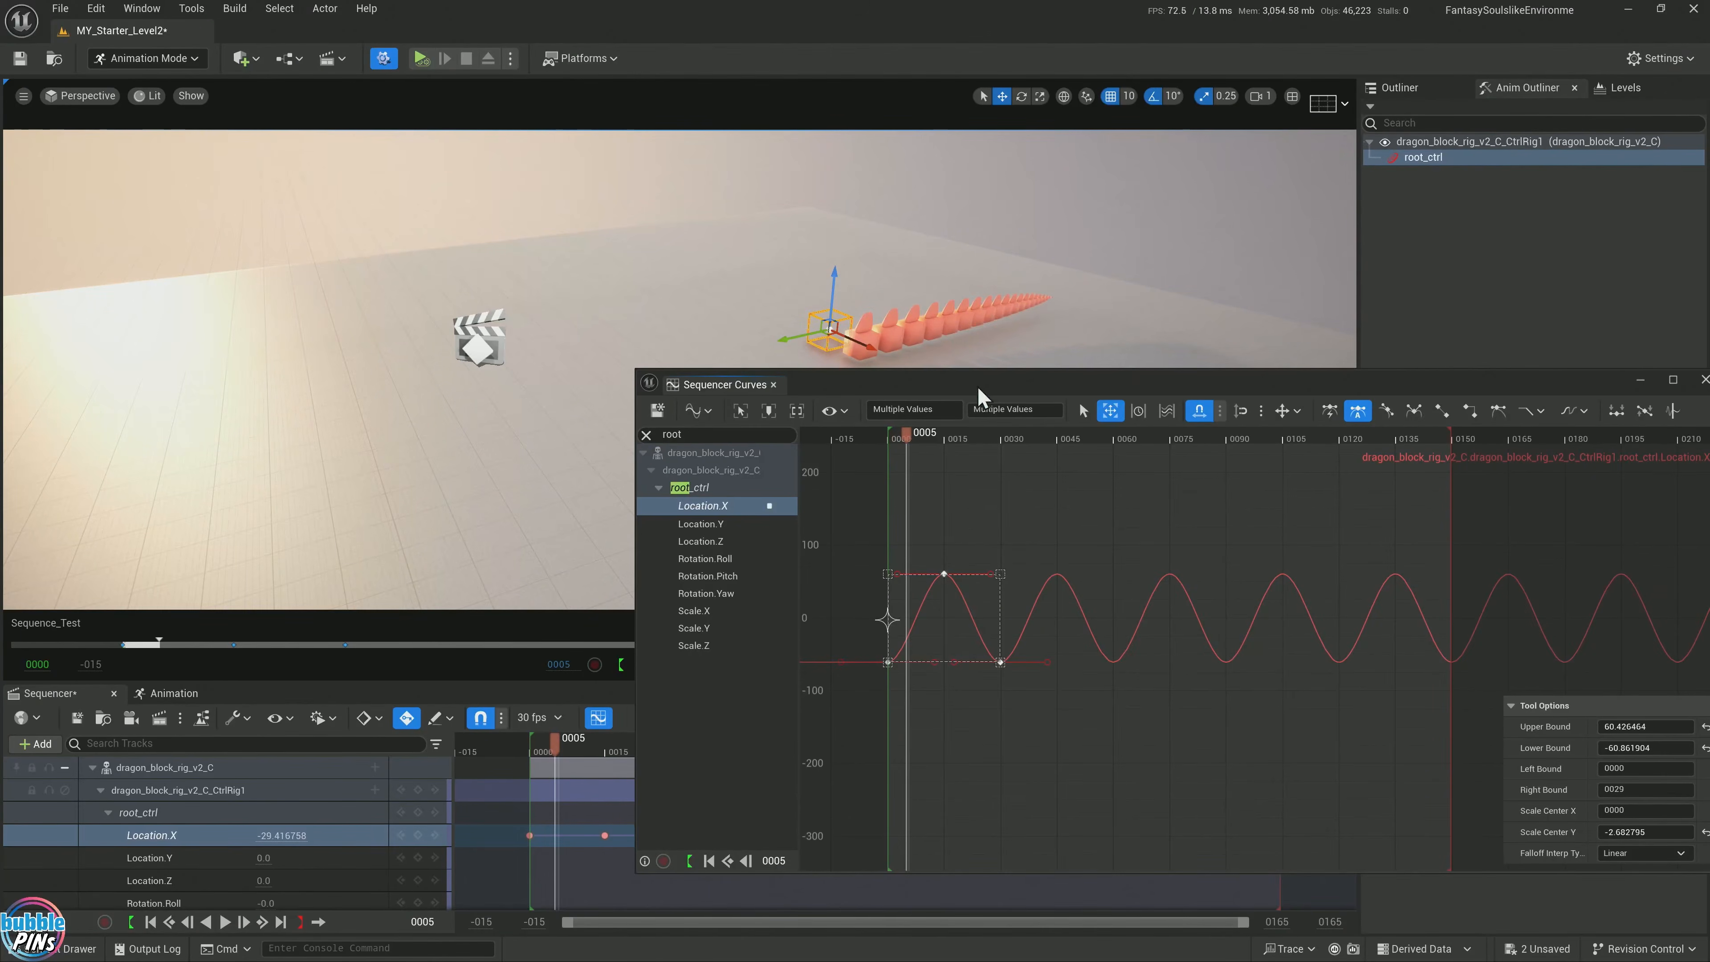
Move the curve window clear of the dragon and play back the shortened root_ctrl cycle without the path motion
drag(980, 396, 1223, 565)
key(space)
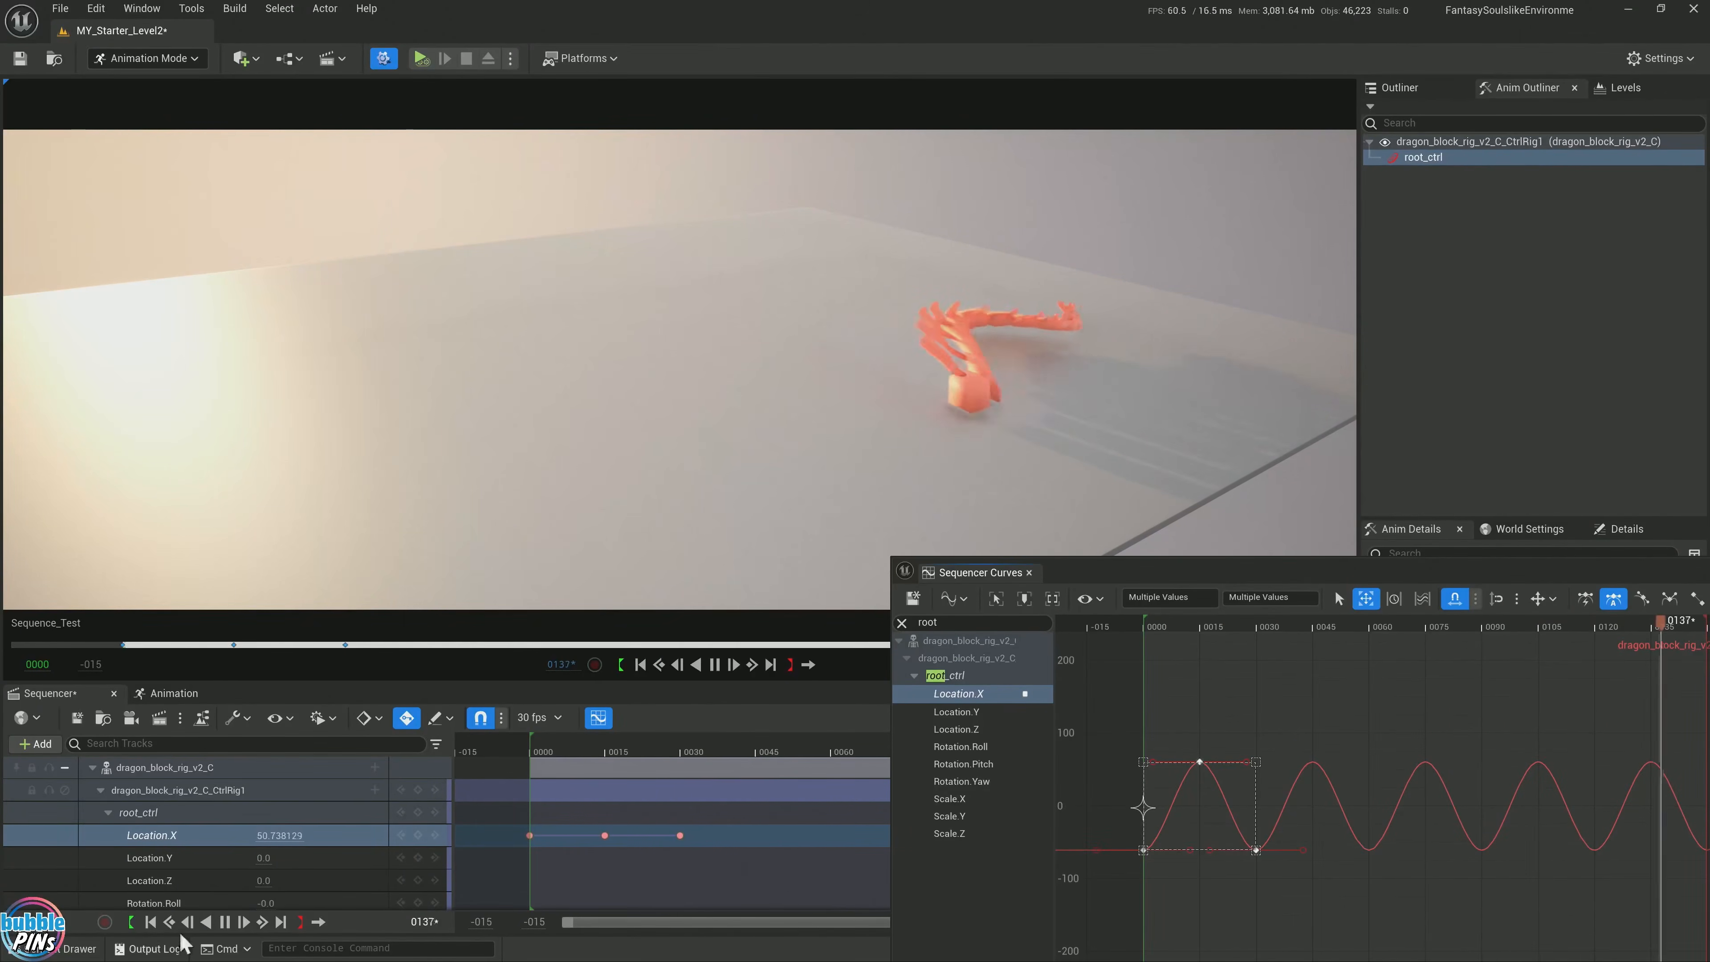
key(space)
Collapse the control rig track, unmute the Transform track and play back the sequence with the path motion
click(100, 790)
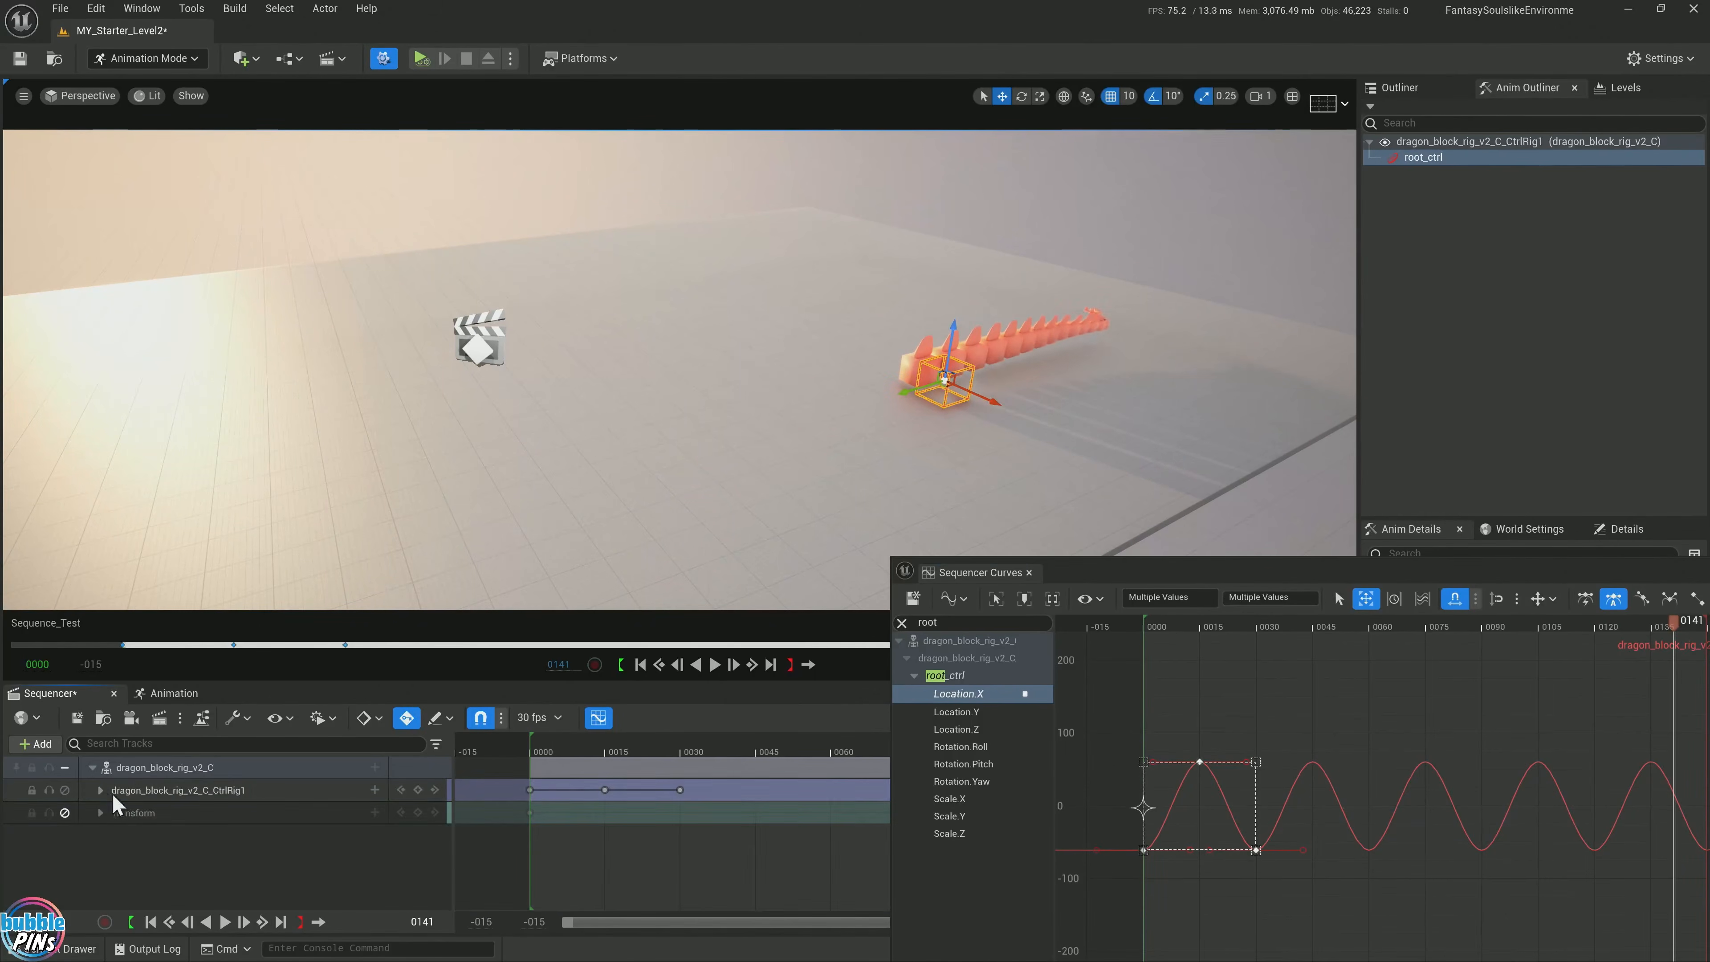
click(64, 812)
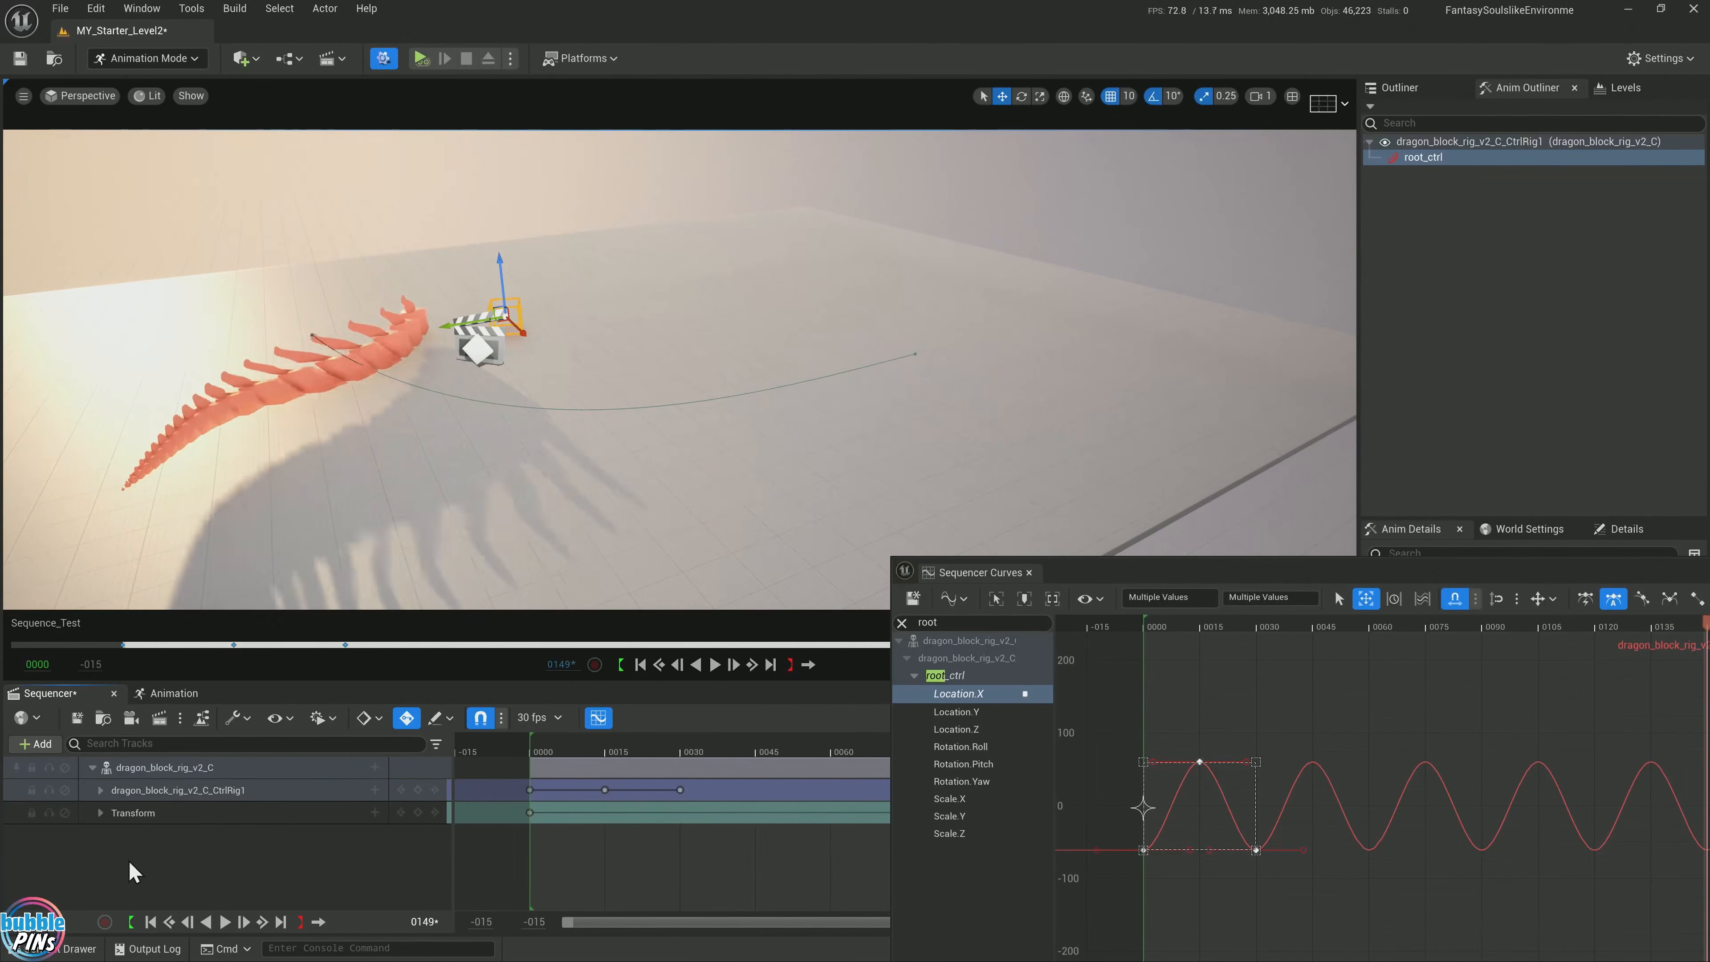
key(space)
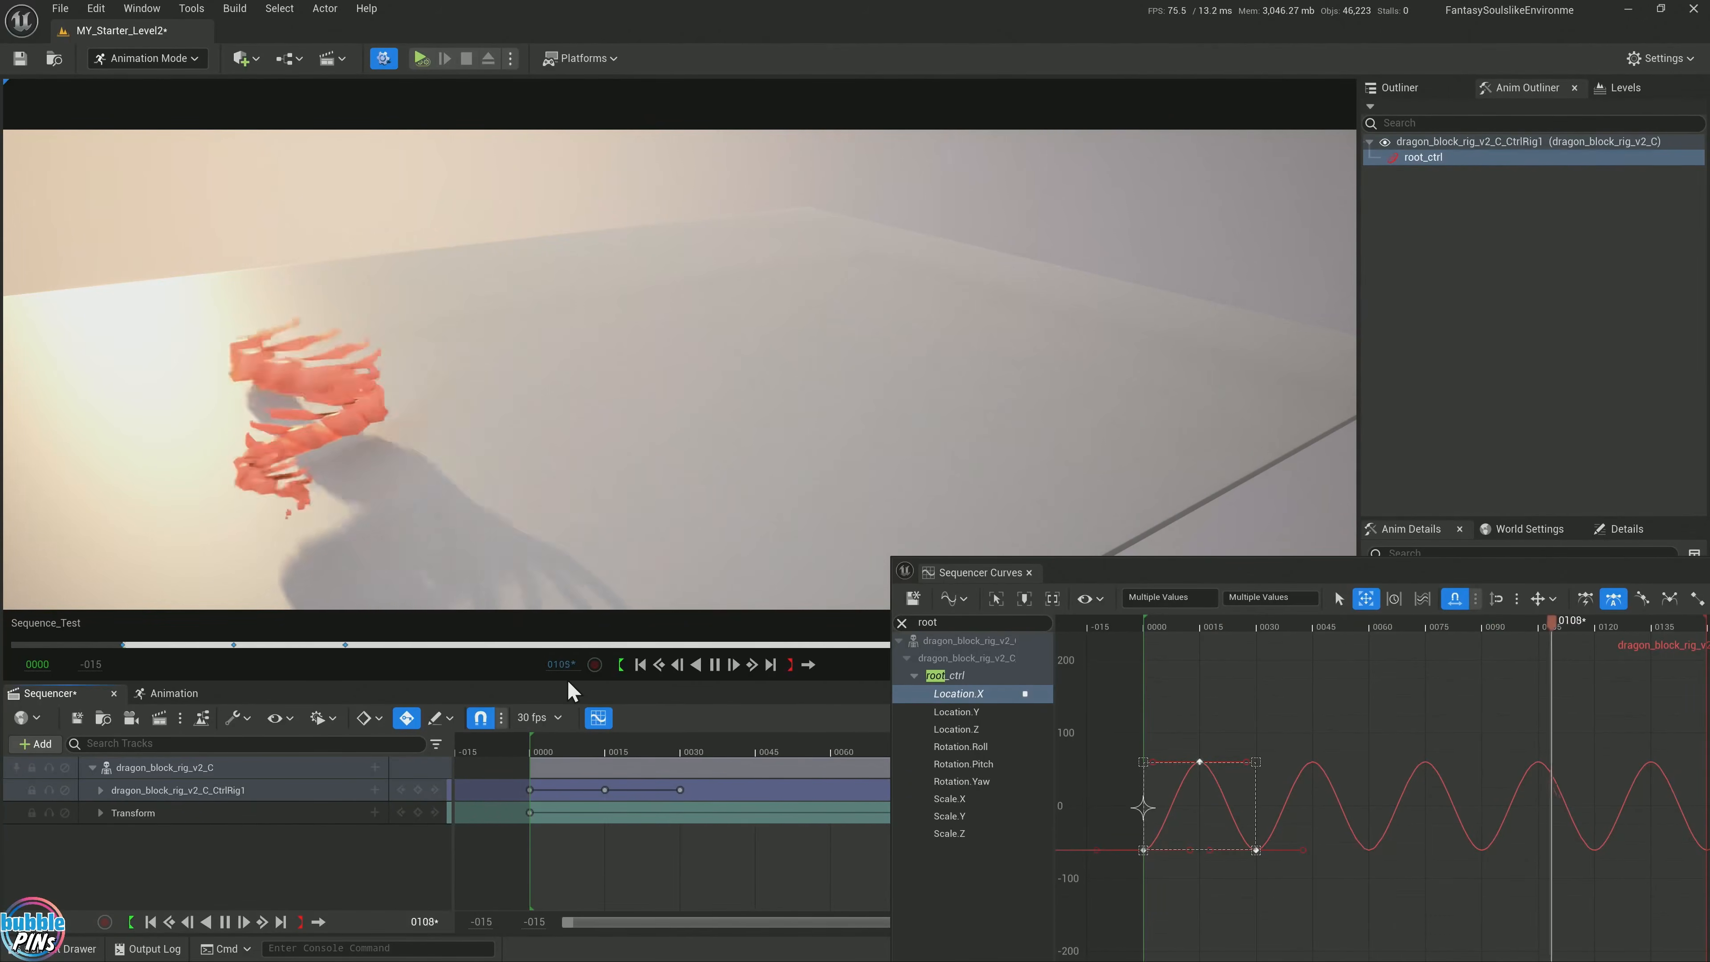
key(space)
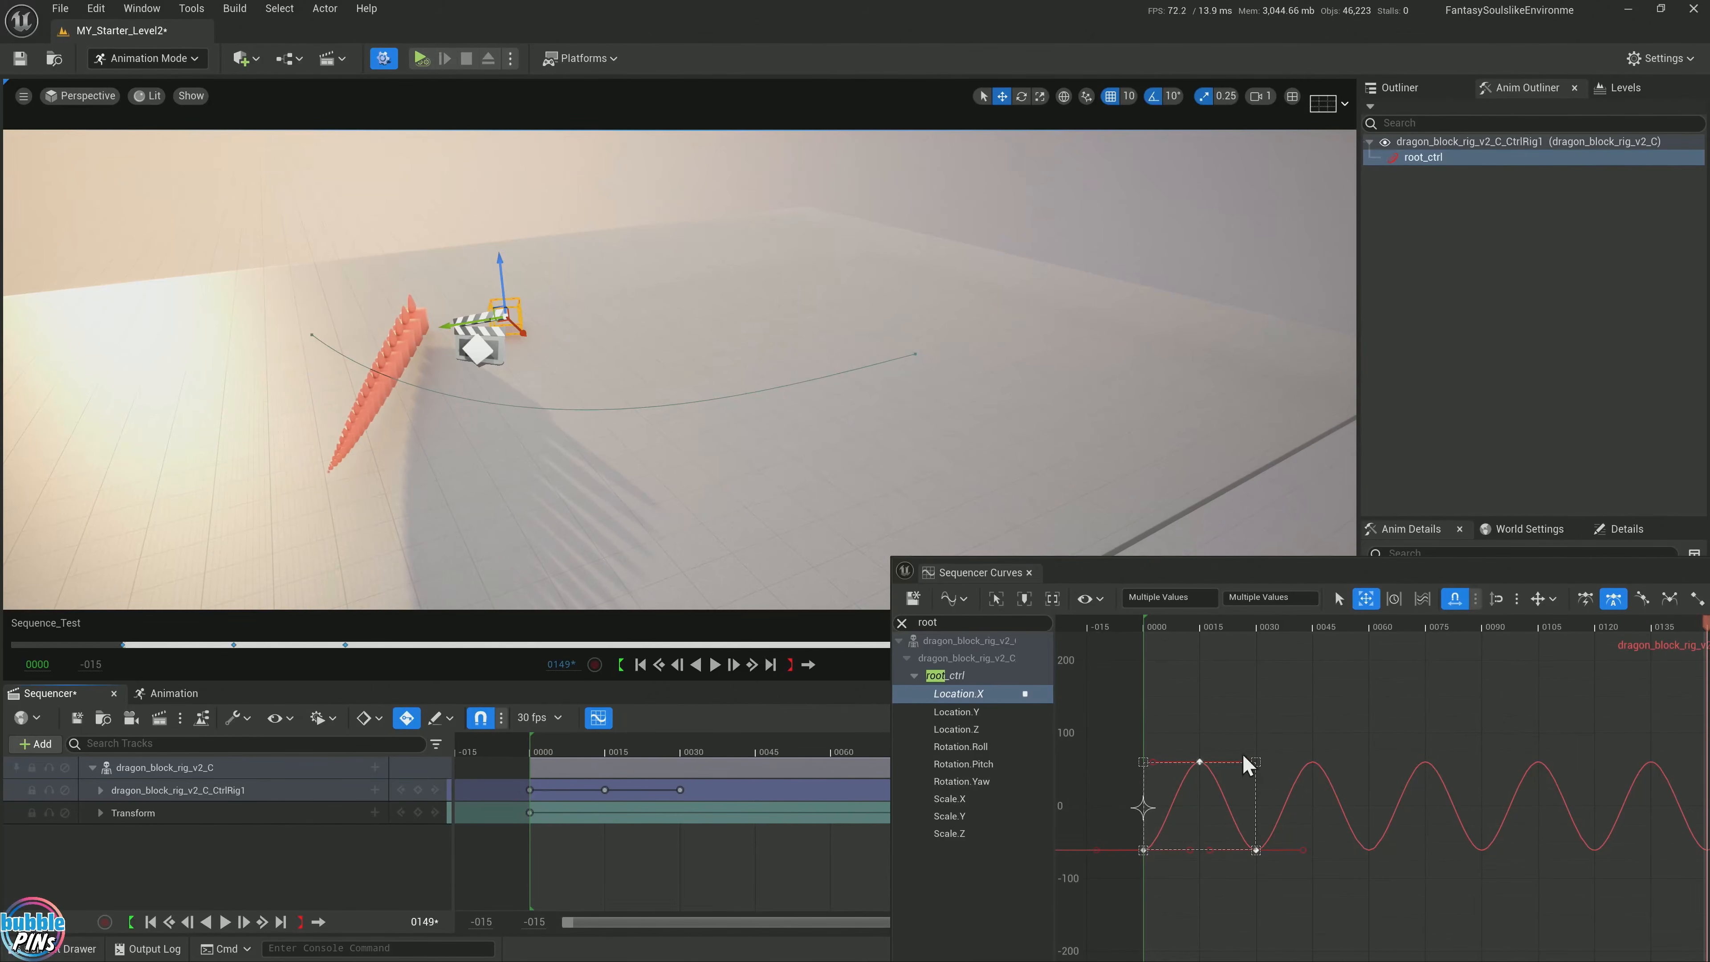
Scale the Location.X keys down to a cycle of about 25 frames and an amplitude of about 30, and preview the motion
drag(1257, 761, 1249, 786)
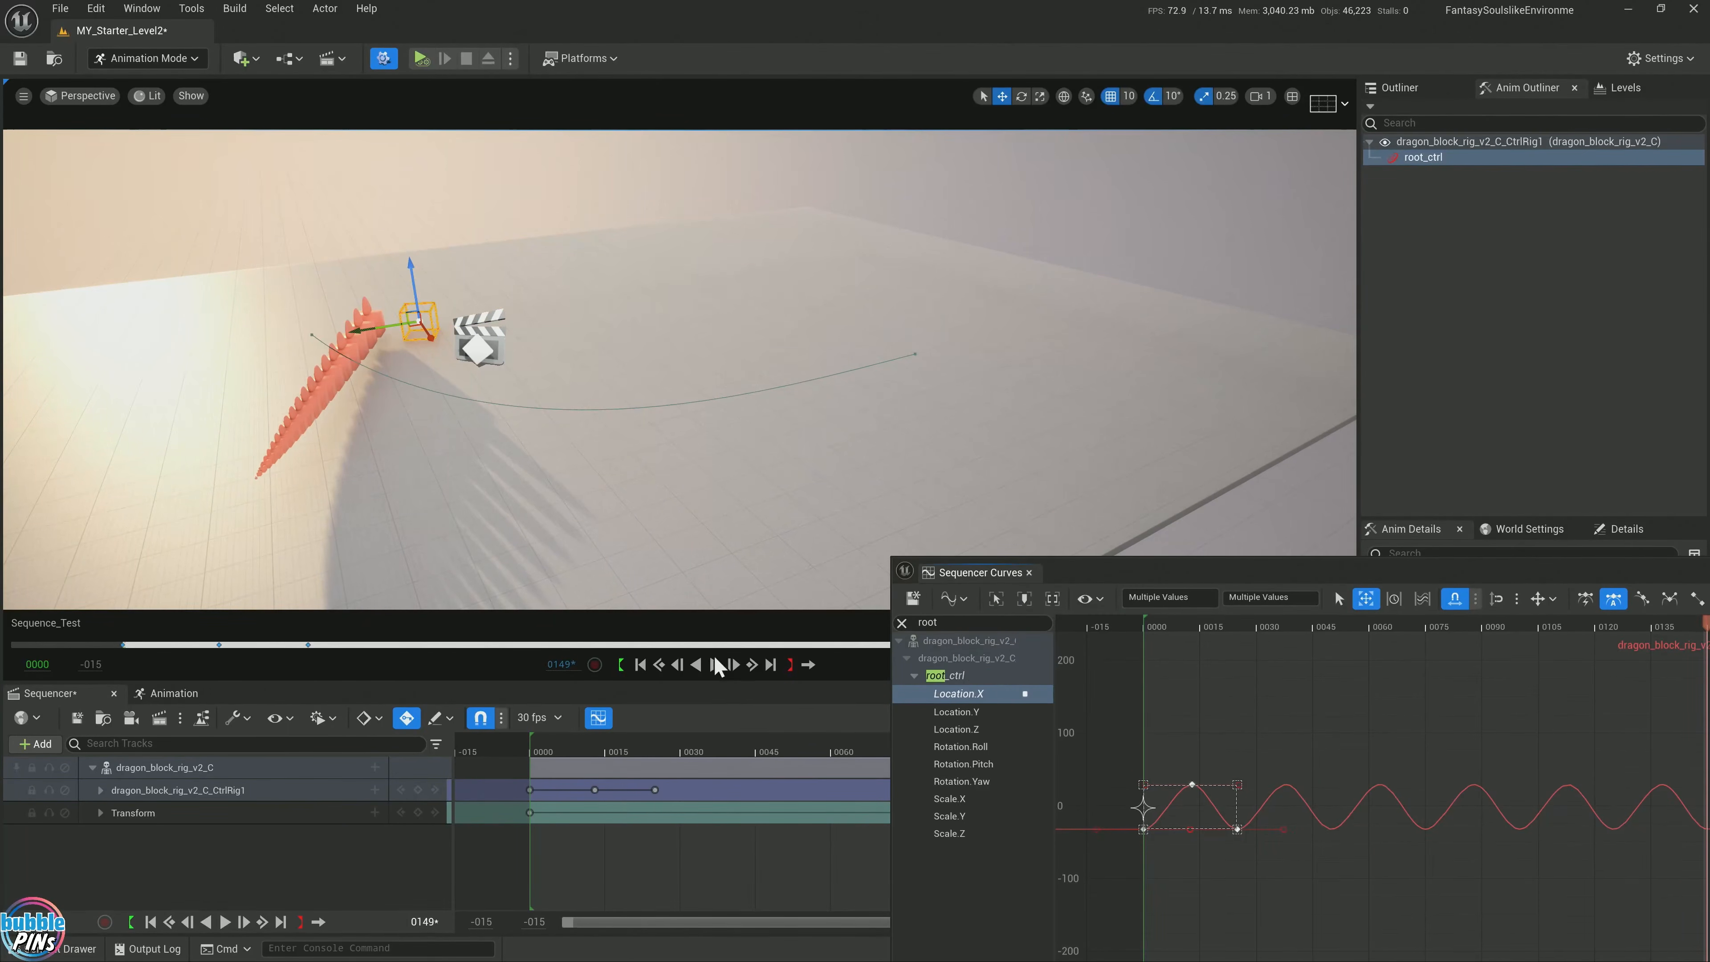
click(718, 667)
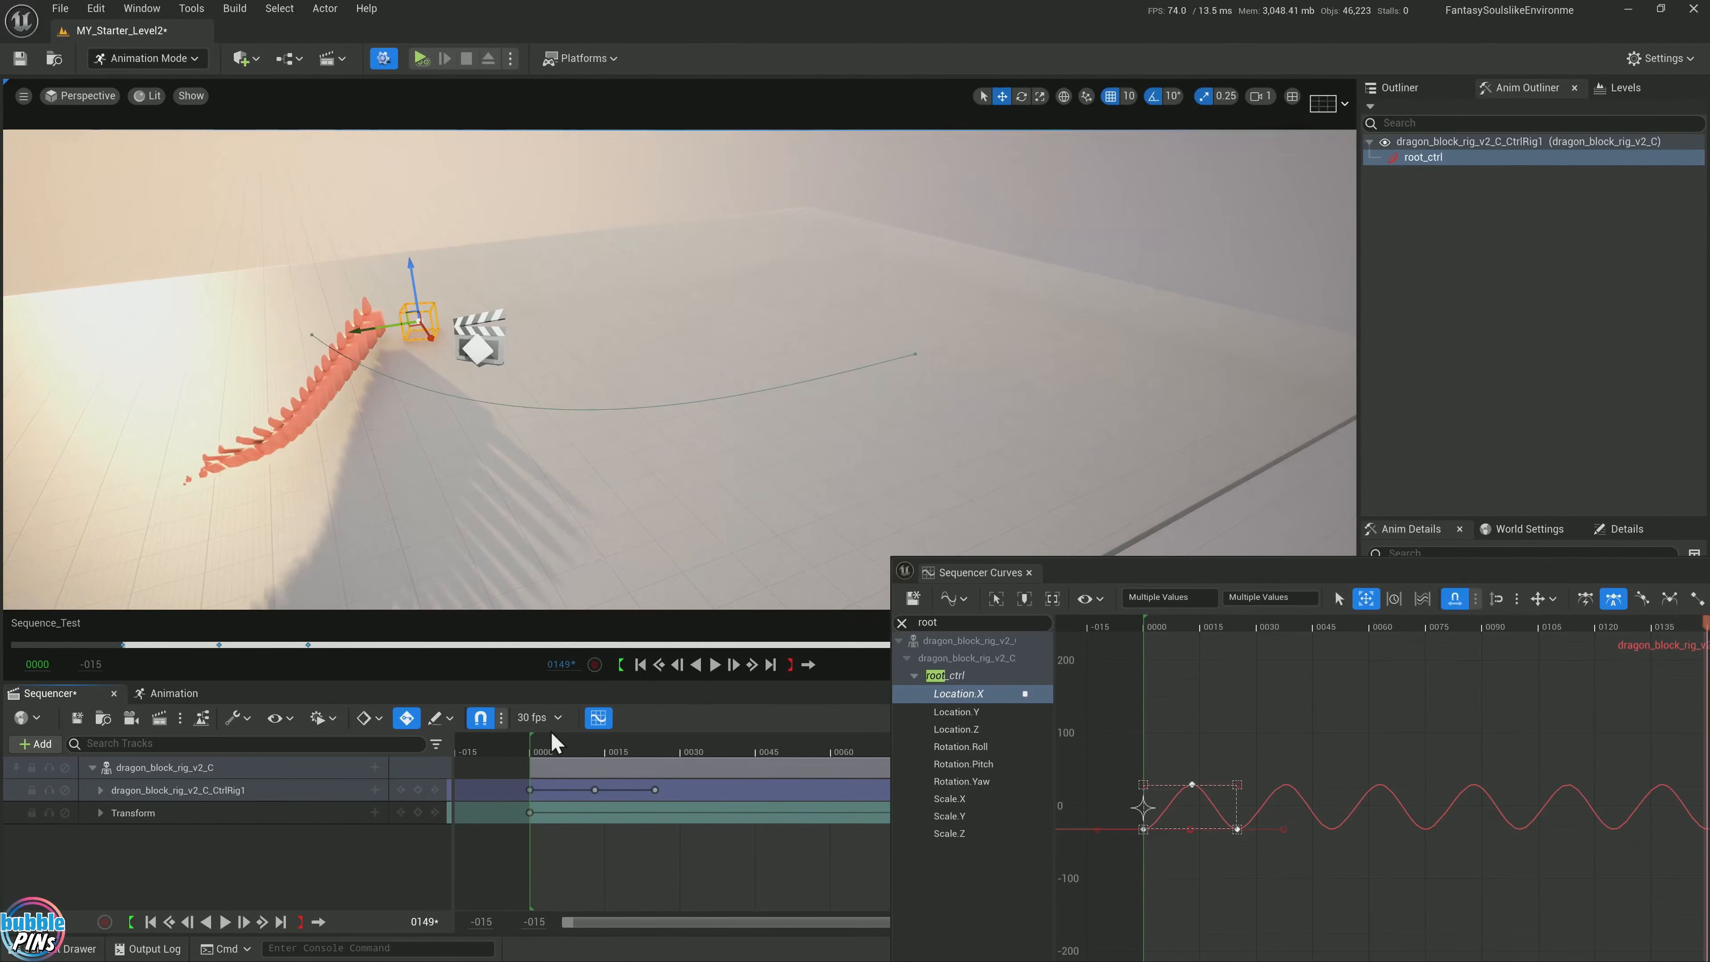
click(1365, 733)
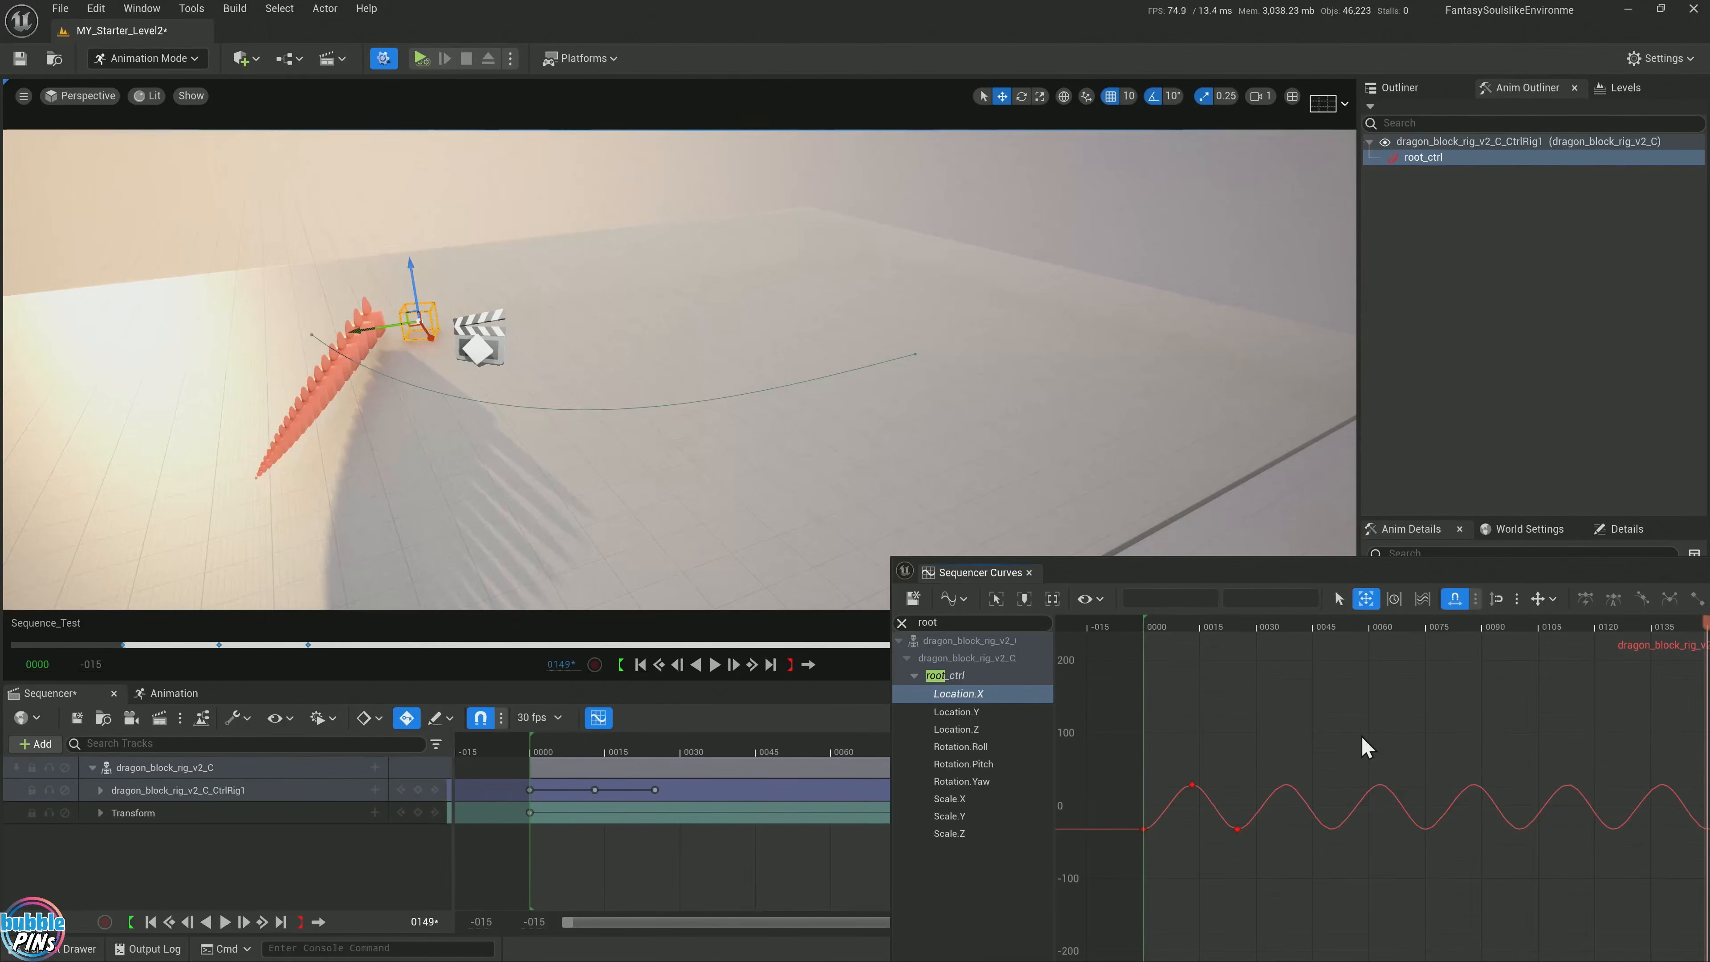